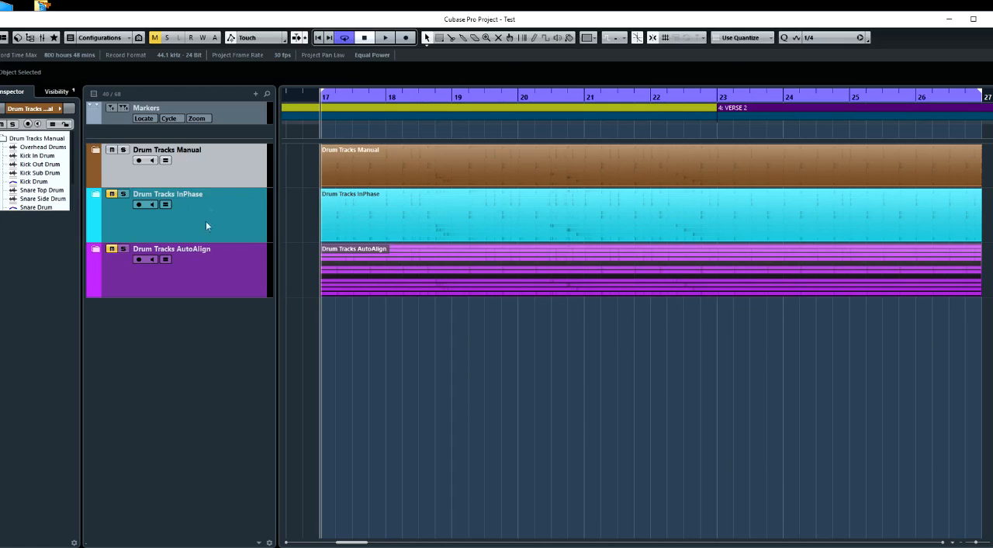
Expand the Drum Tracks Manual, Drum Tracks InPhase and Drum Tracks AutoAlign folders and look through the drum tracks in each
left_click(93, 149)
scroll(201, 241, "down", 3)
scroll(202, 245, "down", 5)
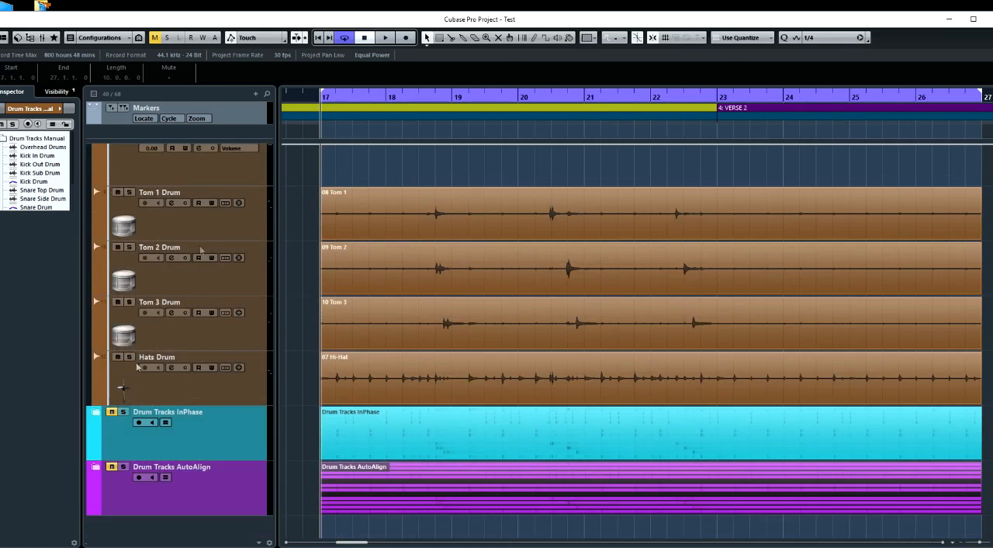
left_click(96, 412)
scroll(209, 403, "down", 7)
scroll(209, 402, "down", 4)
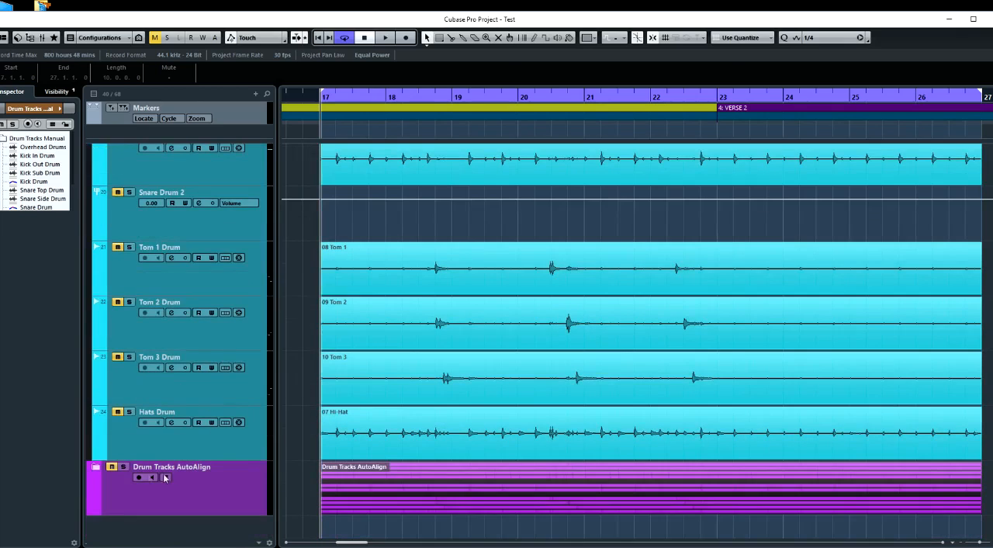
left_click(96, 466)
scroll(191, 447, "down", 7)
scroll(190, 448, "down", 5)
scroll(190, 448, "up", 6)
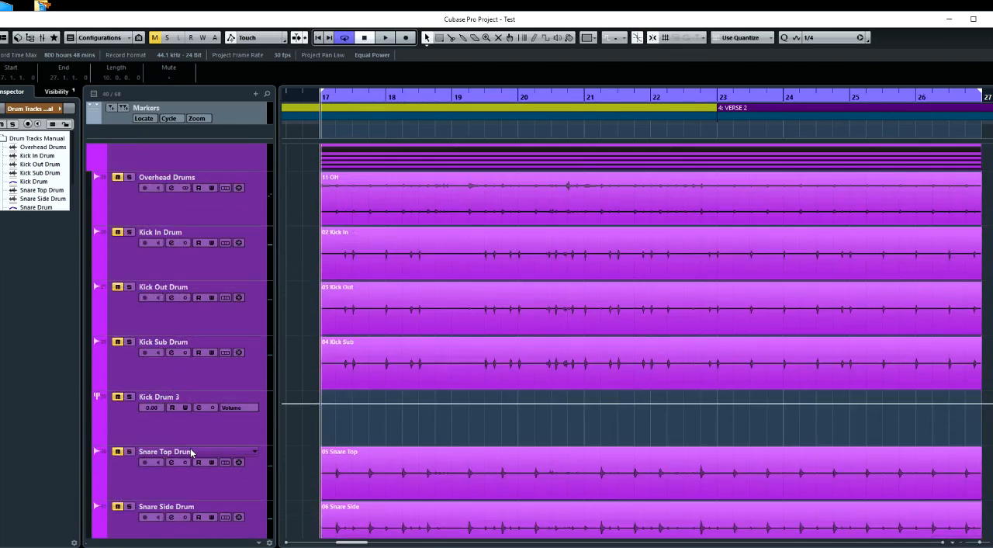
scroll(190, 448, "up", 15)
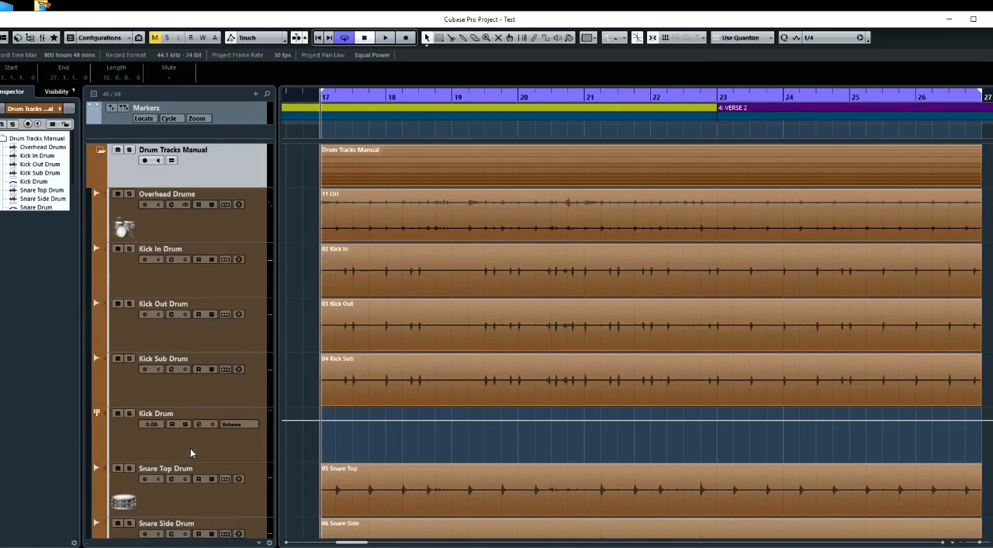
Review the kick, snare, tom and hi-hat recordings inside the Drum Tracks Manual folder
left_click(352, 252)
scroll(300, 437, "down", 5)
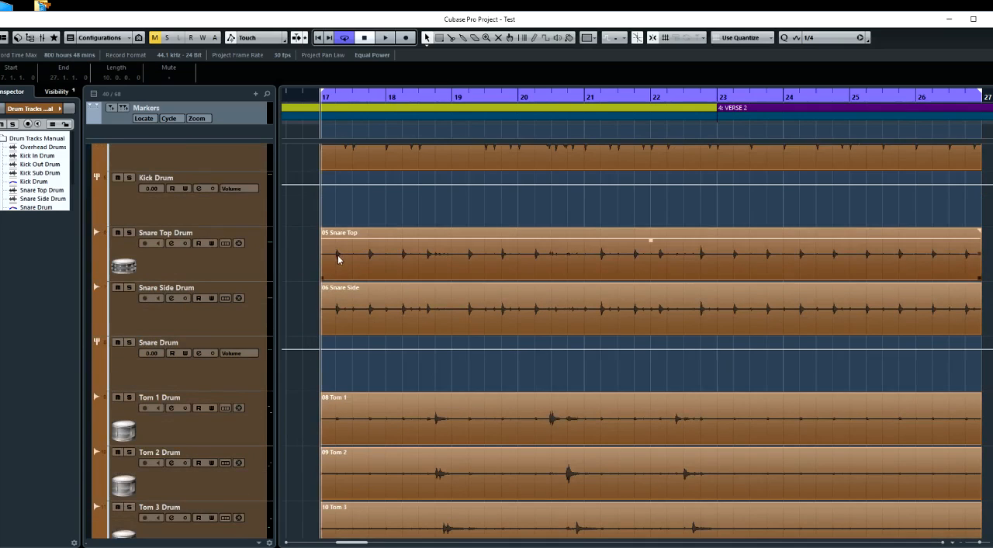
scroll(344, 325, "down", 4)
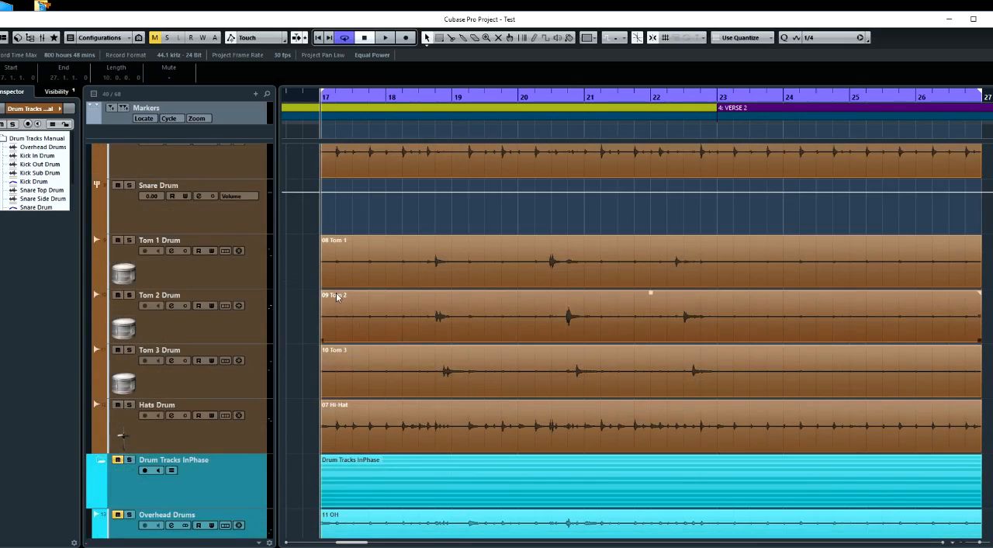
scroll(349, 257, "up", 8)
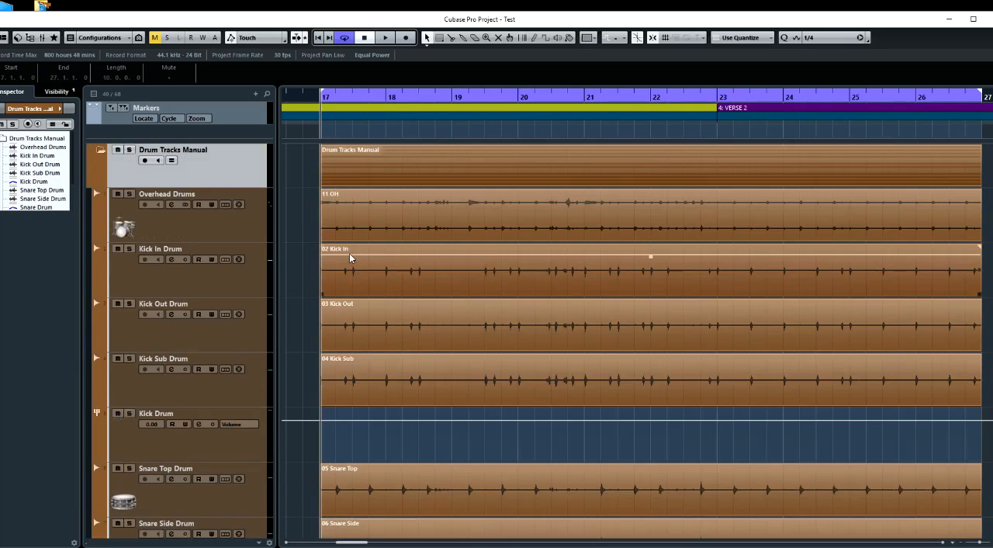
Collapse the Drum Tracks Manual, Drum Tracks AutoAlign and Drum Tracks InPhase folders
left_click(100, 150)
scroll(297, 352, "down", 3)
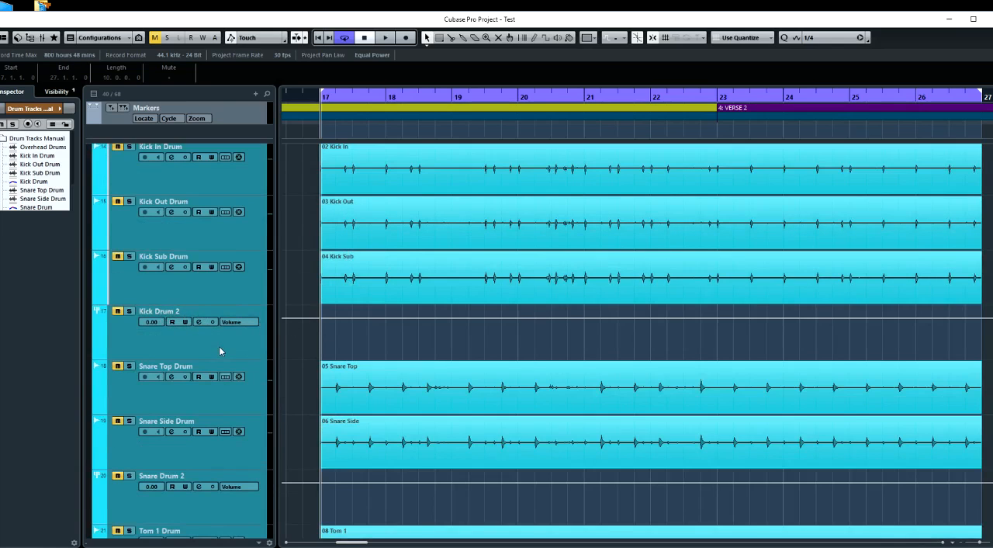
scroll(219, 346, "down", 4)
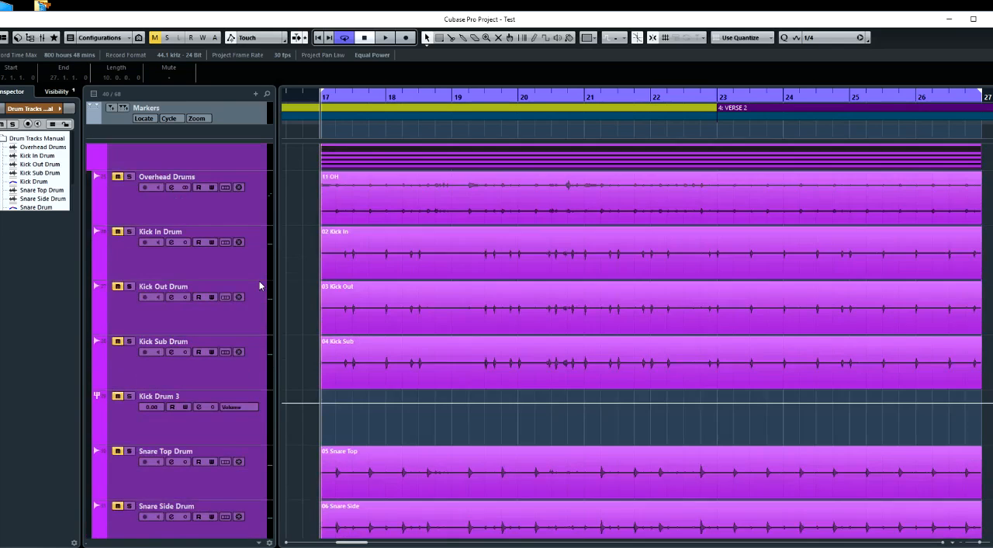
scroll(260, 285, "down", 3)
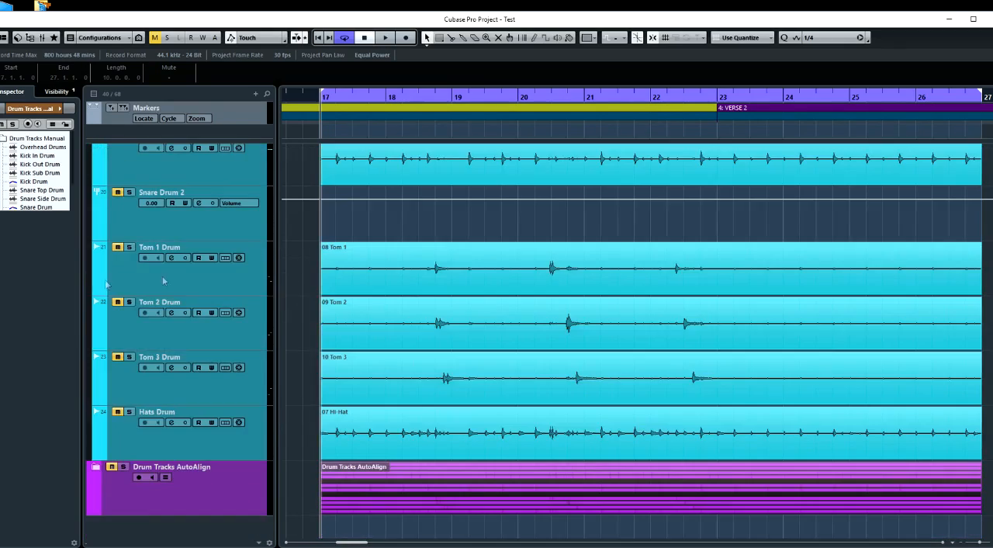
scroll(258, 293, "up", 8)
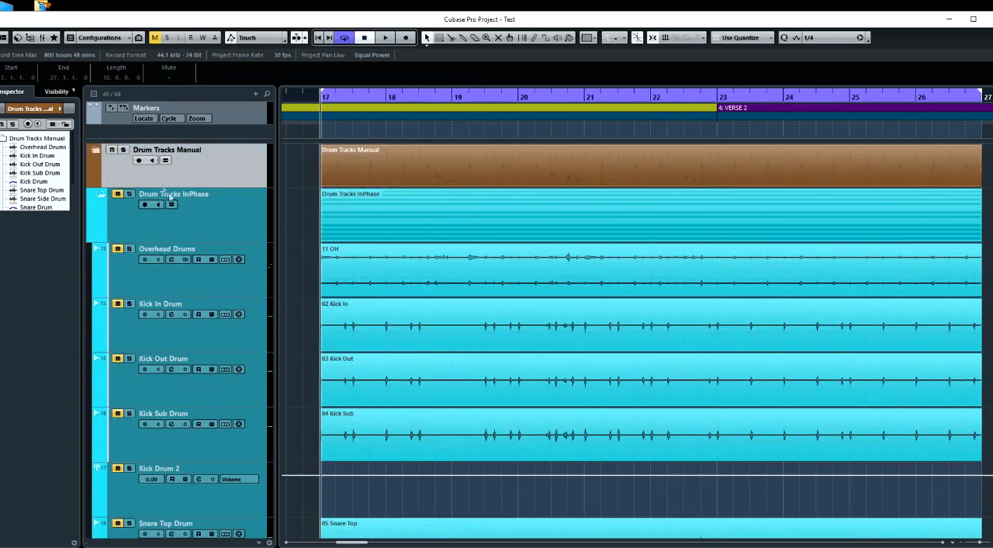
left_click(101, 194)
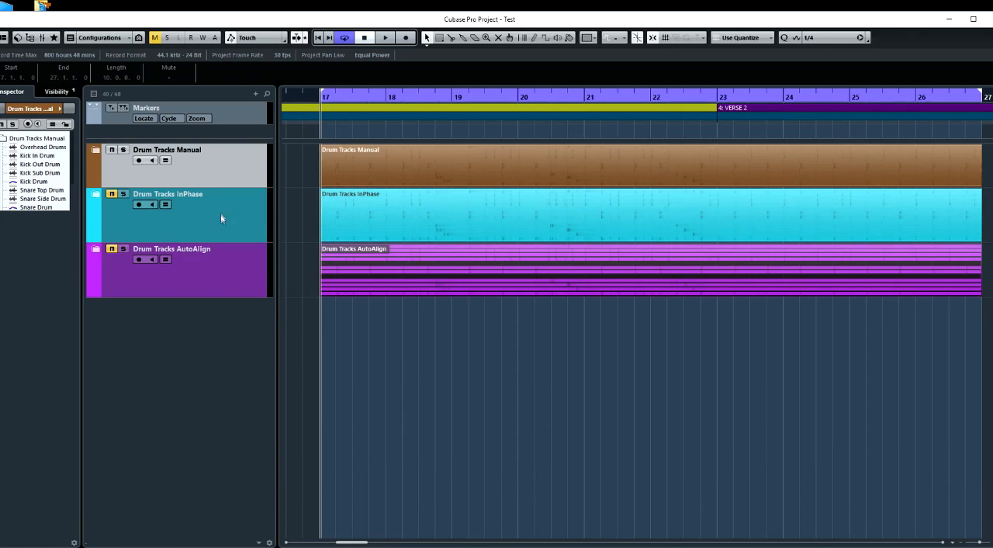
left_click(96, 196)
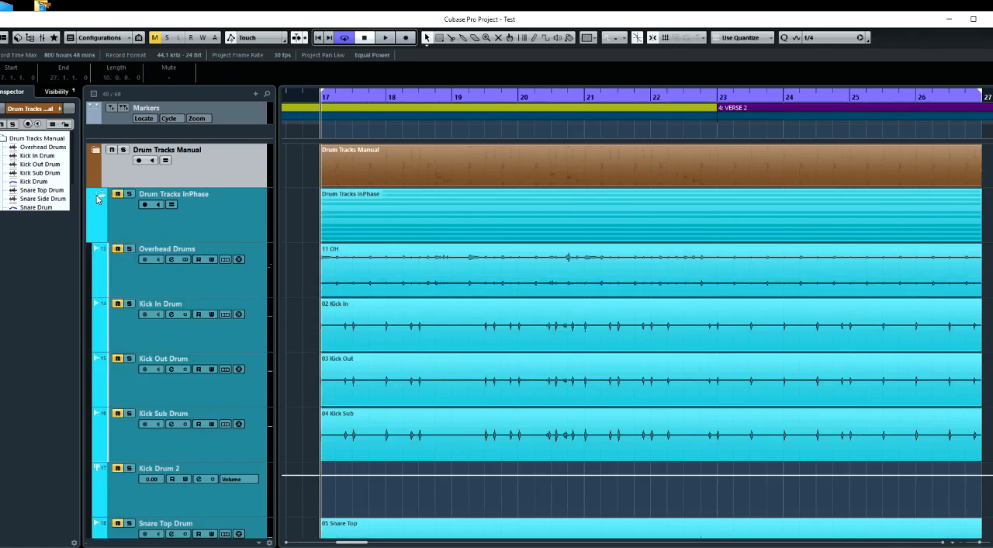
left_click(95, 196)
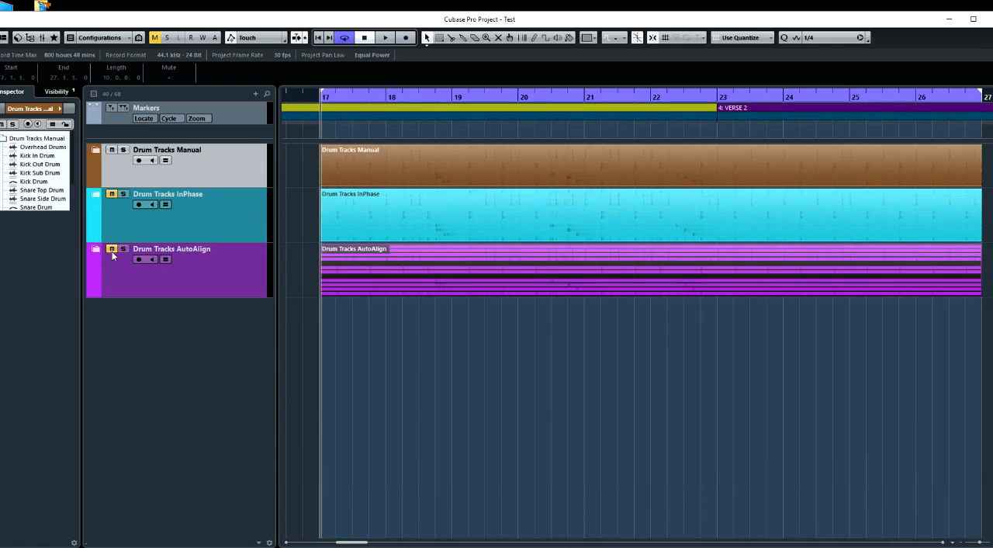
Expand the Drum Tracks Manual folder, play the drums from bar 17 and stop playback
left_click(96, 150)
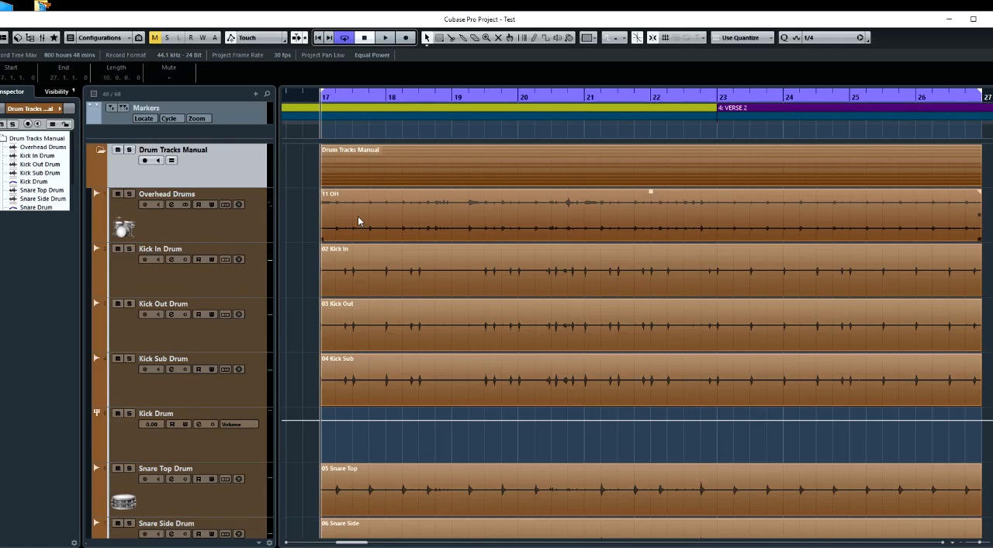
key("space")
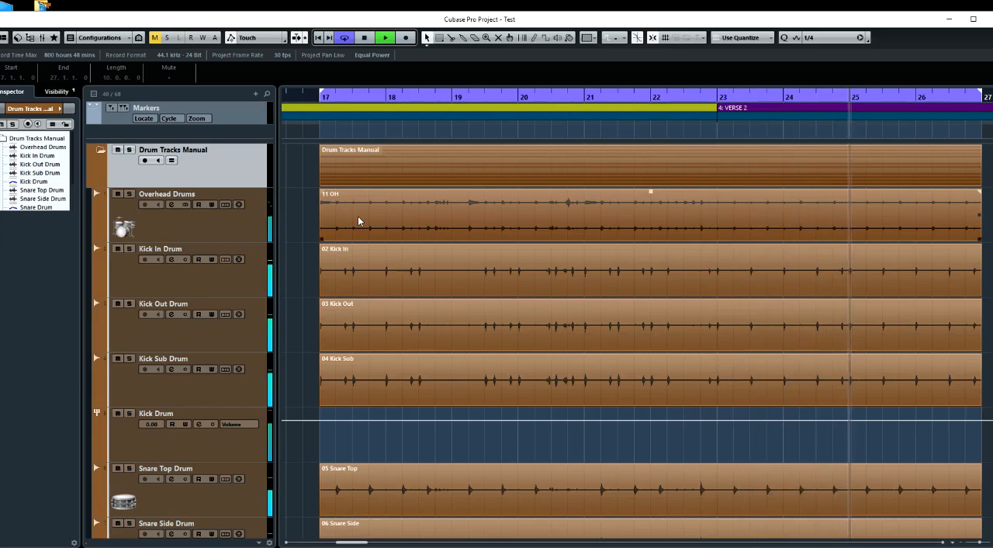
key("space")
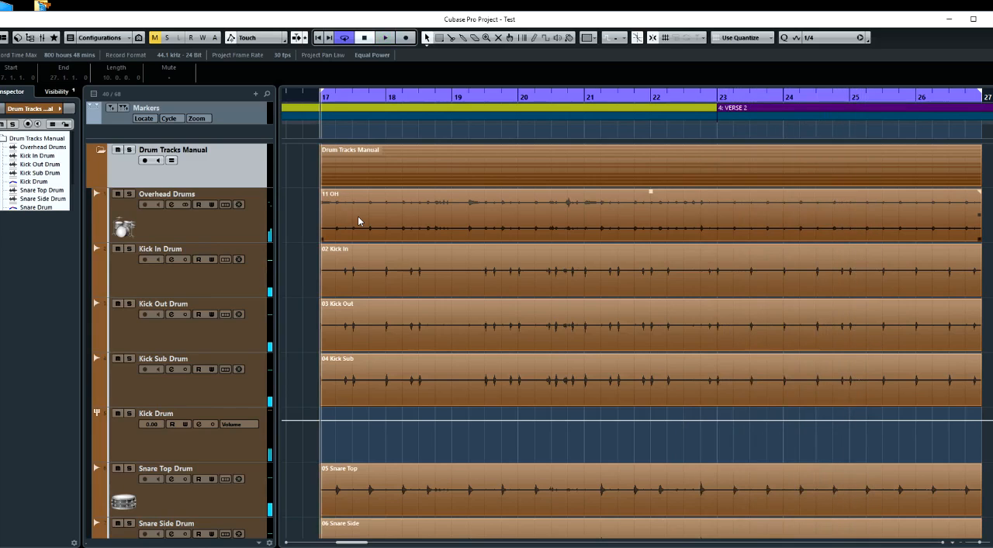
Open the MixConsole and view the channels of the manual drum tracks
key("F3")
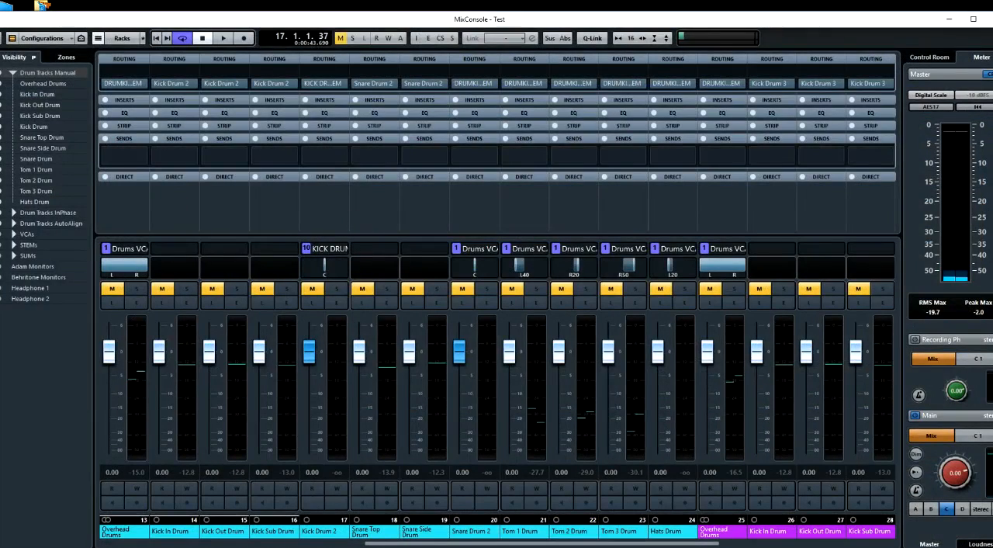
left_click(380, 544)
left_click_drag(381, 544, 213, 522)
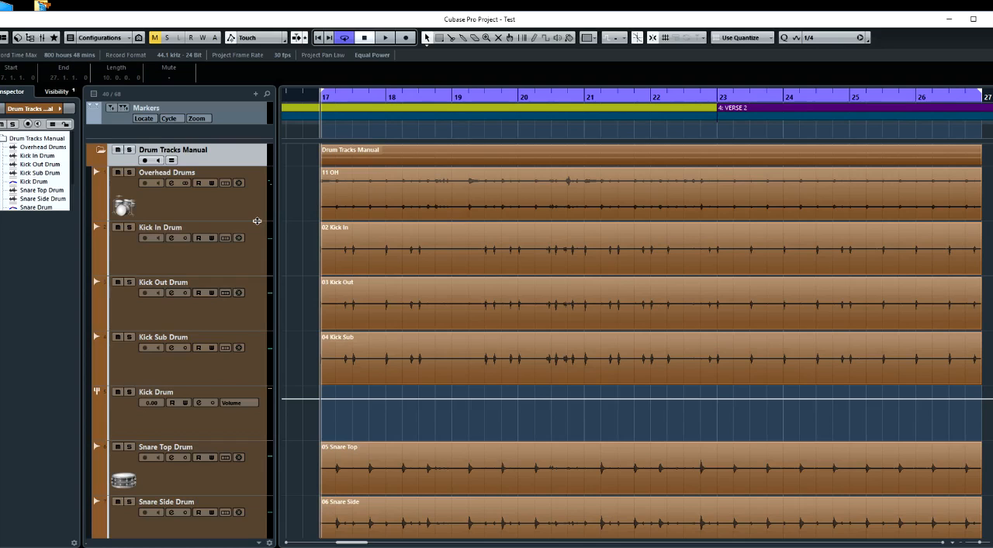
Select the Overhead Drums track in the manual folder and increase its height to about three times
left_click(260, 221)
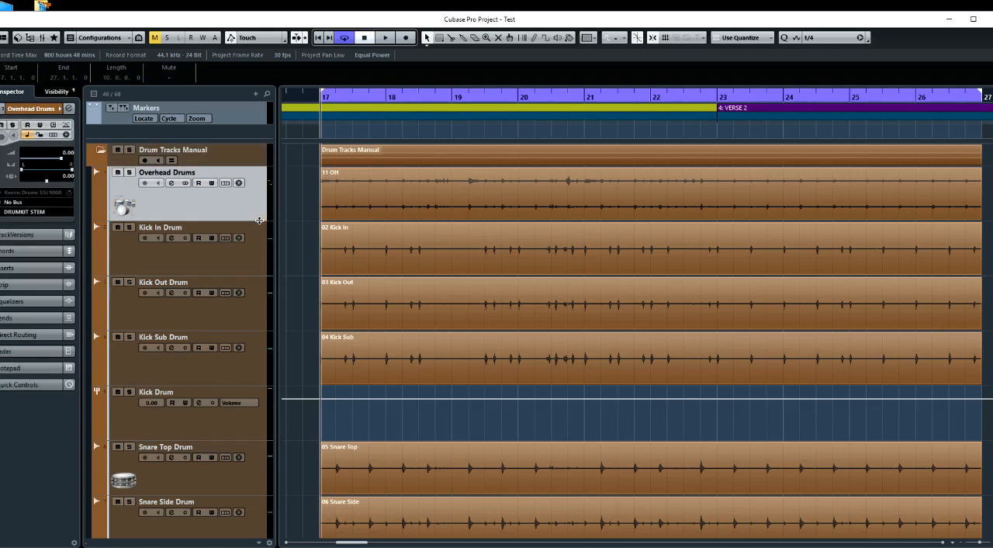
left_click_drag(259, 221, 234, 286)
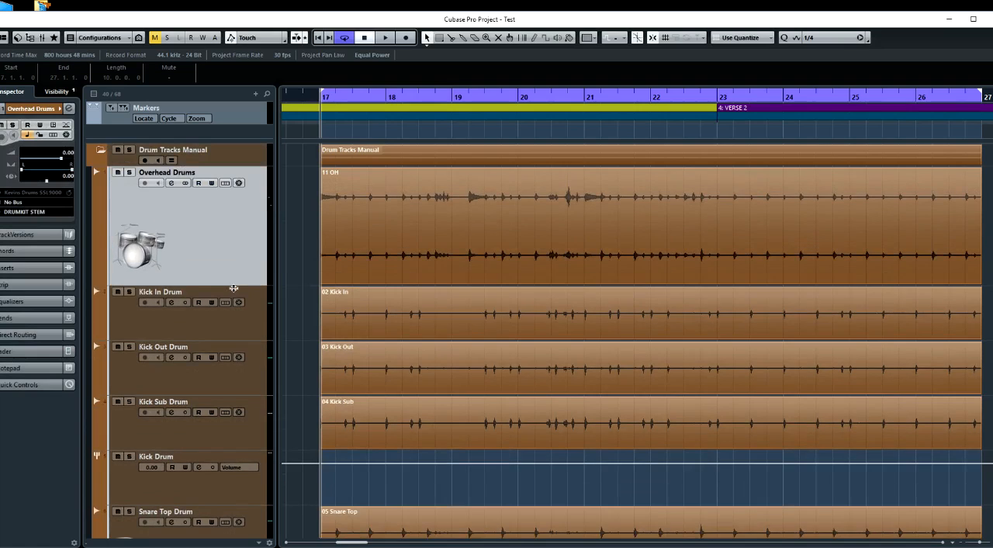
left_click_drag(236, 291, 237, 334)
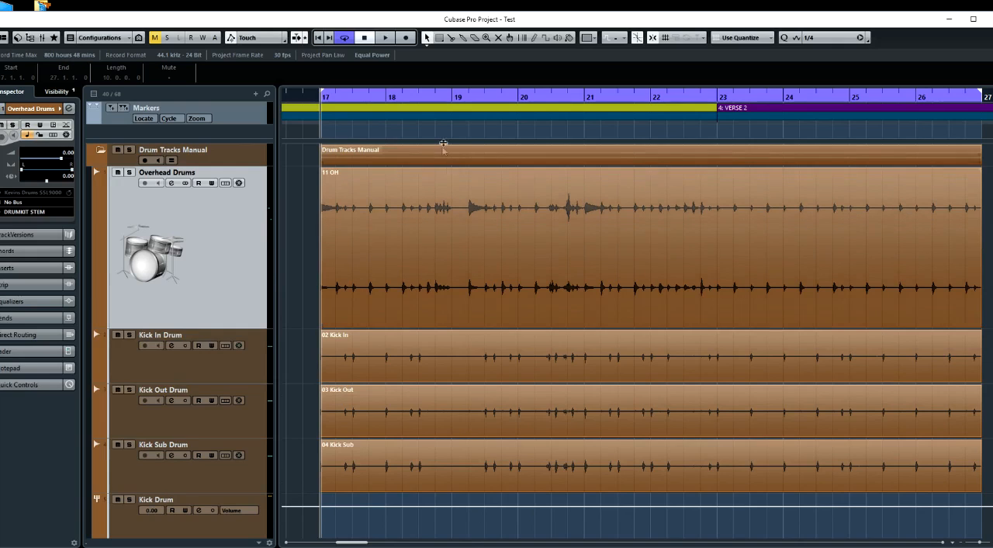
Place the project cursor on the overhead hit at bar 19 beat 2 and magnify its transient
left_click(468, 132)
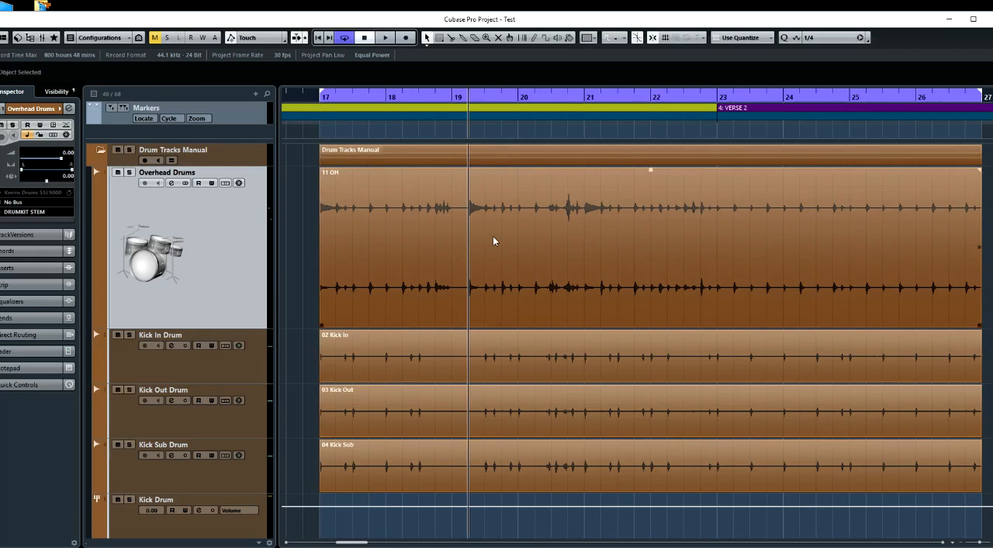
scroll(493, 236, "up", 10)
scroll(492, 240, "up", 5)
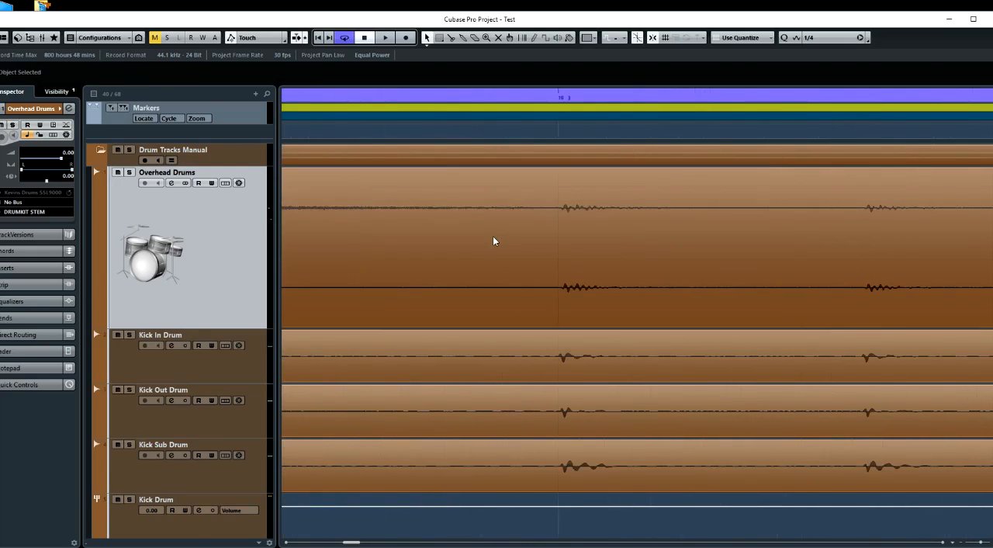
scroll(492, 241, "up", 2)
key("h")
key("h")
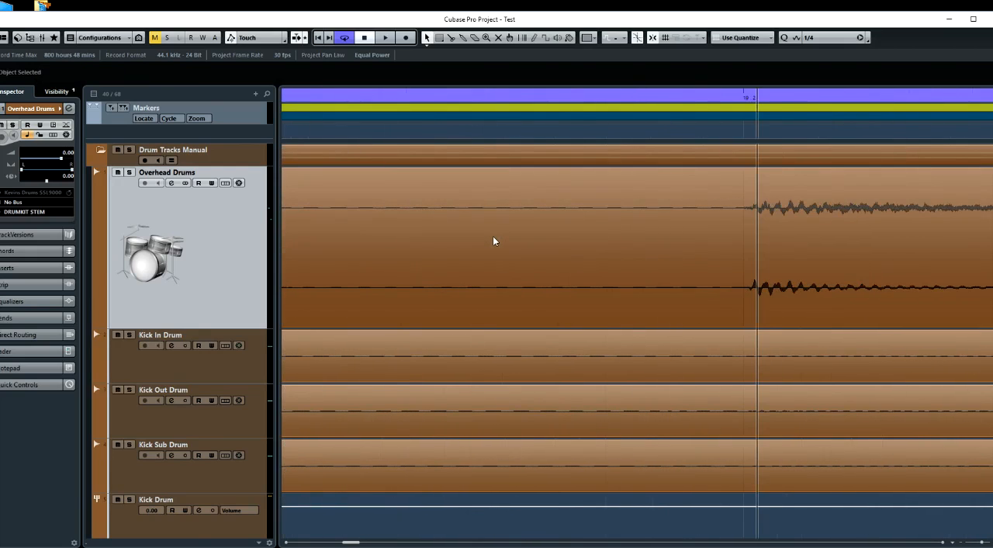
key("shift+g")
key("h")
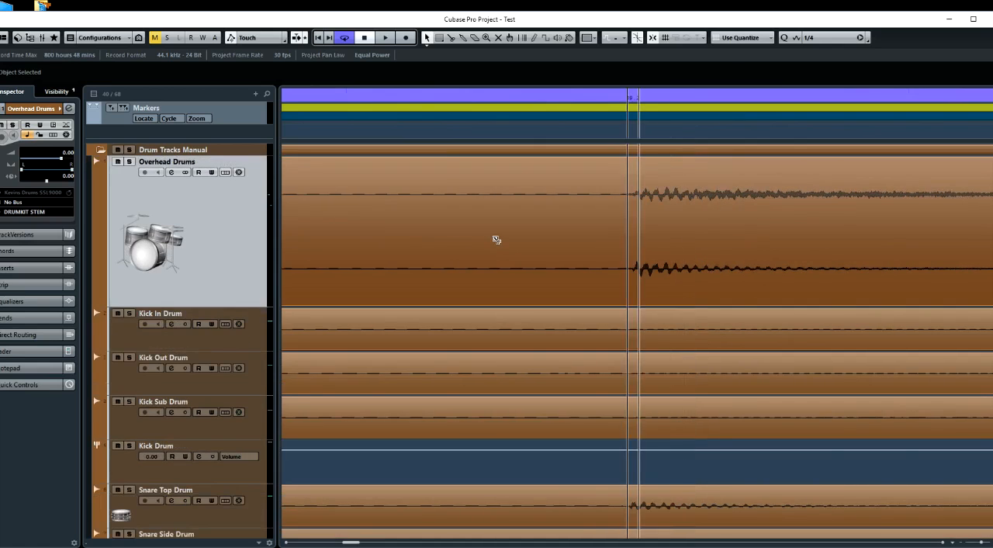
Enlarge the track heights until the Overhead Drums waveform fills most of the arrangement
key("shift+h")
key("shift+h")
key("shift+h")
key("shift+h")
key("shift+h")
key("shift+h")
key("shift+h")
key("shift+h")
key("shift+h")
key("shift+h")
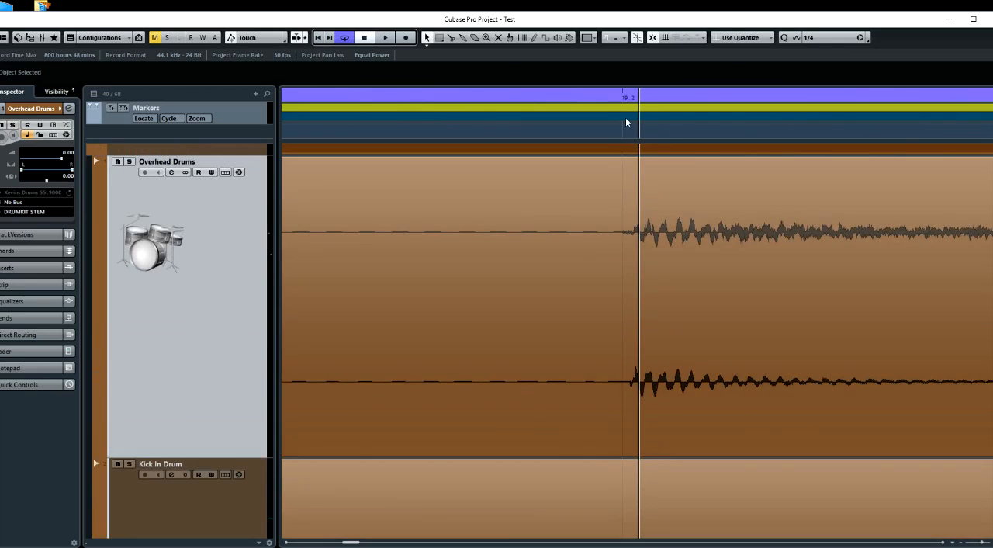
Place the project cursor at the start of the overhead hit at 19.2 and examine both channels' onsets closely
left_click(621, 131)
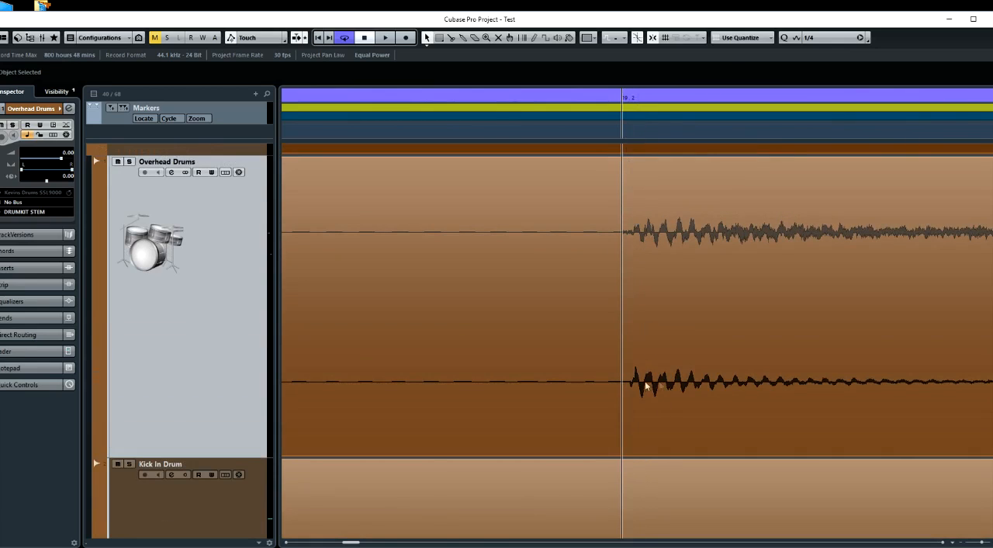
scroll(635, 393, "up", 3)
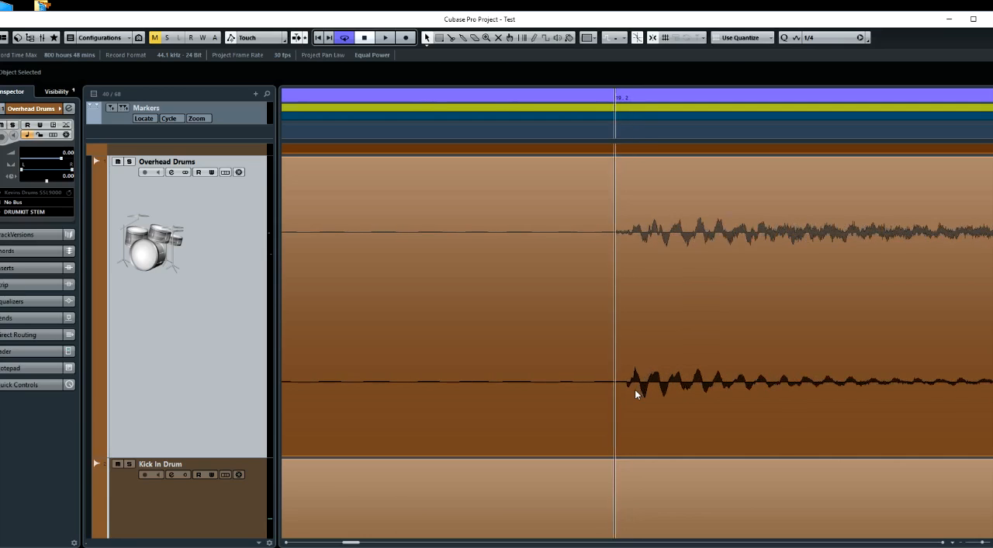
scroll(635, 393, "up", 1)
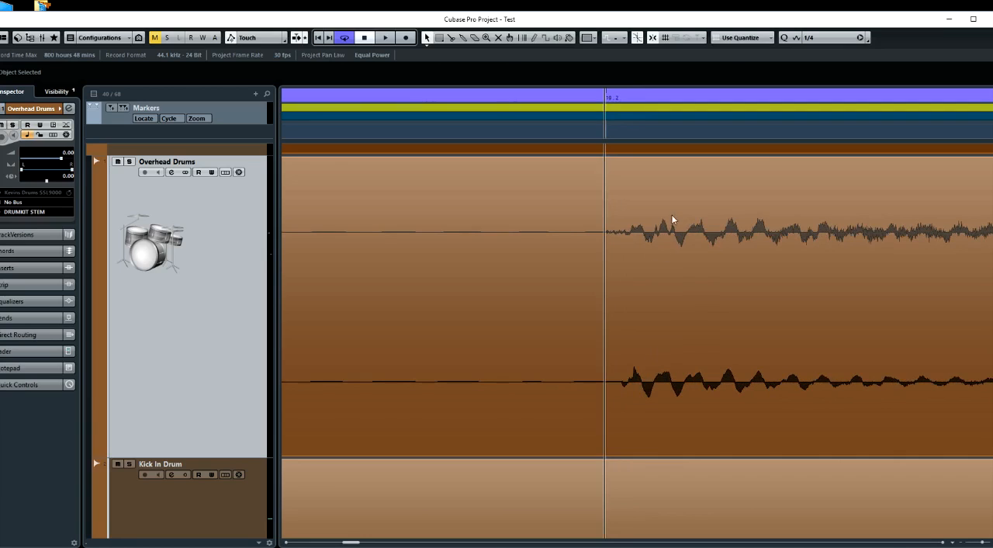
scroll(639, 282, "right", 1)
scroll(638, 282, "up", 1)
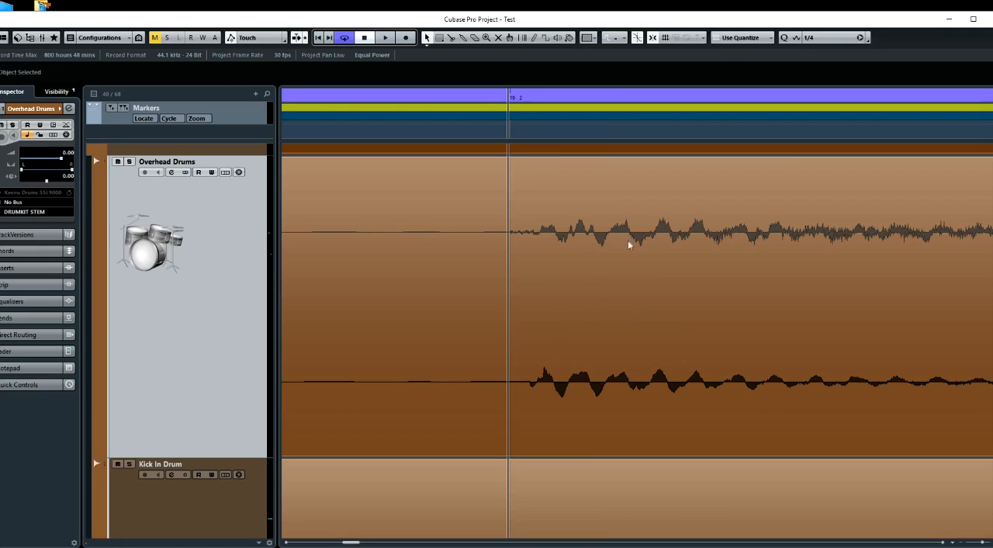
Compare the peaks of the two overhead channels after 19.2 by placing the project cursor on successive wave crests
left_click(624, 135)
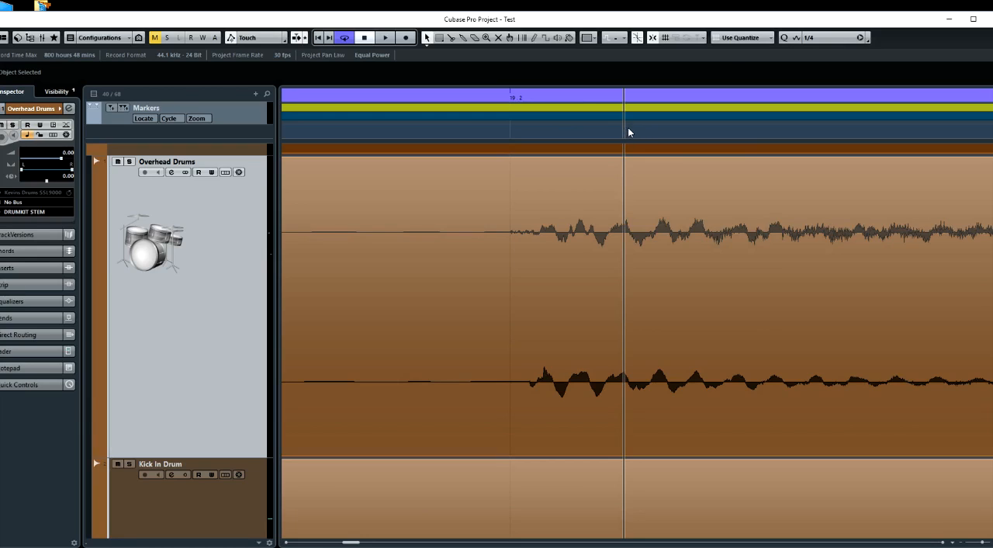
left_click(629, 129)
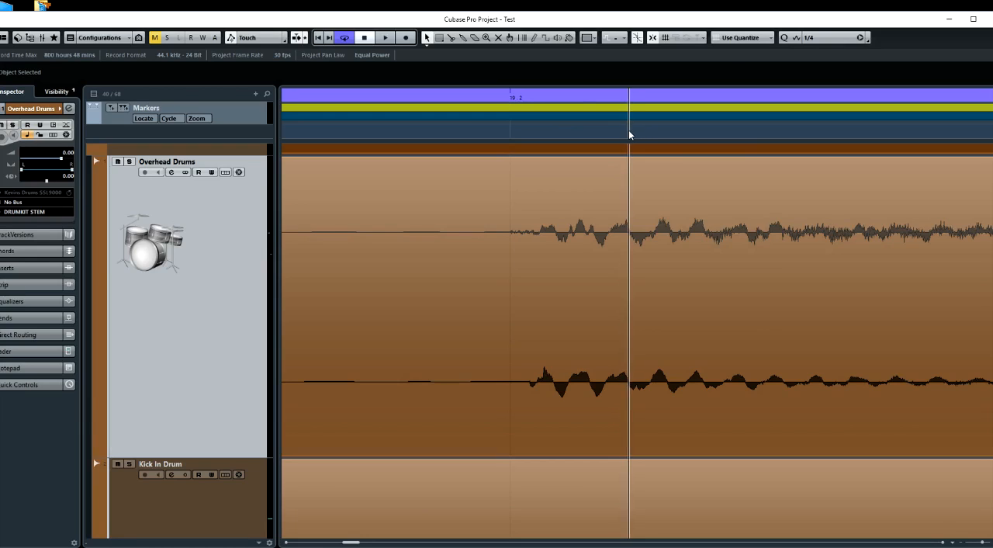
left_click(628, 137)
left_click(626, 138)
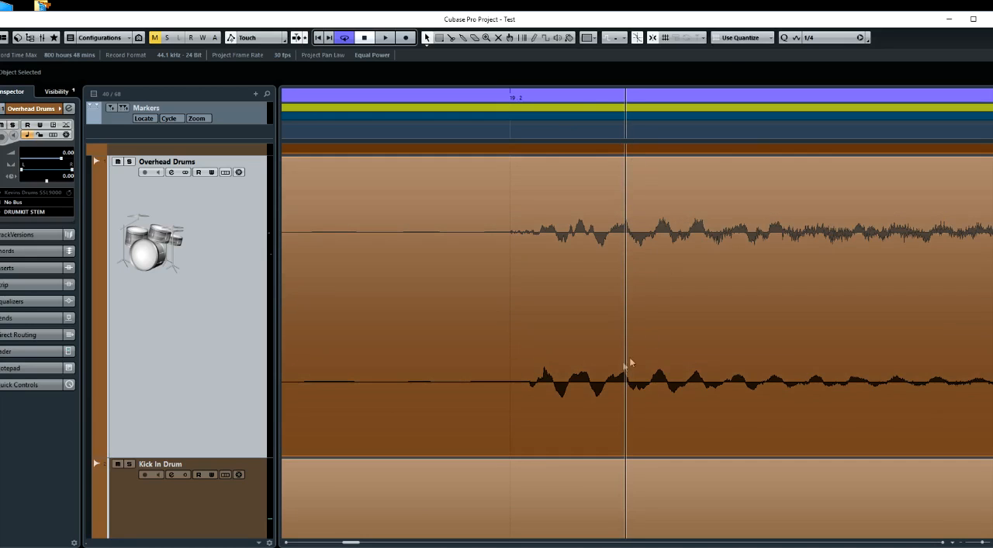
left_click(665, 141)
left_click(662, 138)
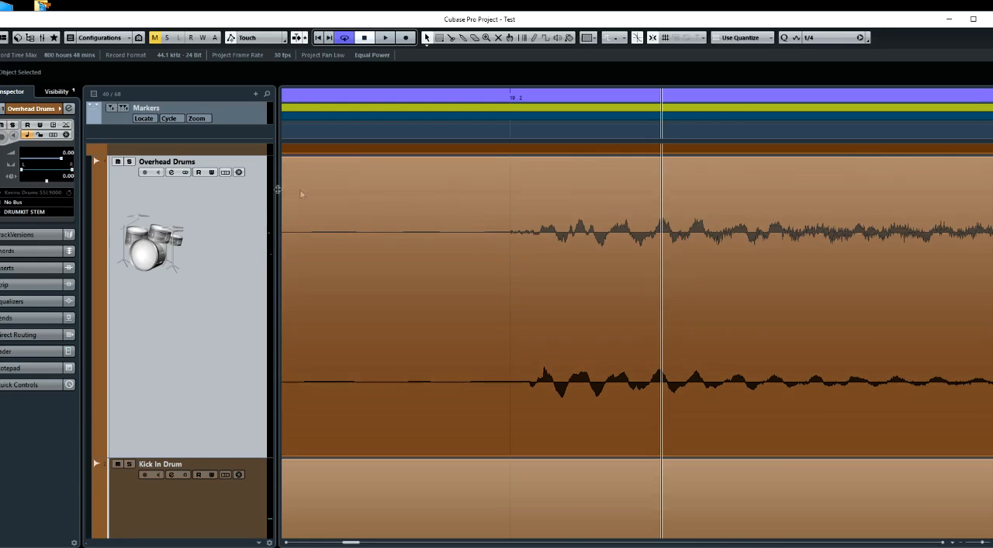
scroll(435, 286, "down", 5)
scroll(435, 282, "down", 3)
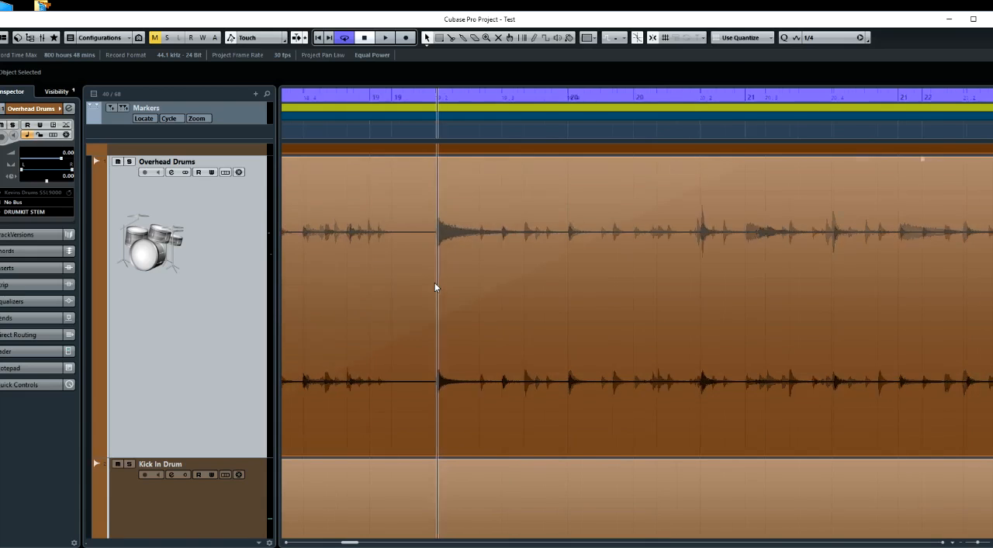
Solo the Overhead Drums track and audition it from bar 19 beat 2
left_click(129, 161)
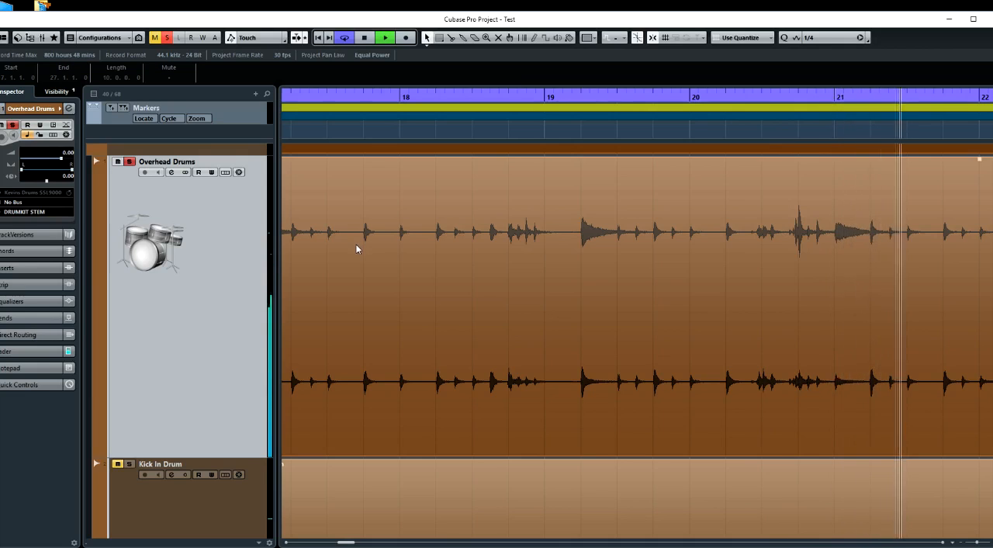
key("space")
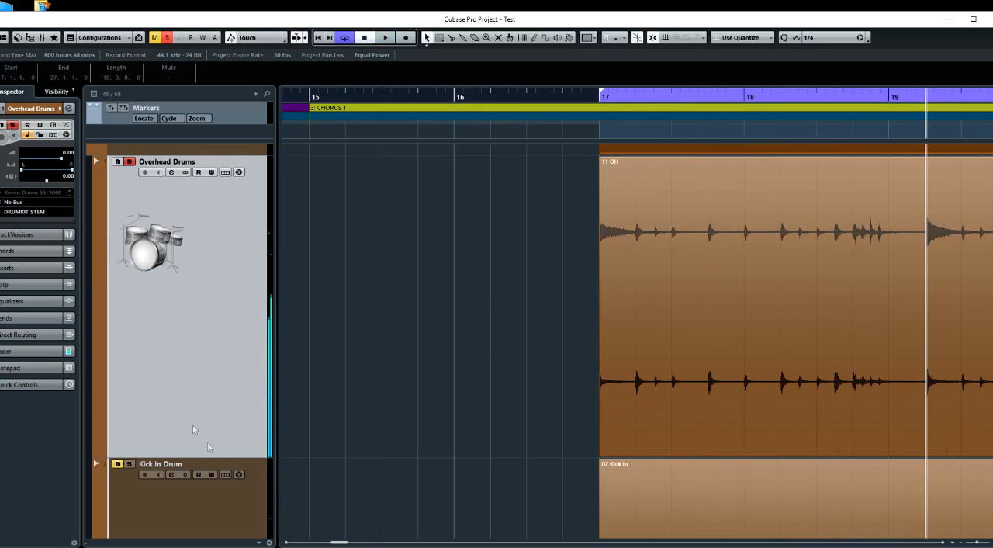
Examine the overhead clip's full length and the Kick In, Kick Out and Kick Sub waveforms beneath it
scroll(466, 418, "right", 4)
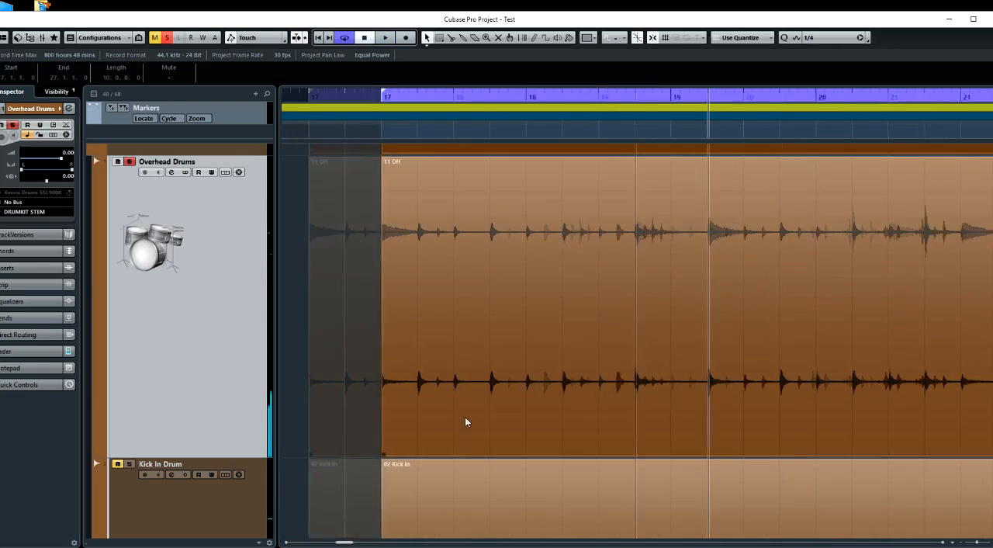
scroll(465, 417, "right", 2)
scroll(465, 417, "down", 4)
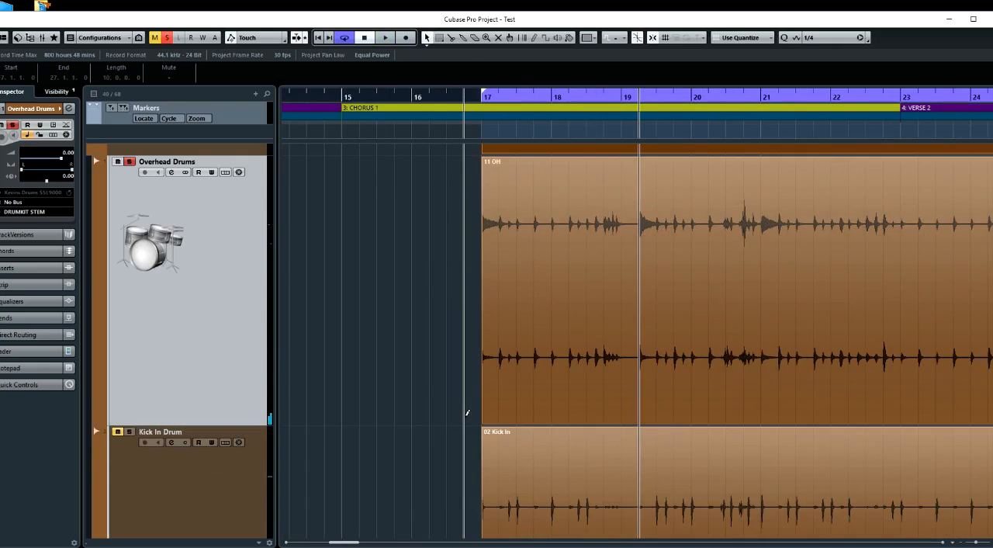
scroll(465, 417, "right", 2)
scroll(466, 417, "down", 2)
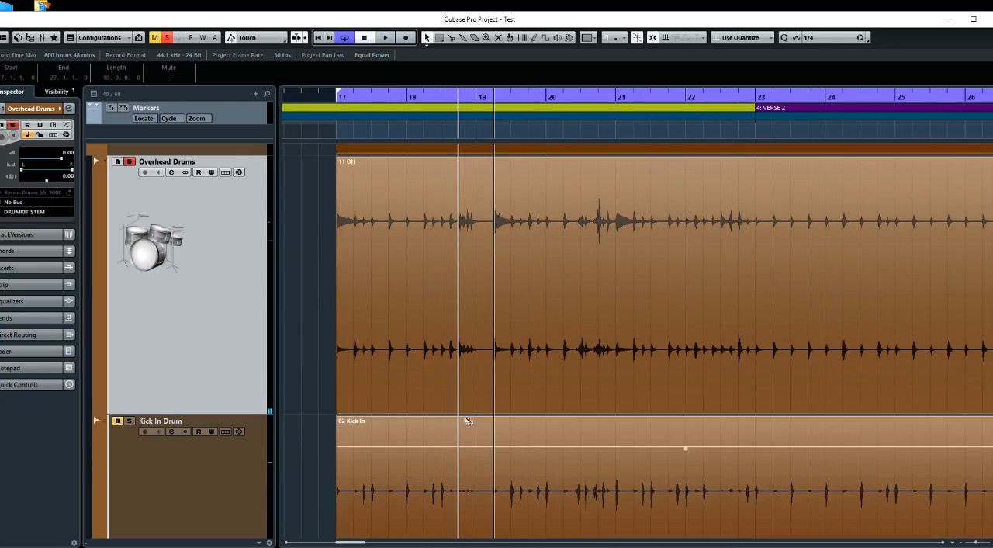
scroll(465, 419, "down", 3)
scroll(465, 416, "right", 2)
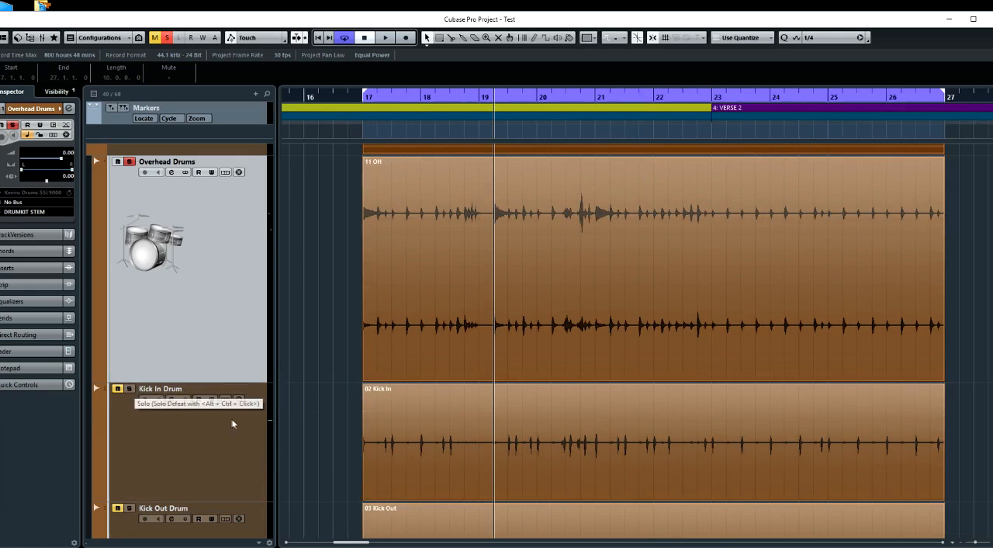
scroll(272, 448, "down", 2)
scroll(271, 449, "down", 4)
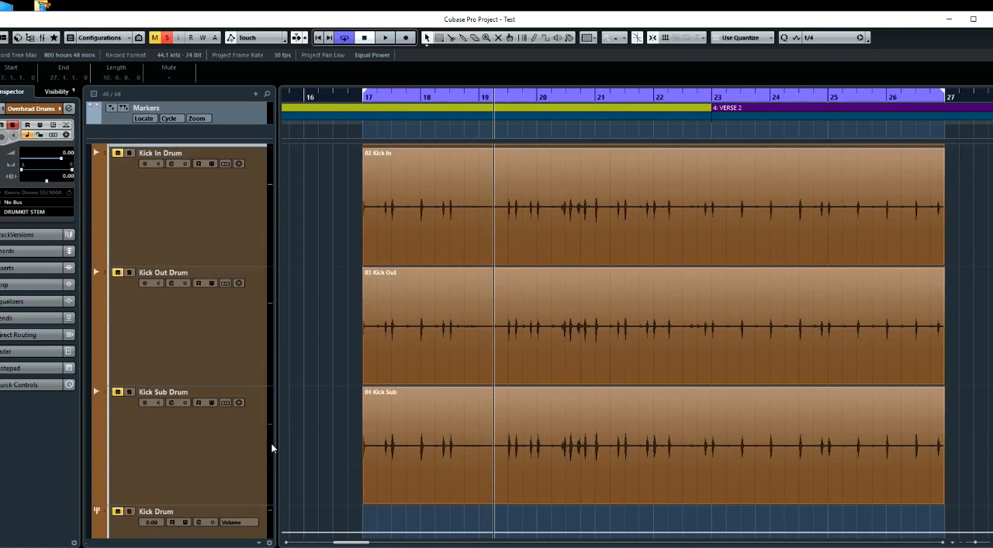
scroll(272, 448, "up", 2)
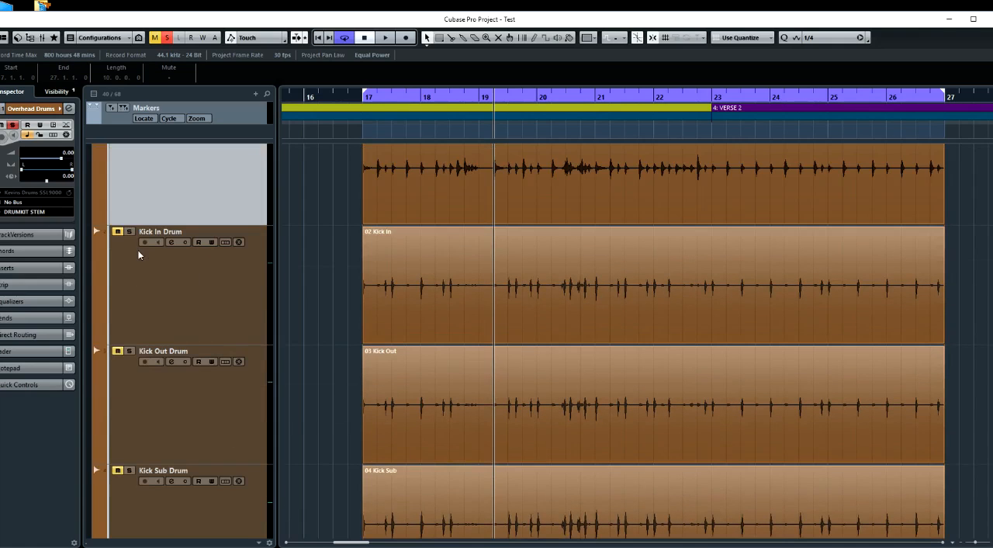
scroll(166, 287, "up", 4)
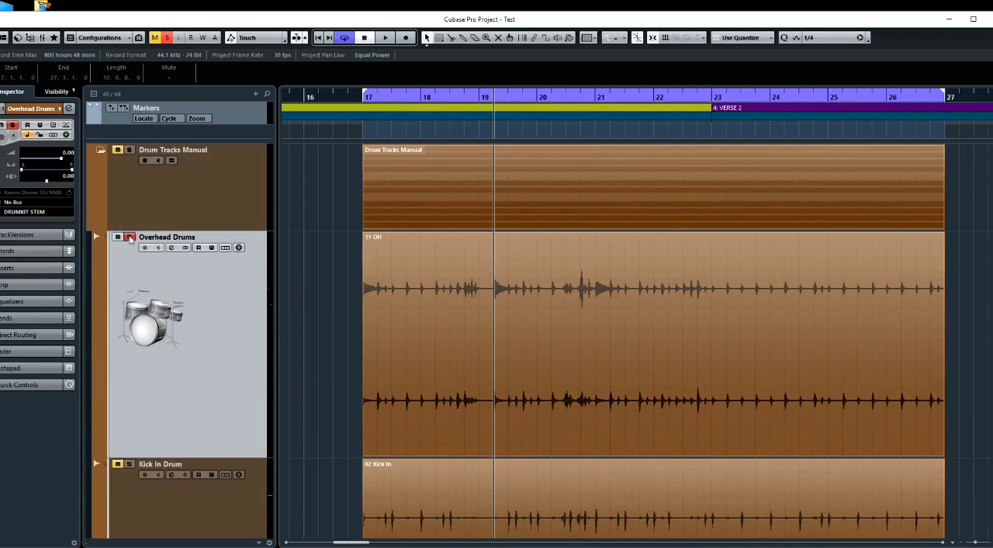
Unsolo Overhead Drums, solo the Kick In Drum track and audition it from bar 19 beat 2
left_click(130, 236)
left_click(129, 465)
scroll(285, 461, "down", 5)
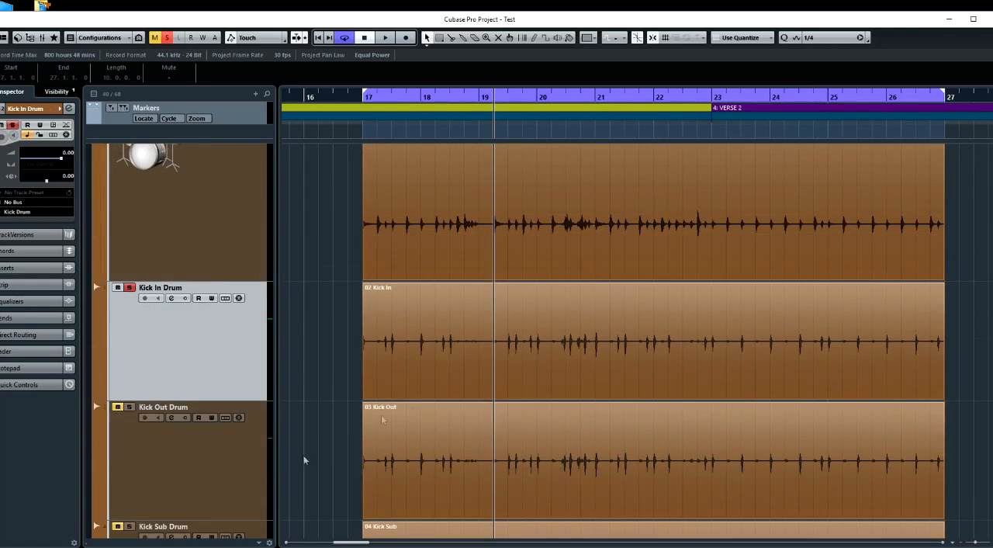
key("space")
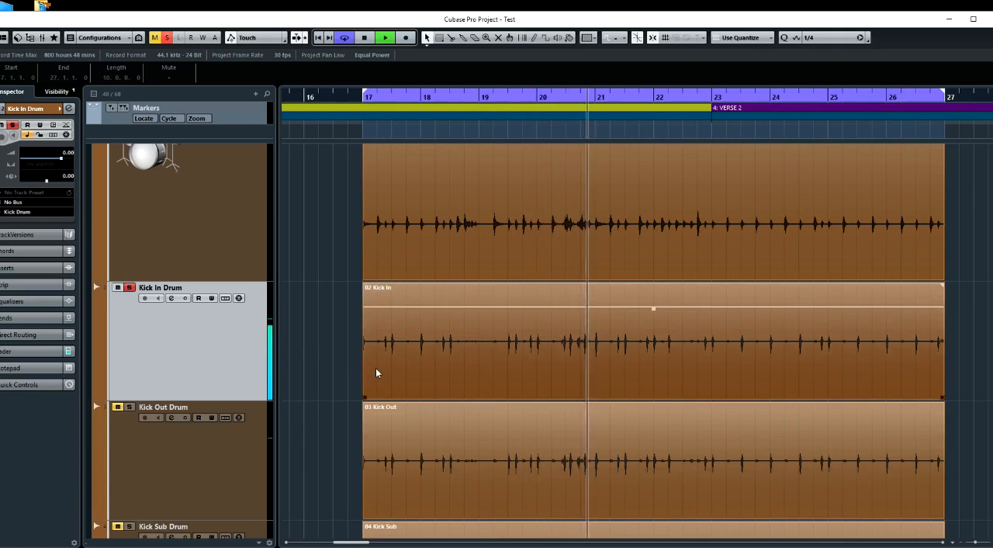
key("space")
Enlarge the track heights until the lower overhead channel and the Kick In waveform fill the arrangement together
key("shift+h")
key("shift+h")
key("shift+h")
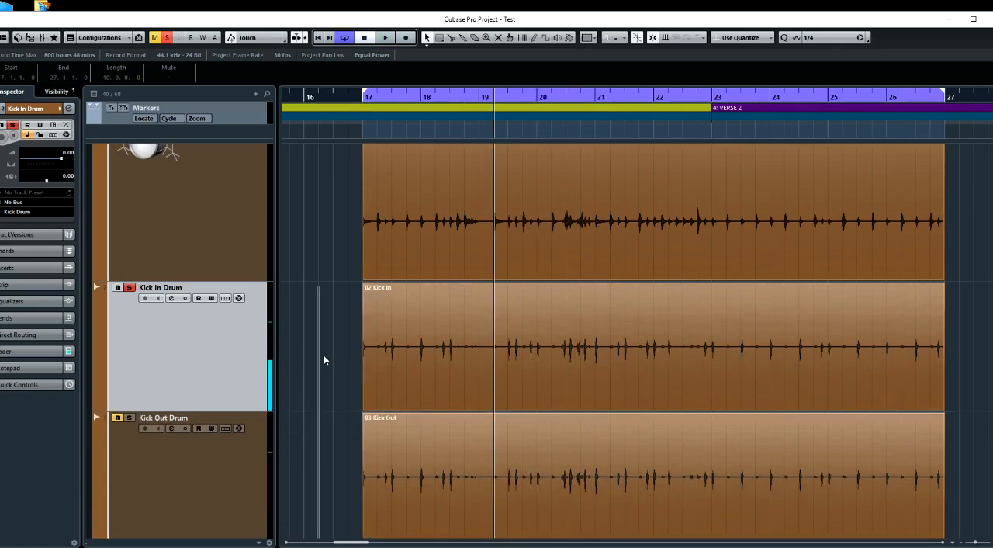
key("h")
scroll(324, 360, "up", 2)
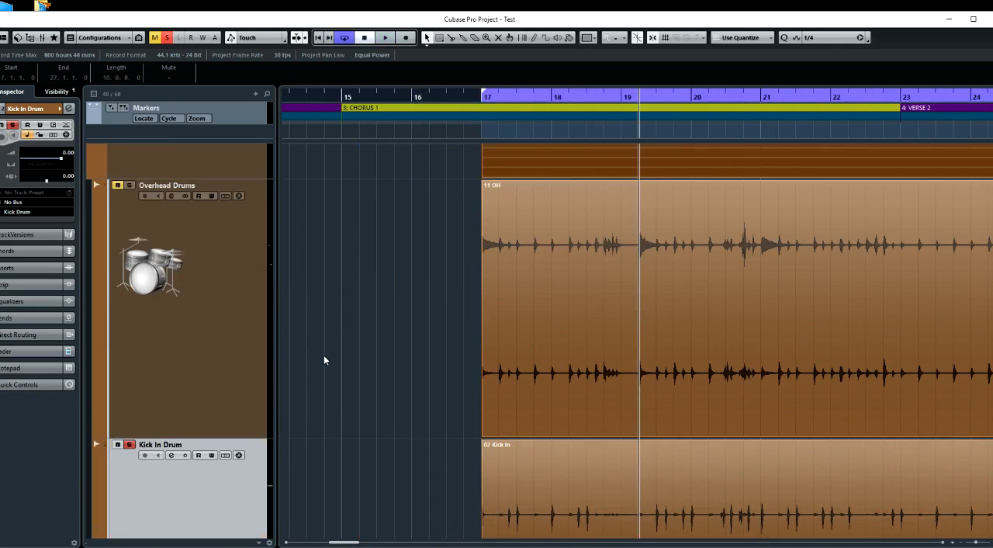
scroll(324, 359, "down", 2)
key("h")
key("h")
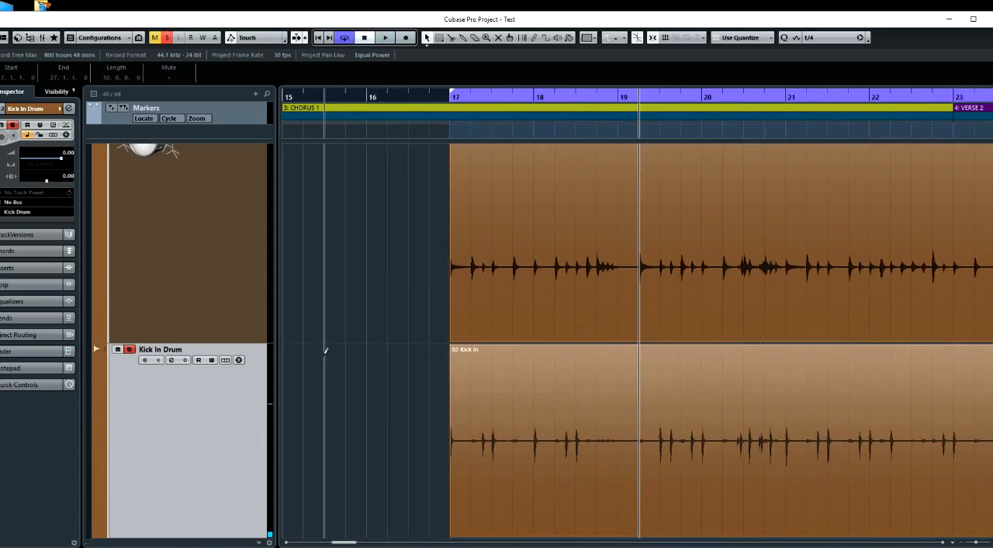
scroll(326, 351, "down", 1)
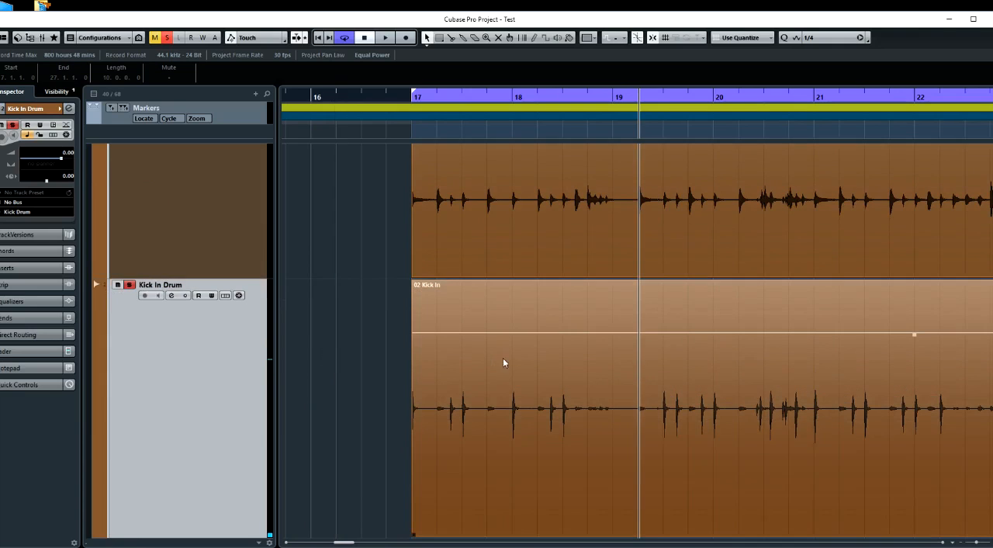
scroll(618, 364, "right", 3)
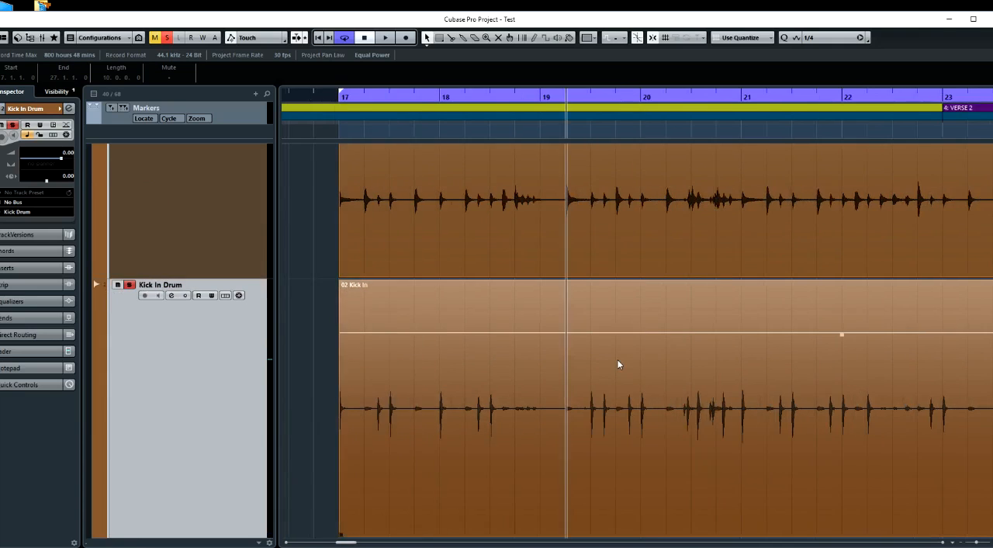
Place the project cursor just before the kick hit at 19.3 and magnify its transient on both tracks
left_click(517, 135)
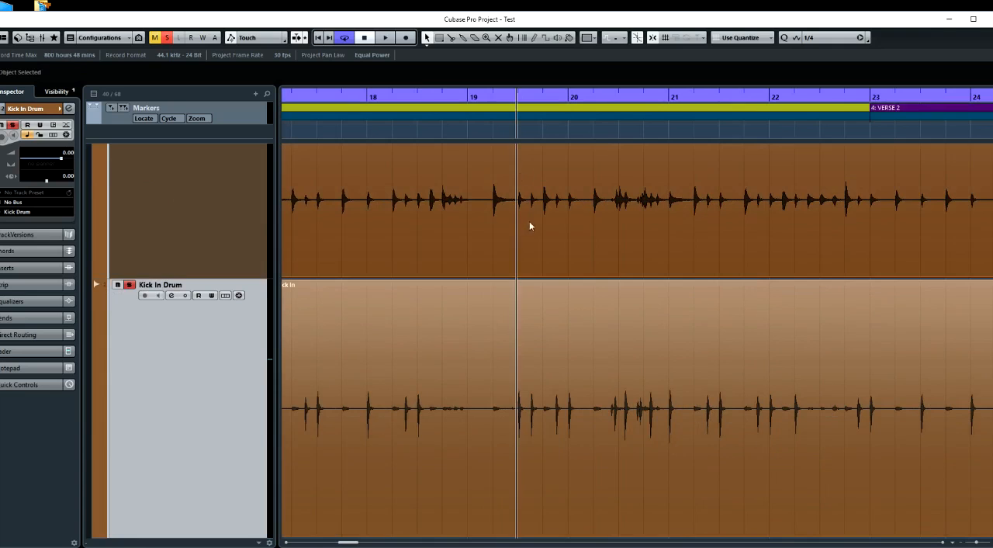
key("h")
key("h")
key("h")
key("h")
key("h")
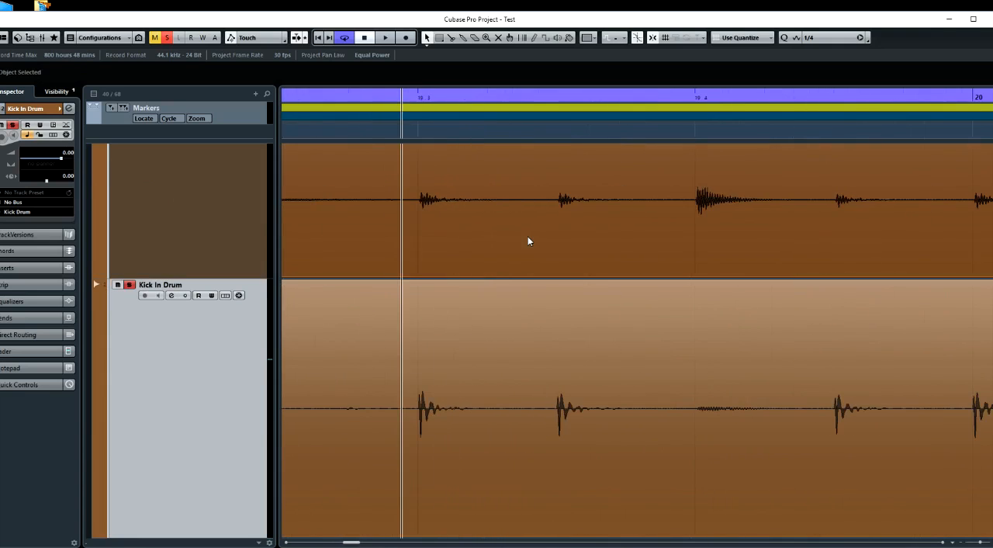
key("h")
key("h")
key("h")
key("h")
key("h")
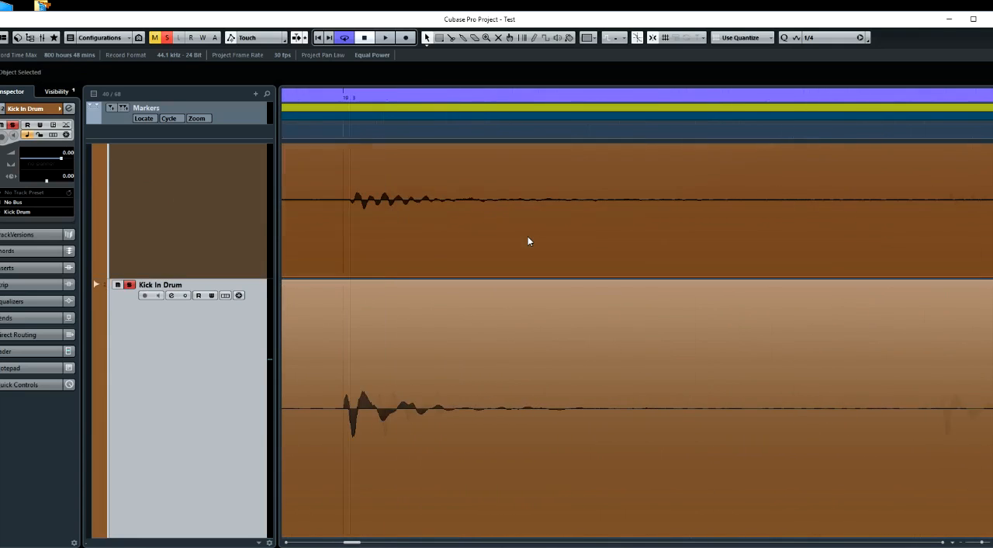
key("h")
key("h")
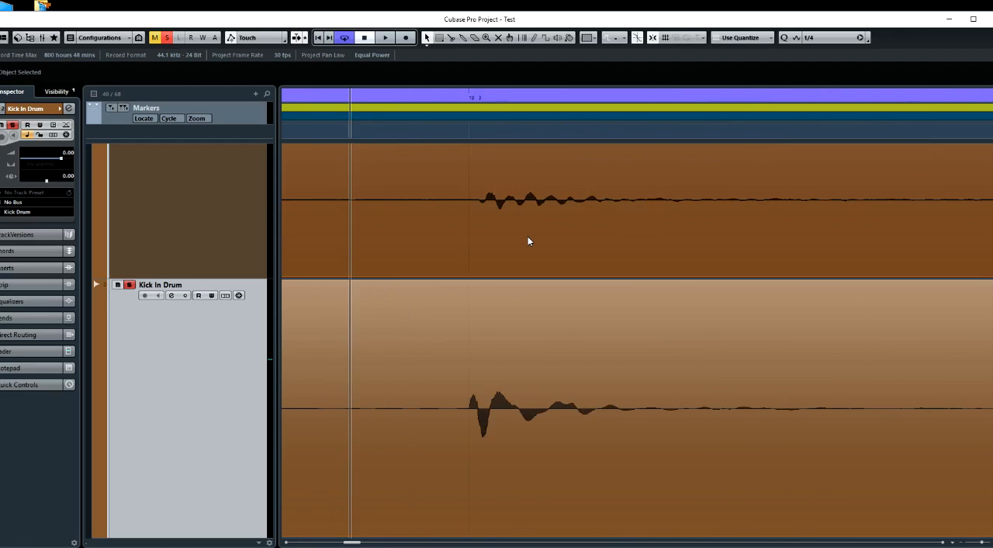
Place the project cursor at the onset of the Kick In transient at 19.3 and compare it with the overhead waveform
left_click(457, 133)
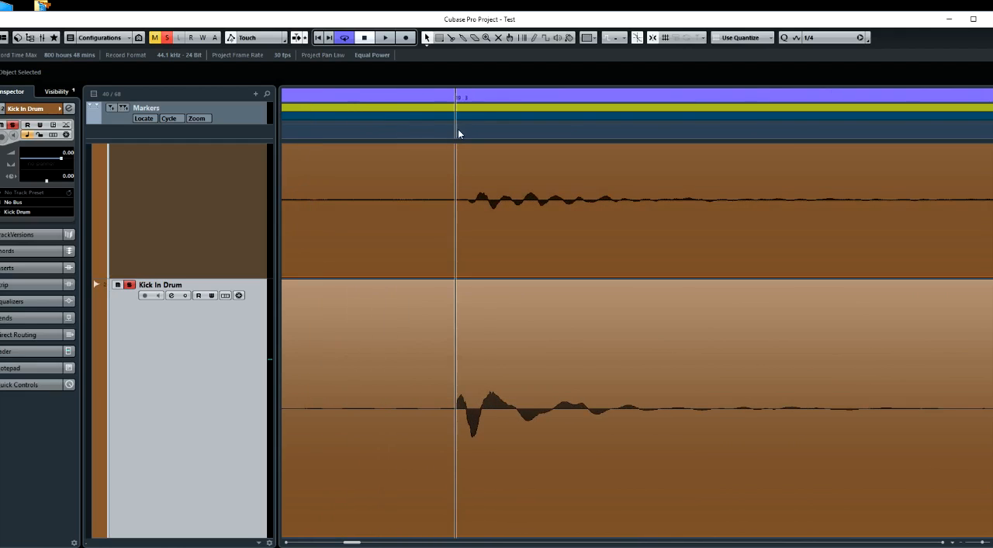
left_click(454, 129)
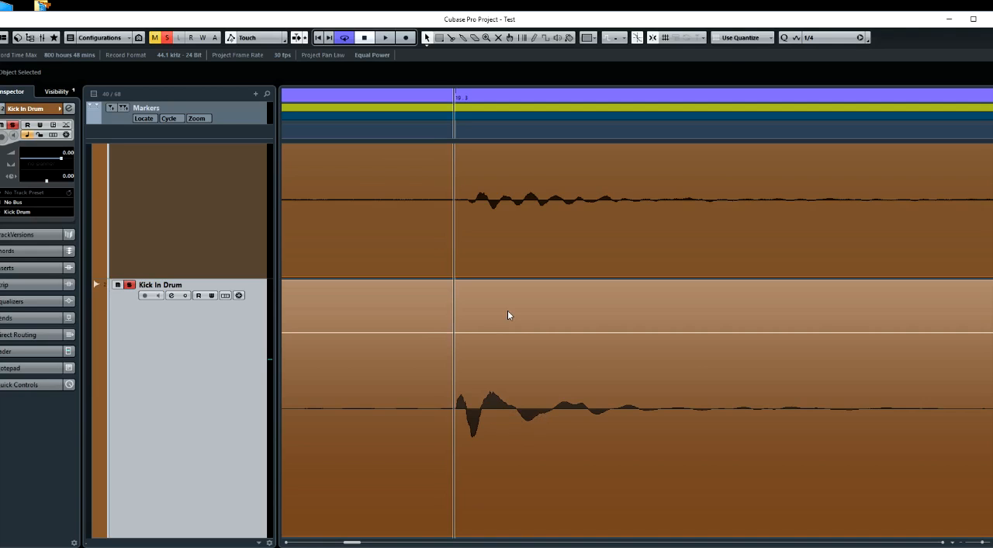
scroll(433, 350, "down", 5)
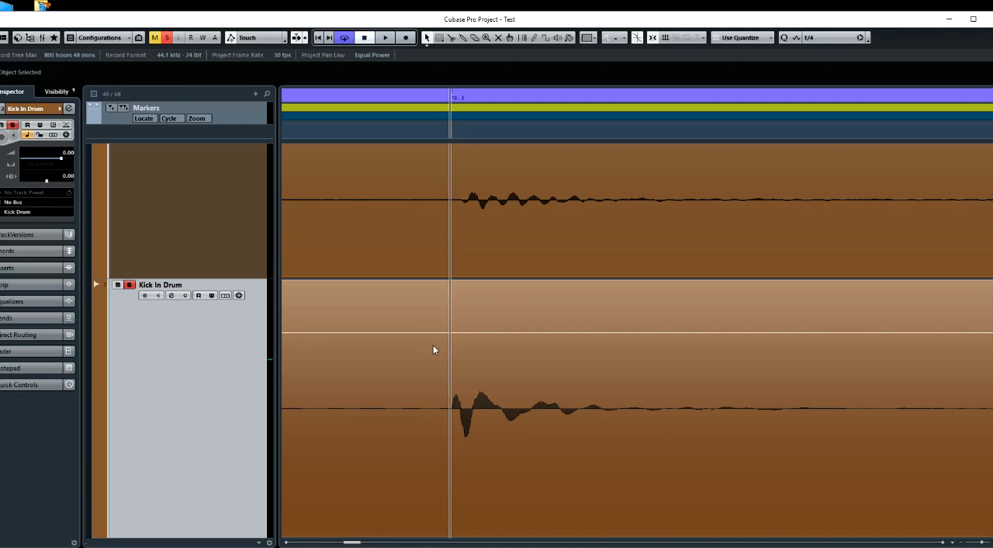
scroll(433, 350, "down", 8)
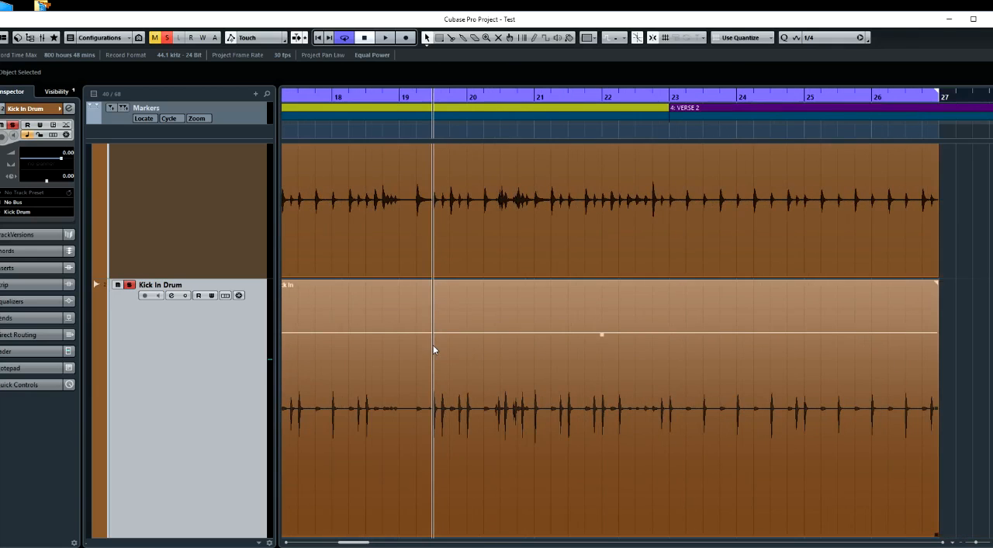
Solo the Overhead Drums track together with Kick In Drum and start playing both from 19.3
scroll(446, 350, "left", 2)
scroll(386, 335, "up", 5)
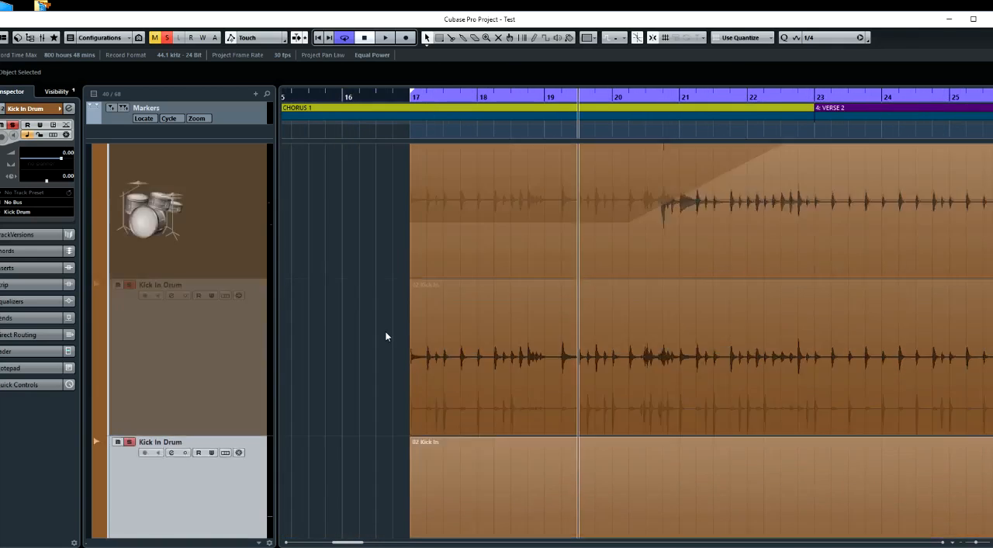
scroll(339, 343, "down", 2)
scroll(281, 262, "up", 2)
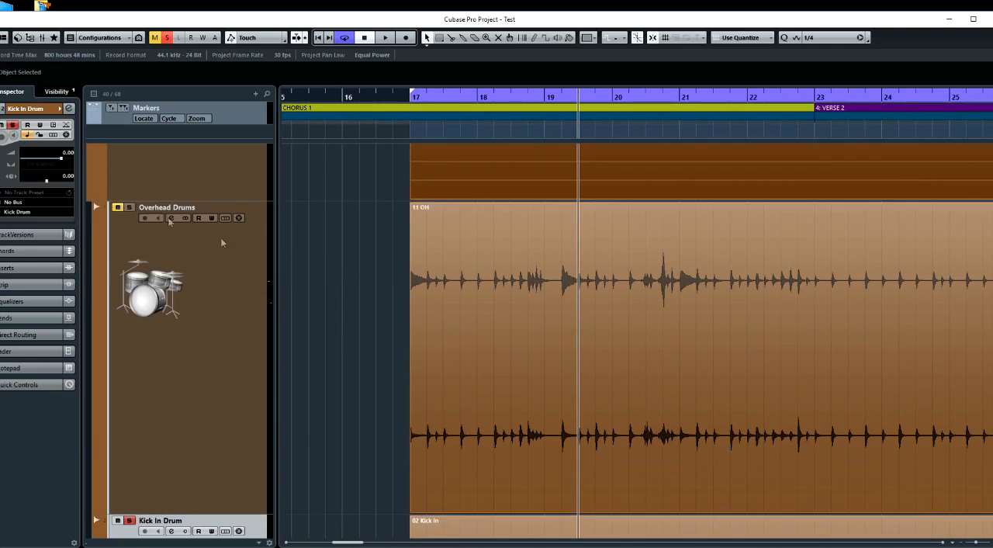
left_click(194, 262)
scroll(357, 347, "down", 1)
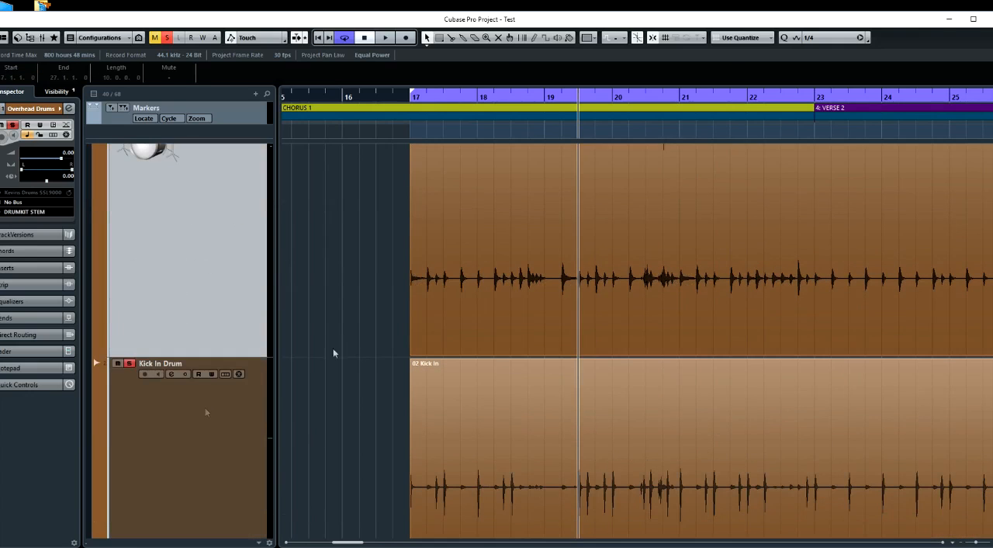
key("space")
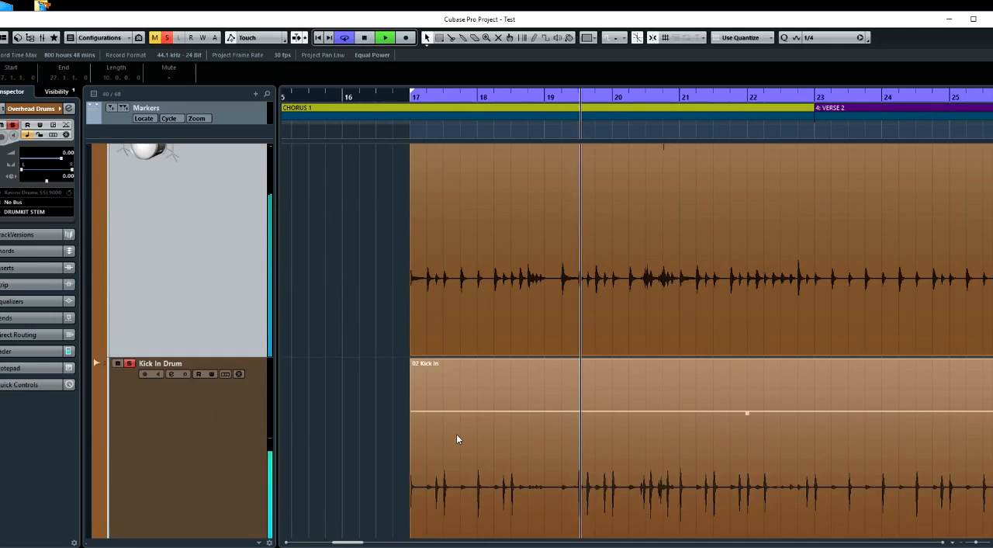
Apply the Phase Reverse process to the 02 Kick In clip during playback, listen to it against the overheads and stop
left_click(569, 474)
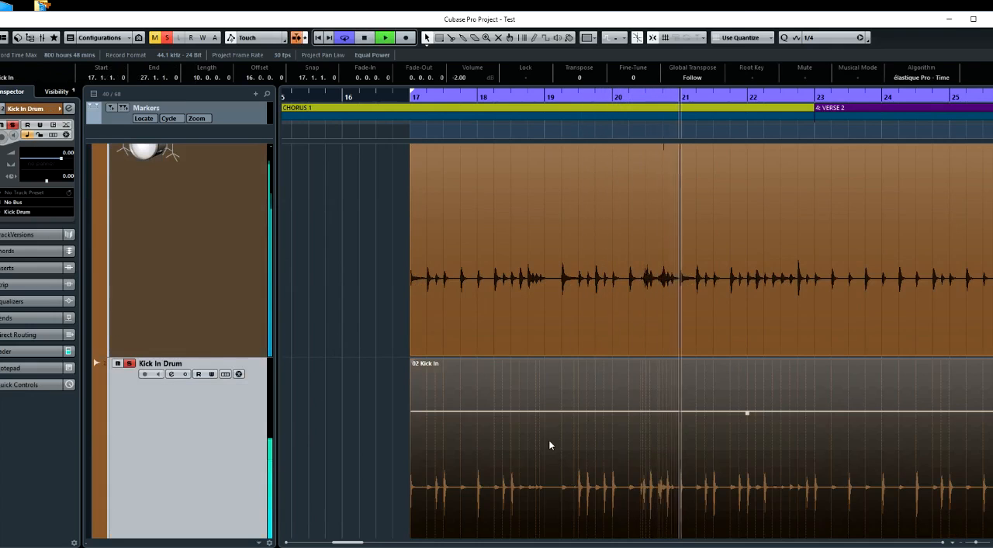
right_click(548, 439)
mouse_move(591, 314)
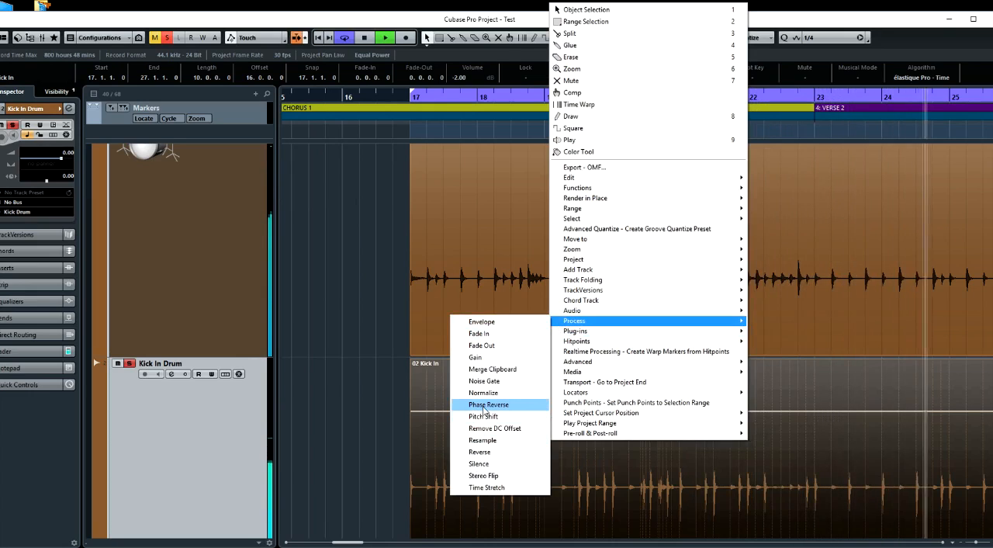
left_click(483, 406)
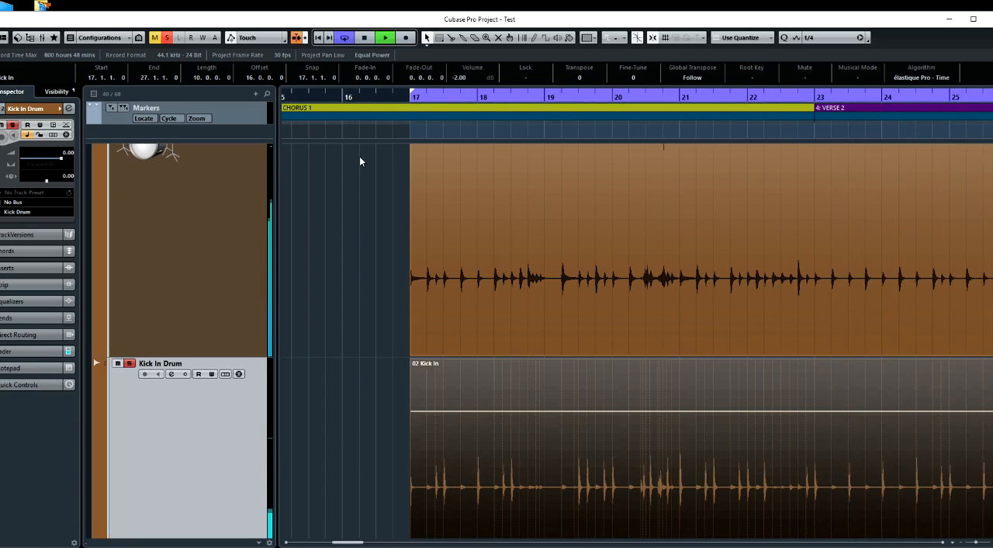
key("space")
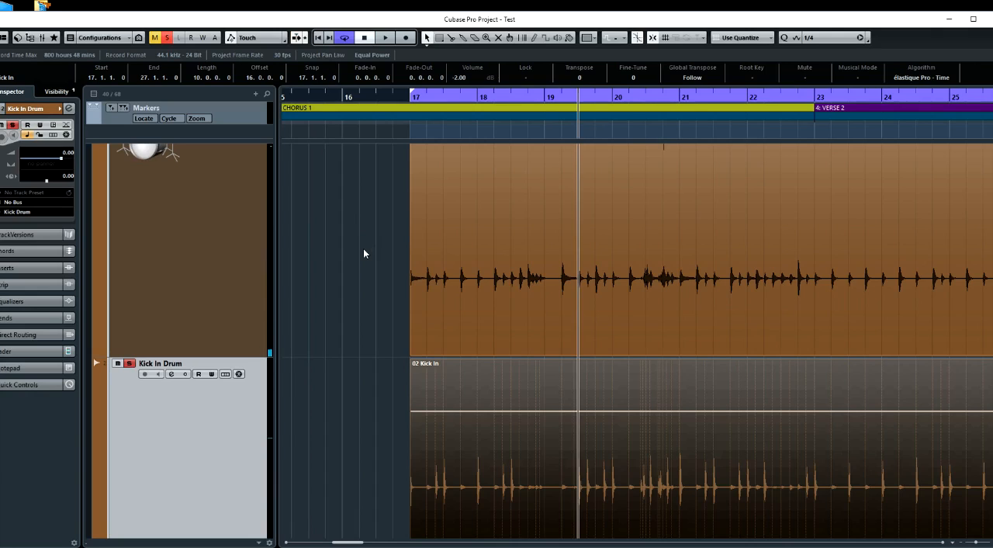
Magnify the kick hit at 19.3 and compare the phase-reversed Kick In waveform with the overhead waveform
scroll(363, 249, "up", 3)
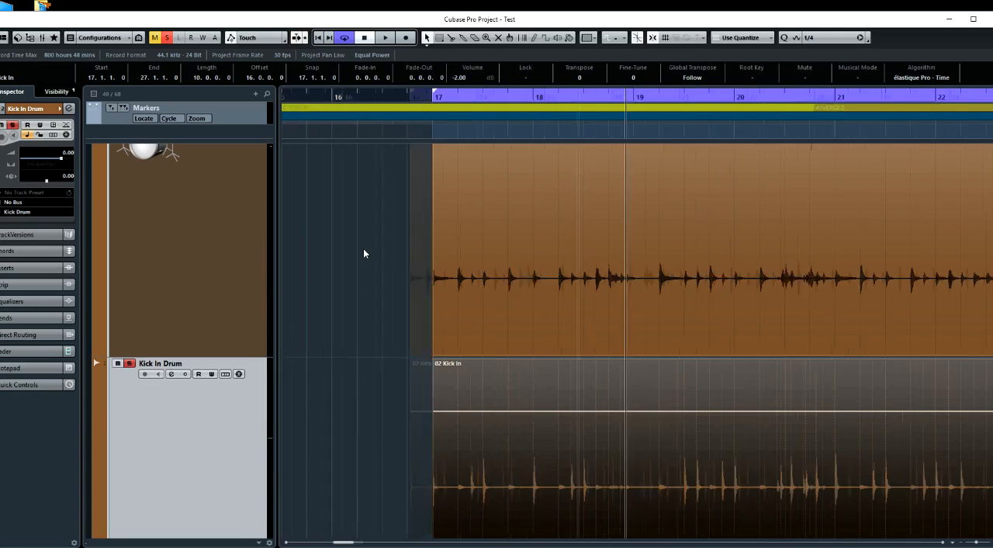
scroll(556, 348, "up", 6)
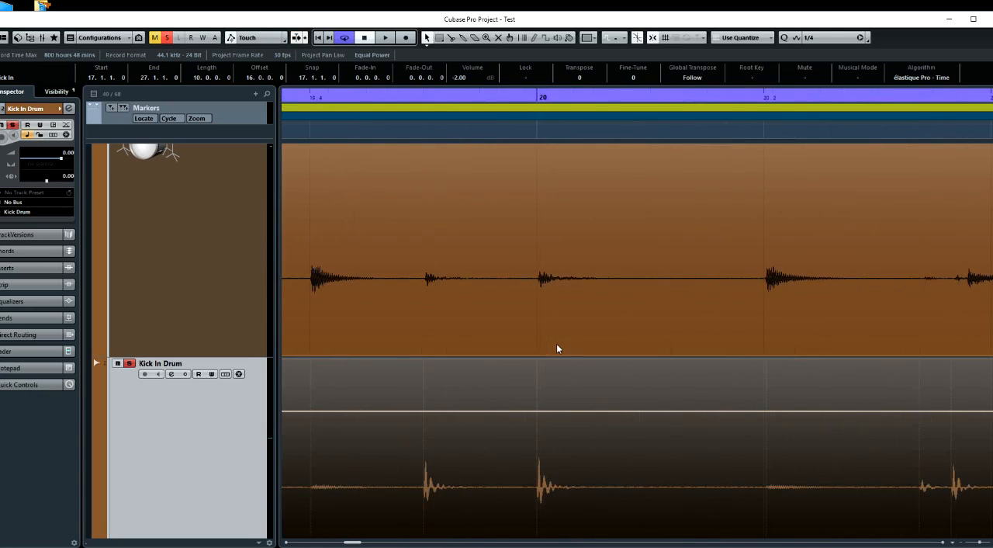
scroll(557, 348, "up", 5)
scroll(557, 345, "up", 4)
scroll(556, 344, "left", 3)
scroll(556, 345, "up", 2)
scroll(556, 344, "up", 2)
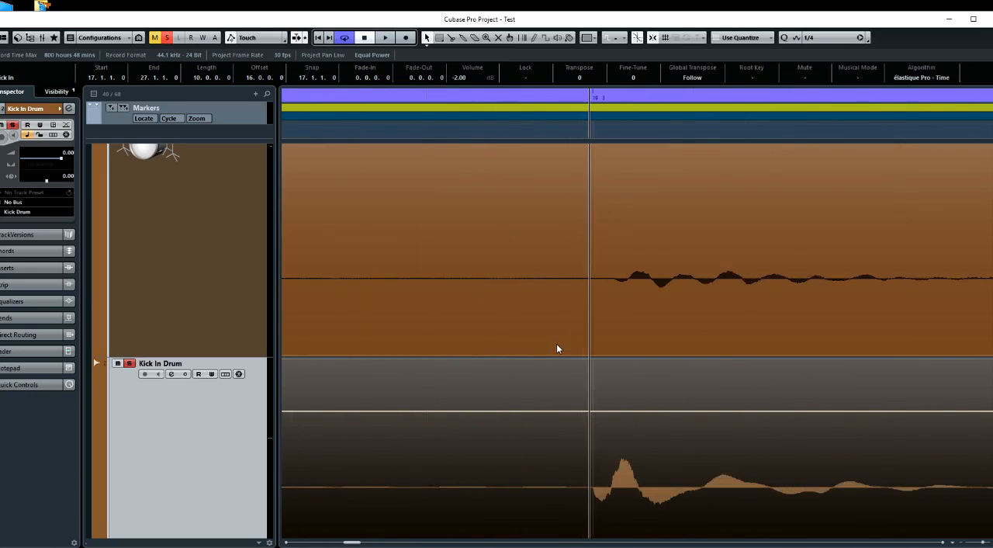
Shift the Kick In clip later to 17.1.1.2, matching the overhead onset near 19.3, and check it with the project cursor
scroll(557, 344, "right", 2)
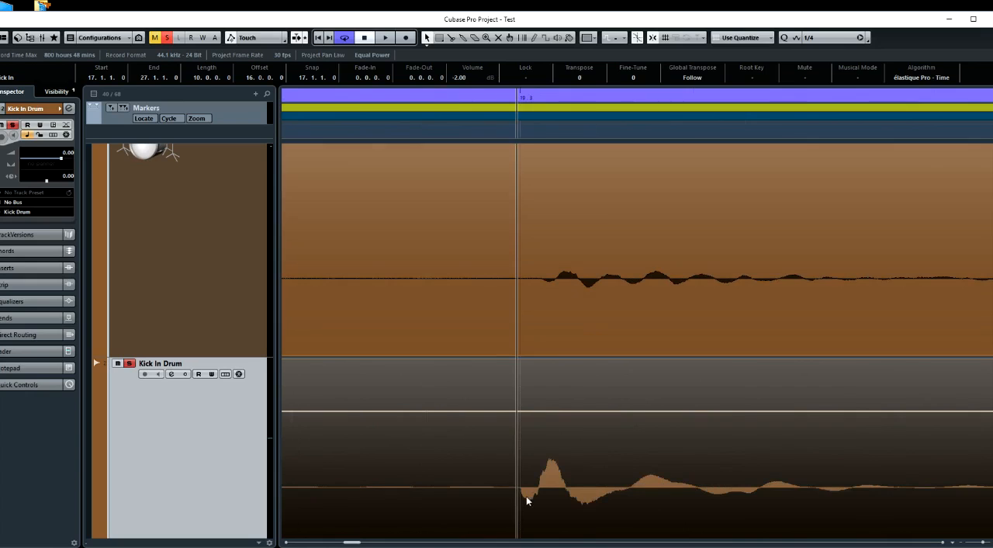
scroll(526, 498, "up", 3)
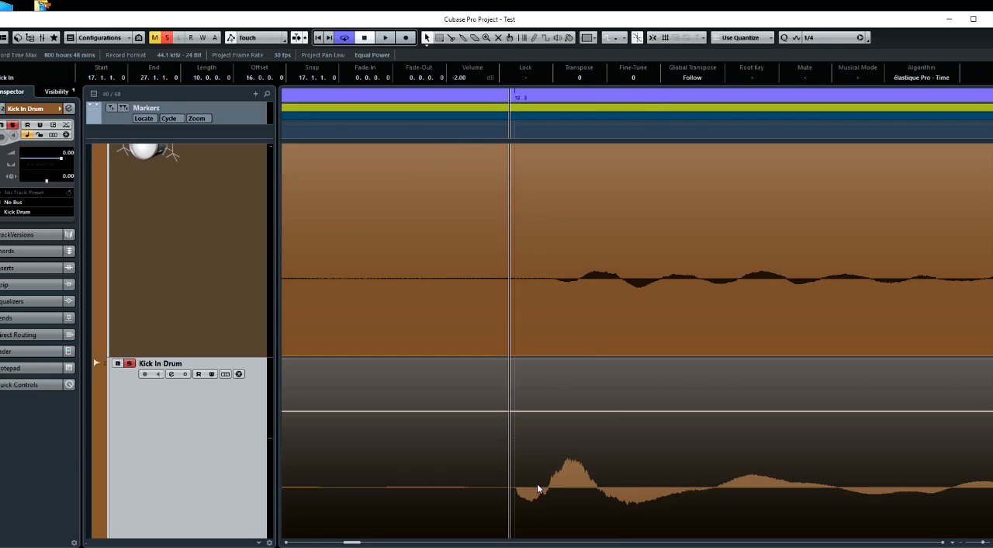
left_click_drag(537, 484, 577, 484)
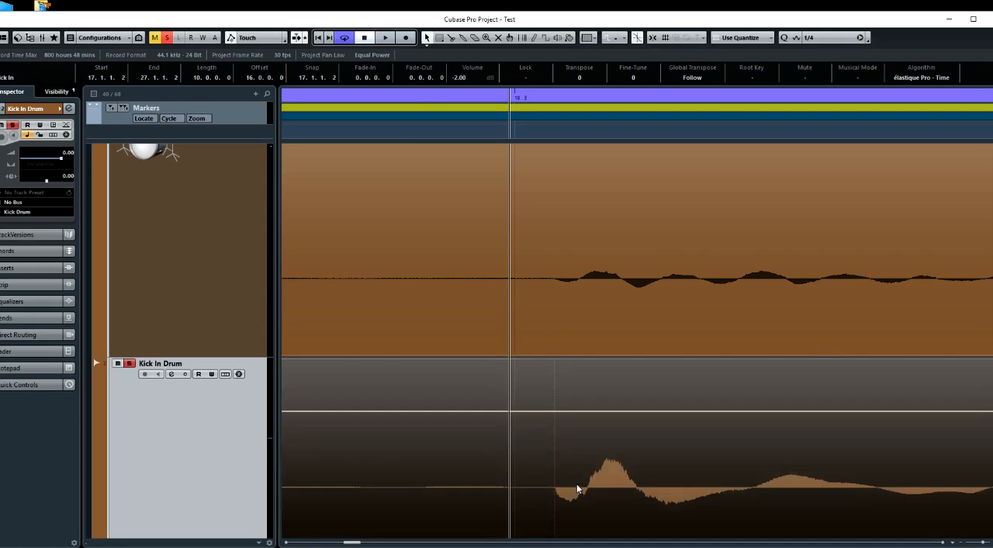
left_click(553, 132)
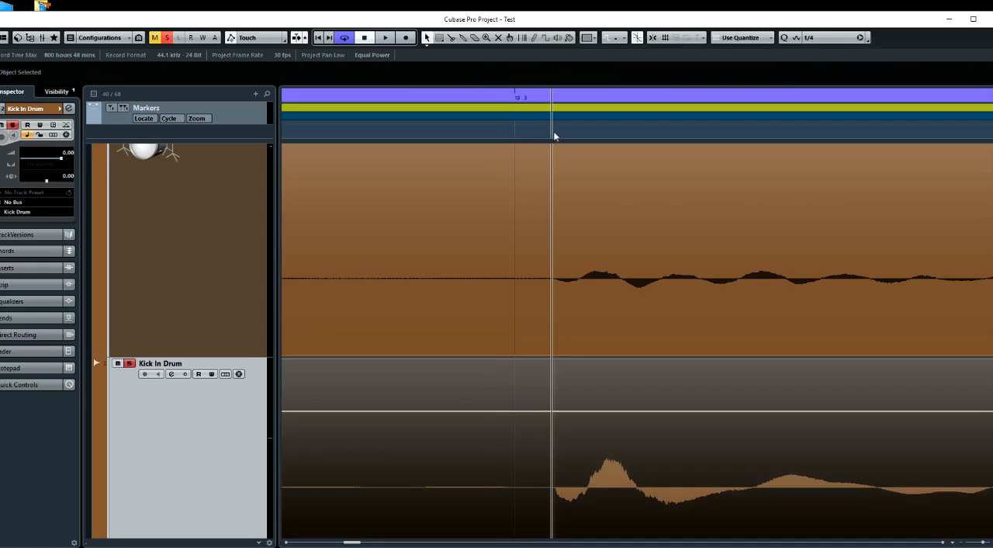
left_click(555, 132)
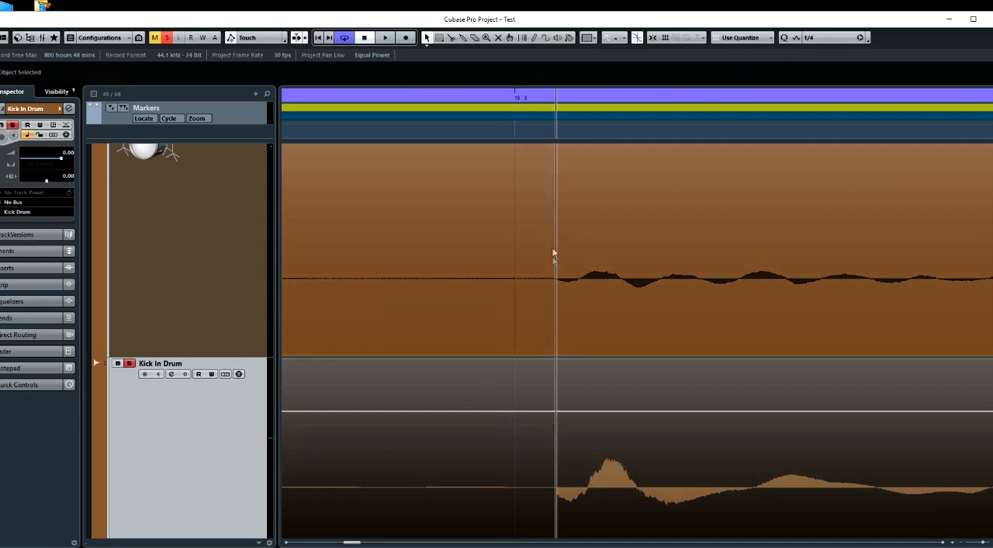
Compare the first waveform peaks and the onsets of the overhead and Kick In tracks using the project cursor
left_click(588, 132)
left_click(591, 132)
left_click(596, 133)
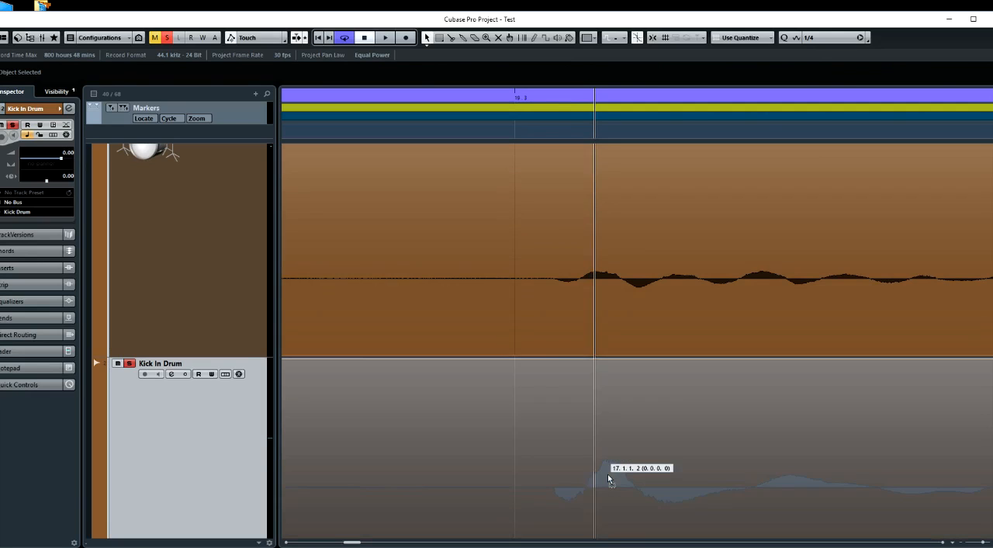
left_click(608, 474)
left_click(557, 139)
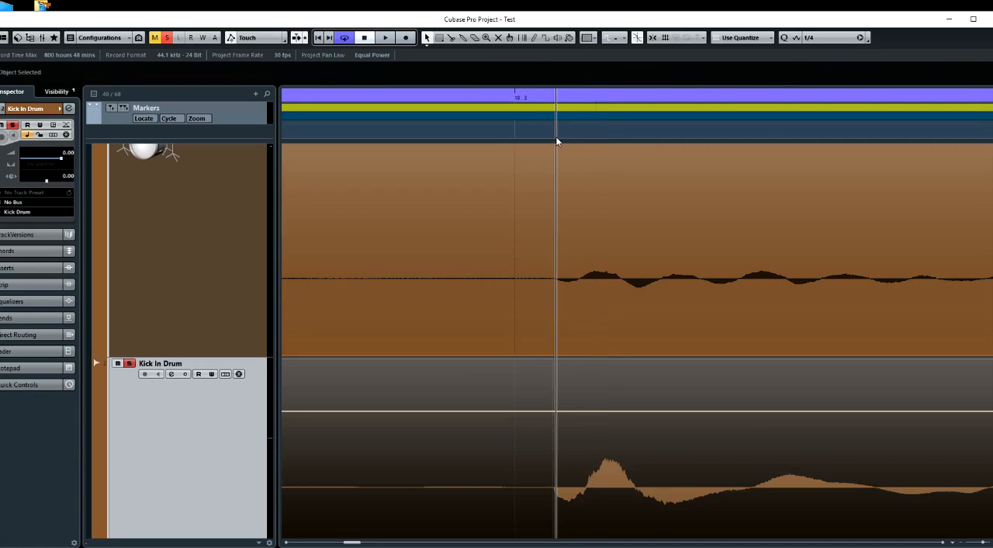
Mark the overhead's first peak with the project cursor and move the Kick In clip to 17.1.1.1 so its peak lines up
left_click_drag(609, 474, 619, 479)
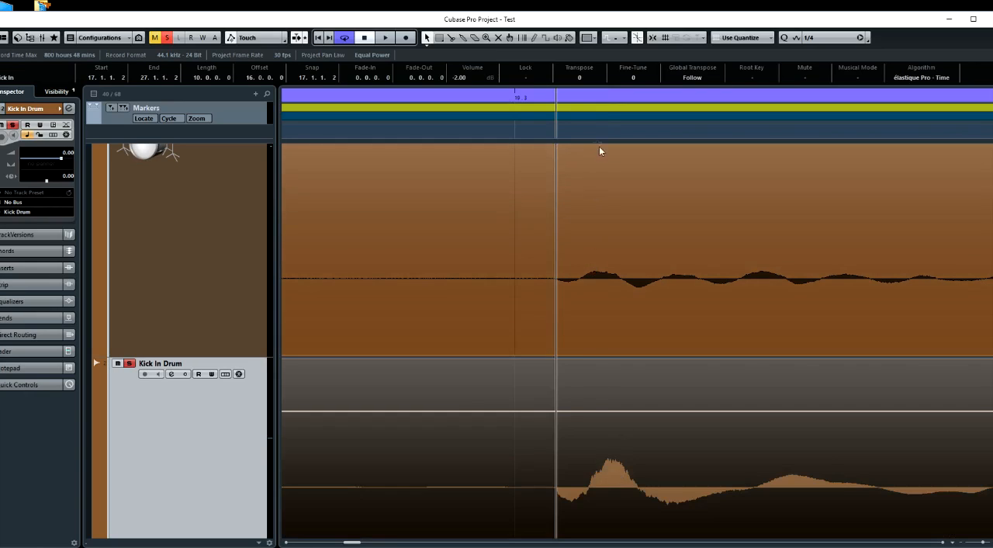
left_click_drag(586, 130, 595, 132)
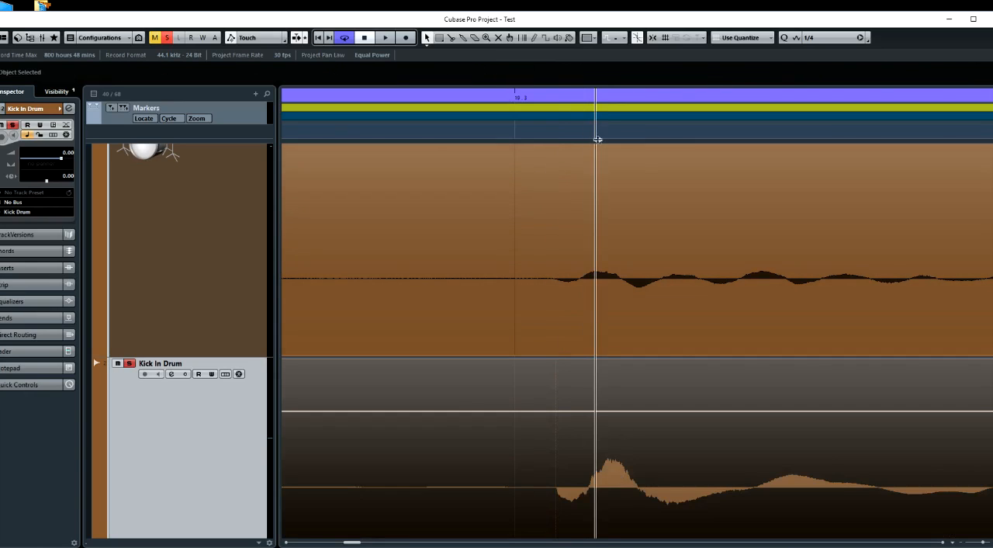
left_click(608, 475)
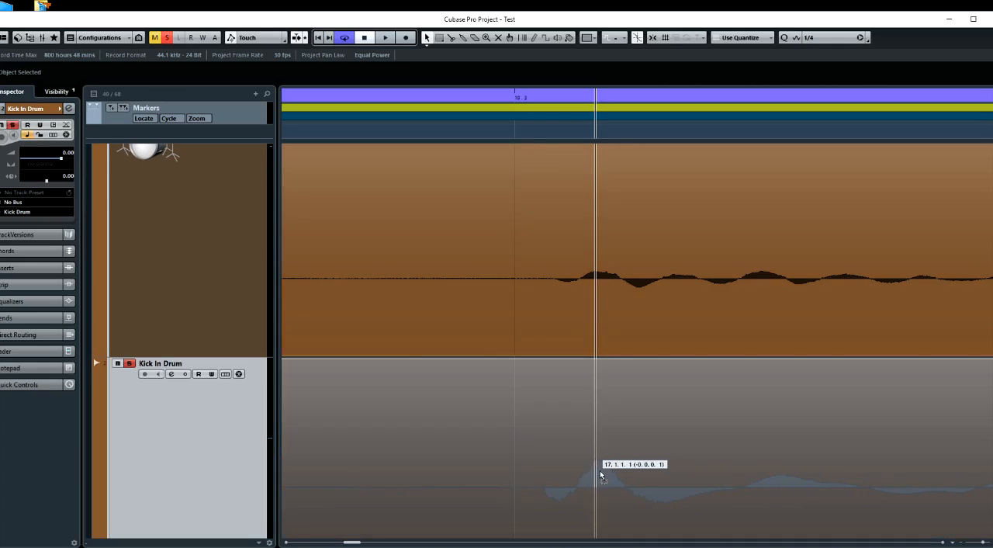
left_click_drag(600, 470, 600, 469)
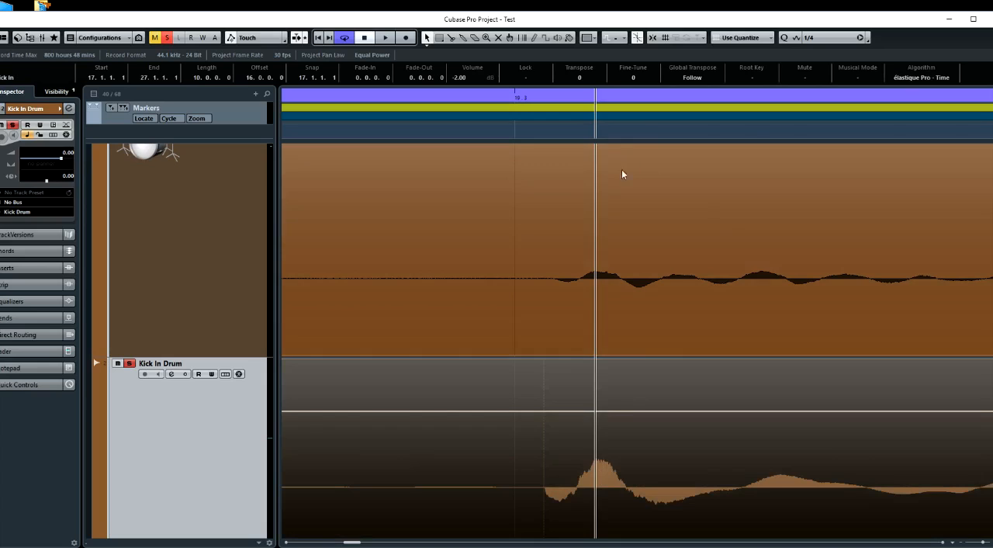
Check the overhead's first deep trough and its onset against the peak-aligned Kick In waveform with the project cursor
left_click(634, 136)
left_click(639, 137)
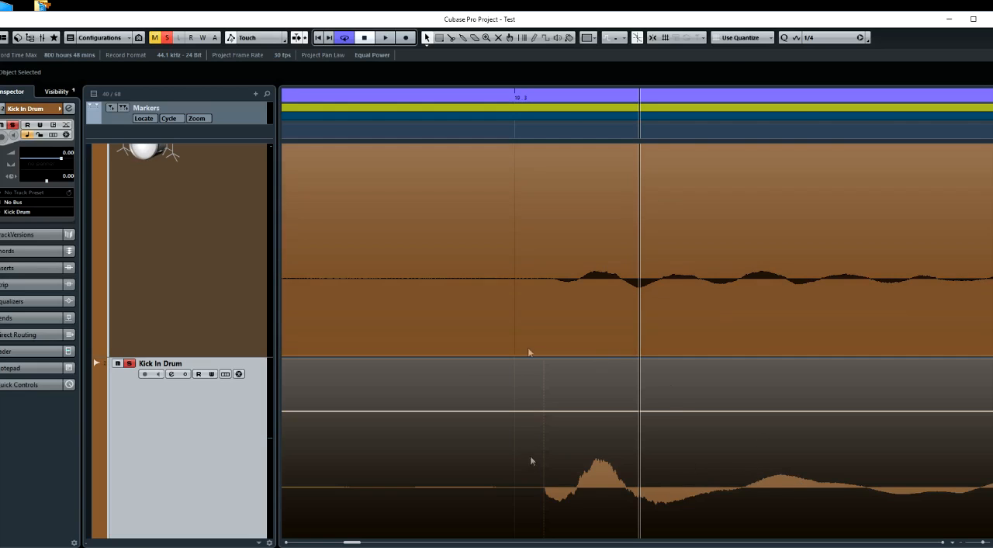
left_click(561, 135)
left_click(555, 133)
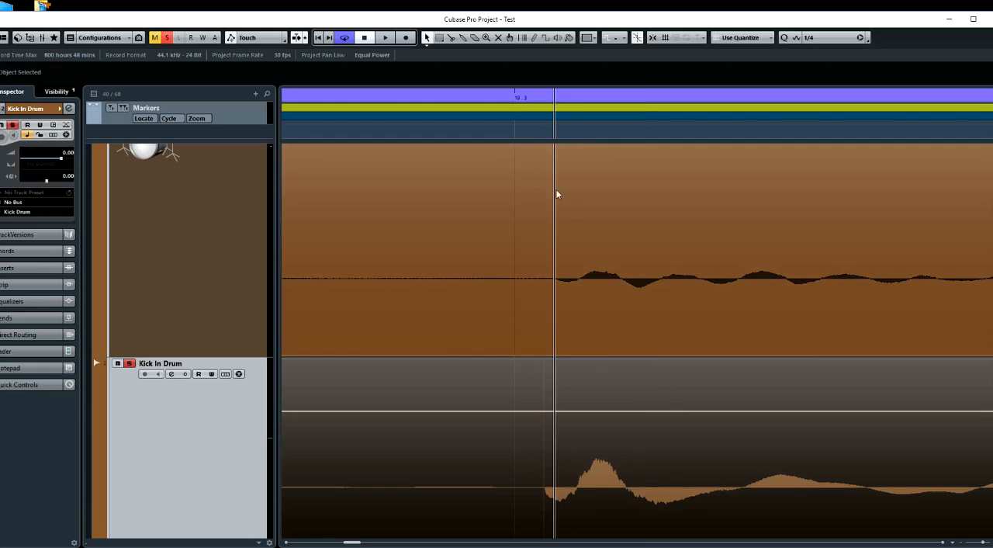
Undo the Kick In clip shifts, then play it against the overheads from just after 19.3 and stop
key("ctrl+l")
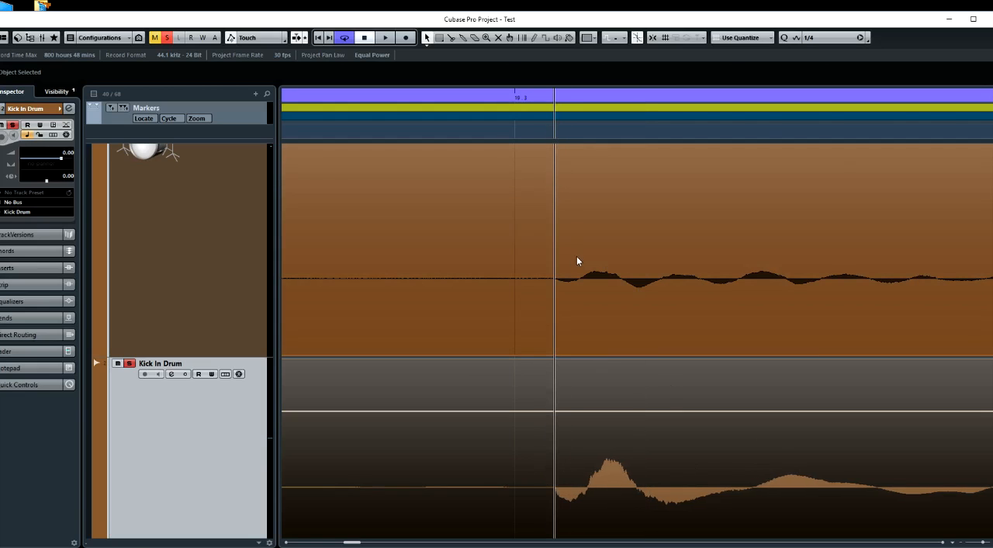
key("ctrl+z")
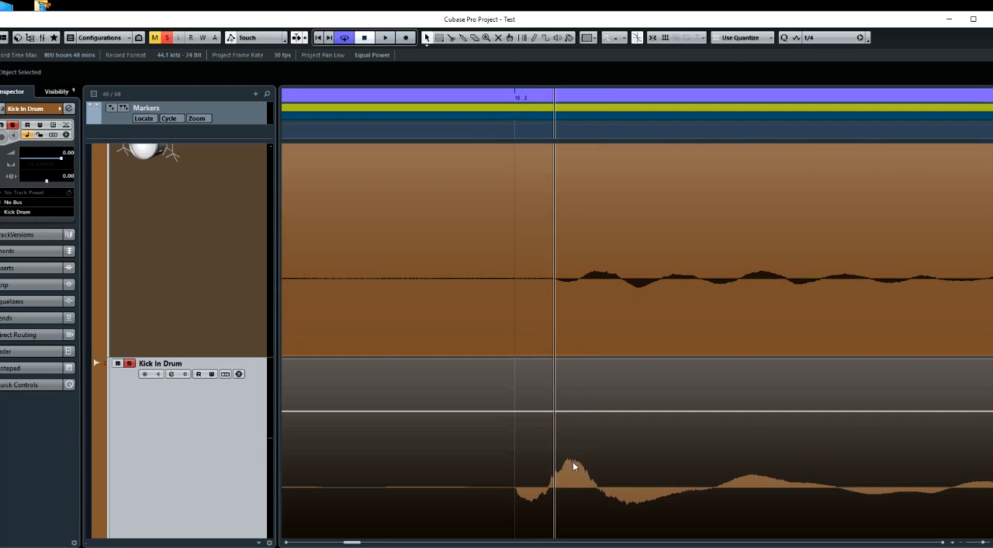
key("space")
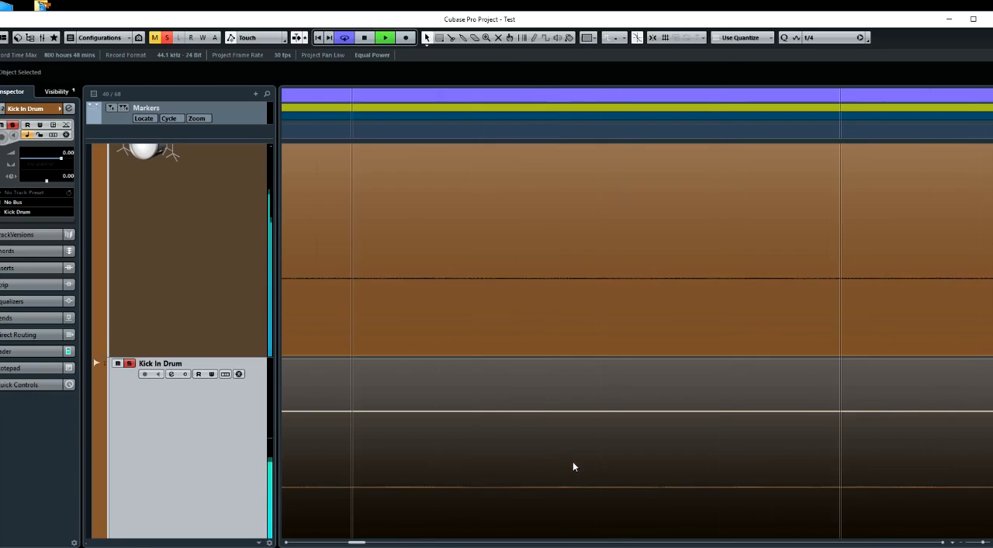
key("space")
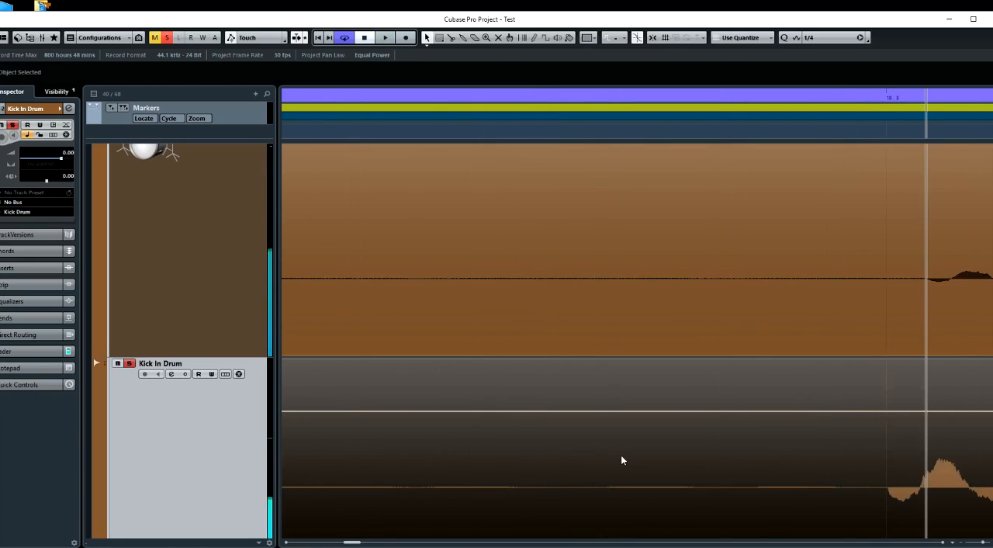
Try the Kick In clip at 17.1.1.2 on the overhead onset, return it to 17.1.1.0 and audition it with the overheads
scroll(622, 456, "right", 2)
left_click_drag(678, 490, 718, 488)
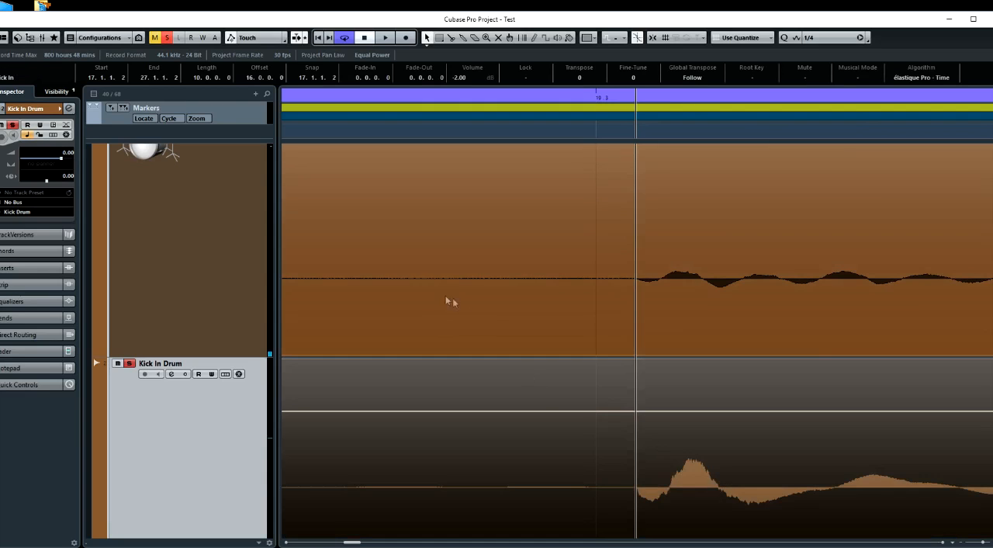
key("space")
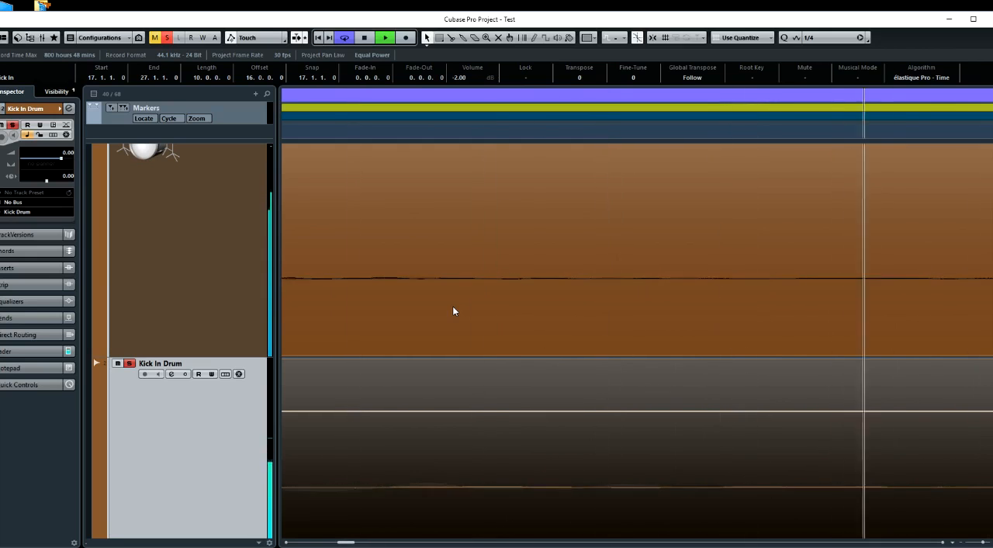
key("space")
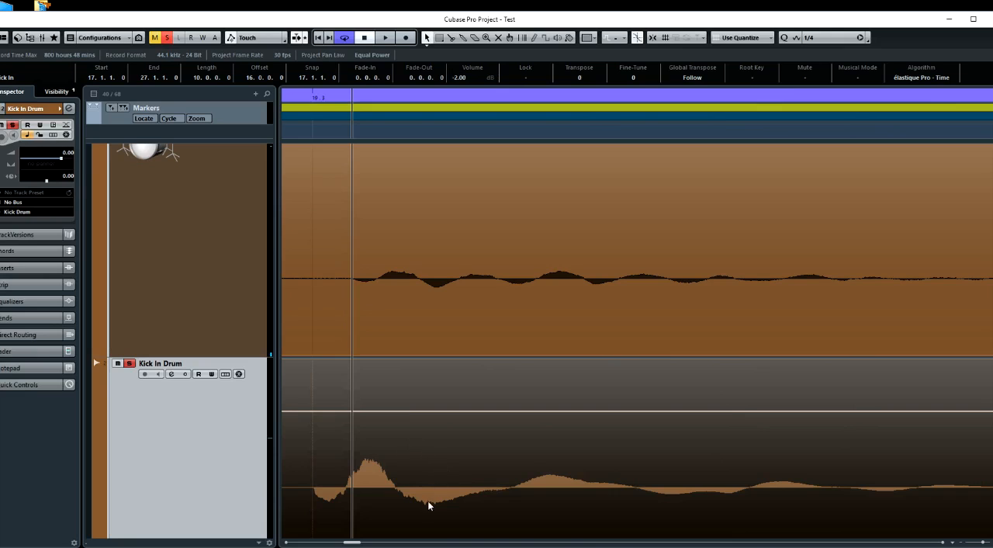
Examine the Overhead, Kick In and Kick Out tracks across bars 19 to 22 in a wider view of the project
scroll(424, 432, "down", 5, "ctrl")
scroll(425, 435, "down", 3, "ctrl")
scroll(425, 438, "down", 6, "ctrl")
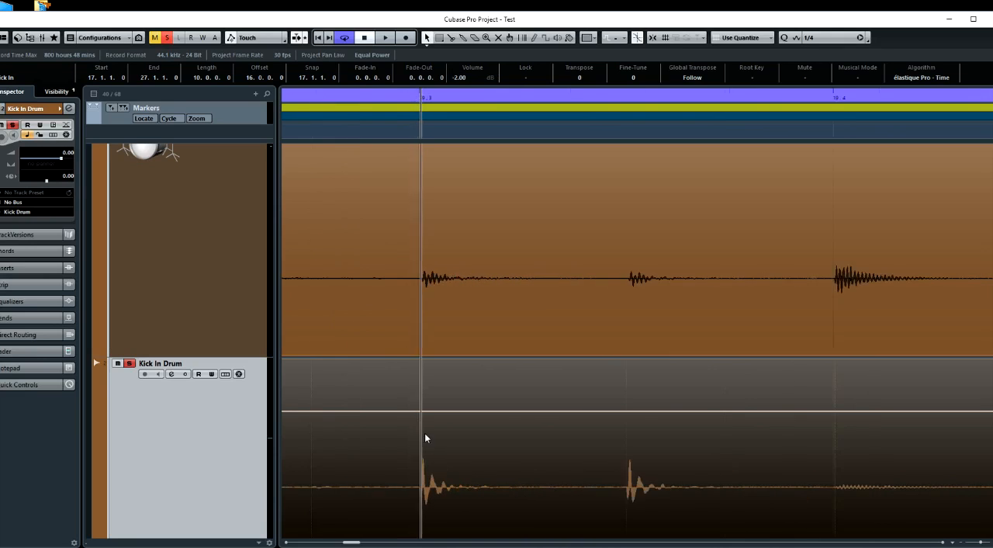
scroll(425, 438, "down", 5, "ctrl")
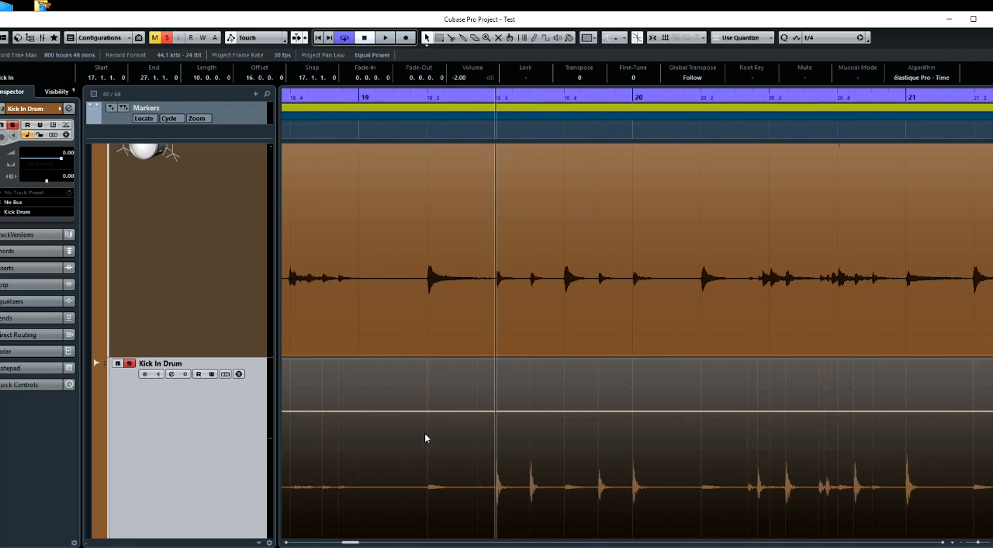
scroll(336, 369, "up", 2)
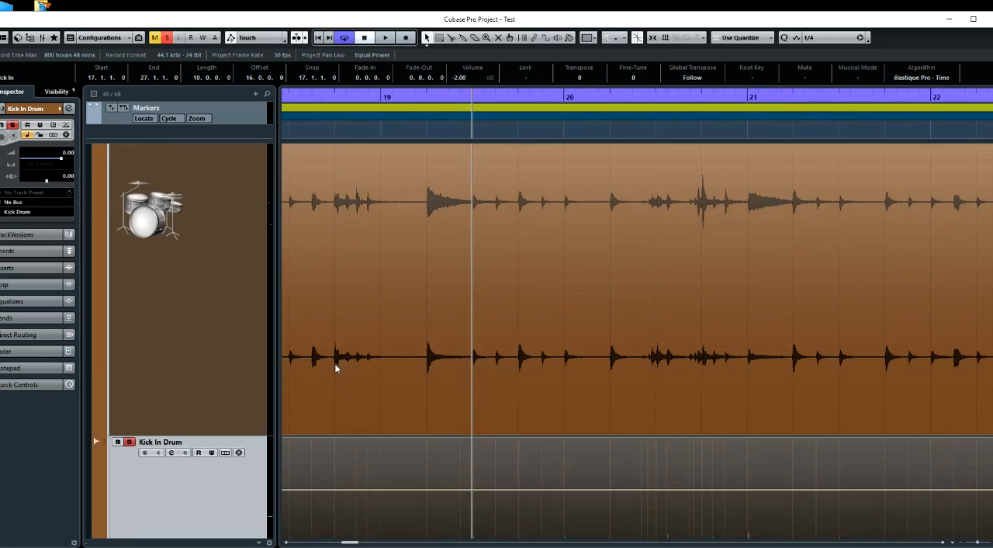
scroll(336, 368, "down", 3)
scroll(335, 368, "down", 1)
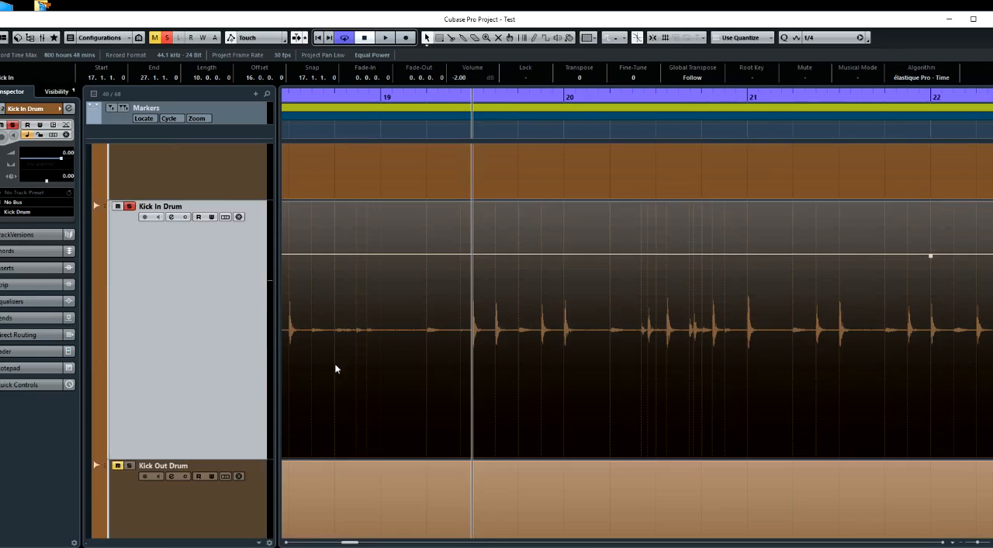
scroll(335, 368, "down", 1)
scroll(335, 369, "up", 3)
scroll(335, 369, "up", 1)
scroll(335, 368, "down", 2)
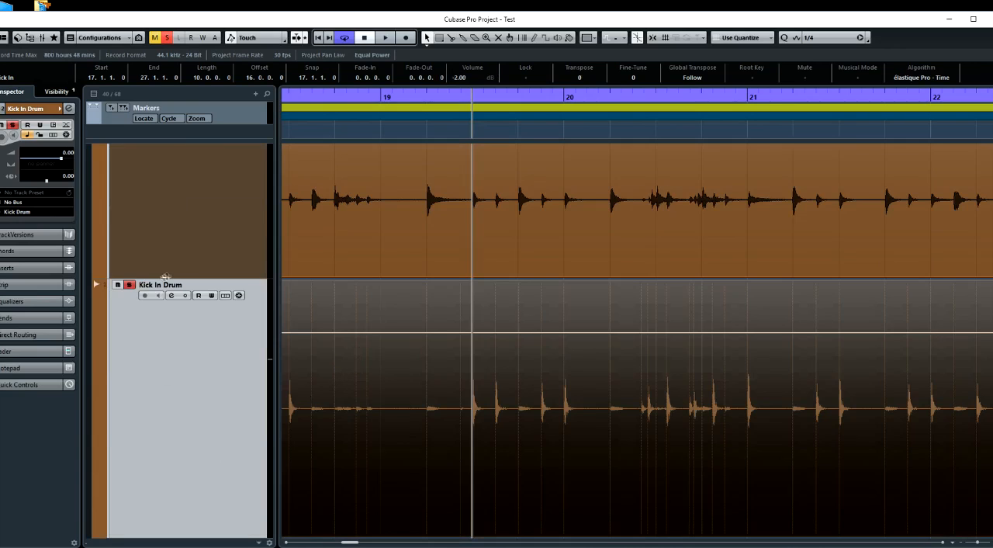
scroll(196, 243, "up", 2)
scroll(157, 257, "up", 2)
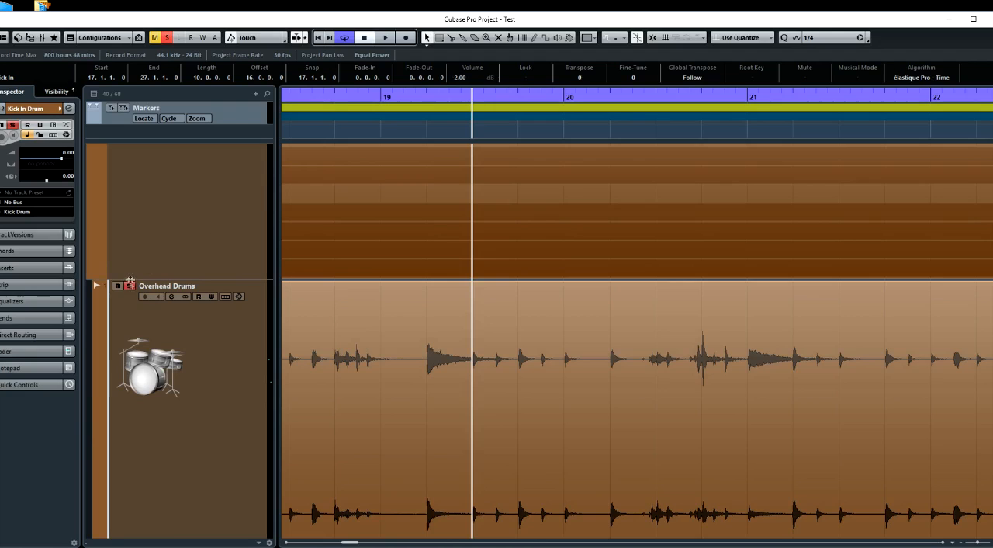
scroll(187, 359, "down", 4)
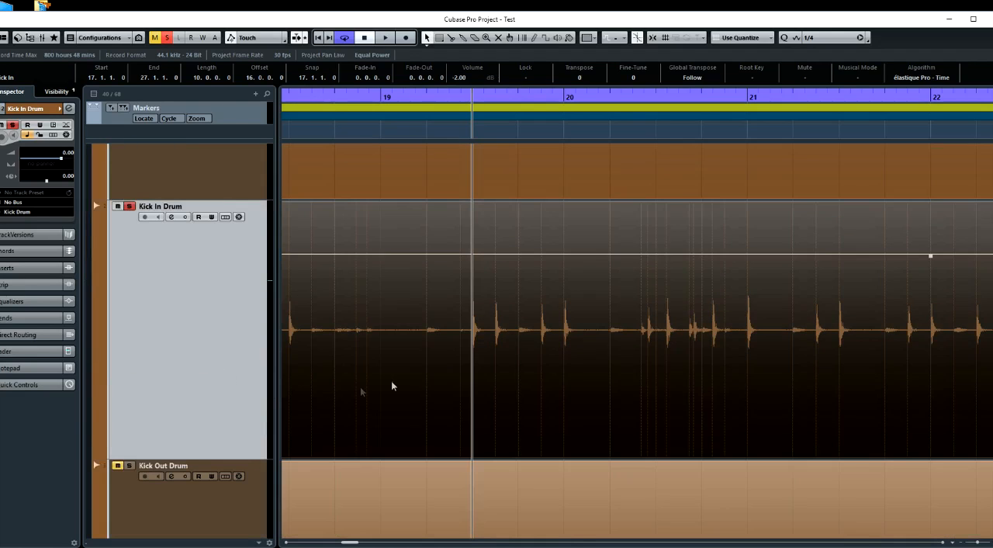
Solo the Kick Out Drum track together with Kick In Drum and the overheads
scroll(410, 394, "down", 1)
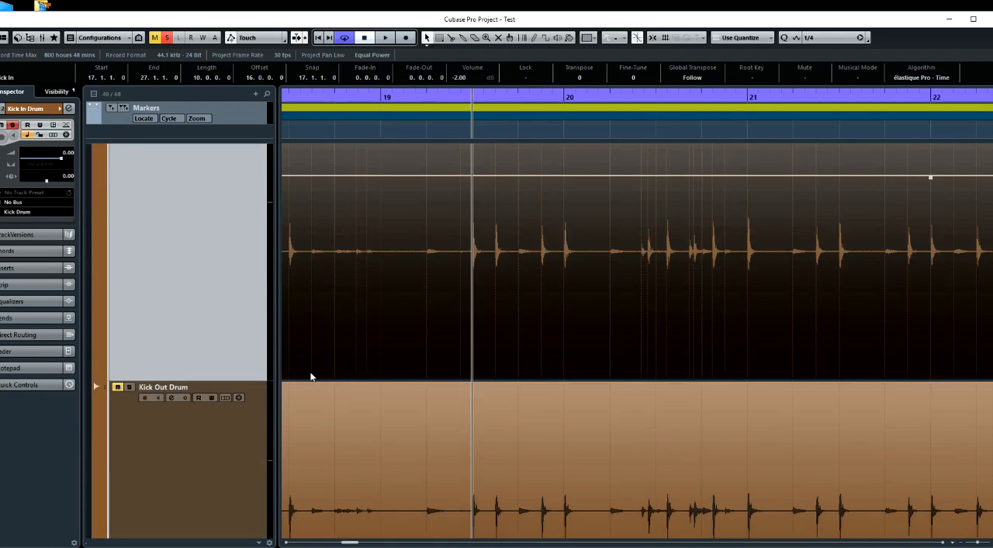
scroll(222, 314, "up", 1)
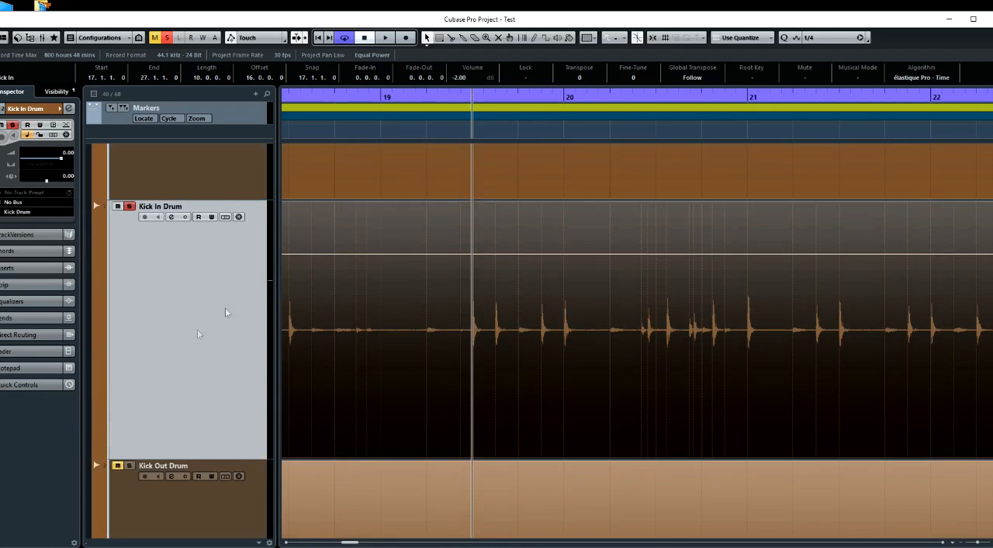
left_click(129, 466)
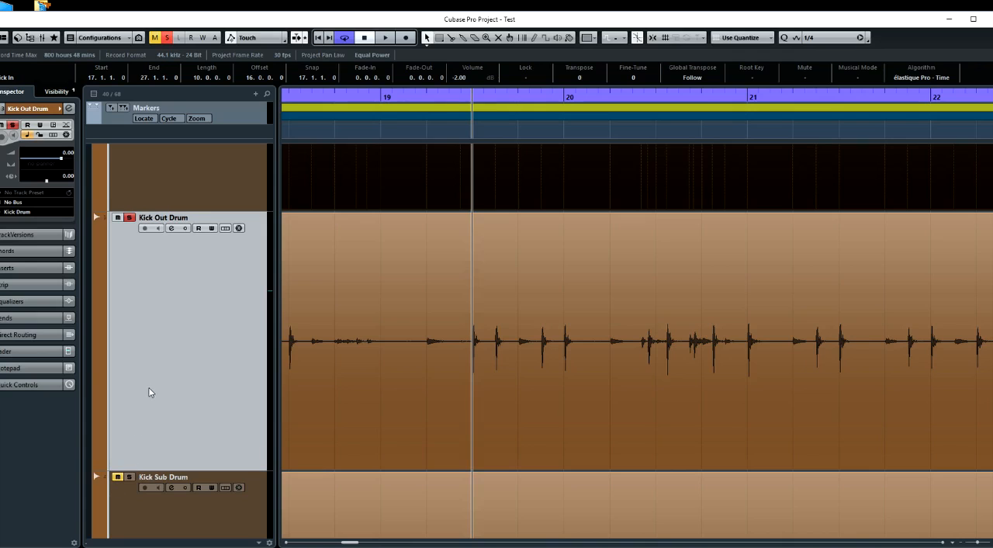
scroll(150, 392, "up", 3)
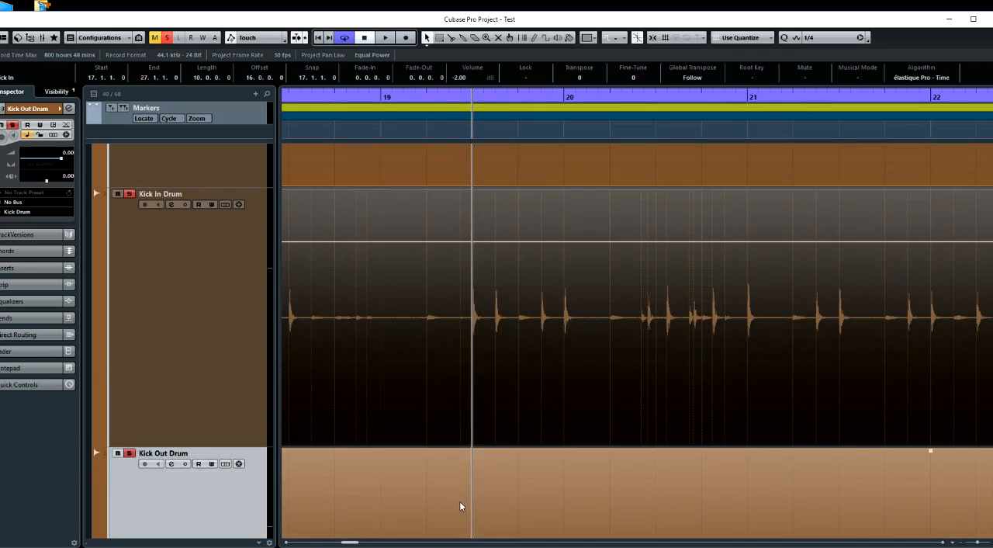
Magnify the kick hit at 19.3, compare the Kick In and Kick Out waveforms, and select the Kick Out clip
scroll(465, 498, "down", 2)
scroll(466, 498, "up", 5, "ctrl")
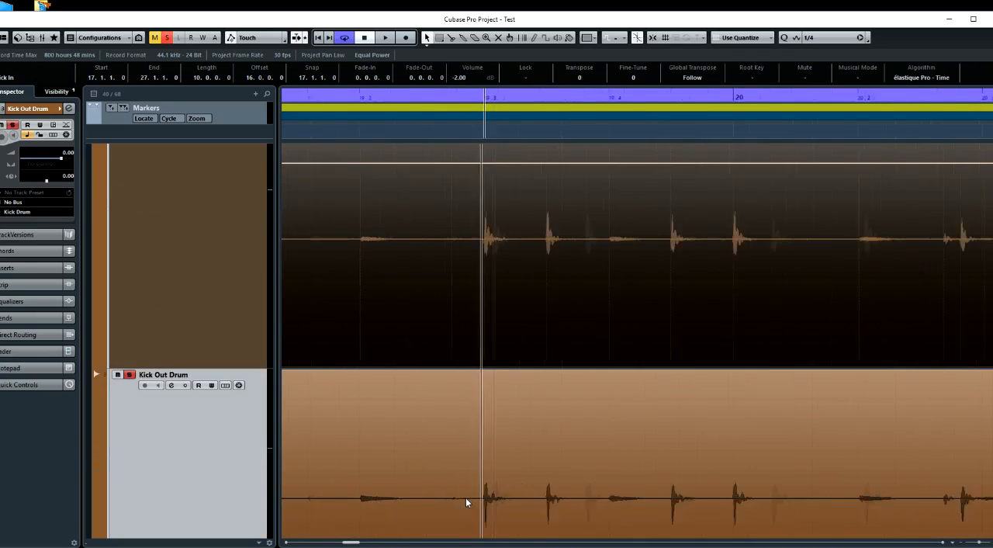
scroll(466, 503, "up", 4, "ctrl")
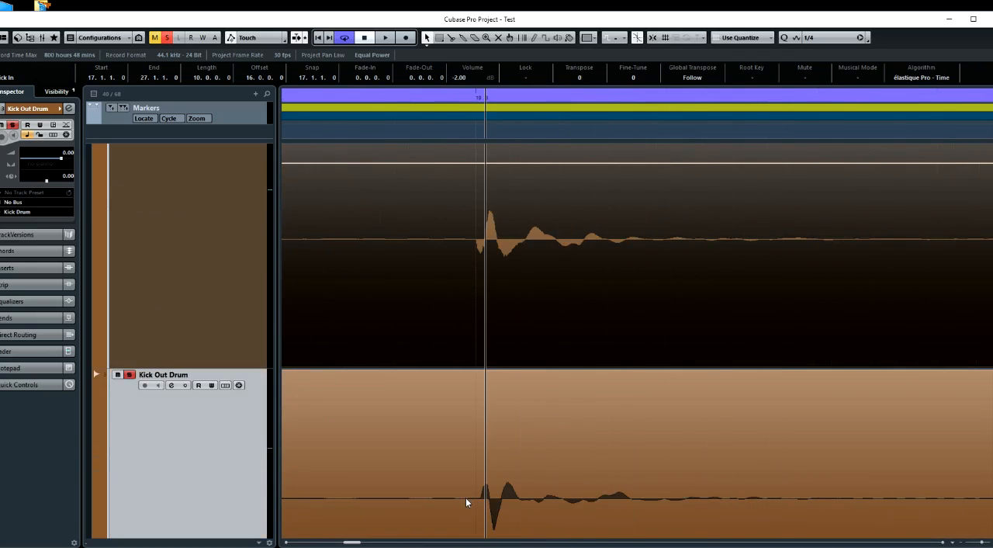
scroll(465, 502, "up", 4, "ctrl")
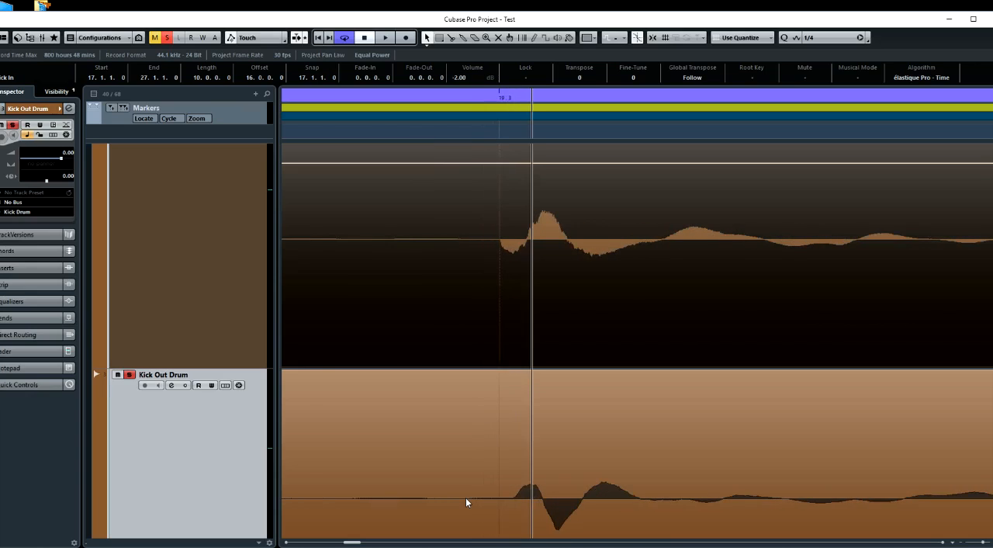
left_click(511, 472)
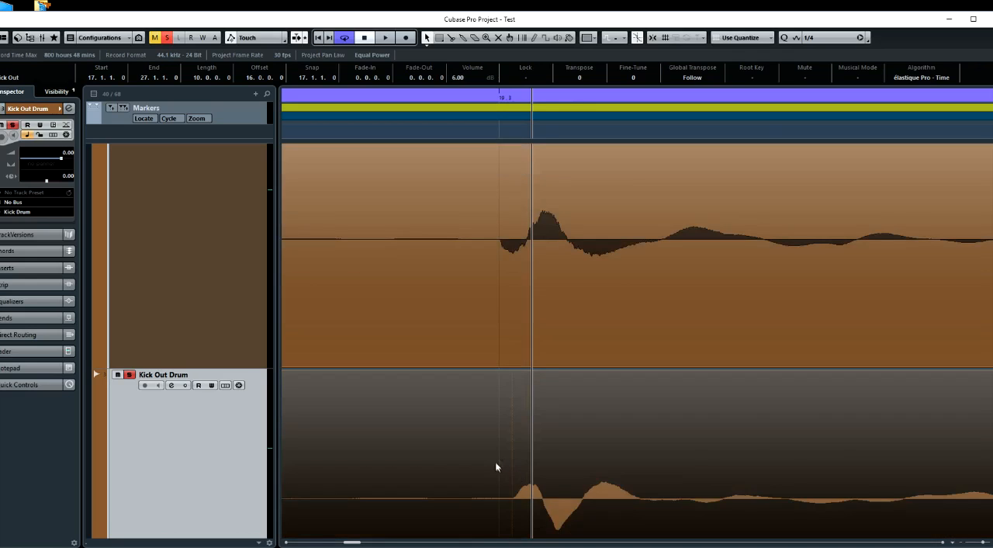
Reverse the phase of the Kick Out clip and audition it from 19.3 with Kick In and the overheads
right_click(496, 462)
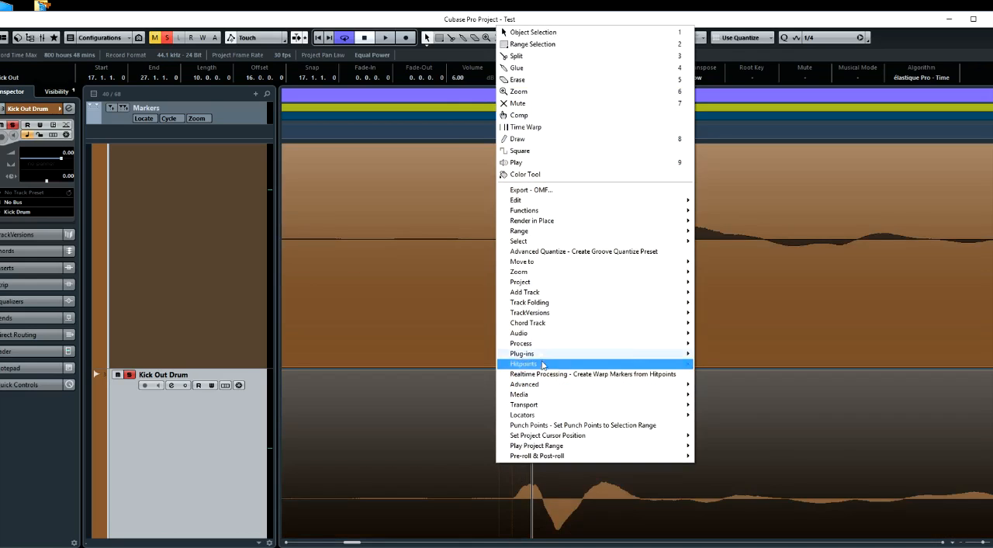
mouse_move(520, 345)
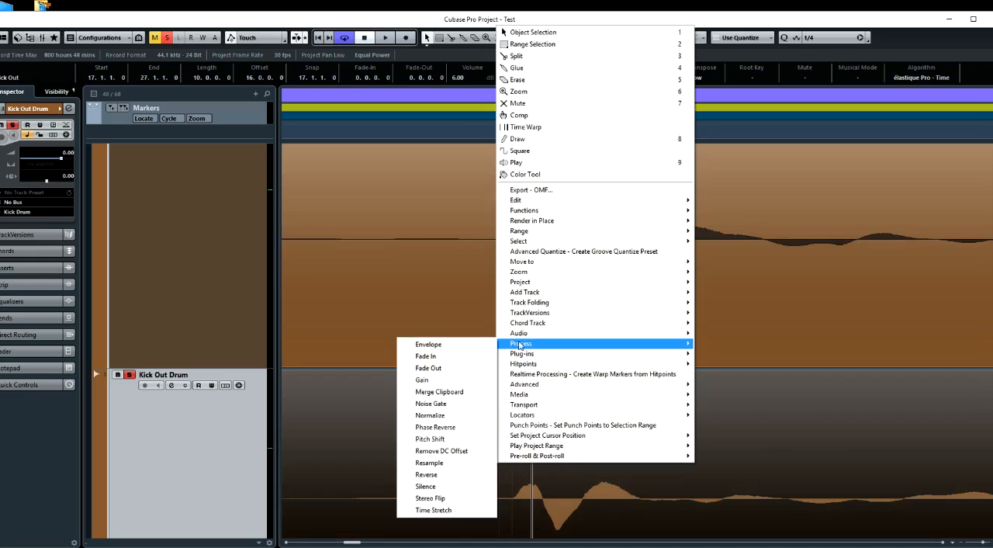
left_click(458, 428)
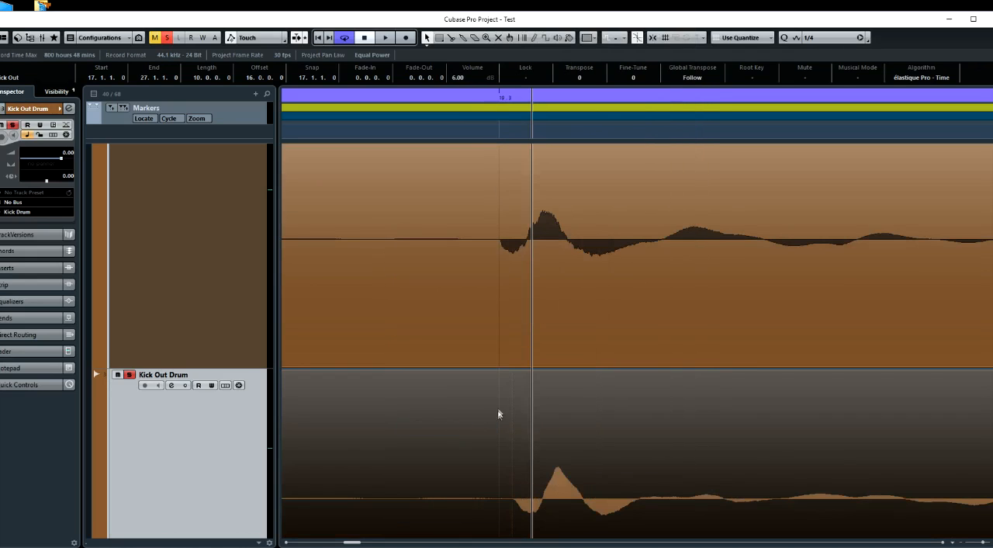
left_click(501, 135)
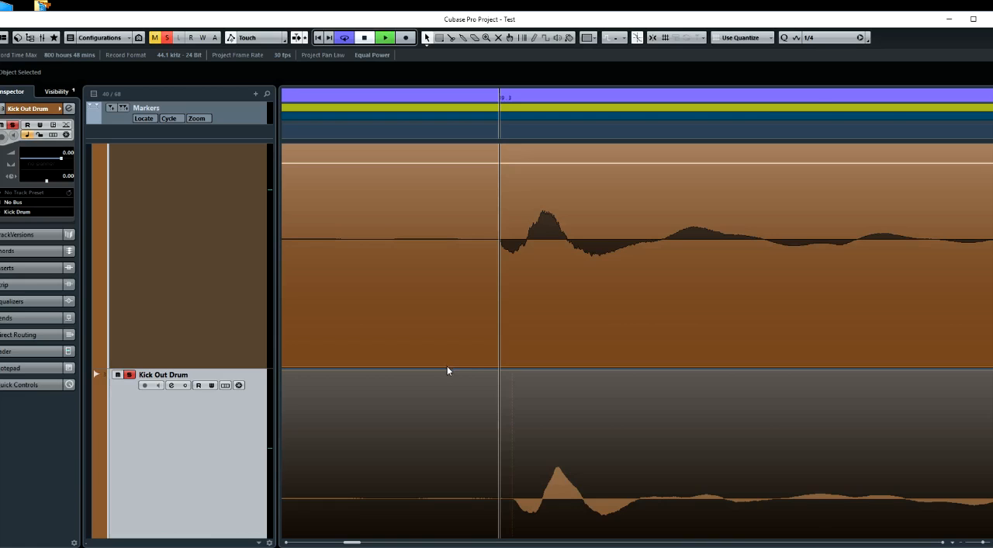
key("space")
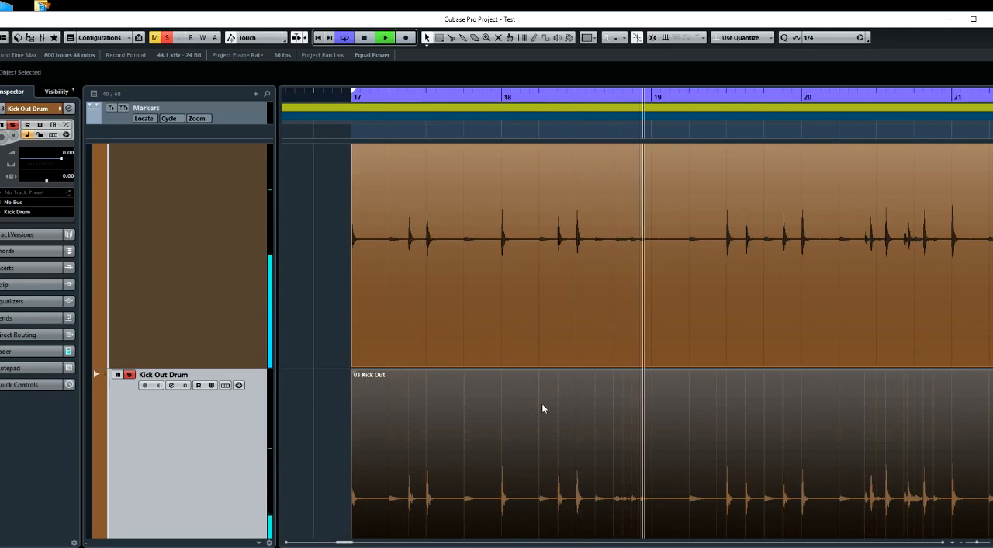
key("space")
Try the Kick Out clip at 16.4.4.119, aligned with the Kick In onset at 19.3, and audition it
key("h")
key("h")
key("h")
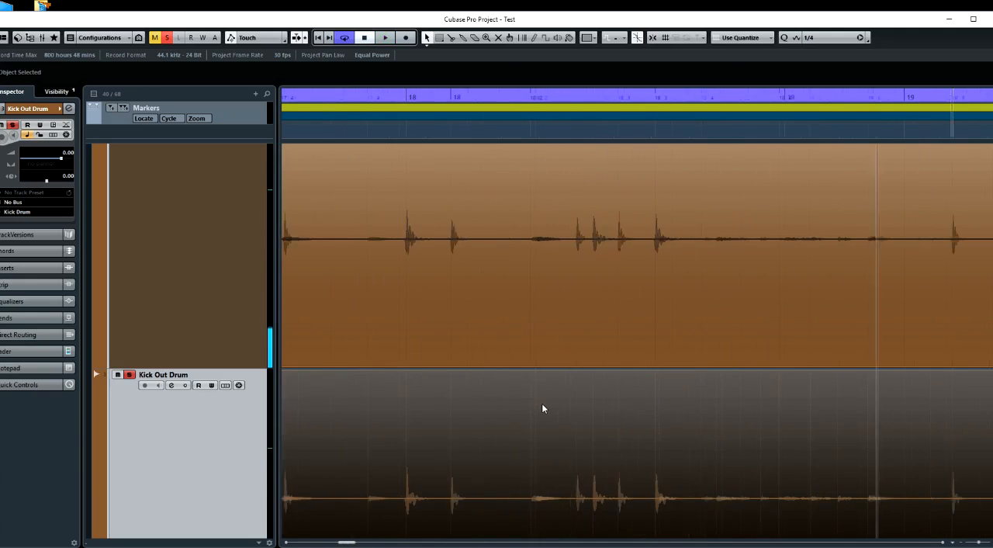
key("h")
key("h")
key("h")
key("h")
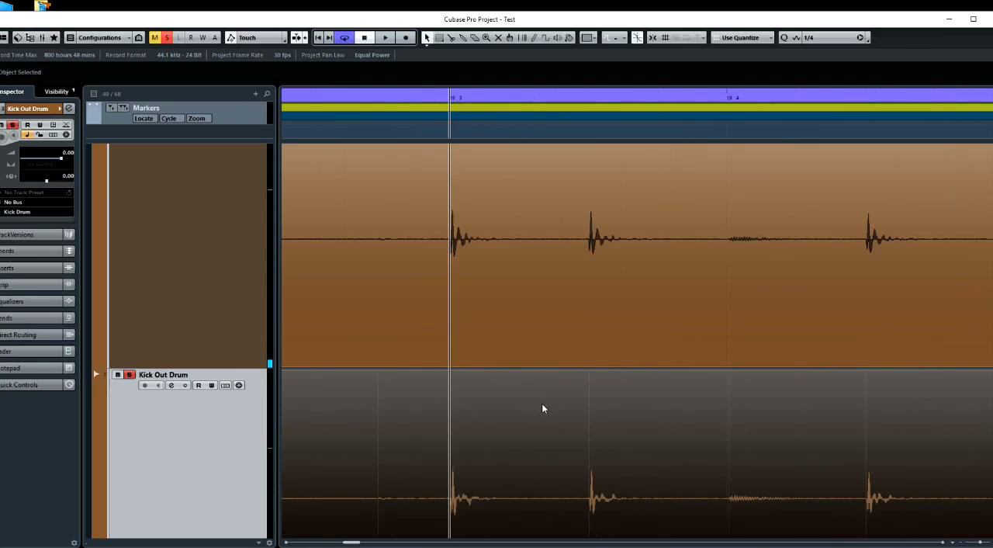
scroll(542, 403, "left", 8)
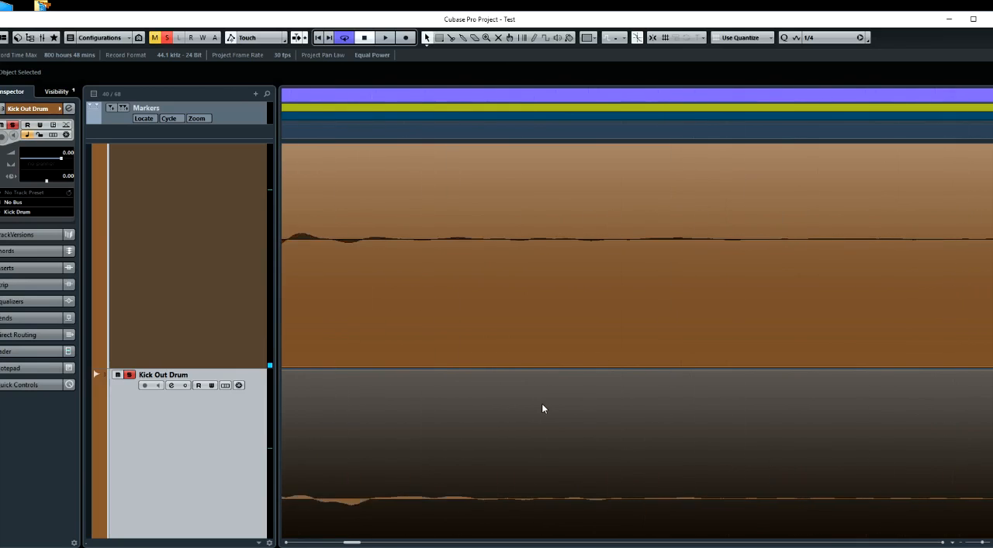
scroll(541, 403, "up", 1)
scroll(541, 404, "left", 1)
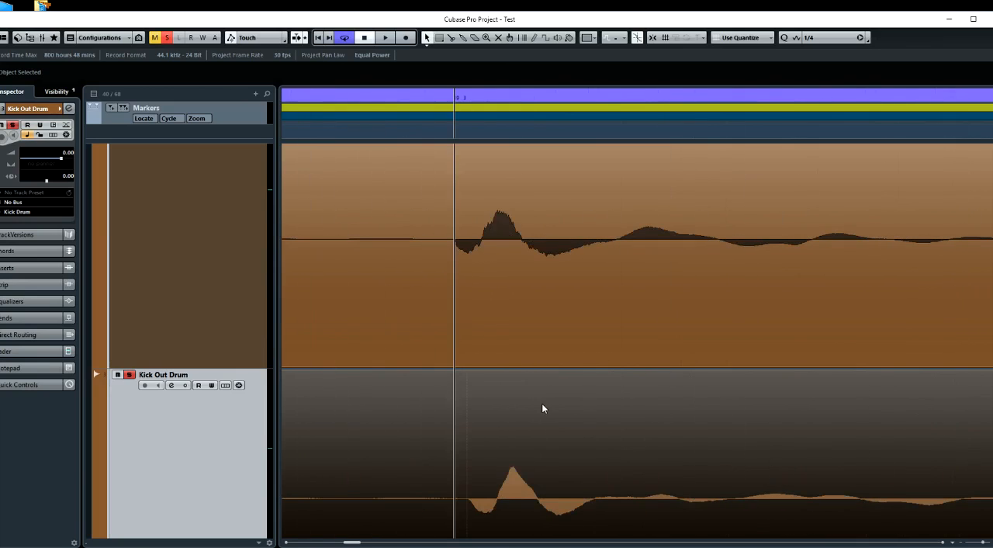
left_click_drag(504, 501, 491, 503)
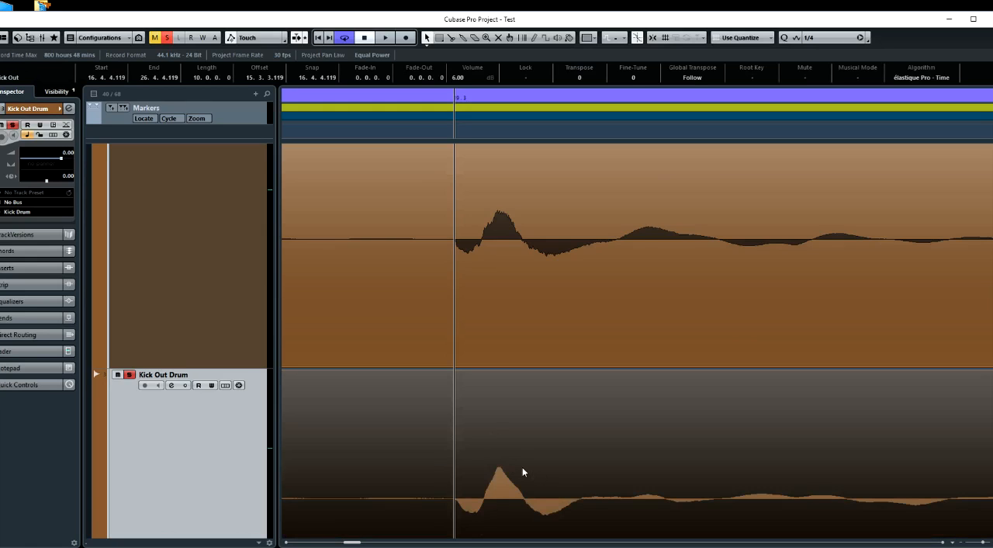
scroll(522, 472, "down", 6)
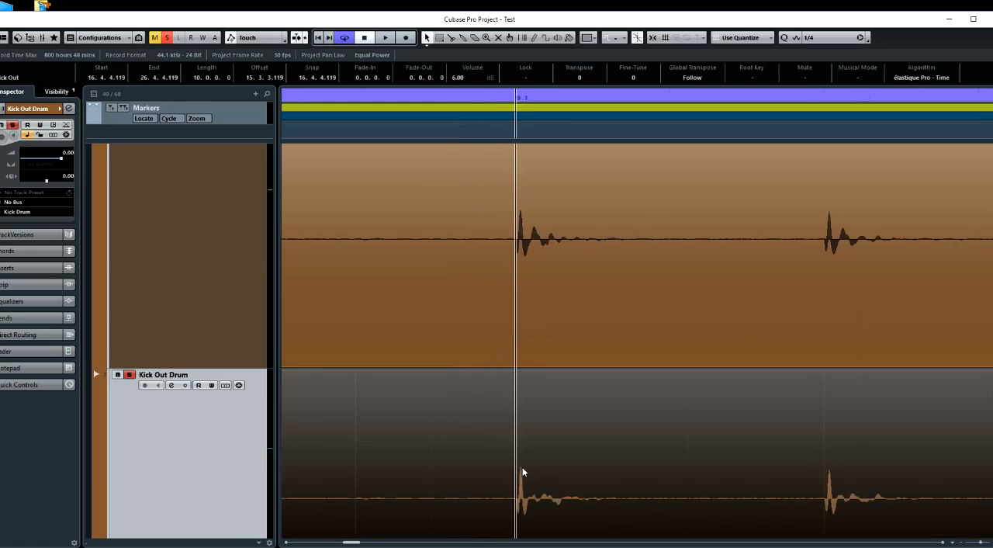
scroll(522, 472, "down", 2)
key("space")
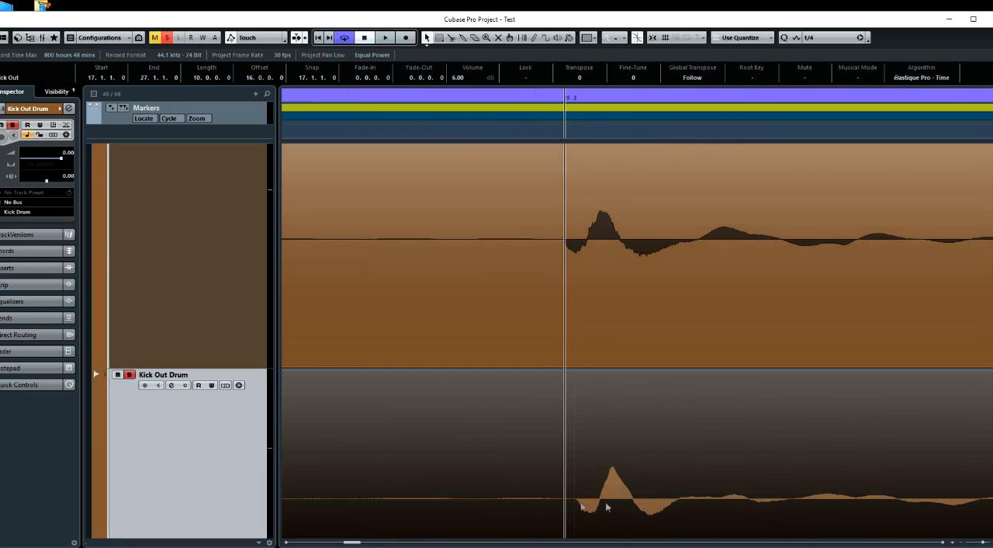
Compare the Kick In and Kick Out waveforms at 19.3, marking the main peak and the following troughs with the project cursor
left_click(598, 132)
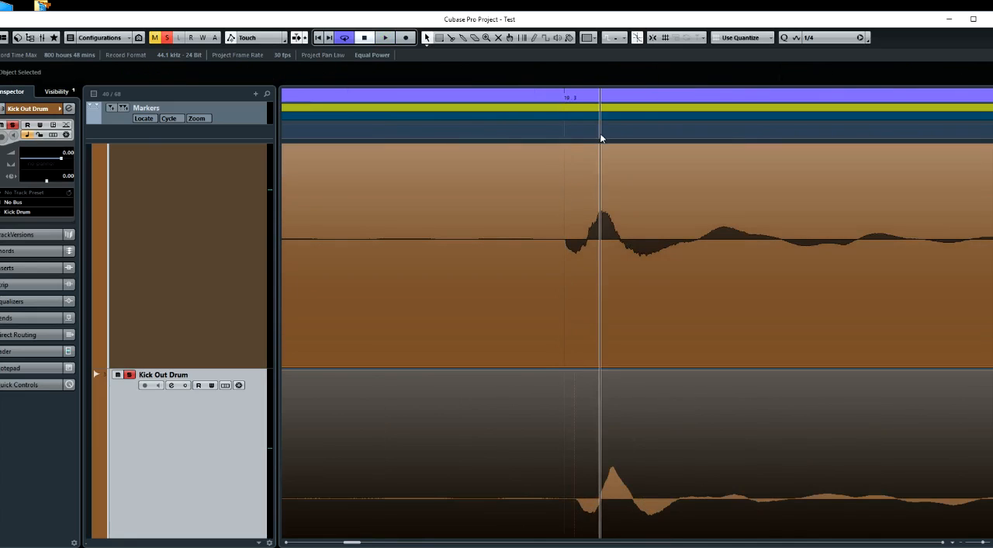
left_click(641, 133)
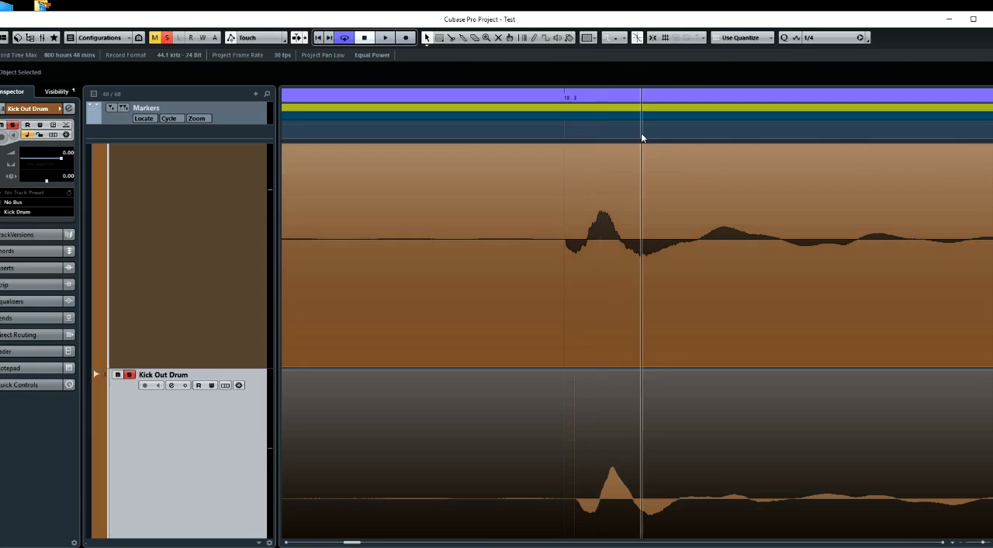
left_click(648, 133)
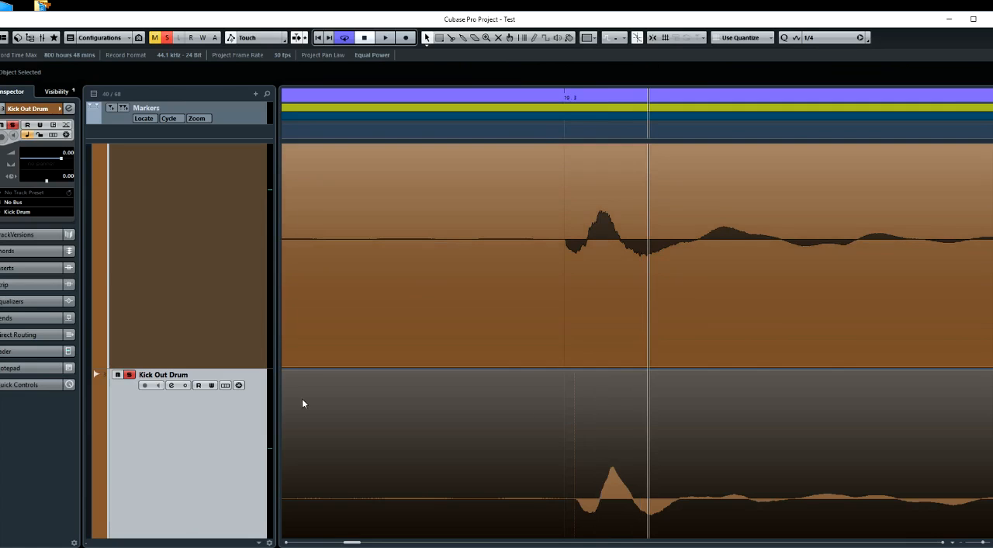
Solo the Kick Sub Drum track along with the other kick mics and the overheads
scroll(303, 403, "up", 3)
scroll(352, 437, "down", 4)
scroll(352, 439, "down", 2)
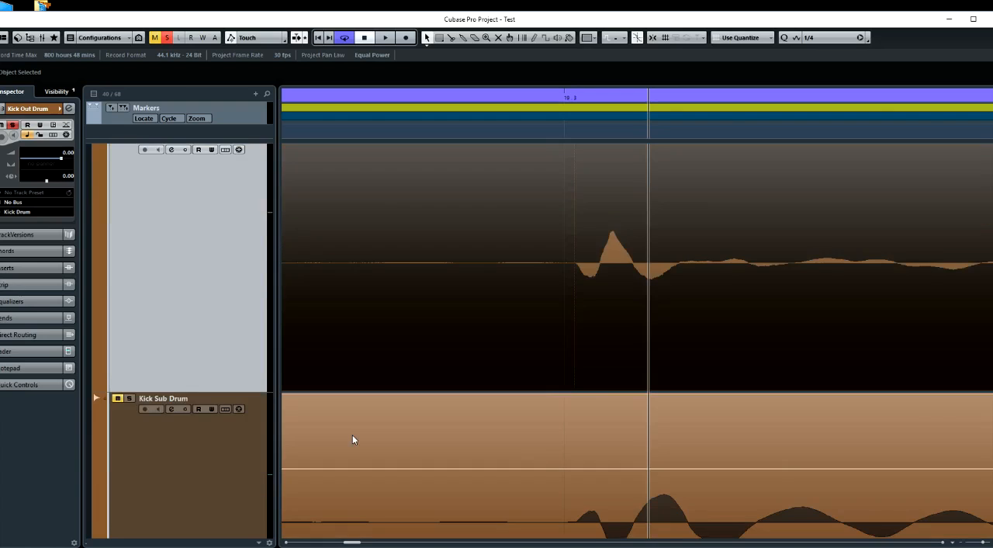
scroll(352, 440, "down", 1)
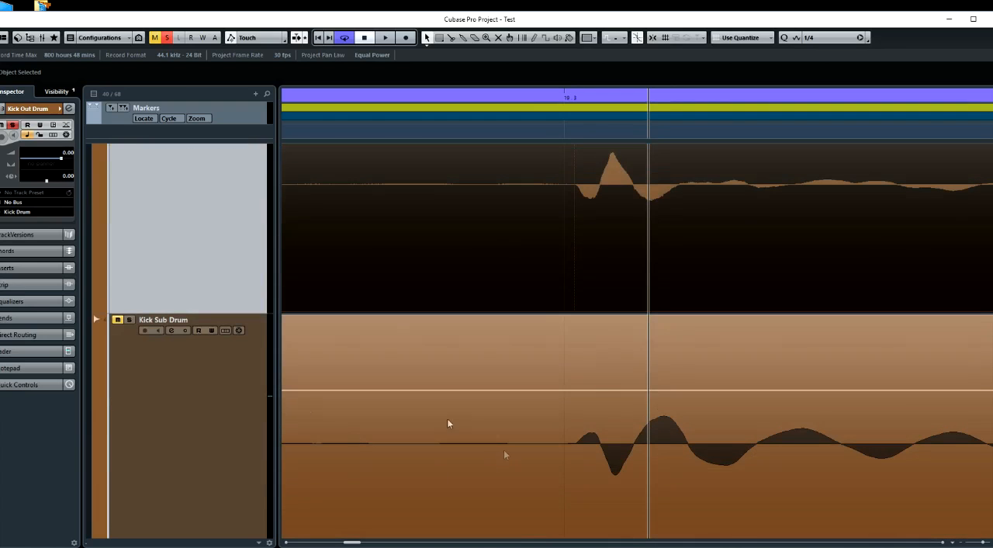
left_click(130, 322)
scroll(129, 321, "down", 1)
scroll(195, 444, "down", 4)
scroll(195, 445, "down", 1)
scroll(195, 445, "up", 2)
scroll(195, 445, "up", 2)
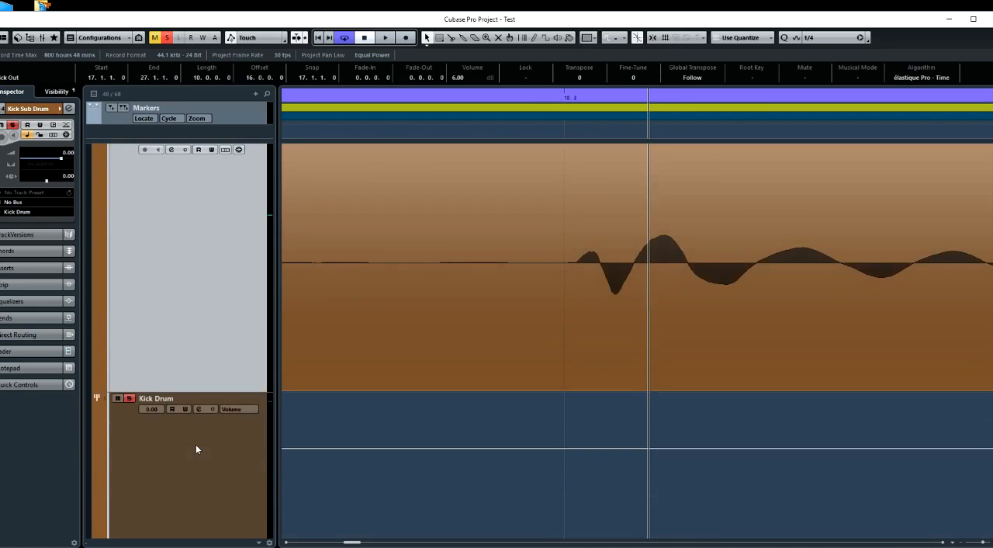
Compare the Kick Sub waveform at 19.3 with Kick In and Kick Out, and select the Kick Sub clip
scroll(195, 444, "up", 2)
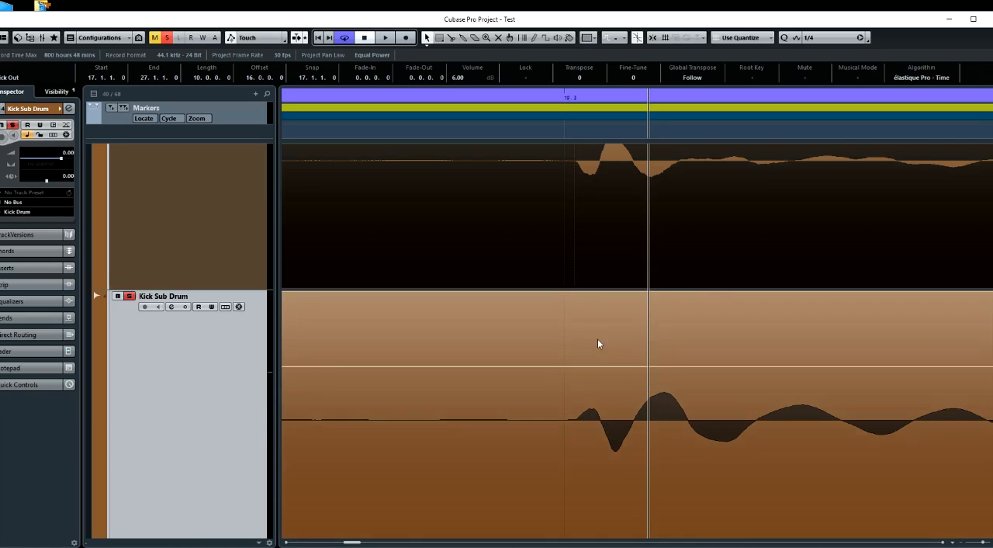
scroll(605, 394, "up", 3)
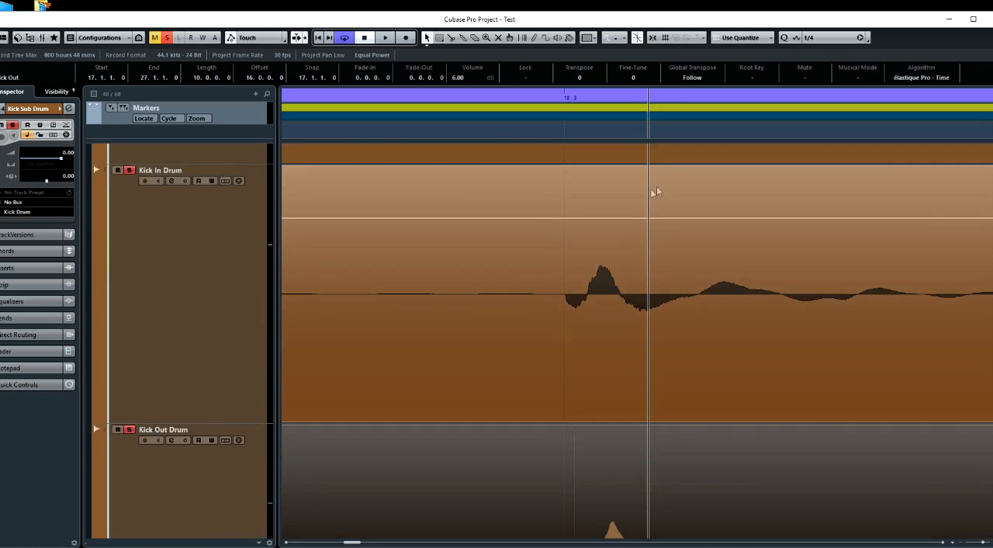
scroll(635, 312, "down", 4)
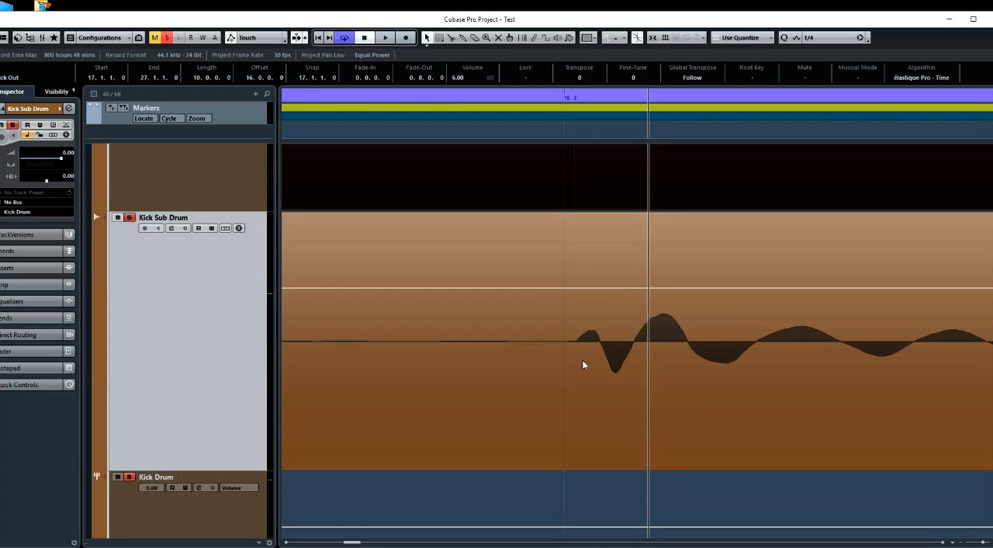
left_click(542, 364)
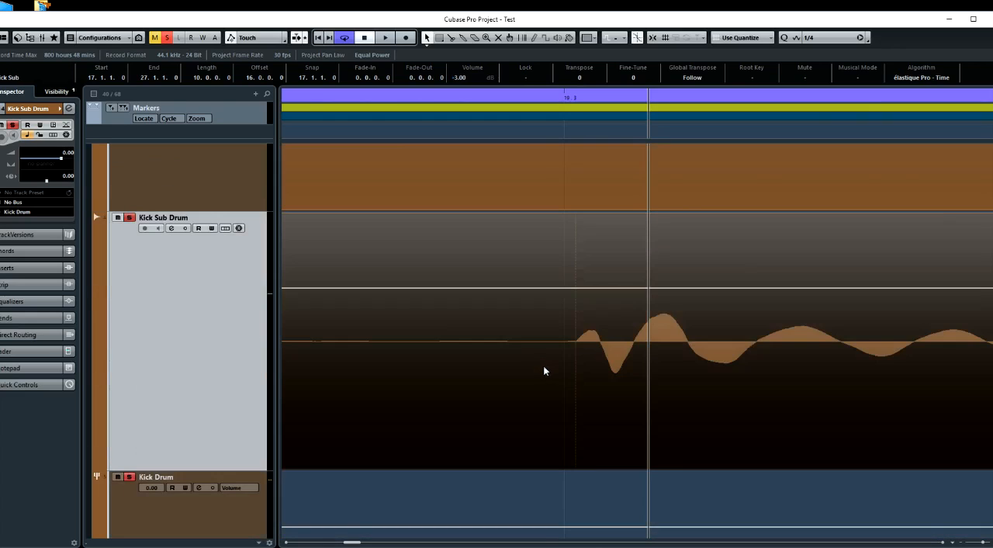
Audition the Kick Sub with the other soloed drum mics in a view covering bars 17 to 27
key("space")
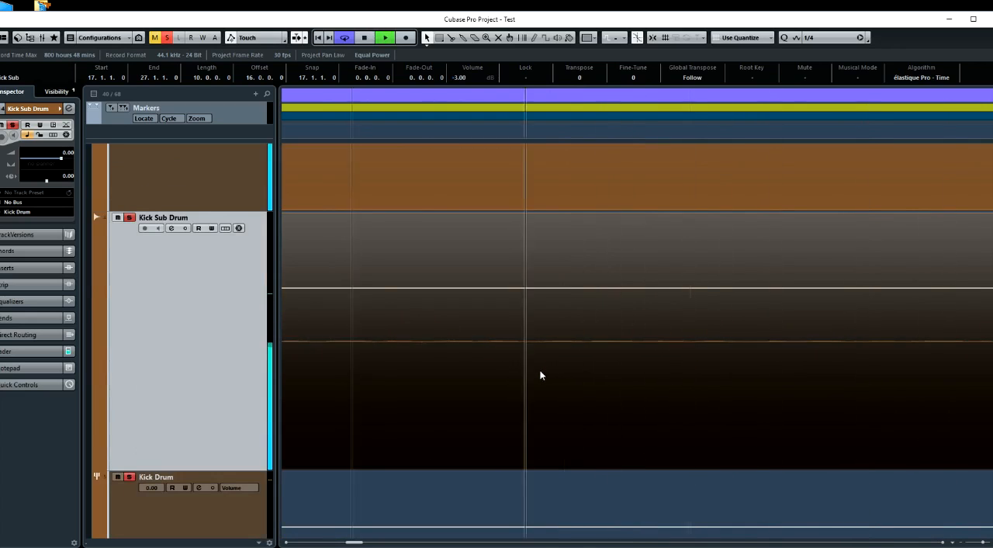
key("g")
key("g")
key("g")
key("g")
key("g")
key("g")
key("g")
key("g")
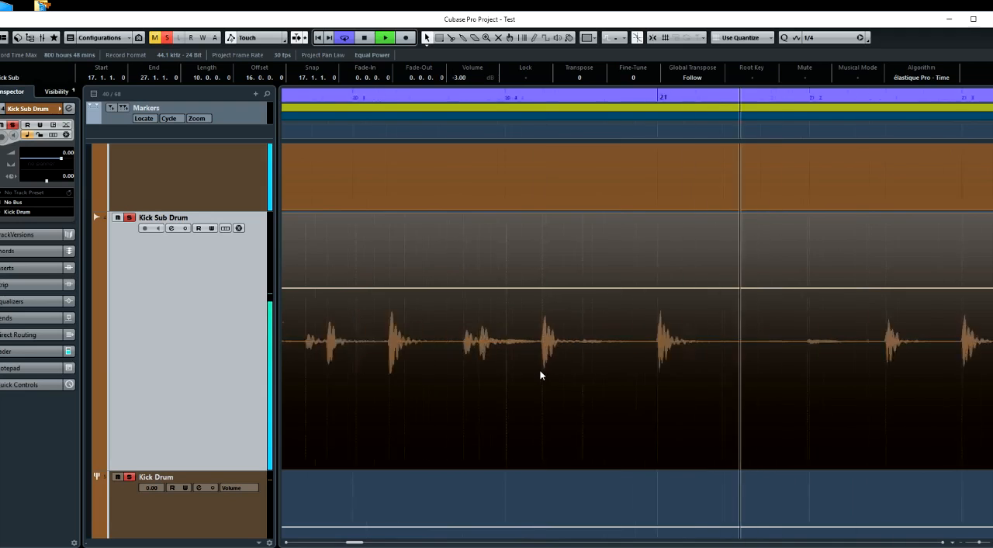
key("g")
key("space")
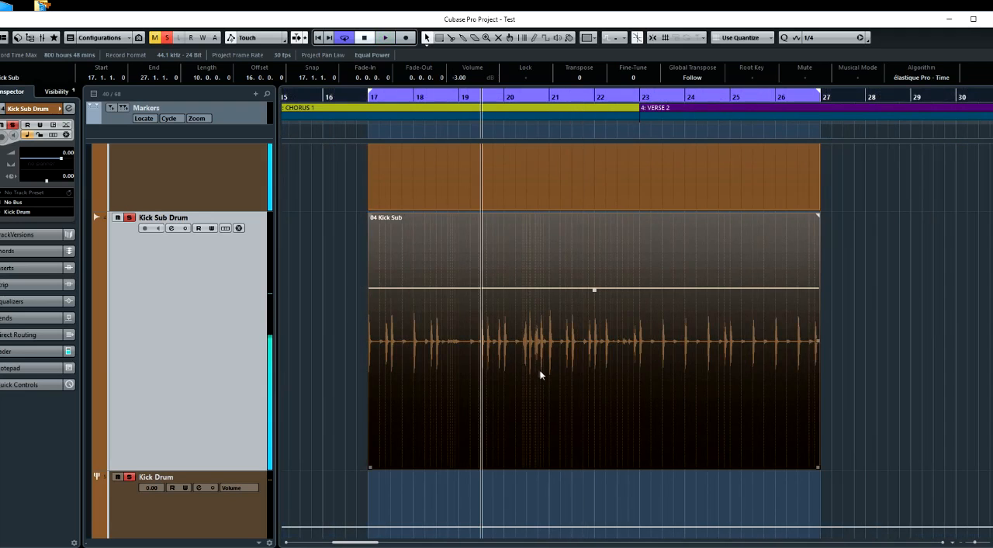
Reverse the phase of the Kick Sub clip and audition it with the other kick mics
right_click(535, 365)
mouse_move(553, 467)
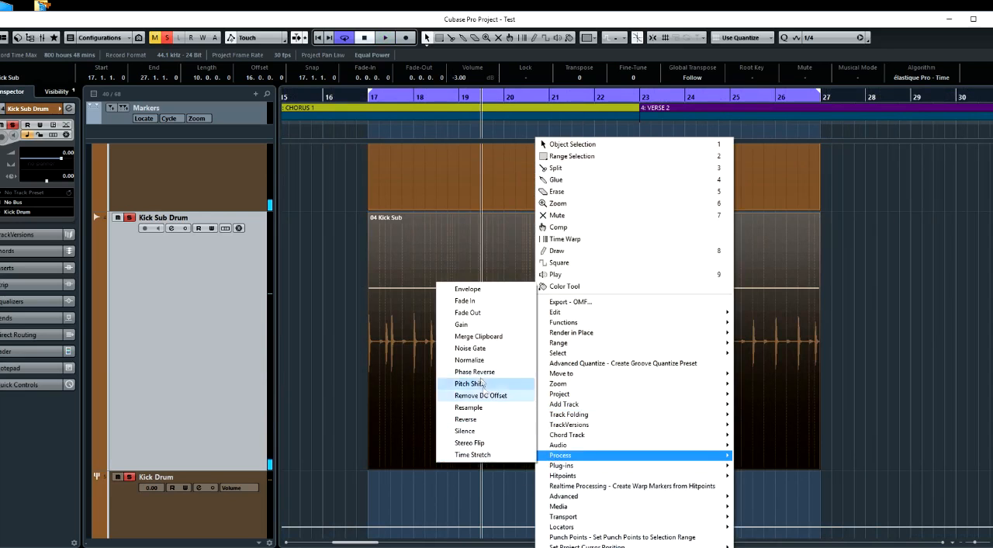
left_click(479, 372)
key("space")
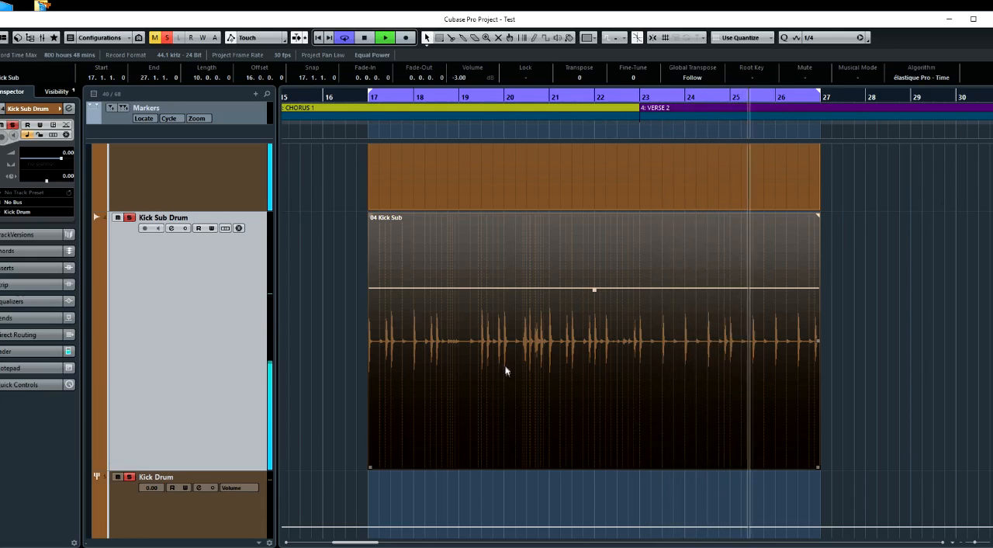
Solo the Overhead Drums track during playback, listen to it with the kick mics, and stop playback
scroll(461, 372, "up", 10)
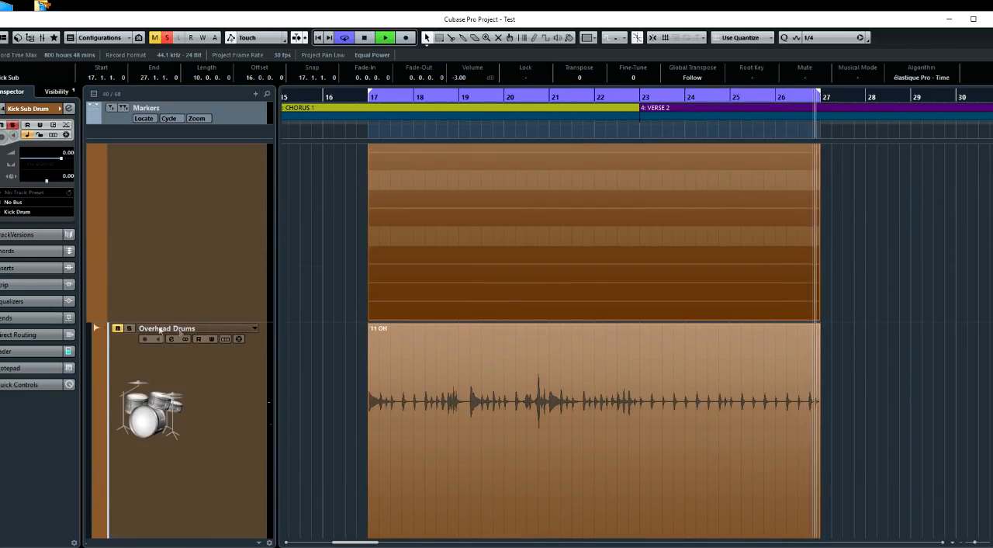
left_click(322, 340)
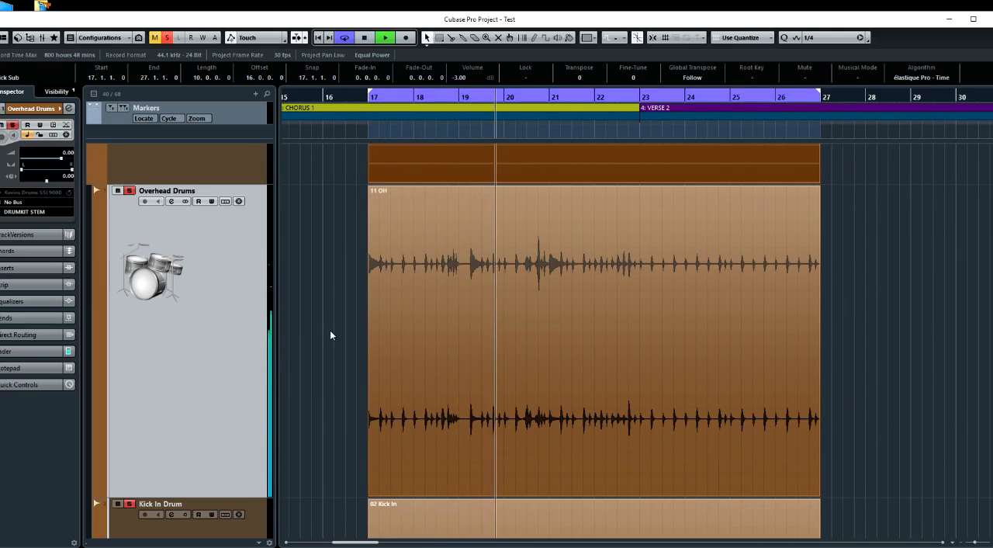
key("space")
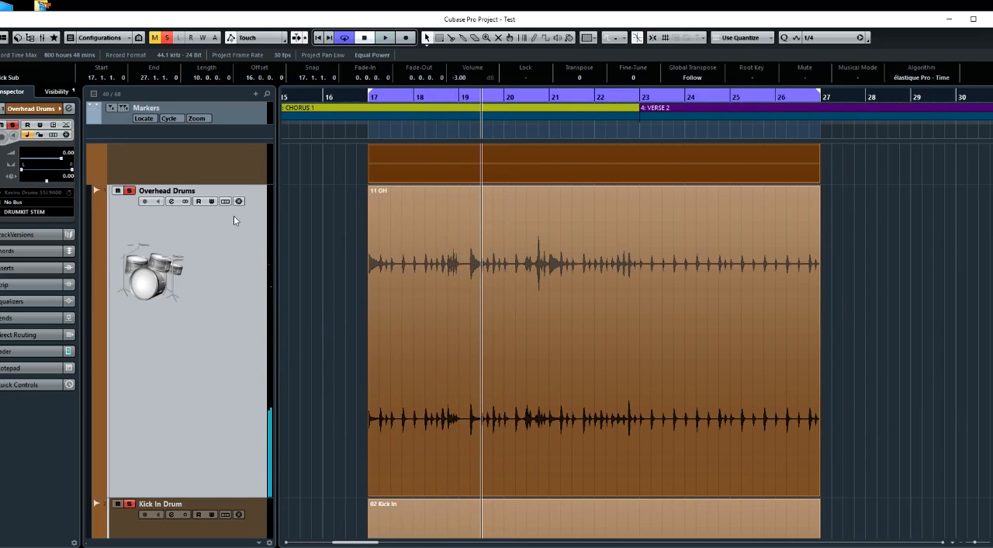
Turn off solo on the kick mic tracks, keeping Overhead Drums soloed
scroll(319, 286, "down", 5)
scroll(319, 286, "up", 3)
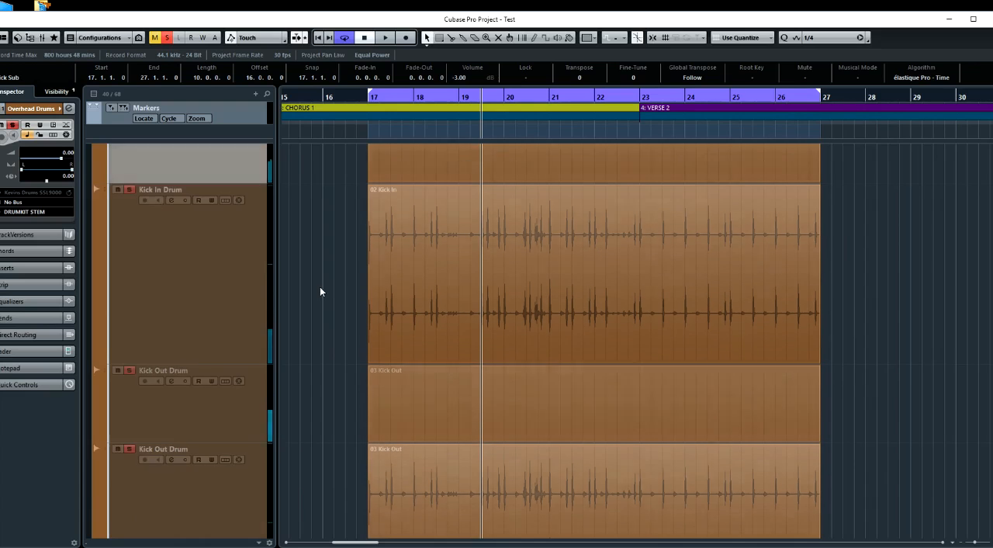
scroll(320, 291, "down", 2)
left_click(130, 372)
scroll(141, 410, "down", 3)
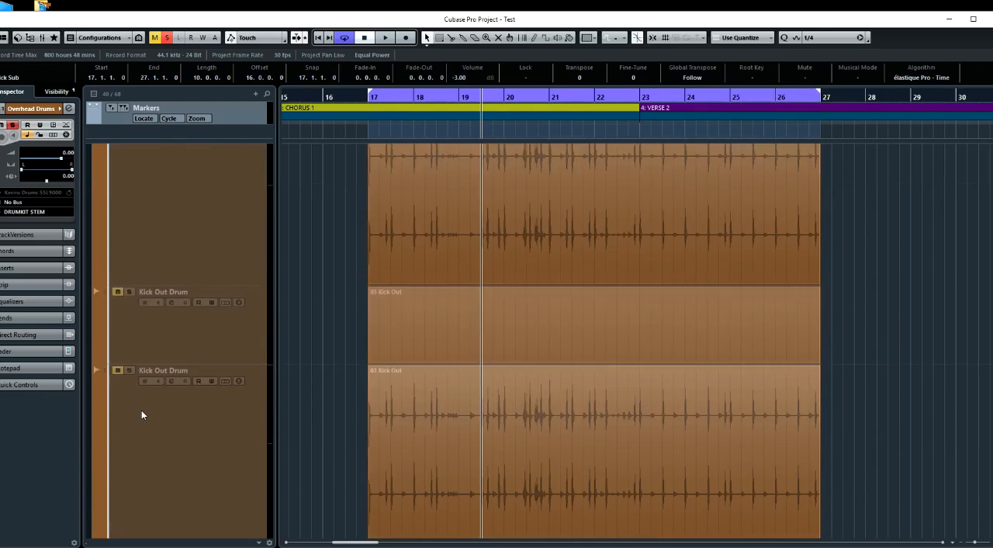
left_click(131, 395)
scroll(223, 389, "down", 1)
scroll(223, 392, "down", 3)
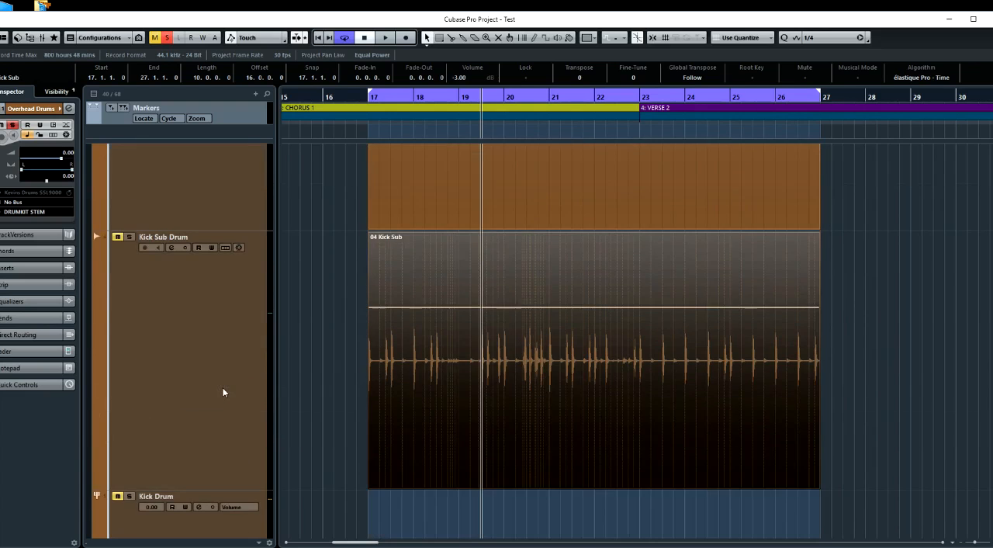
Reduce the track heights and zoom out the timeline until the snare, tom and hat tracks fit in view
scroll(223, 392, "down", 5)
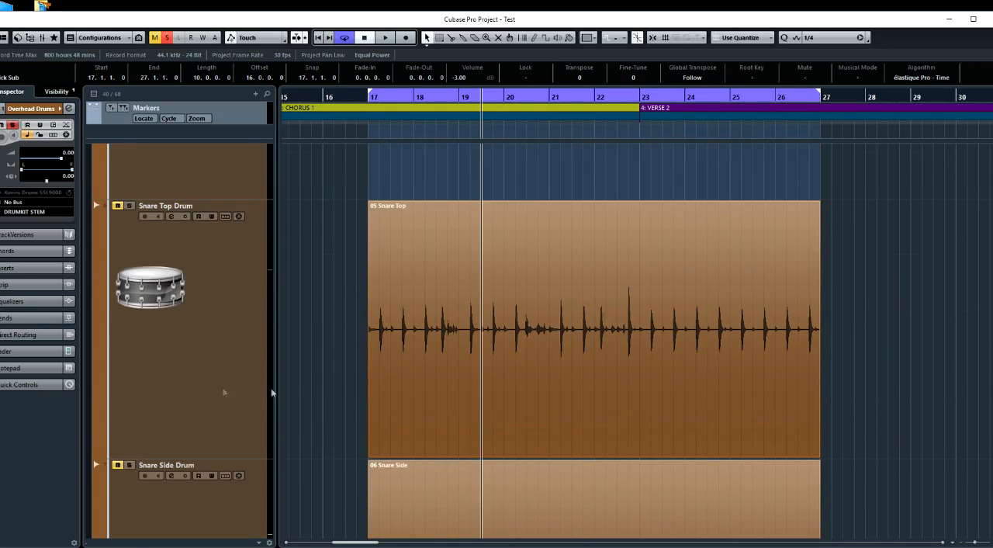
key("shift+g")
key("shift+g")
key("shift+g")
key("shift+g")
key("shift+g")
key("shift+g")
key("shift+g")
key("shift+g")
key("shift+g")
key("shift+g")
key("g")
key("g")
key("g")
key("g")
key("g")
key("g")
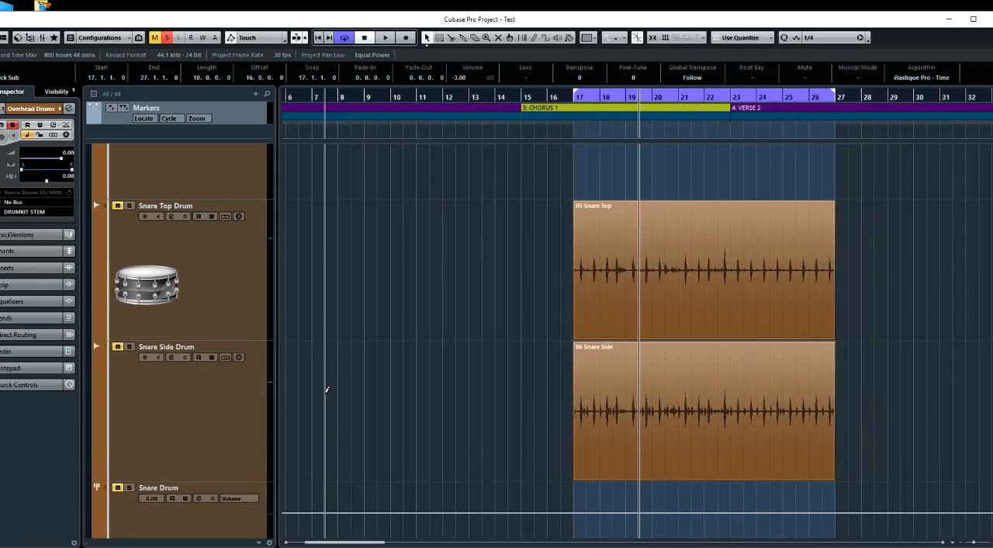
key("shift+g")
key("shift+g")
key("shift+g")
key("shift+g")
key("g")
key("g")
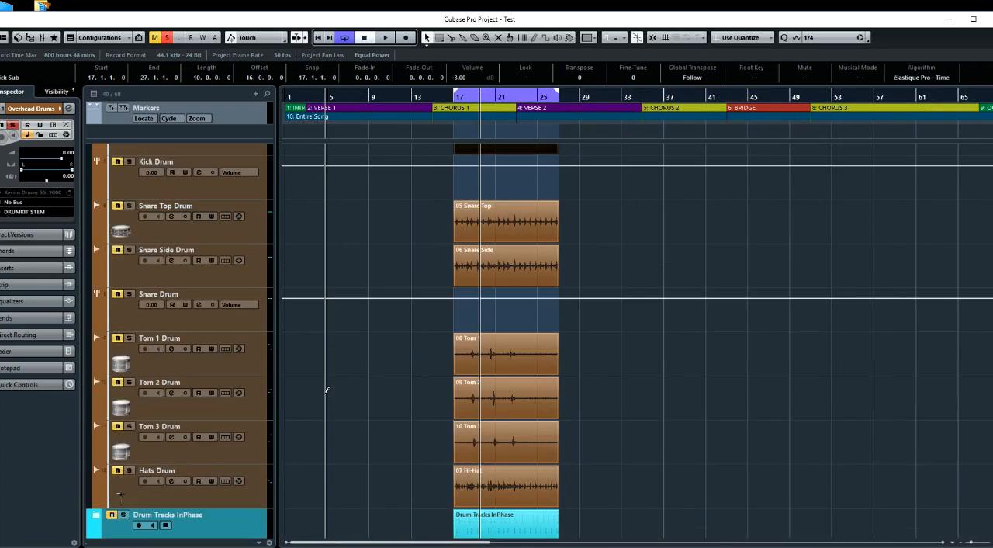
Move the Snare Top Drum track directly below Overhead Drums and solo it together with the overheads
scroll(267, 303, "up", 4)
scroll(269, 304, "down", 2)
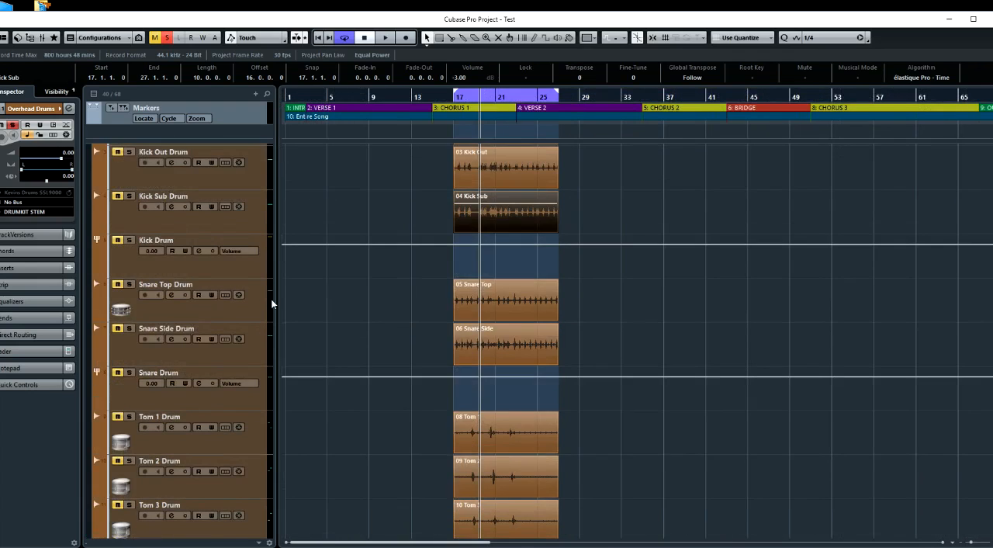
scroll(252, 310, "up", 2)
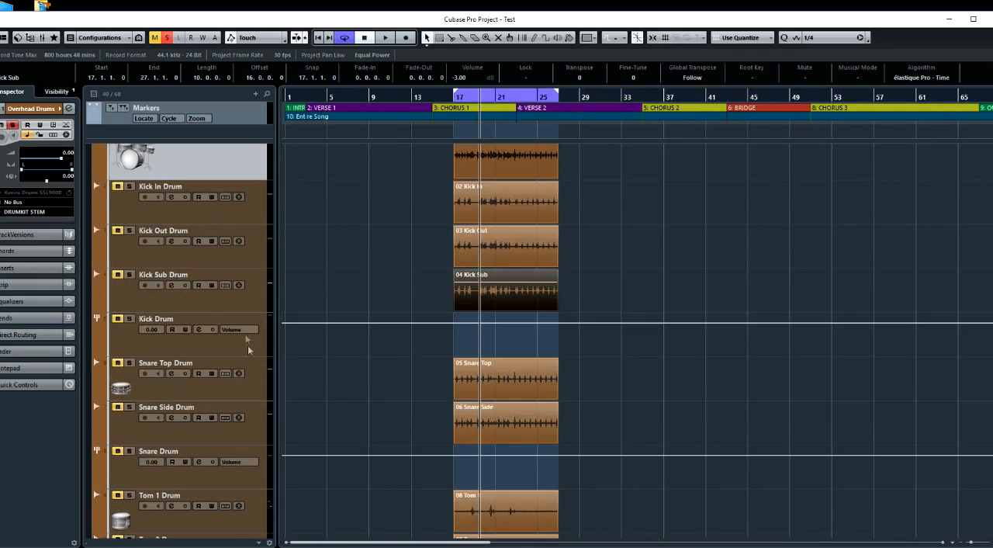
left_click(257, 378)
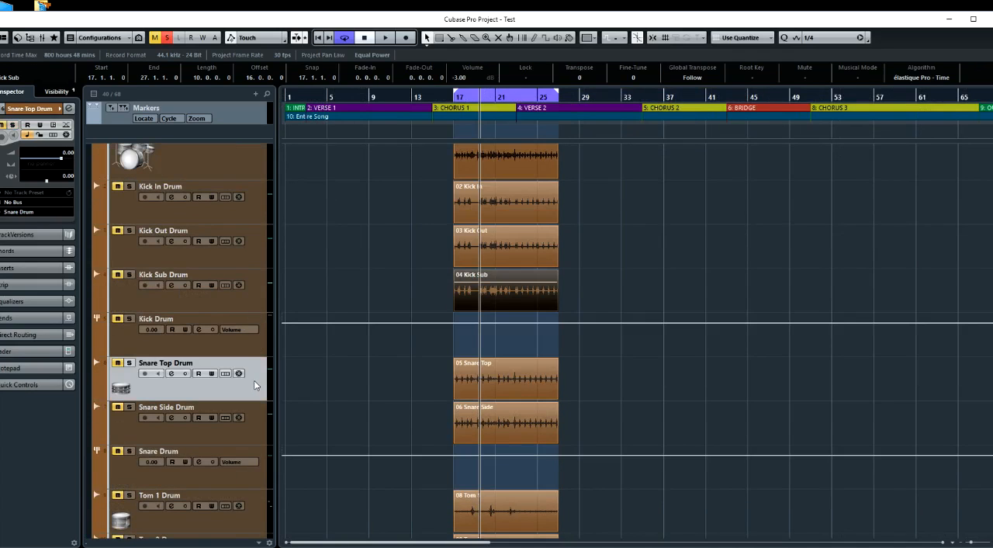
left_click_drag(249, 210, 250, 211)
scroll(297, 237, "up", 2)
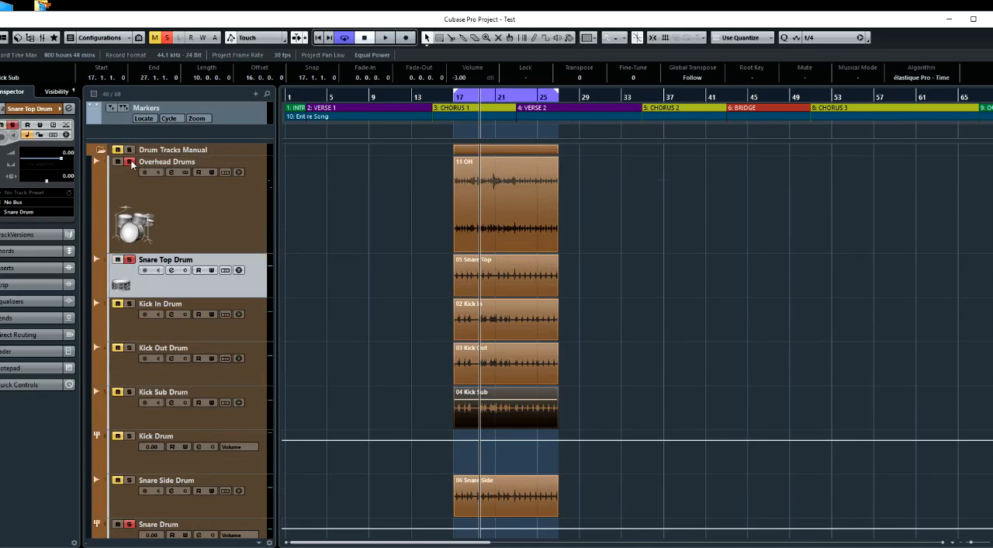
Zoom in on the snare hit at bar 19 beat 4 in the Overhead and Snare Top clips
scroll(308, 193, "up", 5)
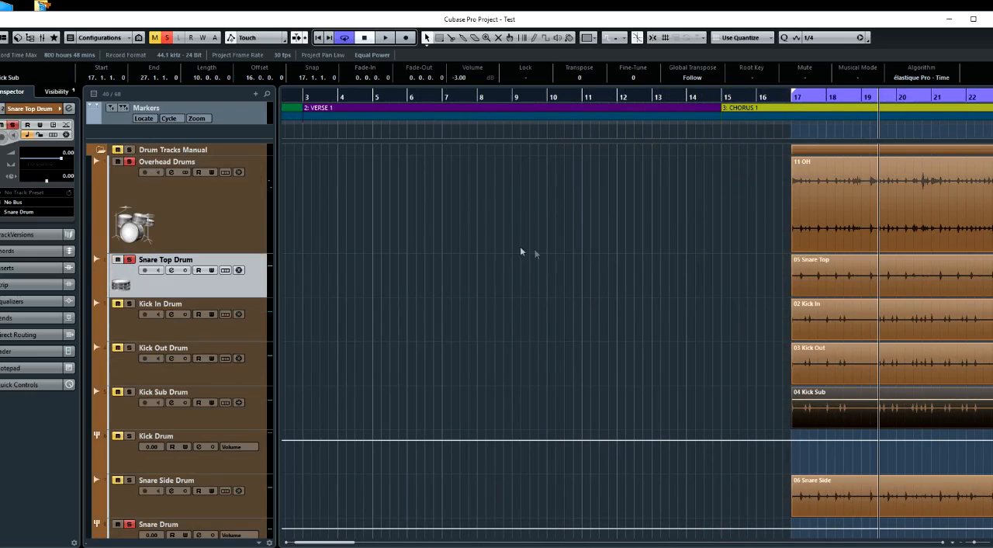
scroll(534, 249, "right", 6)
scroll(535, 250, "up", 6)
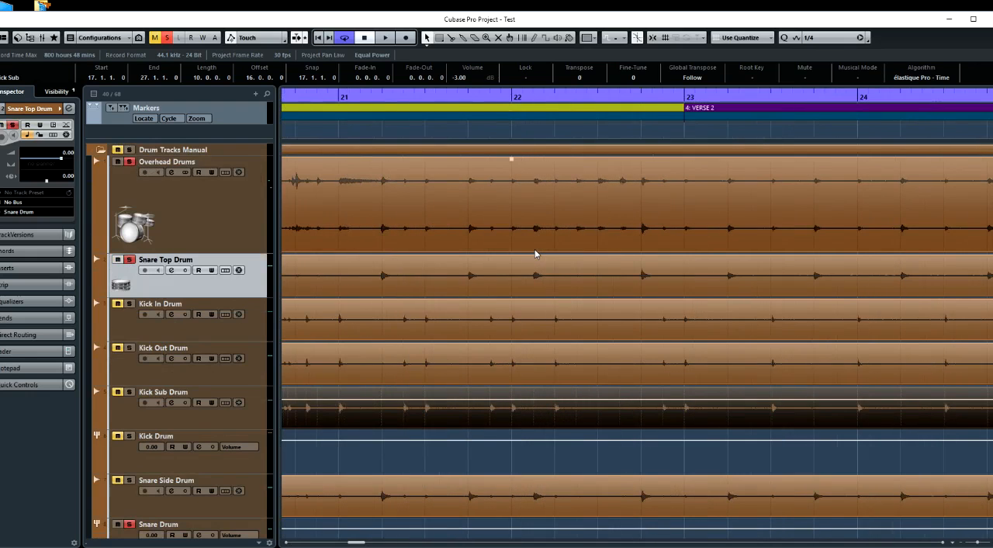
scroll(535, 253, "left", 4)
scroll(534, 253, "up", 3)
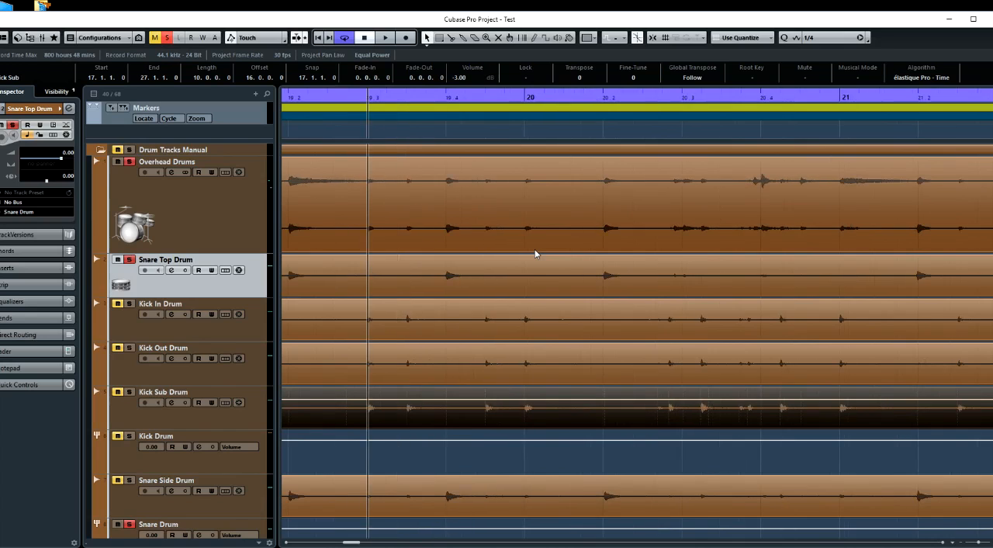
scroll(535, 254, "up", 1)
left_click(399, 128)
scroll(415, 160, "up", 4)
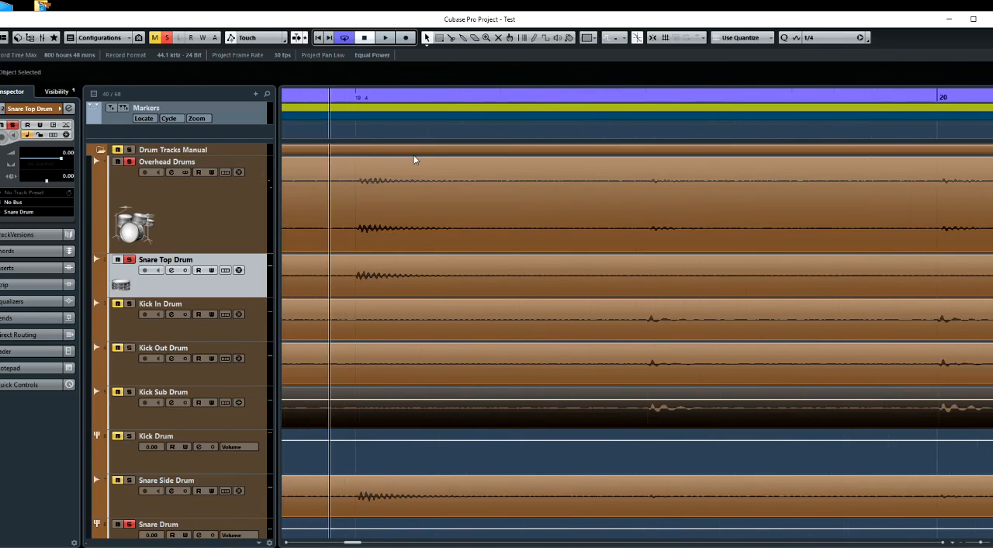
Compare the onset and polarity of the Snare Top waveform with the overheads at the 19.4 hit, using the playhead as reference
scroll(415, 159, "up", 3)
scroll(414, 160, "right", 2)
scroll(415, 160, "up", 3)
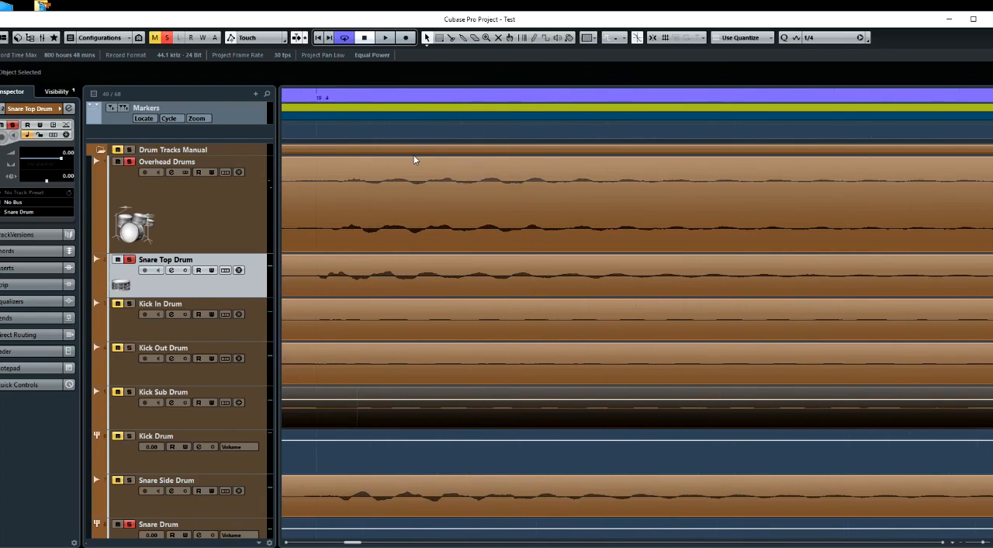
scroll(414, 160, "left", 3)
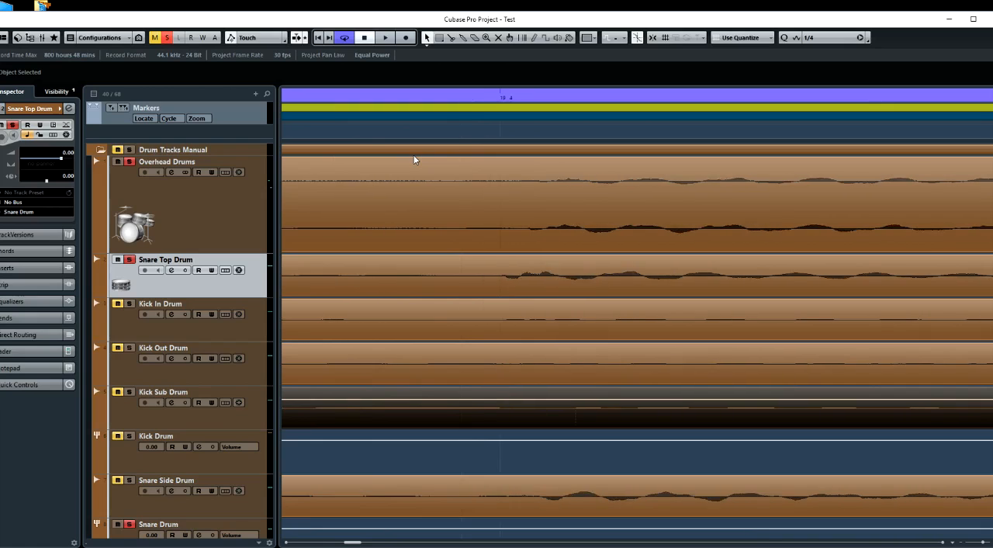
scroll(557, 177, "right", 2)
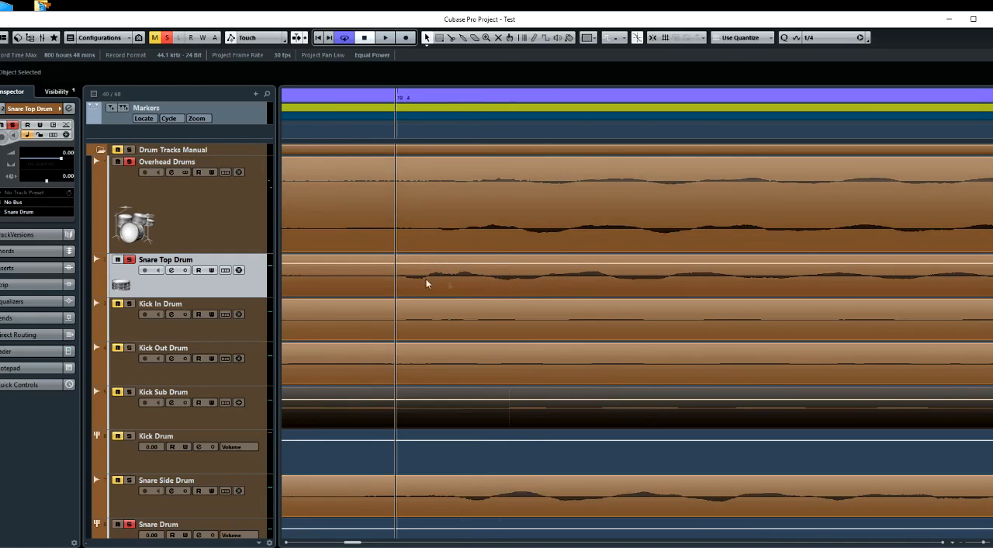
scroll(449, 284, "down", 2)
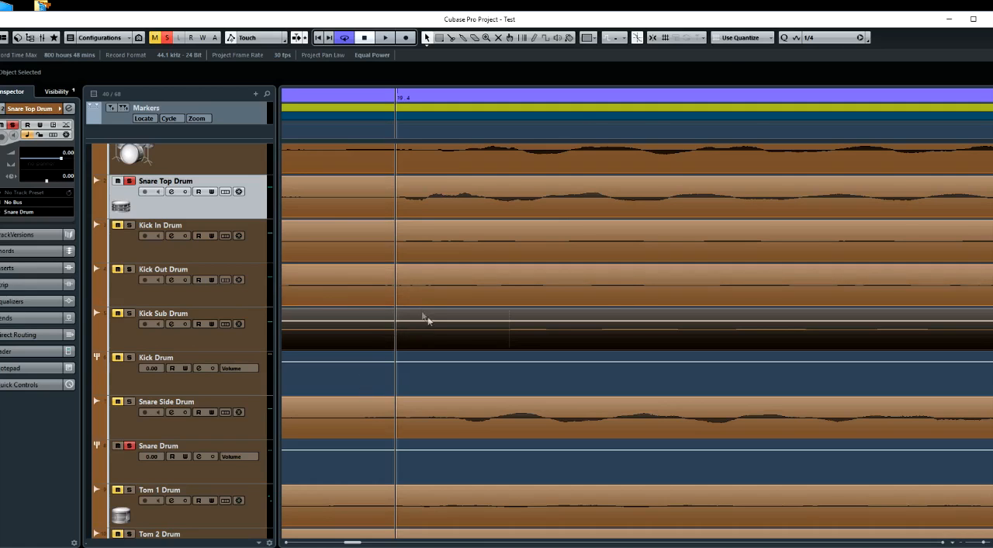
scroll(444, 248, "up", 2)
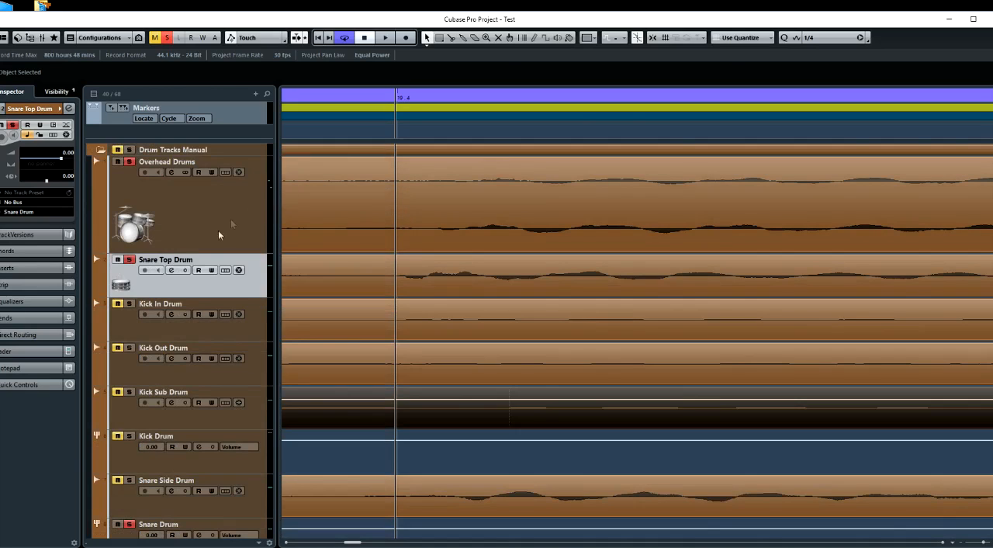
scroll(388, 282, "down", 2)
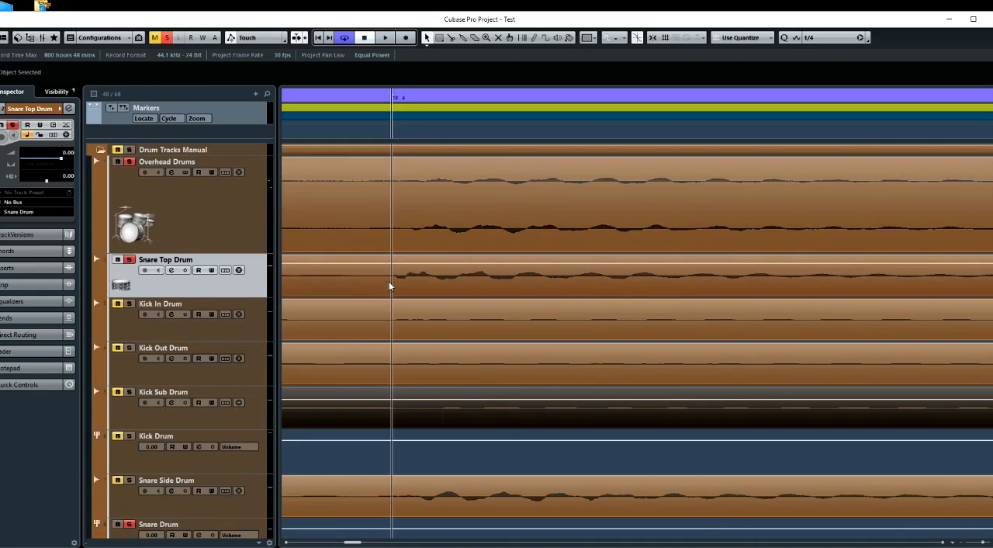
scroll(387, 280, "down", 1)
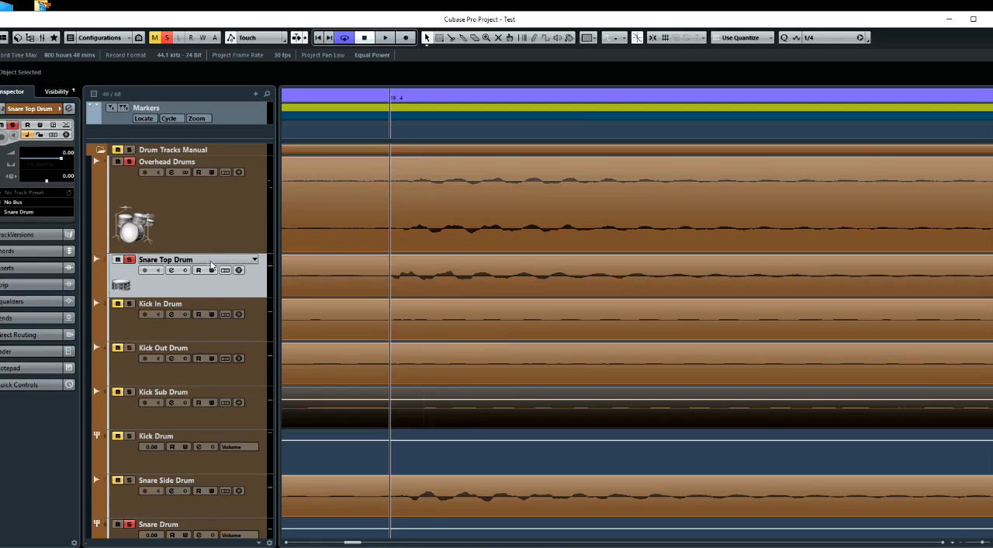
Audition the Snare Top clip with the overheads, apply Phase Reverse to it, and stop playback
left_click(391, 284)
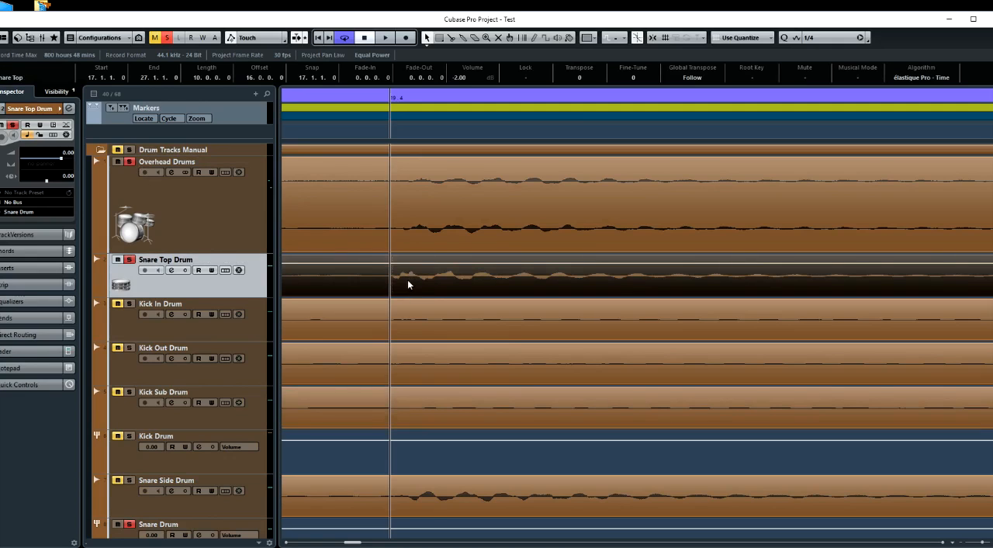
key("space")
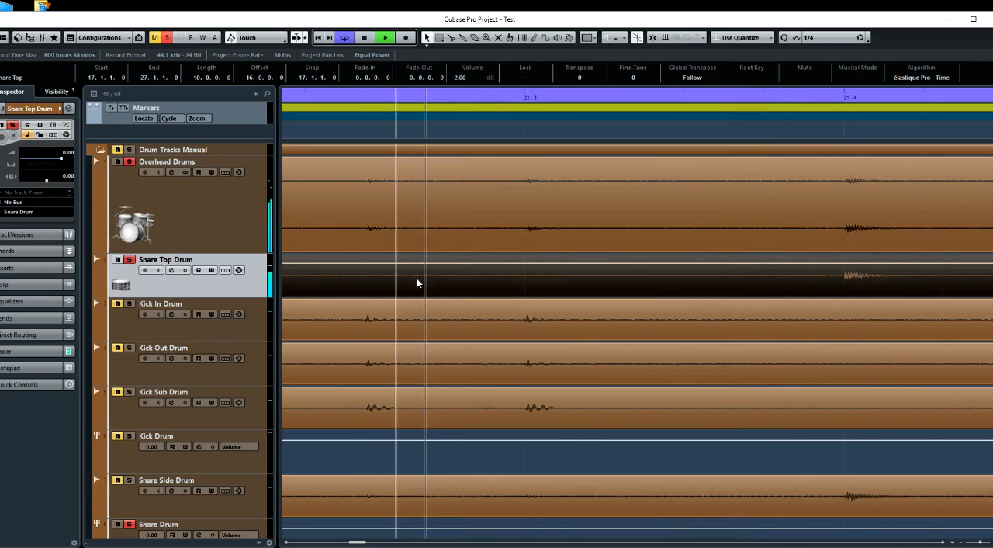
right_click(416, 286)
mouse_move(441, 455)
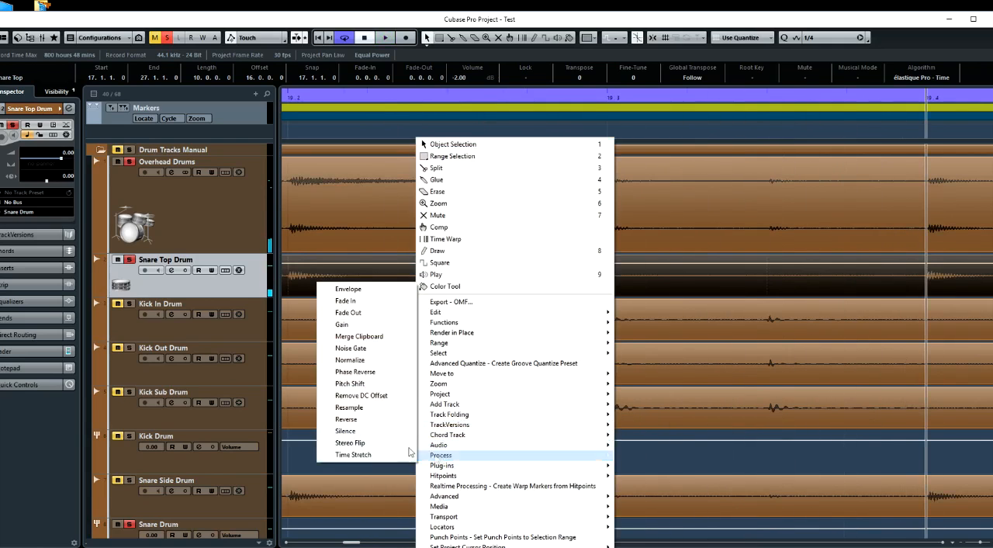
left_click(356, 372)
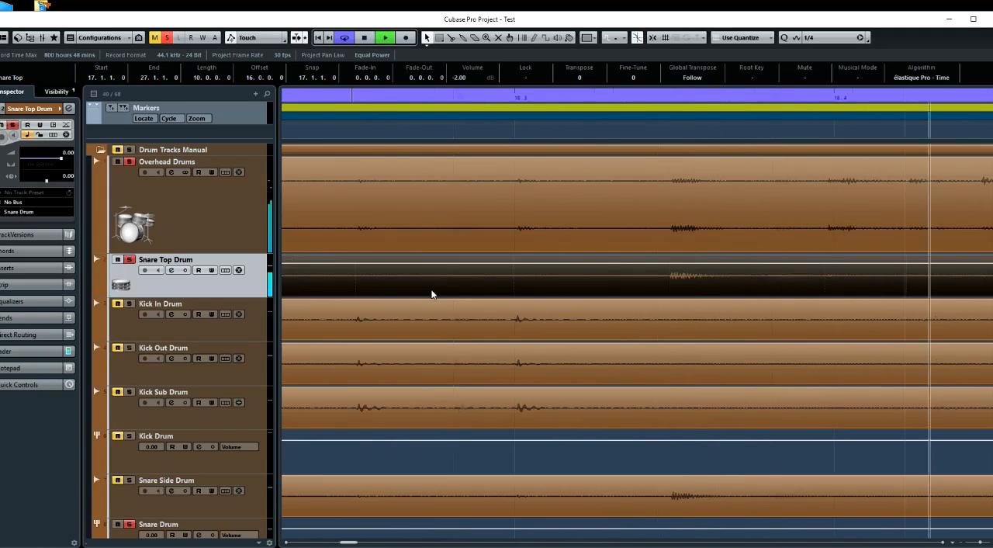
key("space")
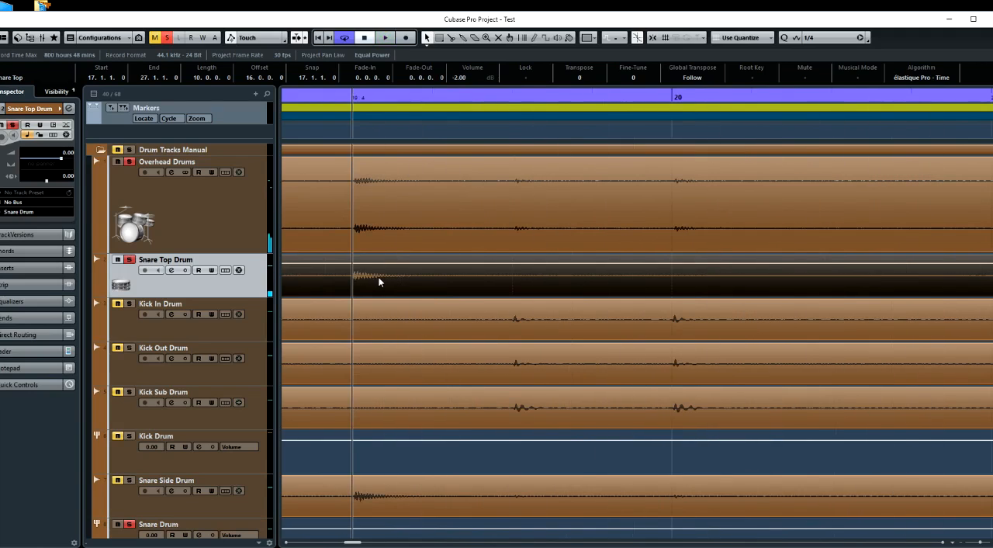
Shift the Snare Top clip later to start at 17.1.1.1, lining up its 19.4 hit with the overheads, and place the playhead at the onset
key("h")
key("h")
key("h")
key("h")
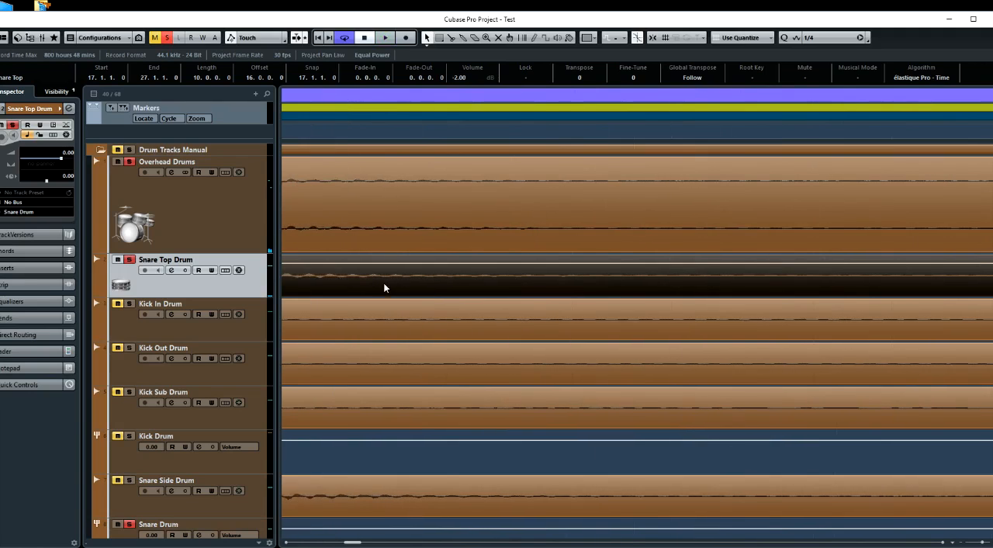
scroll(384, 283, "left", 2)
scroll(383, 283, "up", 4)
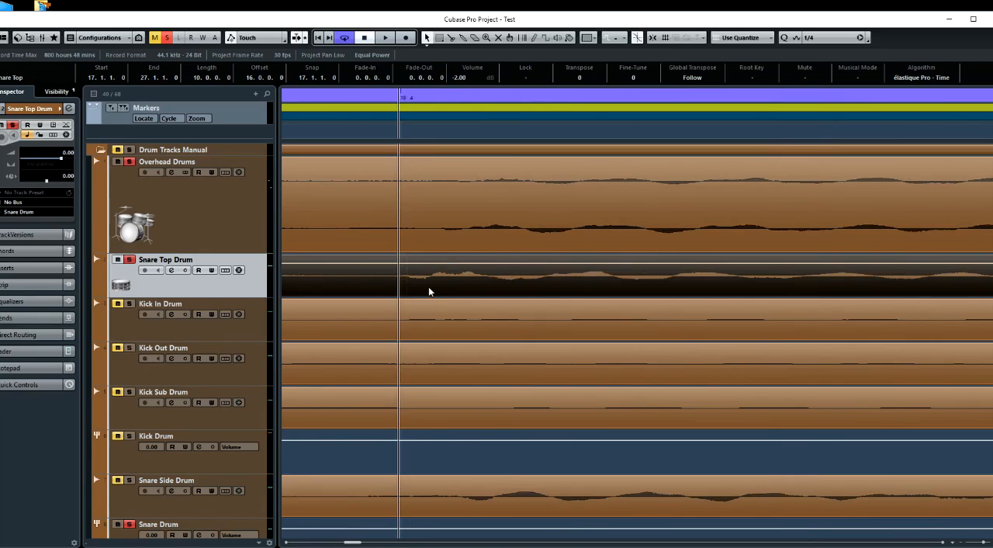
left_click_drag(456, 288, 477, 285)
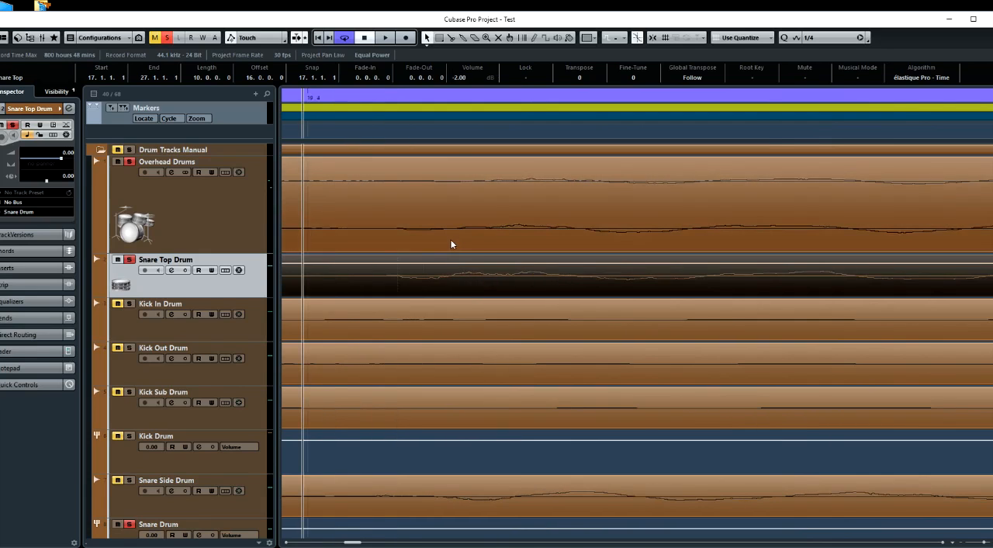
left_click(397, 129)
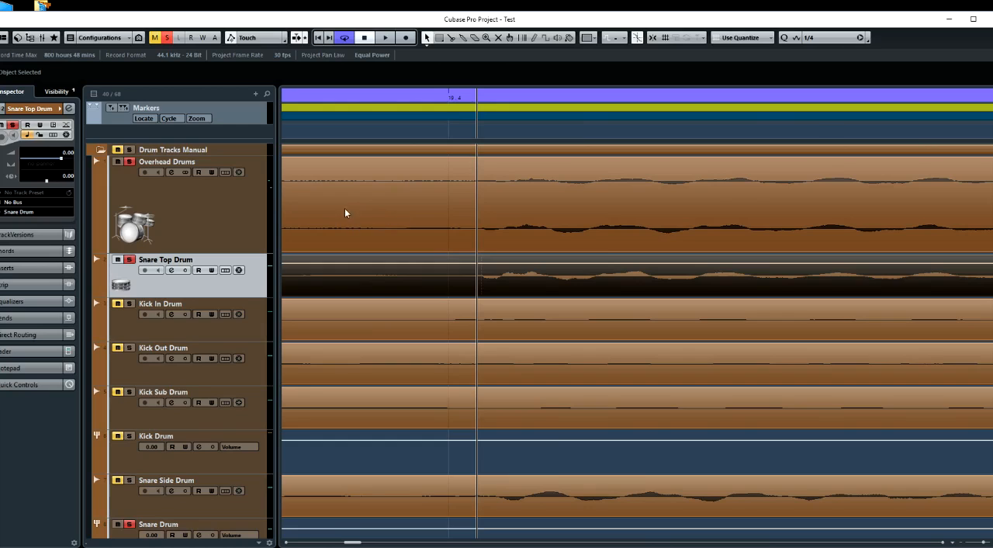
Audition the shifted Snare Top together with the overheads and stop playback
scroll(395, 233, "down", 1, "ctrl")
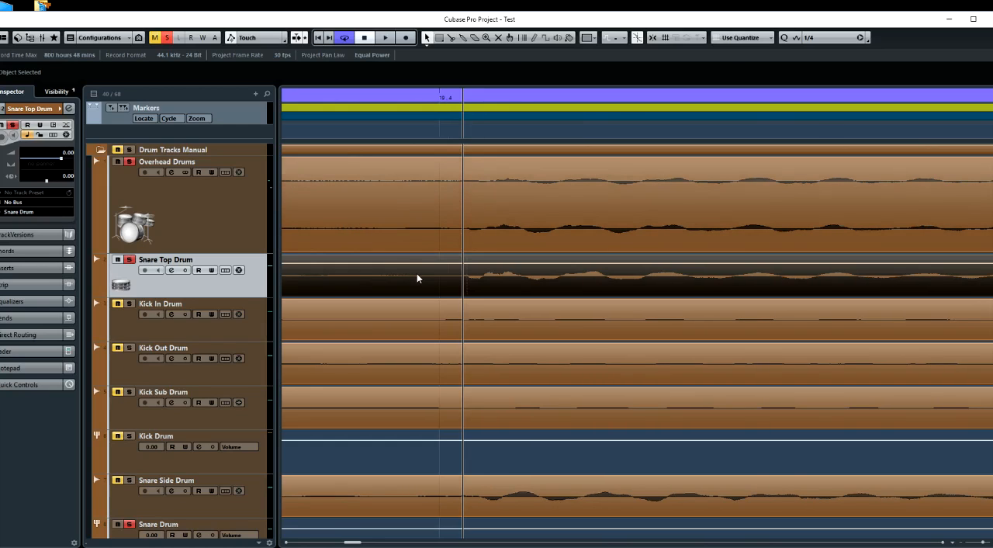
key("space")
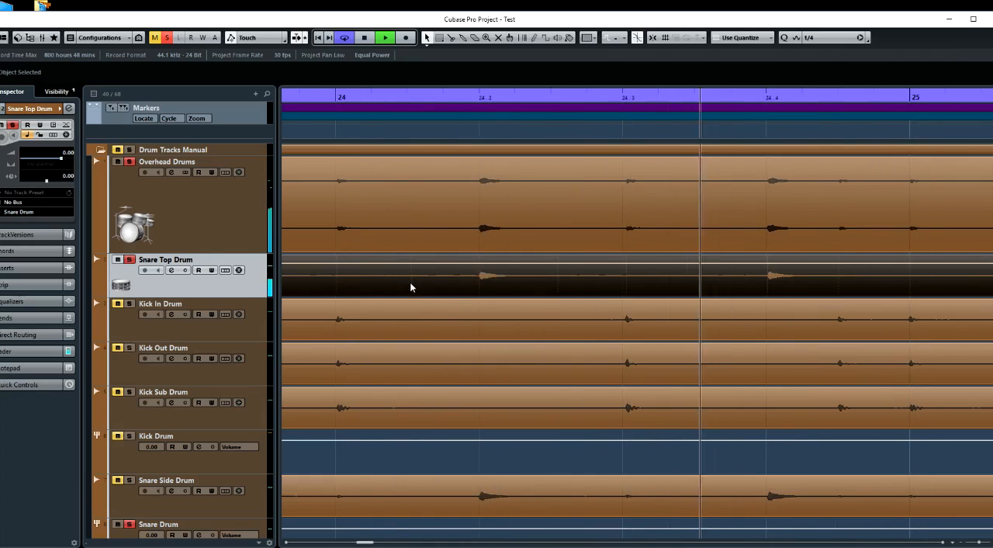
key("space")
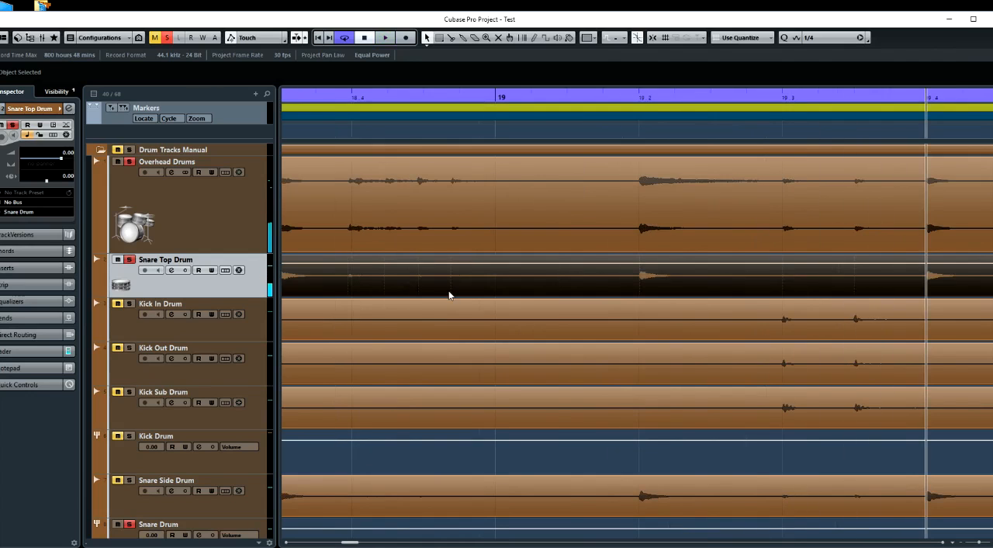
Examine the alignment of the Overhead, Snare Top and Snare Side waveforms at the 19.4 hit up close
scroll(449, 294, "up", 2, "ctrl")
scroll(448, 295, "right", 13)
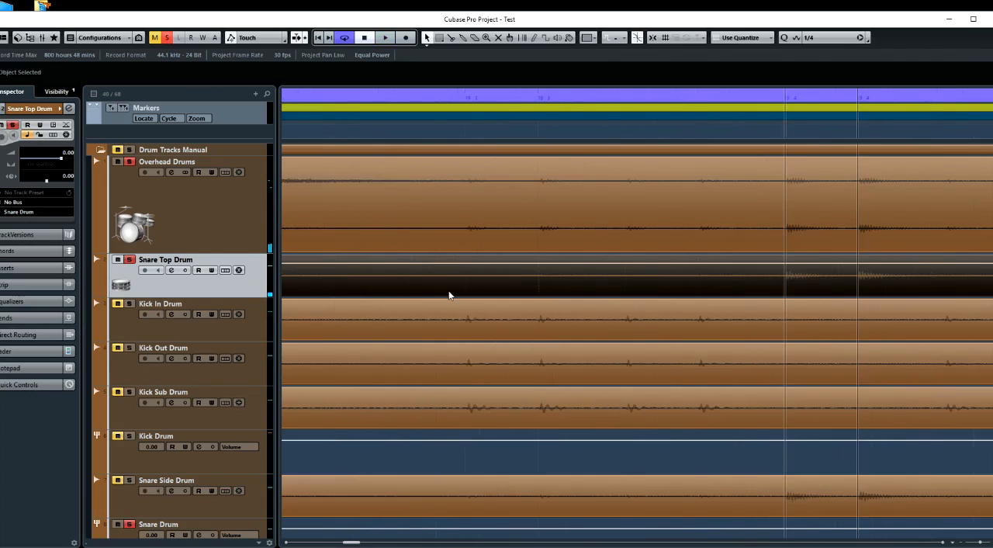
scroll(449, 295, "up", 5, "ctrl")
scroll(449, 295, "up", 2, "ctrl")
scroll(449, 295, "right", 7)
scroll(449, 295, "up", 5, "ctrl")
scroll(449, 295, "left", 6)
scroll(449, 295, "up", 2, "ctrl")
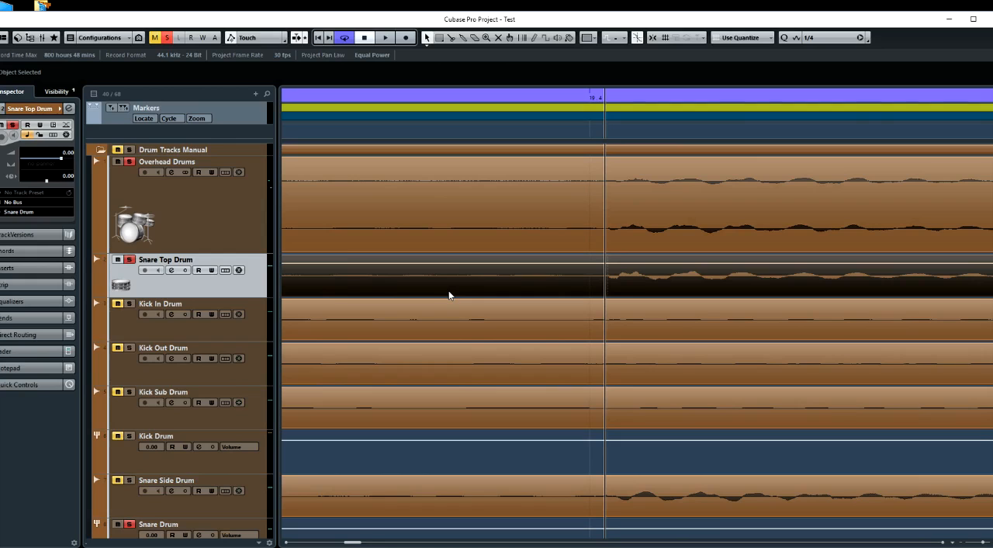
Unsolo the Overhead Drums and move the Snare Top Drum track down to sit directly above Snare Side Drum
scroll(524, 305, "down", 5)
scroll(525, 305, "down", 6)
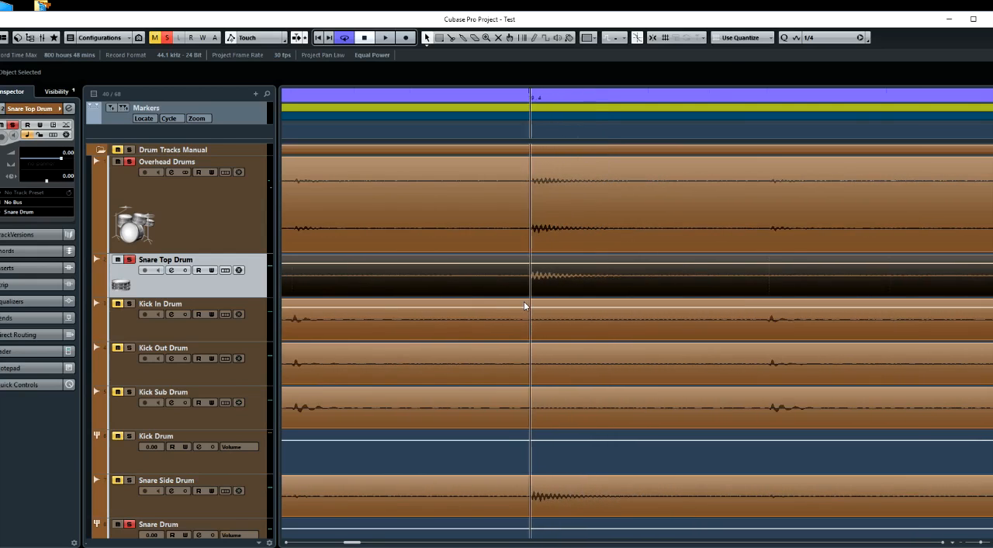
scroll(525, 306, "down", 1)
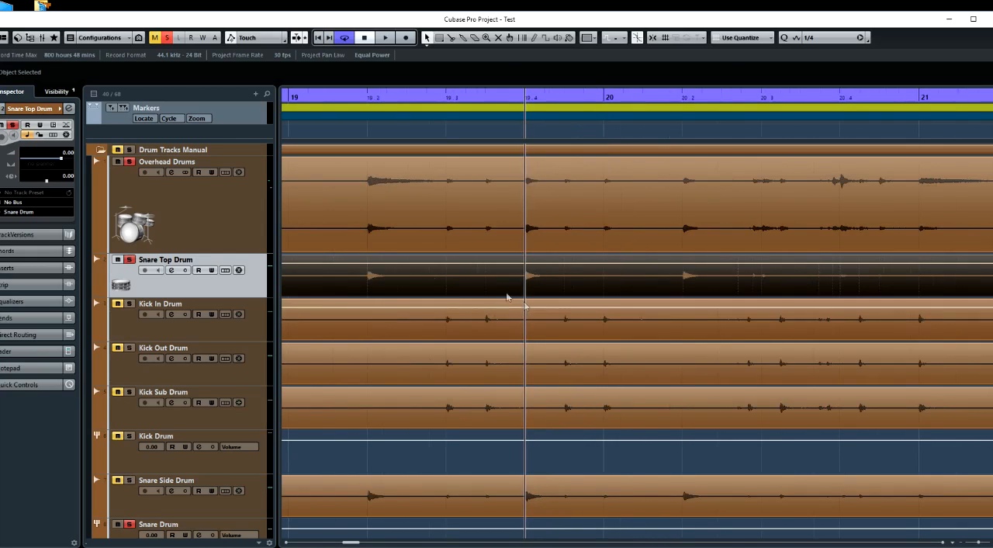
left_click(160, 290)
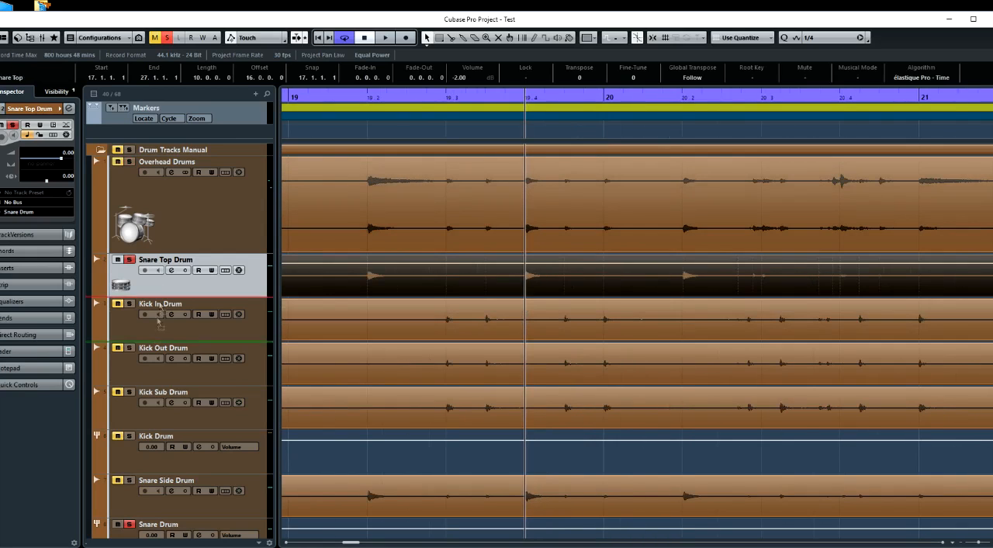
left_click_drag(153, 448, 154, 450)
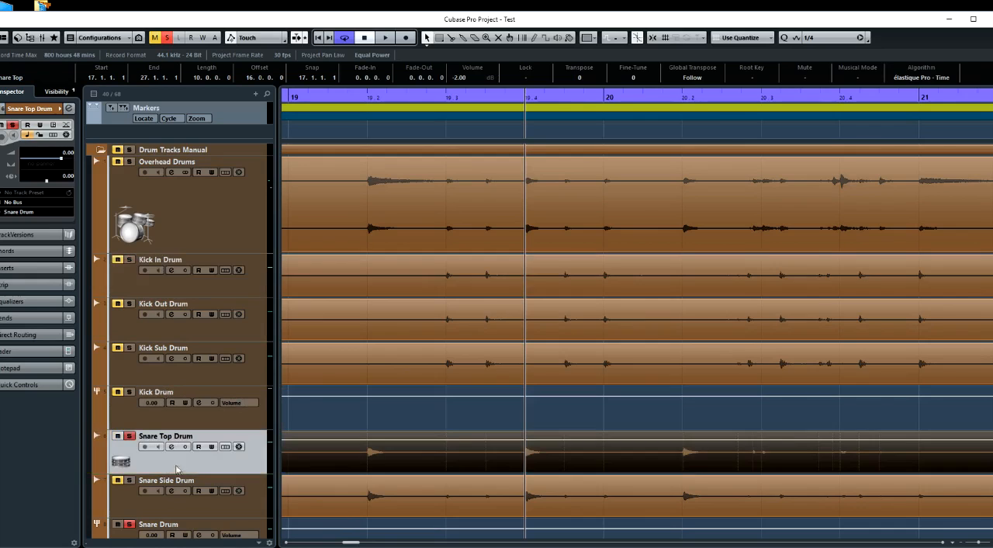
Solo Snare Side Drum and shift its clip earlier to start at 16.4.4.119, lining up its 19.4 hit with Snare Top
scroll(256, 463, "down", 2)
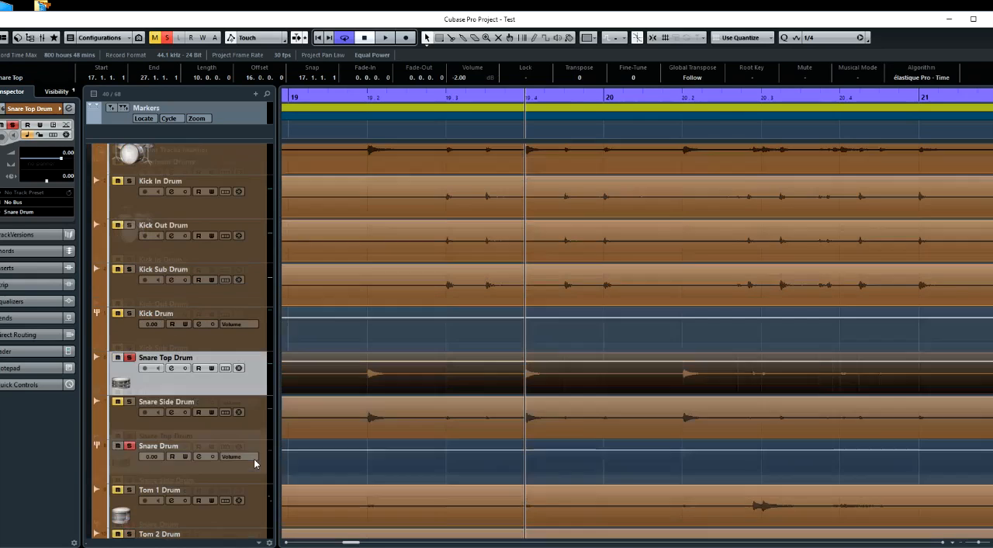
left_click(130, 403)
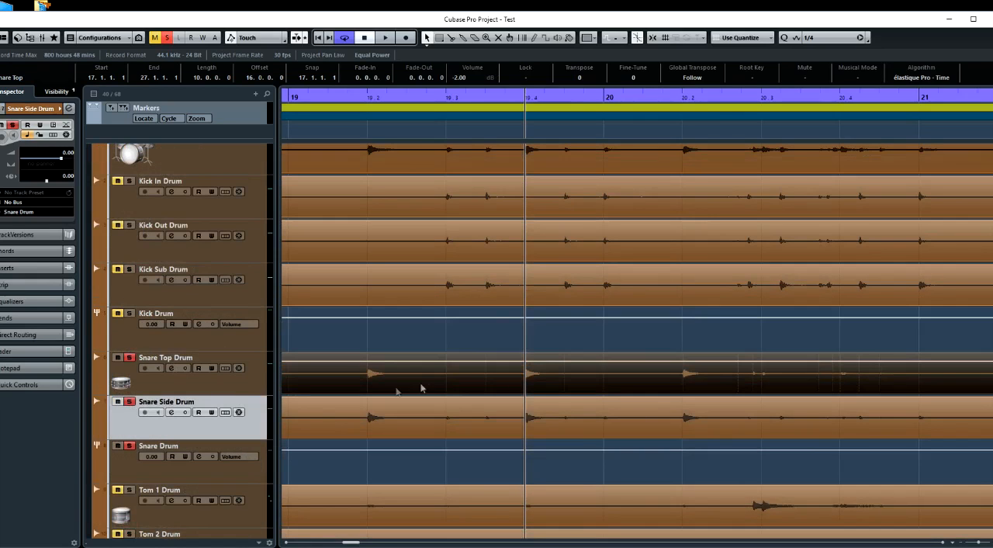
scroll(428, 386, "up", 5)
scroll(428, 387, "right", 8)
scroll(427, 385, "up", 6)
scroll(428, 386, "right", 4)
scroll(428, 386, "up", 3)
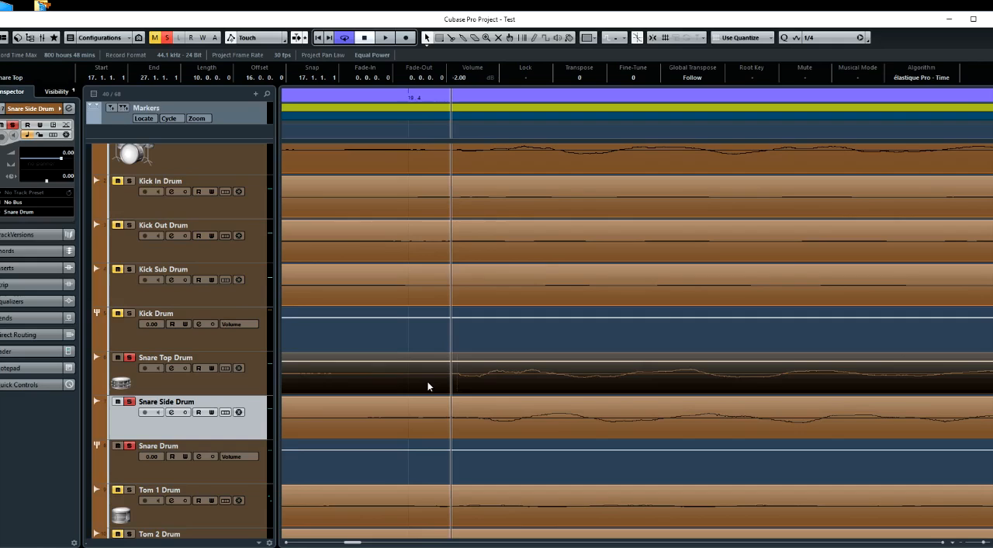
scroll(428, 386, "left", 2)
scroll(428, 386, "down", 1)
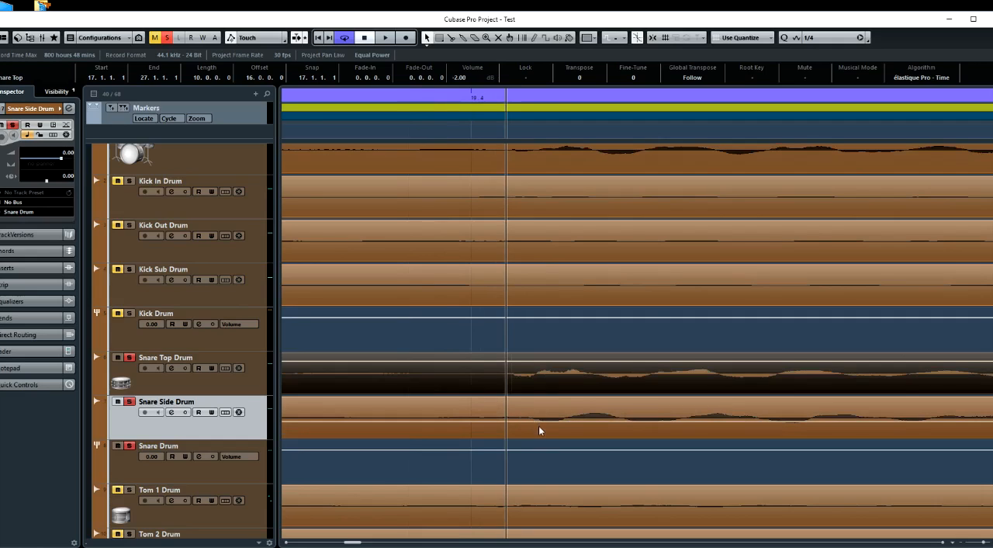
mouse_move(538, 429)
left_mouse_down()
mouse_move(519, 431)
mouse_move(535, 429)
left_mouse_up()
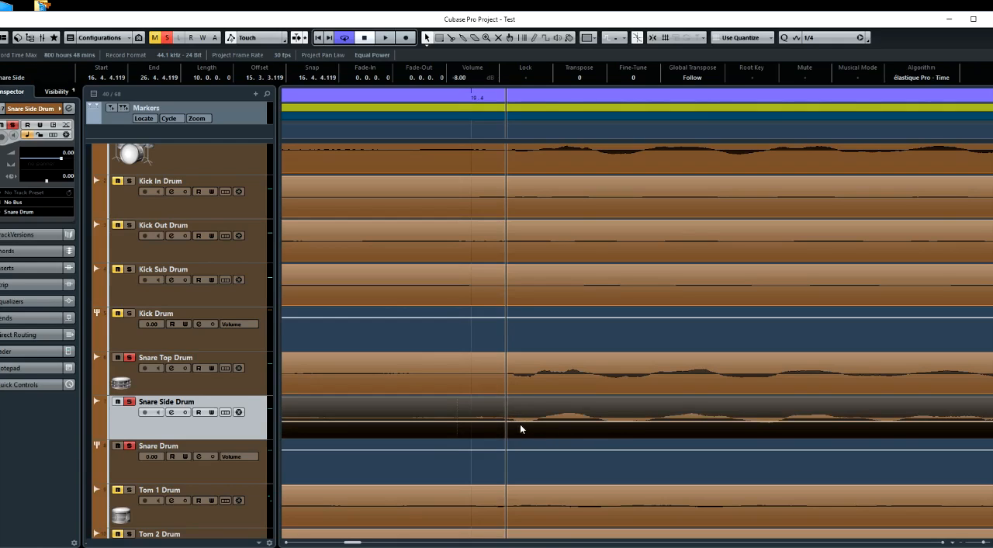
left_click_drag(522, 425, 528, 430)
left_click_drag(536, 426, 536, 427)
Audition the Snare Top and shifted Snare Side clips together from the 19.4 hit and stop playback
scroll(455, 426, "down", 15)
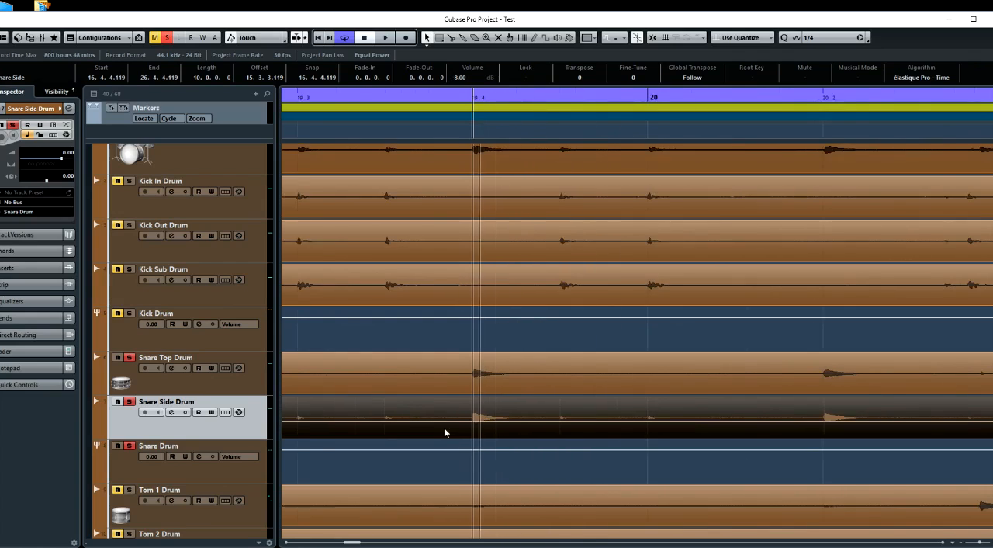
scroll(471, 450, "down", 4)
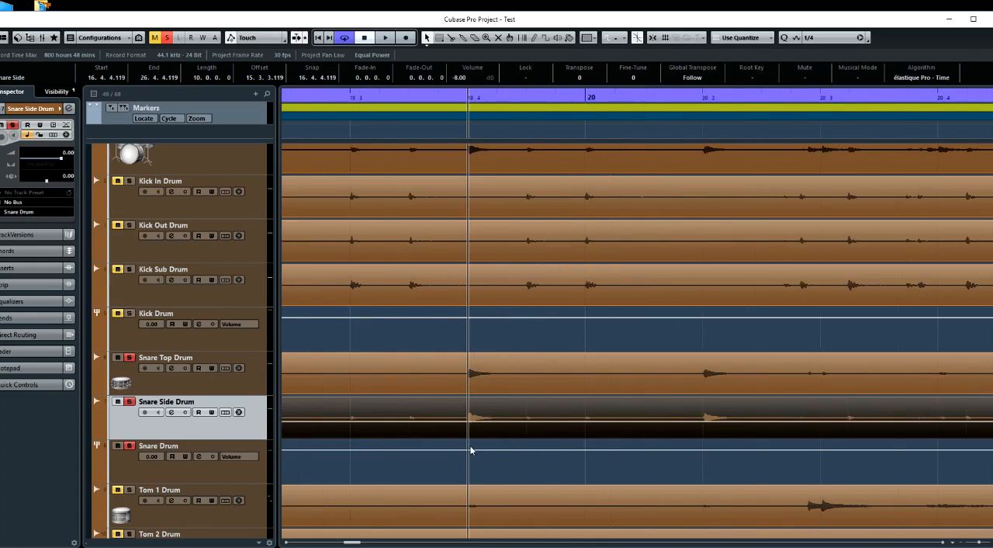
key("space")
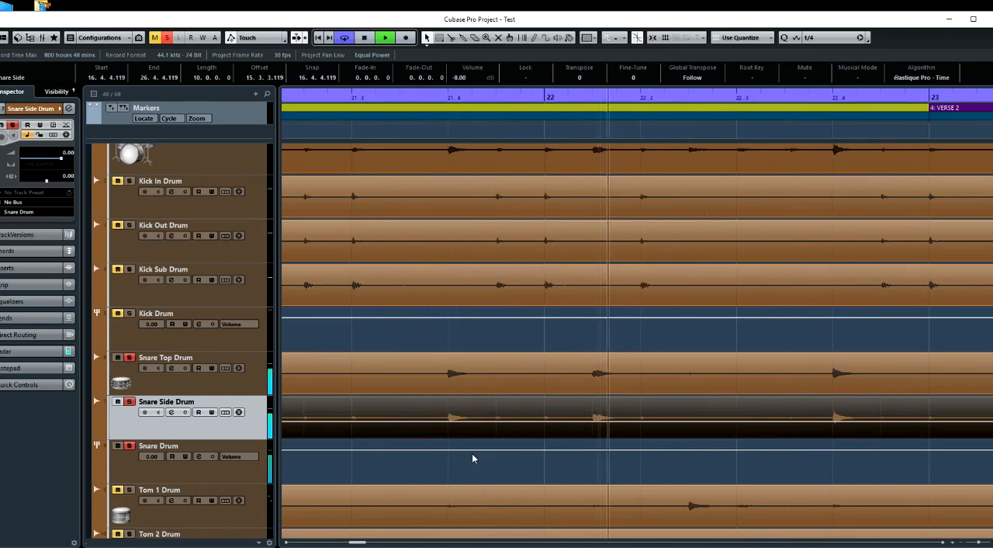
key("space")
Examine the Snare Top and Snare Side waveform alignment at several hits between bars 18 and 20
scroll(498, 426, "up", 2)
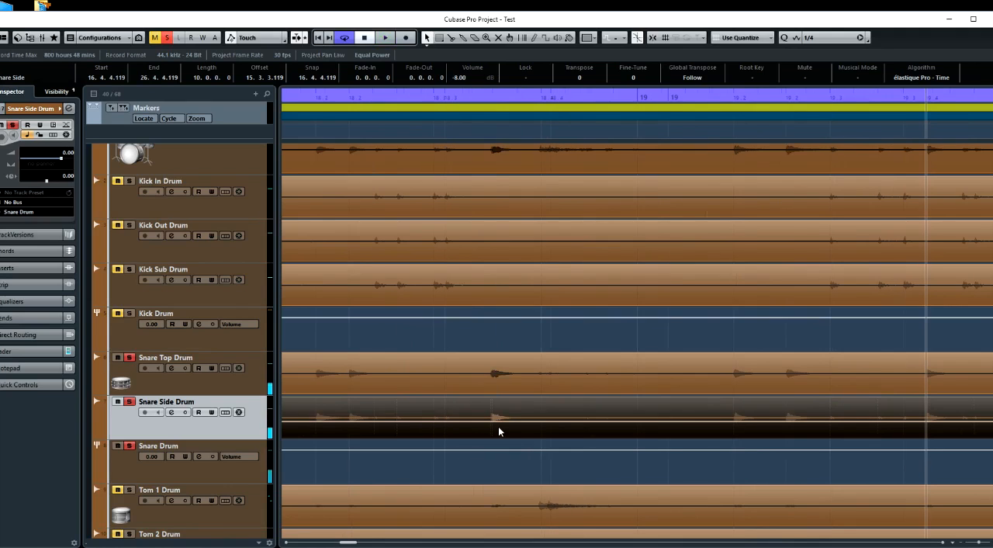
scroll(498, 426, "right", 6)
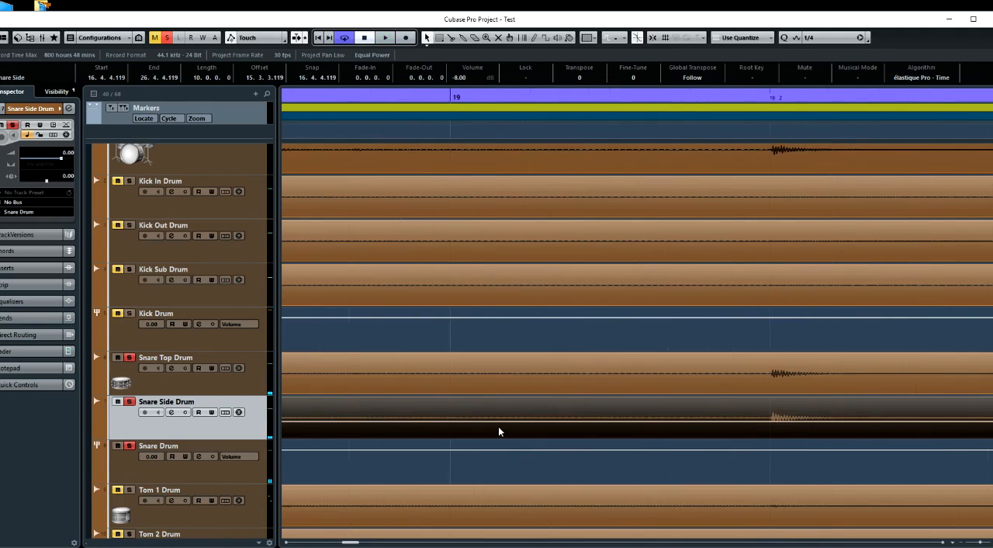
scroll(498, 426, "right", 4)
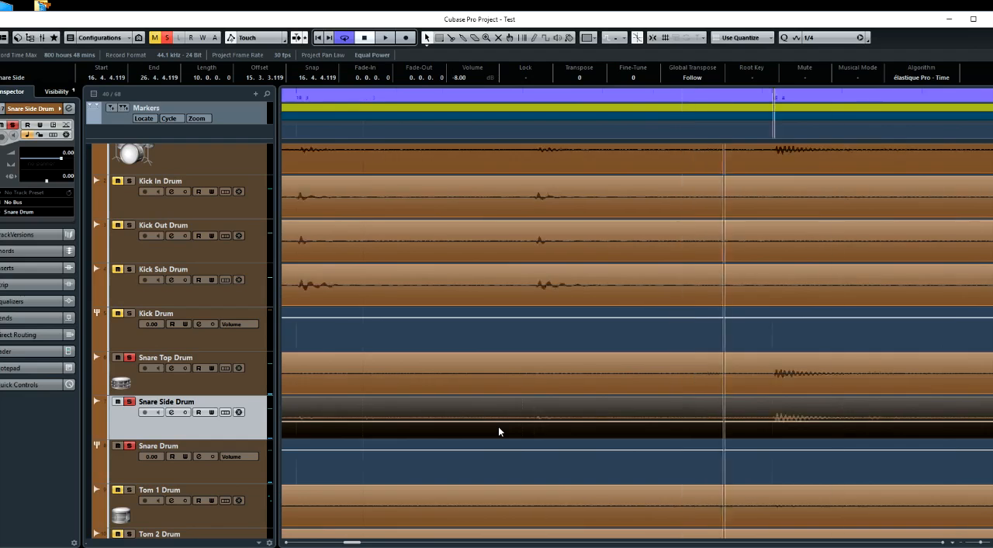
scroll(498, 426, "down", 4)
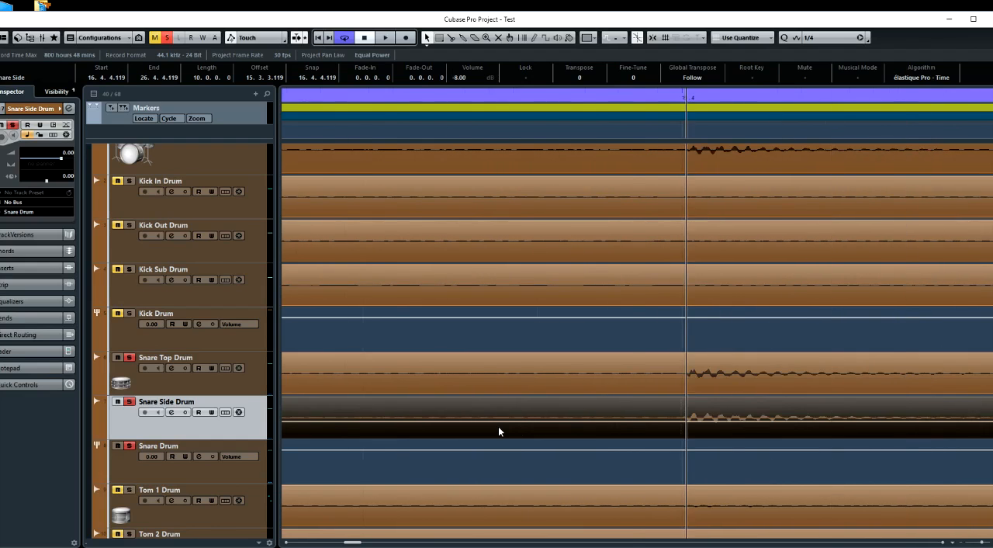
scroll(634, 435, "down", 2)
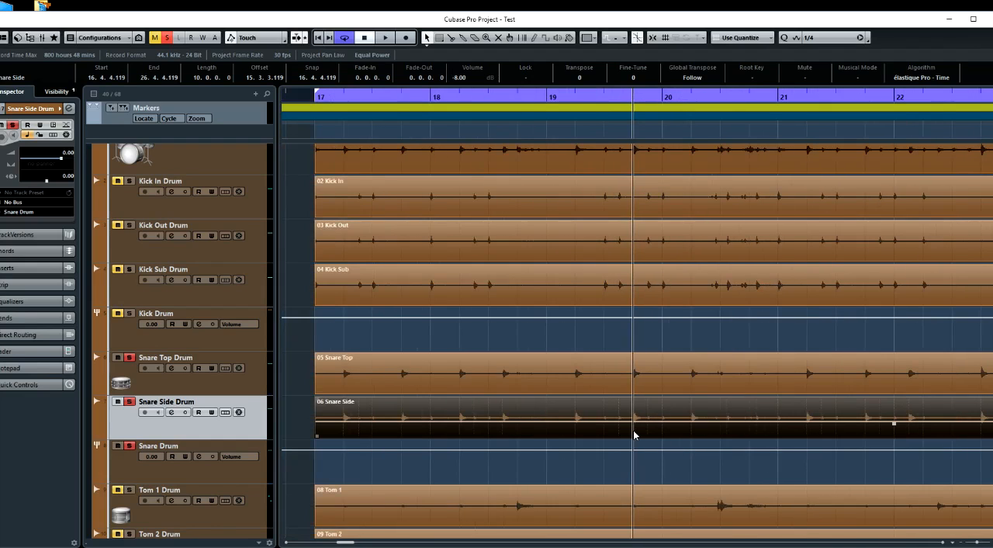
scroll(634, 435, "down", 1)
scroll(481, 418, "right", 2)
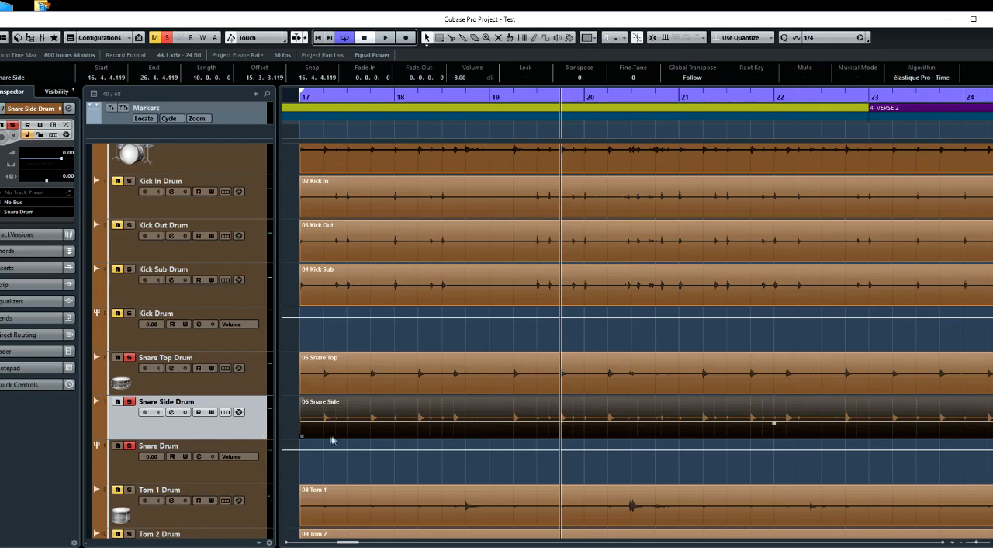
Audition both snare mics together with the Overhead Drums soloed
scroll(186, 227, "up", 3)
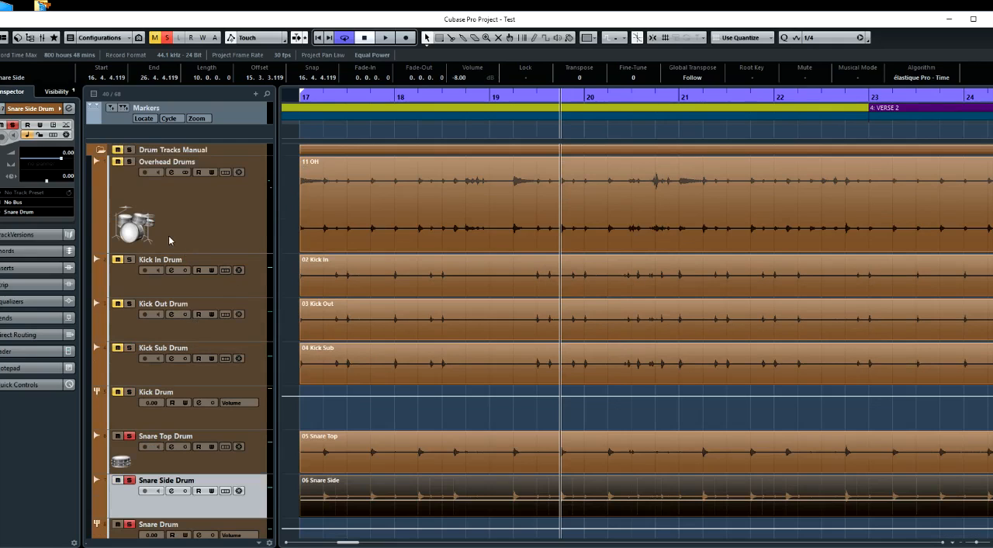
key("space")
left_click(131, 162)
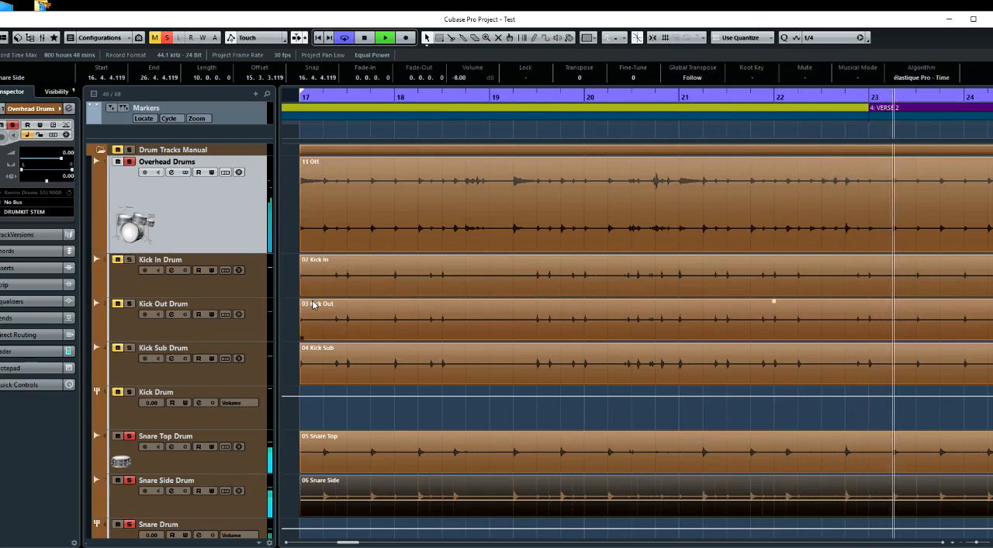
key("space")
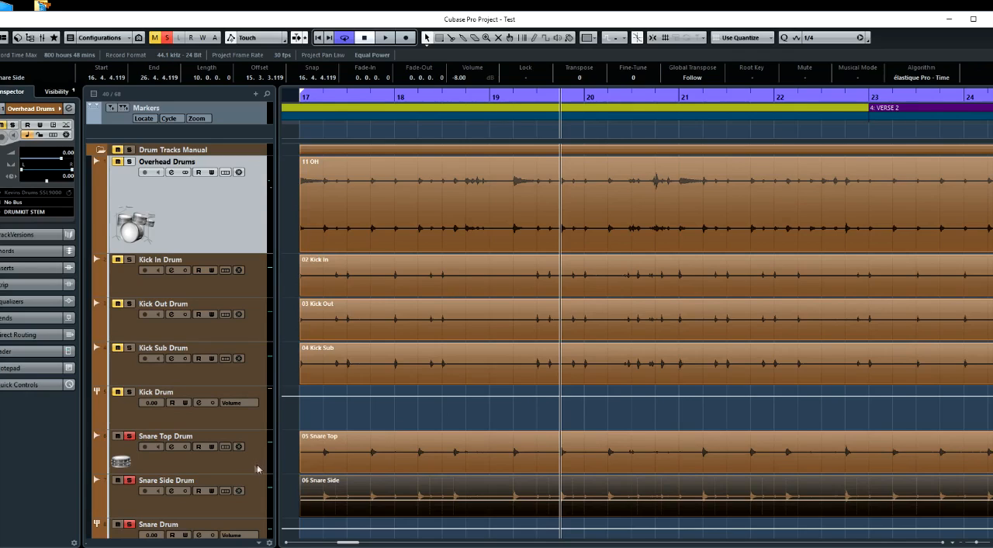
Compare the snares with and without the Kick Drum group by toggling its solo during playback, and stop playback
left_click(129, 393)
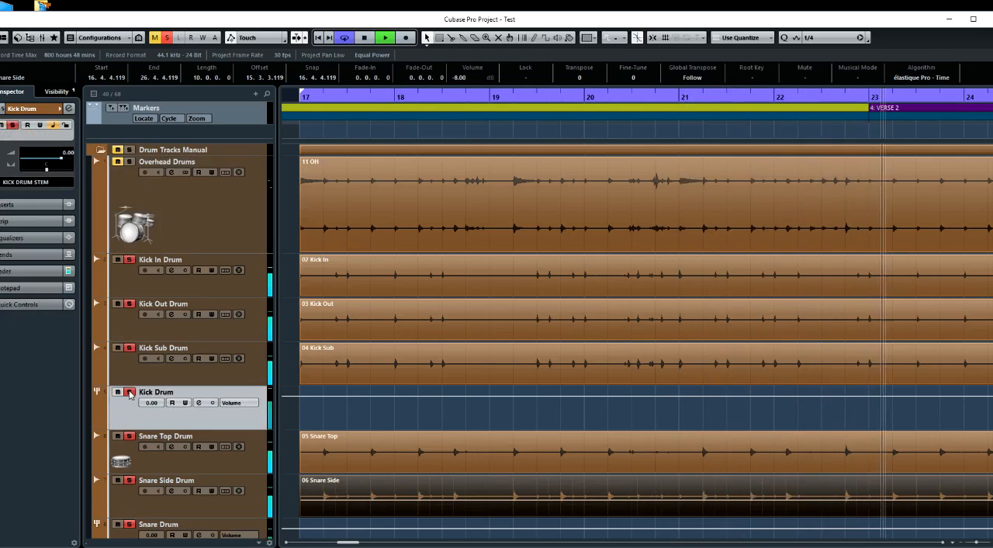
left_click(130, 394)
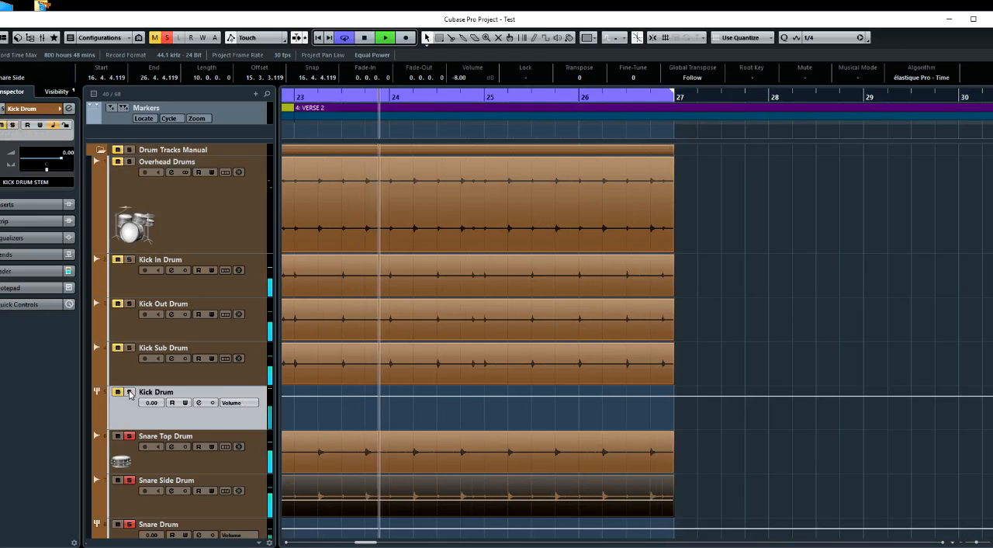
left_click(131, 393)
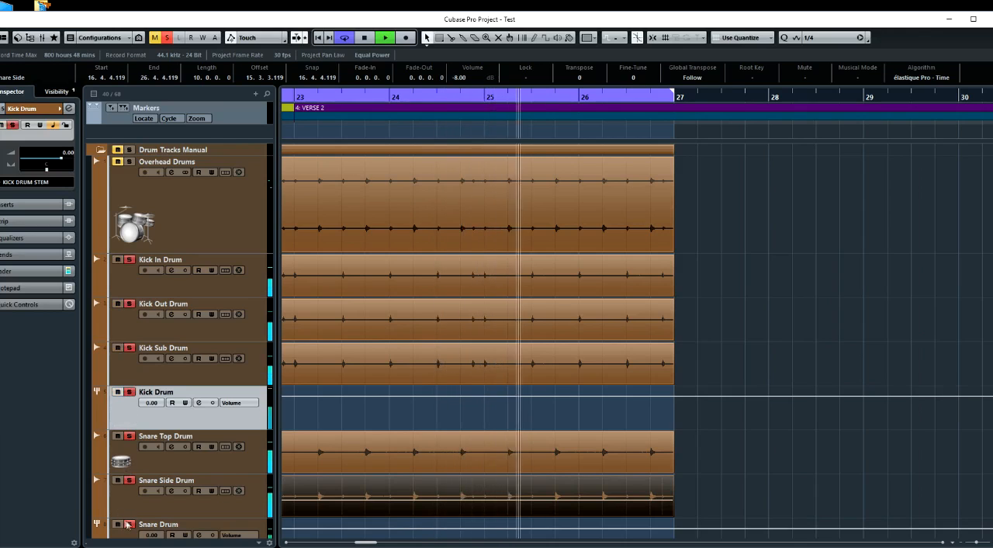
key("space")
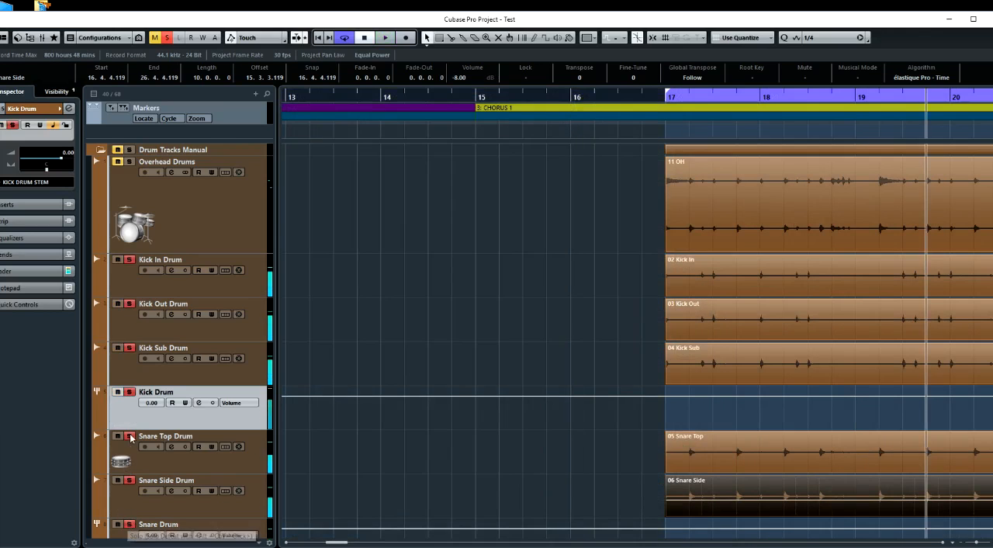
scroll(314, 376, "right", 3)
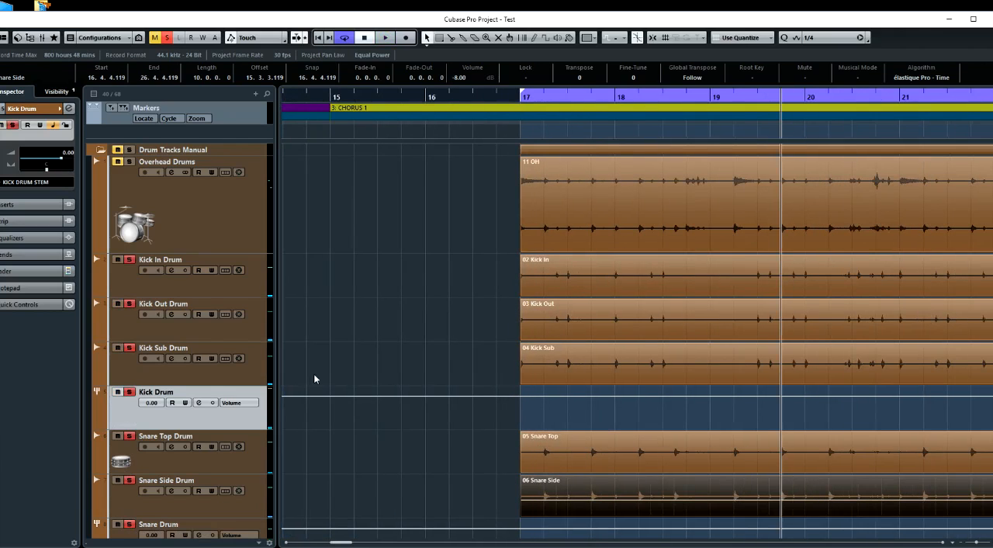
Play the snares alone and bring the soloed Kick Drum group in and out for another comparison
left_click(130, 392)
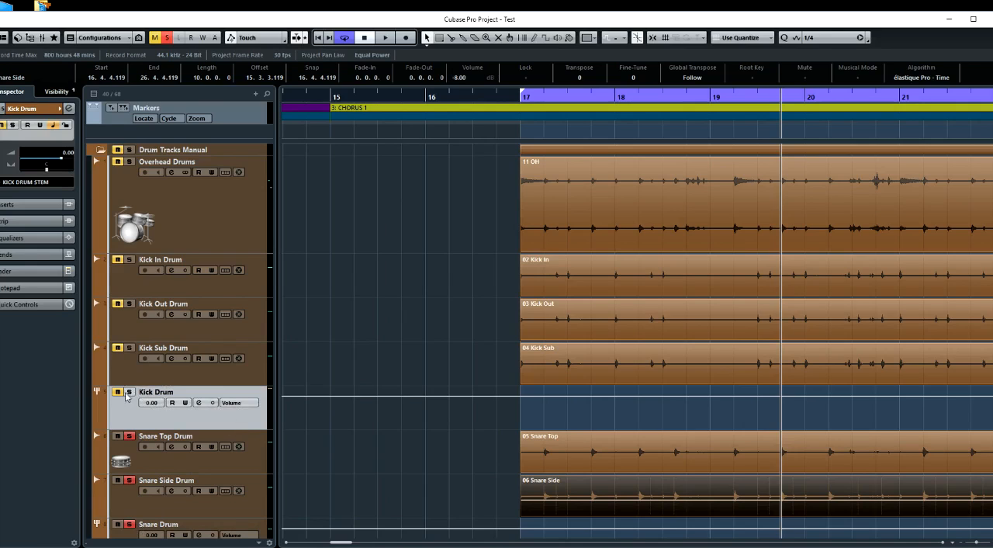
key("space")
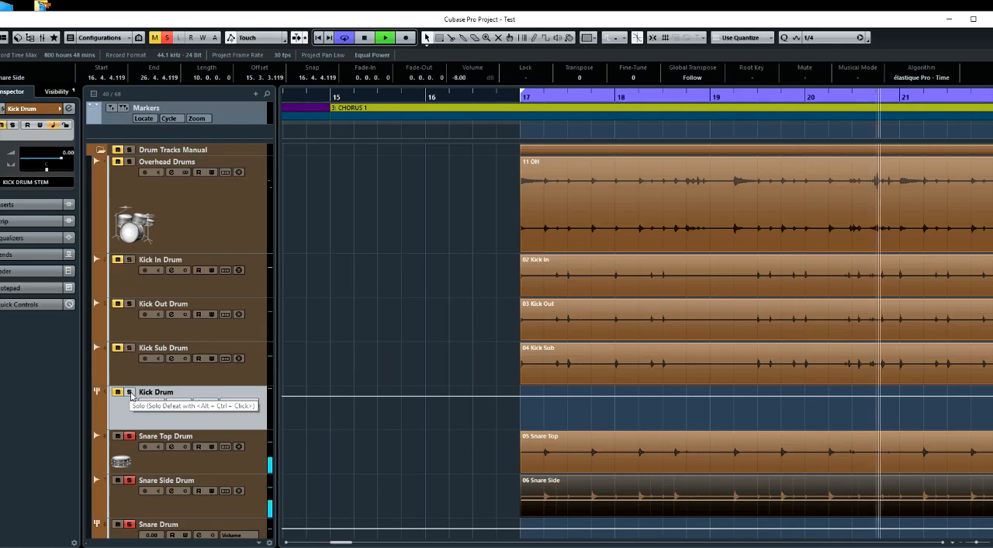
left_click(130, 393)
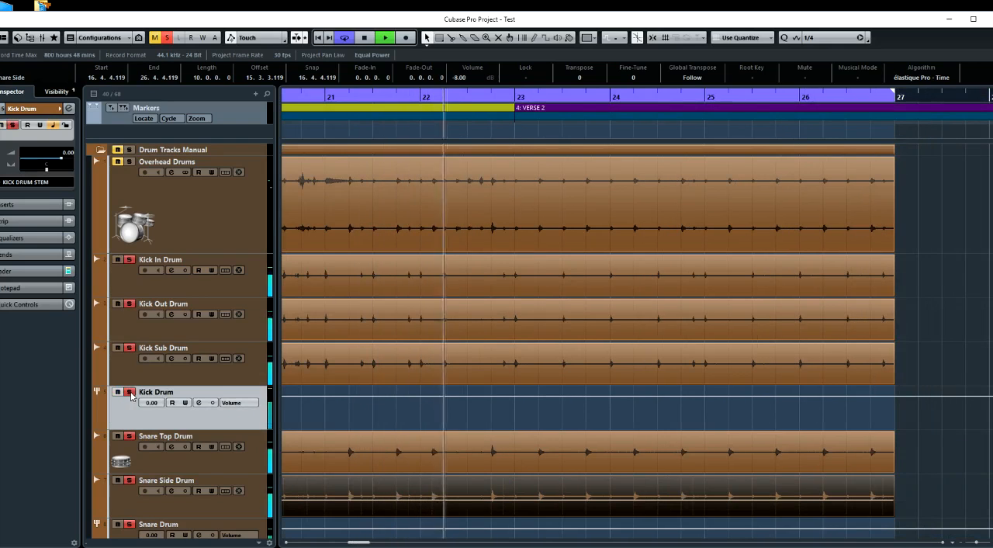
left_click(130, 394)
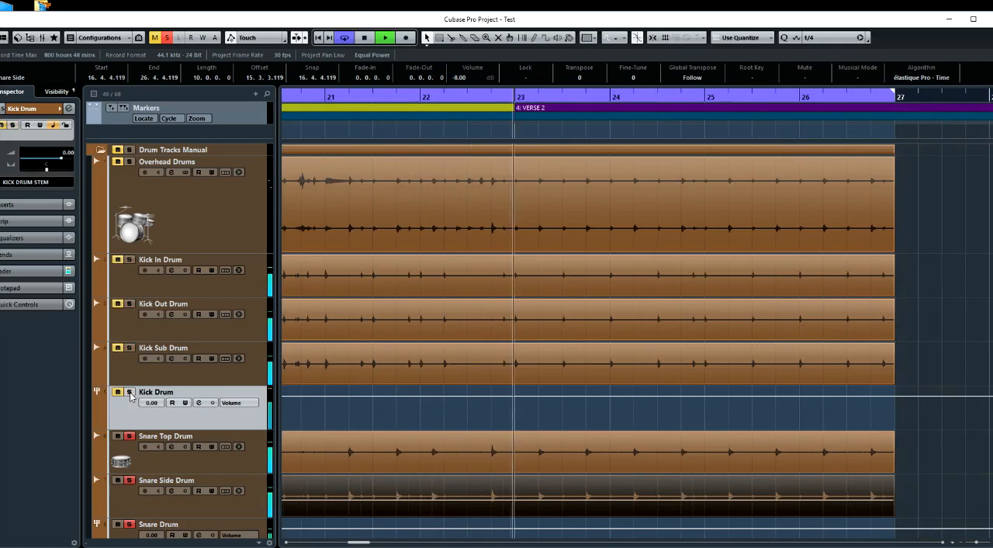
left_click(130, 393)
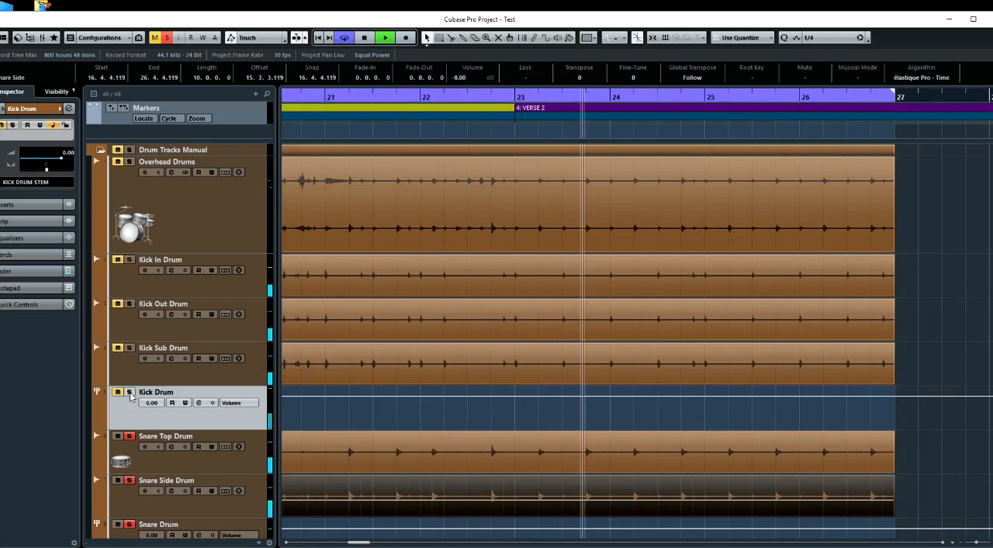
Audition the kicks with and without the Snare Drum group, stop playback and unsolo the Snare Drum group
left_click(129, 525)
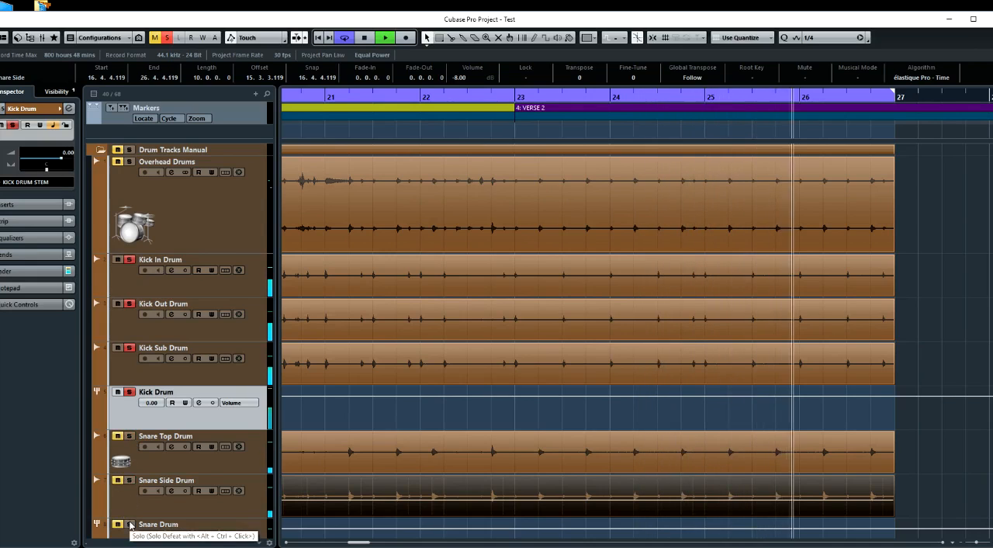
left_click(130, 525)
scroll(136, 434, "down", 5)
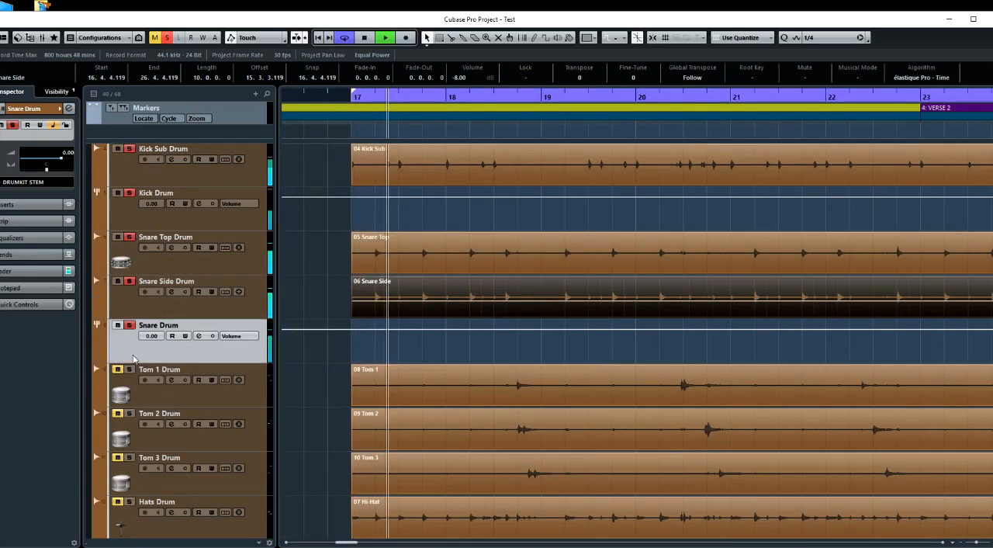
key("space")
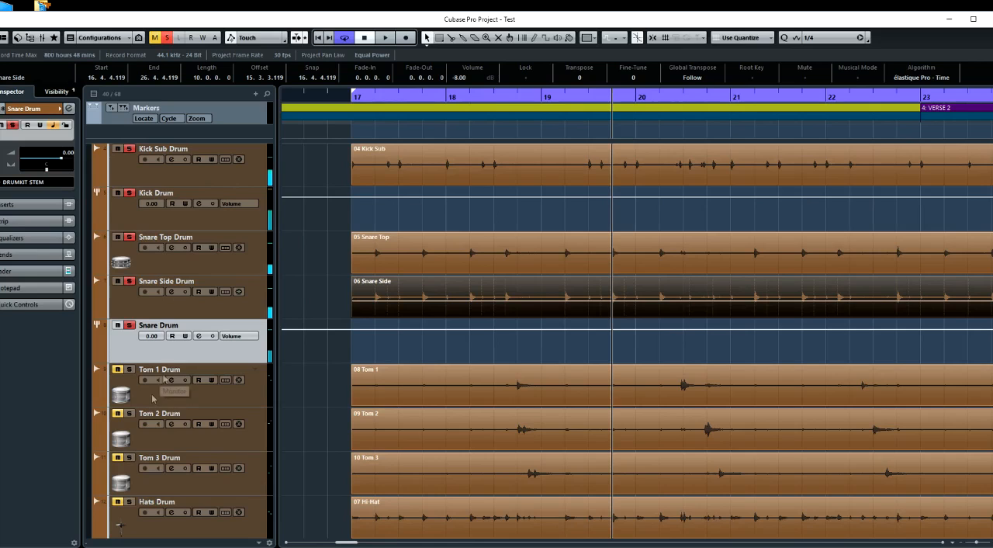
key("s")
scroll(179, 309, "up", 2)
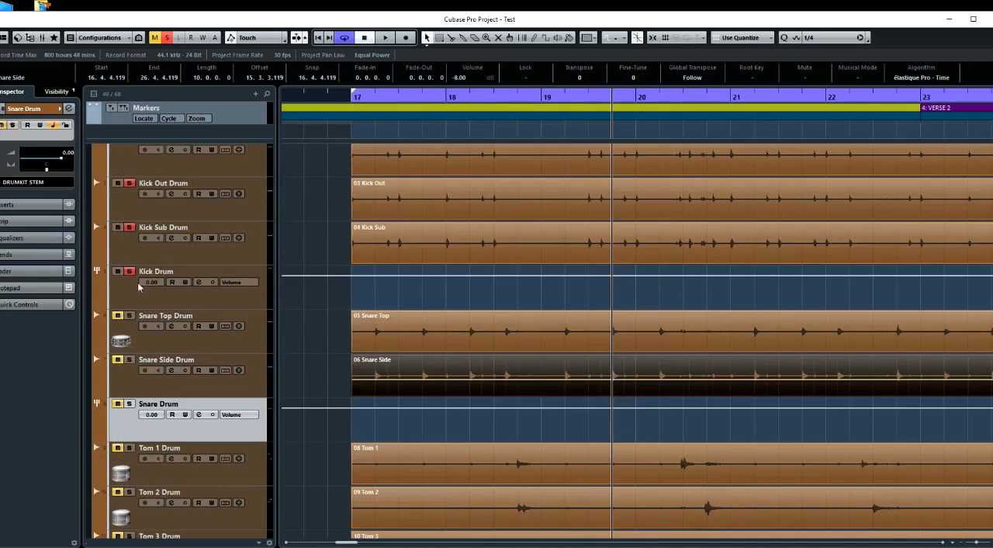
Unsolo the Kick Drum group and move the Tom 1, Tom 2 and Tom 3 tracks directly below Overhead Drums
left_click(133, 272)
scroll(329, 330, "down", 4)
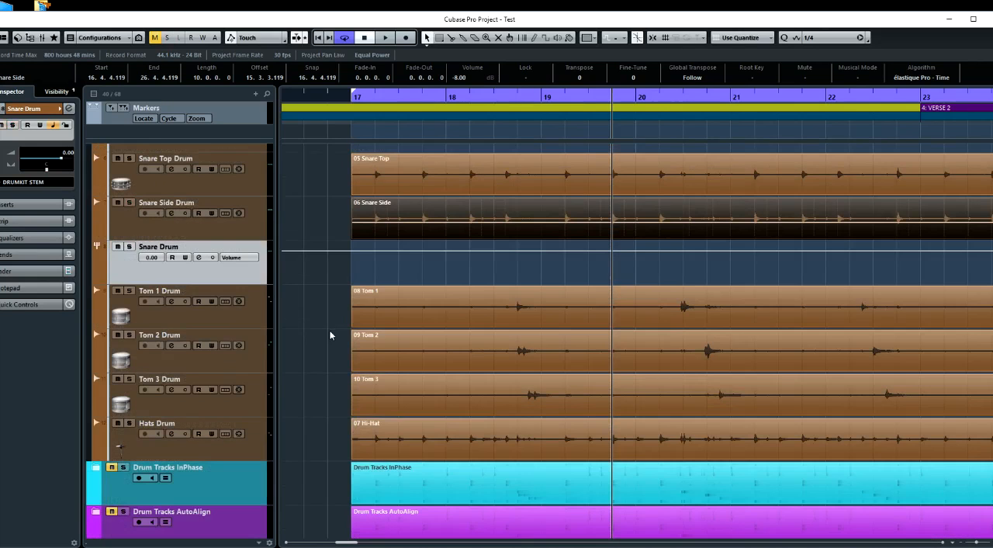
left_click(248, 321)
left_click(249, 381, "shift")
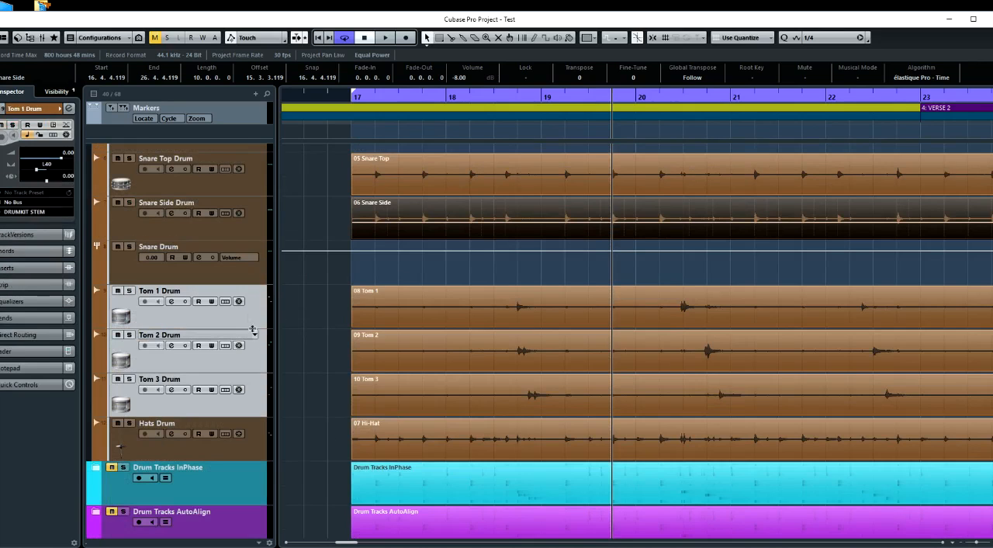
left_click_drag(253, 322, 233, 183)
left_click_drag(221, 253, 223, 259)
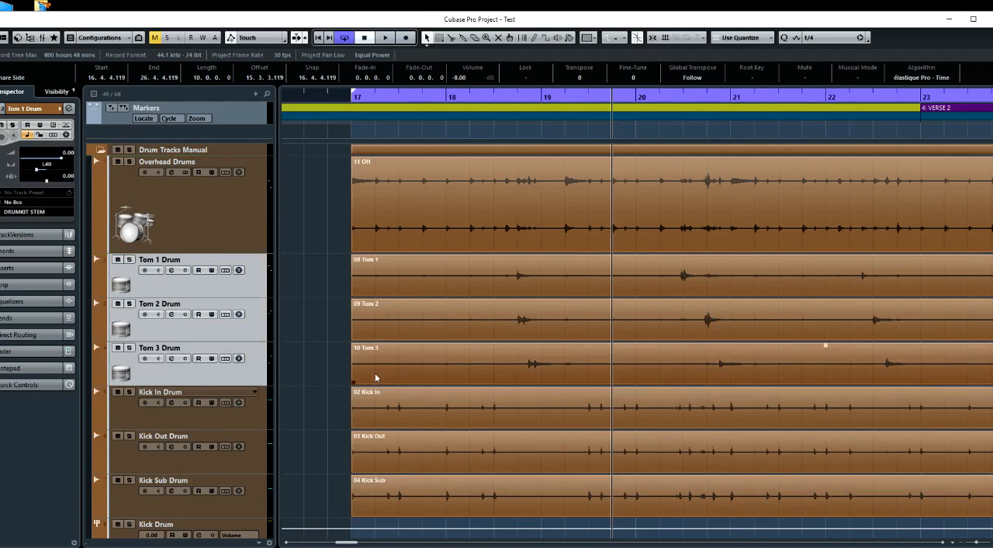
Shift the Tom 1 event slightly later, to start at 17.1.1.1, aligning its hit near 18.4 with the Overhead Drums waveform
left_click(518, 136)
scroll(574, 189, "up", 6)
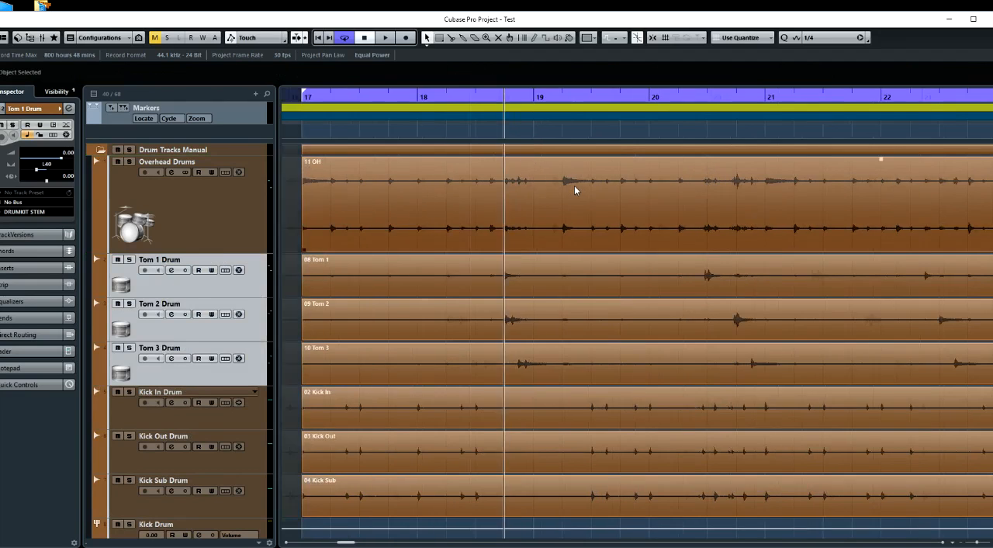
scroll(290, 225, "up", 5)
scroll(290, 222, "up", 1)
scroll(290, 222, "right", 4)
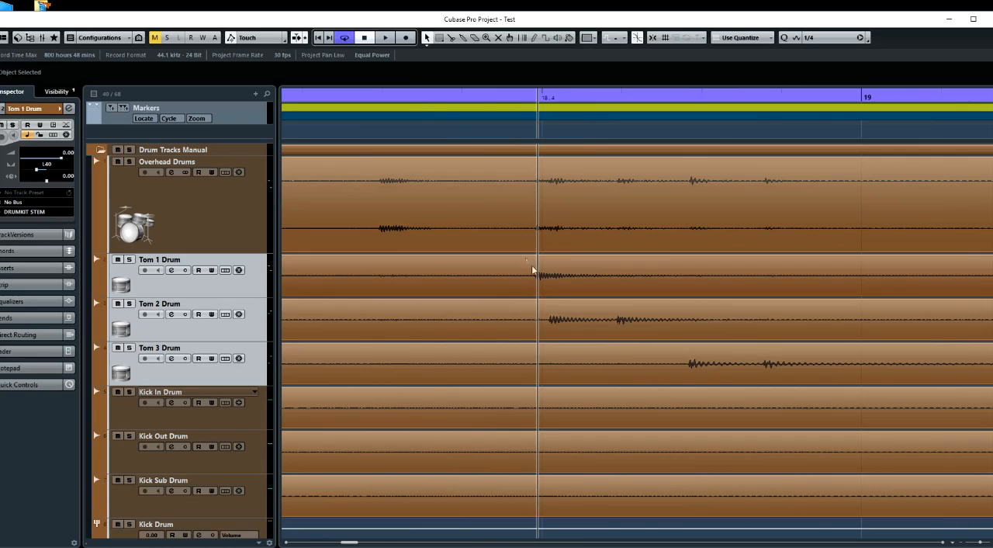
scroll(545, 272, "up", 4)
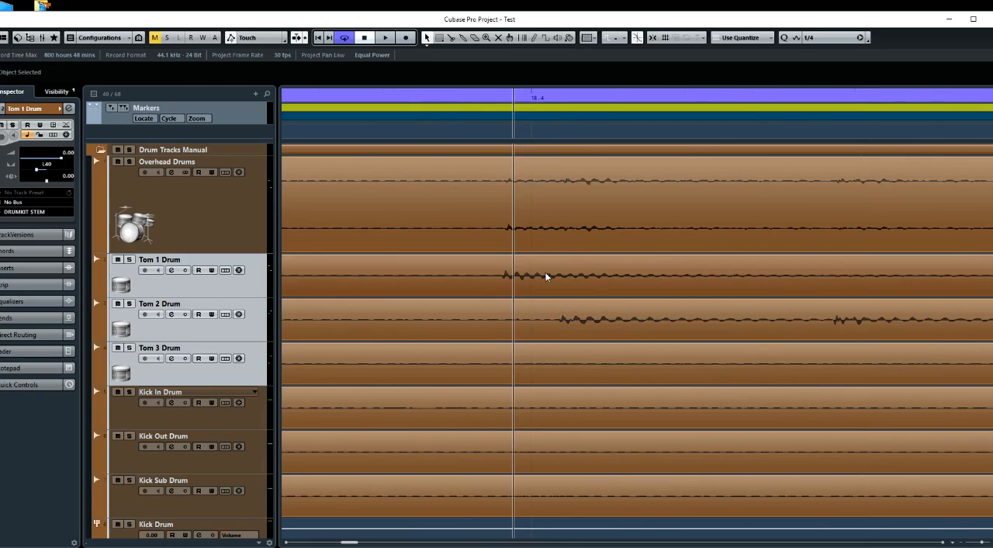
scroll(544, 271, "up", 3)
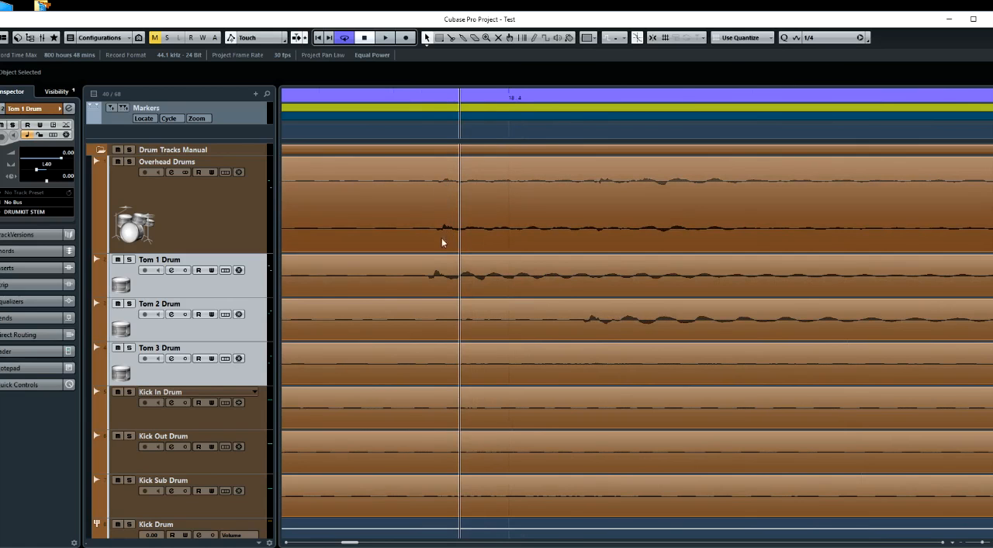
scroll(462, 260, "down", 4)
scroll(462, 260, "up", 6)
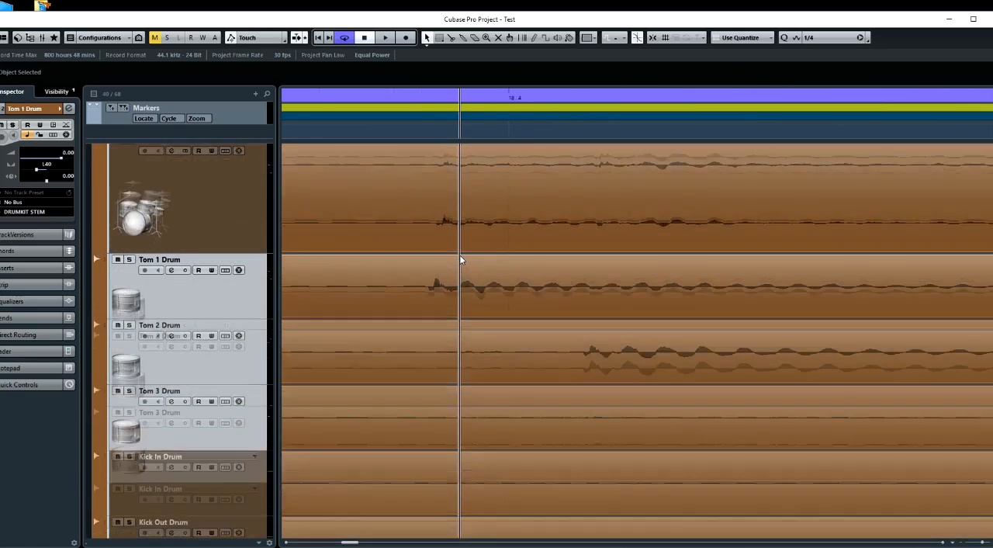
scroll(460, 260, "up", 1)
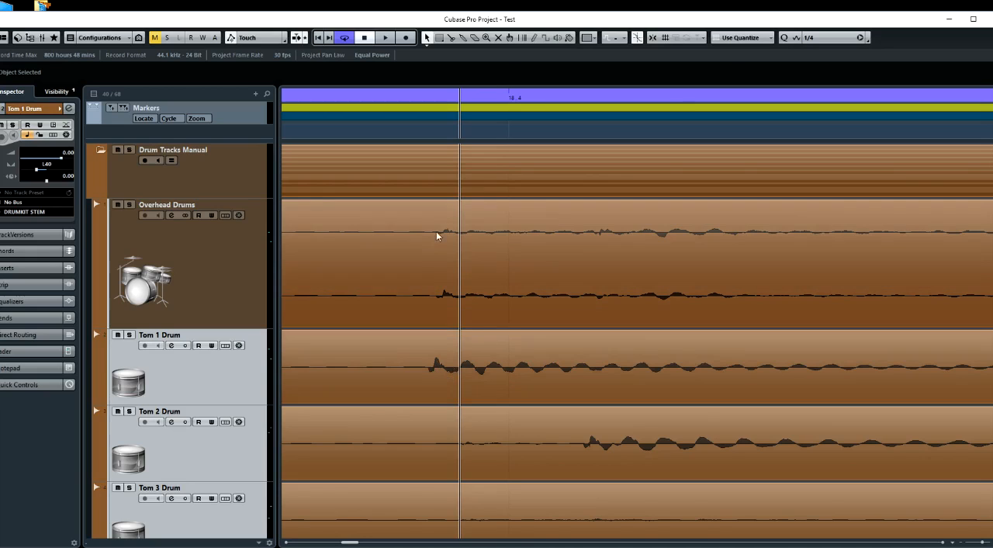
left_click(437, 135)
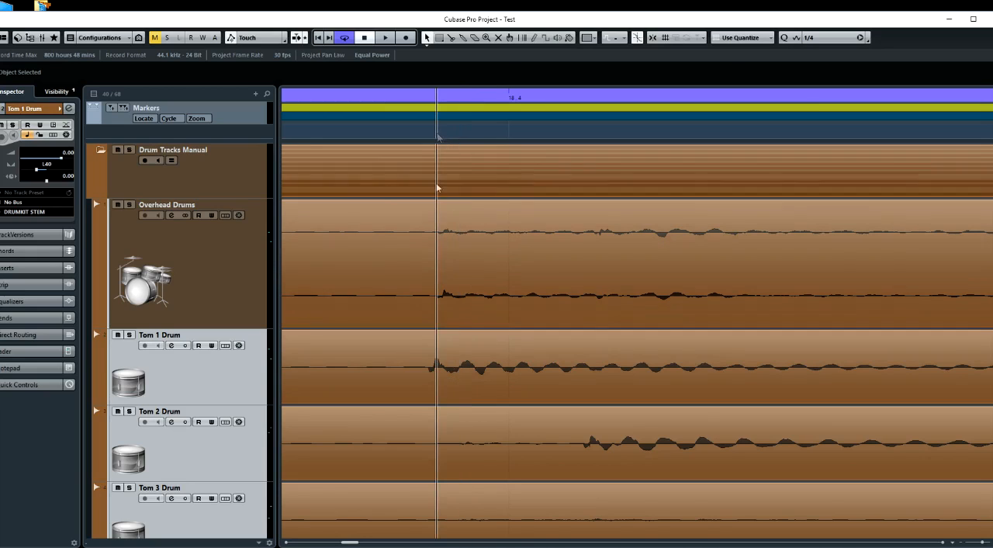
left_click(450, 375)
left_click_drag(450, 374, 459, 374)
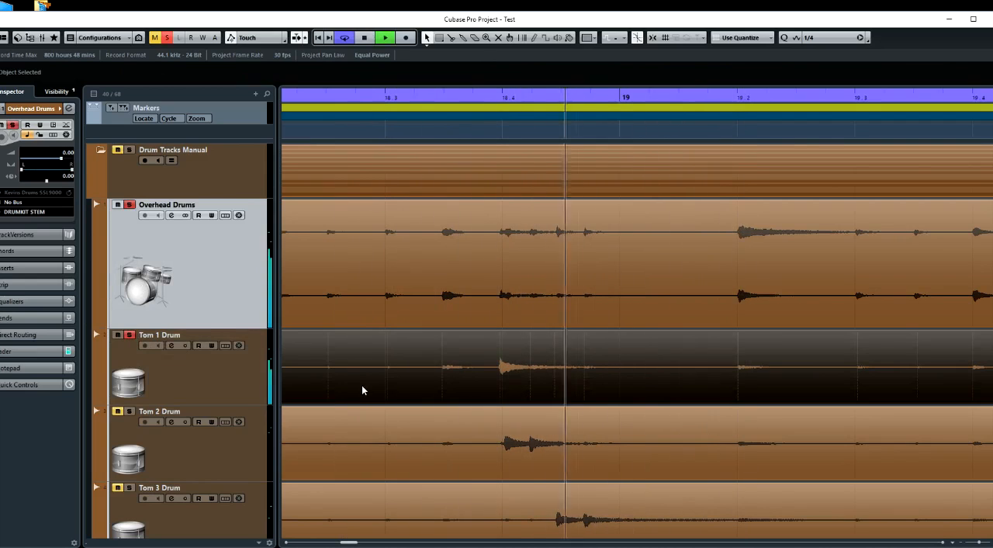
Play the Tom 1 hit at 18.4 repeatedly with Tom 1 and Overhead Drums soloed, stopping after each pass
left_click(363, 390)
key("space")
key("space")
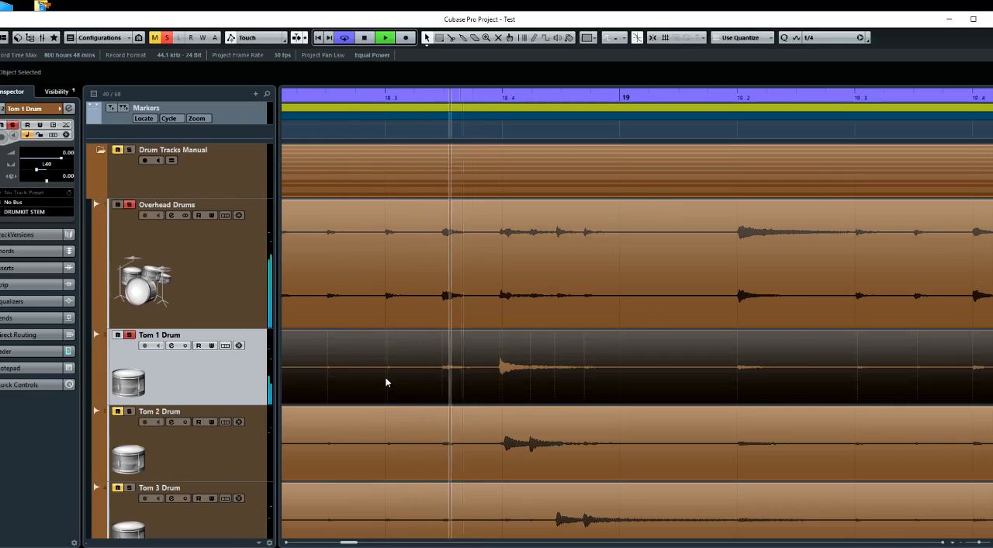
key("space")
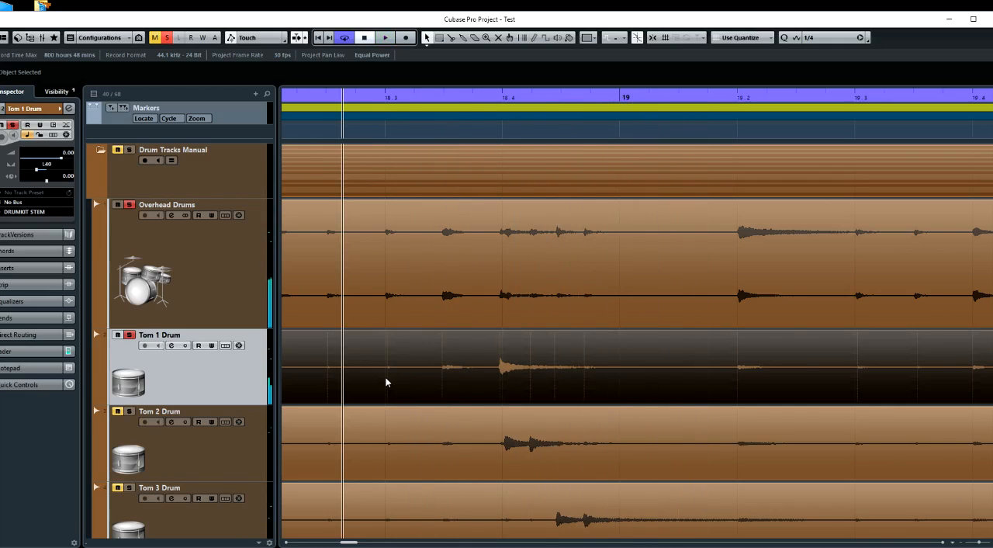
key("space")
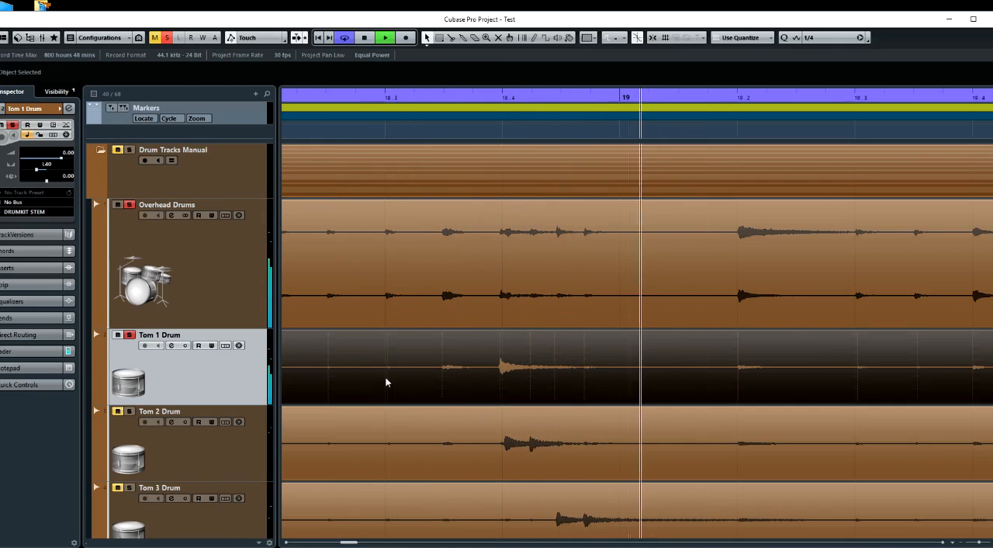
key("space")
key("space")
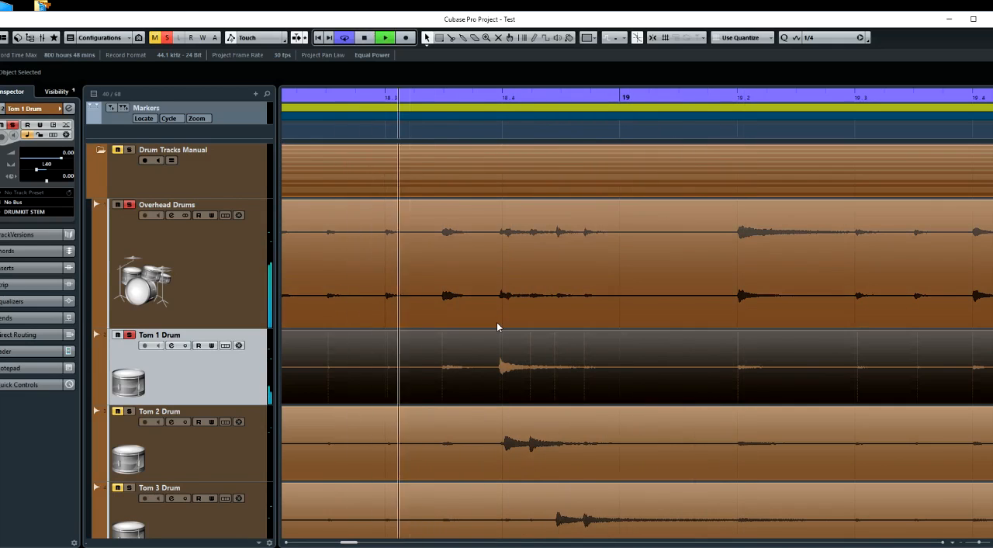
key("space")
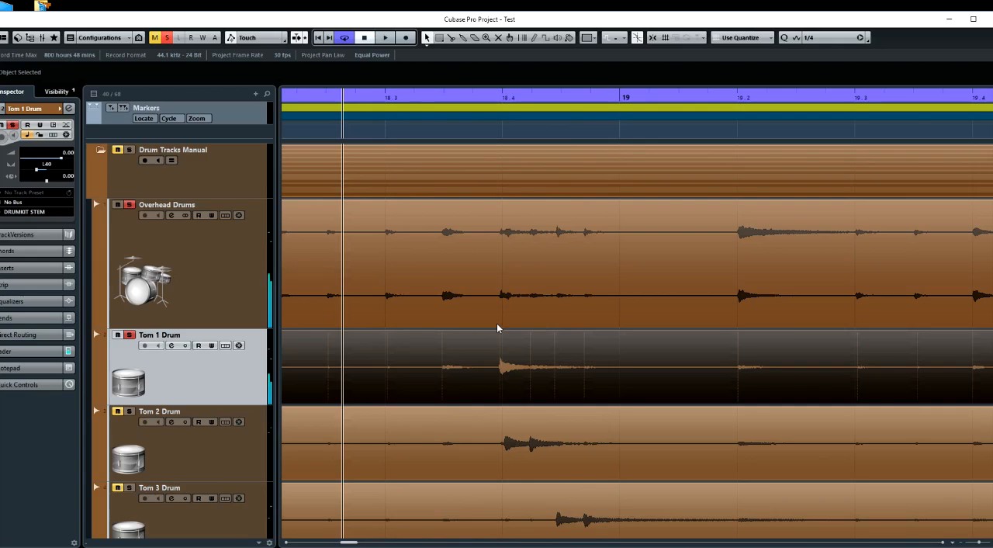
key("space")
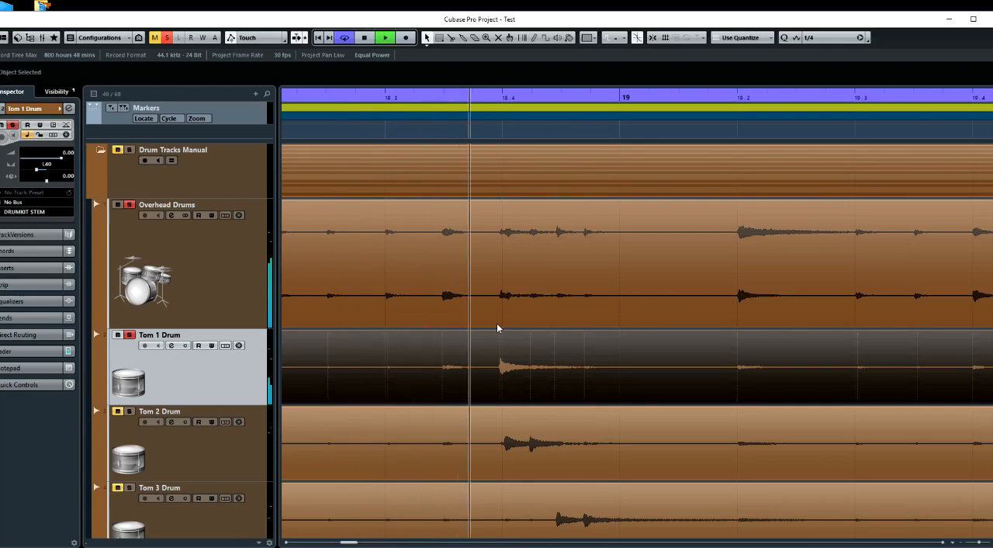
key("space")
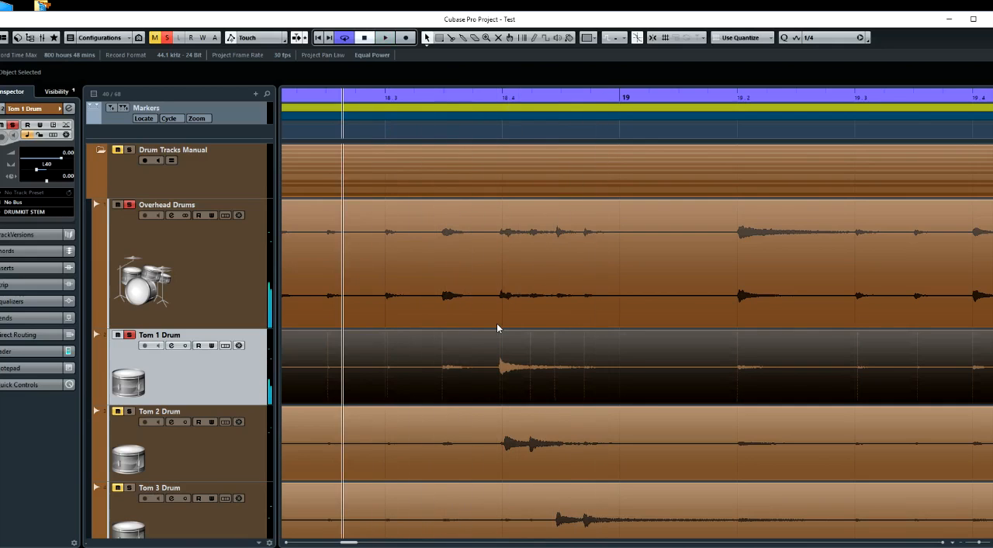
key("space")
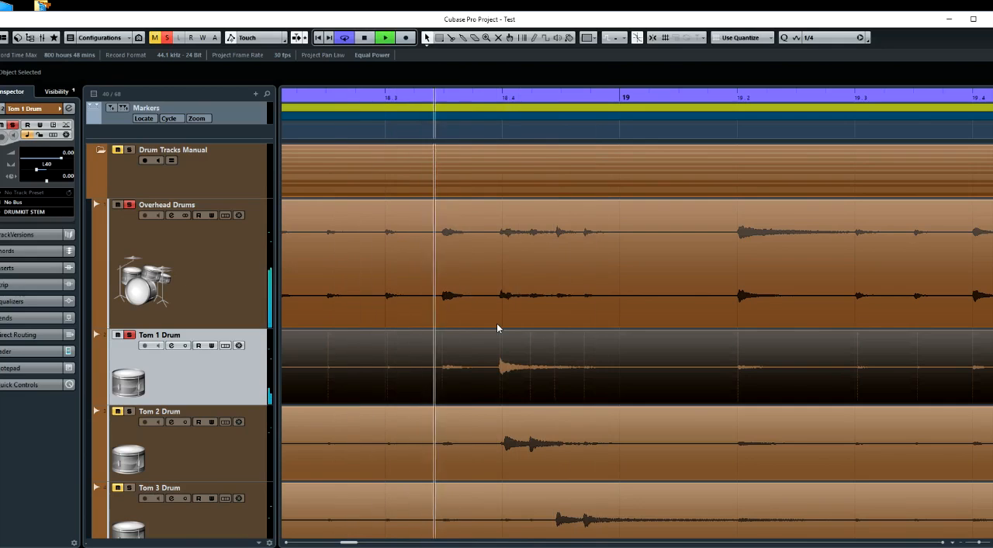
key("space")
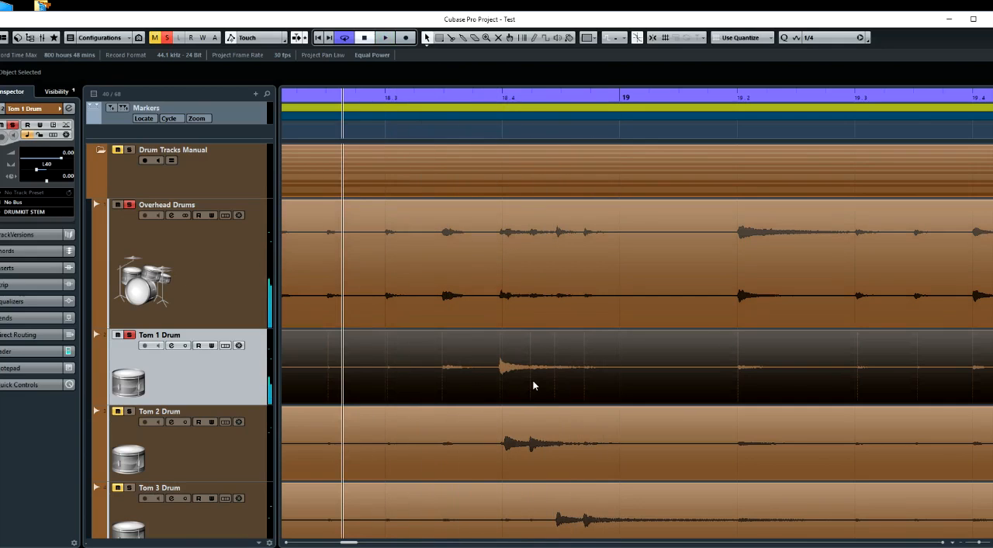
Solo Tom 2 in place of Tom 1 and move its track directly below Overhead Drums
scroll(558, 427, "up", 1)
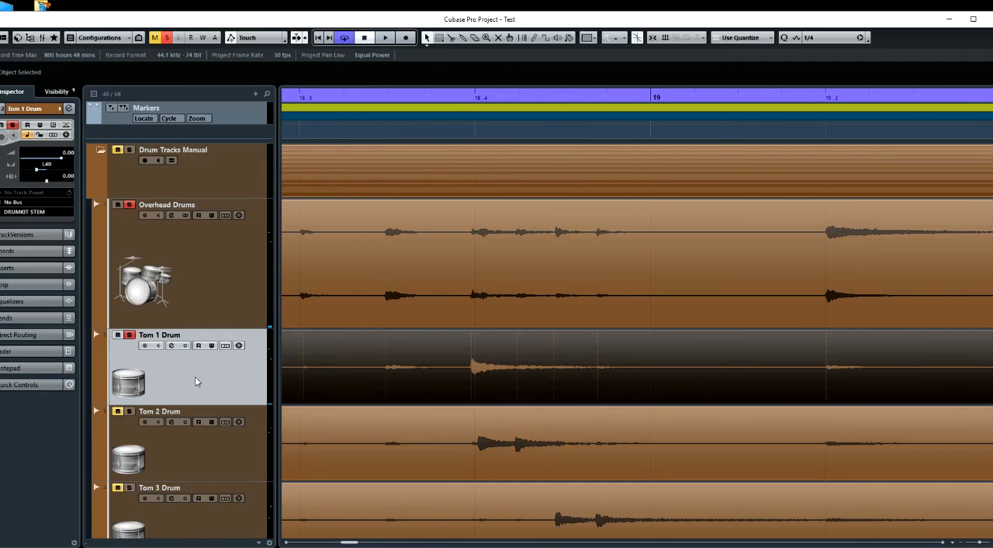
left_click(132, 337)
left_click(129, 410)
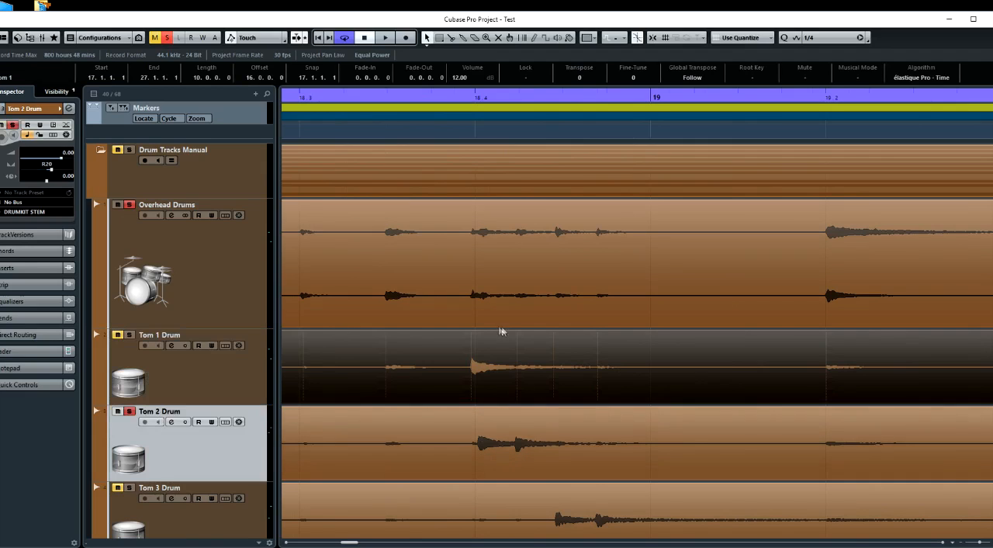
left_click(467, 131)
left_click_drag(175, 465, 264, 388)
Examine Tom 2's second hit after 18.4 against the Overhead Drums waveform, placing the cursor at its onset
scroll(464, 383, "up", 2)
scroll(465, 383, "up", 3)
scroll(464, 383, "right", 2)
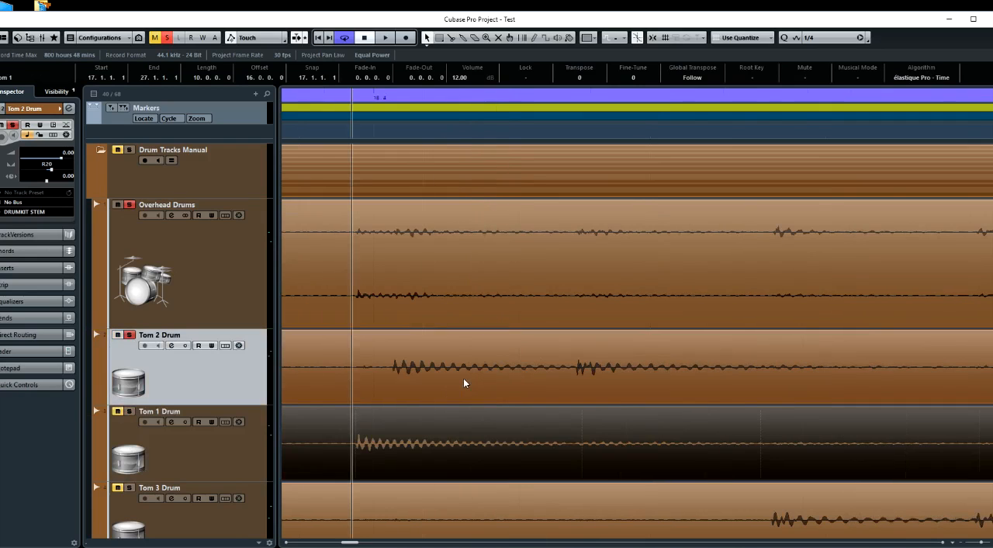
scroll(464, 382, "up", 2)
left_click(635, 140)
scroll(482, 342, "up", 1)
scroll(487, 340, "up", 2)
scroll(487, 340, "right", 3)
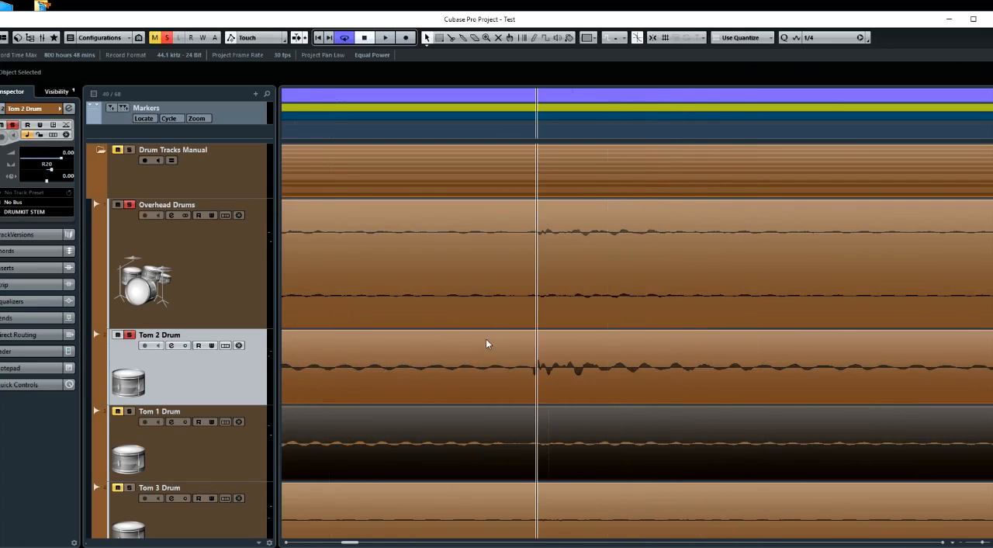
left_click(526, 137)
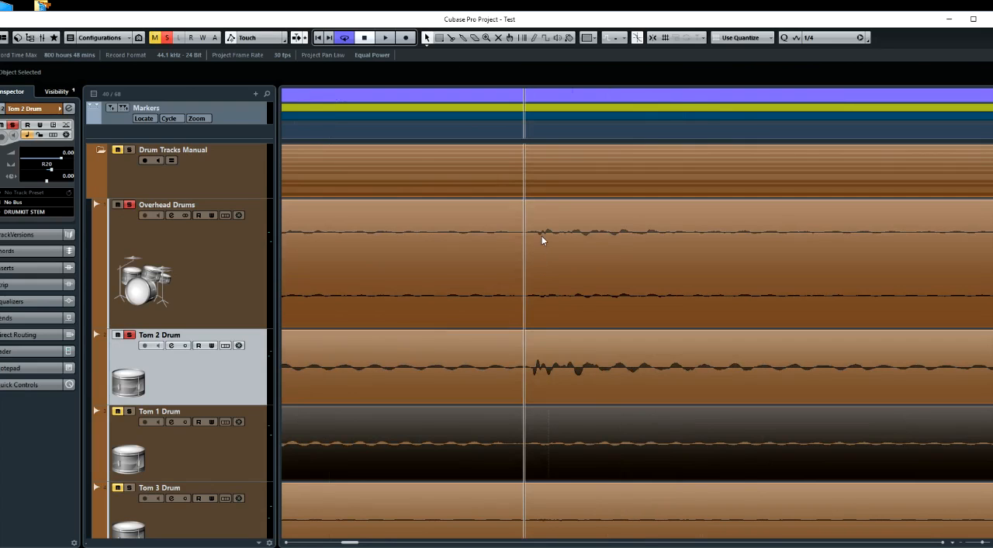
Shift the Tom 2 event slightly later, to start at 17.1.1.1, aligning its hit just before 20.4 with the Overhead Drums waveform
scroll(581, 319, "down", 18)
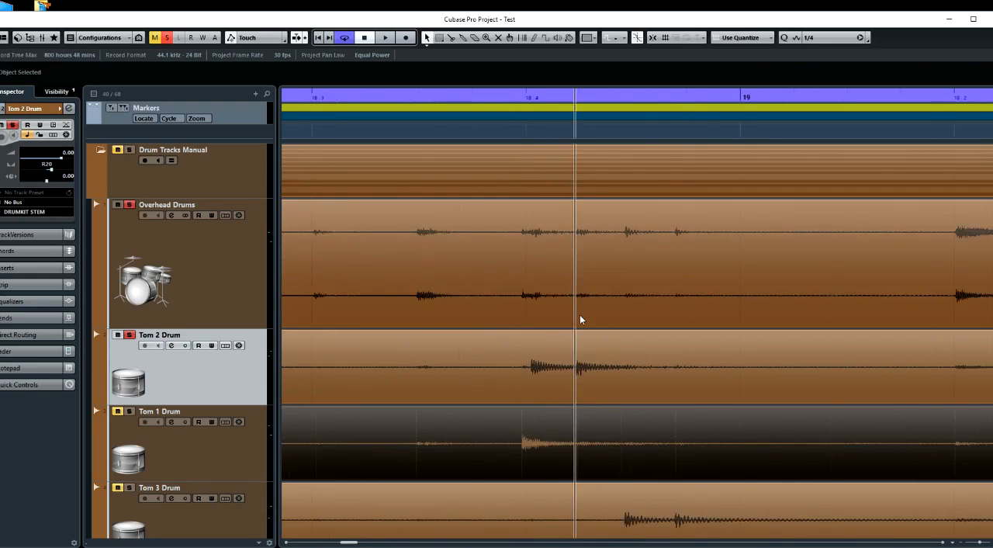
scroll(579, 315, "down", 1)
scroll(580, 314, "right", 2)
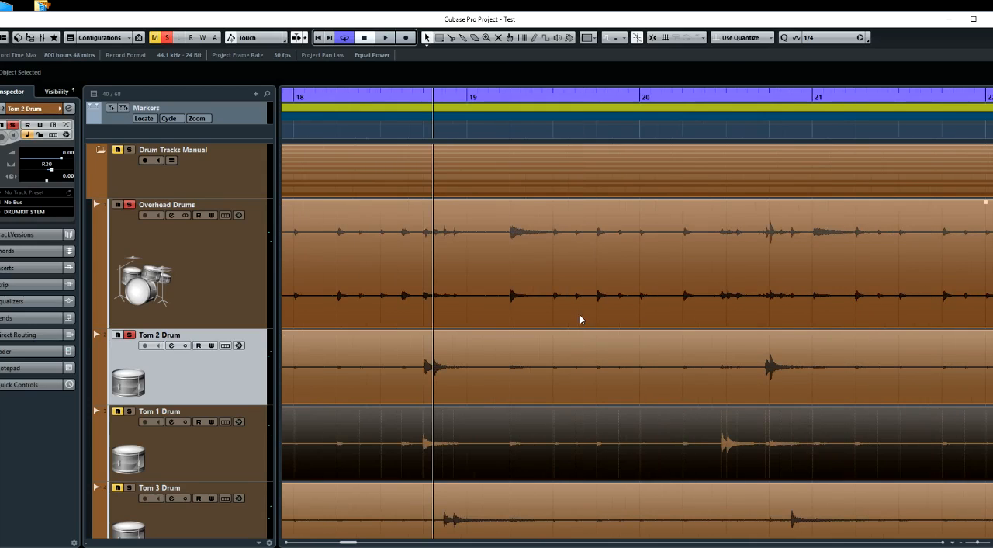
scroll(581, 319, "right", 1)
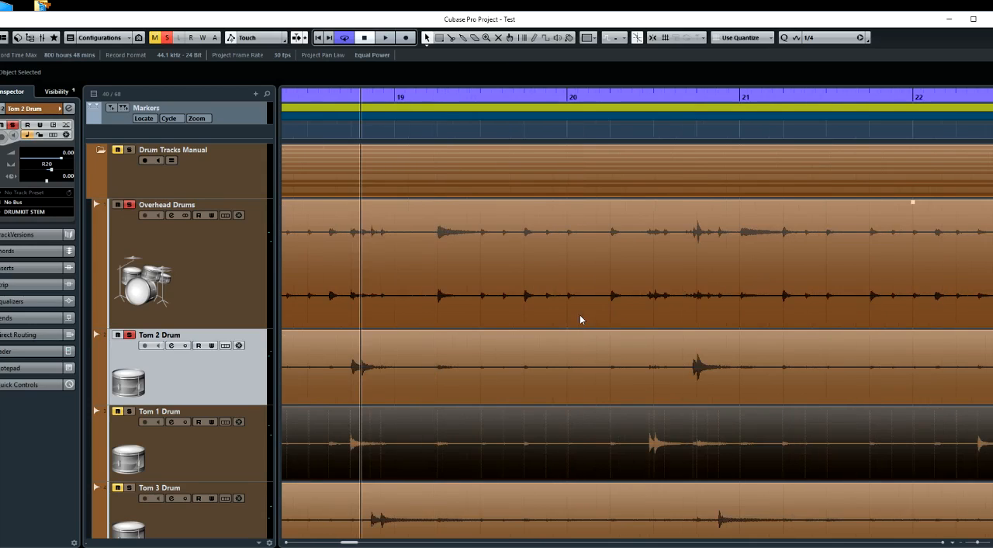
left_click(693, 140)
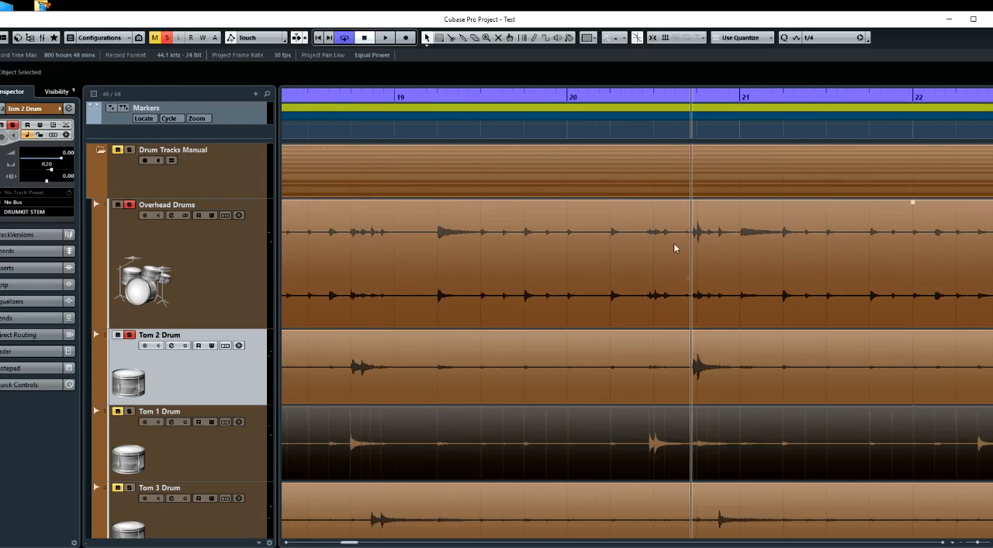
scroll(692, 292, "up", 5)
scroll(693, 292, "right", 1)
scroll(635, 225, "up", 3)
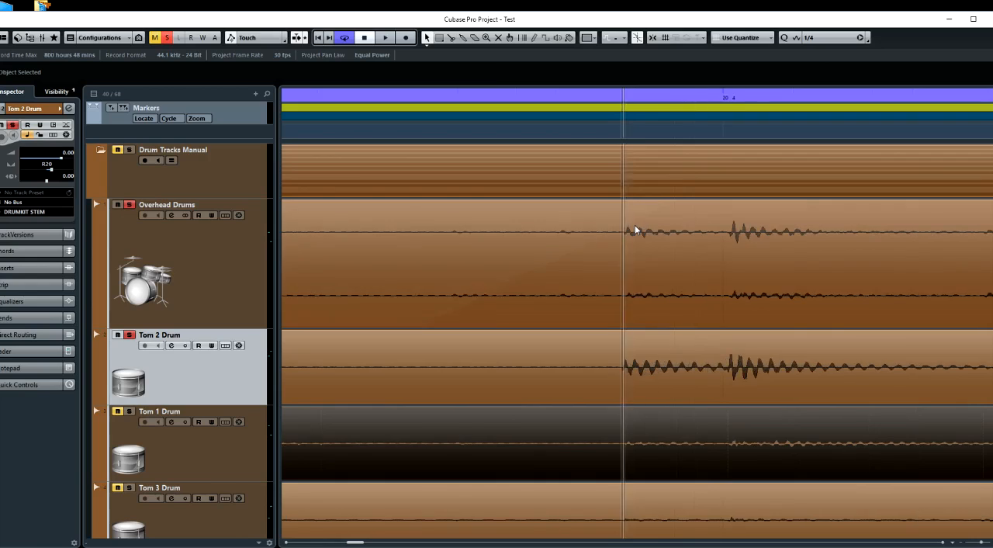
scroll(634, 227, "left", 1)
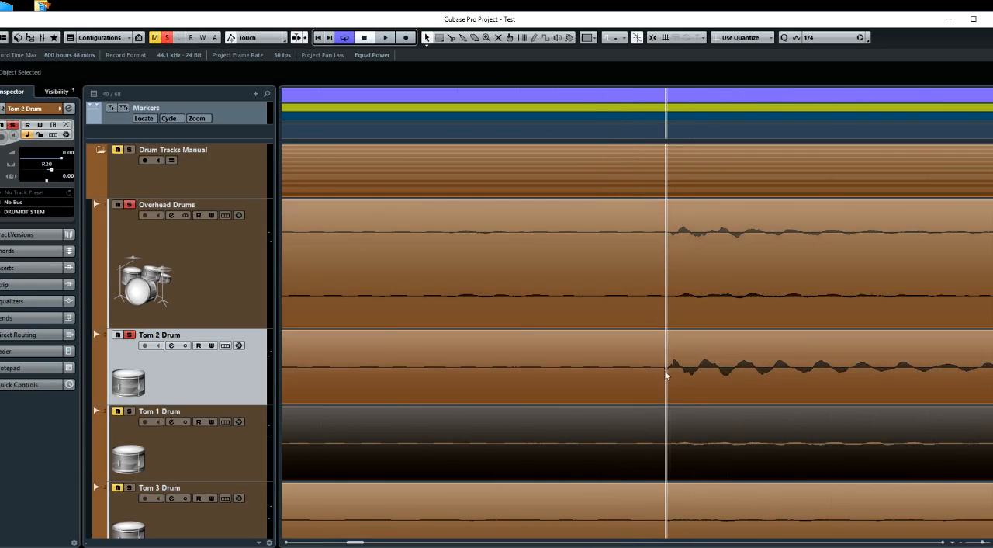
left_click_drag(681, 381, 689, 387)
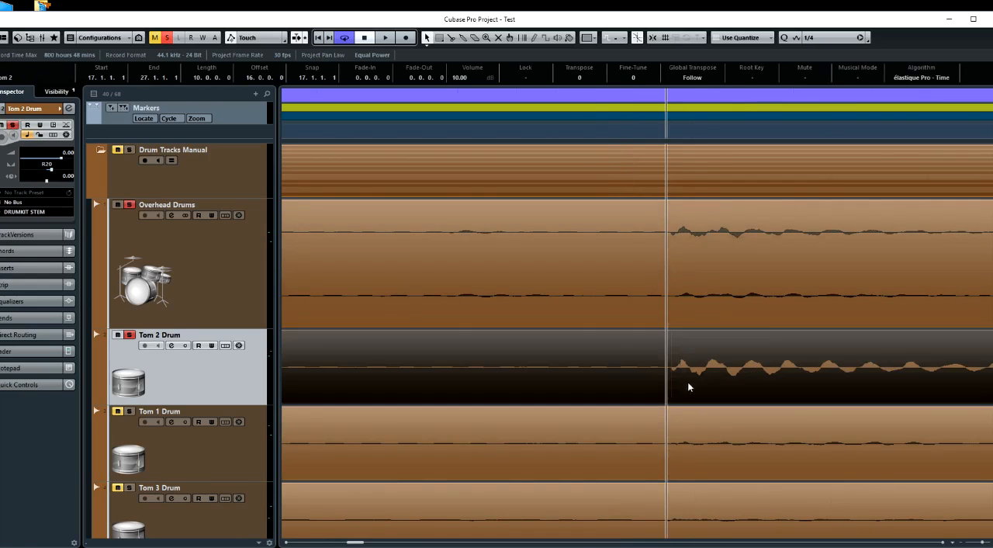
left_click(671, 129)
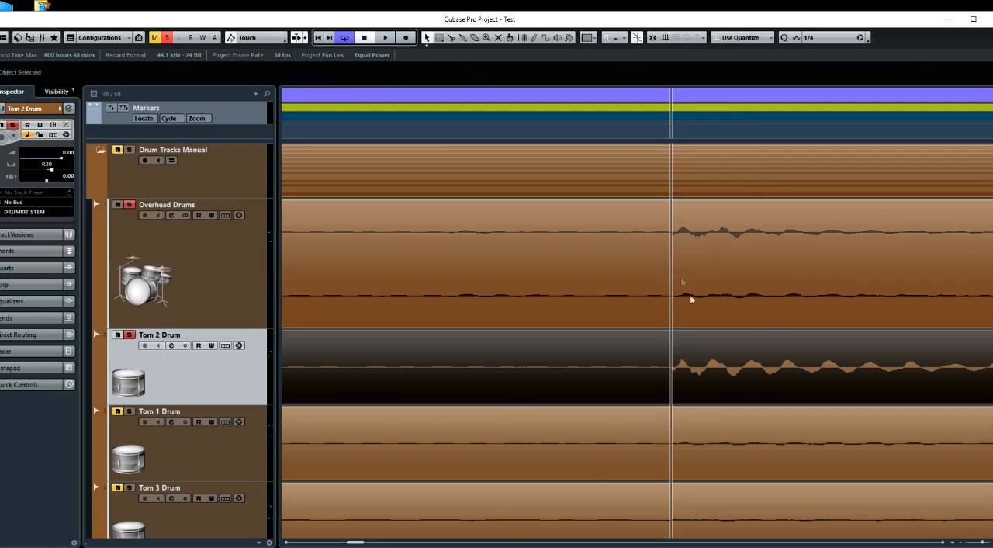
Play the soloed Tom 2 and Overhead Drums from shortly after 20.3 to audition the tom hits
scroll(467, 367, "down", 5, "ctrl")
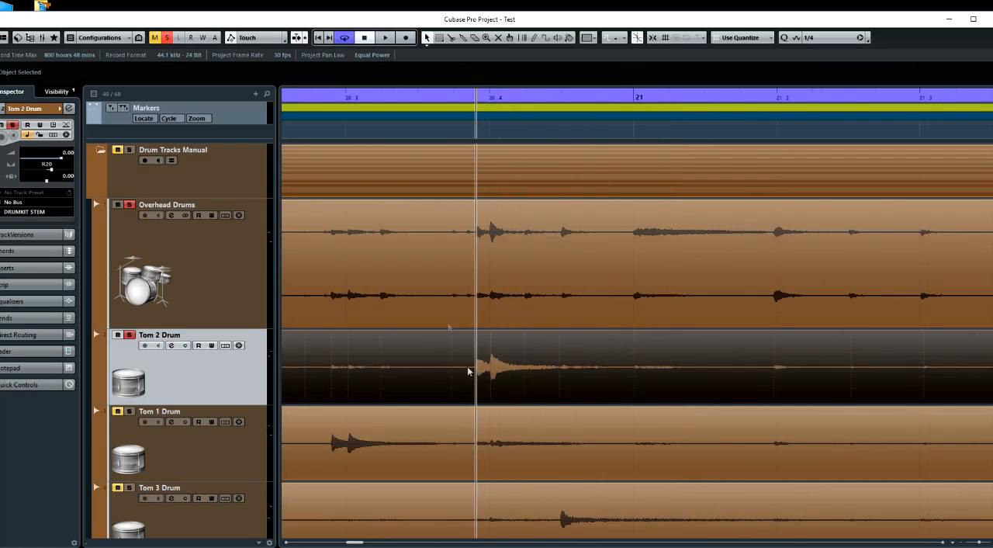
left_click(385, 130)
key("space")
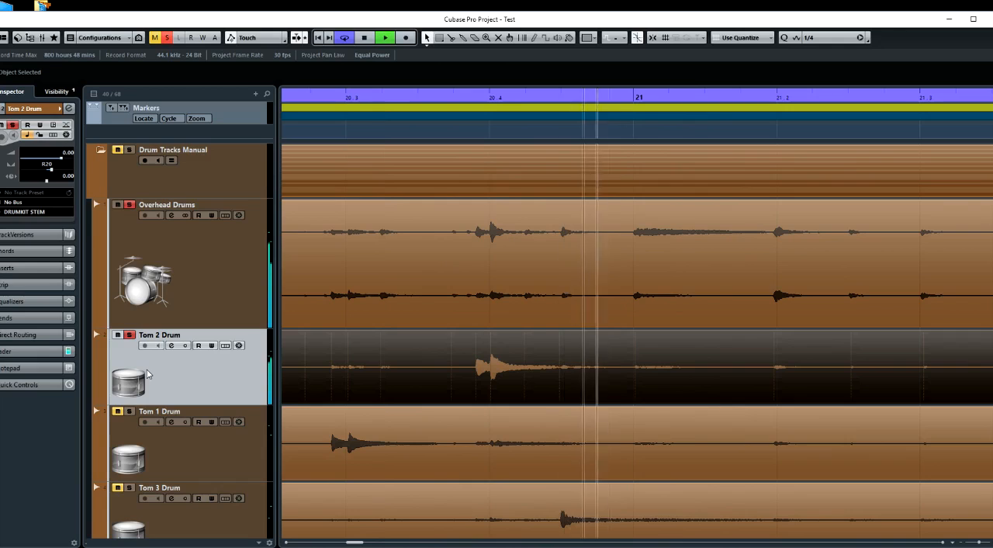
Replay Tom 2 together with the overheads several times from shortly after 20.3 to check the alignment by ear
key("space")
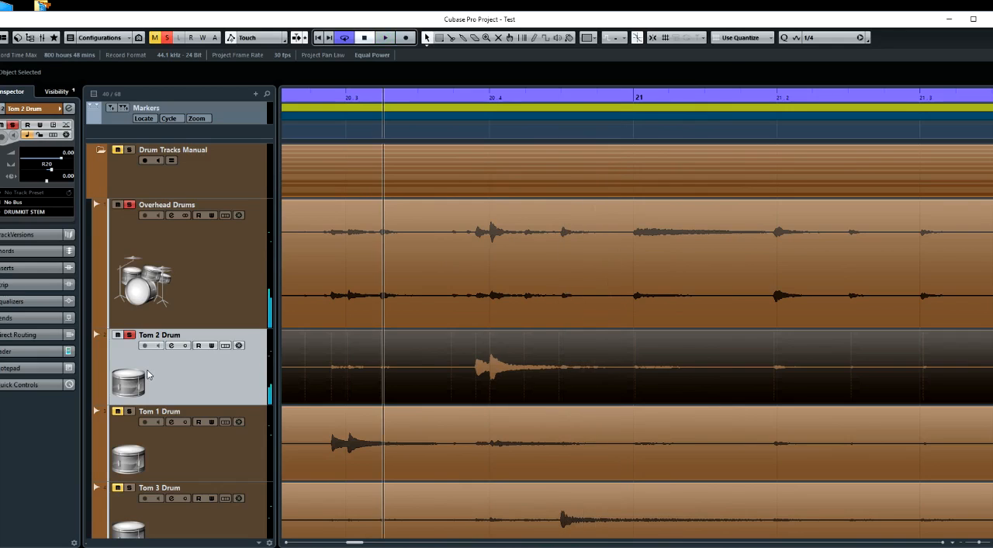
key("space")
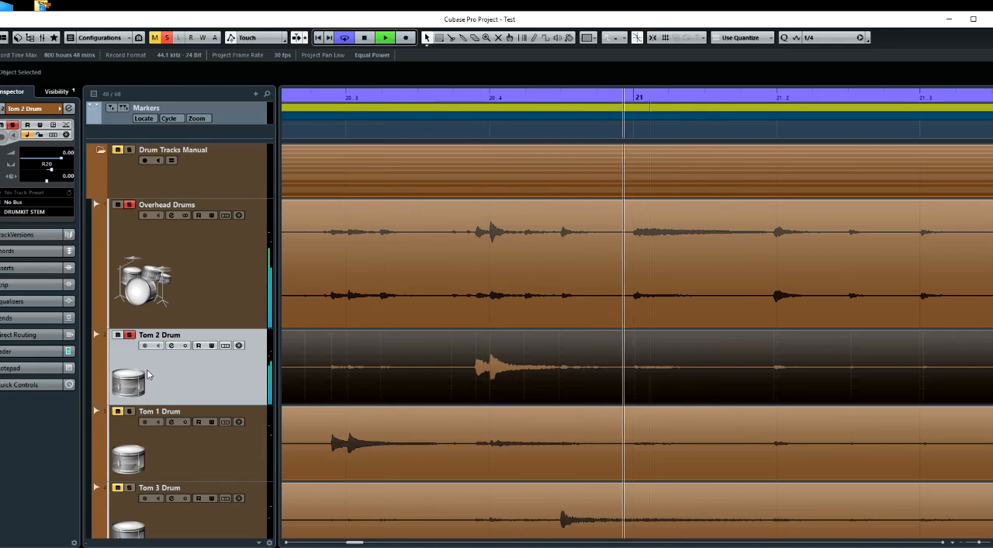
key("space")
key("space")
key("space")
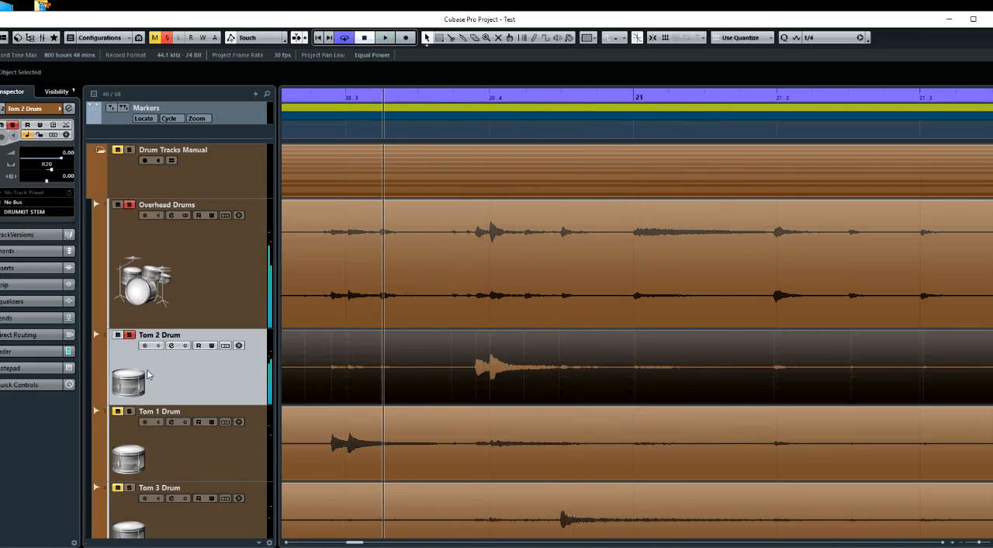
key("space")
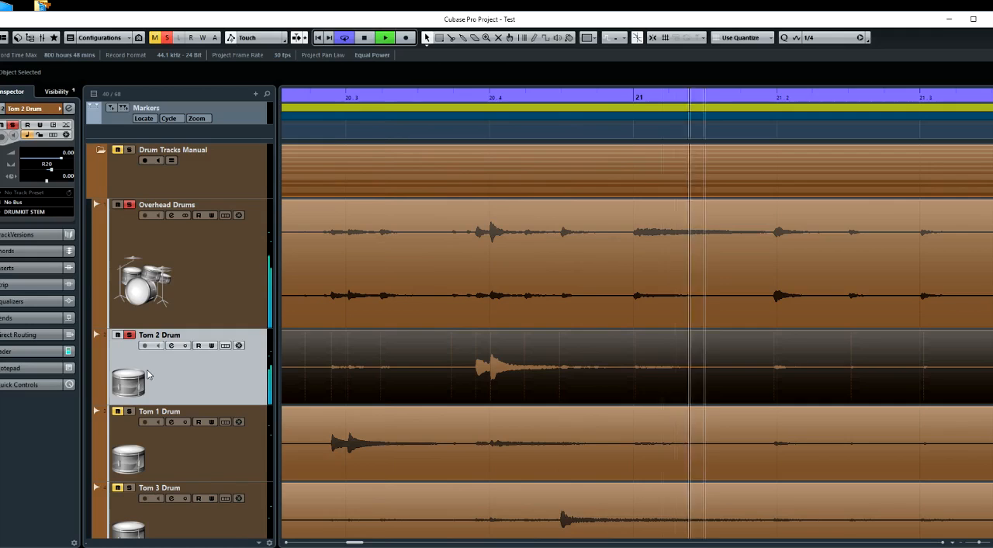
key("space")
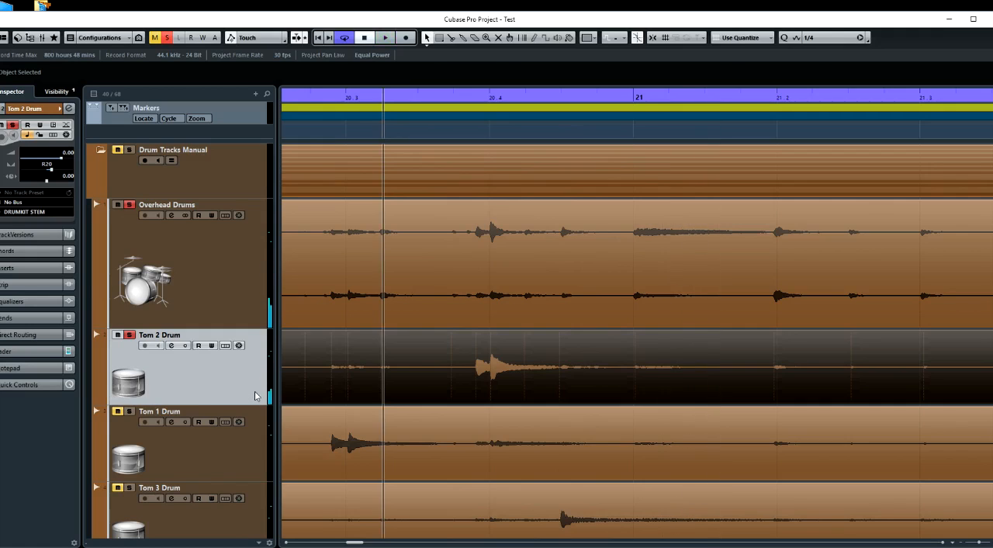
Unsolo Tom 2 and return it below Tom 1, and move Tom 3 directly below Overhead Drums and solo it
scroll(371, 390, "left", 5)
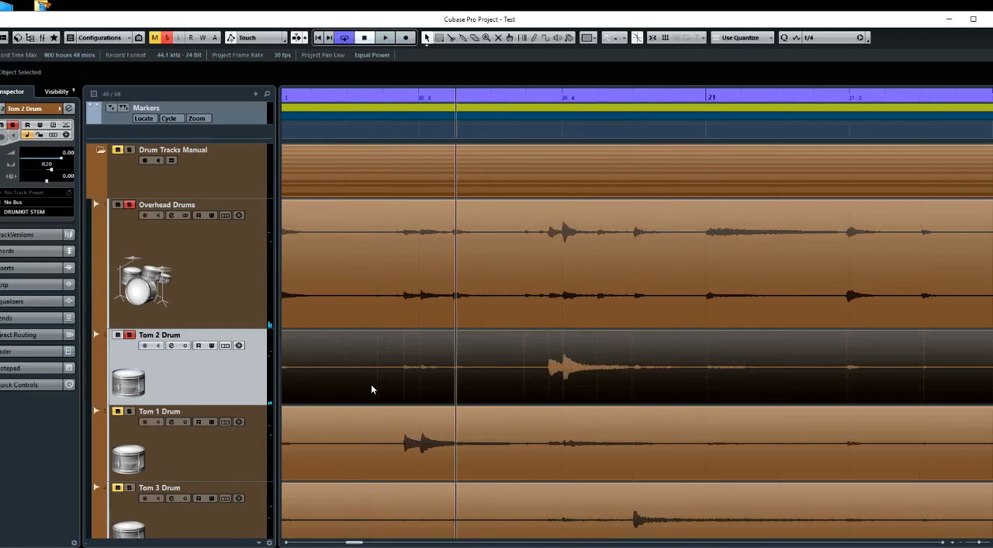
left_click(131, 335)
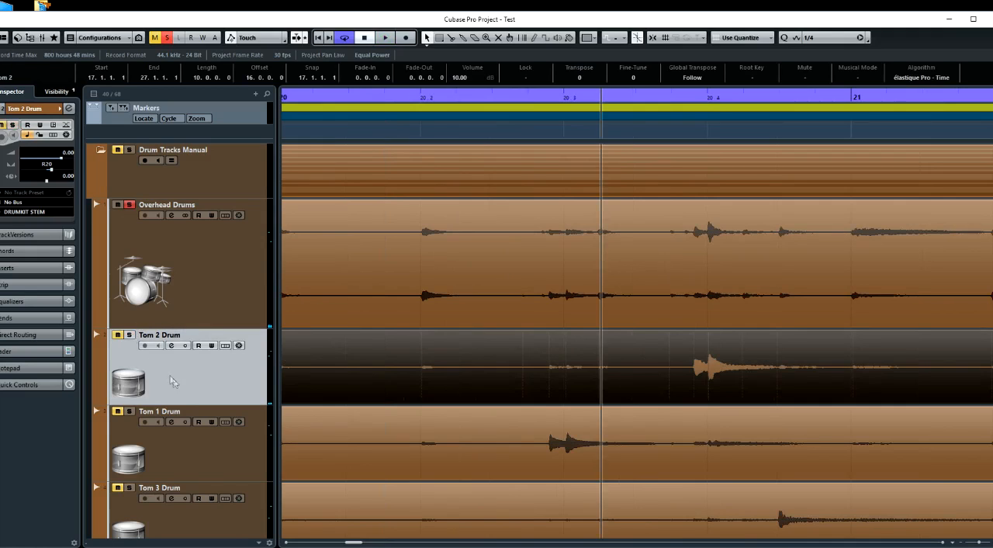
left_click_drag(185, 397, 176, 449)
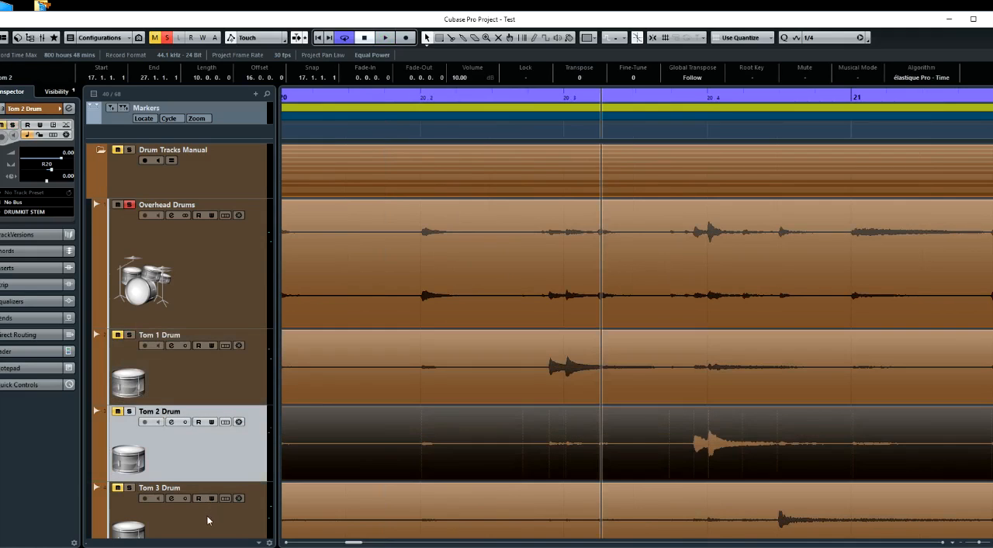
left_click_drag(208, 522, 138, 336)
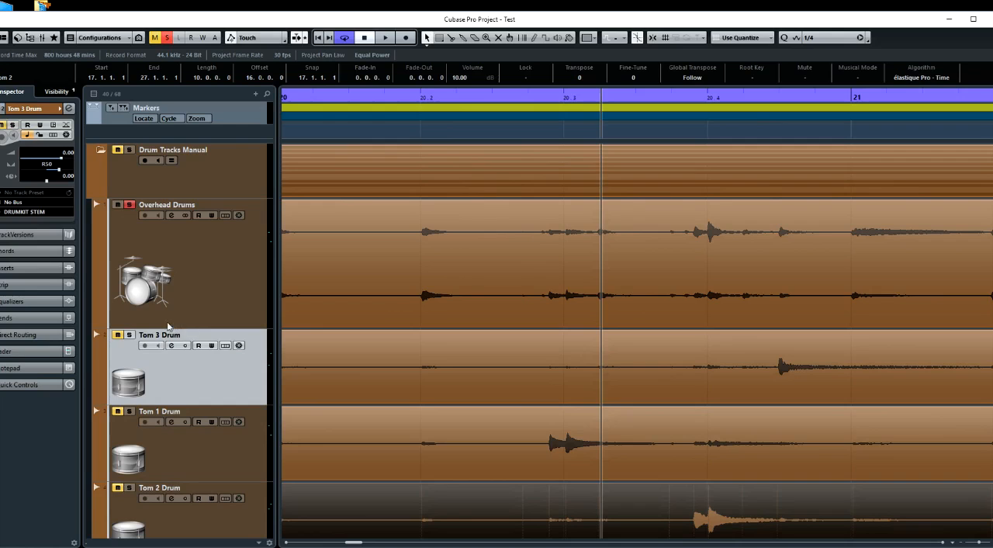
left_click(130, 335)
Place the project cursor exactly at the onset of the Overhead Drums hit that matches Tom 3's hit between 20.4 and 21
left_click(783, 138)
scroll(770, 322, "up", 7)
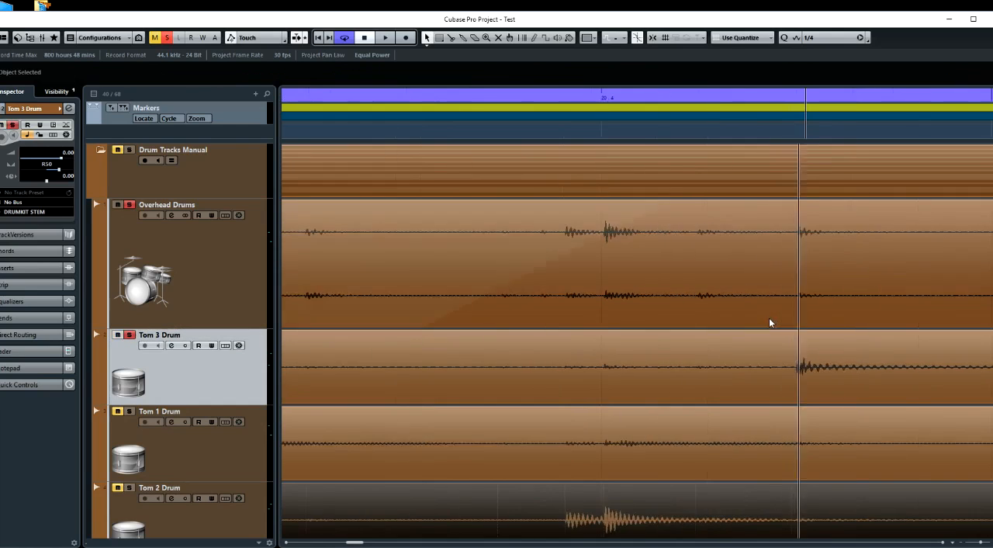
scroll(770, 322, "right", 4)
left_click(540, 127)
scroll(578, 152, "up", 3)
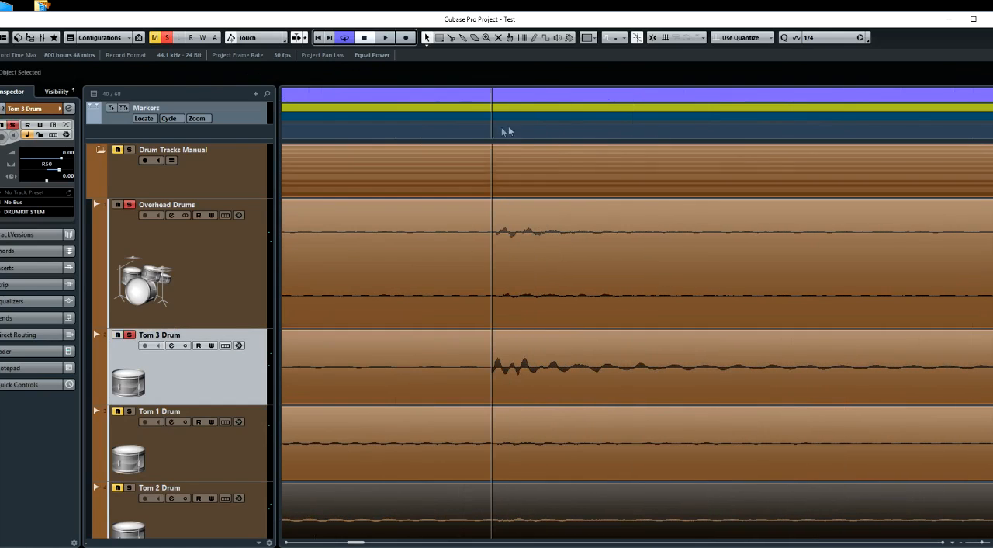
scroll(506, 226, "up", 2)
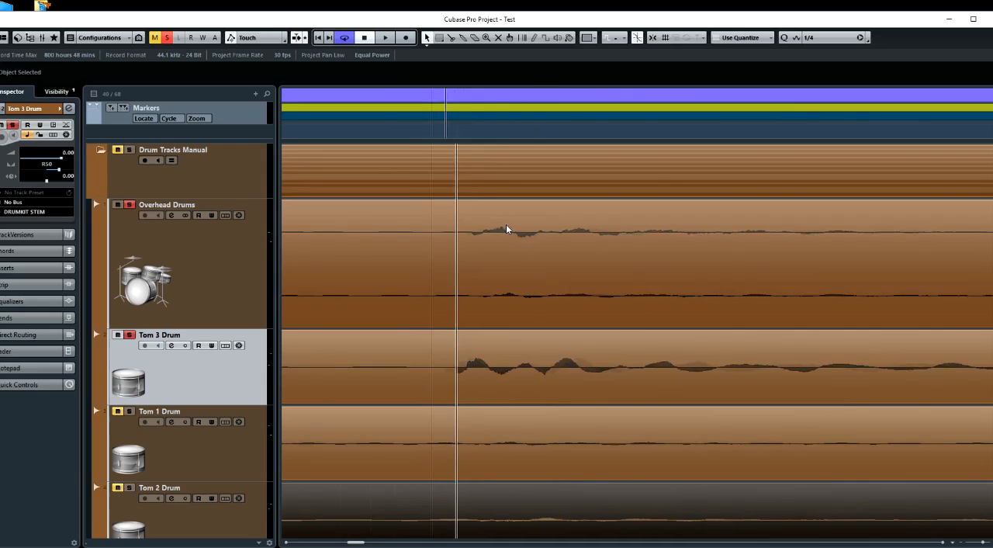
left_click(460, 137)
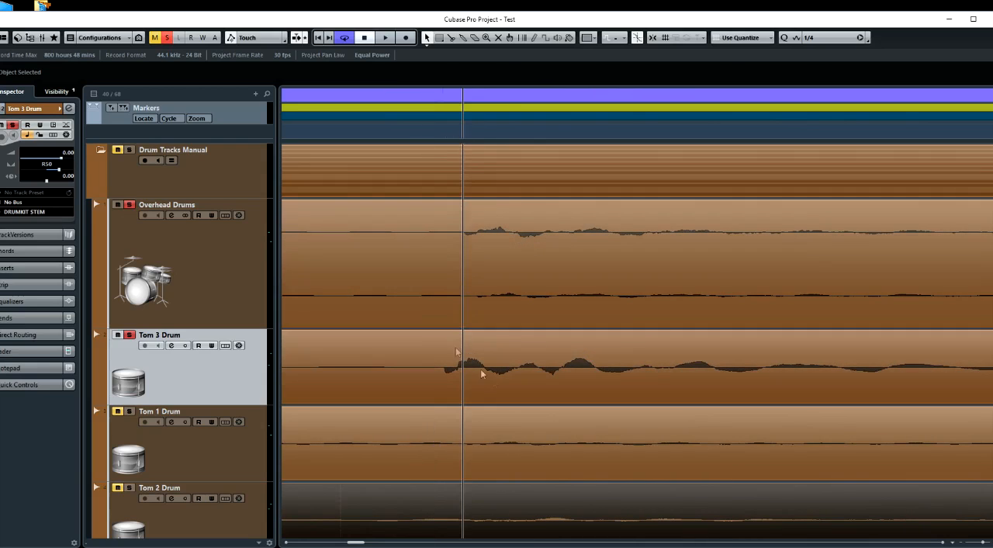
Shift the Tom 3 event slightly later so its hit between 20.4 and 21 lines up with the Overhead Drums onset
left_click_drag(481, 380, 500, 379)
key("h")
key("h")
key("h")
key("h")
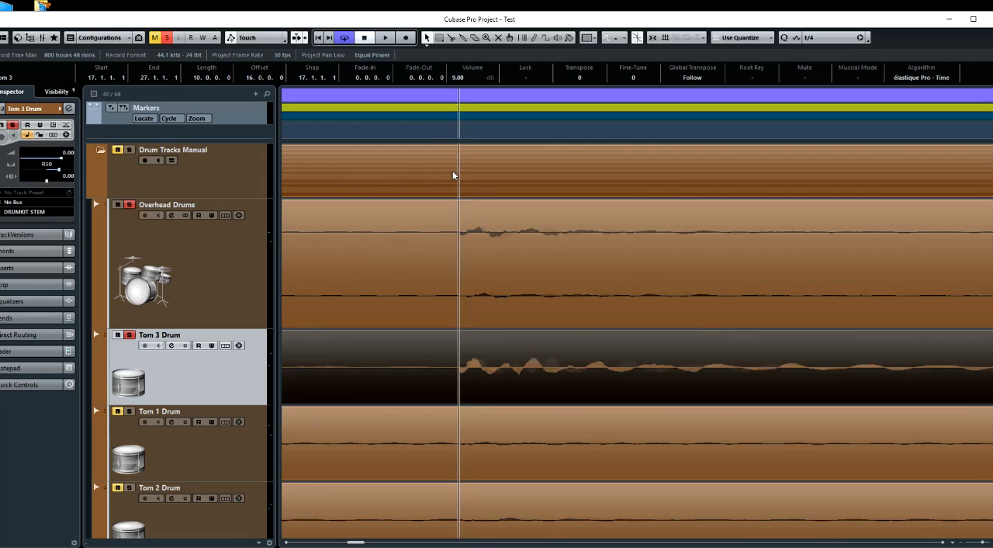
key("h")
key("h")
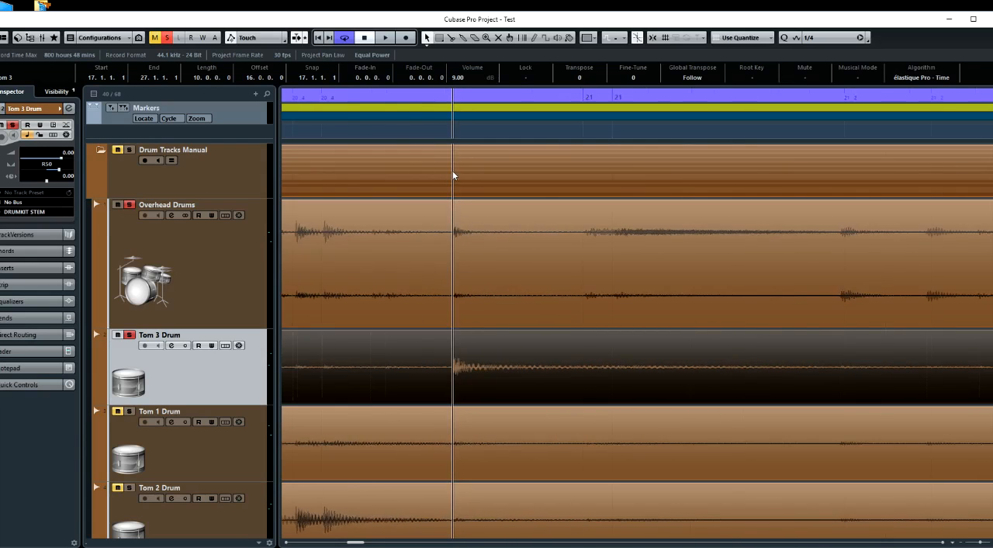
Play the soloed Tom 3 and Overhead Drums repeatedly from just before 20.4 to audition the aligned hit
left_click(319, 138)
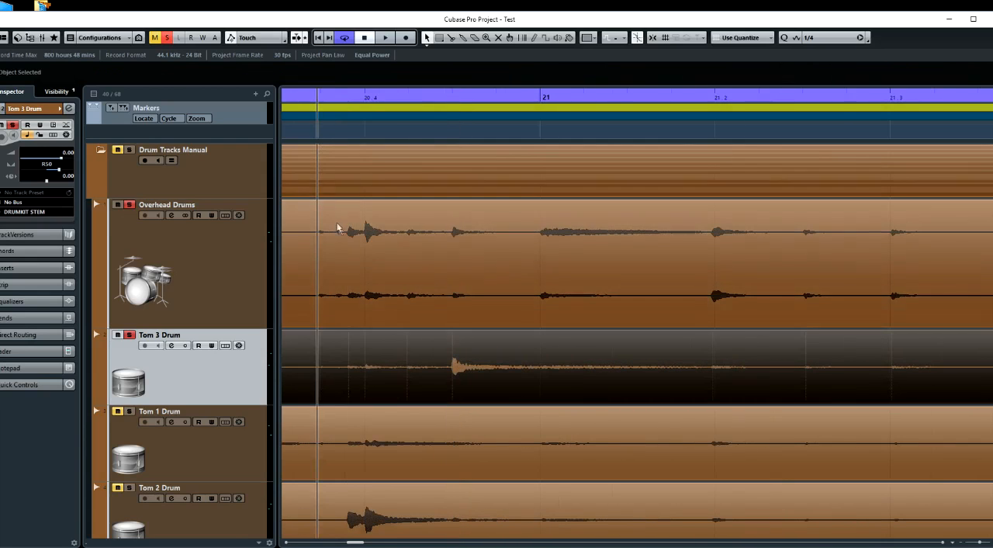
key("space")
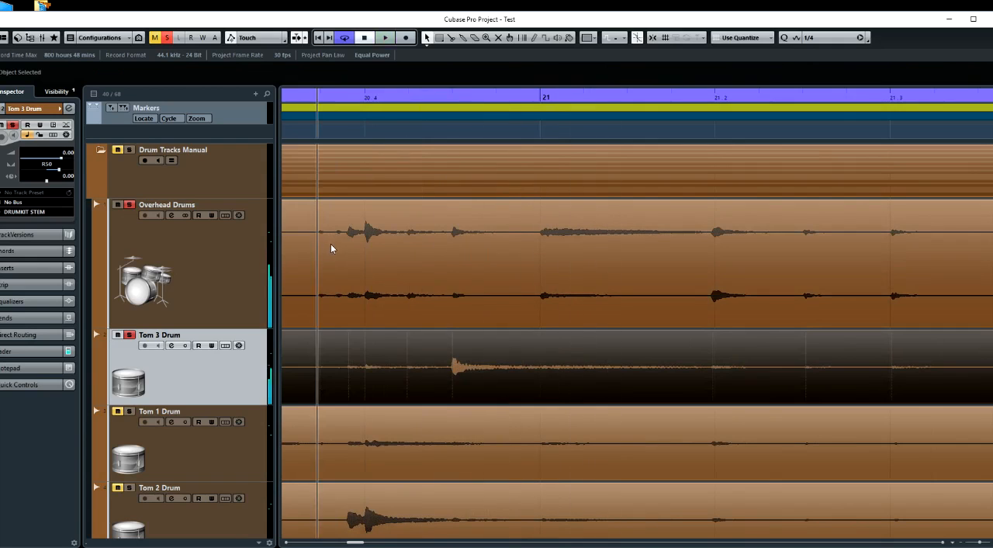
key("space")
key("space")
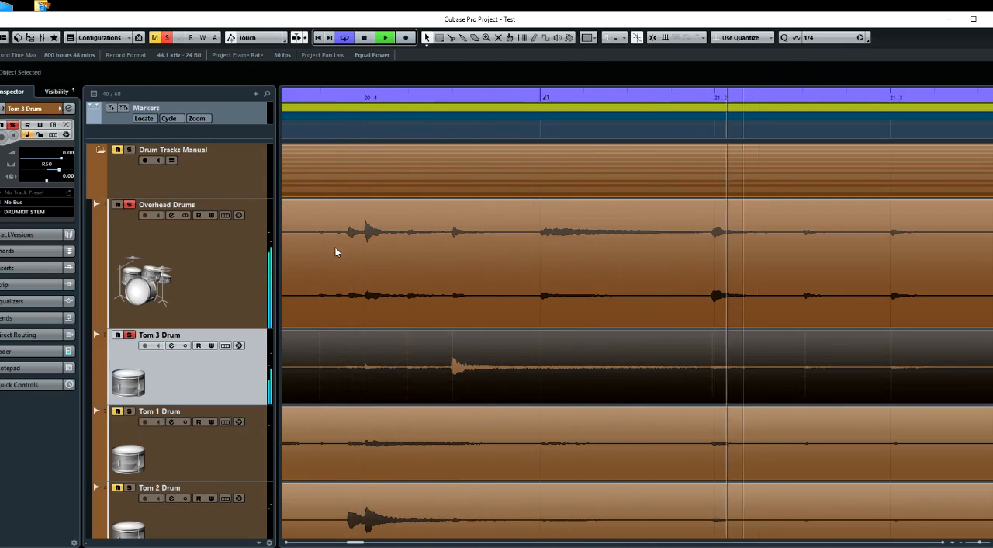
key("space")
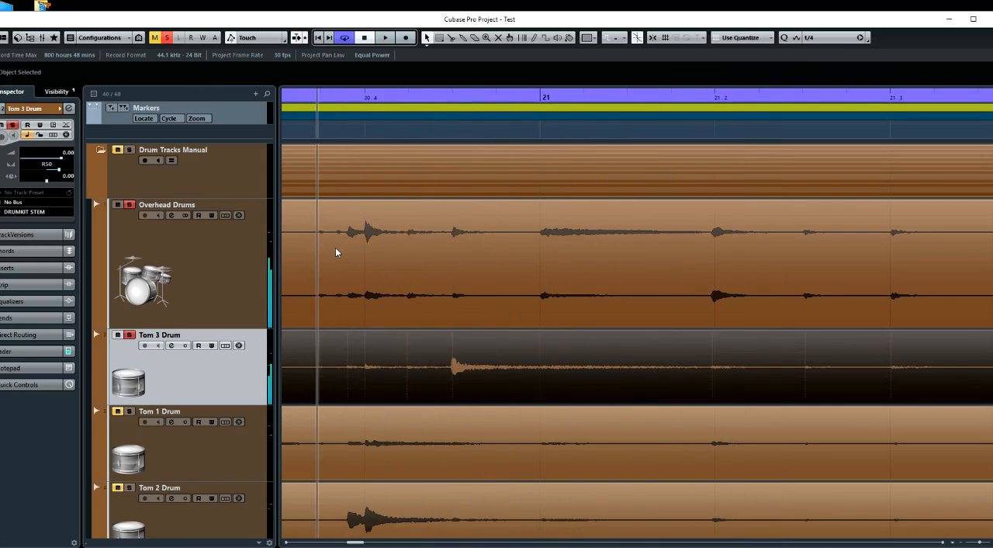
key("space")
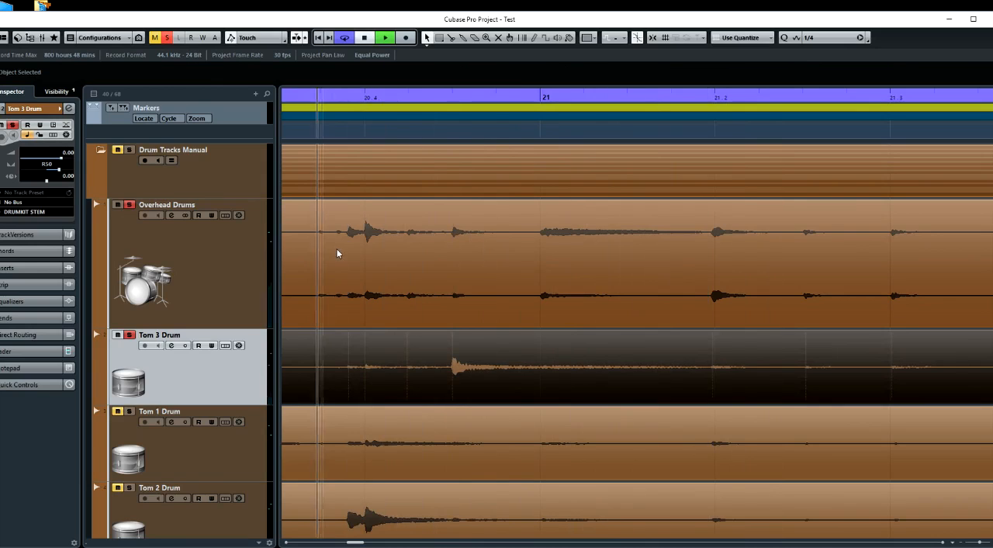
key("space")
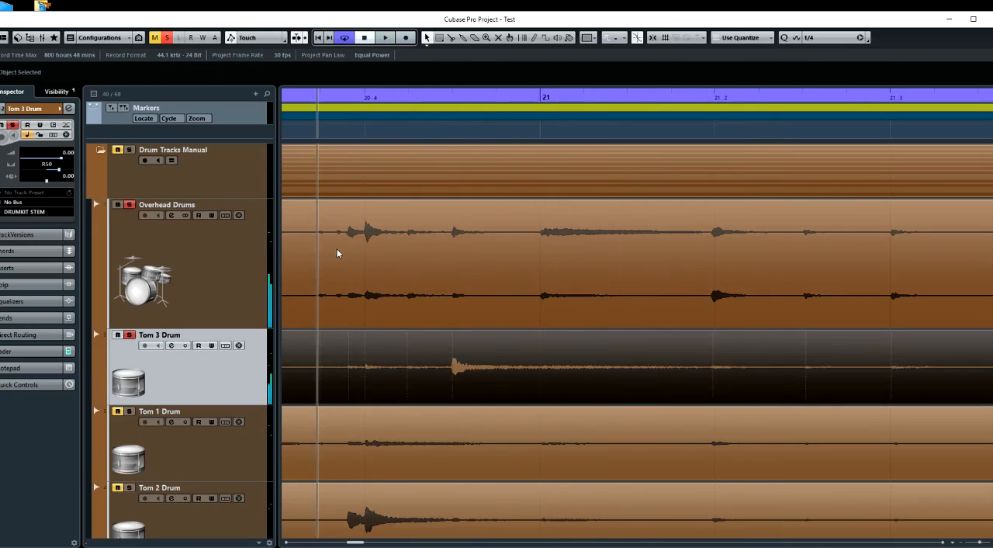
key("space")
key("space")
Unsolo Tom 3 and move its track directly below Tom 2, above Kick In Drum
left_click(130, 335)
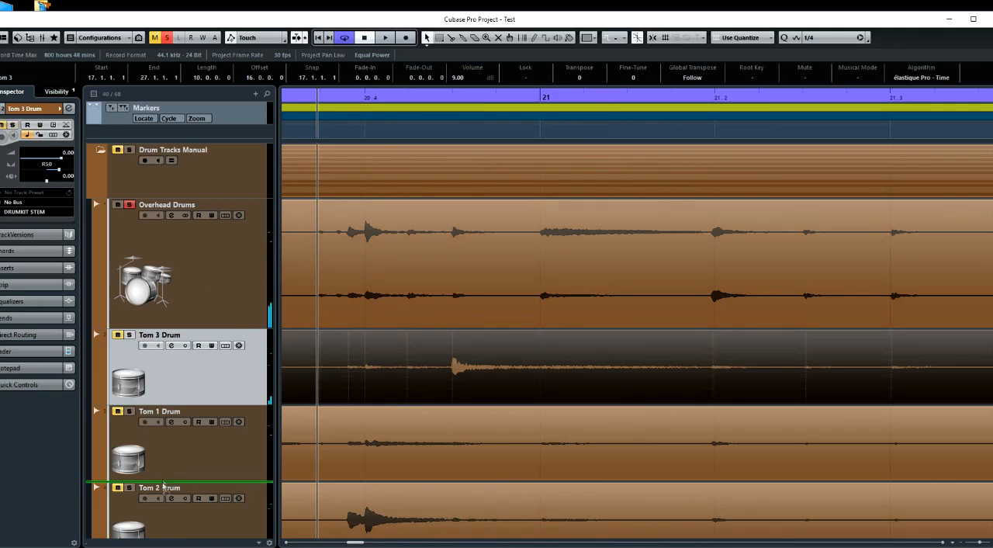
scroll(163, 529, "down", 5)
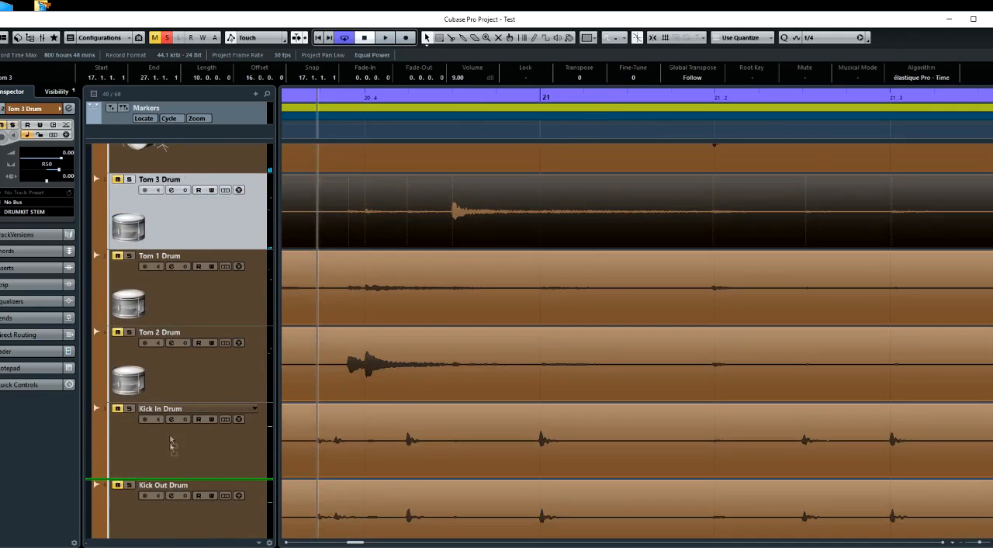
left_click_drag(173, 409, 171, 403)
scroll(174, 356, "up", 3)
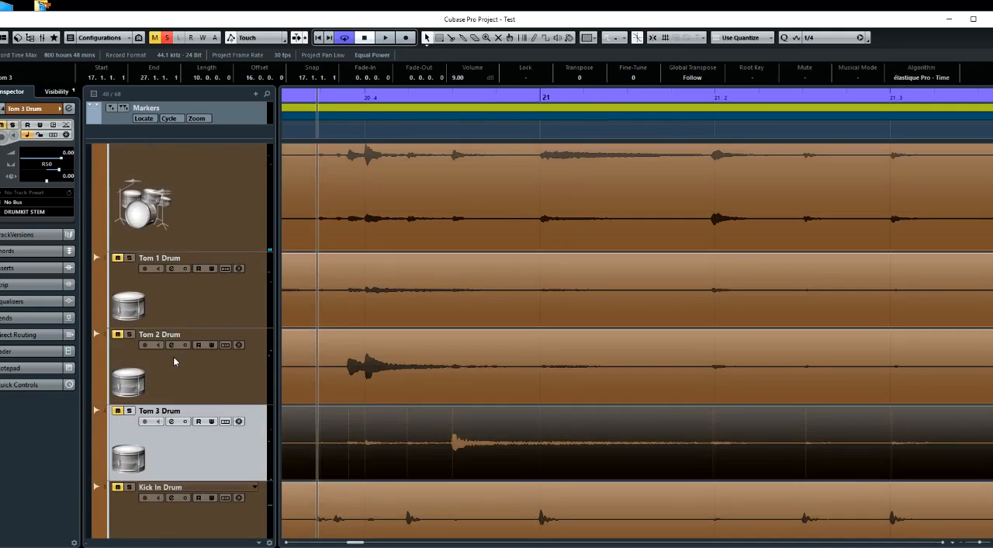
Solo Tom 3, Tom 2 and Tom 1 together with the Overhead Drums
left_click(129, 410)
left_click(129, 334)
left_click(129, 258)
Unsolo Overhead Drums and play the three toms on their own from about 20.2
scroll(193, 255, "up", 3)
scroll(193, 255, "down", 3)
scroll(193, 254, "up", 3)
scroll(489, 295, "down", 3)
scroll(489, 295, "left", 2)
scroll(489, 299, "down", 1)
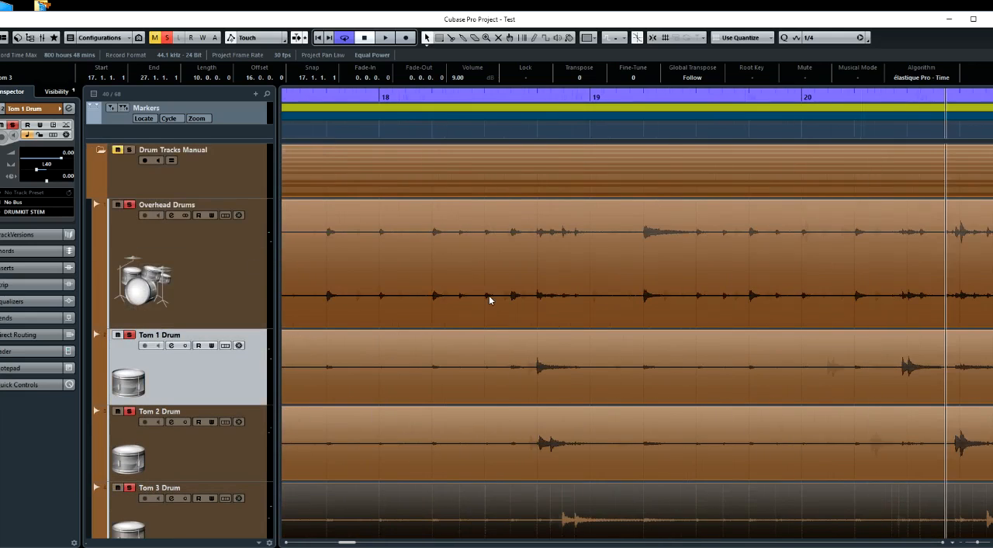
scroll(489, 299, "down", 3)
scroll(489, 299, "down", 2)
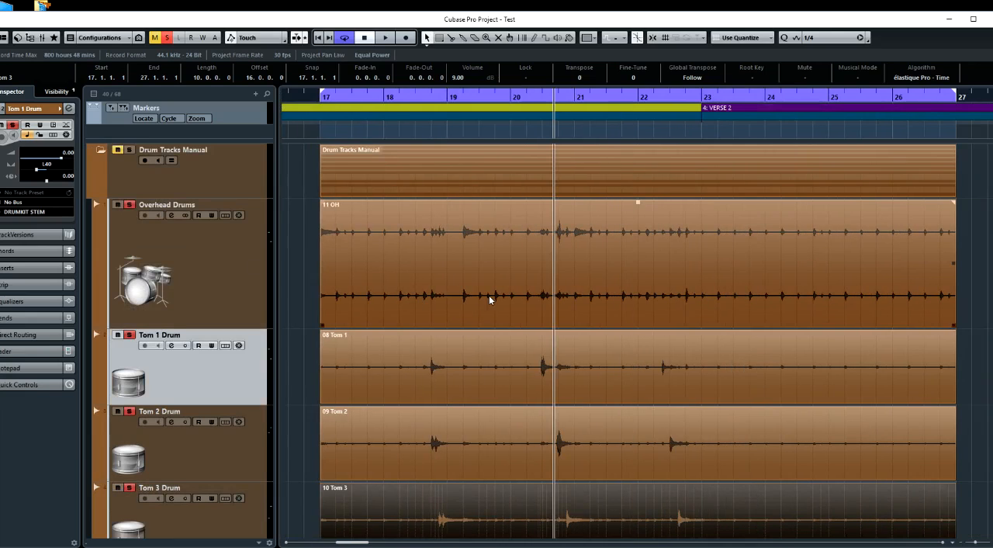
scroll(473, 325, "down", 2)
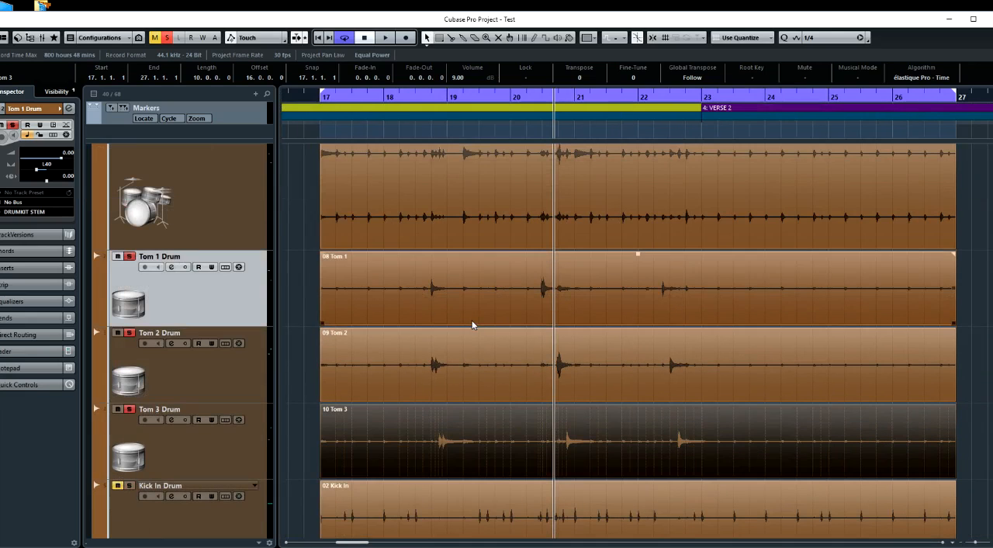
left_click(527, 133)
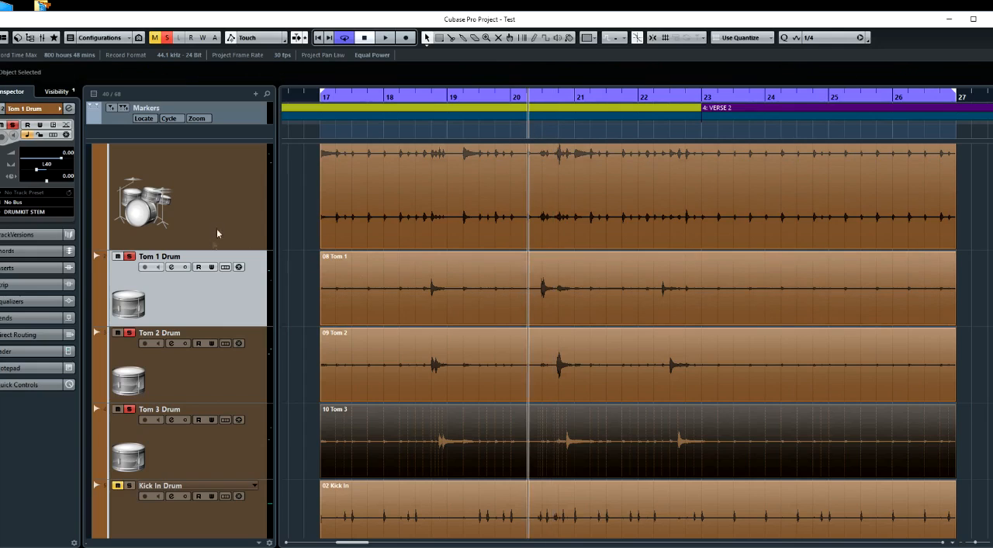
scroll(214, 245, "up", 2)
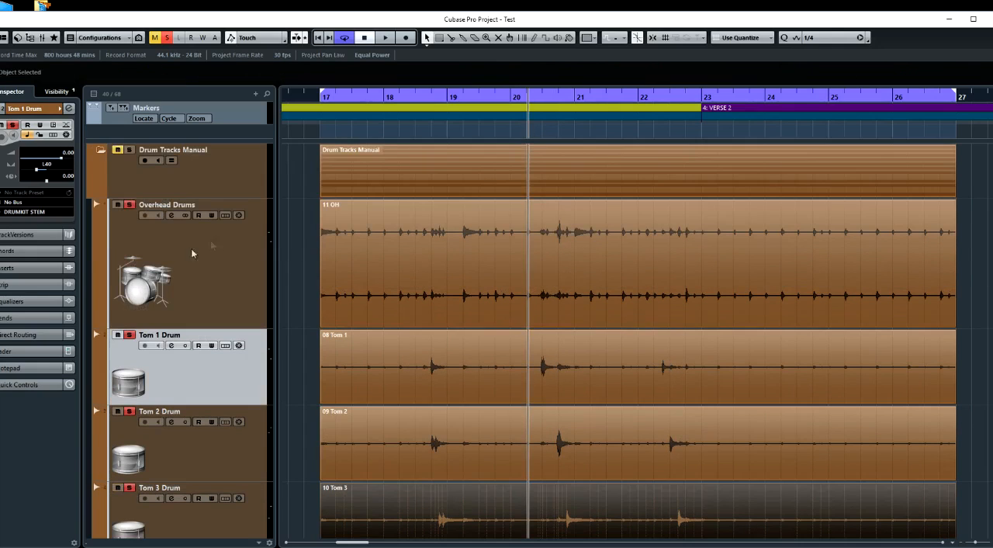
left_click(130, 206)
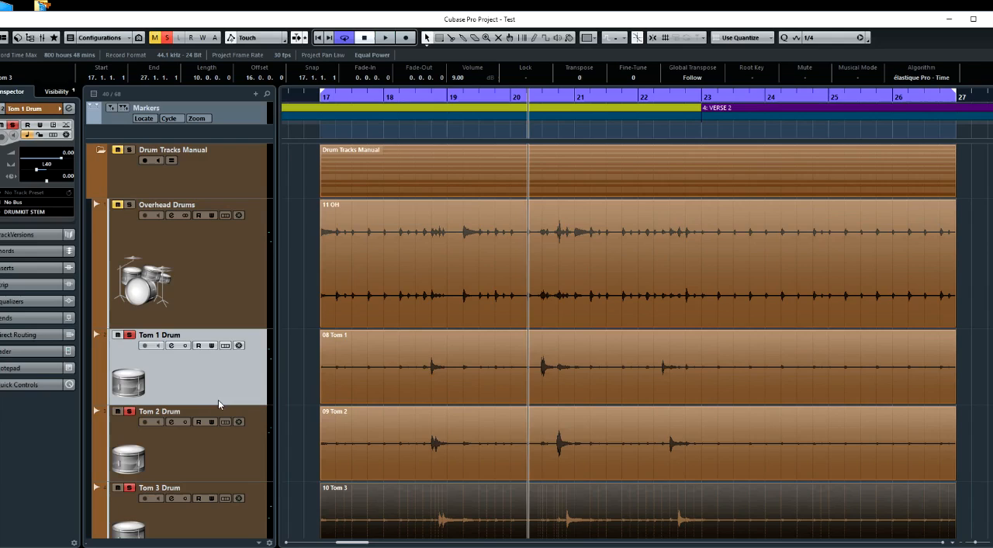
key("space")
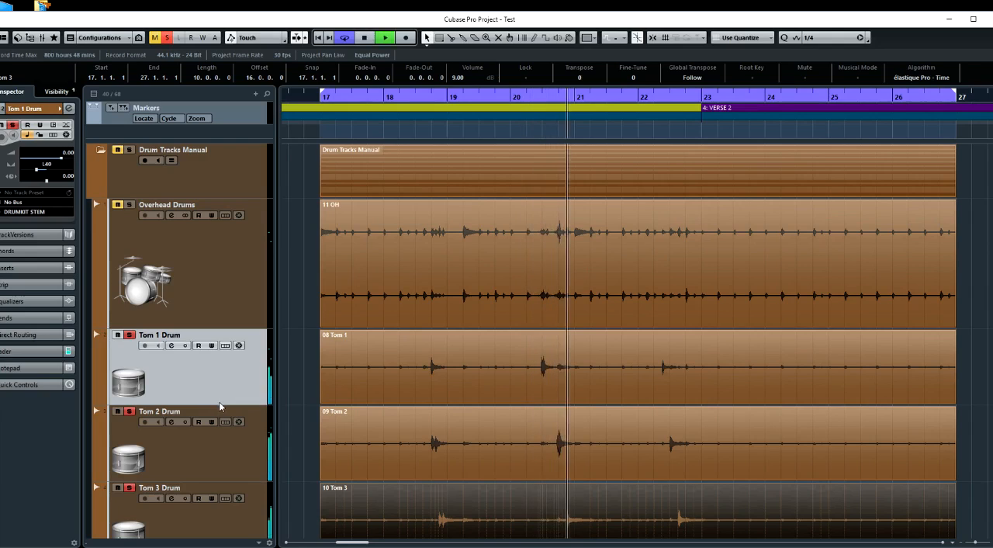
key("space")
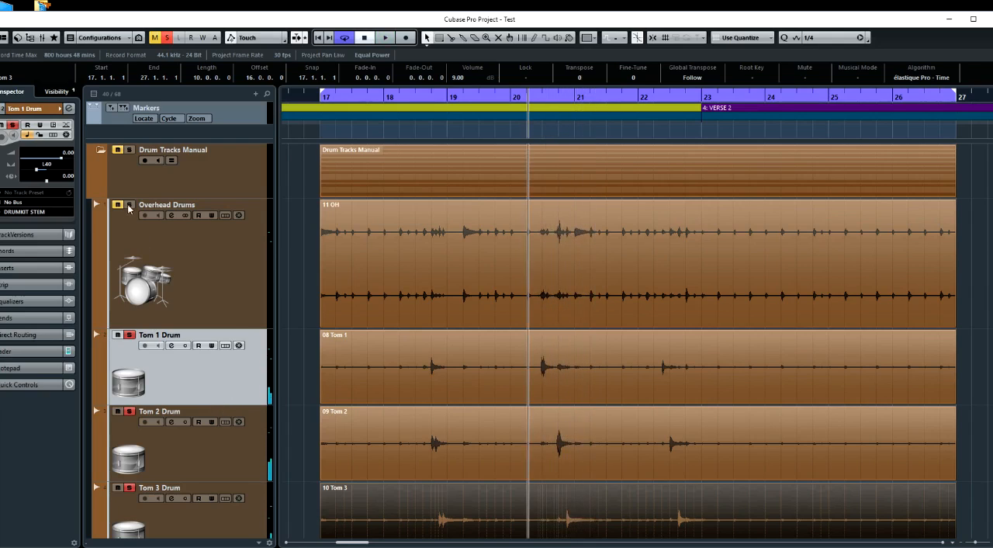
Solo Overhead Drums again and play it with all three toms from the same position
left_click(130, 207)
key("space")
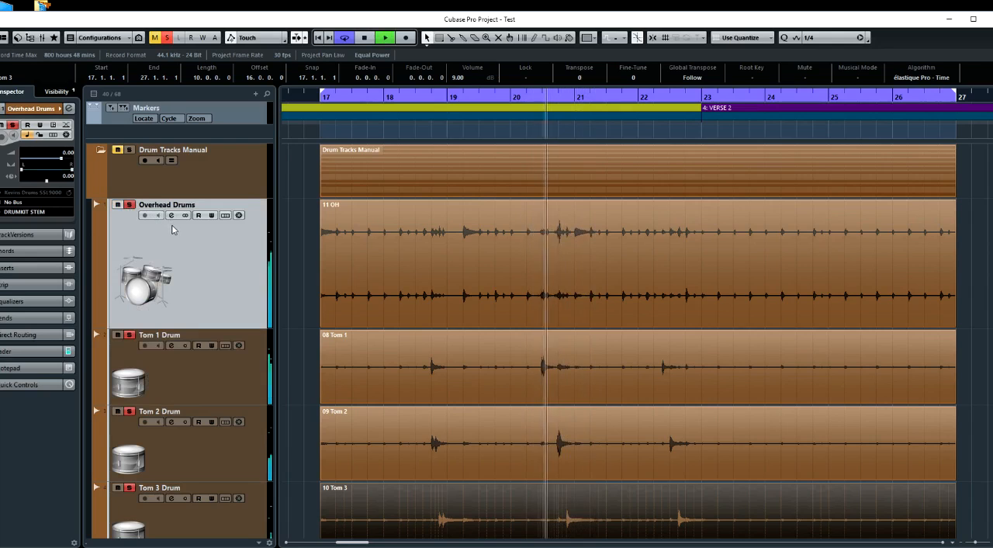
key("space")
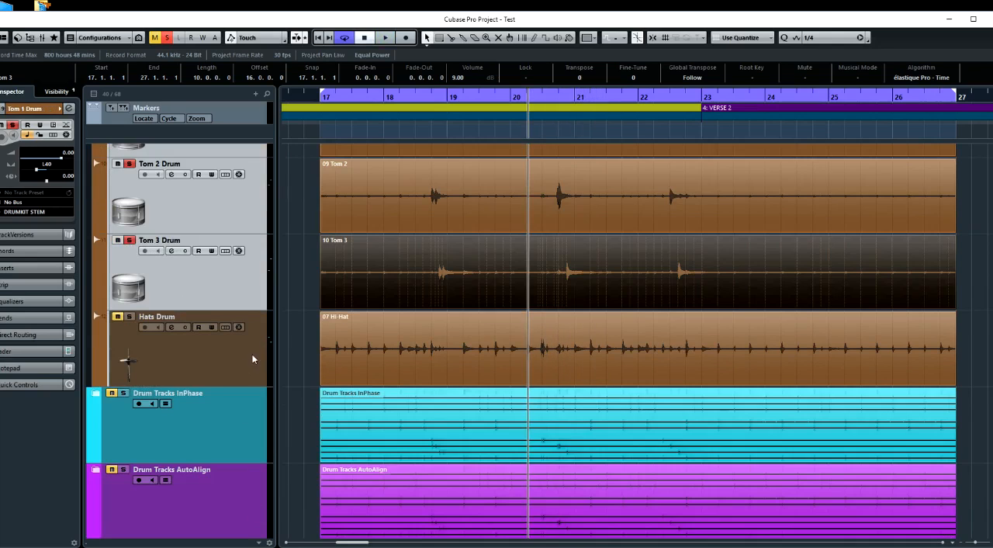
Move the Tom 1, Tom 2 and Tom 3 tracks directly above Hats Drum and select the Hats Drum track
left_click(253, 358)
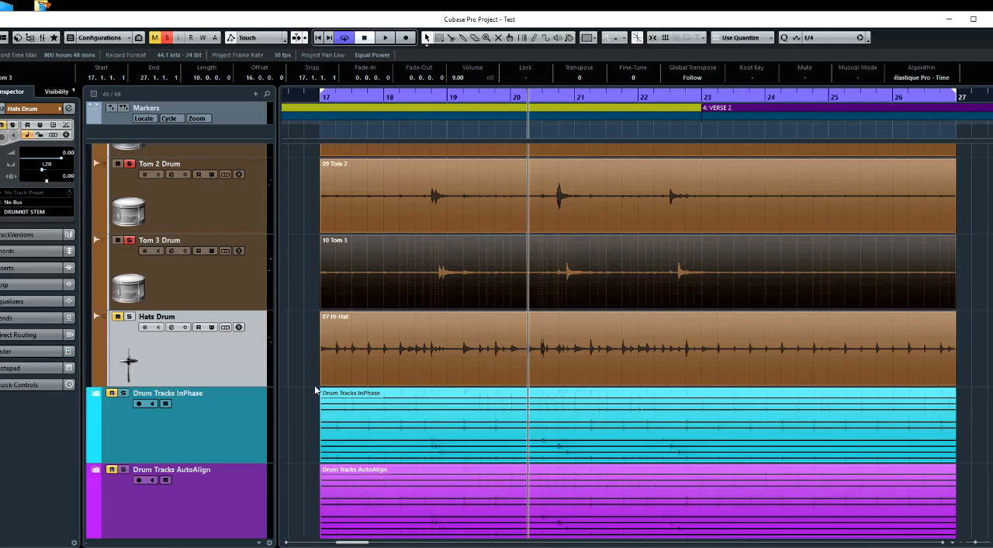
scroll(314, 385, "up", 2)
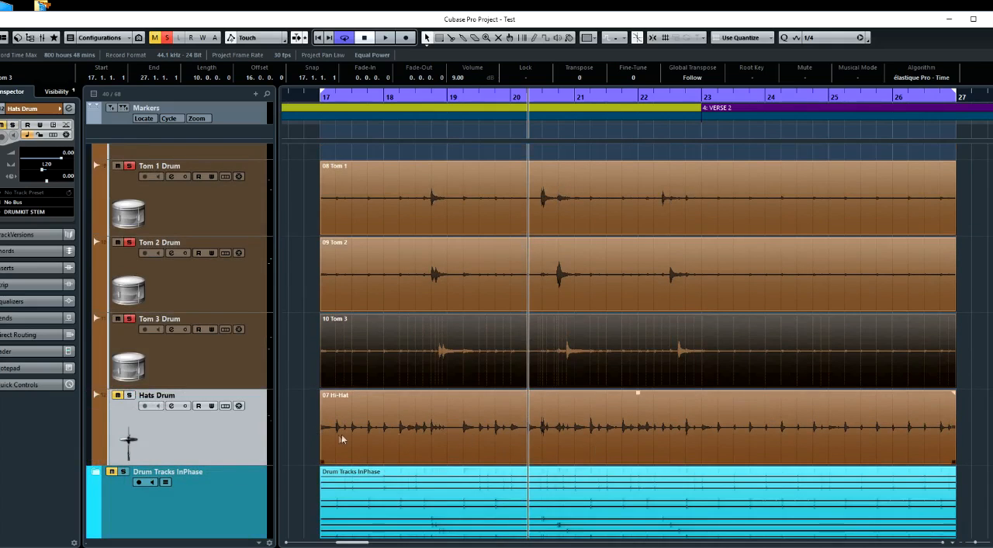
Move the Hats Drum track directly below Overhead Drums and solo both tracks
left_click_drag(256, 439, 222, 288)
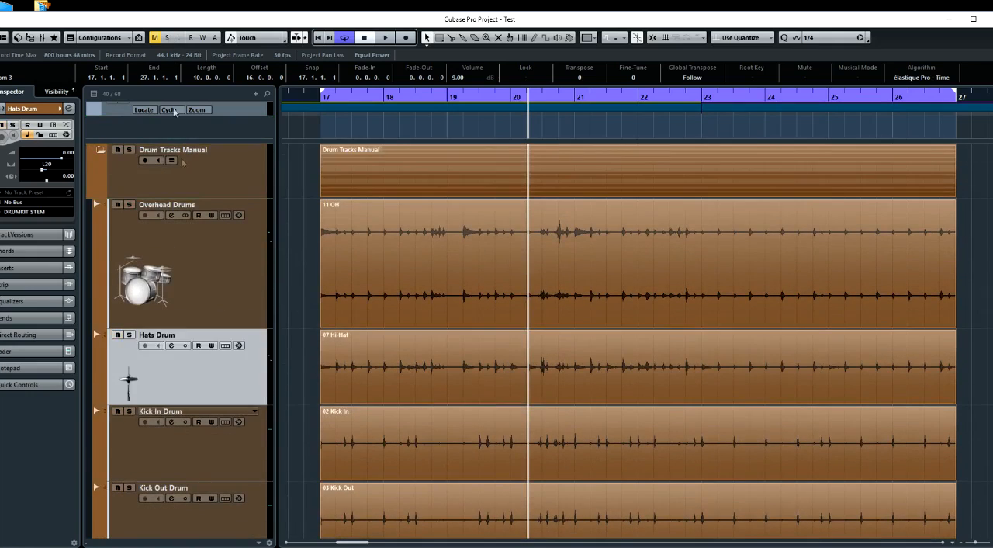
left_click(130, 205)
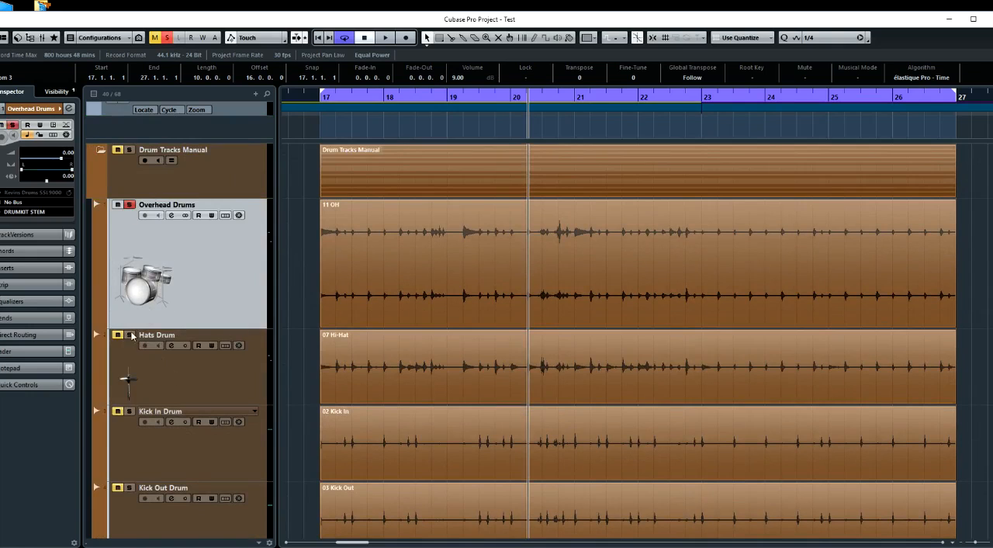
left_click(131, 335)
Unsolo Overhead Drums and play Hats Drum alone from just before the second beat of bar 19
scroll(500, 379, "up", 1)
scroll(500, 380, "up", 1)
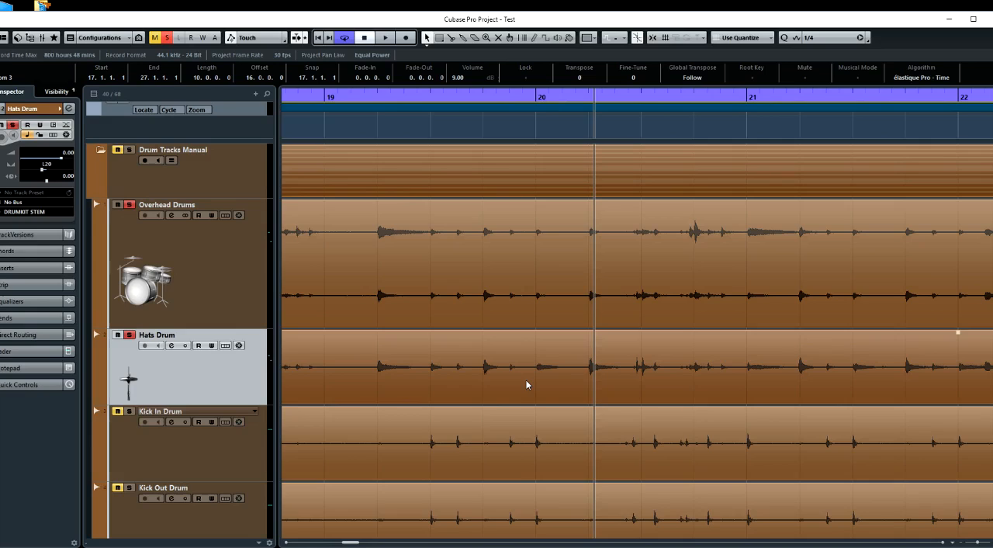
left_click(365, 128)
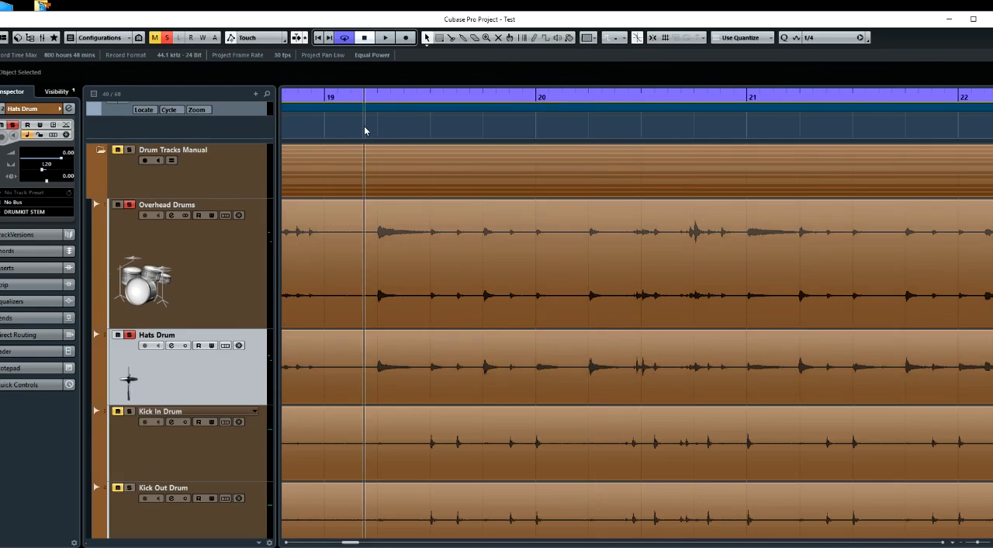
left_click(129, 205)
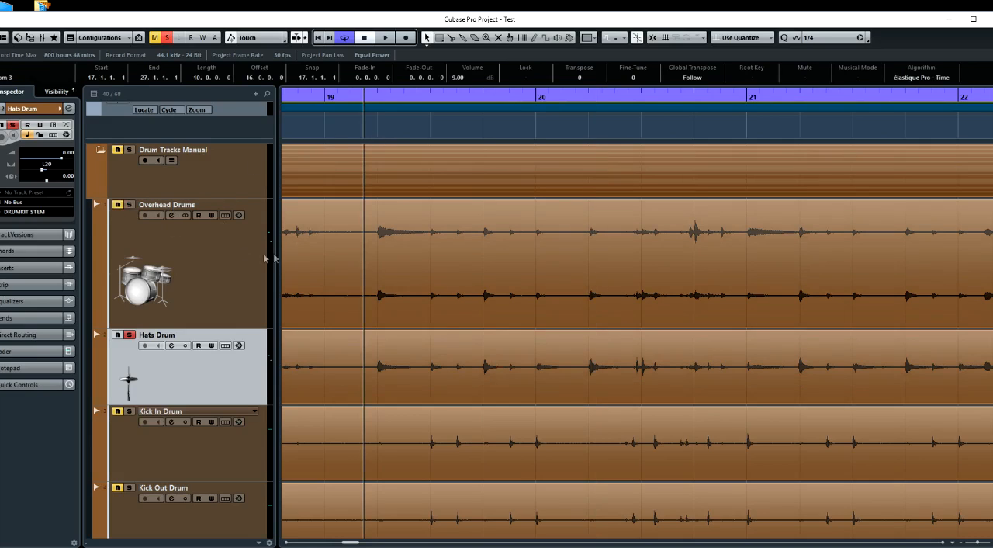
key("space")
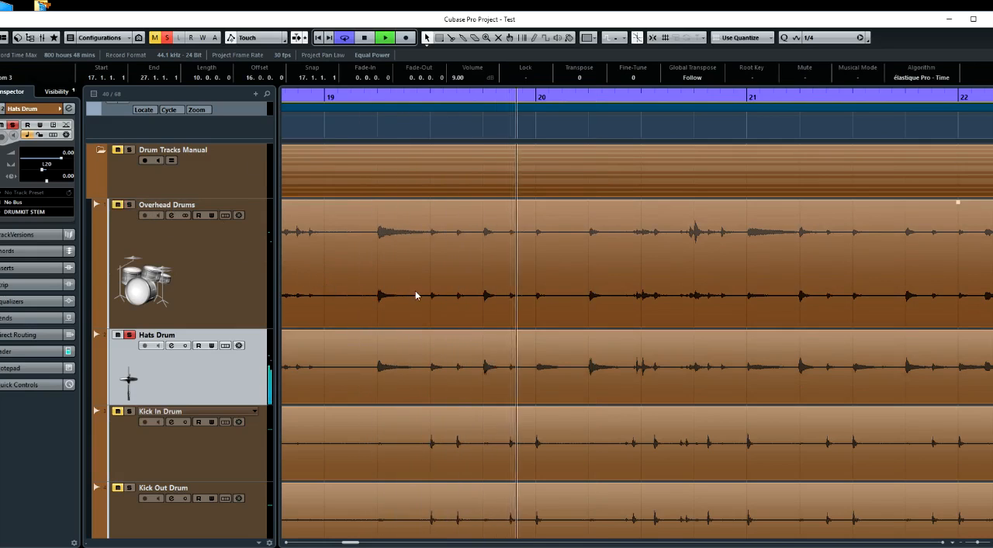
key("space")
Play the soloed Hats Drum from just before bar 20 and compare its waveform there with the overheads
left_click(534, 138)
key("space")
key("space")
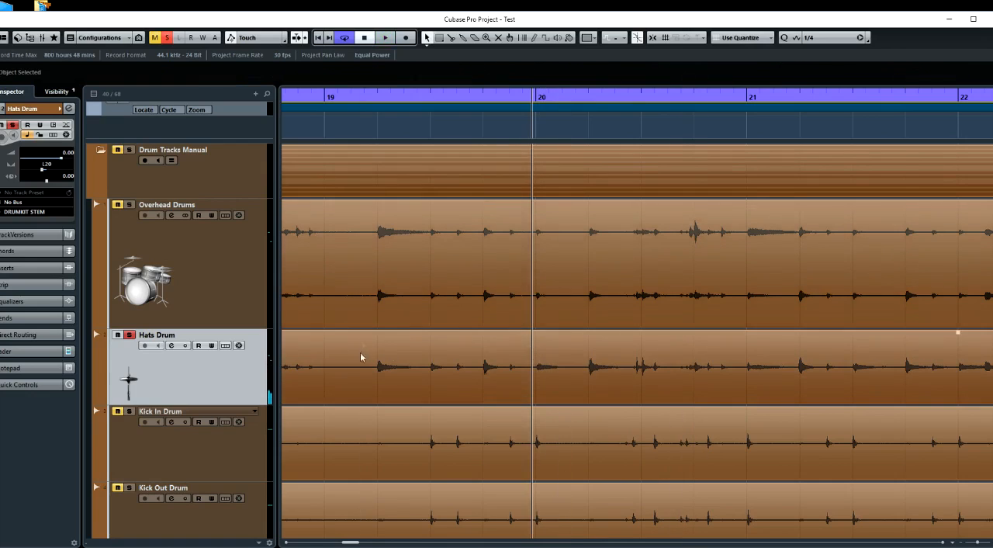
scroll(538, 311, "up", 5)
scroll(537, 311, "up", 4)
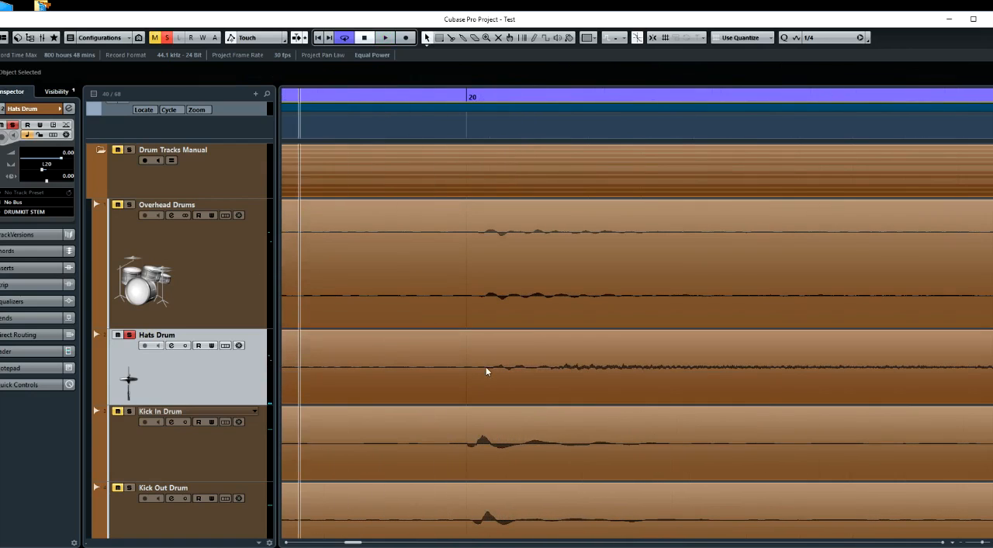
scroll(486, 373, "up", 1)
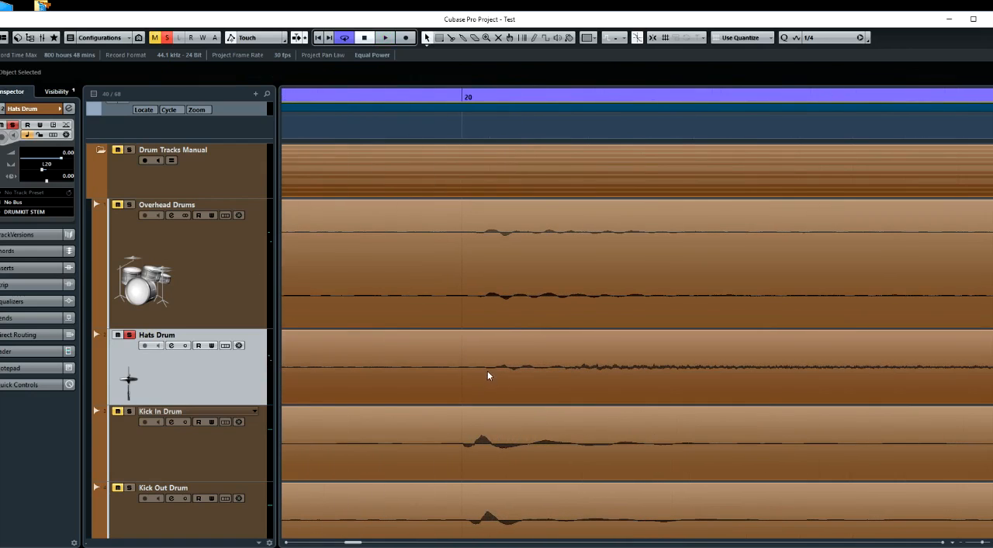
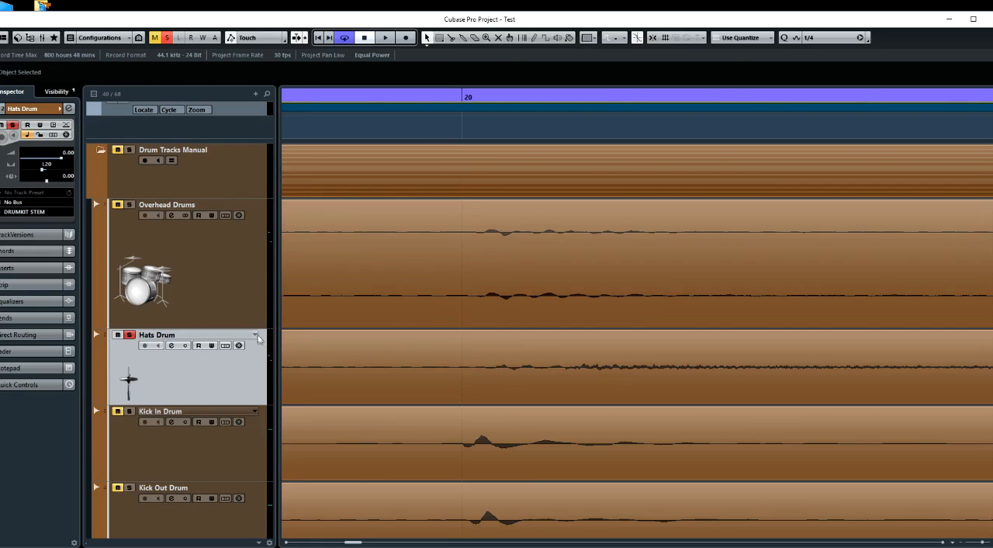
Play the soloed Hats Drum from the second beat of bar 20
left_click(479, 132)
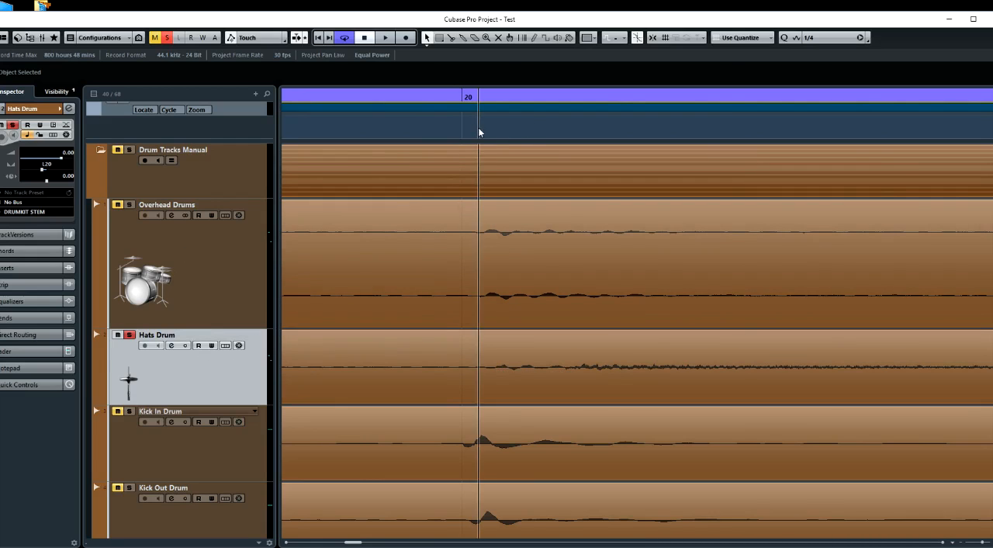
left_click(476, 130)
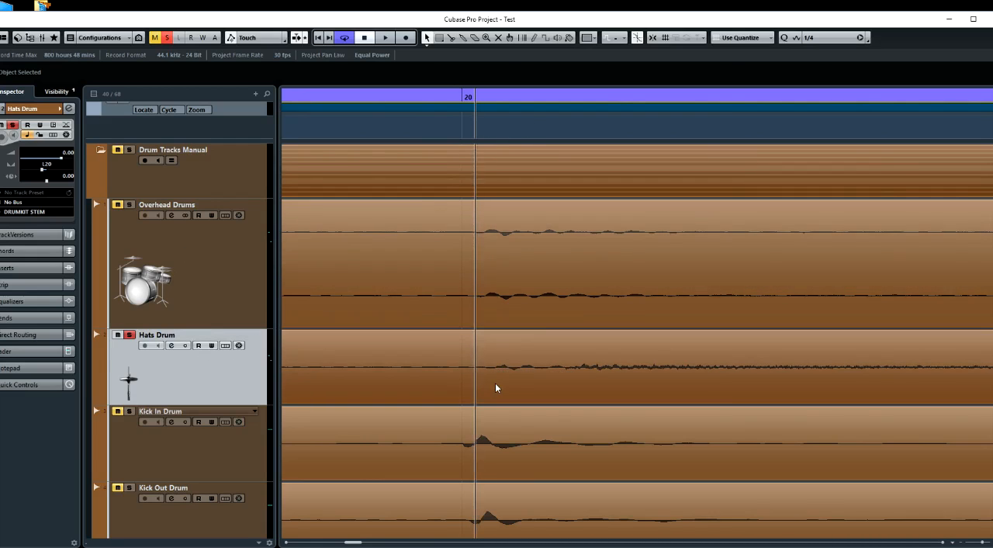
scroll(498, 380, "down", 8)
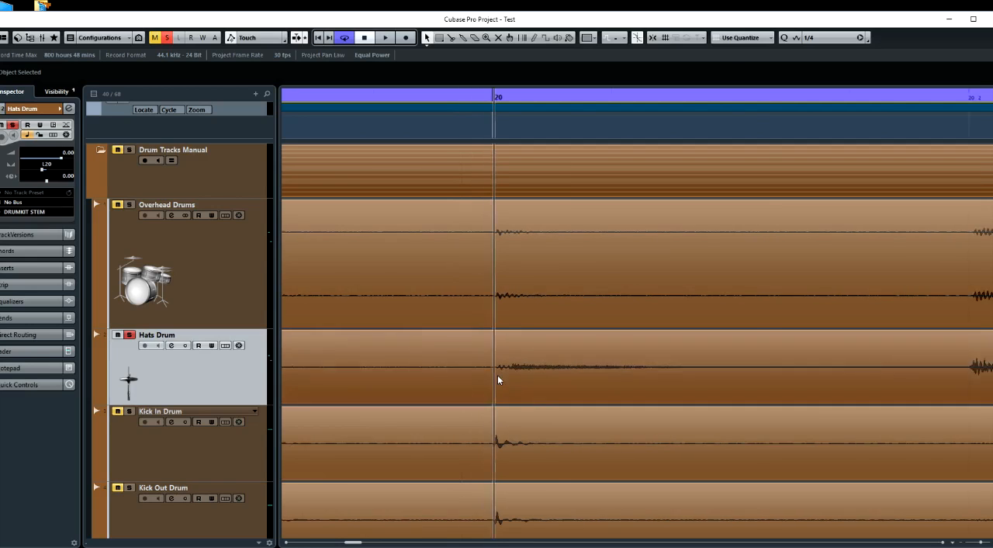
scroll(497, 375, "right", 3)
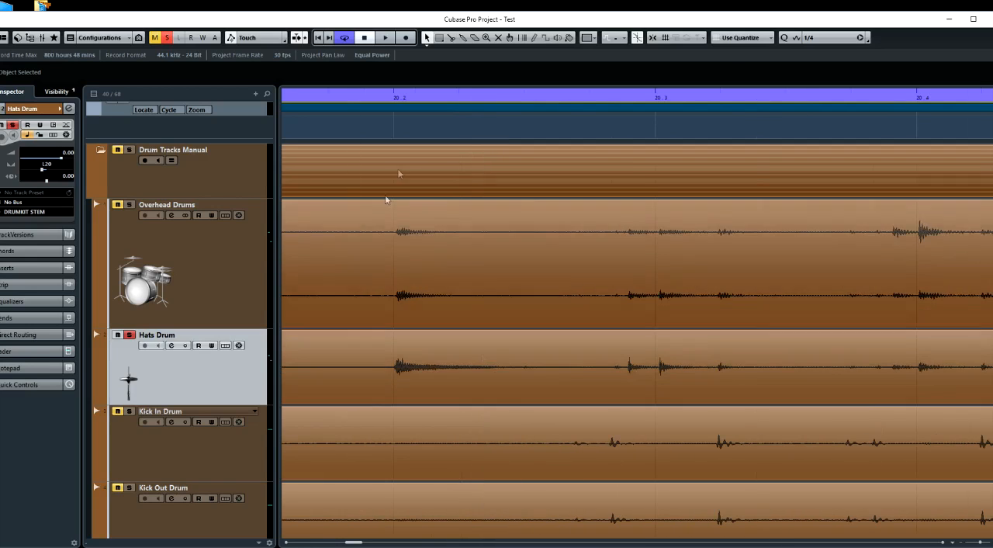
left_click(393, 135)
scroll(409, 176, "up", 6)
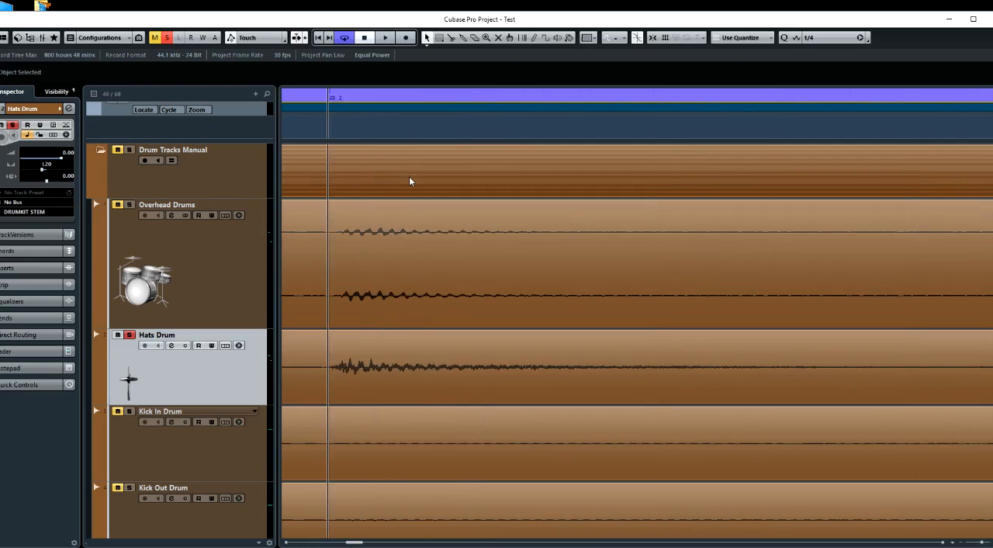
key("space")
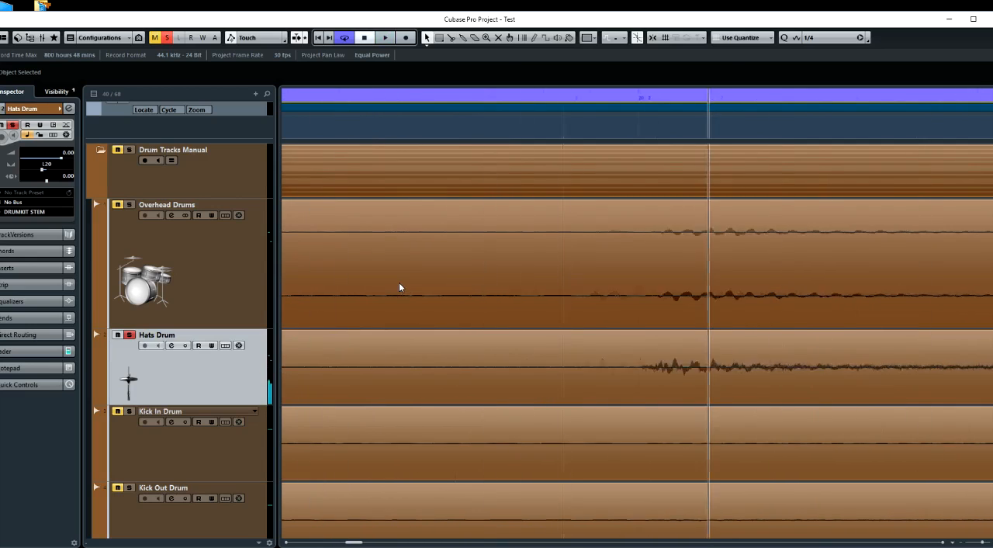
scroll(400, 286, "right", 1)
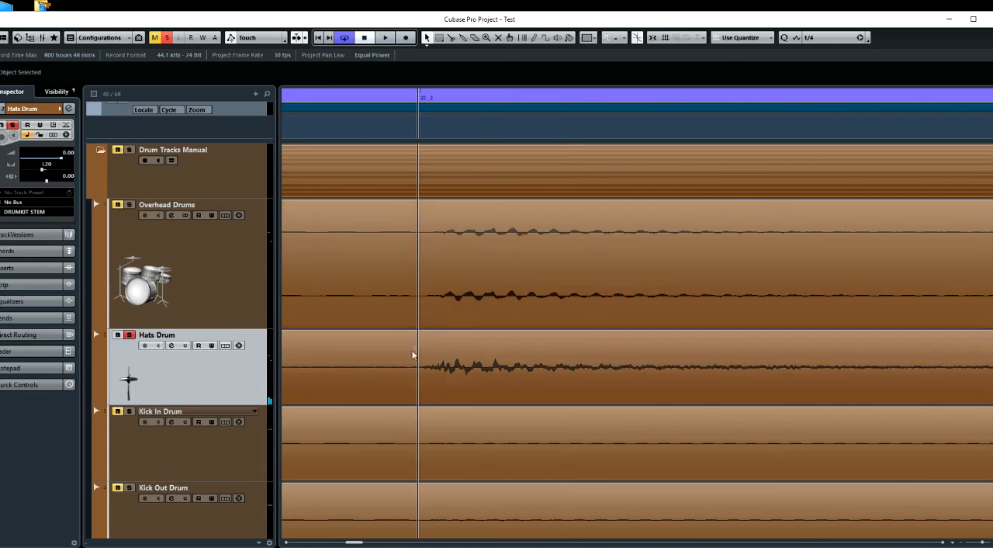
key("space")
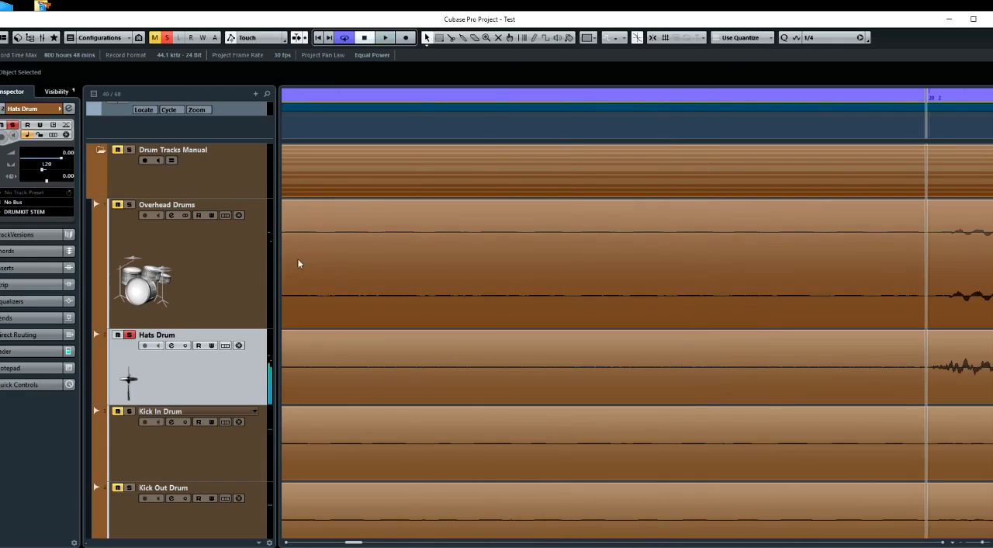
Solo Overhead Drums instead of Hats Drum and play the overheads from the second beat of bar 20
left_click(130, 204)
key("space")
key("space")
key("space")
key("space")
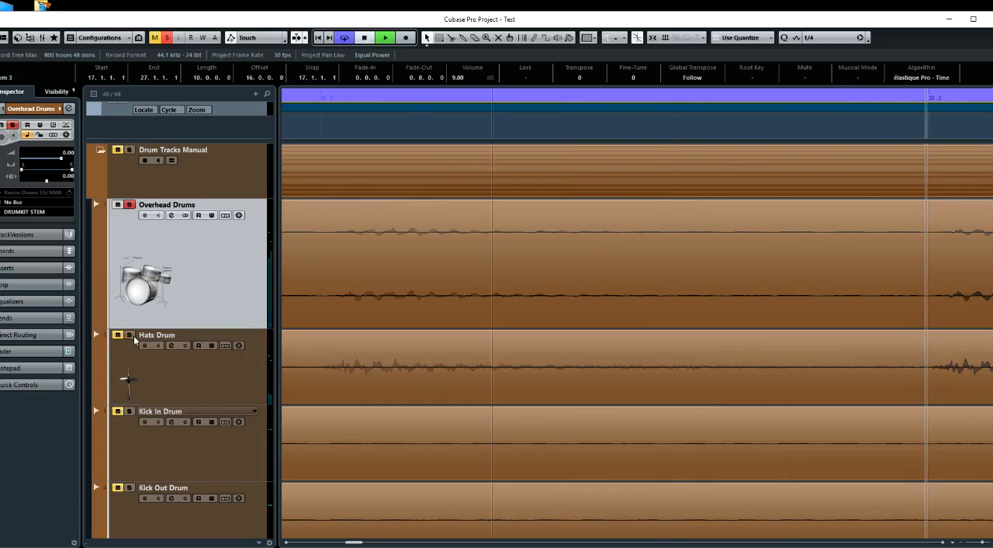
key("space")
key("space")
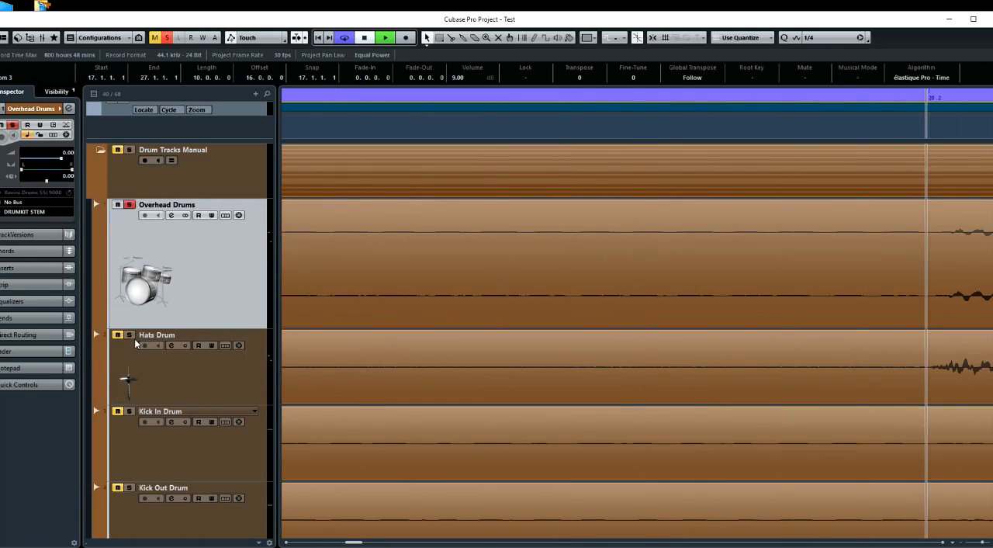
Play the soloed Overhead Drums from between the third and fourth beats of bar 19
scroll(303, 345, "down", 8)
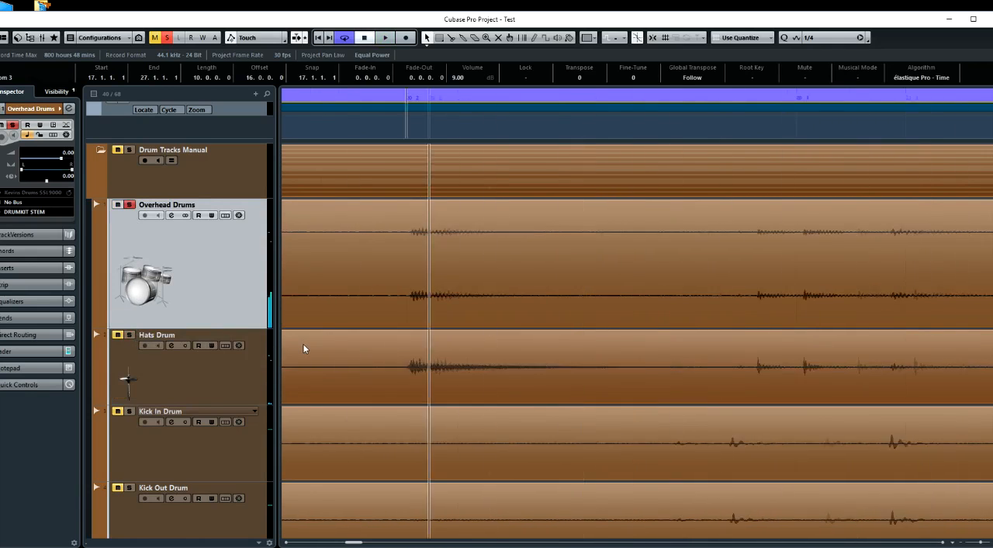
scroll(304, 345, "down", 1)
scroll(303, 343, "down", 2)
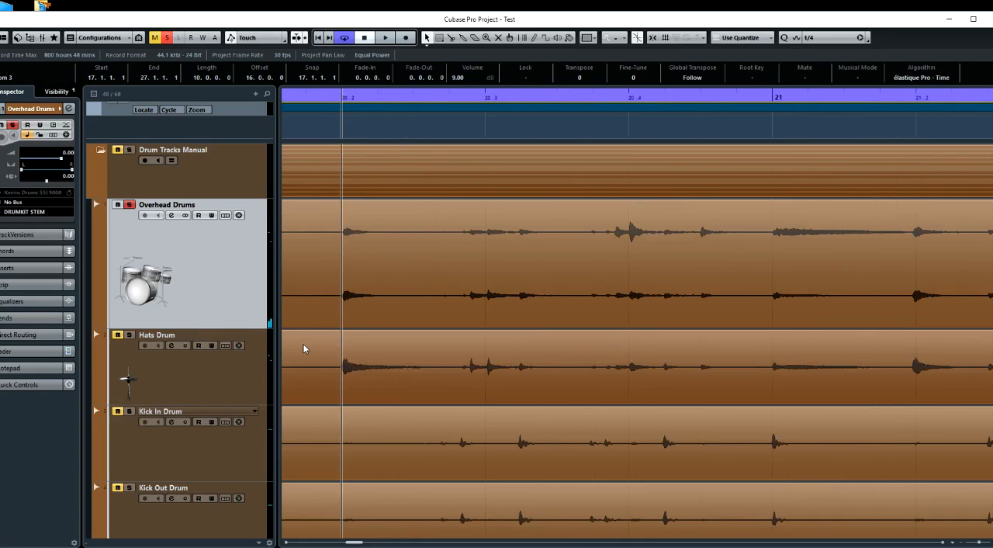
scroll(387, 376, "left", 3)
scroll(388, 376, "left", 3)
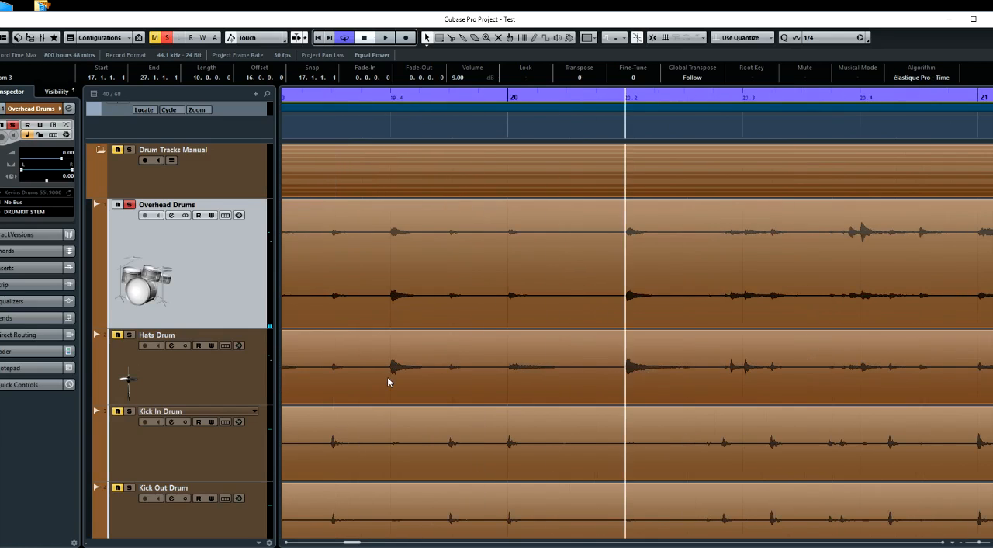
double_click(314, 132)
key("space")
key("space")
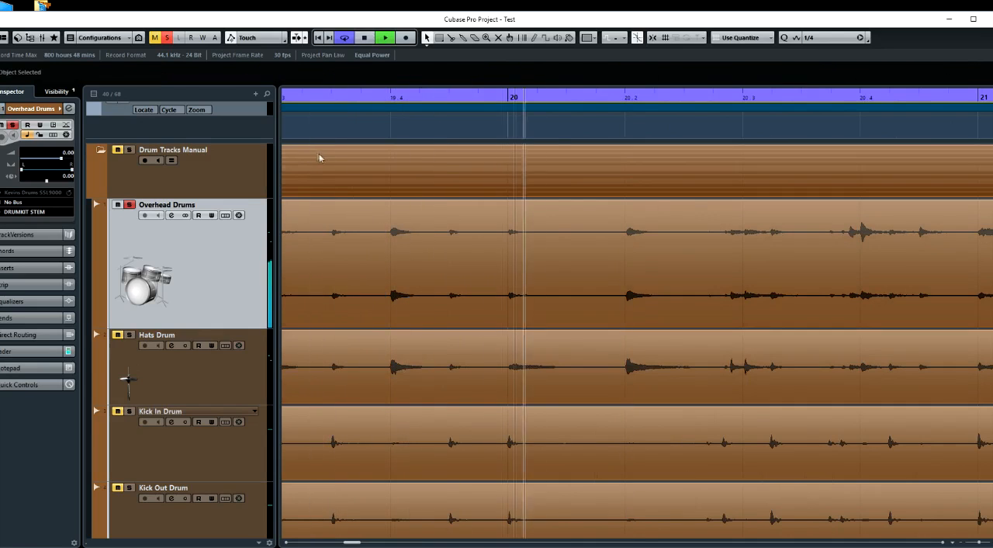
key("space")
Select the Hats Drum track and replay the soloed Overhead Drums from the last beat of bar 19
left_click(132, 334)
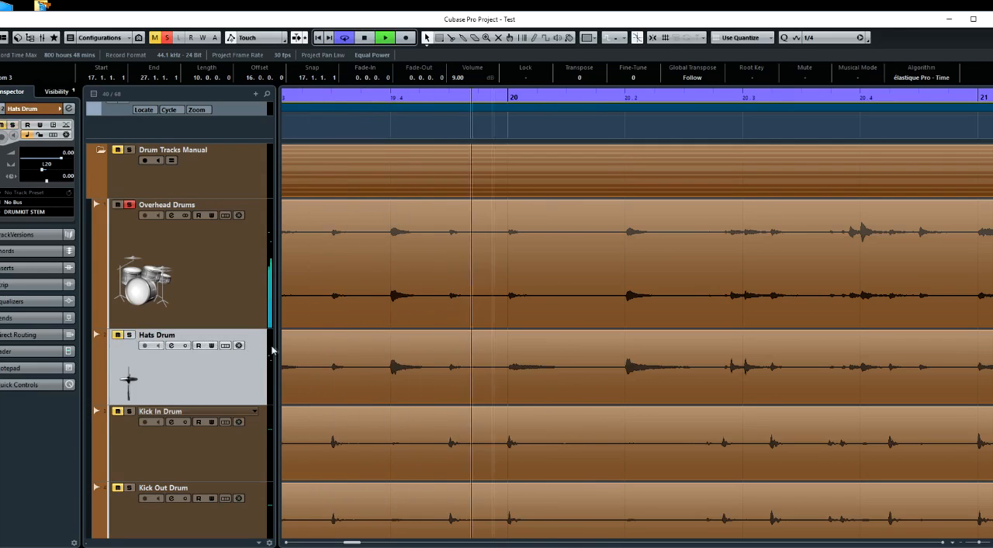
key("space")
left_click(508, 136)
left_click(478, 141)
key("space")
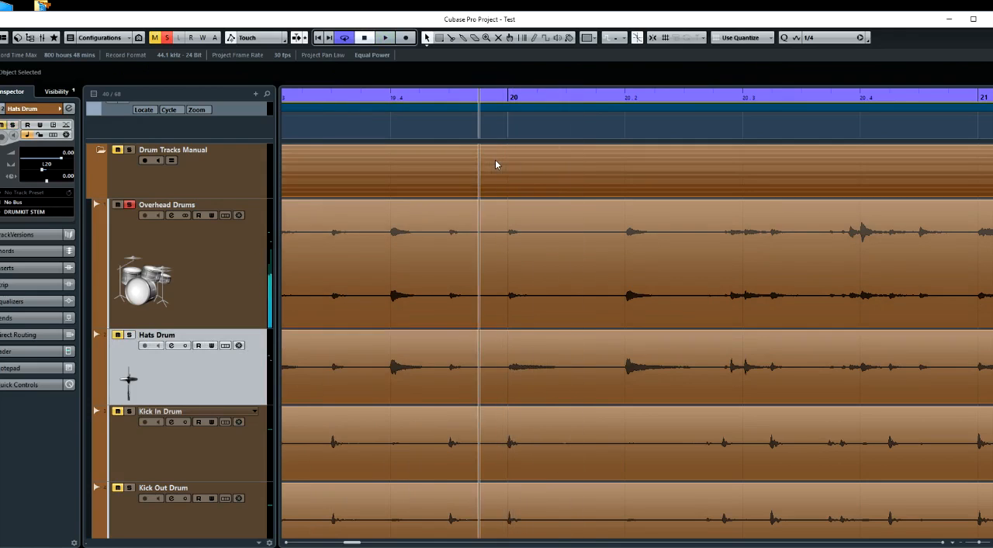
key("space")
left_click(440, 133)
key("space")
key("space")
key("space")
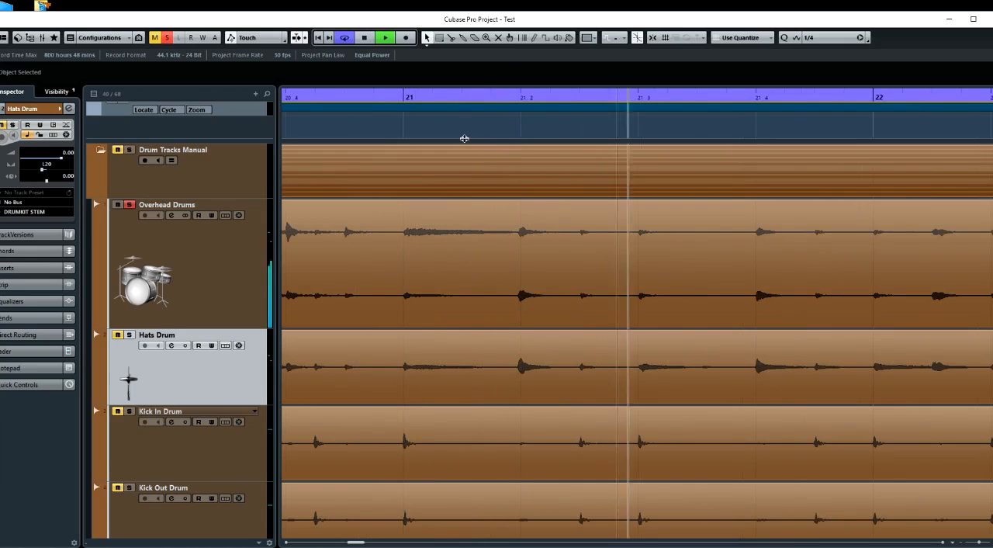
key("space")
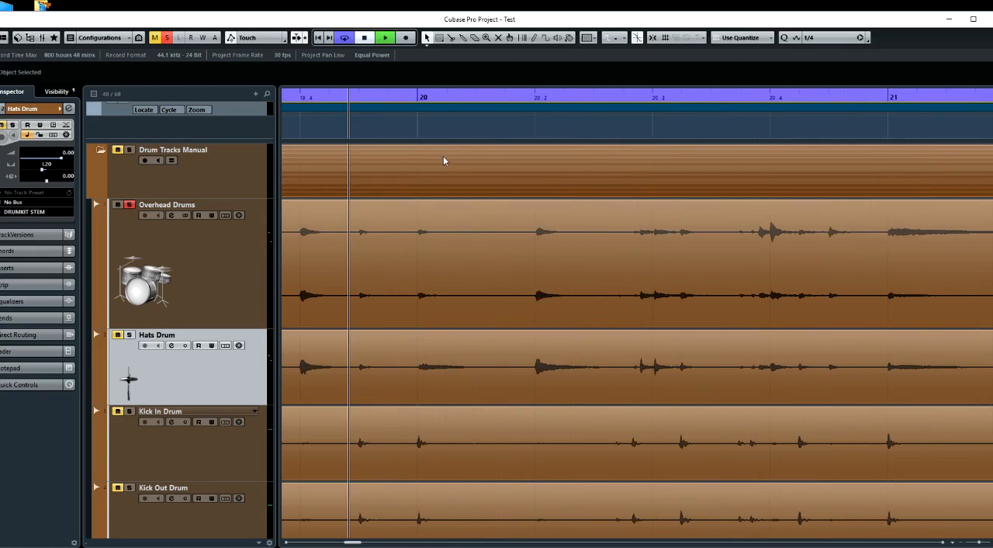
key("space")
Compare the Hats Drum waveform with the overheads at the start of bar 20
scroll(466, 279, "up", 3)
scroll(466, 279, "up", 2)
scroll(466, 279, "up", 1)
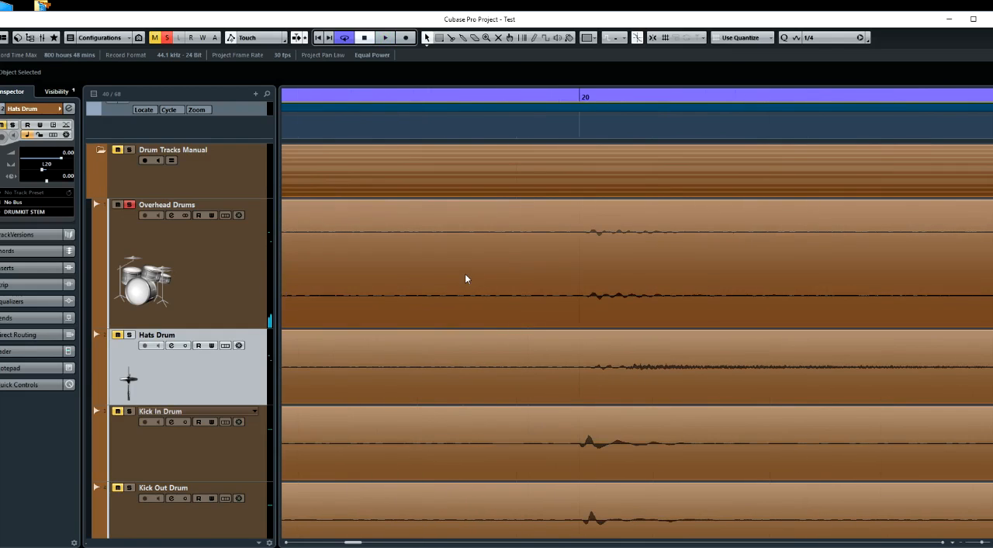
scroll(466, 278, "up", 3)
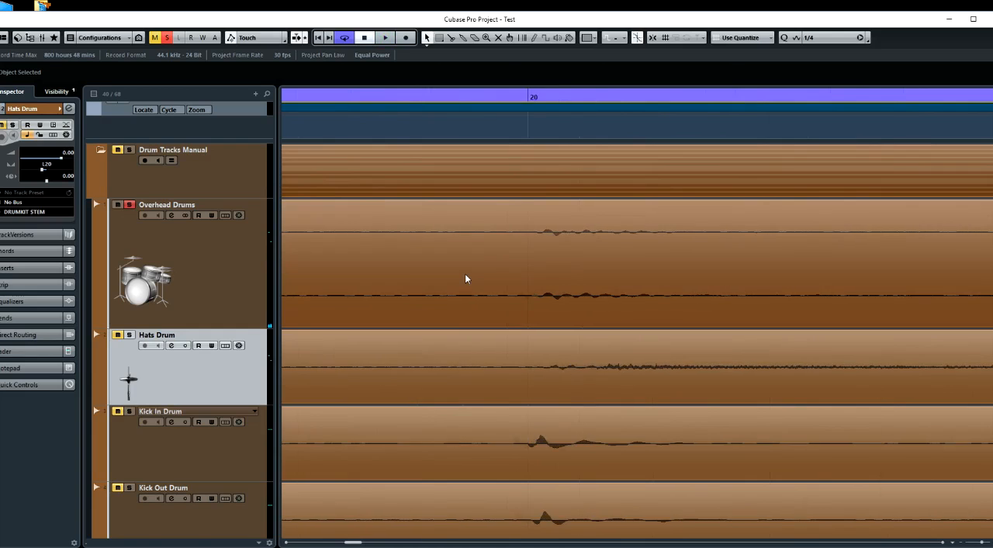
scroll(613, 350, "right", 3)
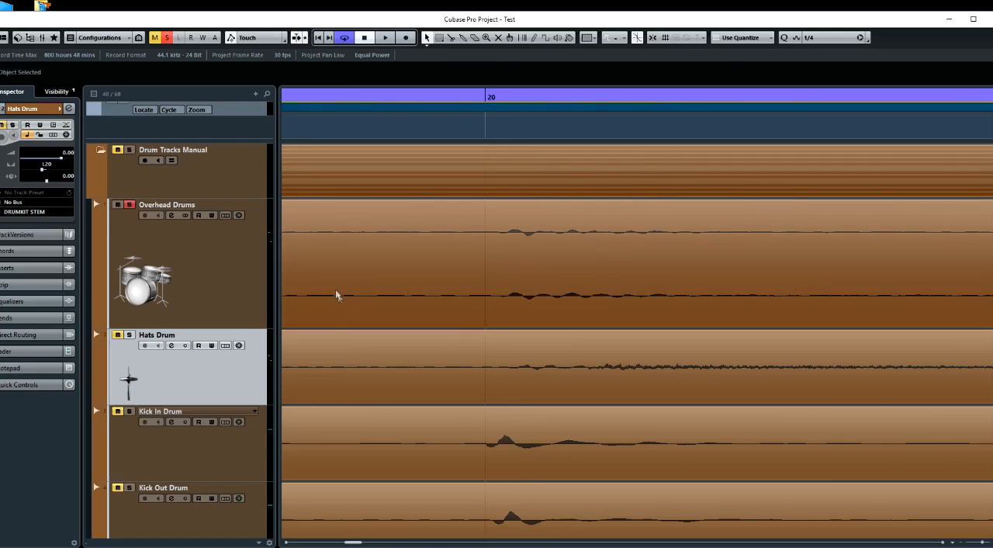
scroll(350, 337, "down", 6)
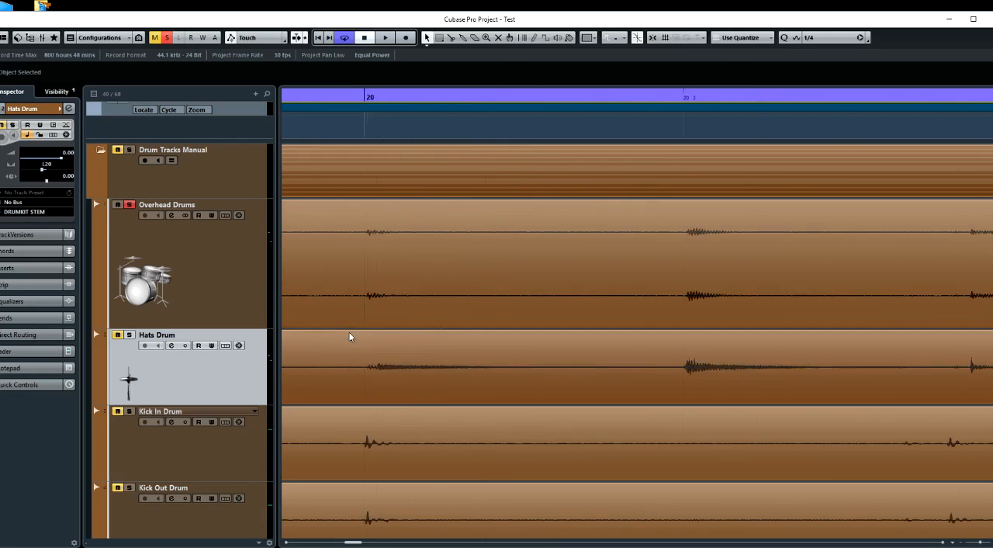
scroll(403, 339, "down", 6)
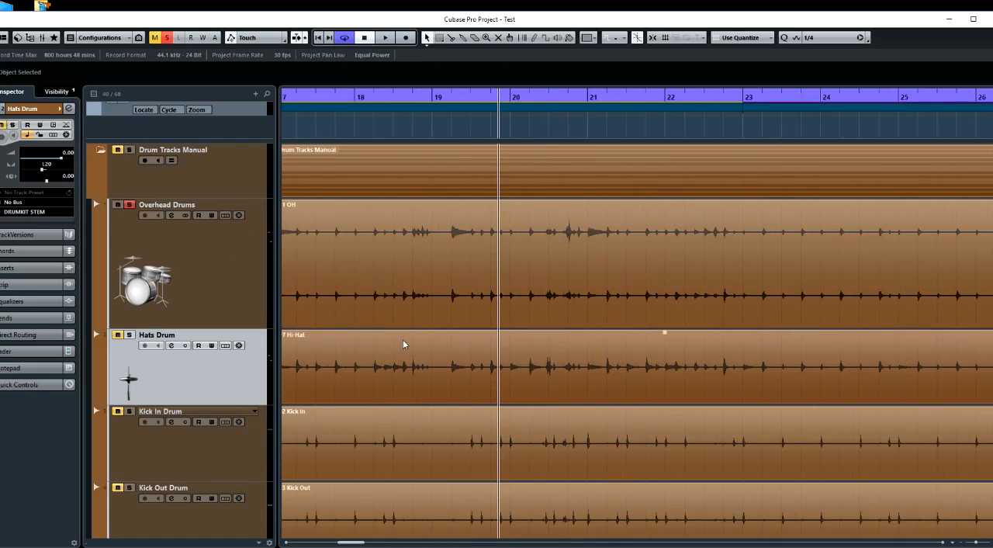
Compare the Hats Drum and overhead waveforms at the hit just before bar 19
scroll(395, 345, "left", 3)
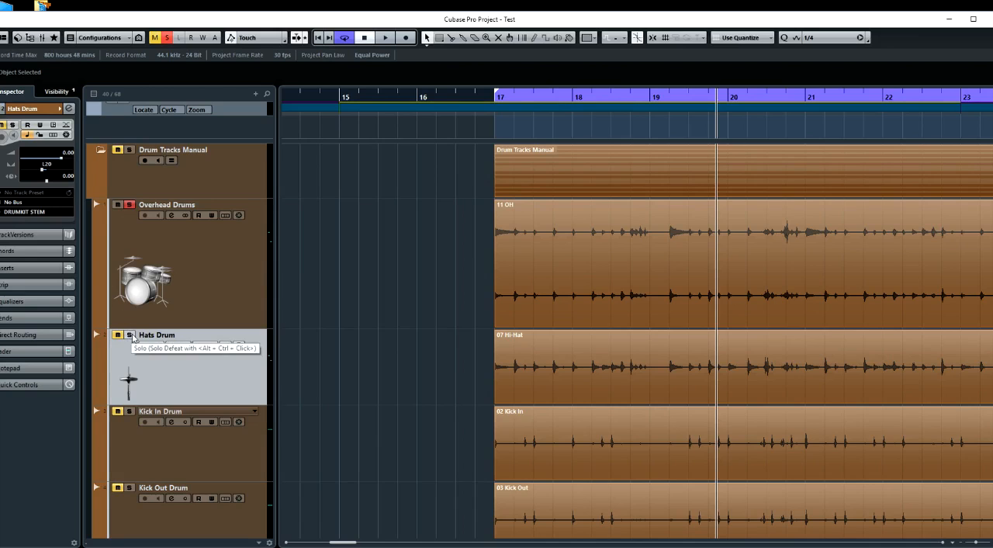
scroll(574, 377, "right", 1)
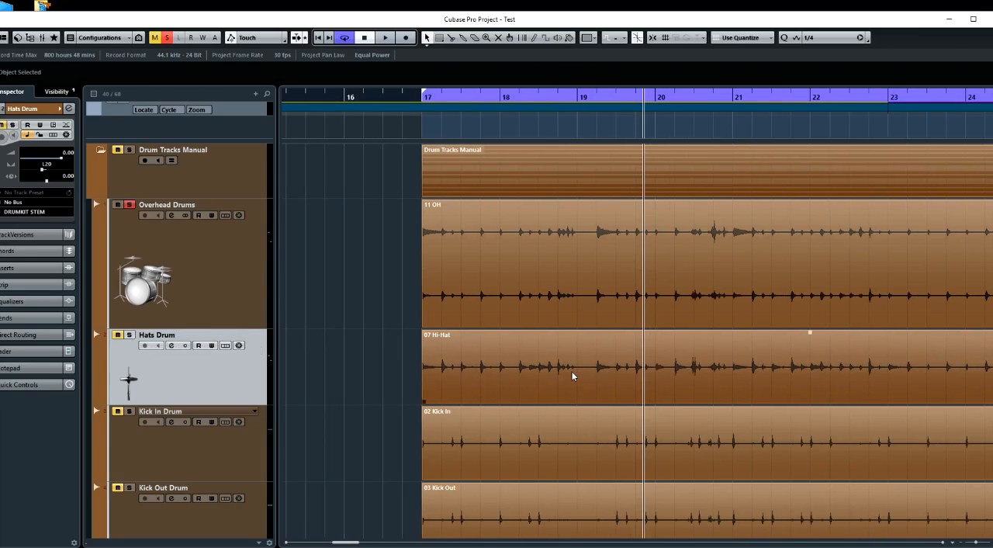
scroll(573, 376, "up", 10)
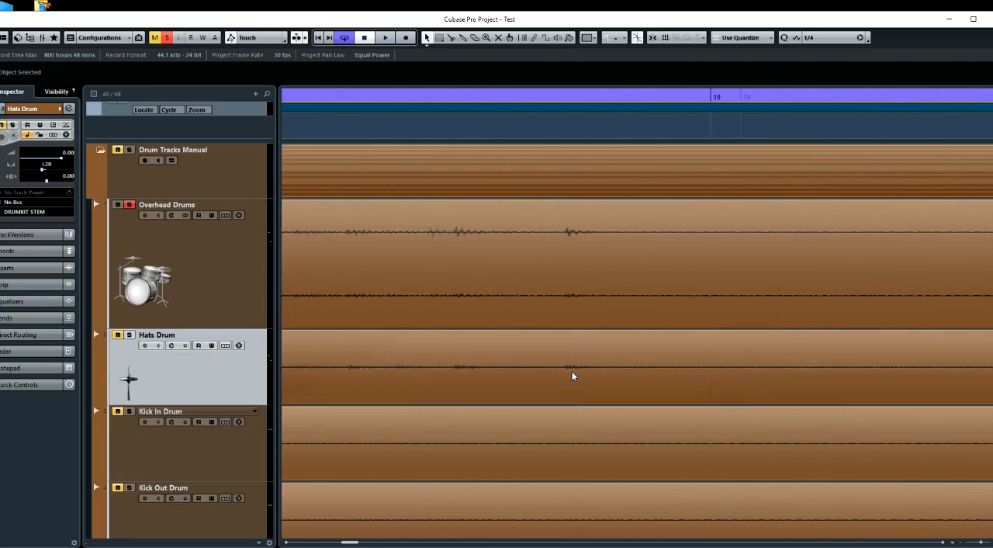
scroll(573, 376, "up", 3)
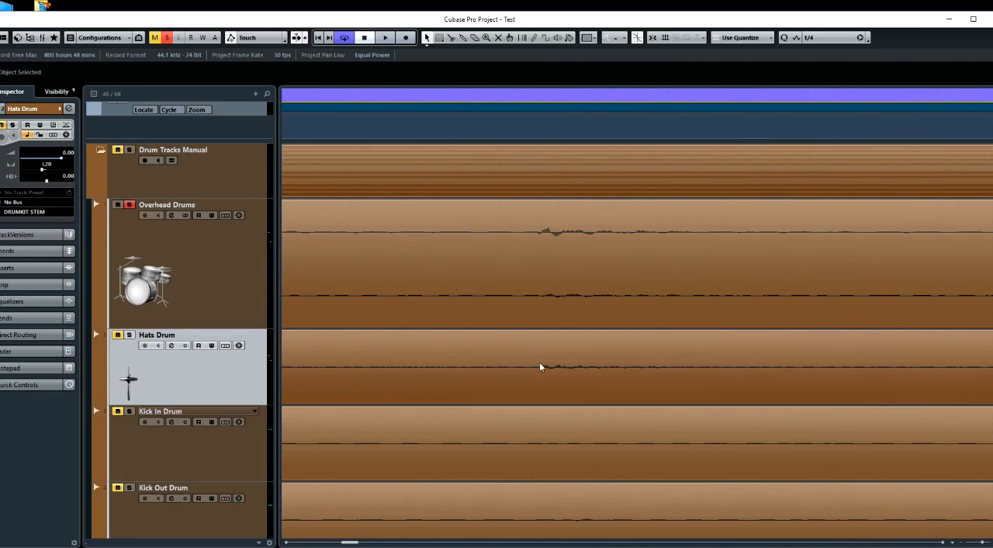
scroll(555, 377, "down", 2)
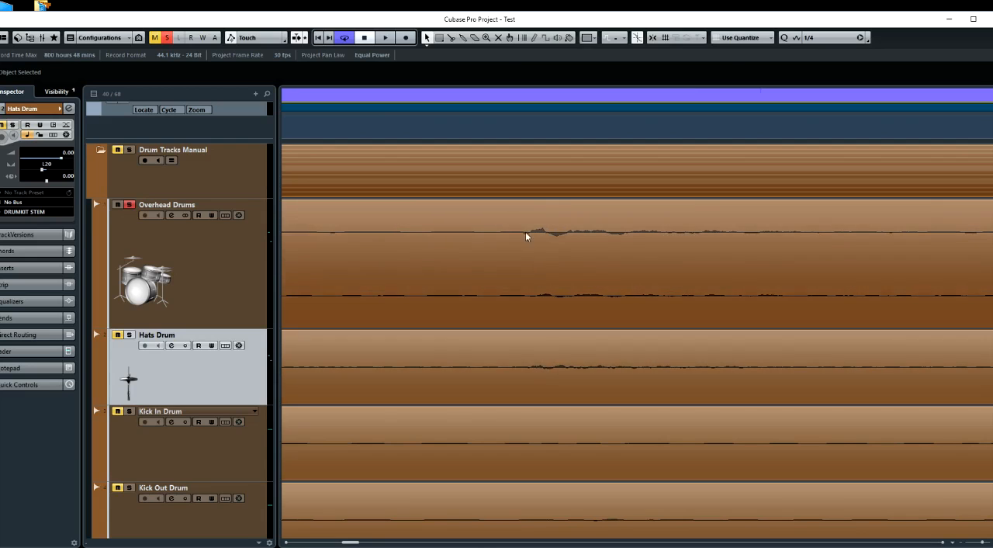
scroll(523, 412, "down", 3)
scroll(523, 411, "down", 8)
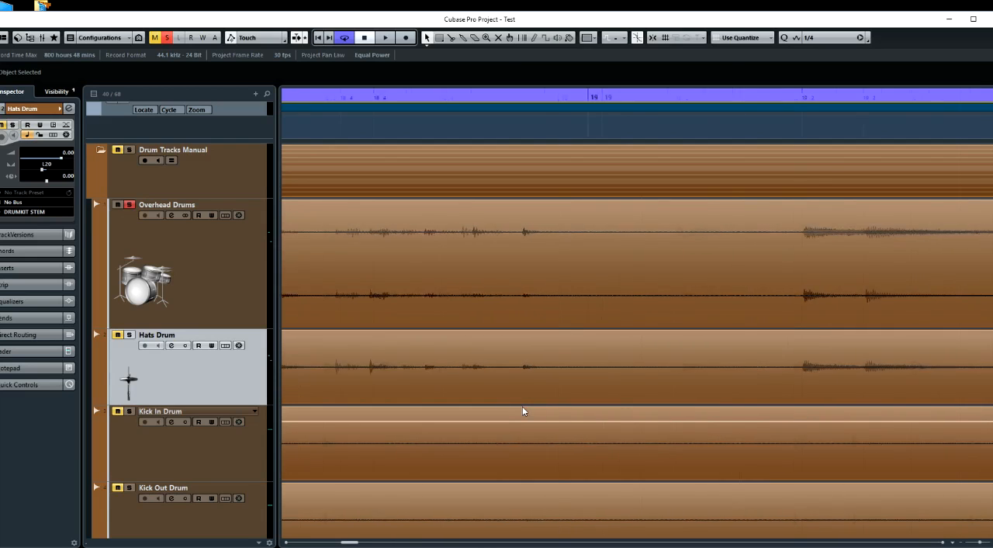
scroll(522, 406, "down", 2)
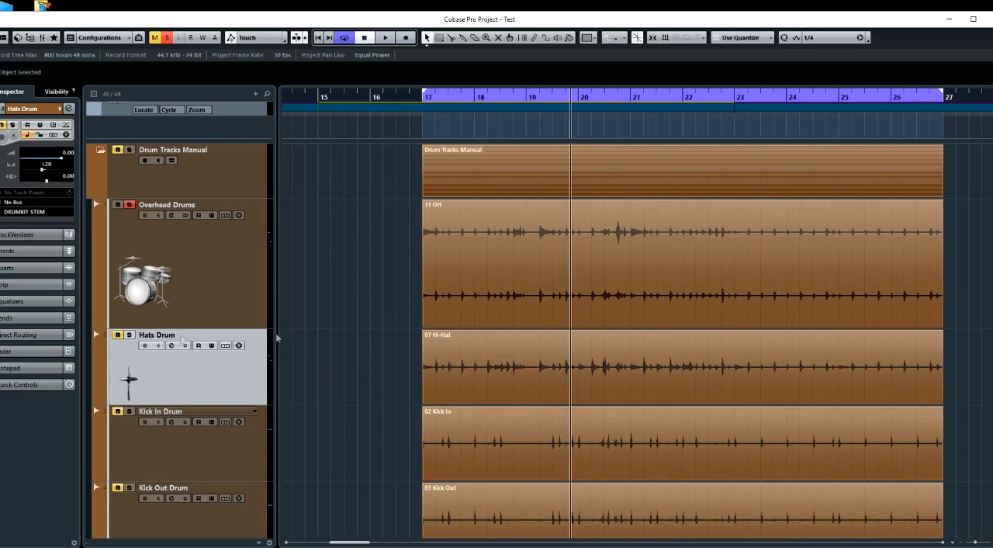
Play from just before bar 20 with Hats Drum and Overhead Drums soloed, toggling each track's solo to compare their combined and separate sound
left_click(130, 334)
key("space")
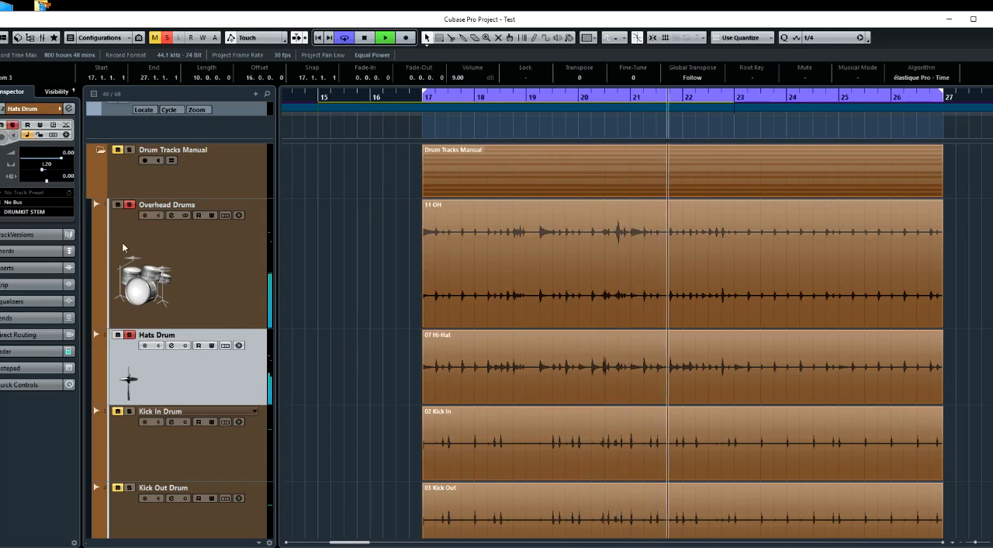
left_click(130, 205)
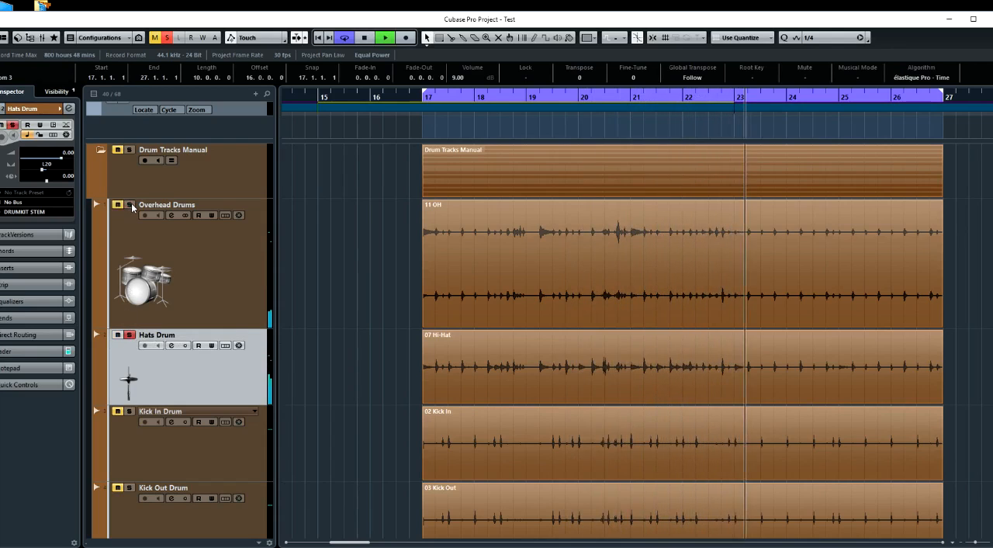
left_click(131, 205)
left_click(130, 335)
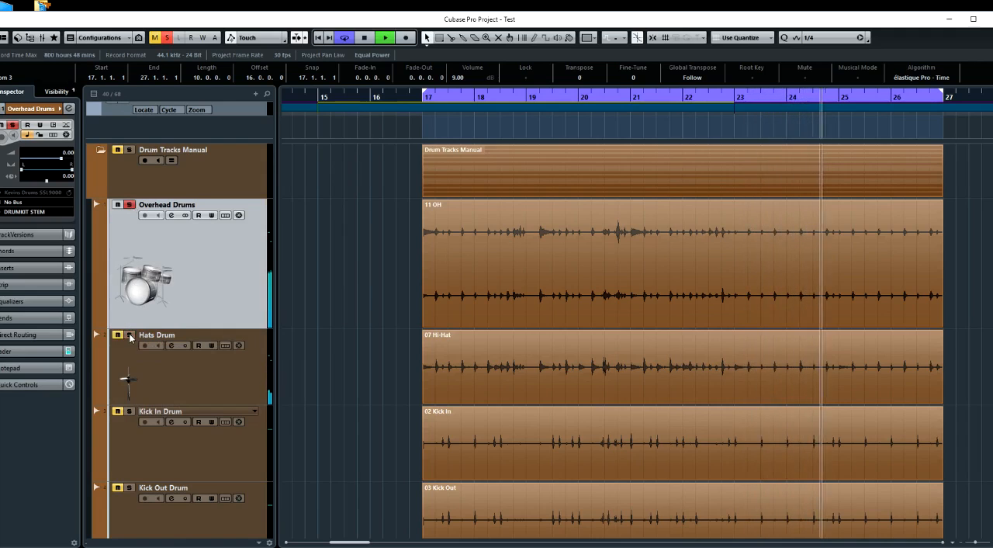
left_click(131, 335)
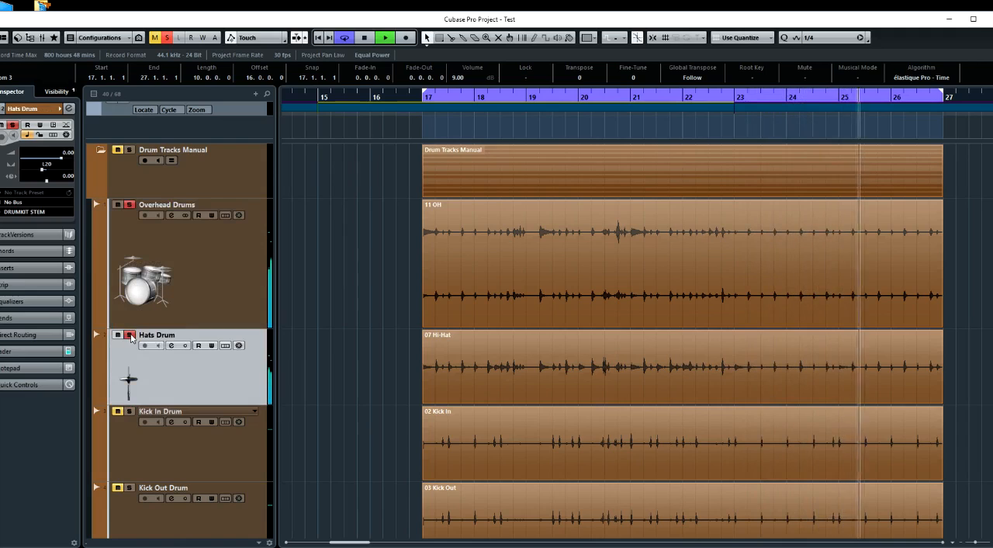
left_click(130, 335)
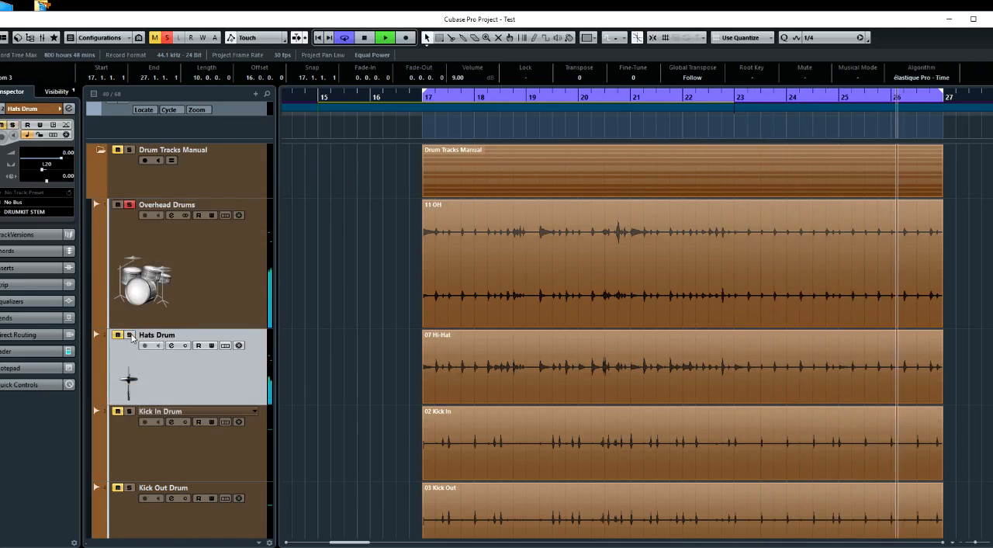
Toggle the Hats Drum solo against the soloed Overhead Drums during looped playback to compare the sound with and without it
left_click(131, 335)
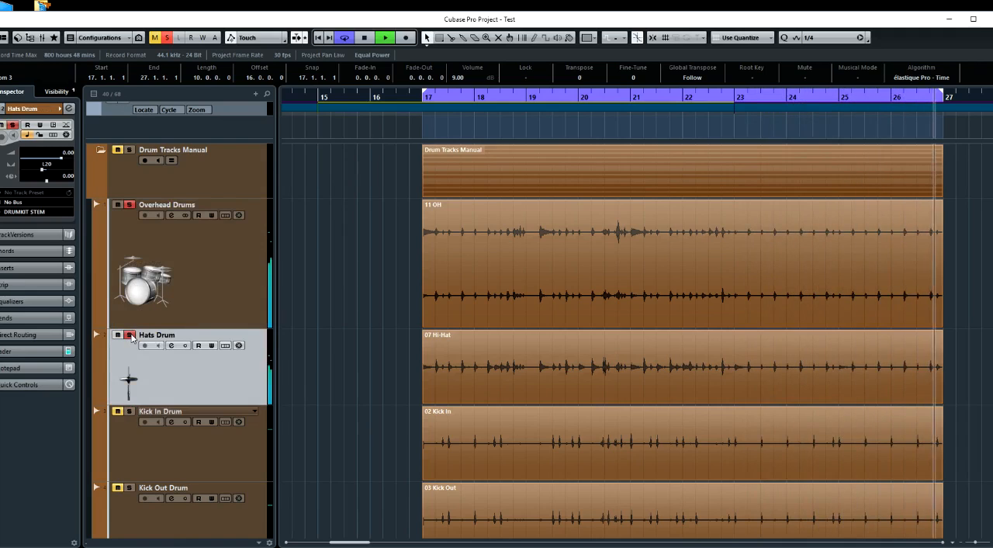
left_click(131, 335)
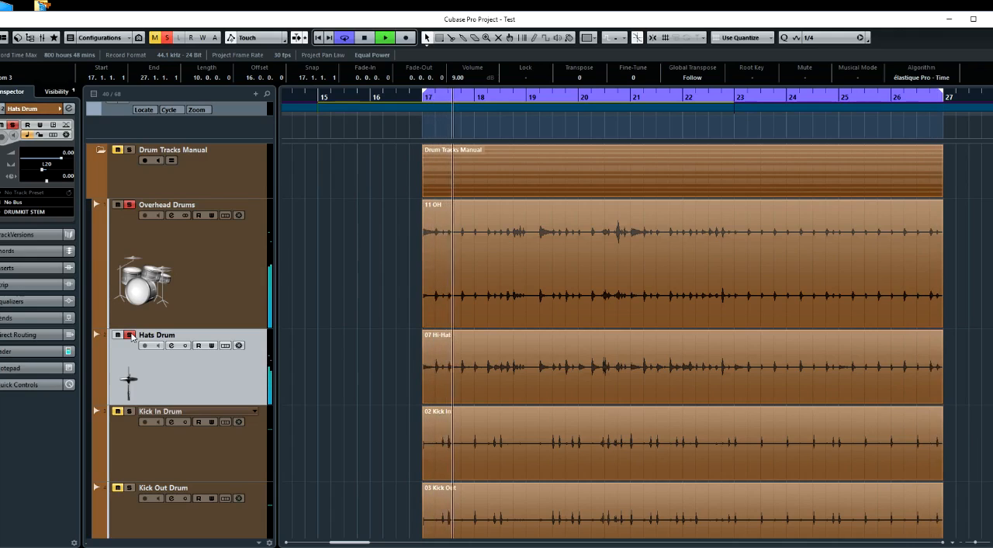
left_click(132, 336)
key("space")
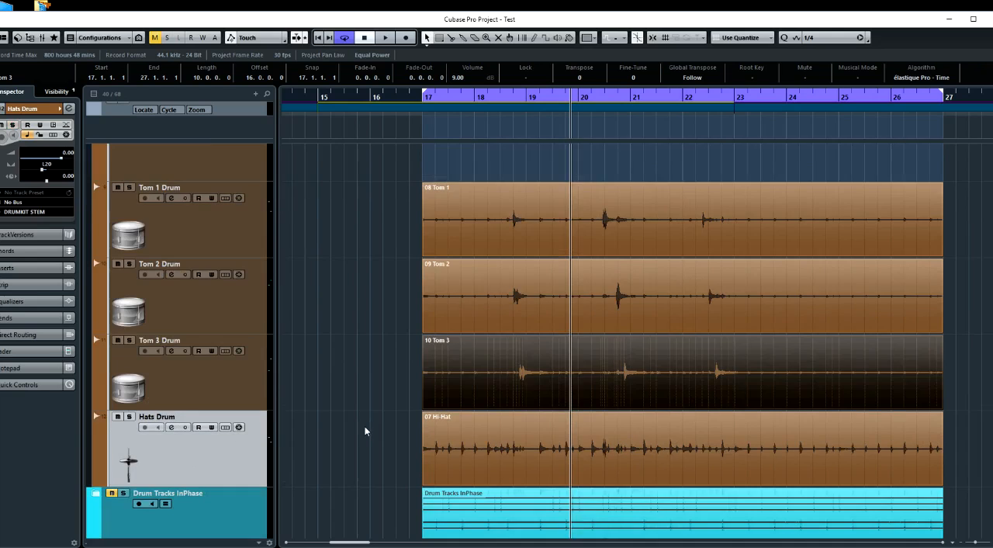
Clear the solos and play the whole Drum Tracks Manual kit together to hear the manually aligned result
scroll(366, 431, "up", 3)
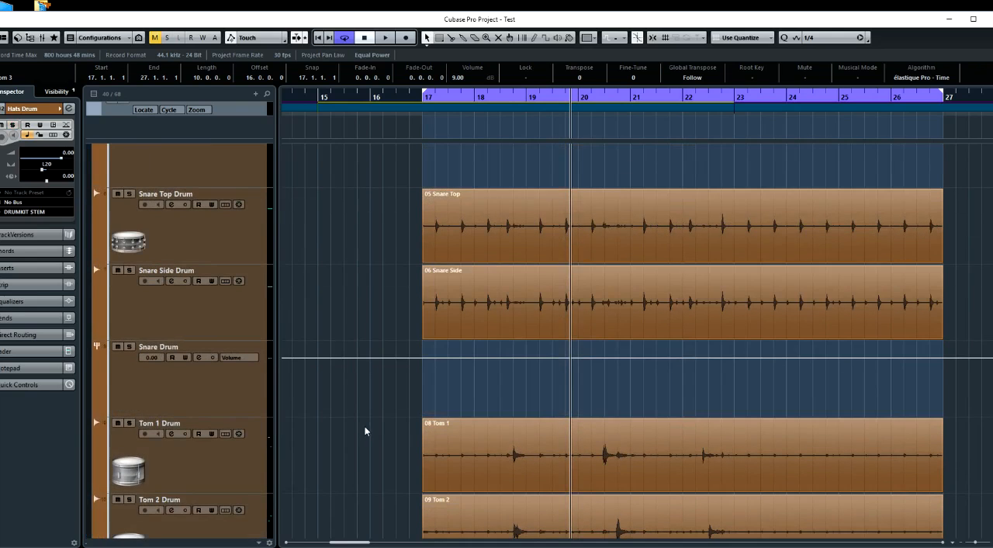
scroll(366, 430, "down", 4)
scroll(366, 431, "right", 1)
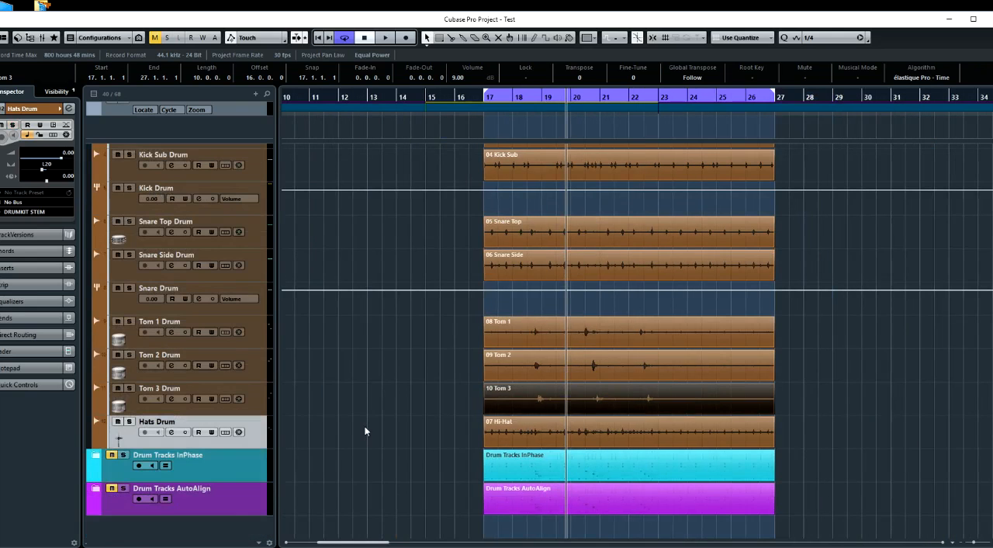
scroll(361, 277, "up", 4)
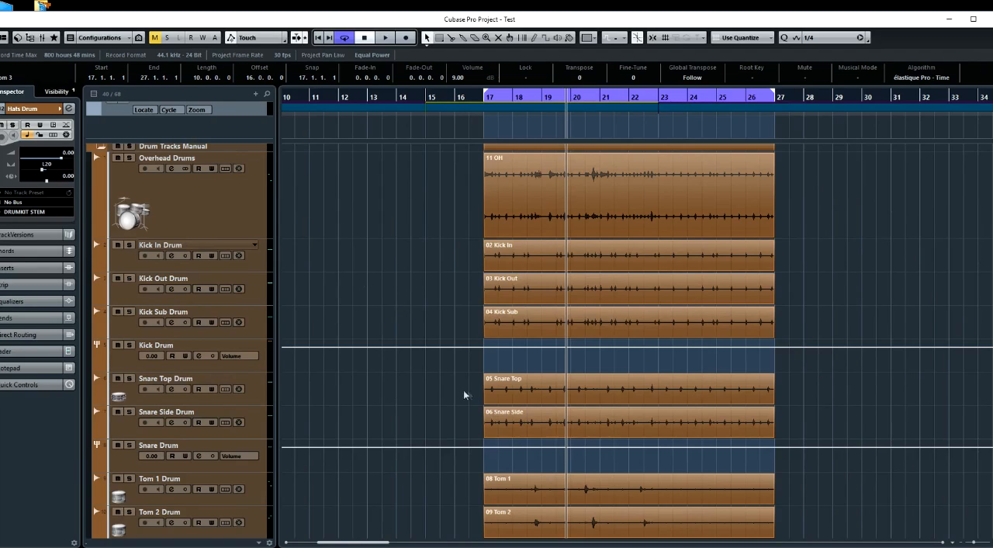
key("space")
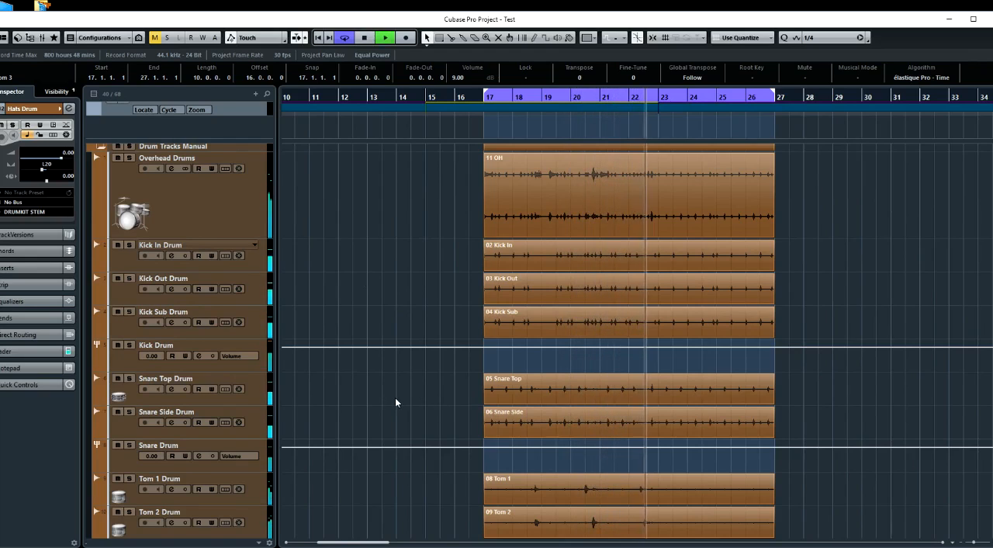
scroll(396, 402, "up", 1)
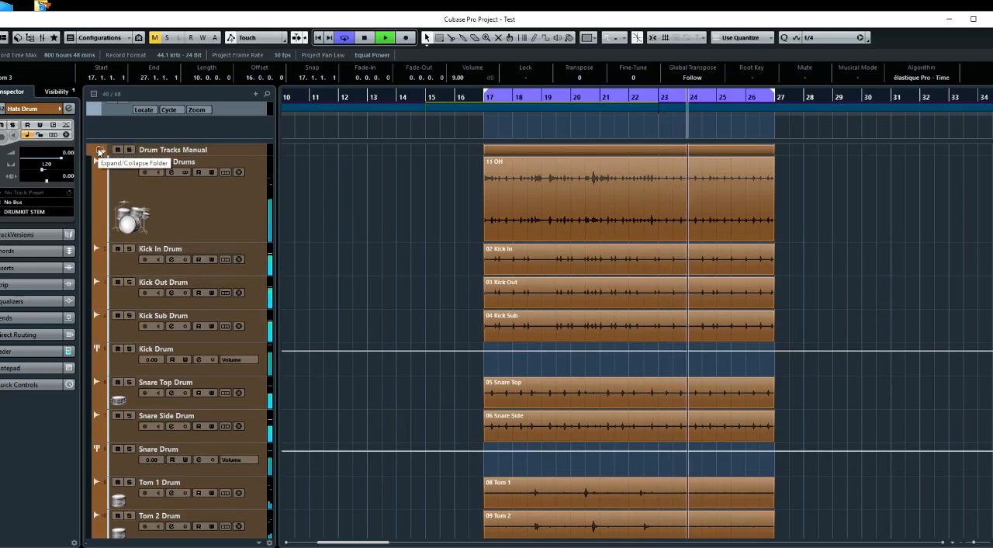
key("space")
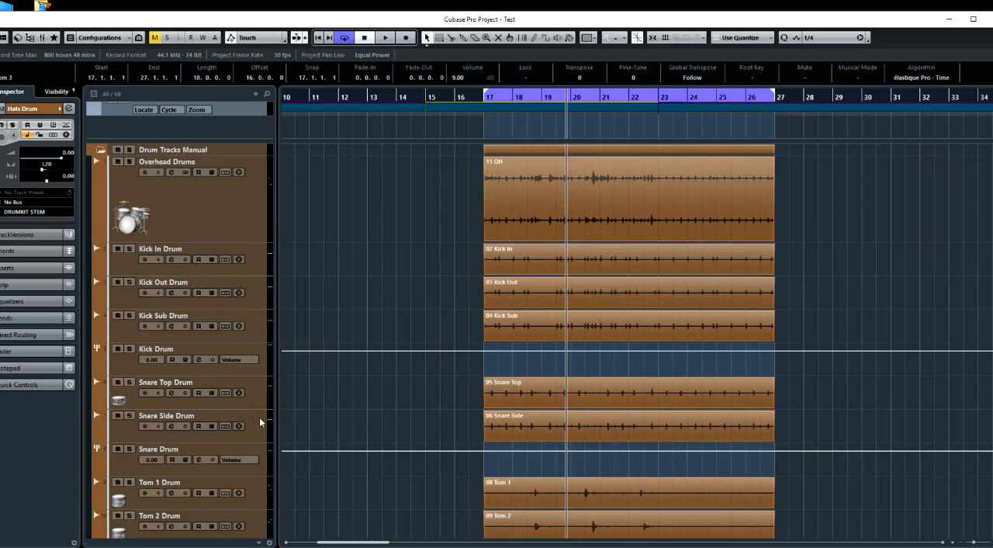
Collapse the Drum Tracks Manual folder and play the loop, alternating mutes between it and Drum Tracks InPhase to compare both versions
scroll(309, 419, "down", 3)
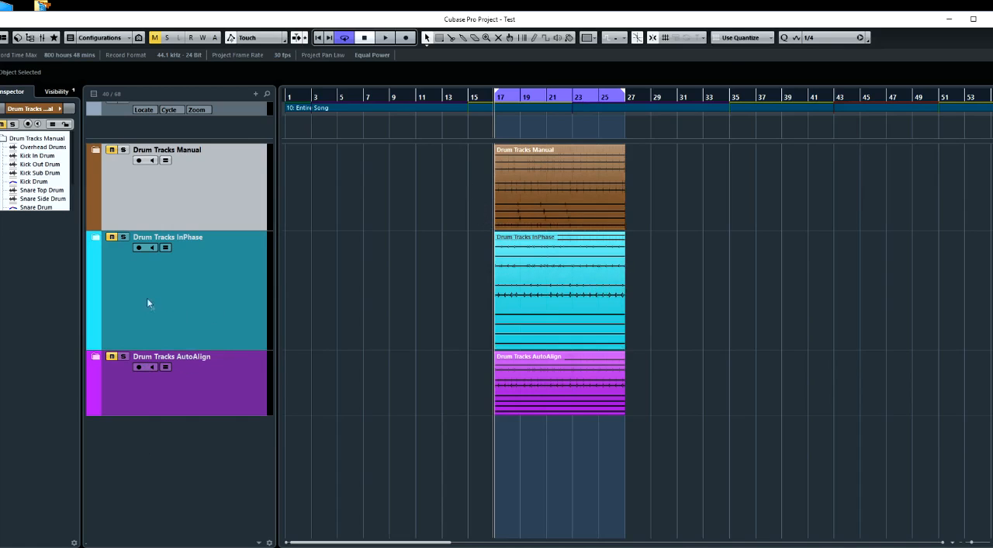
left_click_drag(155, 230, 155, 241)
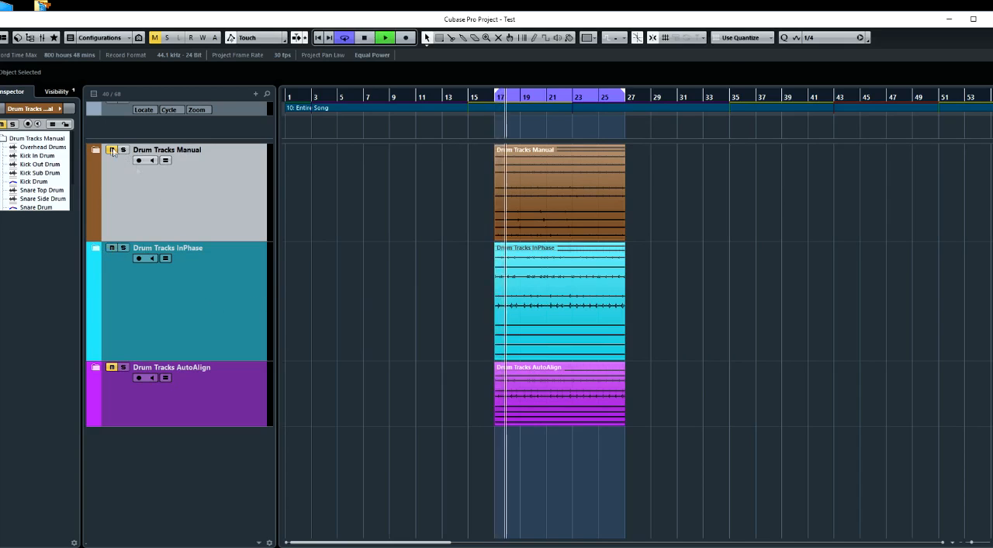
left_click(112, 249)
left_click(113, 151)
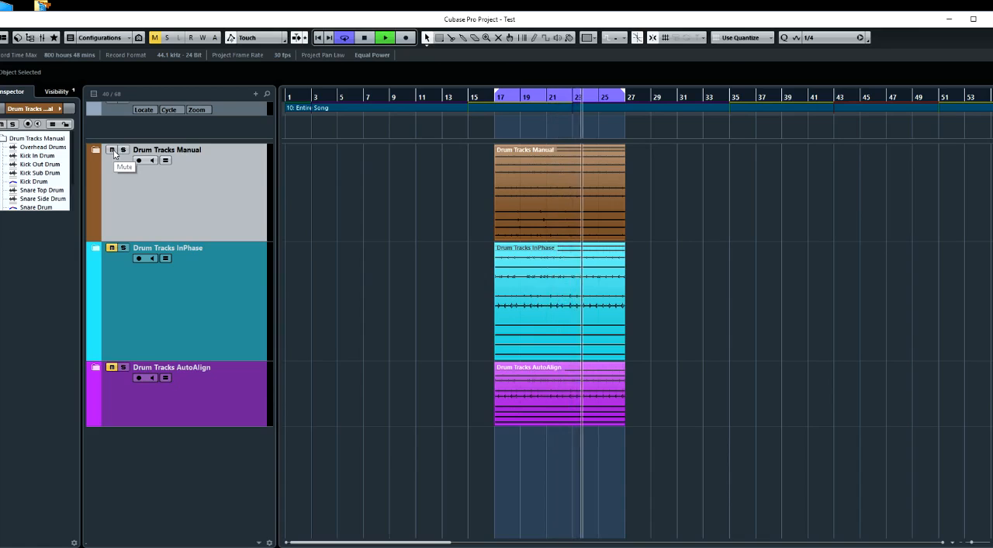
left_click(111, 248)
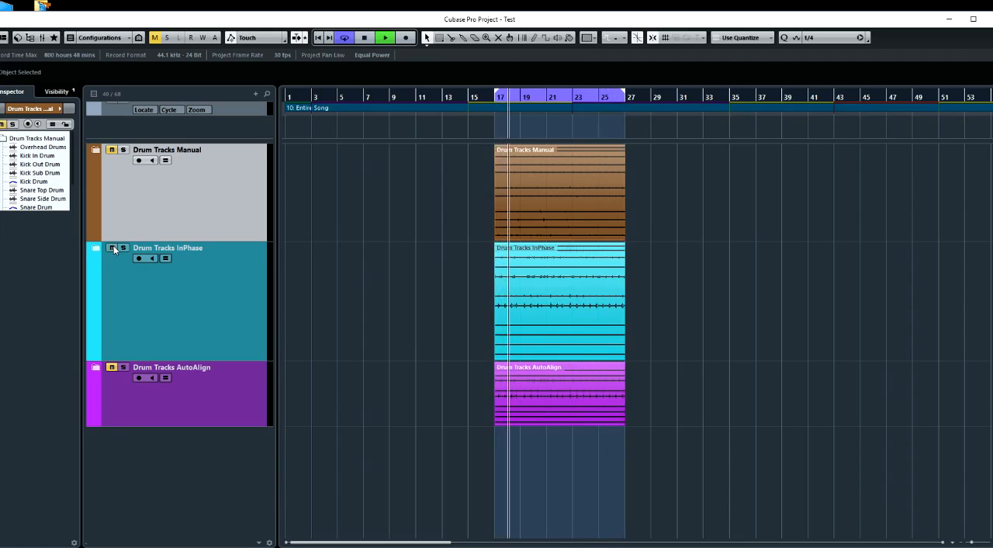
left_click(113, 248)
left_click(113, 150)
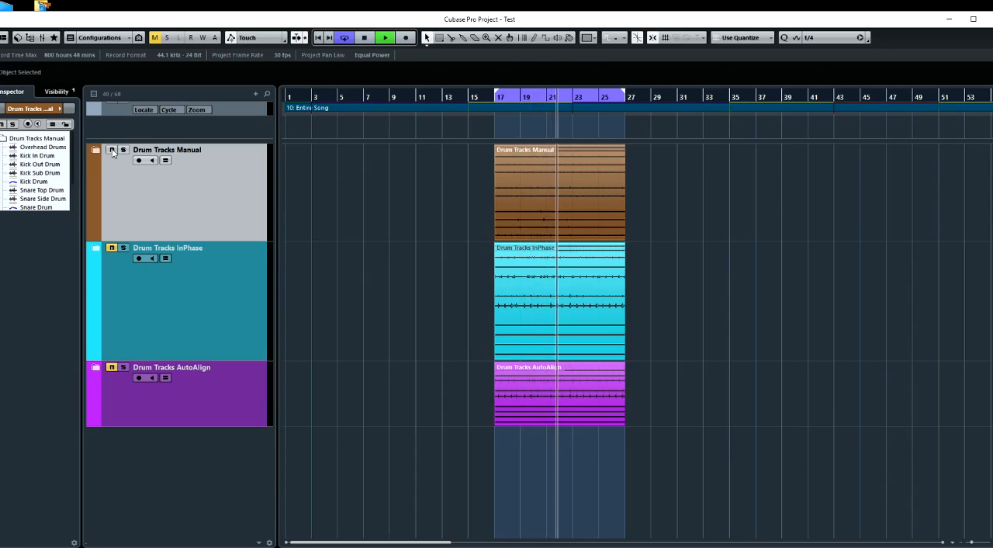
left_click(113, 151)
left_click(111, 248)
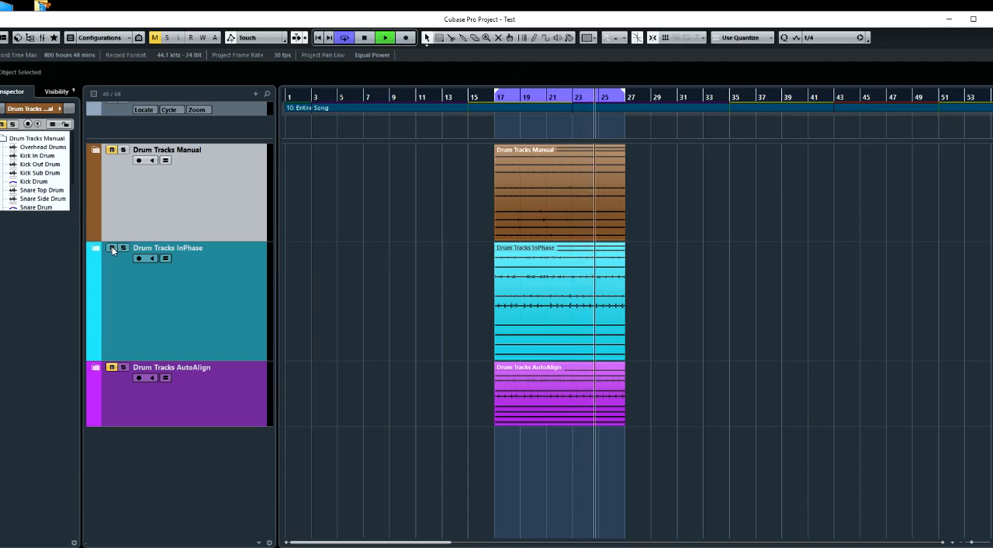
left_click(111, 248)
left_click(111, 150)
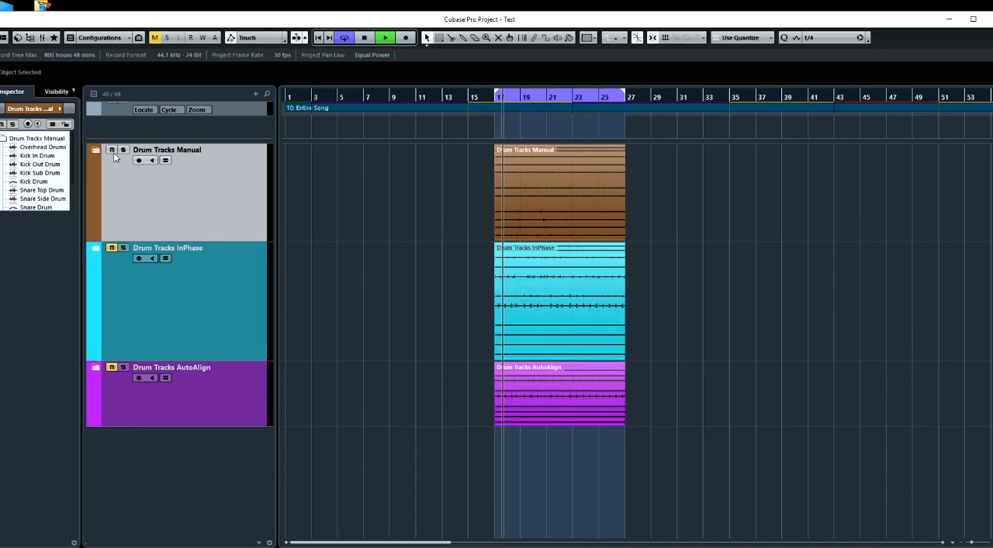
left_click(111, 150)
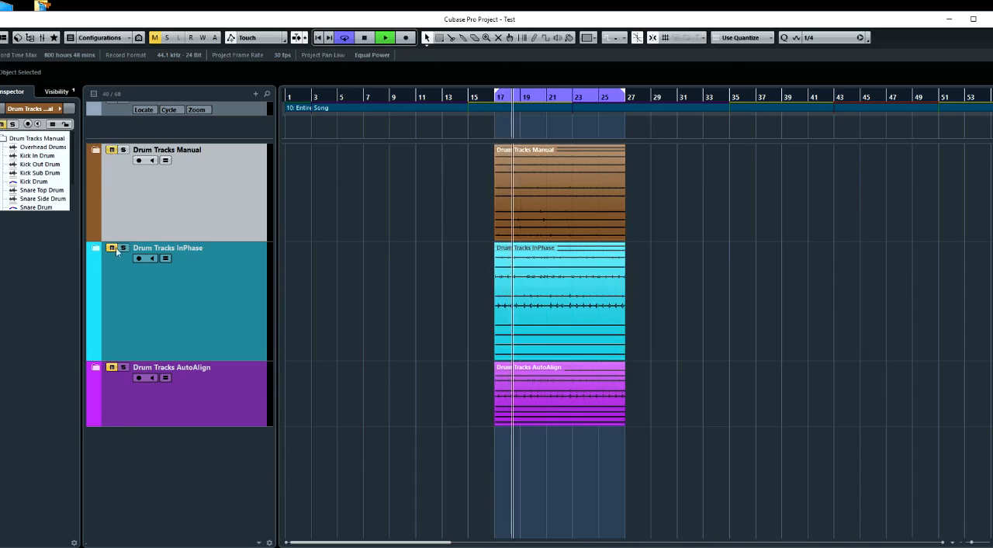
left_click(112, 247)
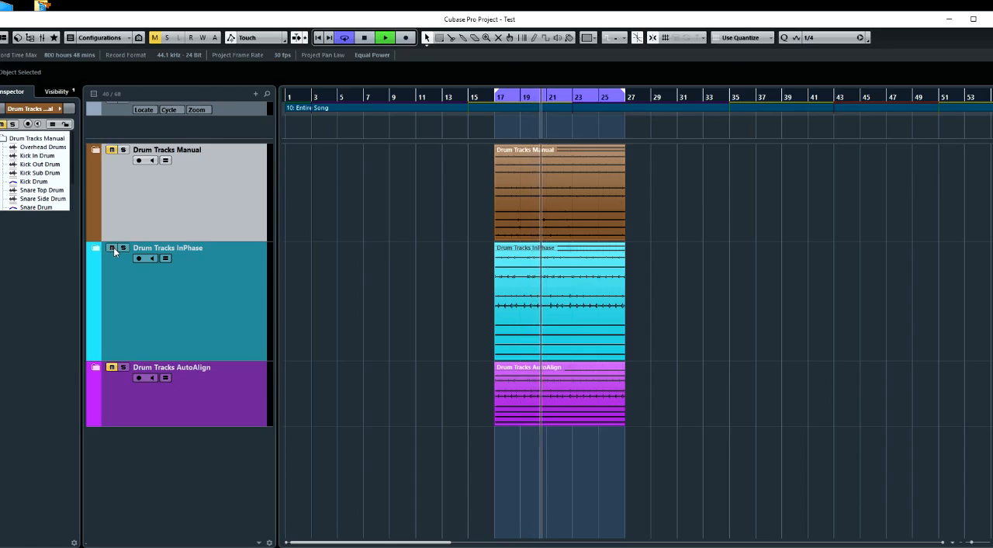
left_click(113, 247)
left_click(112, 150)
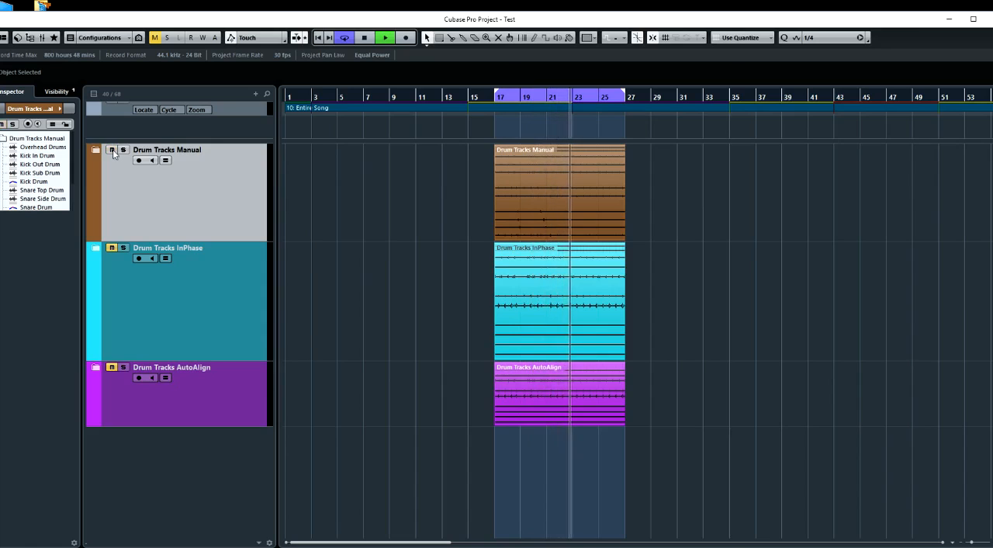
key("space")
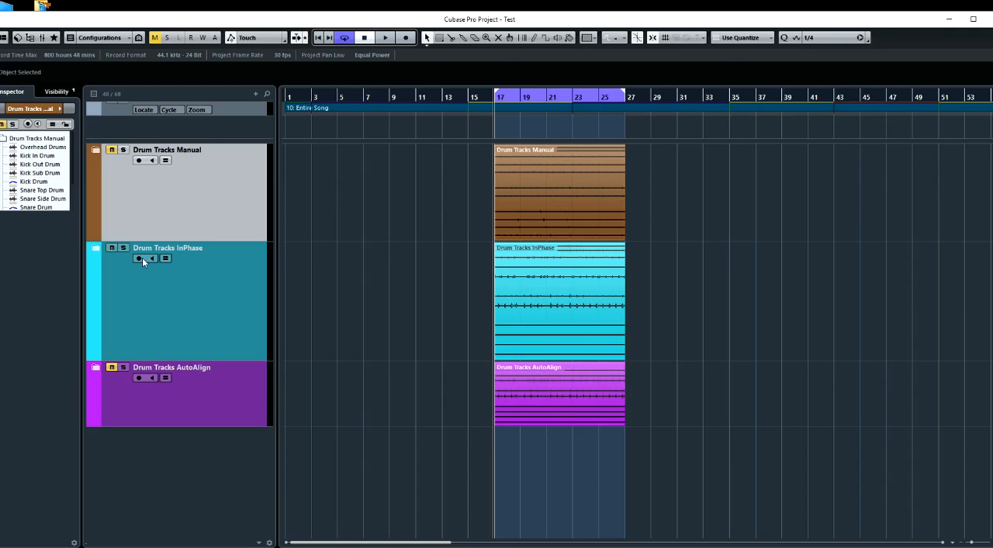
Expand the Drum Tracks InPhase folder and load InPhase Stereo in the first insert slot of its Overhead Drums track
left_click(96, 248)
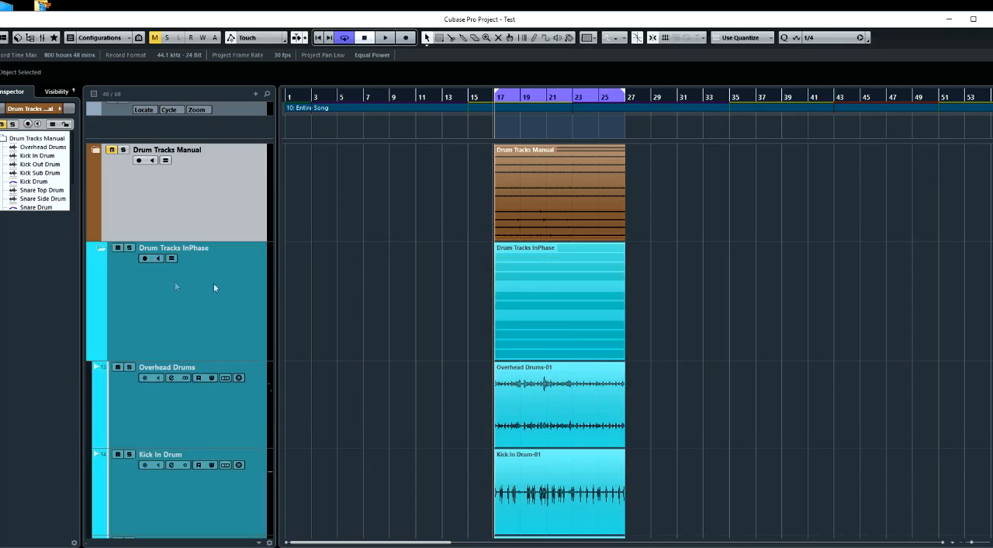
scroll(349, 272, "down", 2)
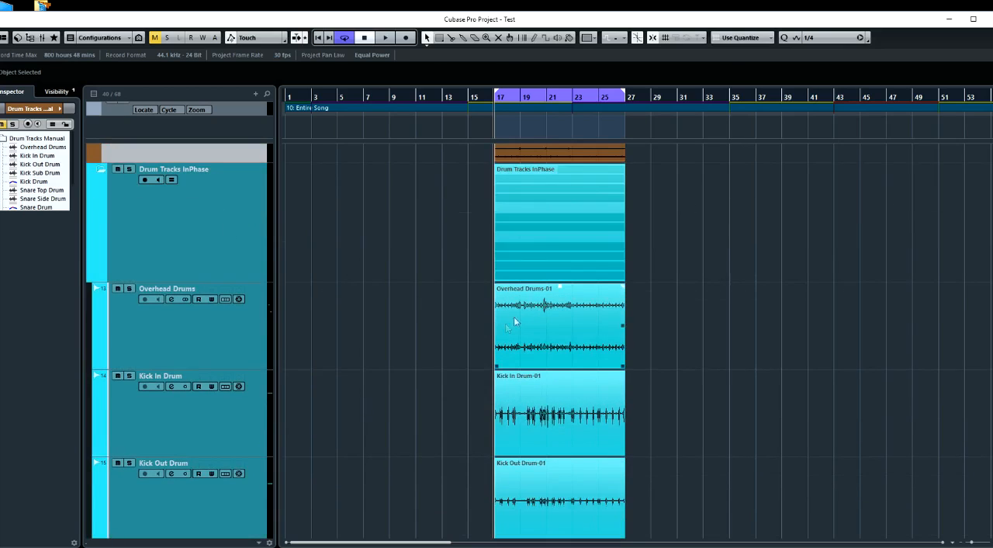
left_click(211, 335)
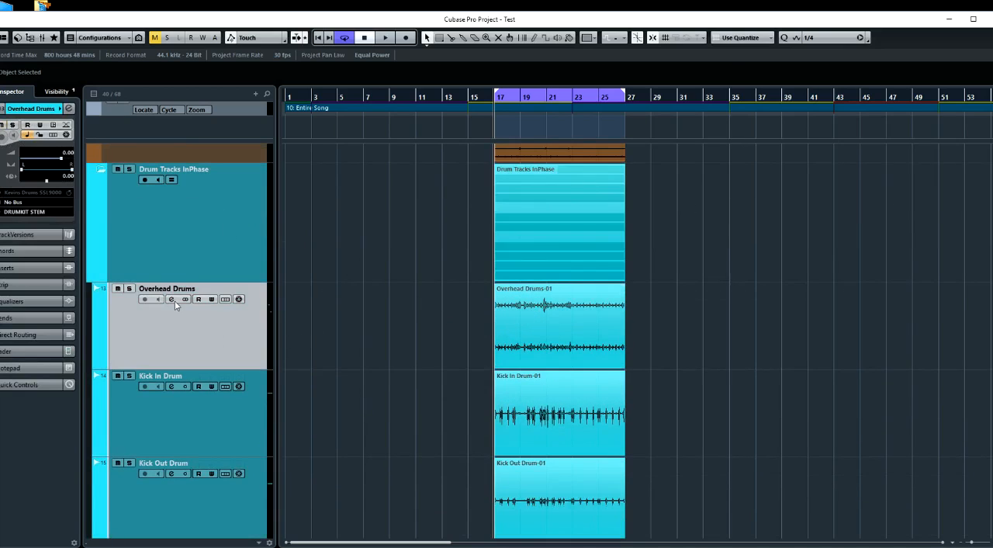
left_click(171, 300)
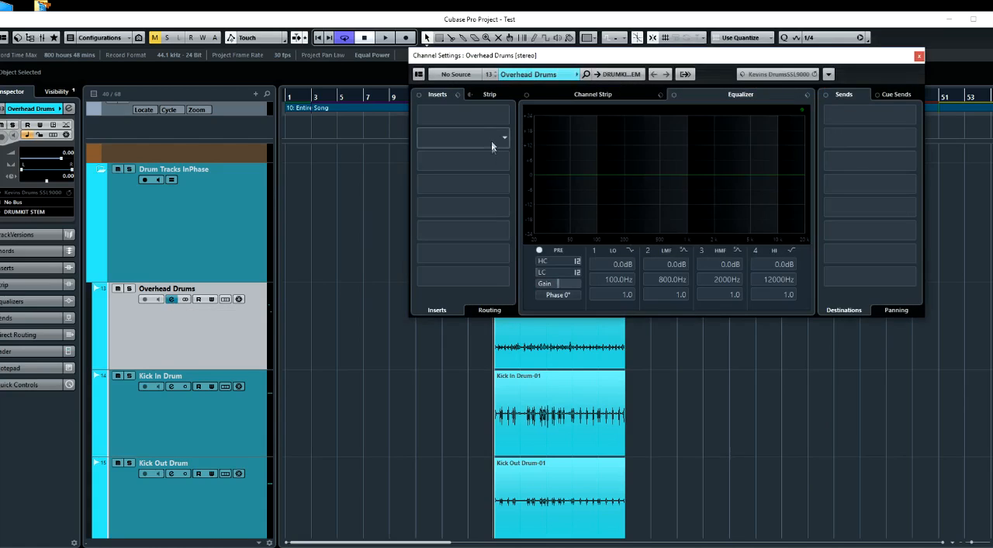
left_click(506, 114)
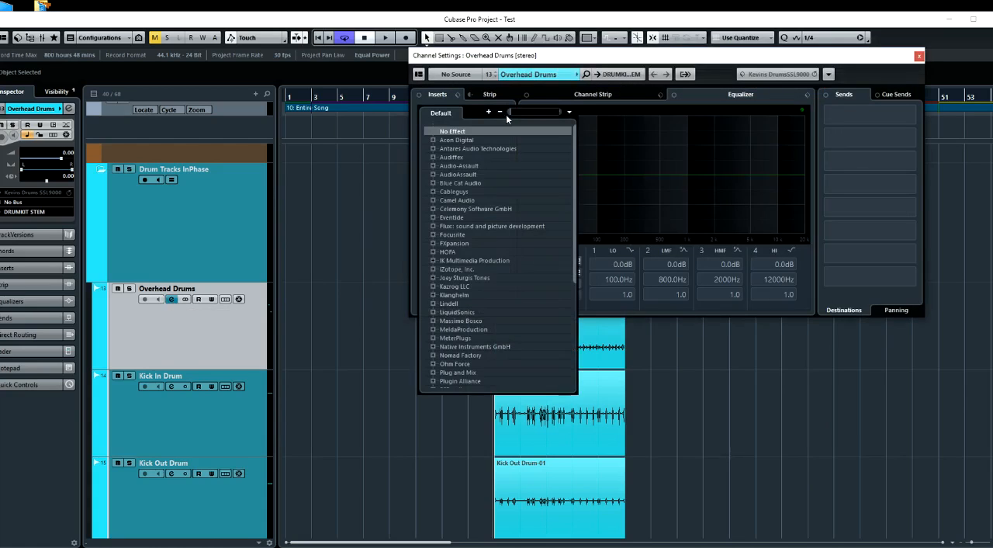
type("inp")
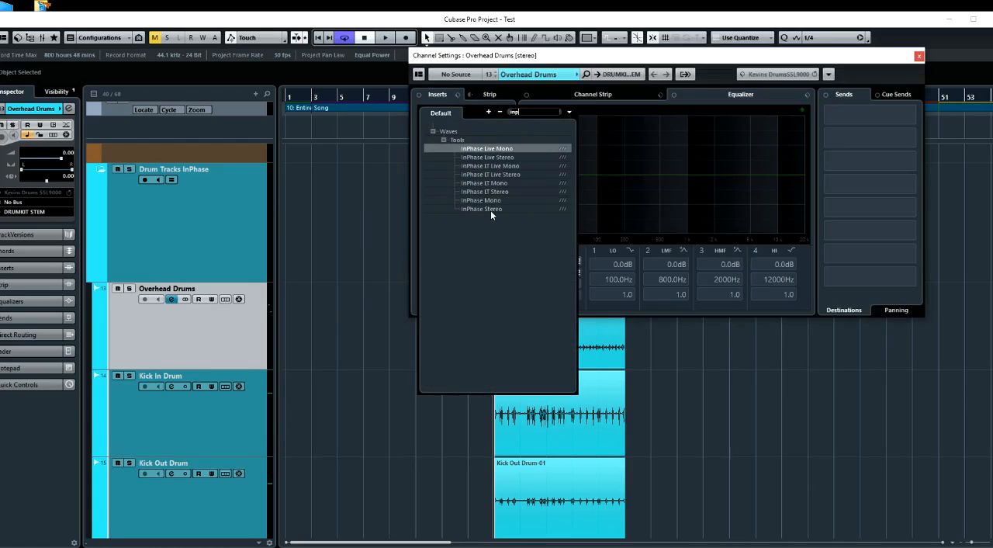
left_click(490, 208)
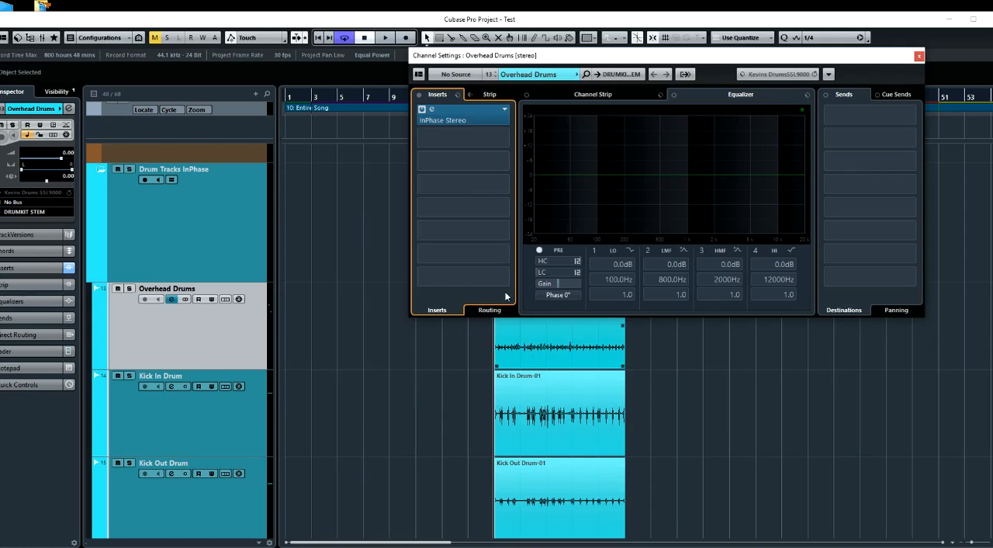
Open the InPhase Stereo plug-in window, close the channel settings and place the plug-in clear of the track list
left_click(455, 120)
left_click_drag(444, 161, 327, 161)
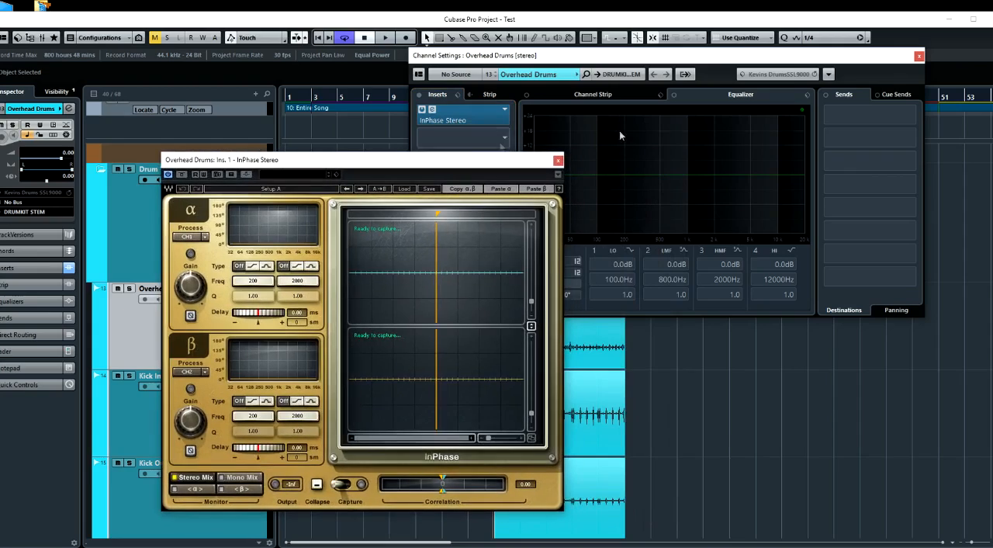
left_click(920, 56)
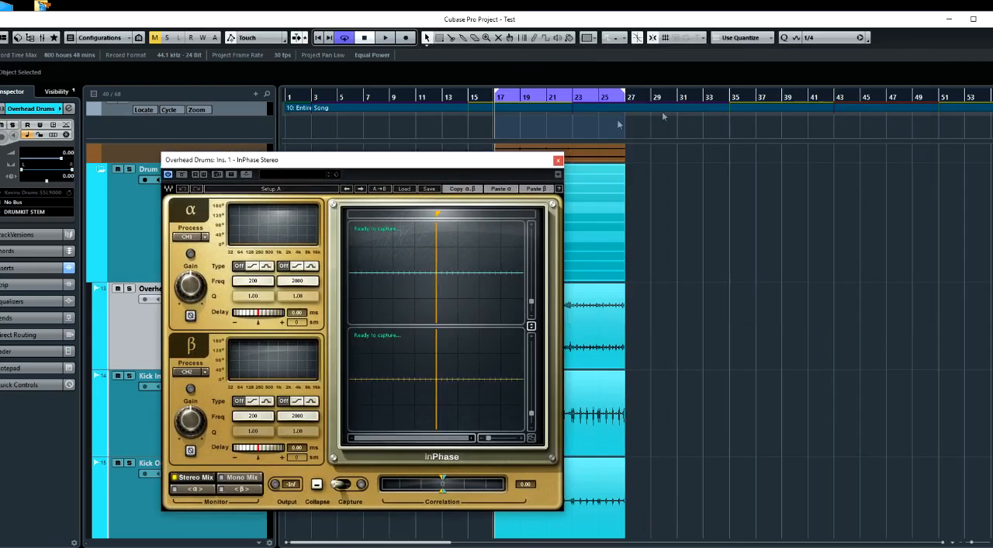
left_click_drag(518, 162, 869, 156)
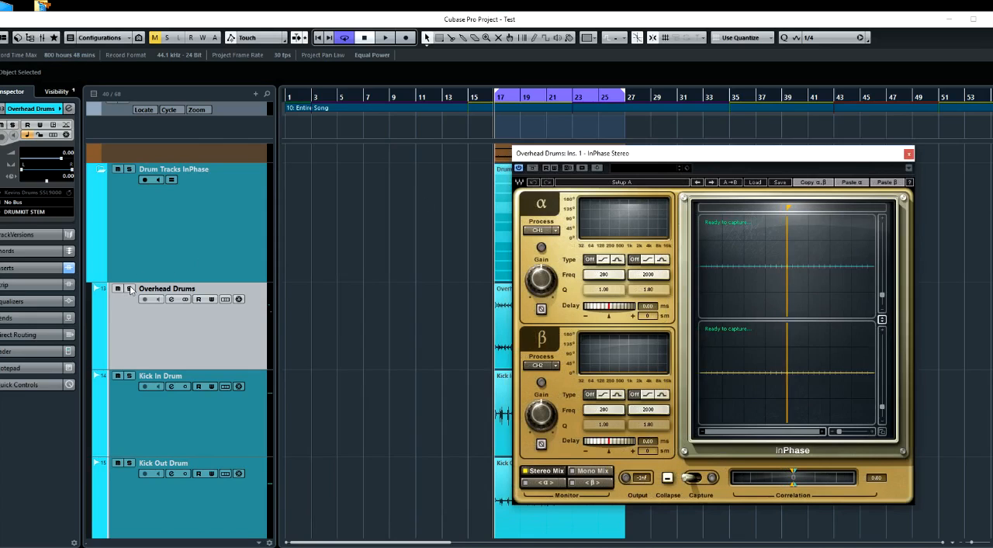
Solo the InPhase folder's Overhead Drums and capture a few hits in InPhase during playback
left_click(128, 288)
left_click_drag(554, 158, 450, 161)
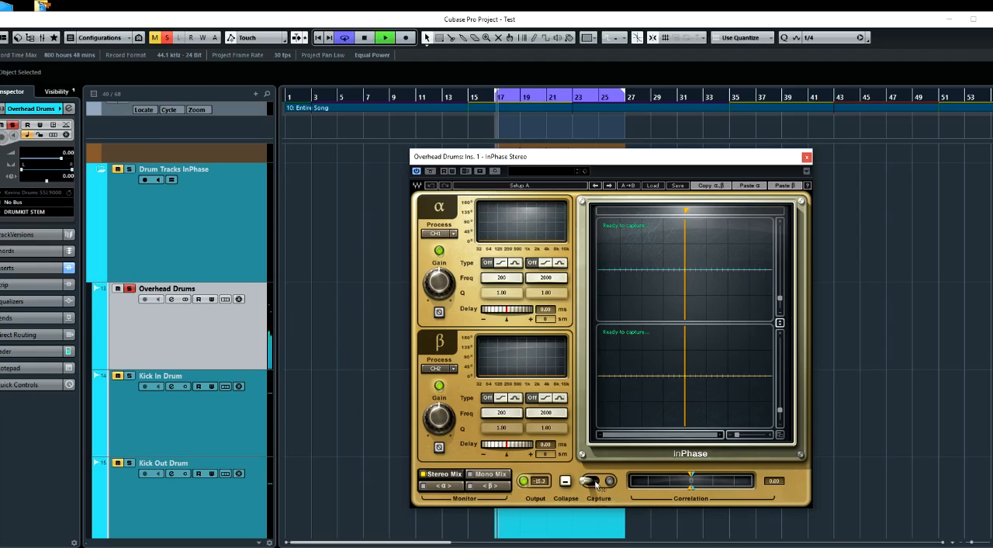
left_click(596, 483)
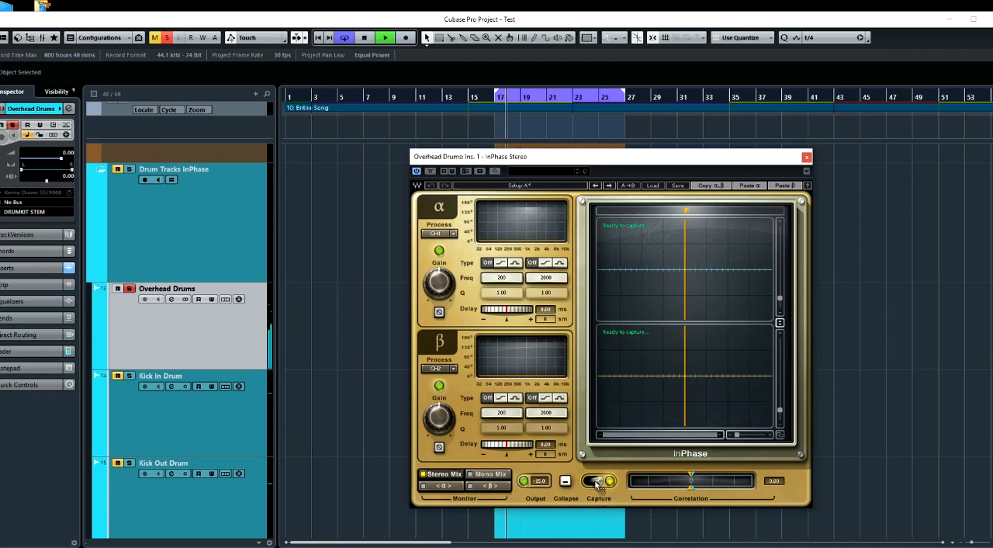
left_click(596, 482)
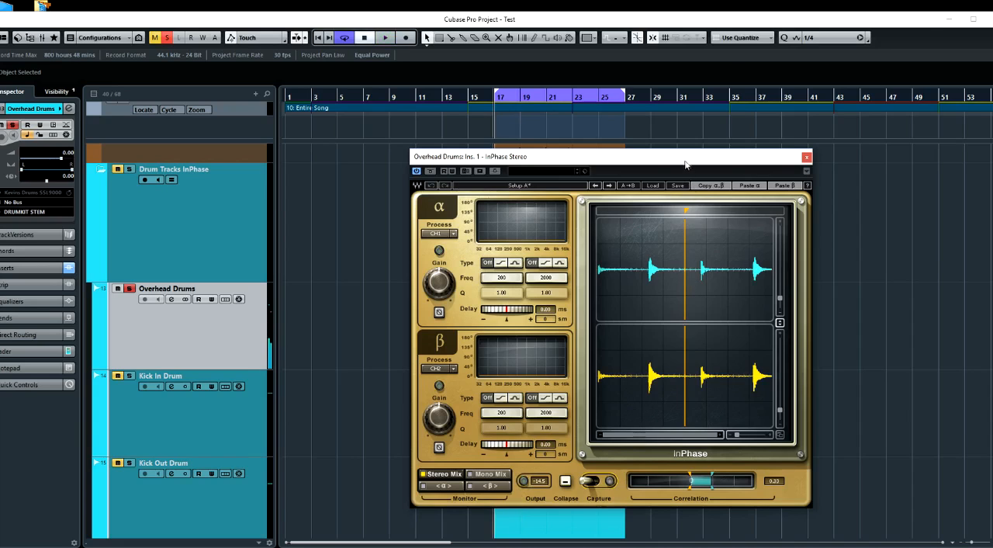
Move the InPhase marker onto the third captured drum hit
left_click_drag(686, 159, 551, 160)
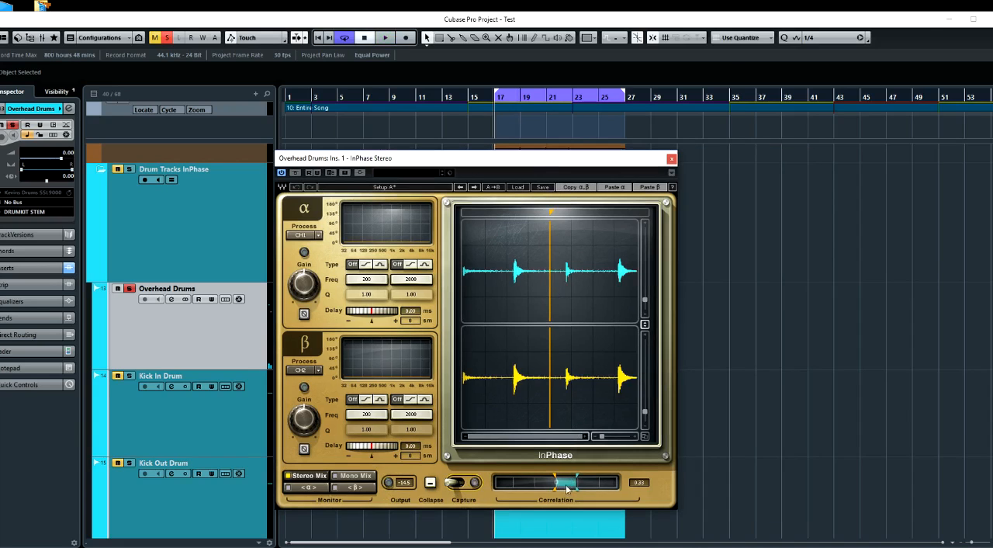
left_click_drag(550, 211, 567, 215)
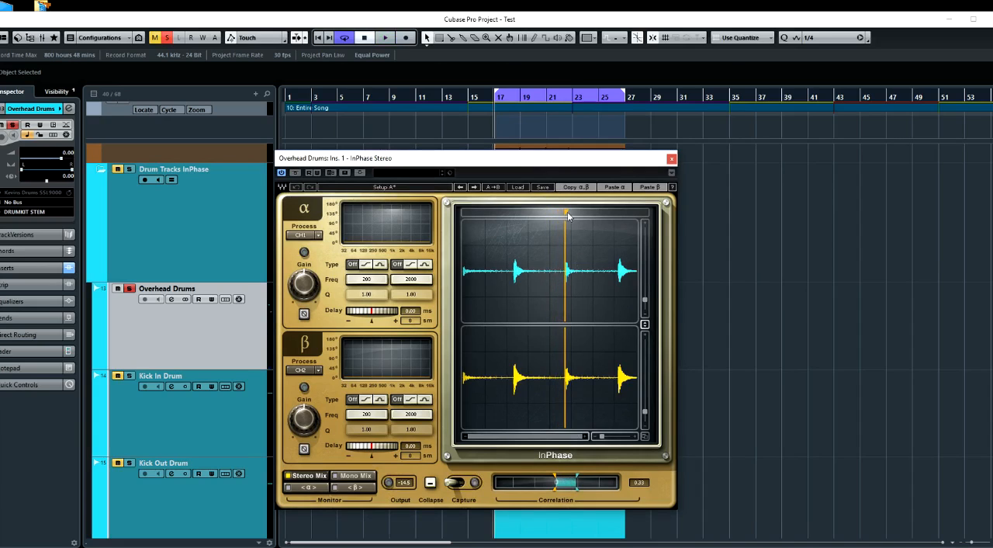
Align the InPhase marker with the onset of the third captured hit to compare the two overhead channels
left_click_drag(601, 436, 616, 436)
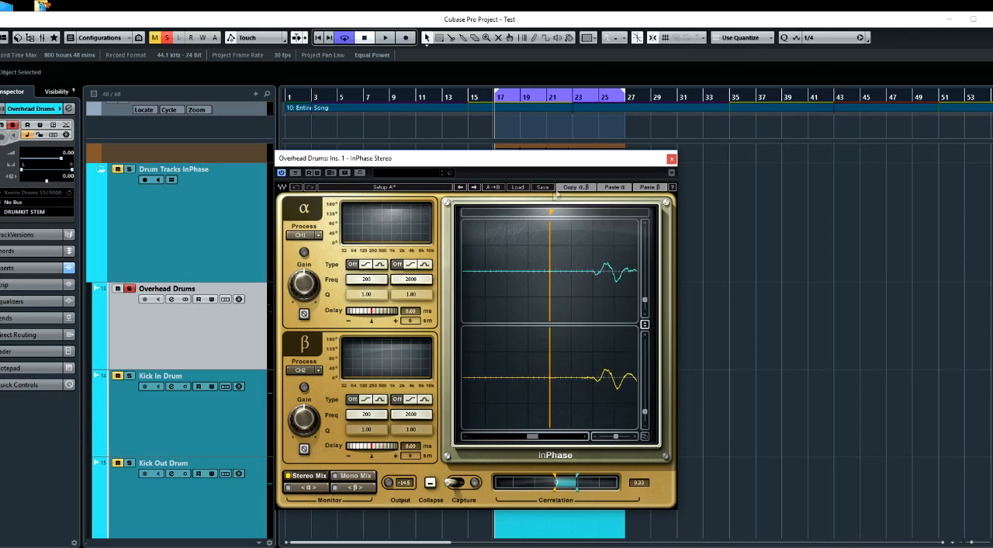
mouse_move(551, 214)
left_mouse_down()
mouse_move(611, 215)
mouse_move(593, 214)
left_mouse_up()
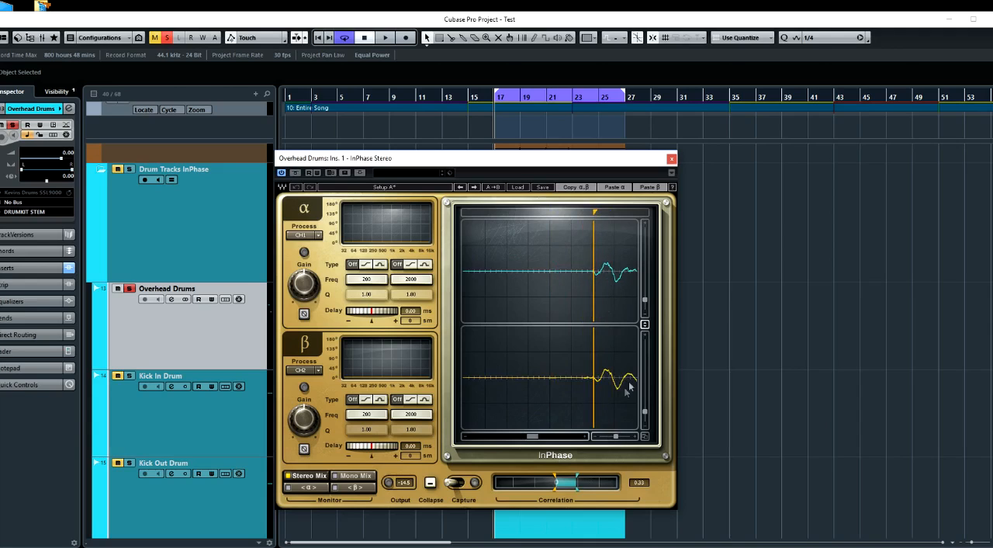
left_click_drag(617, 440, 602, 438)
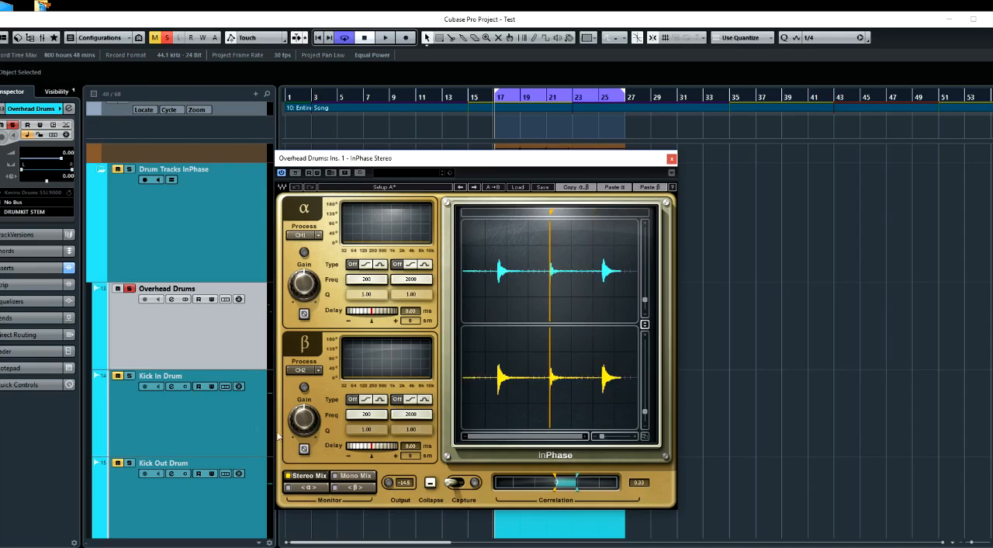
Set InPhase to process CH1/2 against SideCh, choose Mono Mix monitoring and activate the plug-in's side-chain
left_click(304, 372)
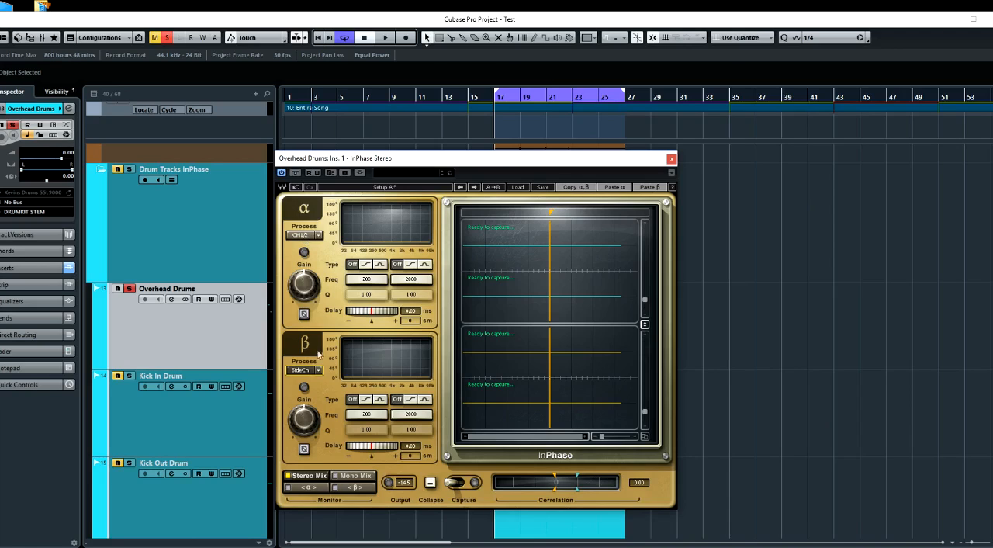
left_click(354, 476)
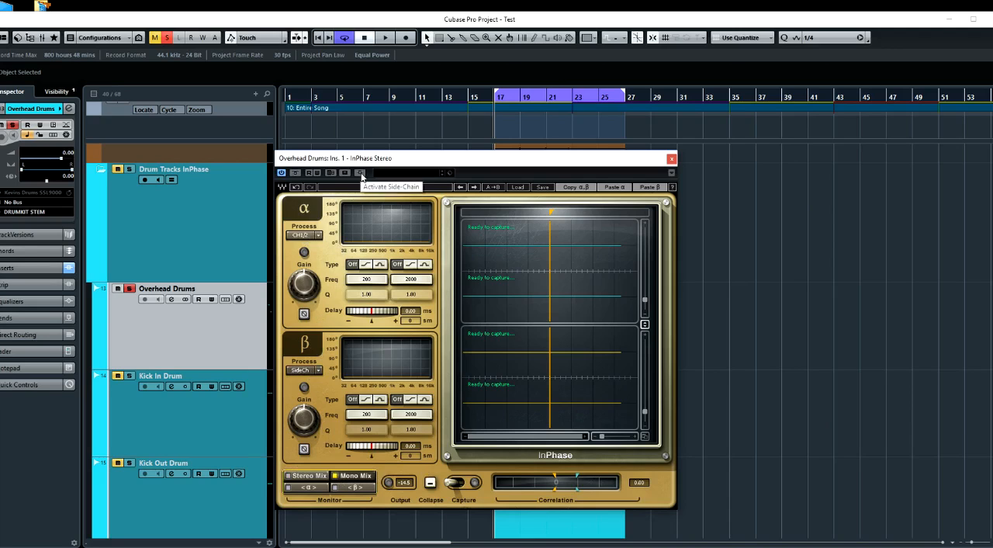
left_click_drag(370, 163, 420, 154)
Solo the Kick In Drum track in the InPhase folder and open its channel settings
left_click(203, 397)
left_click(131, 375)
left_click(170, 386)
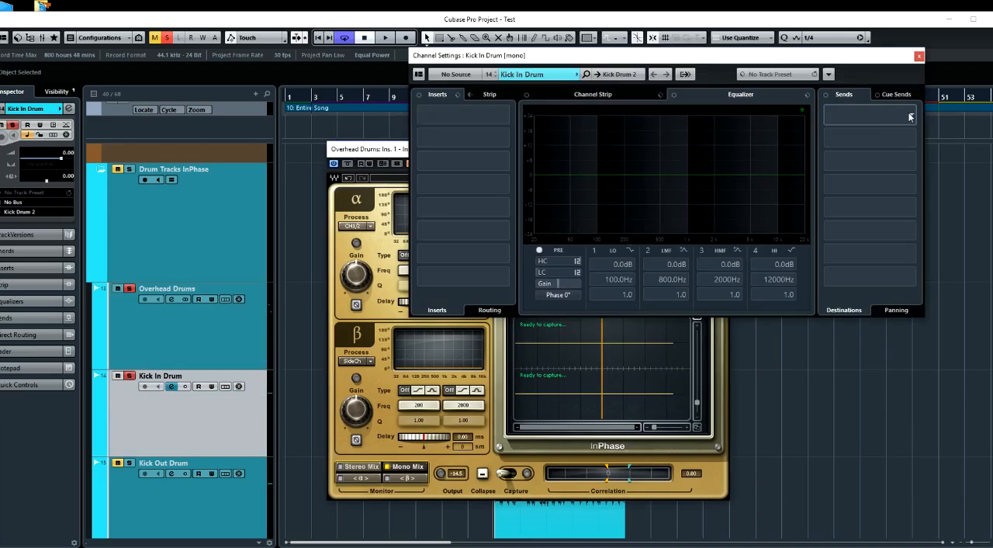
Add an active pre-fader send from Kick In Drum to the Overhead Drums InPhase side-chain and bring the plug-in window forward
left_click(911, 117)
scroll(922, 301, "down", 2)
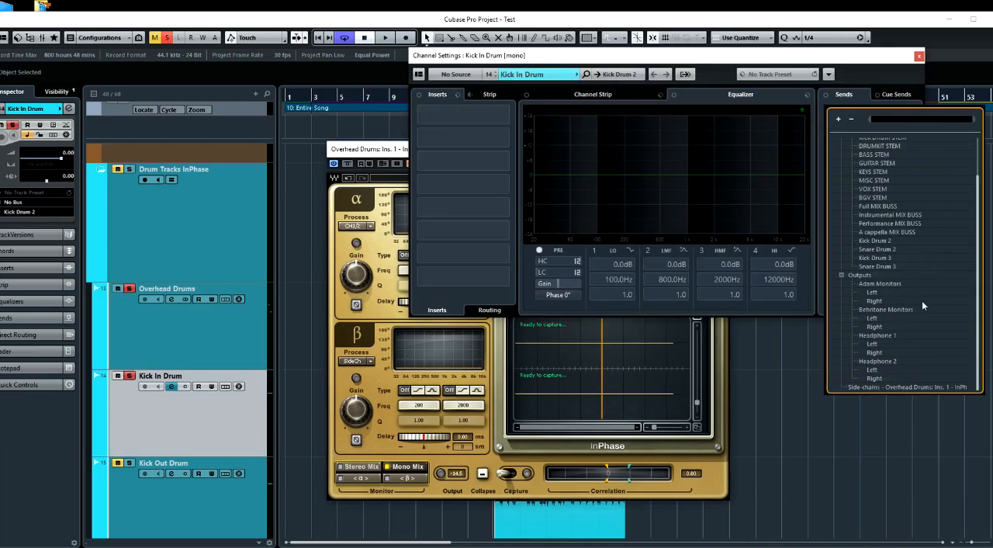
left_click(914, 386)
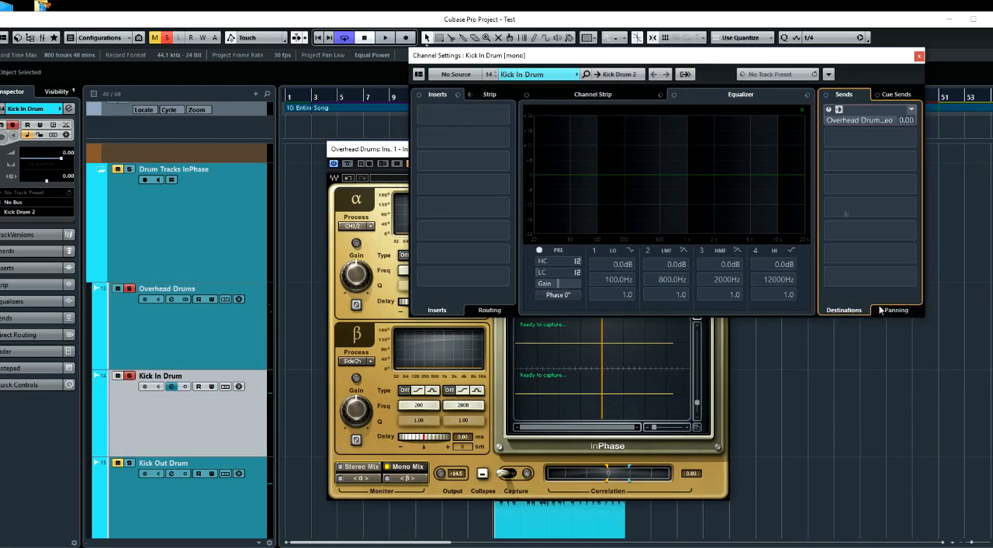
left_click(829, 109)
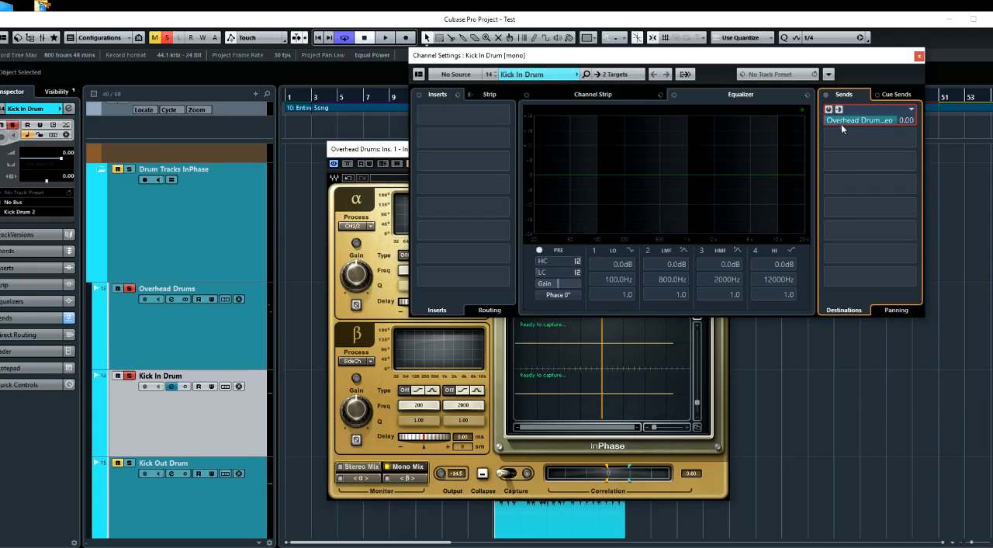
left_click(839, 110)
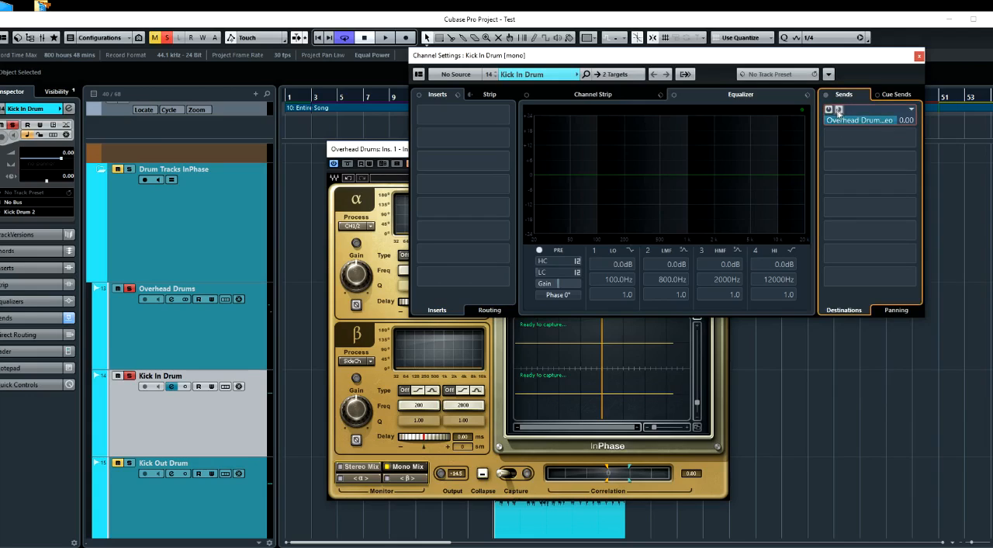
left_click_drag(841, 64, 858, 82)
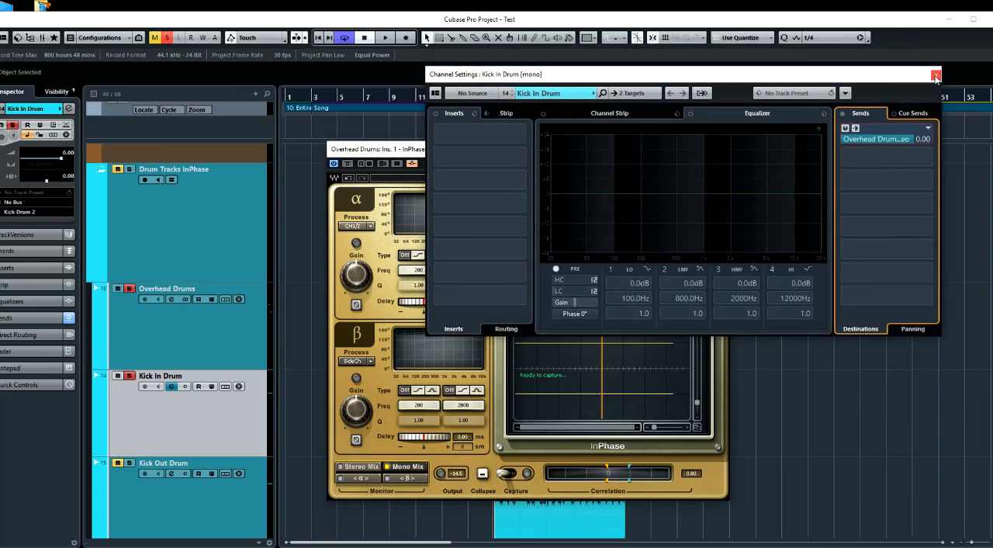
left_click(385, 153)
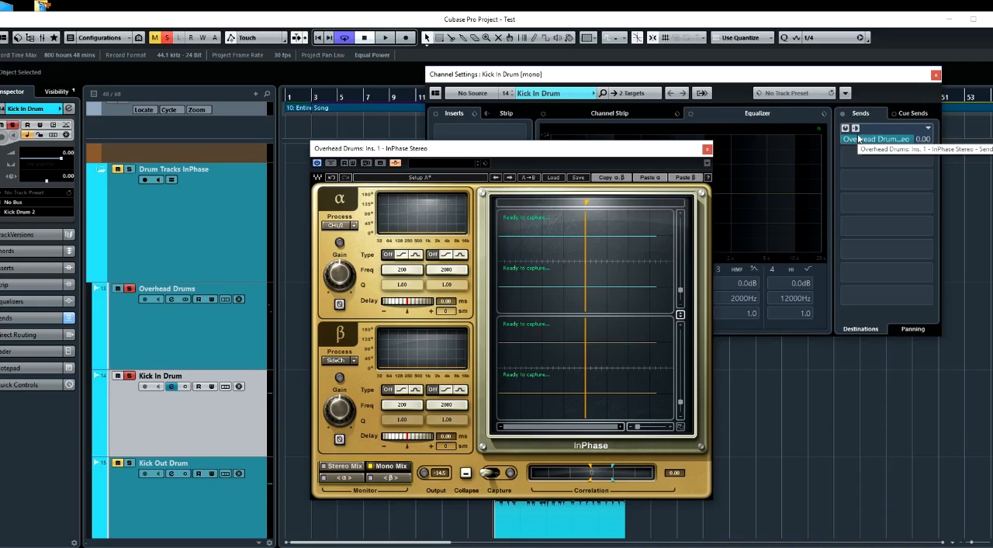
Show the Kick In Drum fader in the Inspector and play the loop to check both InPhase inputs
left_click(9, 353)
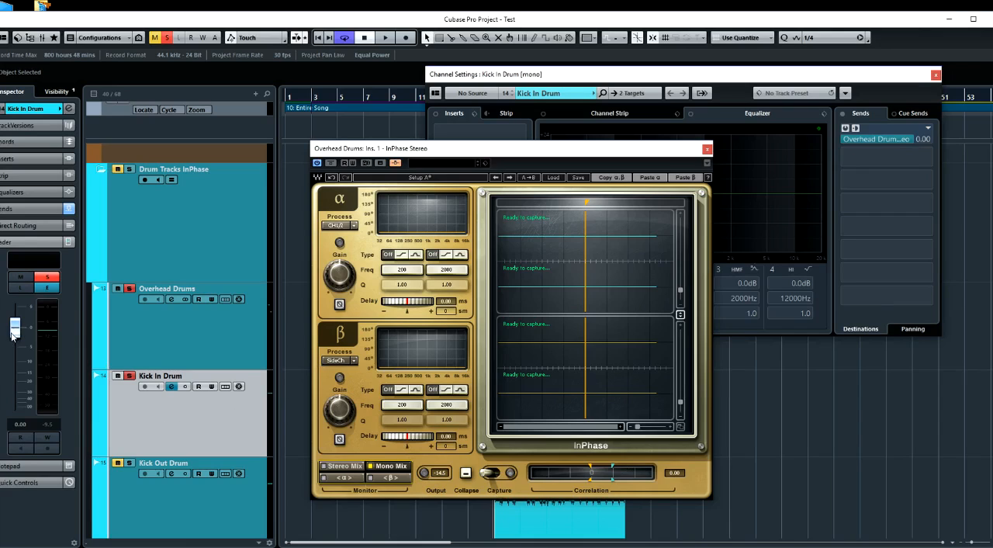
key("space")
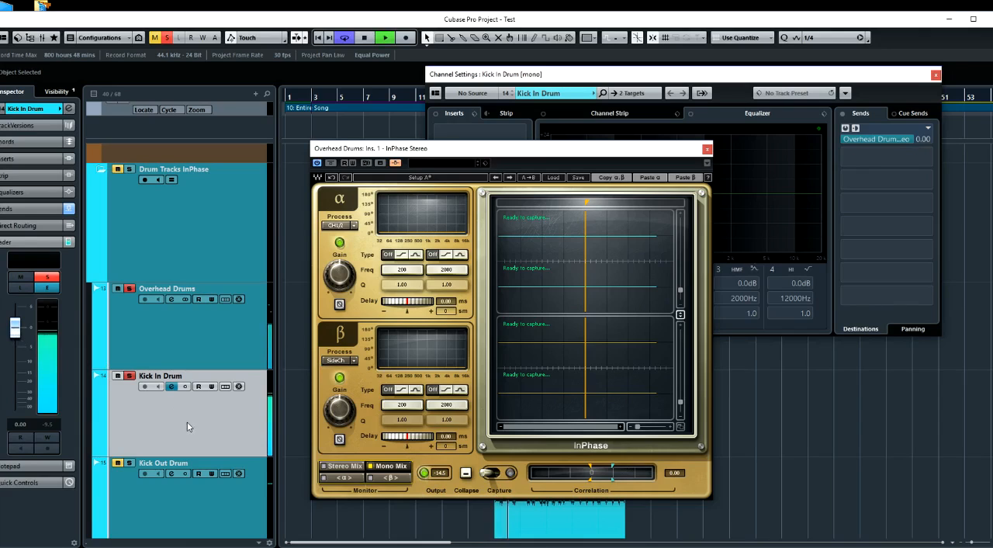
key("space")
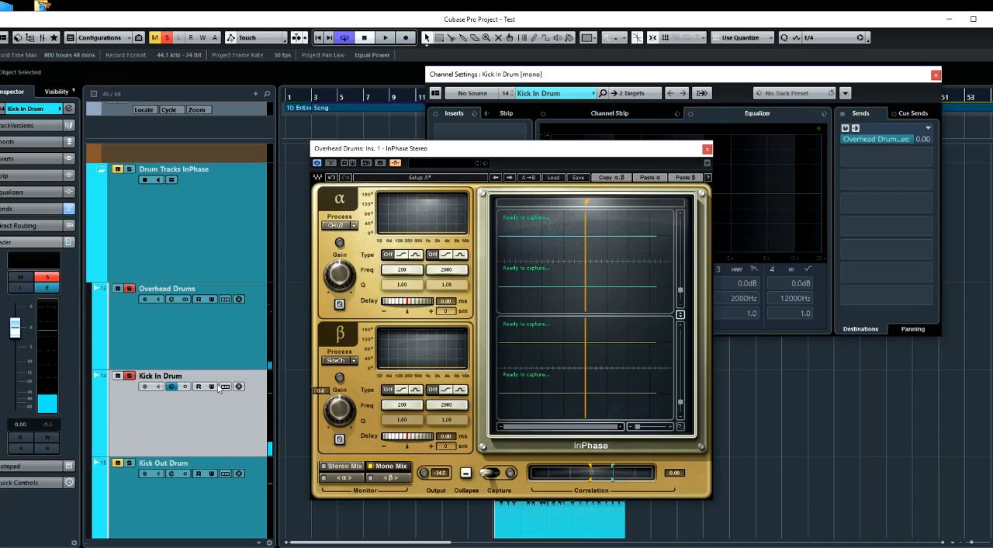
Compare the InPhase side-chain input during playback with Kick In Drum unsoloed and soloed again
left_click(130, 376)
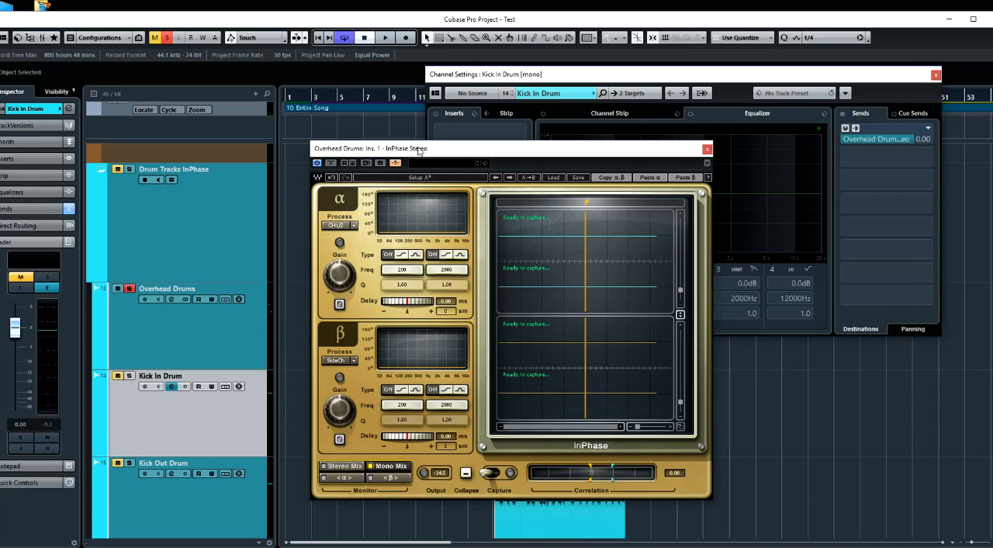
mouse_move(419, 150)
left_mouse_down()
mouse_move(398, 156)
mouse_move(421, 156)
left_mouse_up()
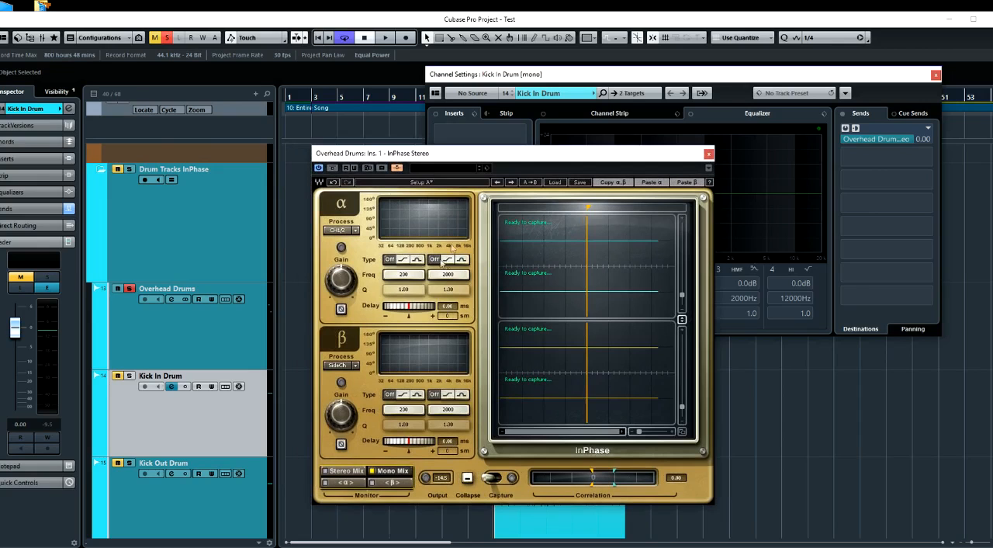
left_click_drag(492, 158, 487, 158)
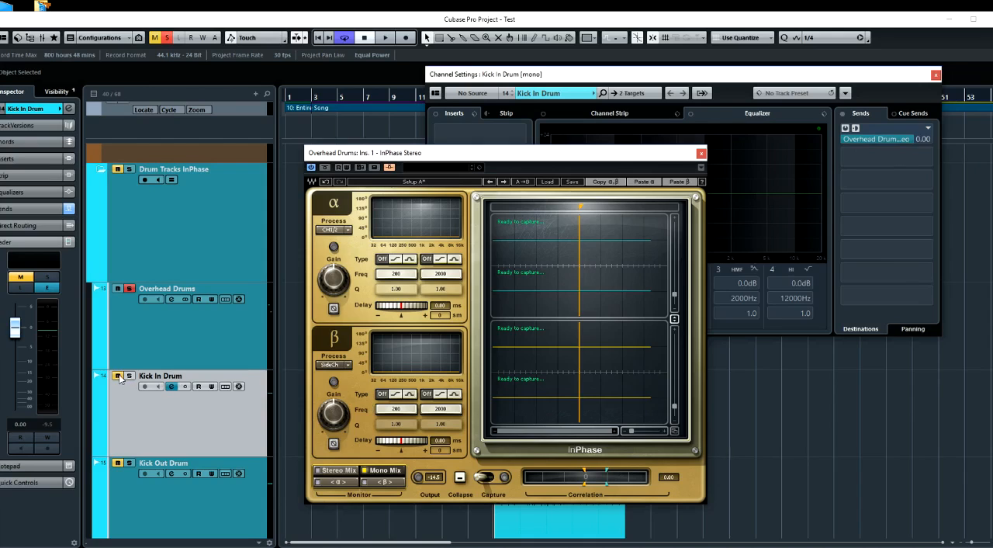
key("space")
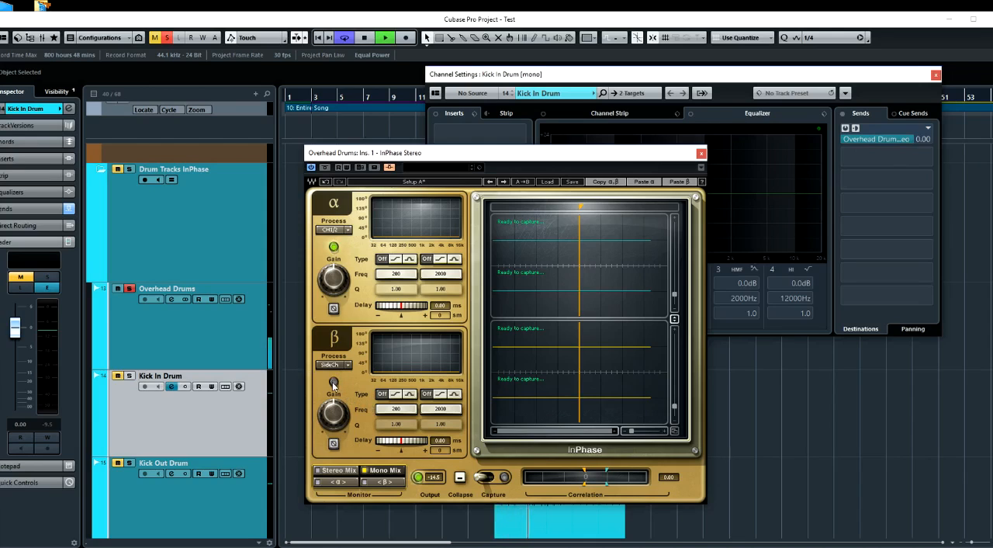
key("space")
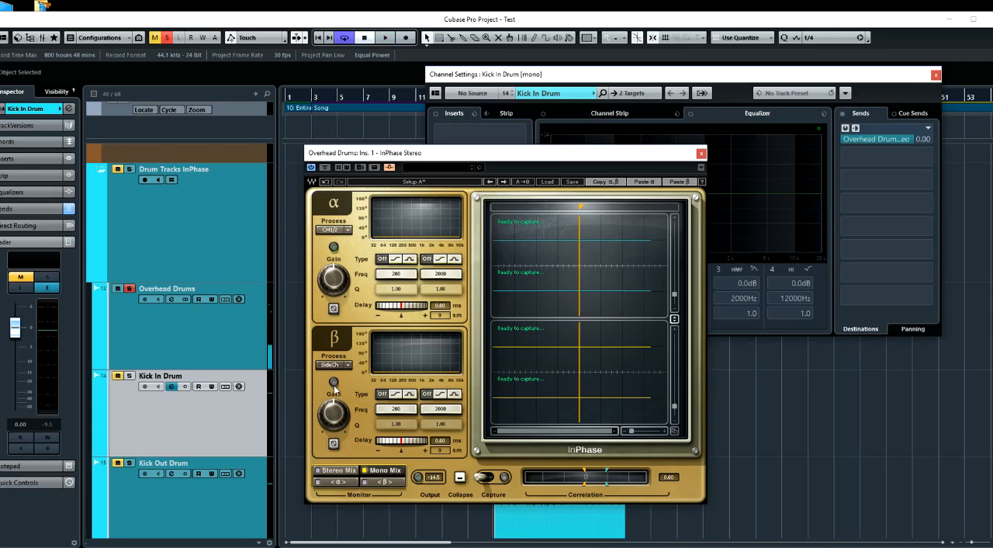
left_click(129, 376)
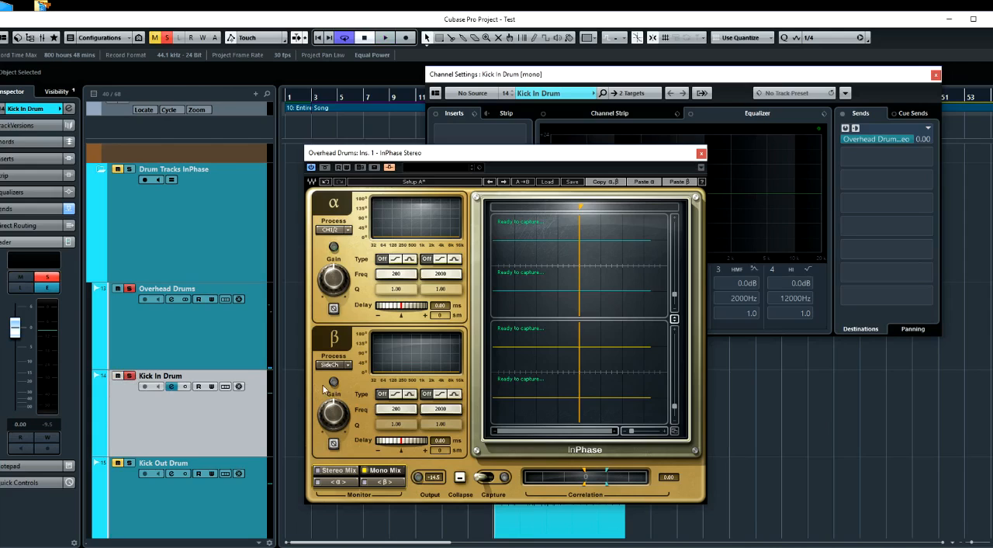
key("space")
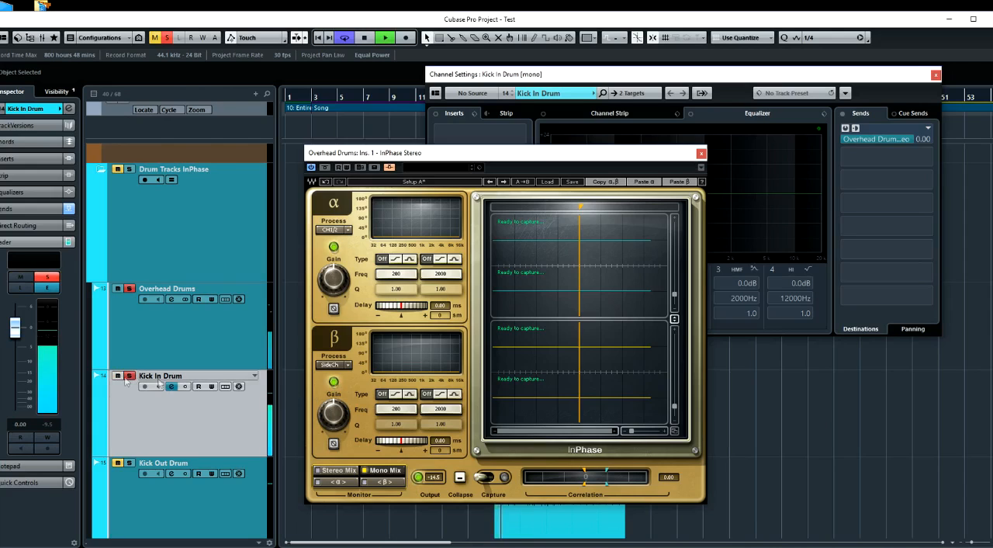
key("space")
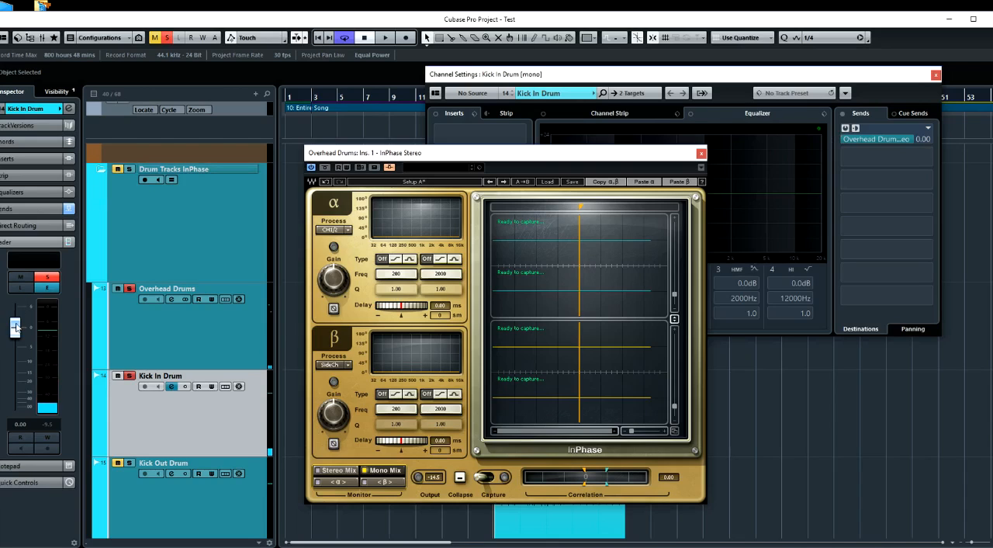
Lower the Kick In Drum fader to minus infinity and audition InPhase's α, β, Stereo Mix and Mono Mix monitoring during playback
left_click_drag(15, 326, 15, 407)
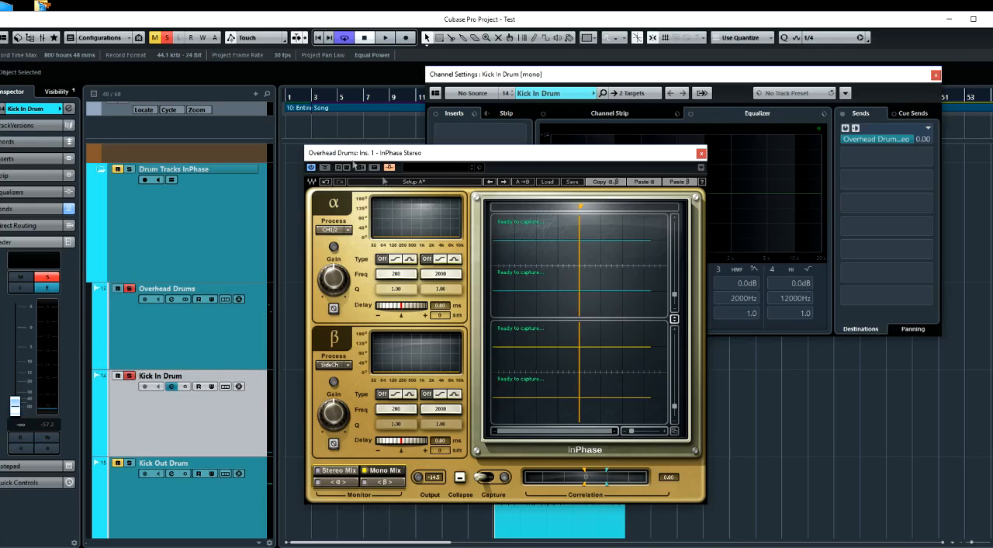
key("space")
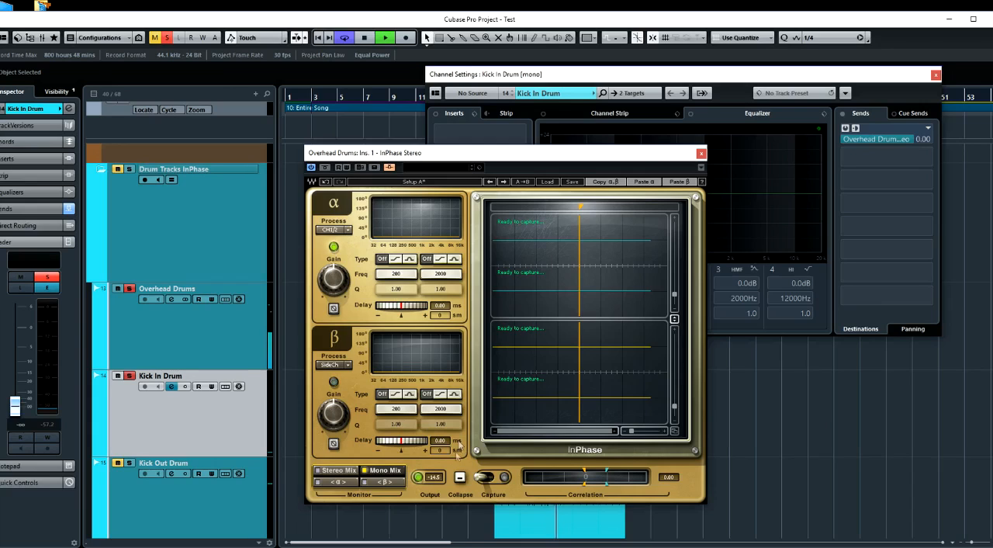
left_click(338, 483)
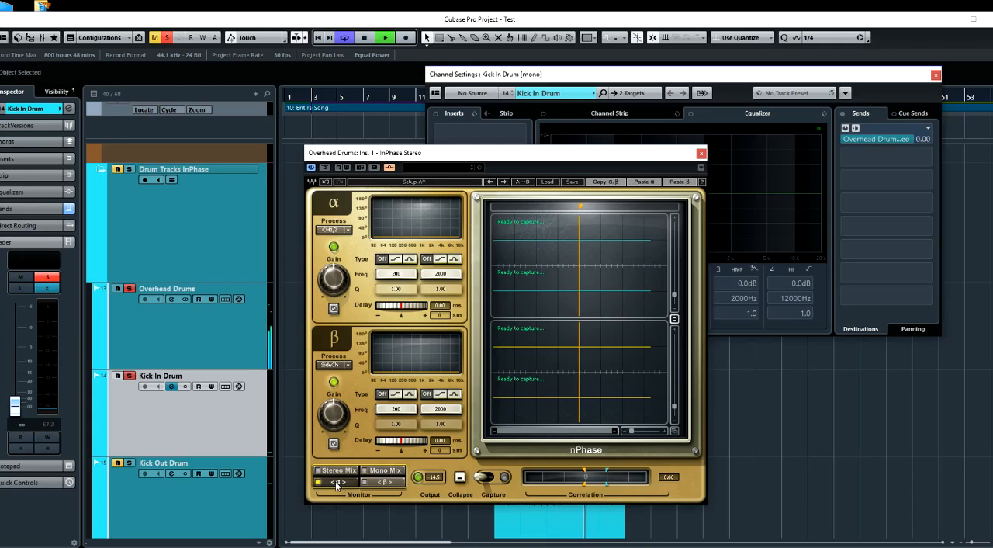
left_click(379, 482)
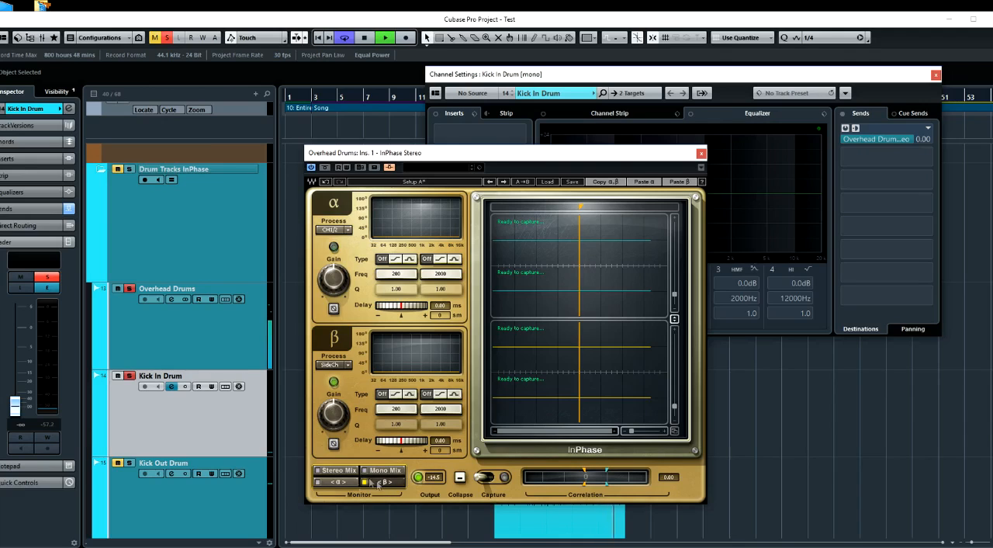
left_click(343, 472)
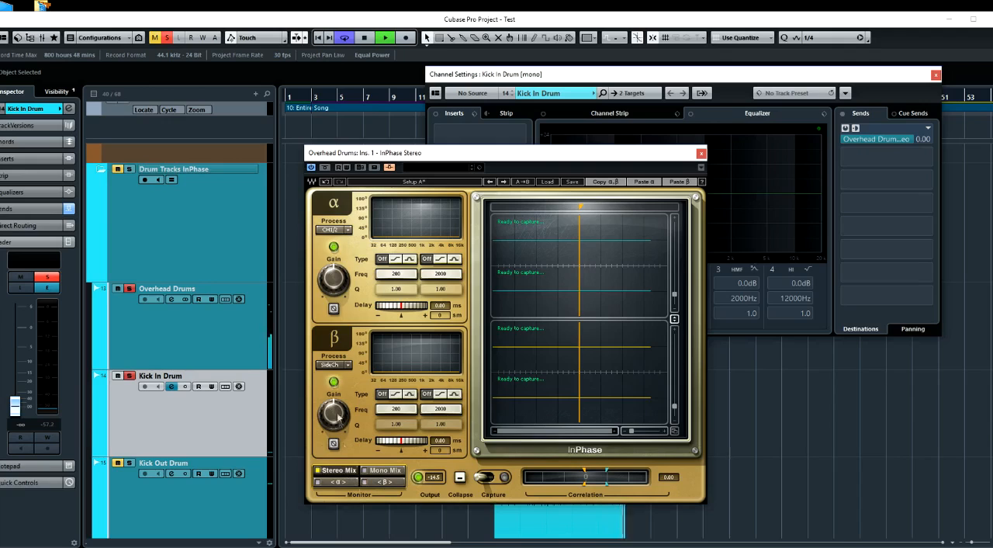
left_click(380, 470)
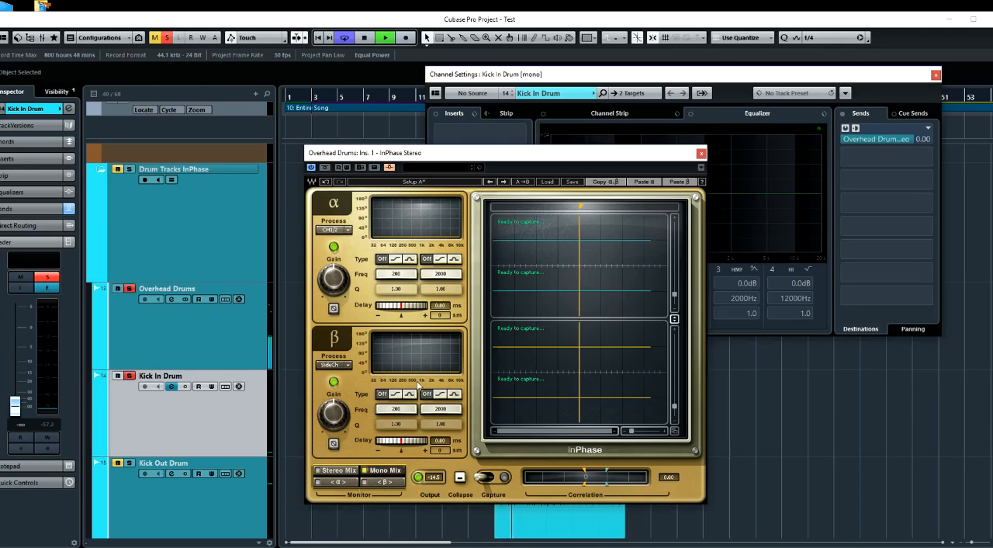
key("space")
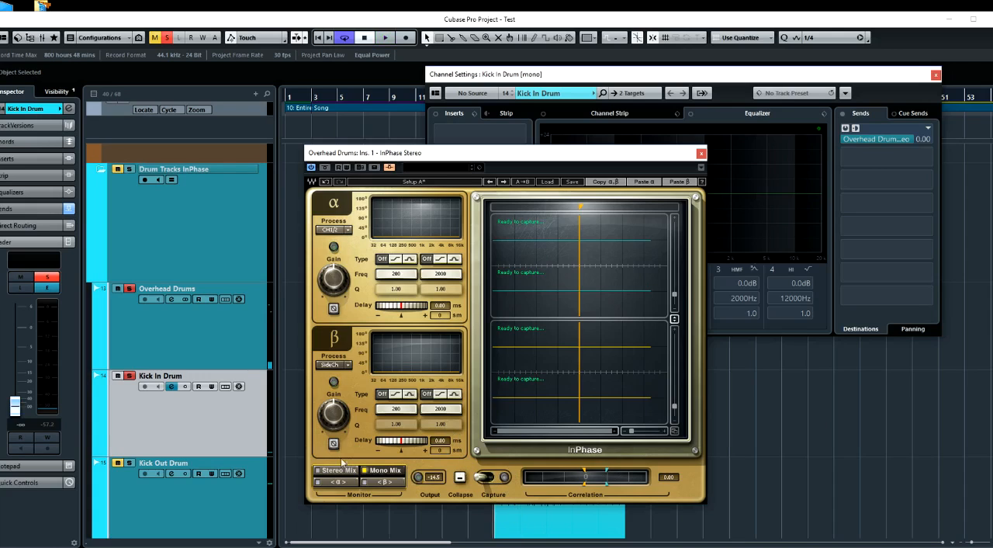
Capture a few hits of the overheads and the side-chained kick in InPhase during playback
key("space")
left_click(489, 477)
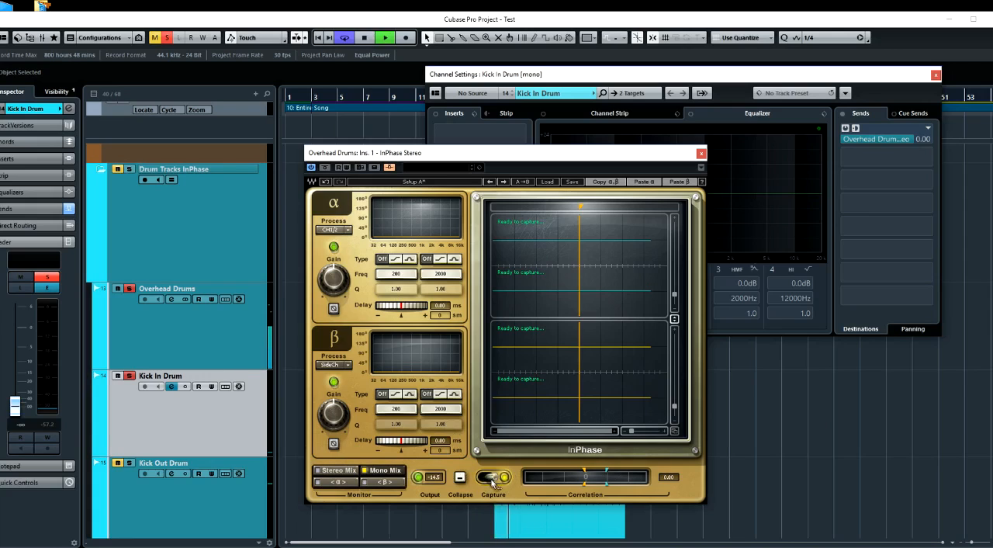
left_click(498, 480)
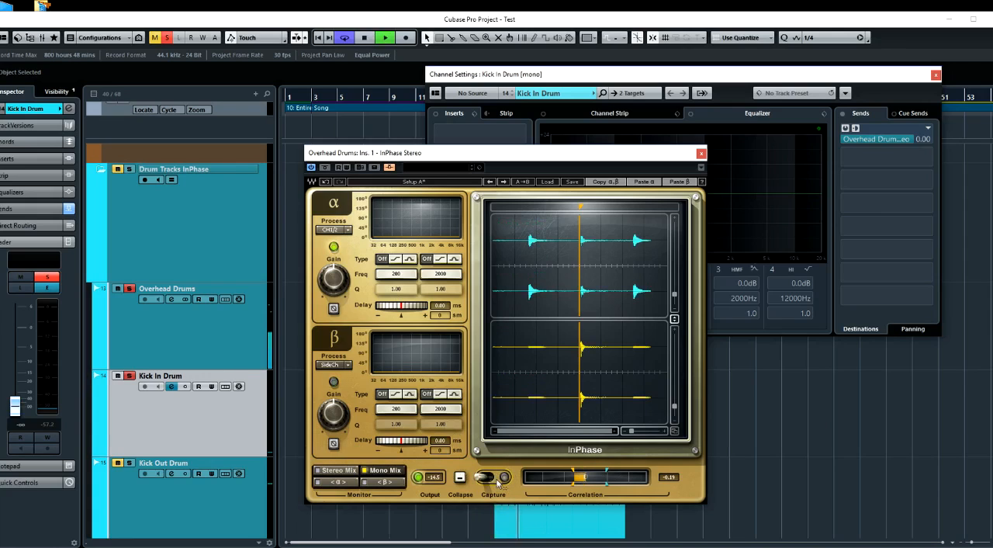
key("space")
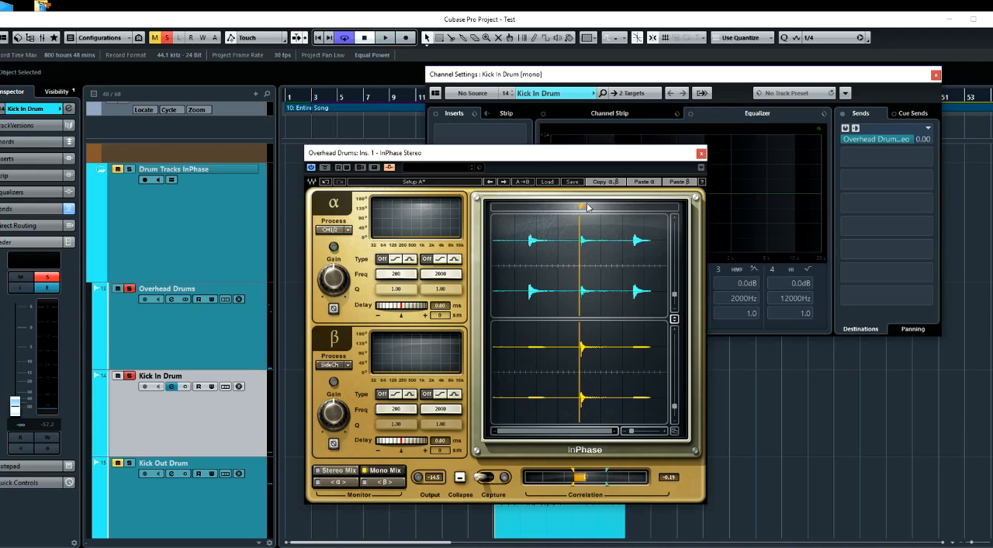
Move the InPhase marker onto the start of the middle captured overhead hit, where the kick also sounds
left_click_drag(584, 207, 586, 206)
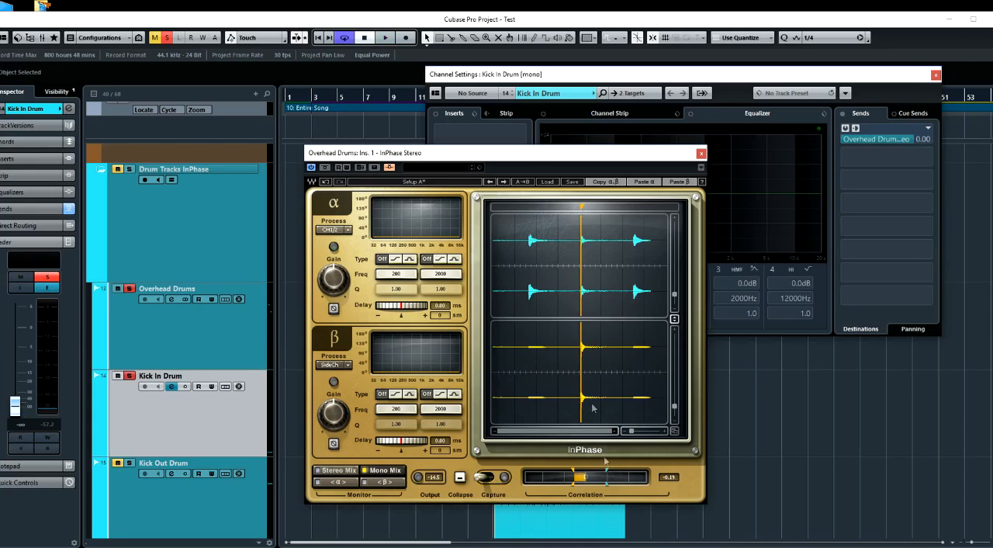
left_click_drag(634, 434, 647, 432)
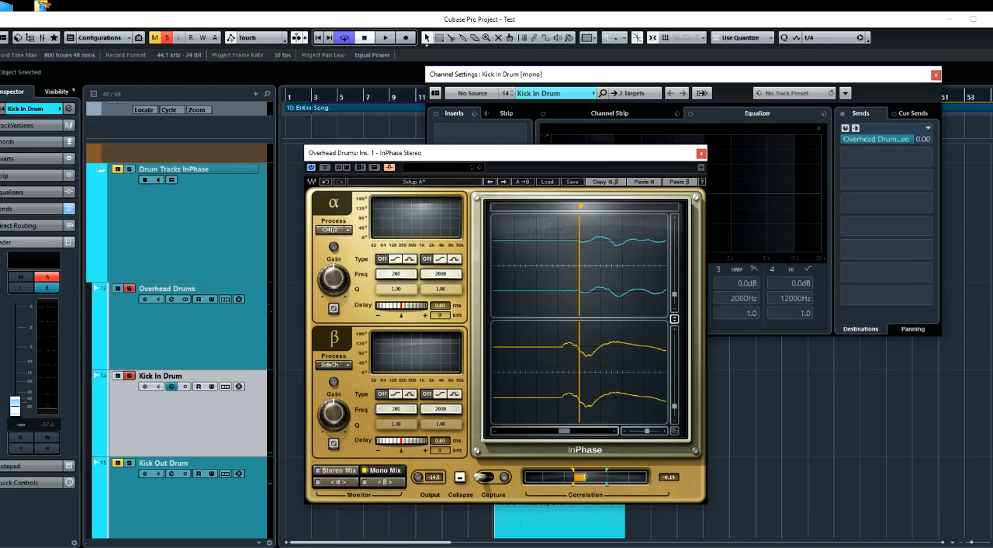
mouse_move(580, 206)
left_mouse_down()
mouse_move(570, 207)
mouse_move(583, 207)
left_mouse_up()
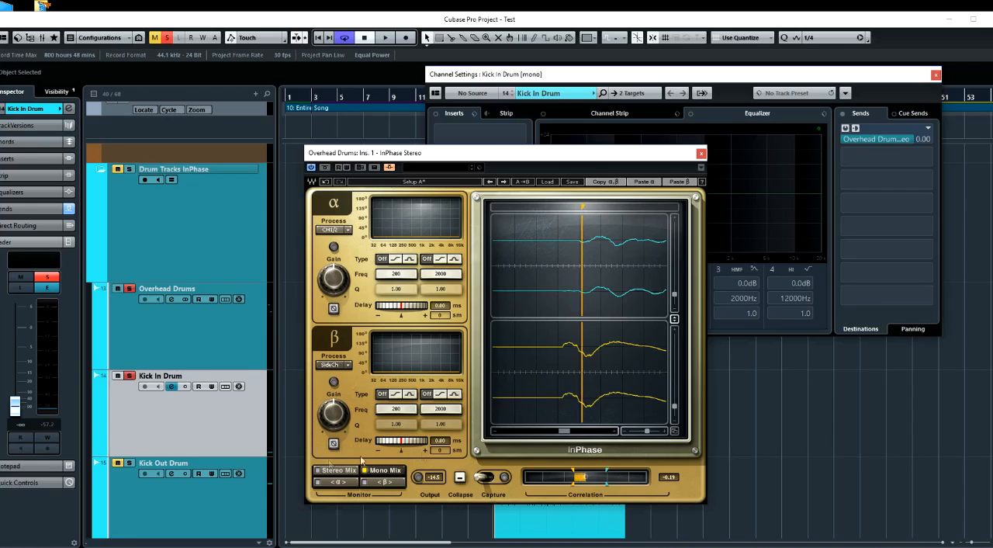
Invert the polarity of β in InPhase, comparing the captured waveforms and correlation with and without the inversion
left_click(335, 444)
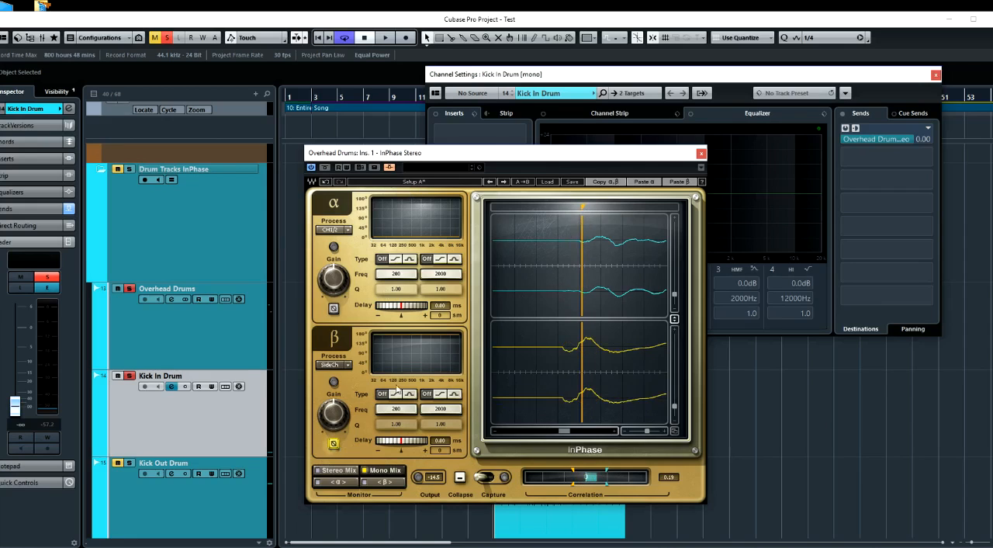
left_click(334, 443)
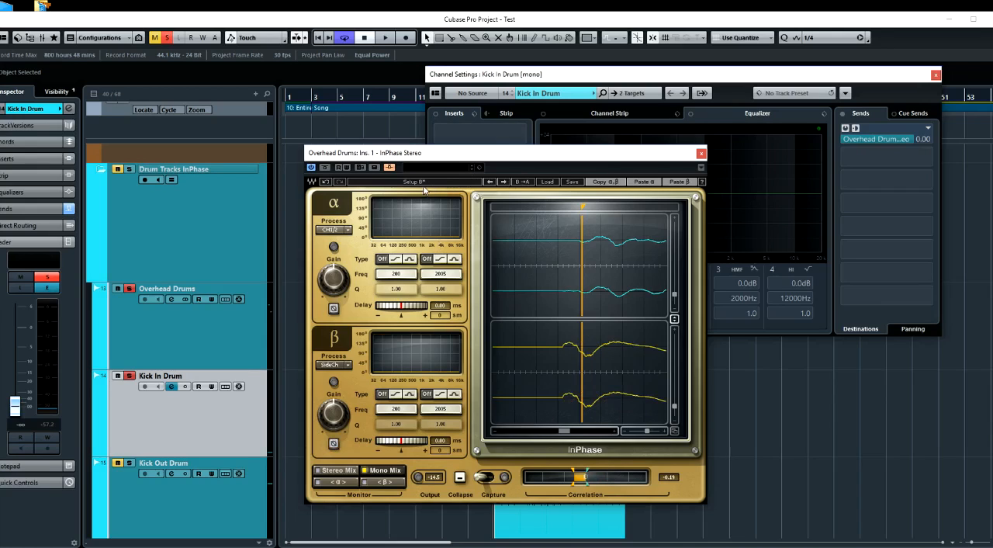
left_click(334, 444)
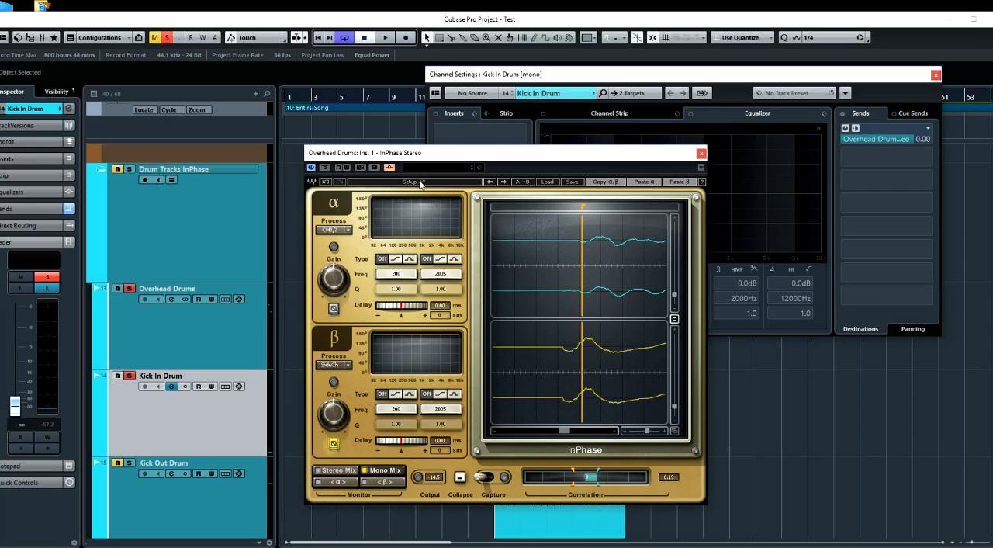
Audition Setup A against Setup B in Mono Mix, and set the monitoring of both setups to Stereo Mix
key("space")
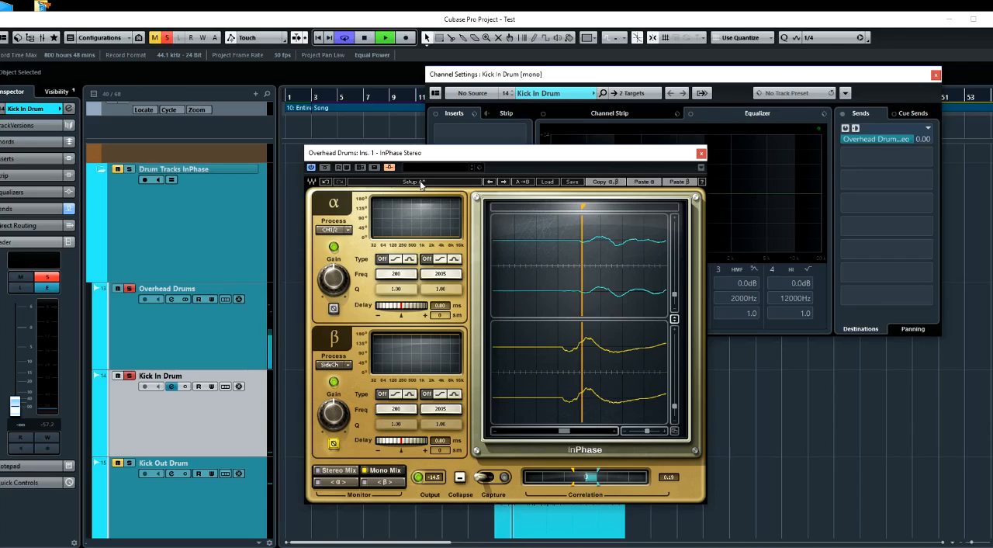
left_click(420, 183)
key("space")
left_click(338, 470)
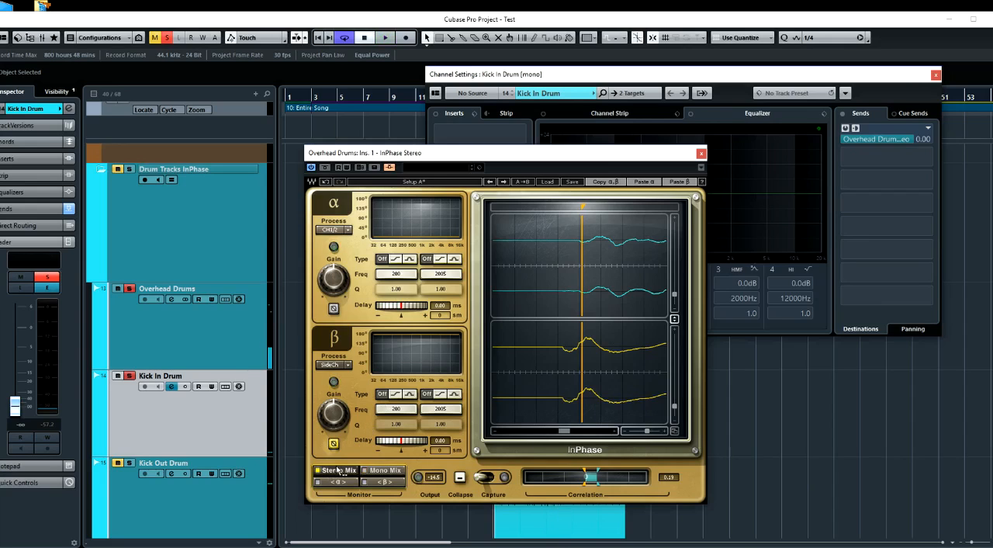
left_click(431, 184)
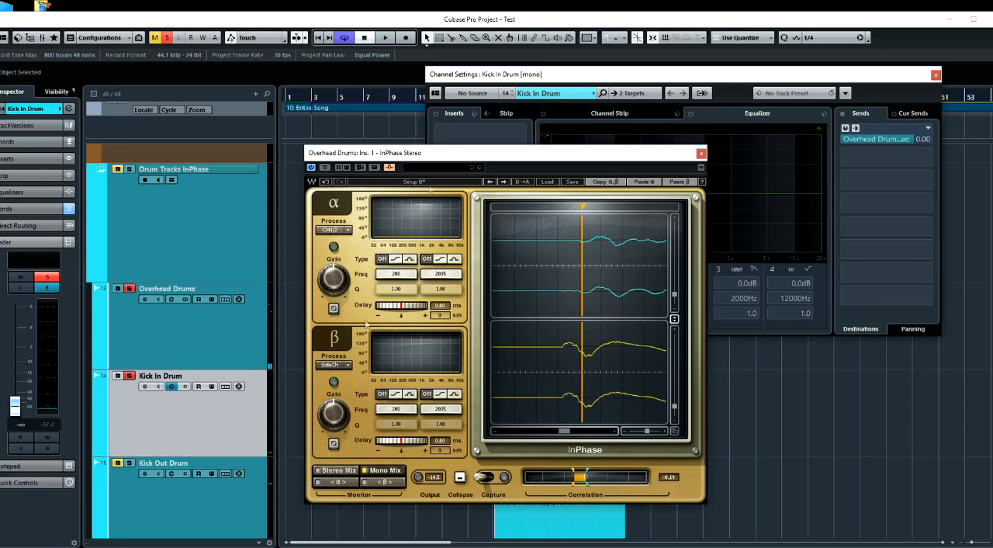
left_click(338, 471)
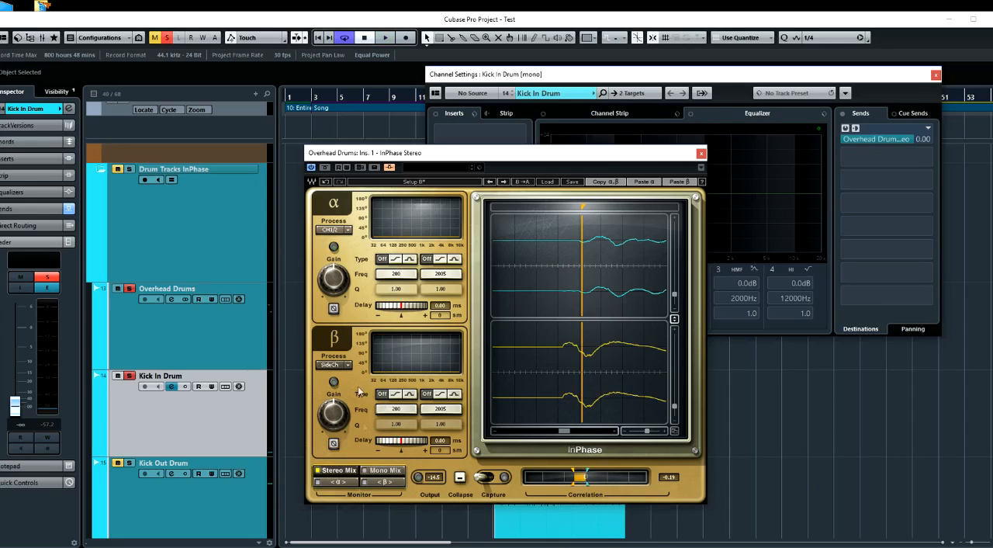
left_click(427, 183)
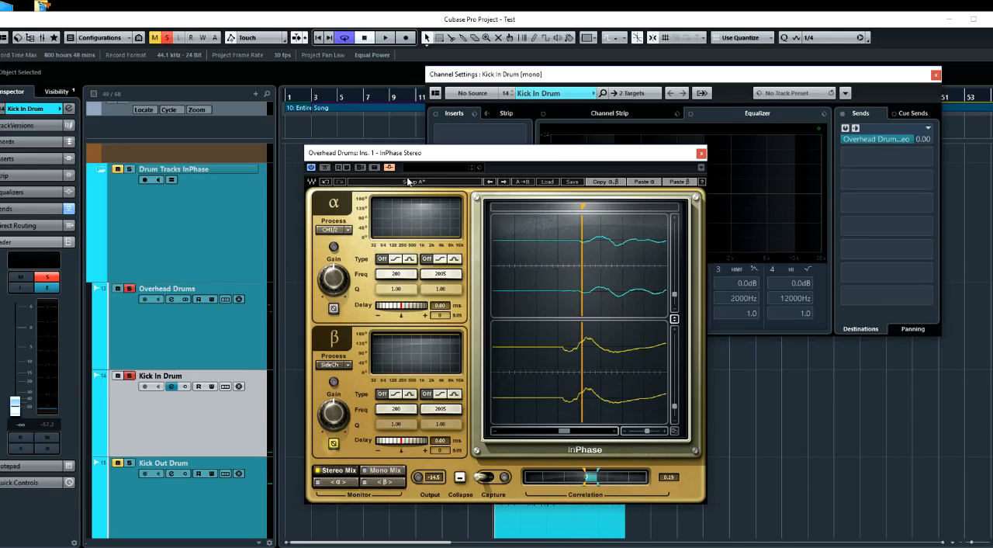
Compare Setup A with inverted kick polarity against Setup B during playback in Stereo Mix
key("space")
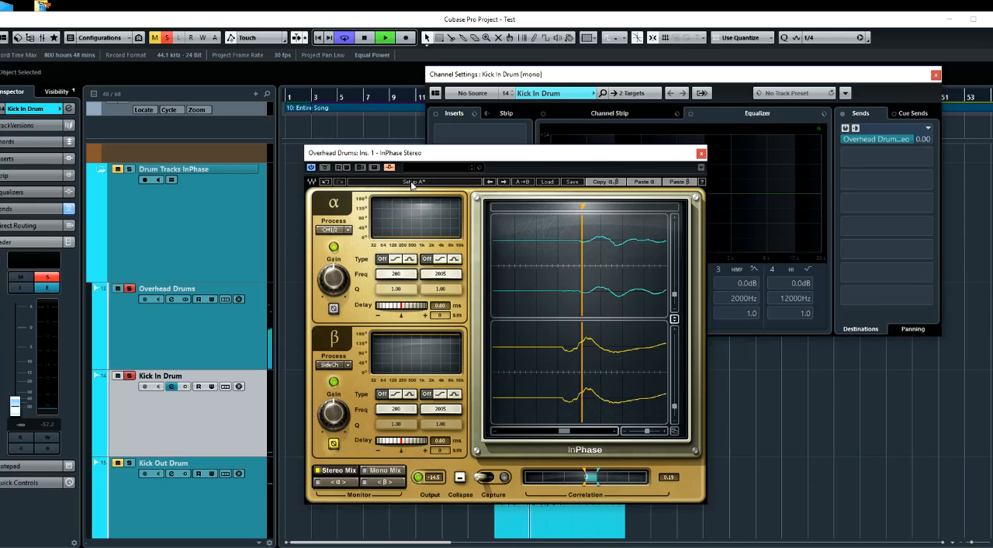
left_click(412, 185)
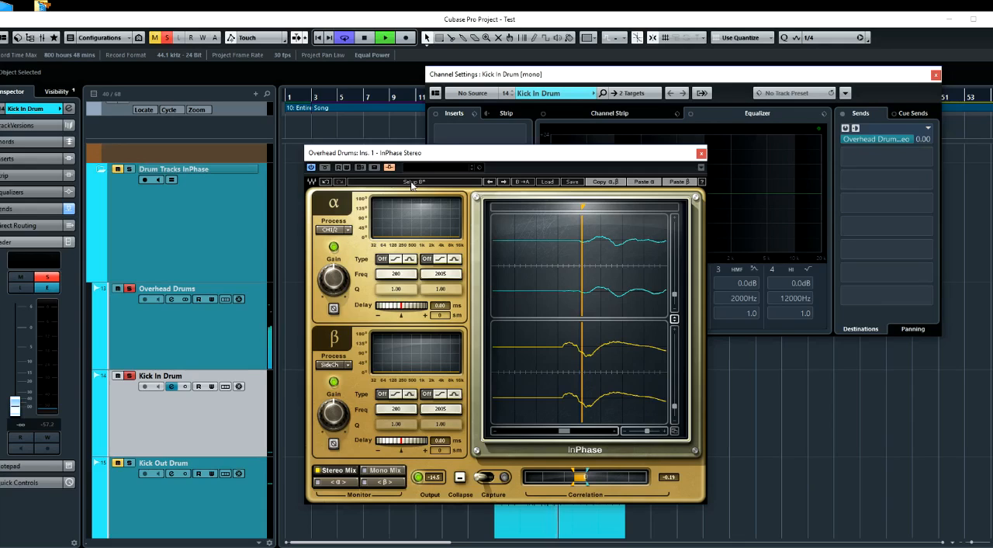
left_click(412, 184)
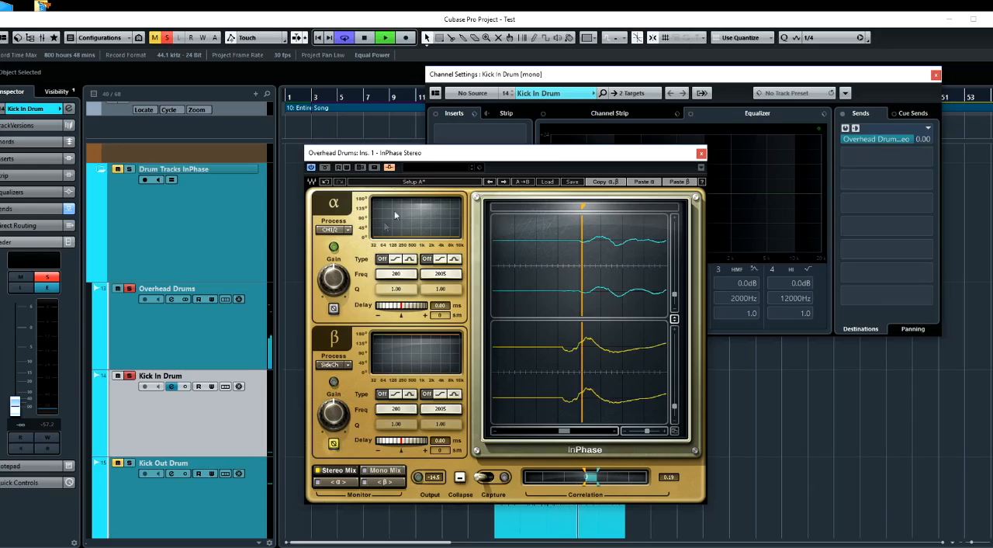
Switch both setups to Mono Mix and compare Setup A with Setup B repeatedly during playback
left_click(385, 471)
left_click(424, 184)
left_click(394, 471)
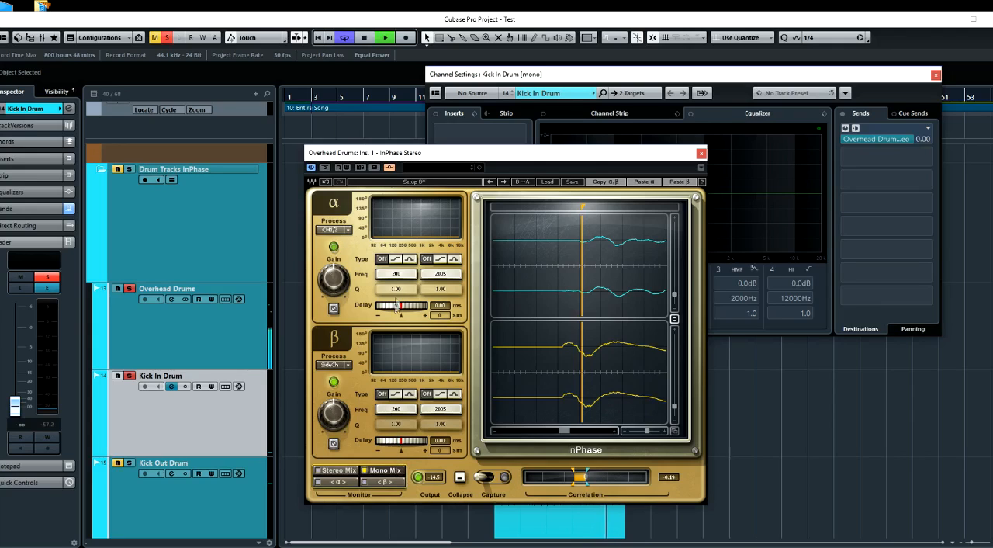
left_click(400, 185)
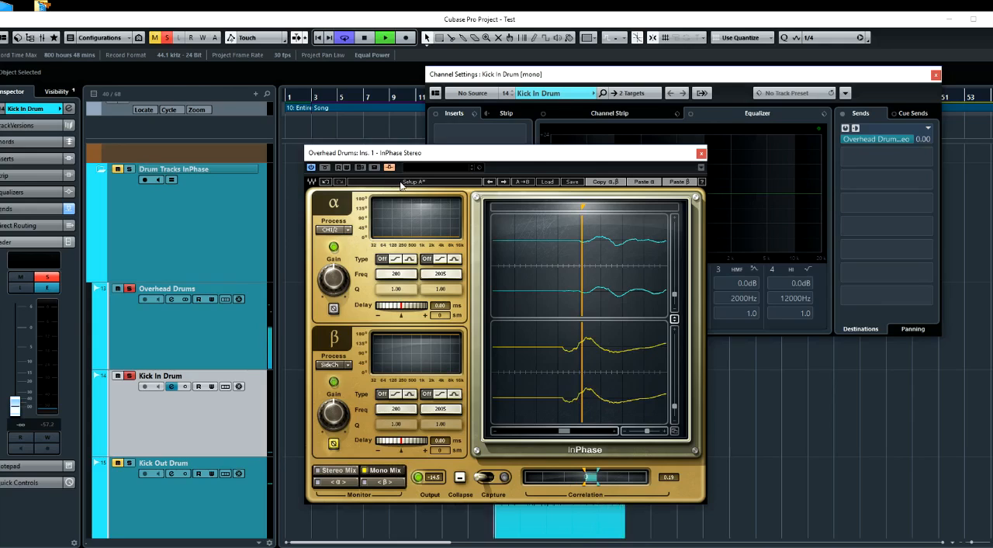
left_click(401, 183)
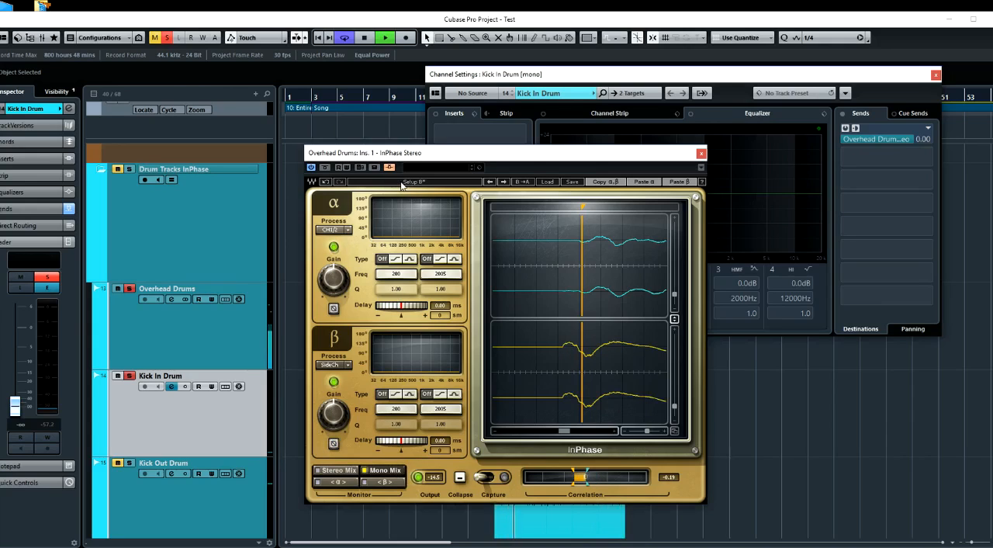
left_click(401, 184)
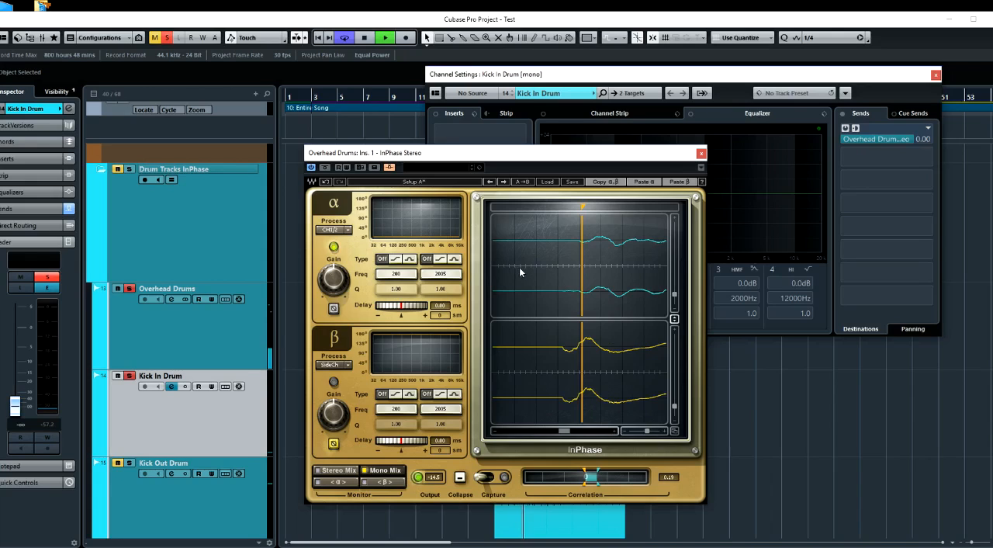
key("space")
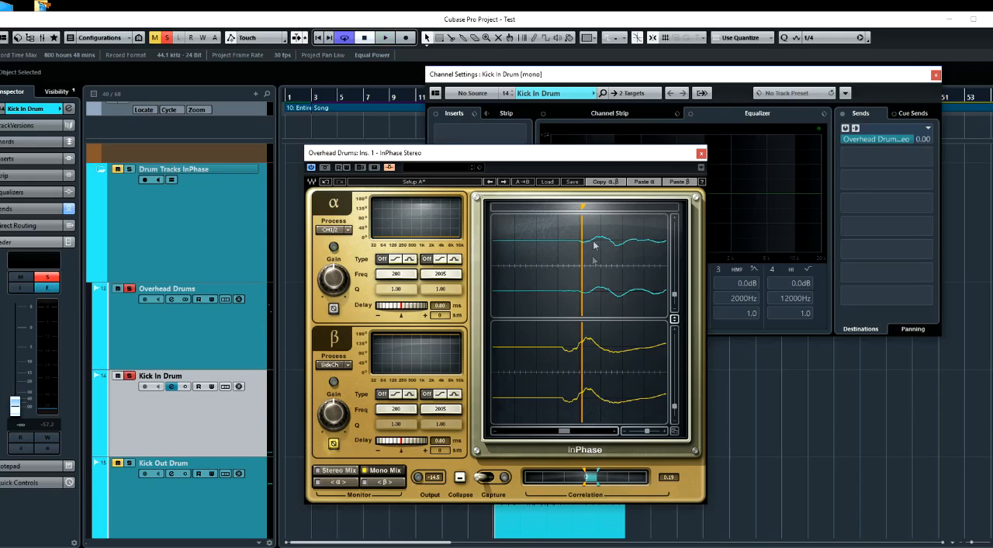
Place the InPhase marker at the exact start of the overhead hit and delay β by 3.10 ms to meet it
left_click_drag(586, 208, 581, 207)
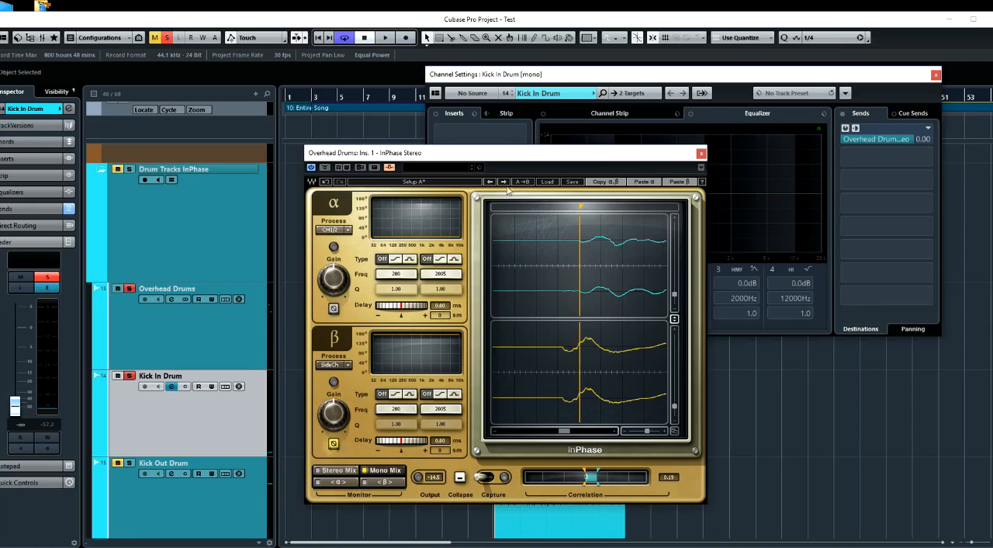
left_click(449, 184)
left_click_drag(409, 445, 426, 445)
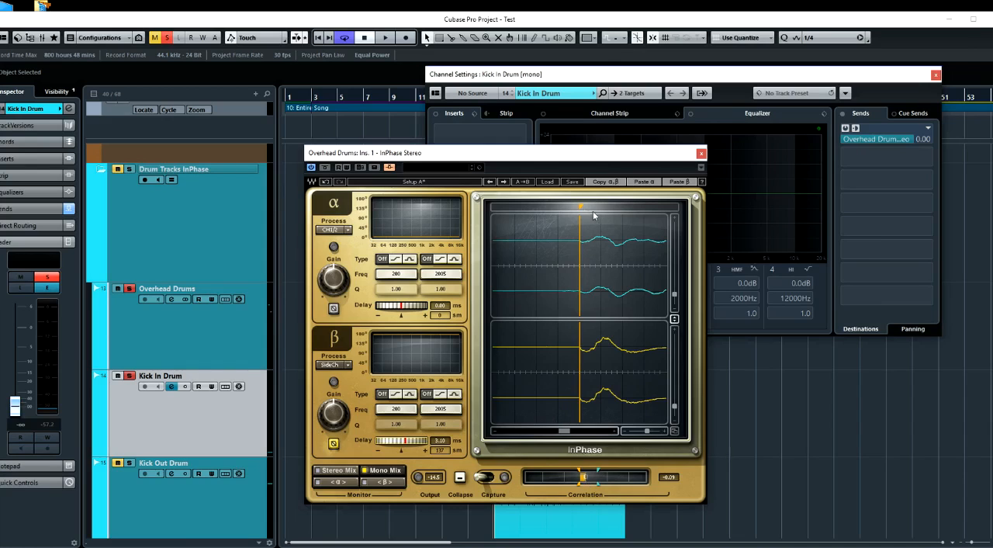
Check the later waveform cycles against the marker, return it to the hit's start and restore β's delay to 0.00 ms
mouse_move(583, 208)
left_mouse_down()
mouse_move(631, 207)
mouse_move(617, 207)
left_mouse_up()
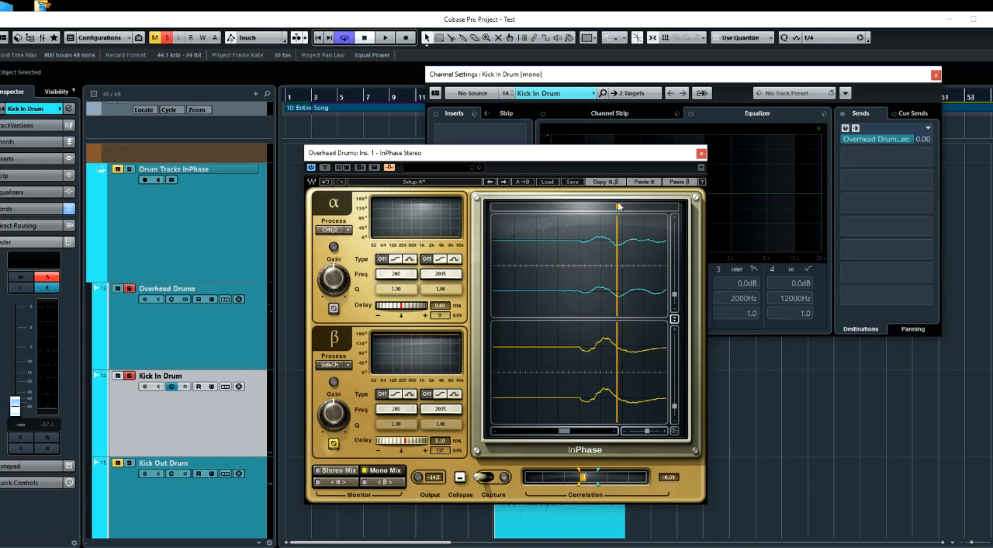
mouse_move(618, 208)
left_mouse_down()
mouse_move(578, 208)
mouse_move(630, 208)
left_mouse_up()
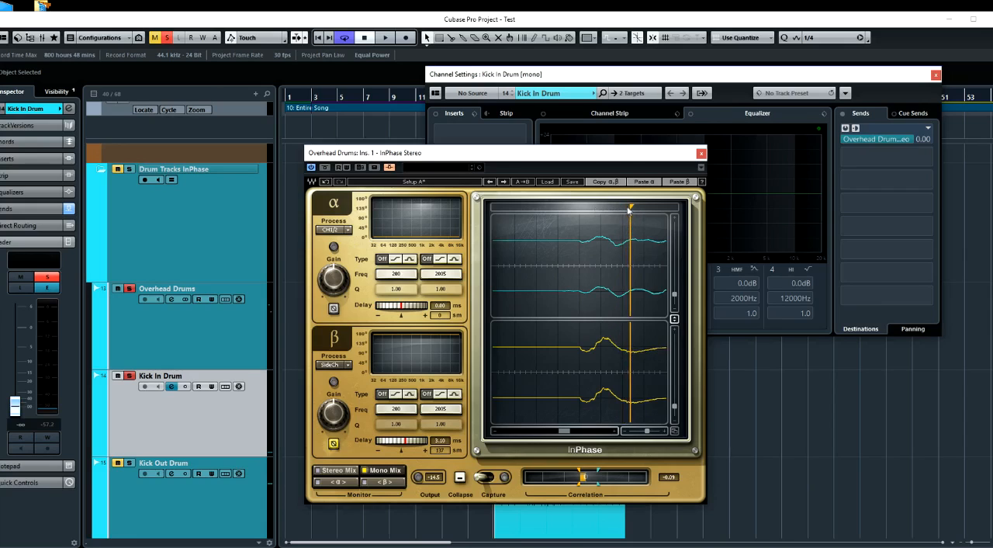
left_click_drag(630, 206, 582, 208)
left_click_drag(417, 441, 405, 443)
Close the Kick In Drum channel settings and move the InPhase window clear of the Kick In Drum clip
left_click_drag(654, 160, 892, 153)
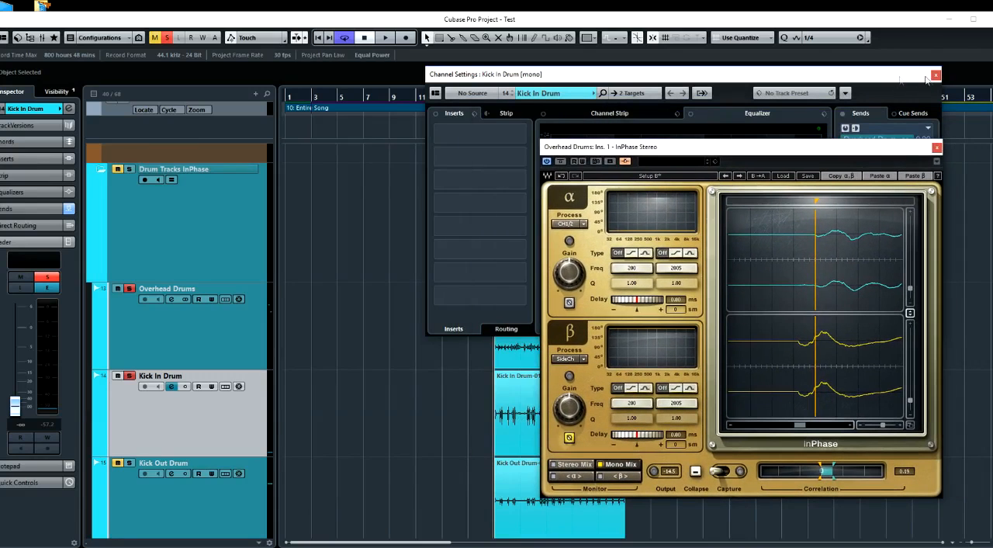
left_click(936, 75)
left_click_drag(834, 146, 741, 77)
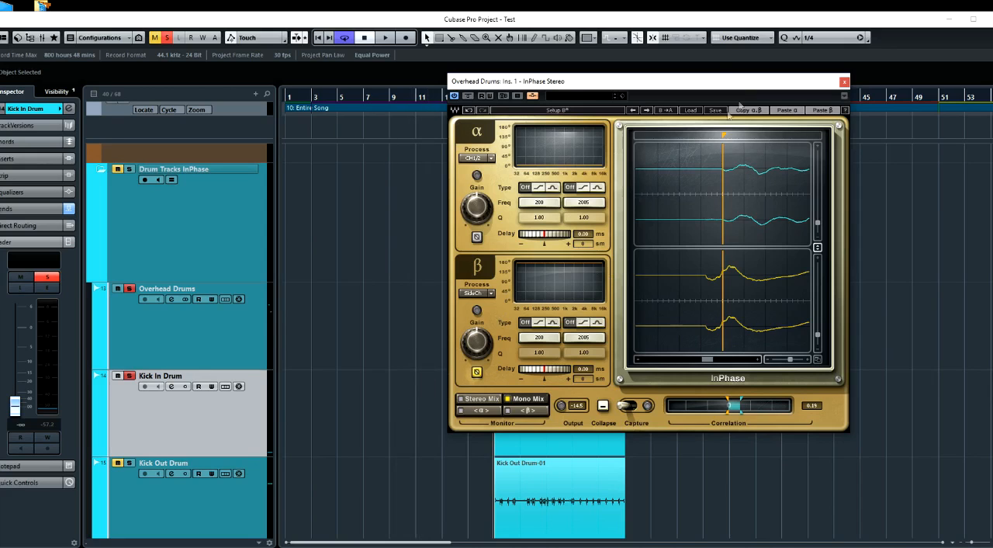
left_click_drag(715, 82, 790, 80)
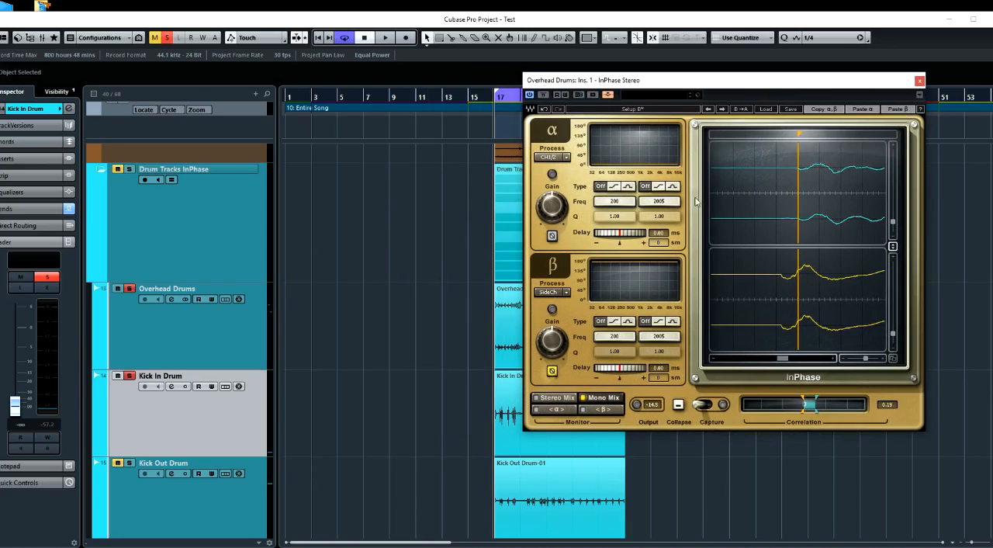
Open InPhase Mono as an offline process for the Kick In Drum-01 clip
left_click(511, 429)
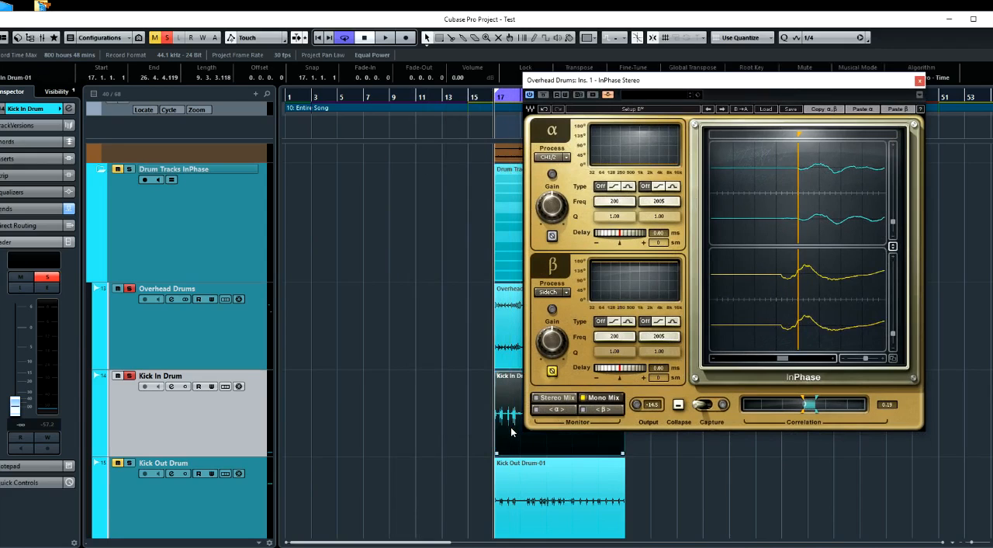
right_click(510, 427)
mouse_move(526, 465)
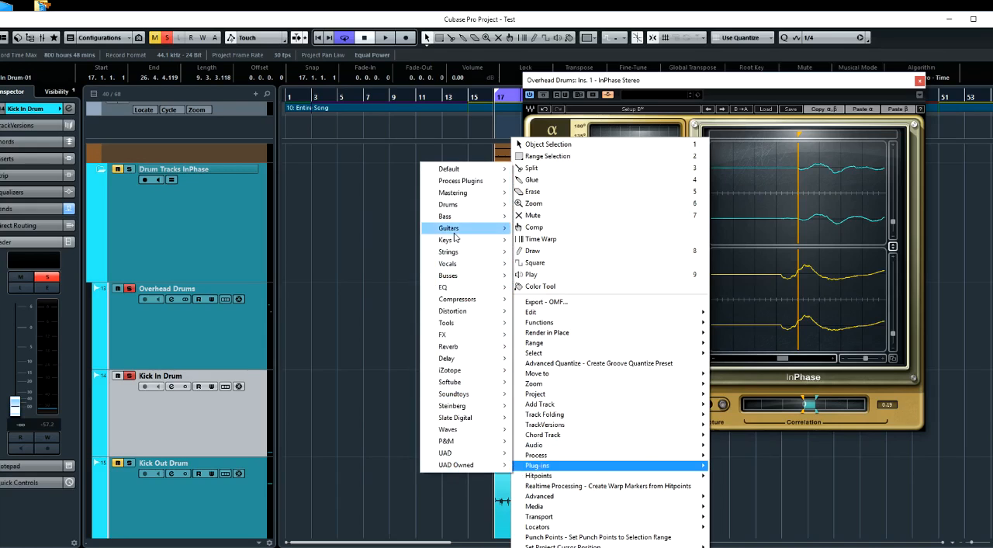
mouse_move(458, 184)
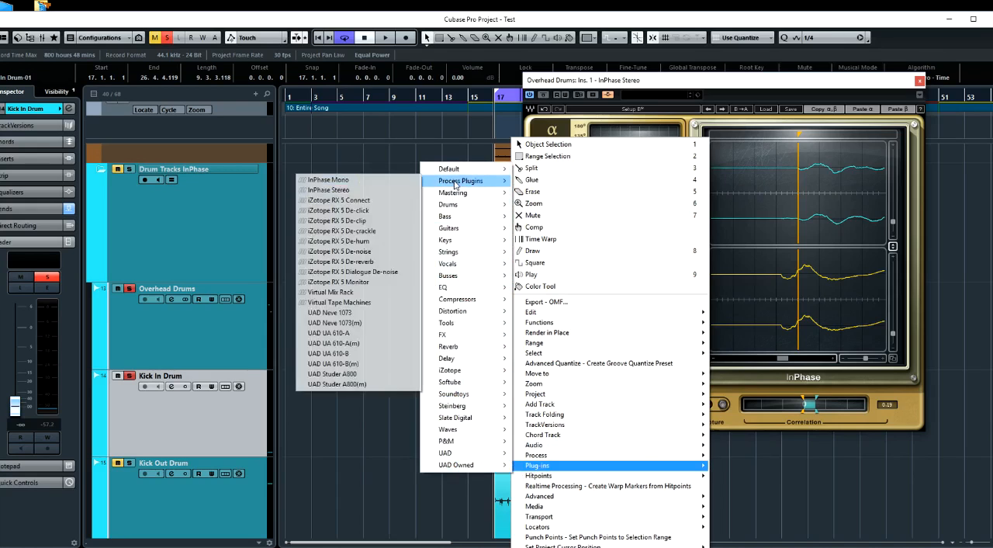
left_click(359, 182)
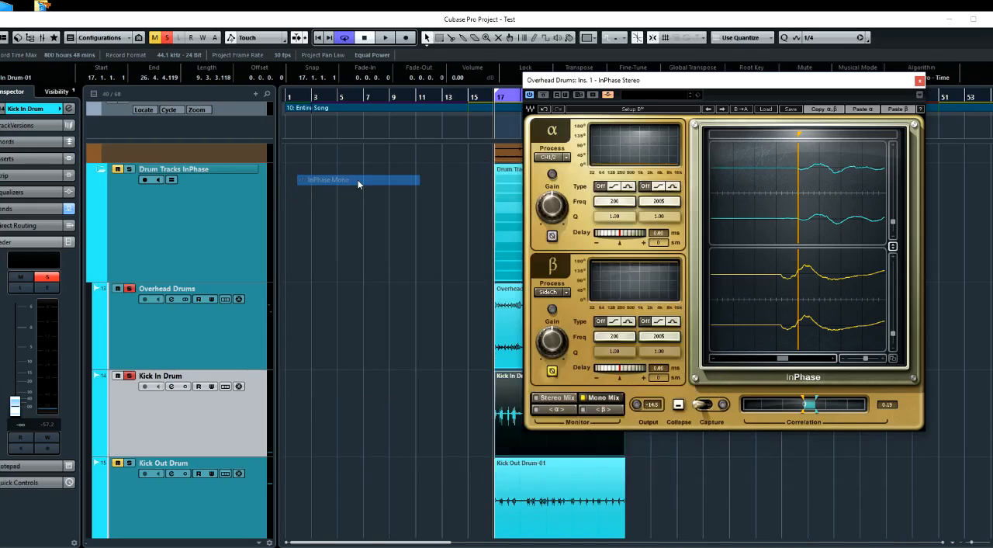
Paste the β settings into InPhase Mono and process the Kick In Drum-01 clip with them
left_click_drag(553, 132, 613, 125)
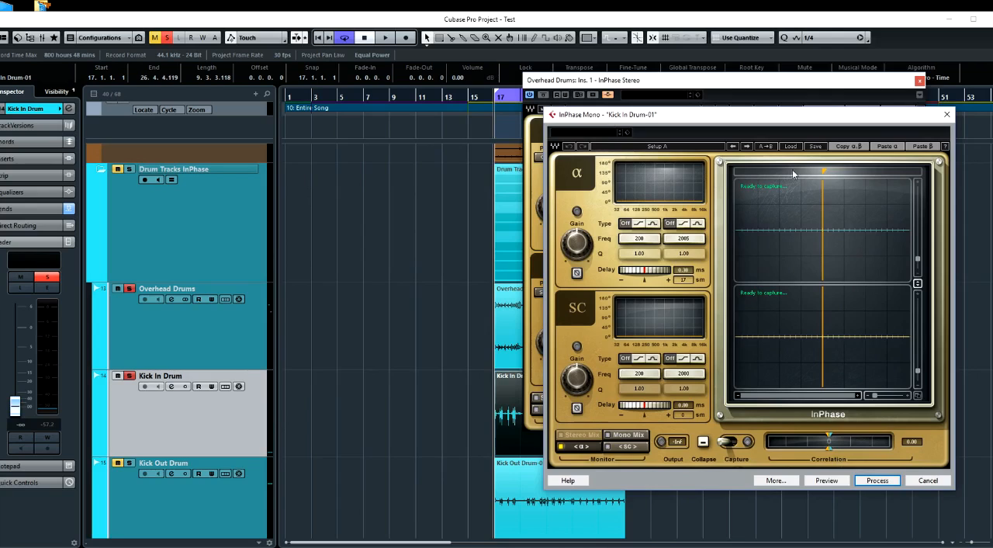
left_click(924, 147)
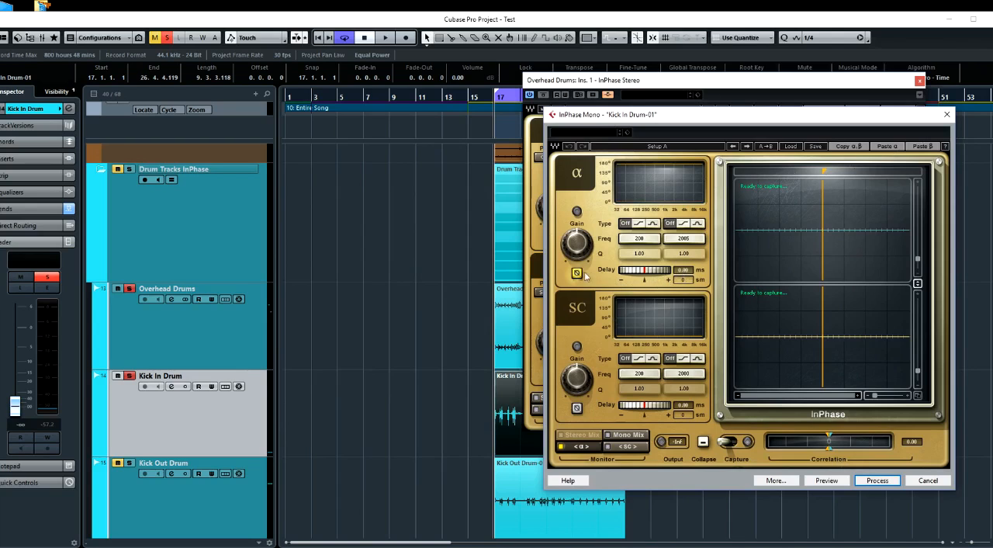
left_click(881, 480)
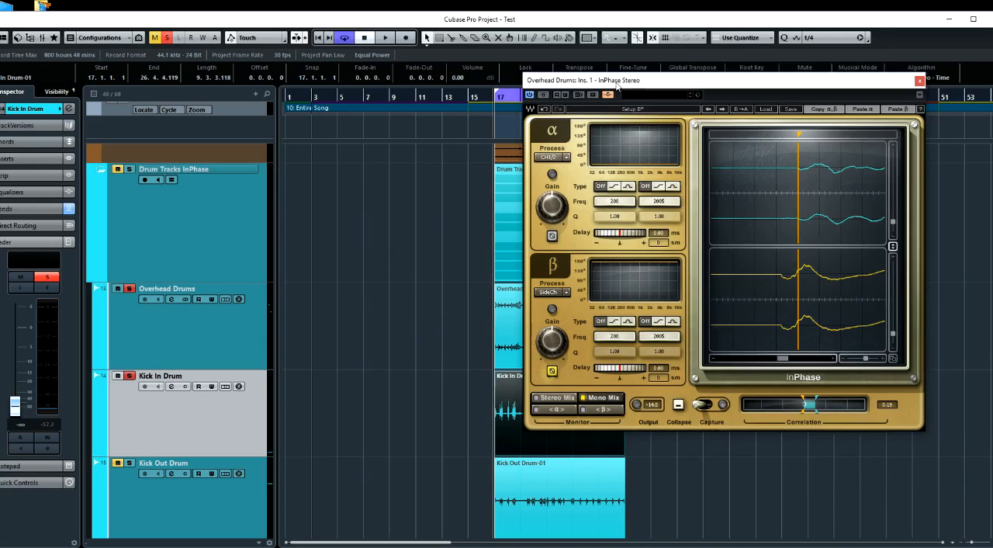
Reset the Kick In Drum fader to 0.00 and play the processed kick together with the overheads
left_click_drag(617, 85, 703, 97)
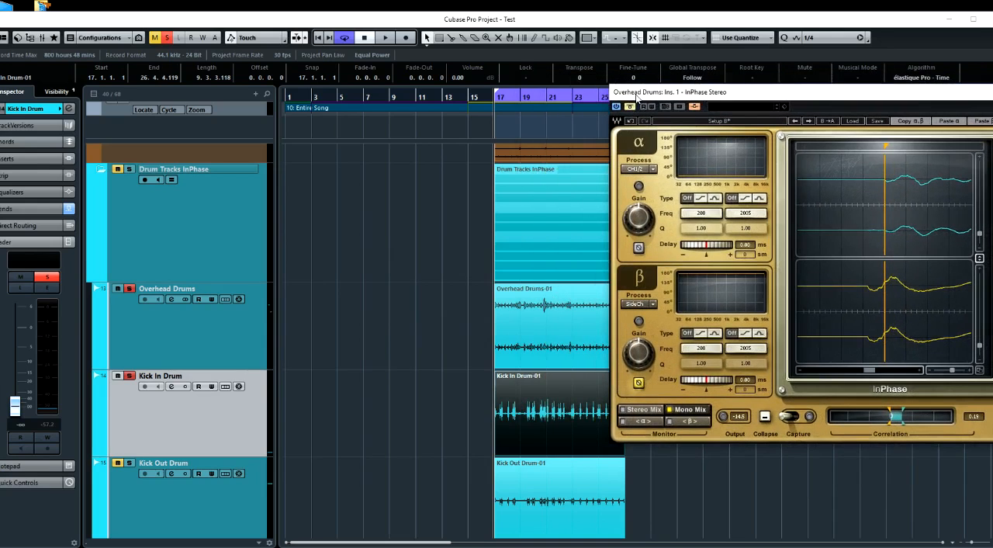
left_click_drag(636, 95, 670, 98)
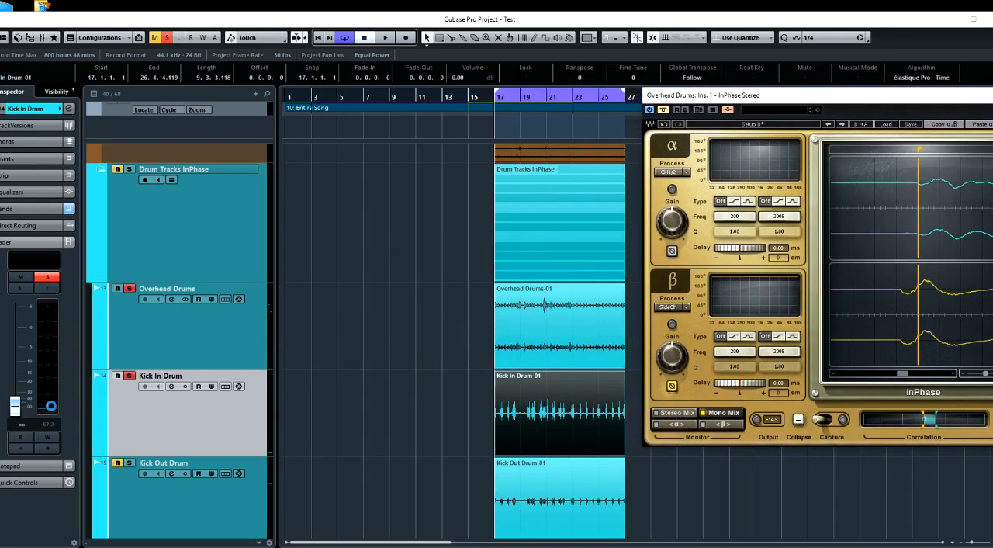
left_click(15, 405, "ctrl")
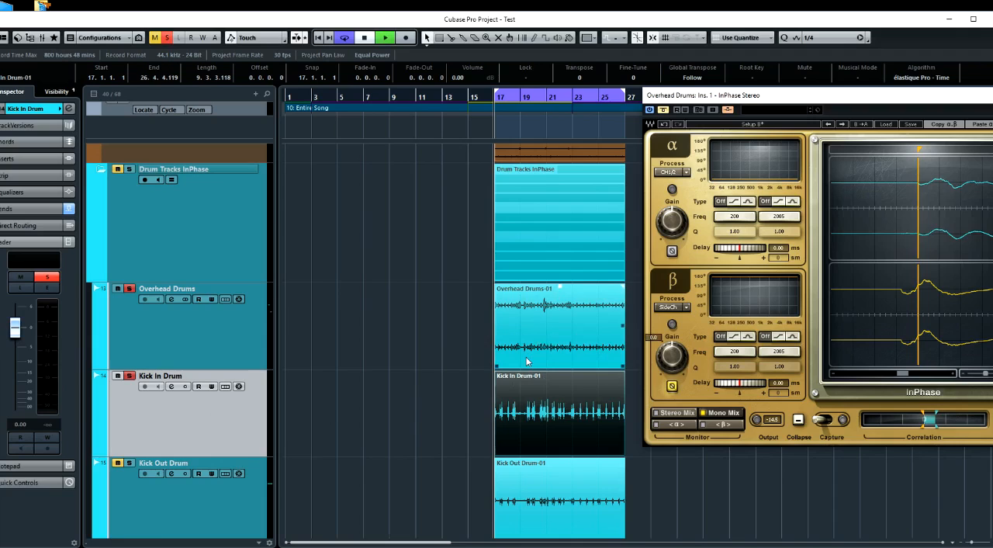
key("space")
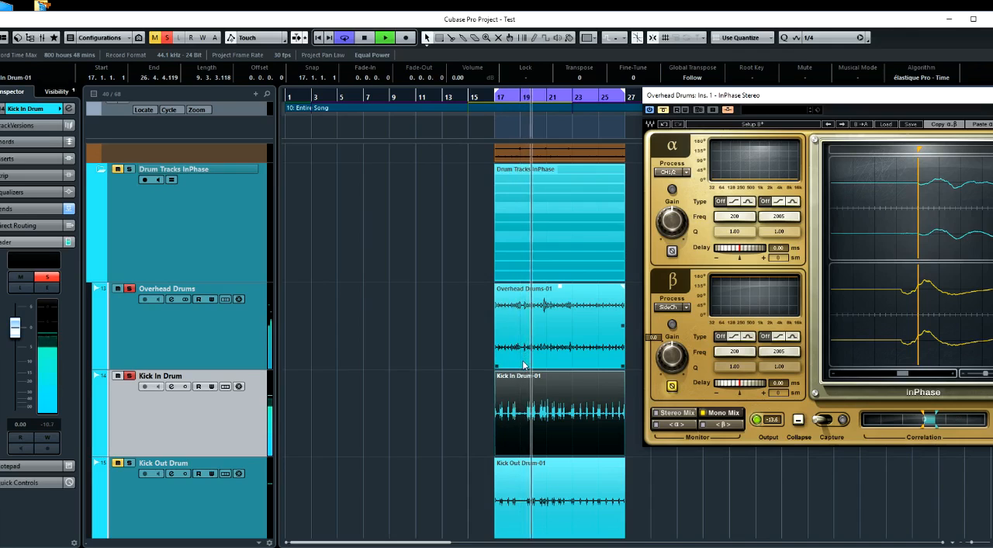
left_click(515, 385)
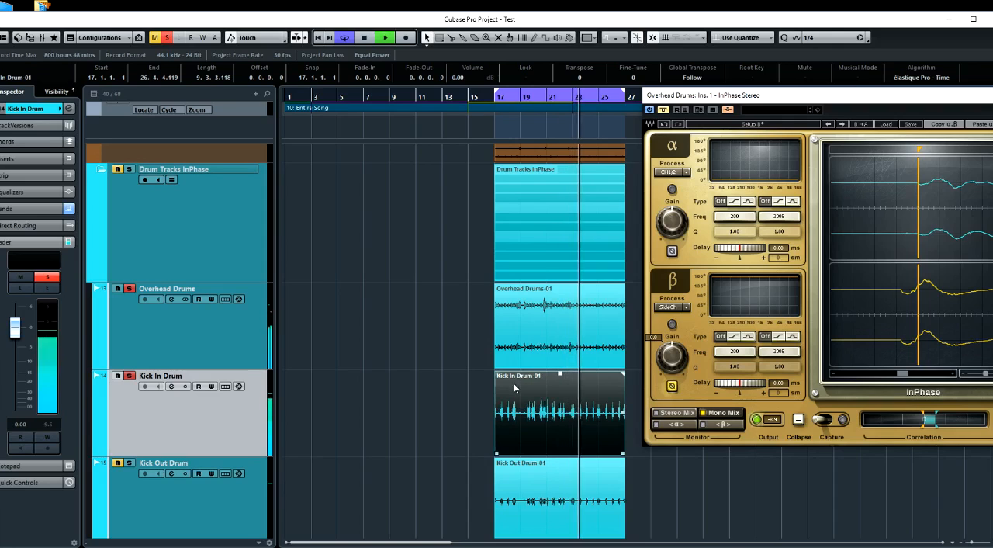
Stop playback and switch the solo from Kick In Drum to Snare Top Drum alongside the overheads
key("space")
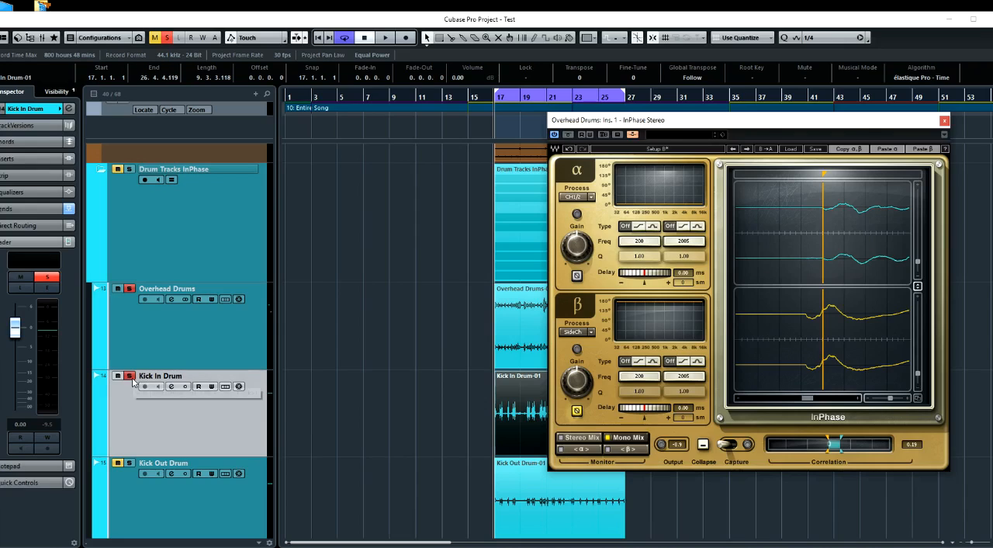
left_click(130, 376)
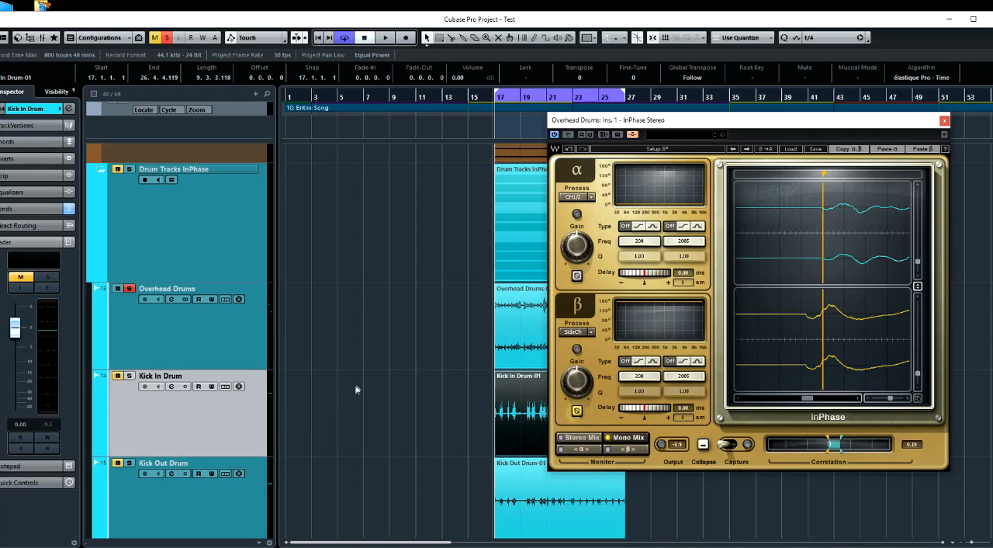
scroll(355, 385, "down", 3)
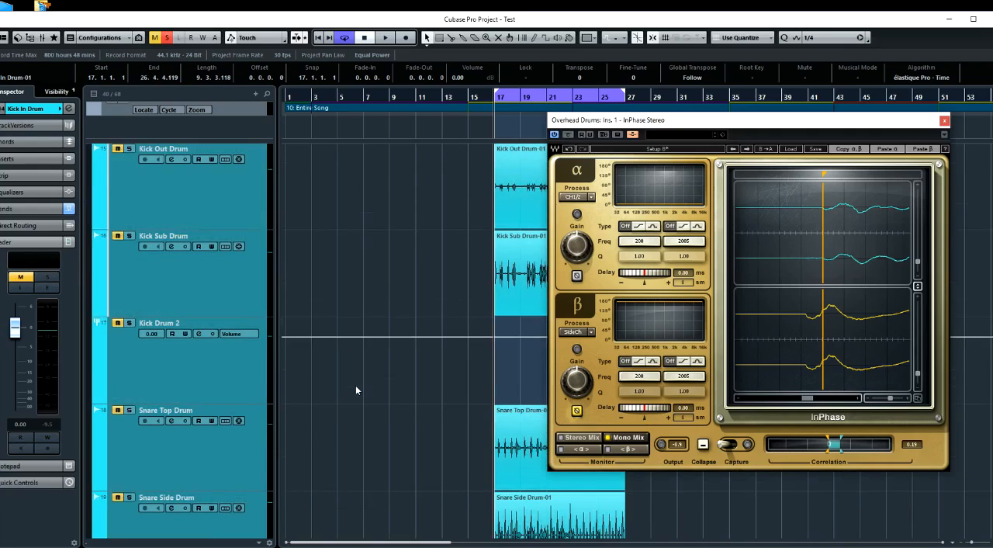
left_click(130, 410)
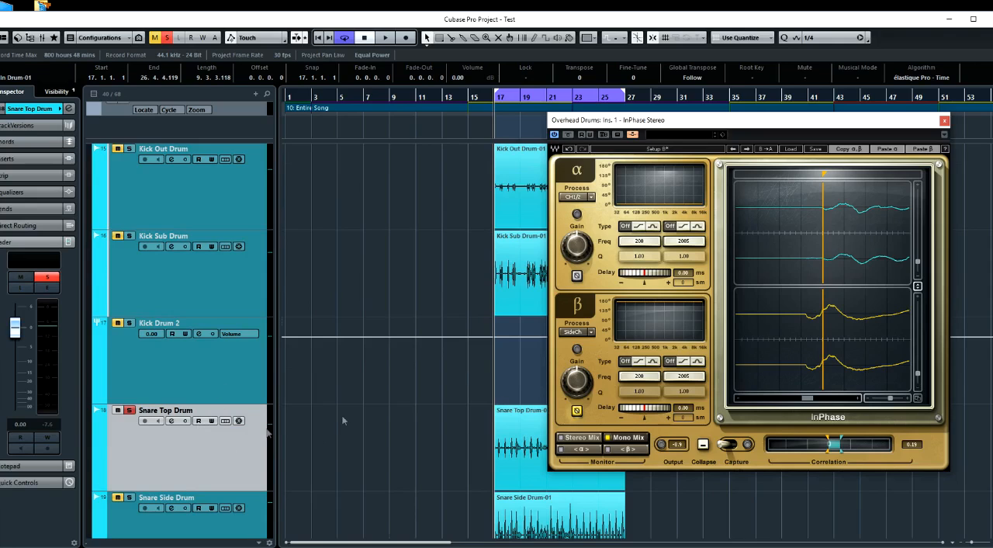
Add an active pre-fader send from Snare Top Drum to the Overhead Drums InPhase side-chain and close its channel settings
left_click(172, 421)
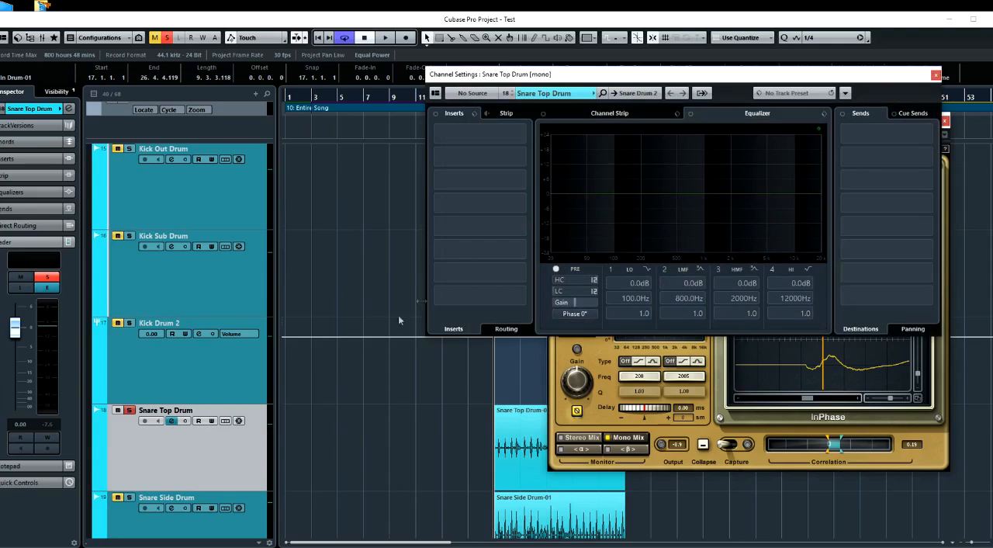
left_click(928, 136)
scroll(928, 287, "down", 3)
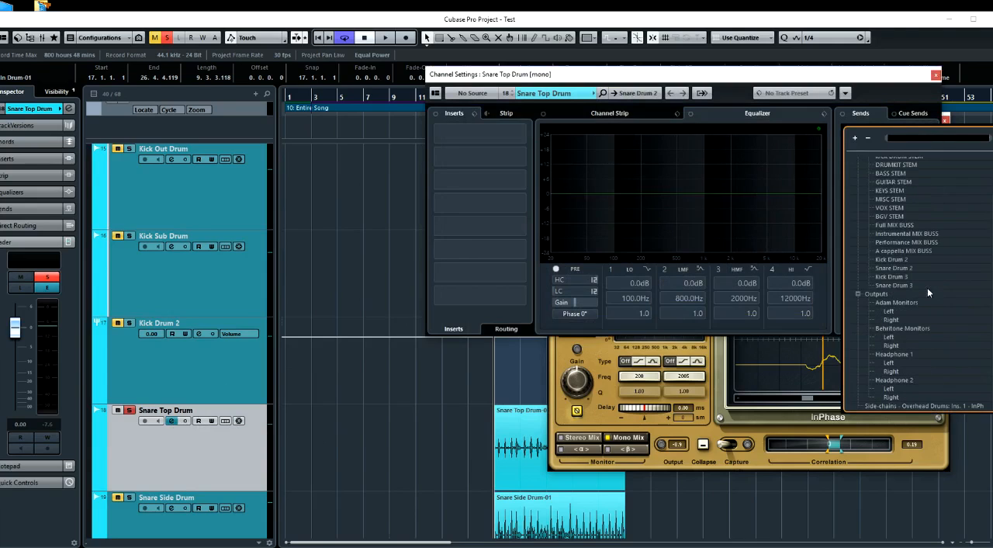
left_click(913, 401)
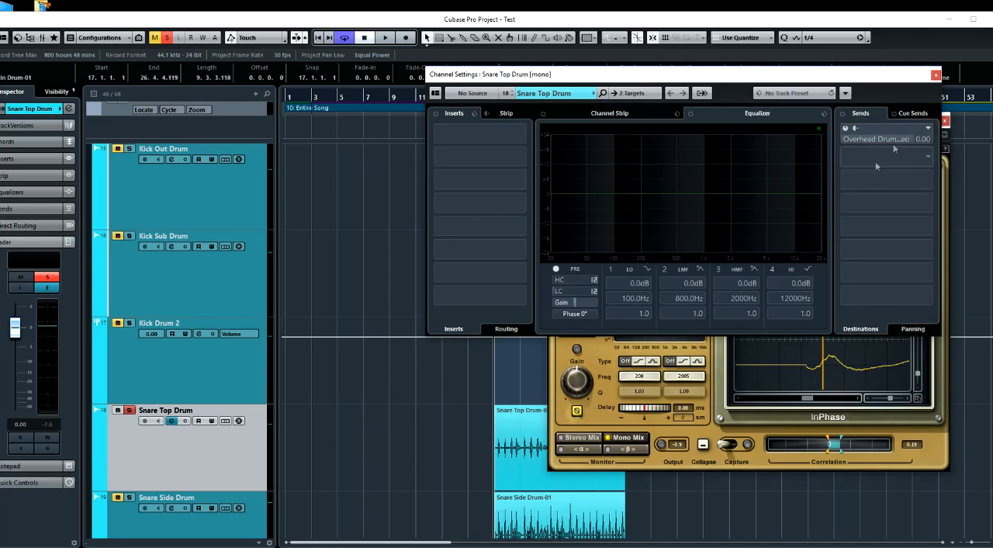
left_click(853, 130)
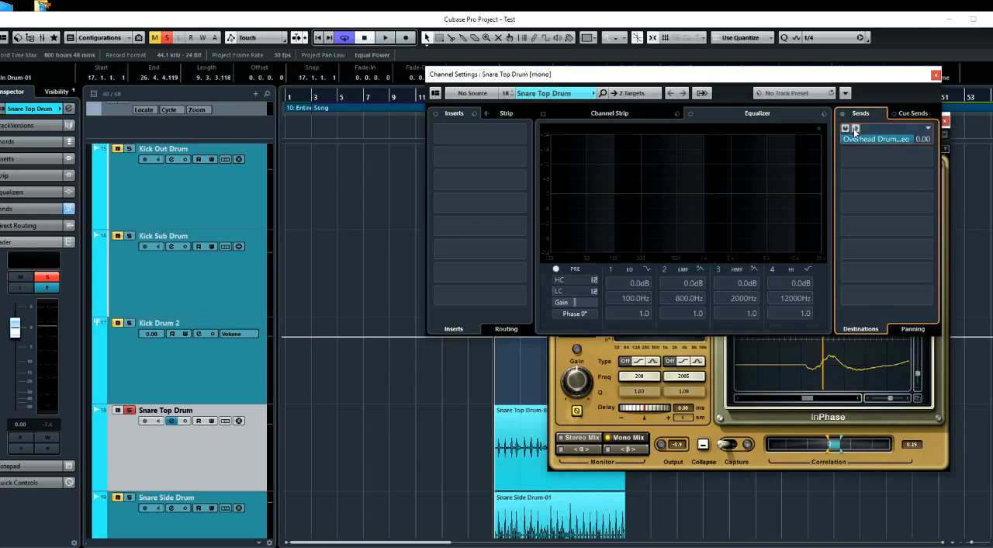
left_click(936, 75)
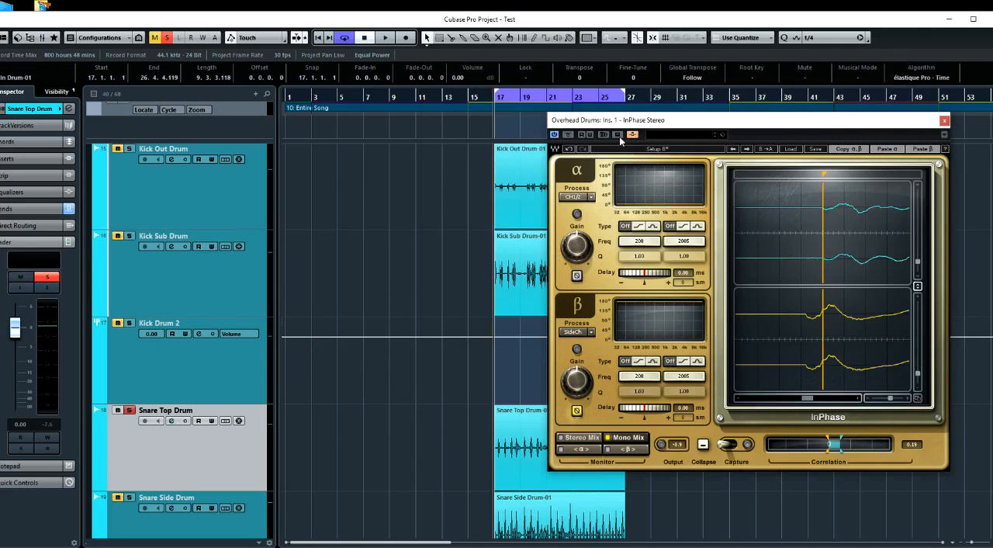
Turn off β polarity inversion in InPhase Setup B and reset Setup A's β delay to 0.00 ms
left_click(577, 410)
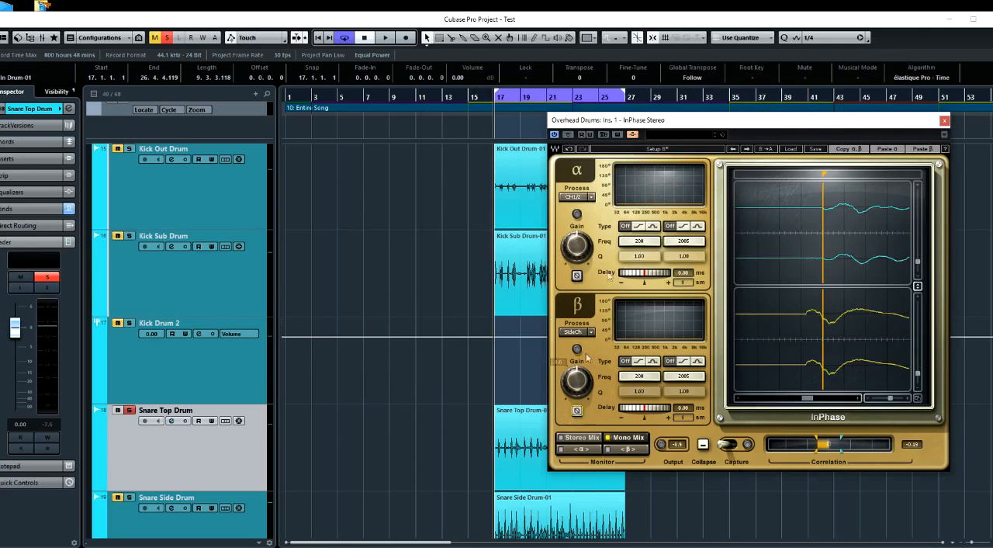
left_click(660, 150)
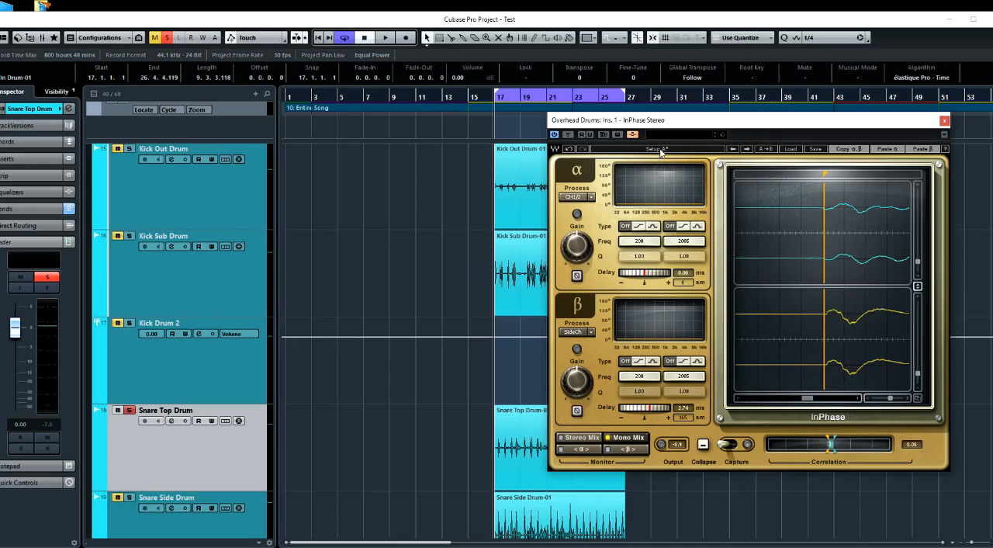
left_click(648, 416)
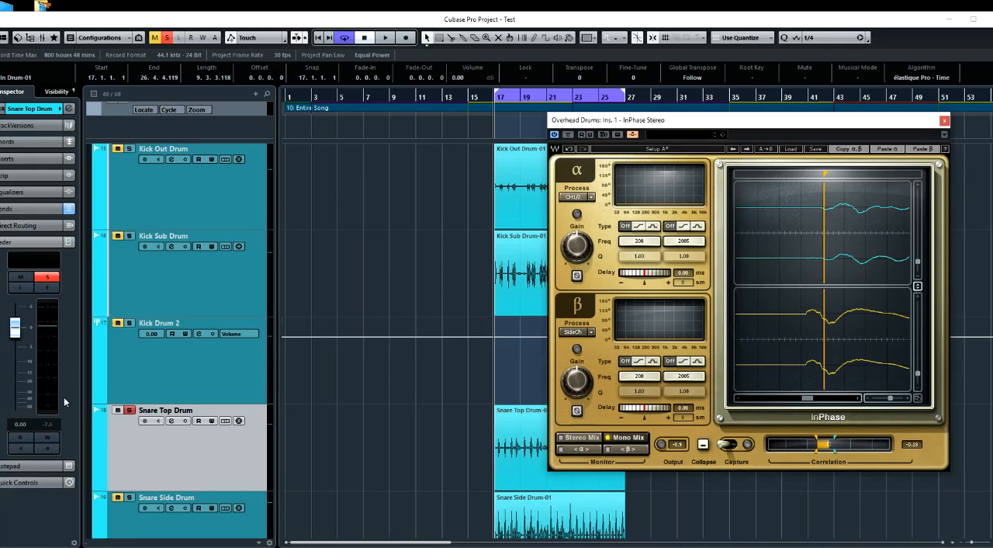
Pull the Snare Top Drum fader down to -∞ and play briefly to check both signals reach InPhase
left_click(140, 443)
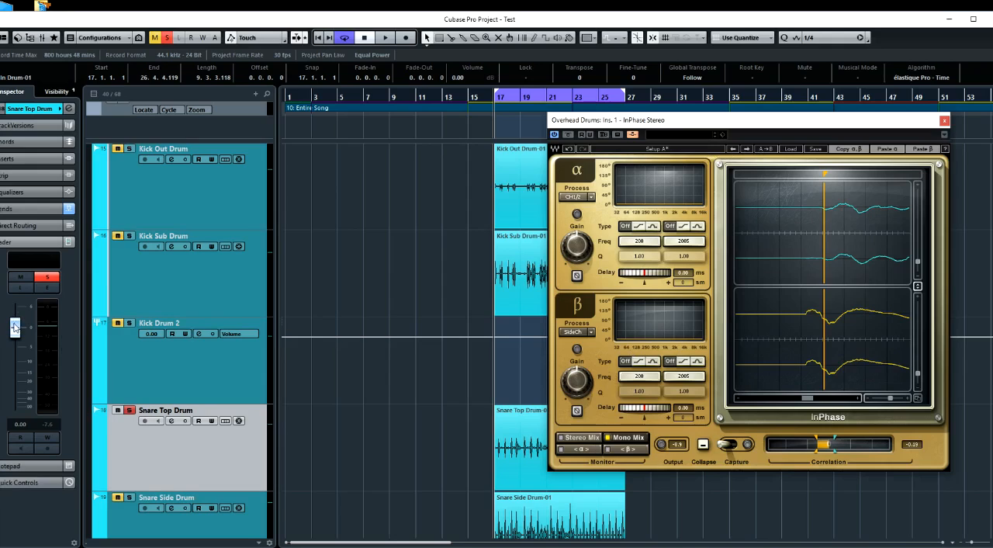
left_click_drag(14, 327, 24, 465)
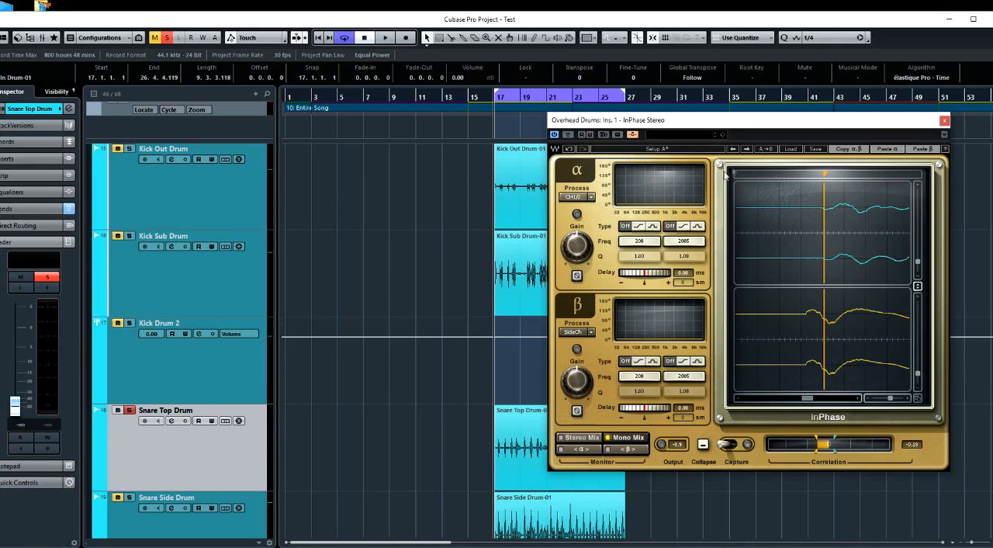
key("space")
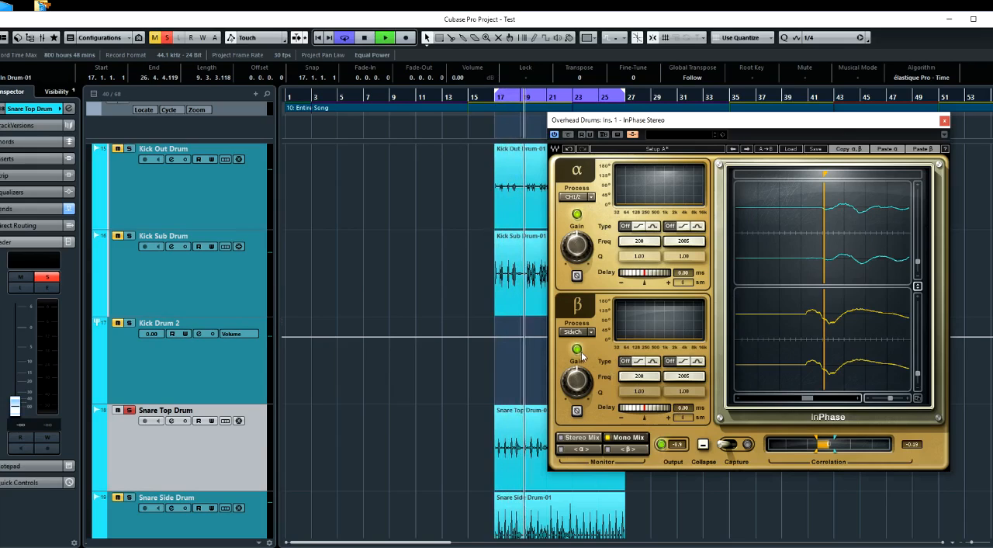
key("space")
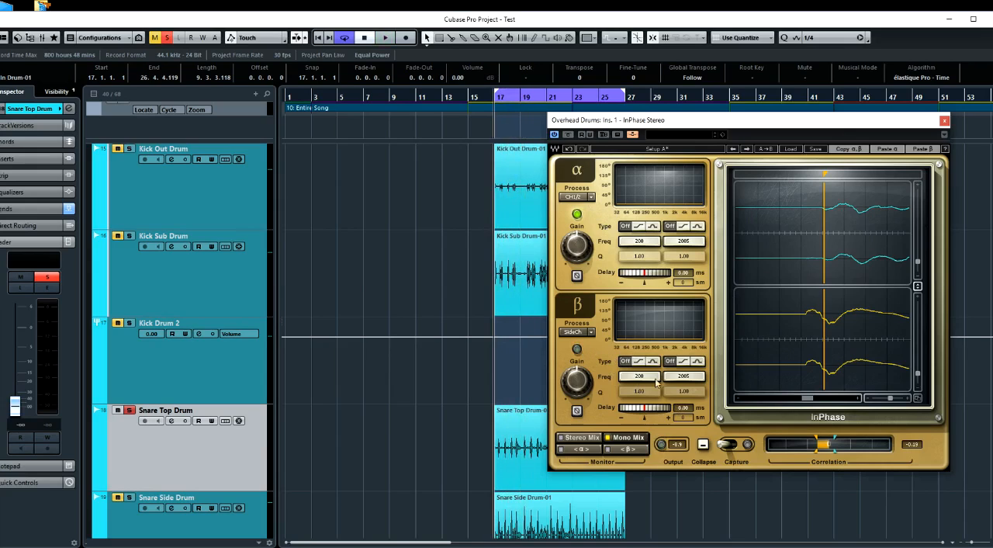
Capture a passage of the overheads and snare top in InPhase during playback
left_click(731, 448)
key("space")
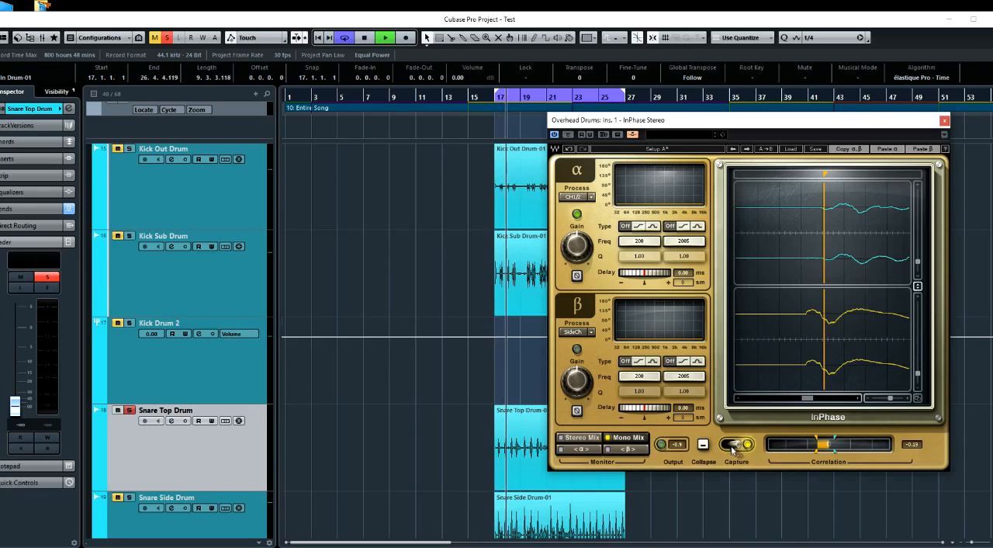
left_click(732, 448)
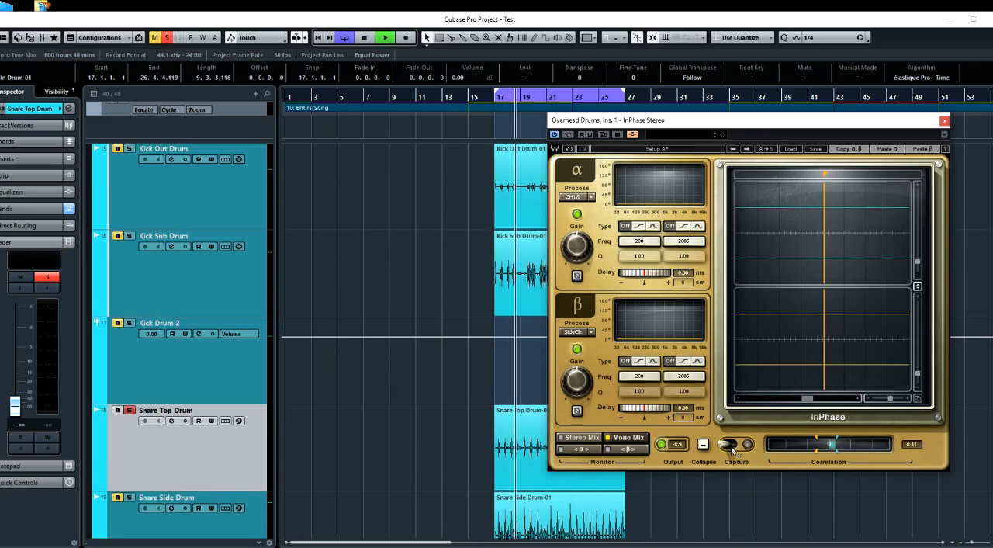
key("space")
Place InPhase's waveform marker on the captured snare hit, at the start of the overheads' waveform
left_click_drag(890, 398, 872, 397)
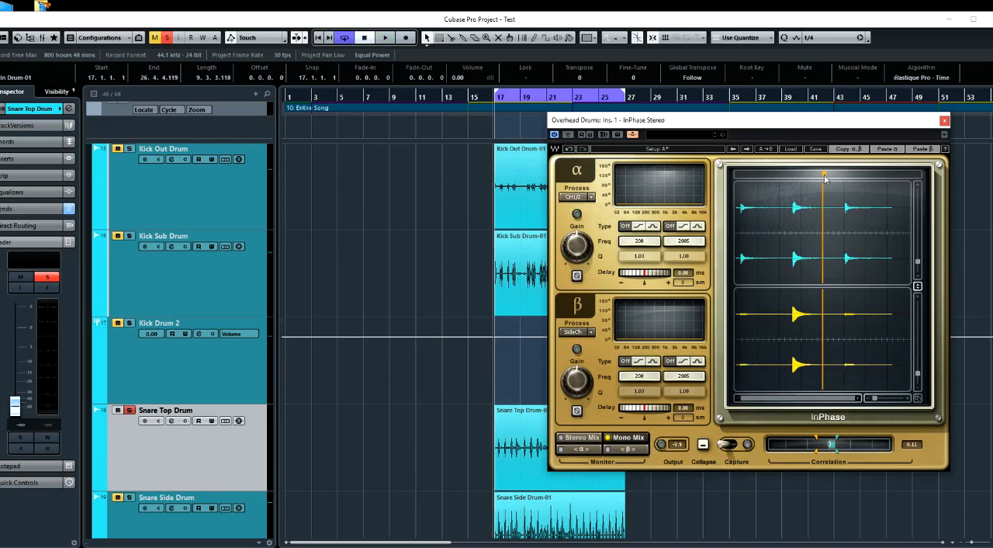
left_click_drag(823, 174, 793, 175)
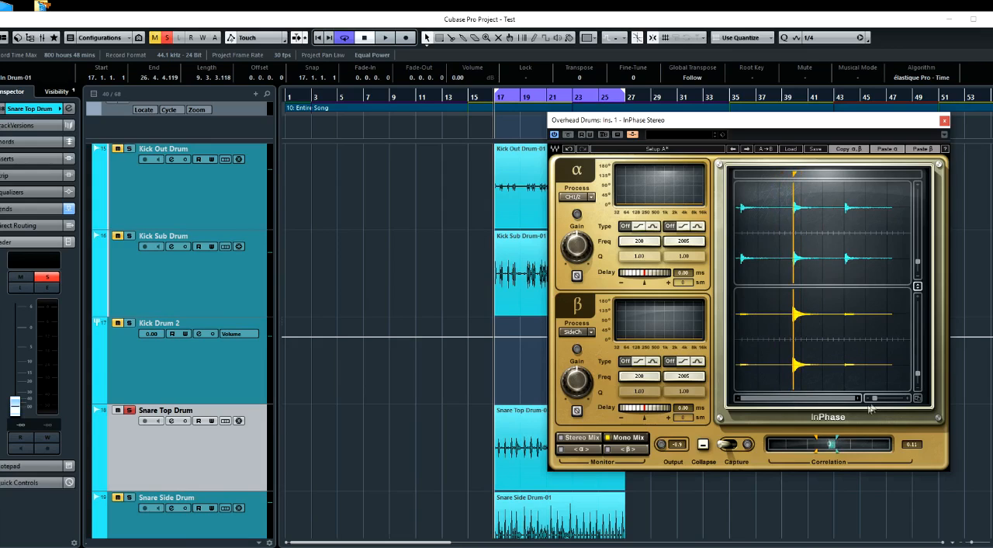
left_click_drag(876, 399, 892, 399)
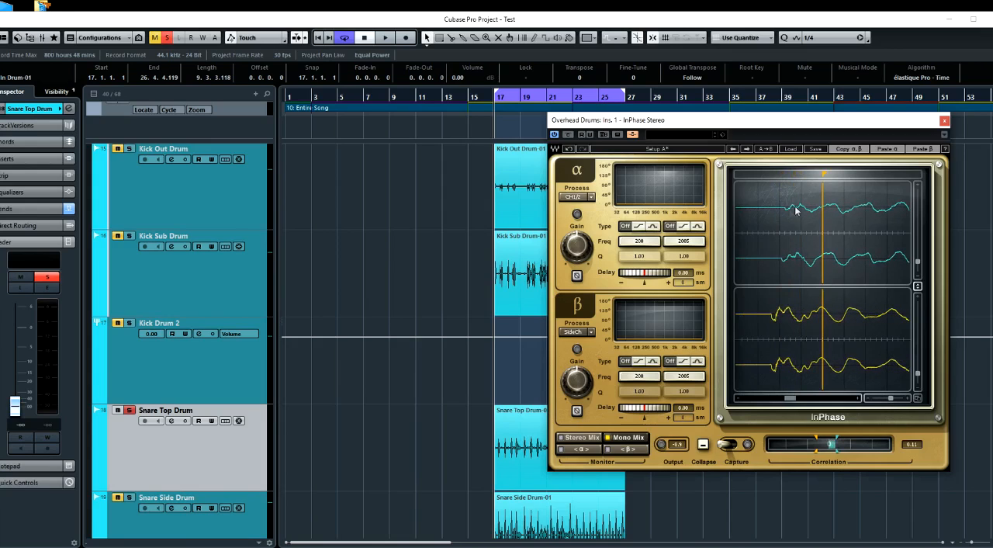
left_click_drag(828, 174, 783, 175)
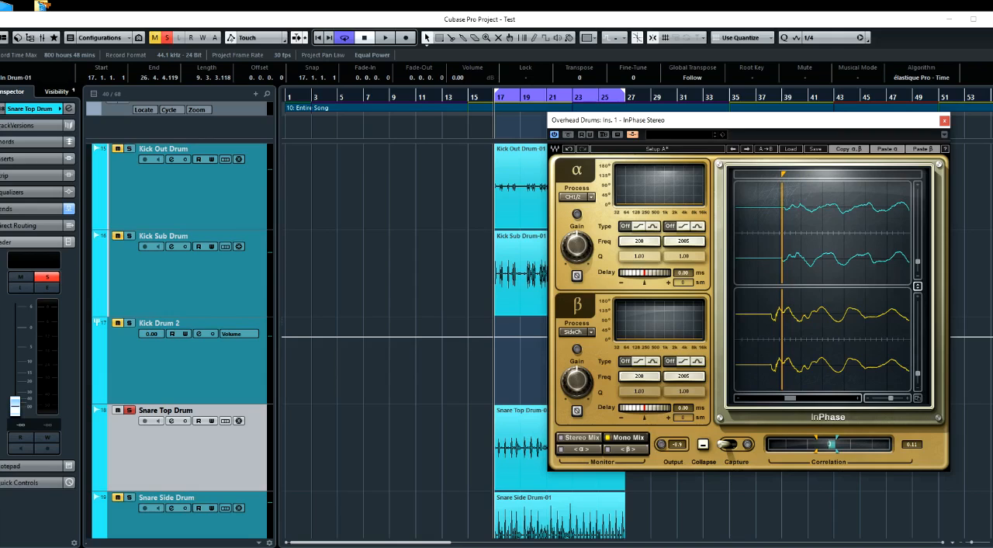
left_click_drag(891, 399, 893, 400)
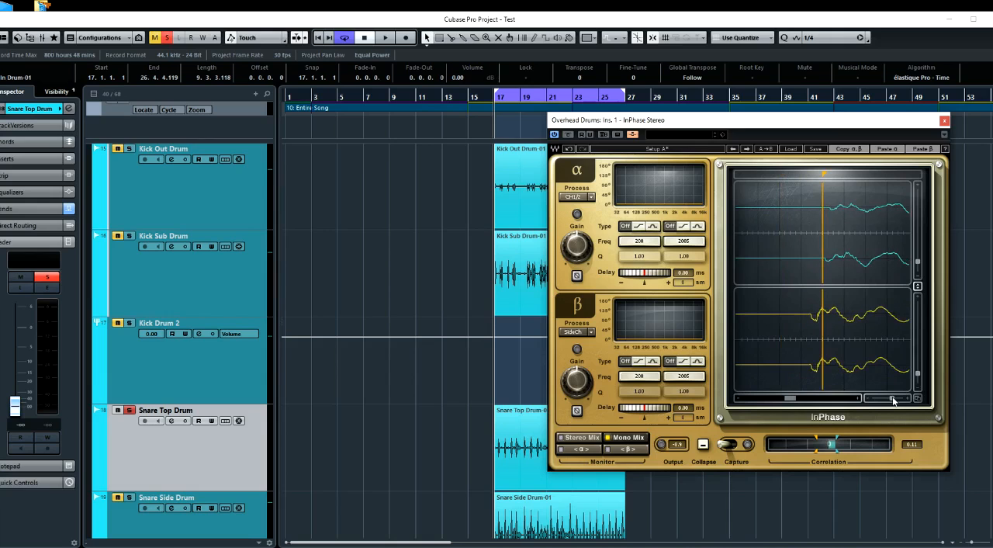
Try a β delay of 1.16 ms to line the snare up with the overheads
left_click_drag(827, 126, 595, 141)
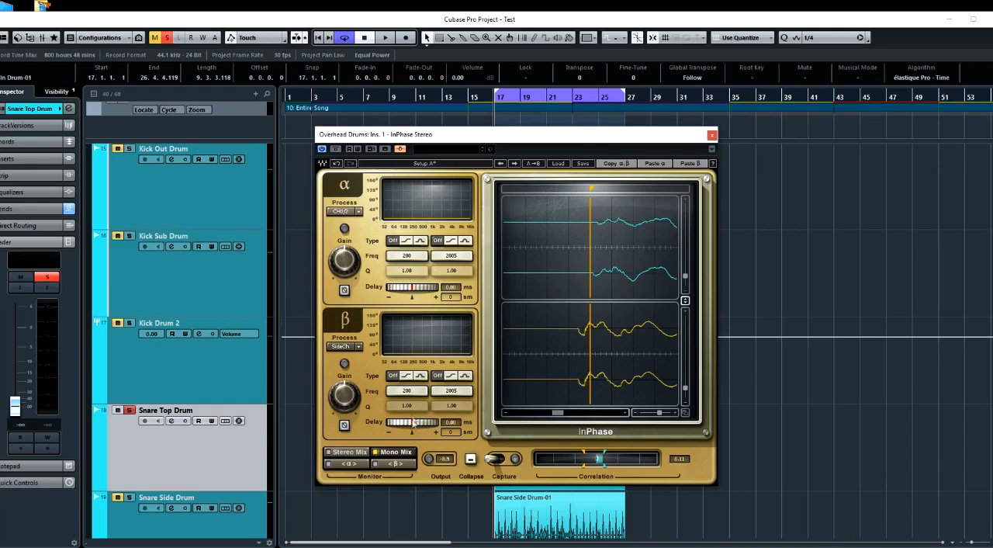
left_click_drag(415, 425, 437, 425)
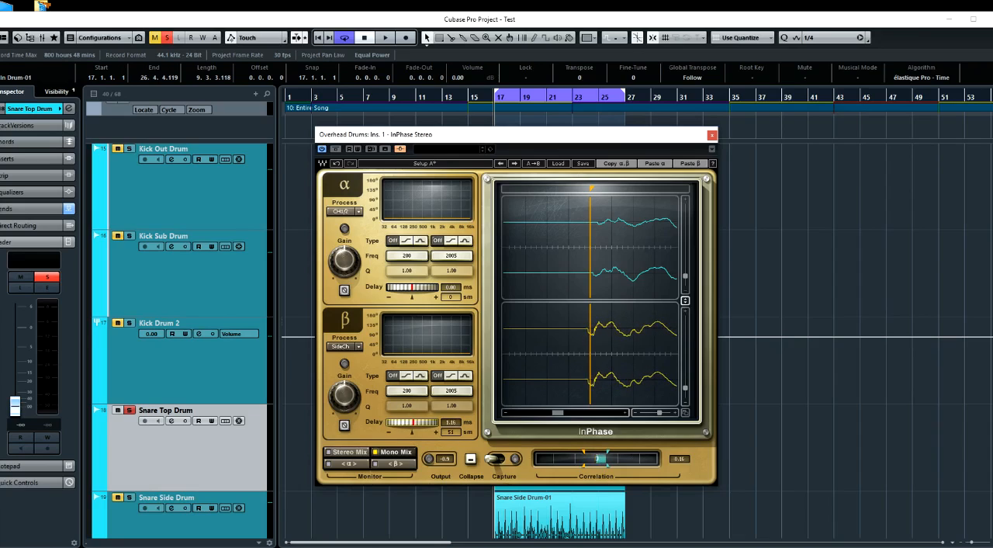
left_click(407, 424, "alt")
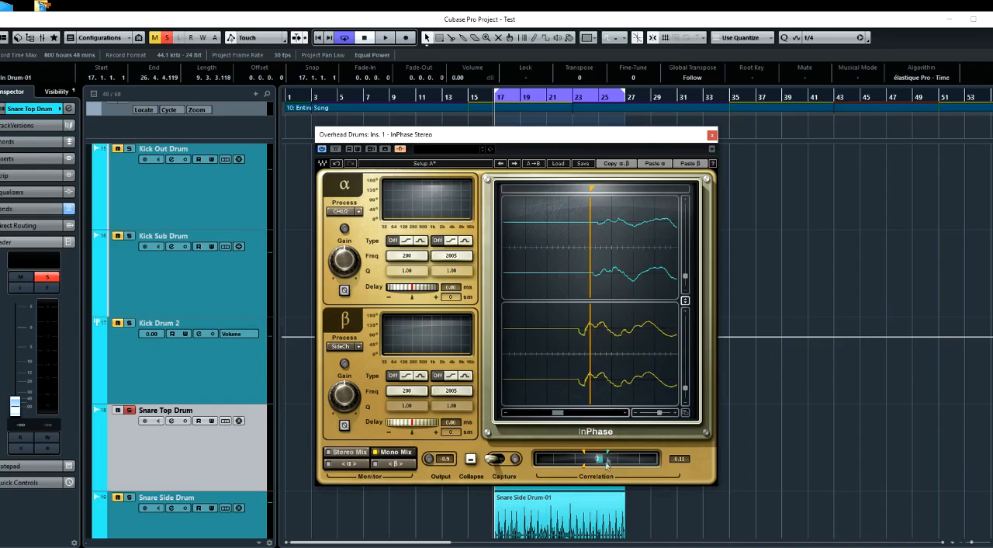
Keep the undelayed snare settings in Setup B and set Setup A's β delay to 1.05 ms (46 samples)
left_click(429, 166)
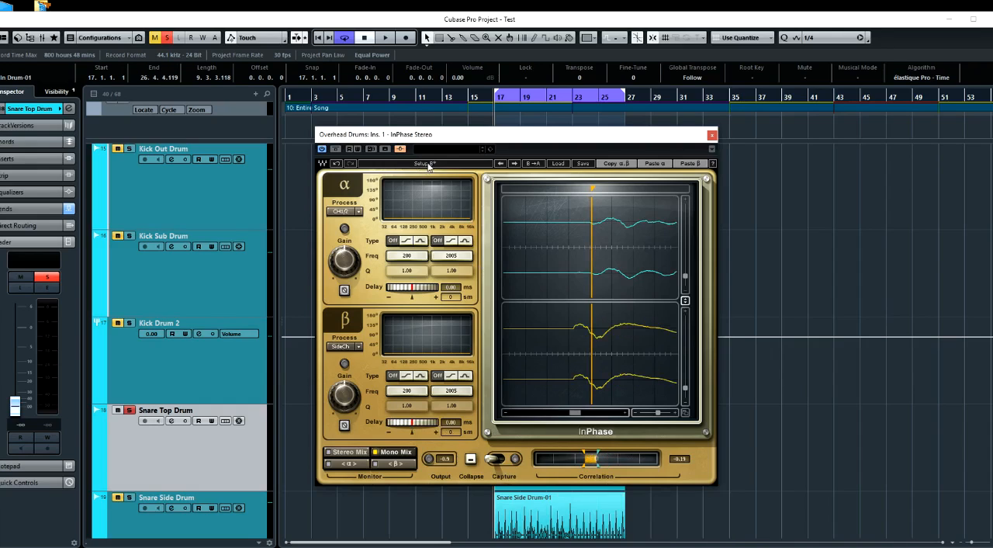
left_click(429, 166)
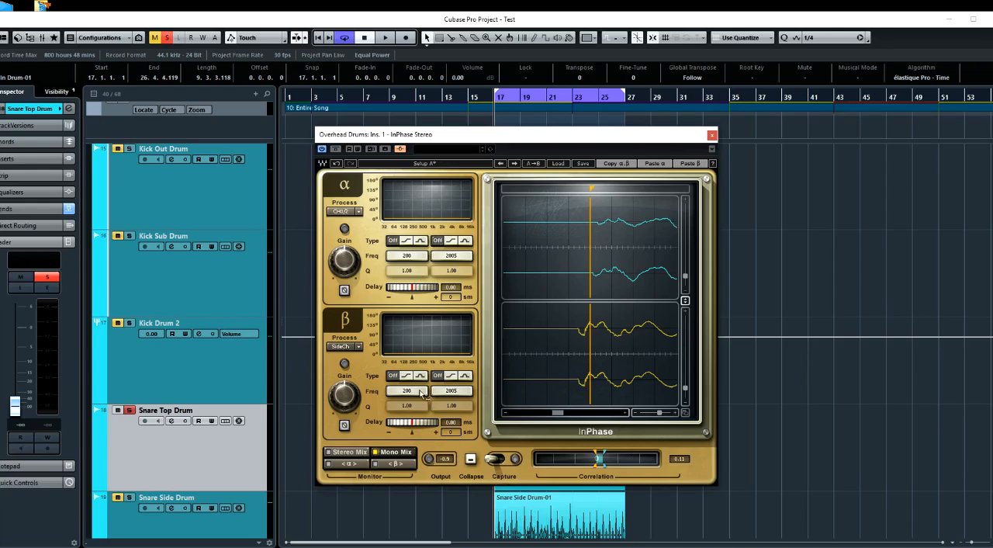
left_click_drag(416, 426, 431, 425)
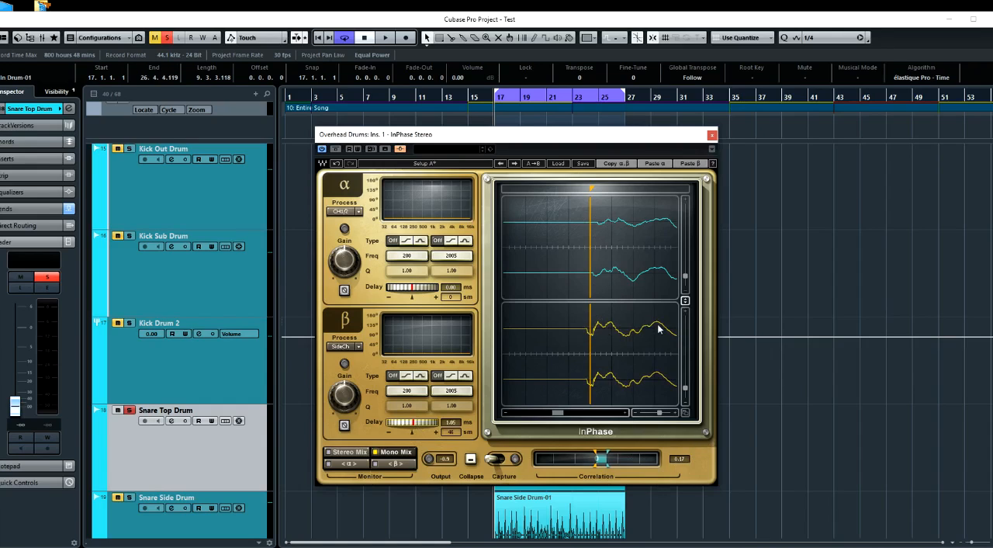
Move Setup A's waveform marker ahead of the snare onset and compare Setup A with Setup B during playback
mouse_move(593, 190)
left_mouse_down()
mouse_move(662, 188)
mouse_move(546, 188)
left_mouse_up()
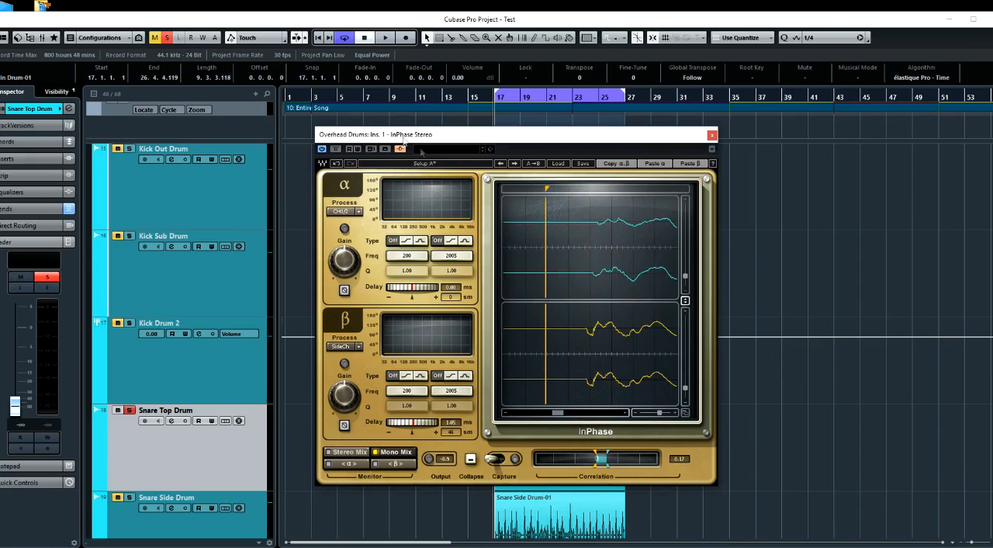
key("space")
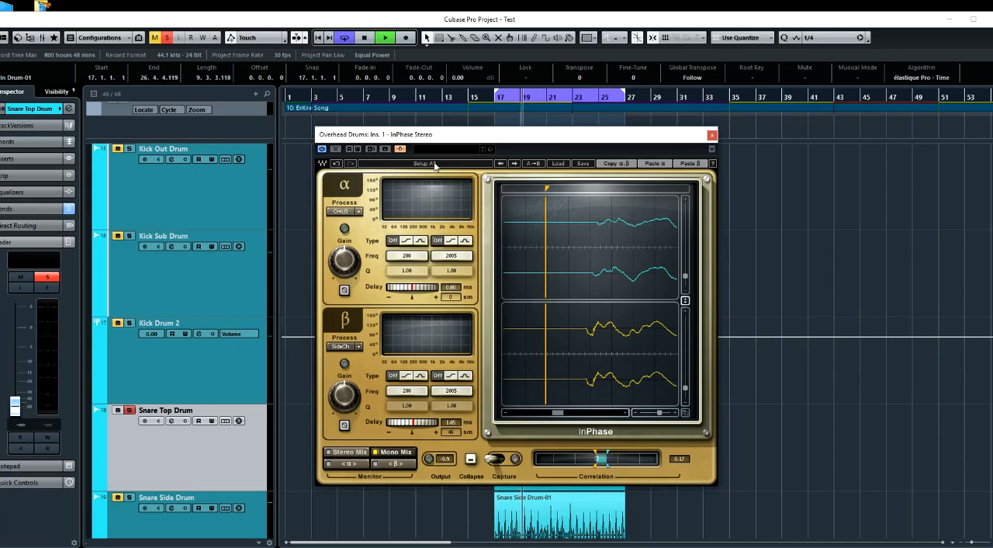
left_click(435, 165)
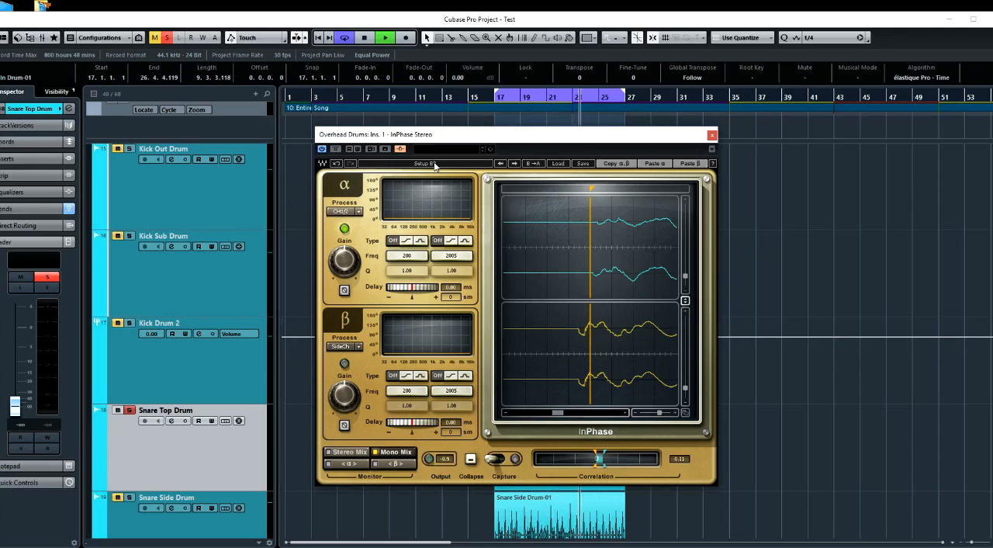
left_click(436, 166)
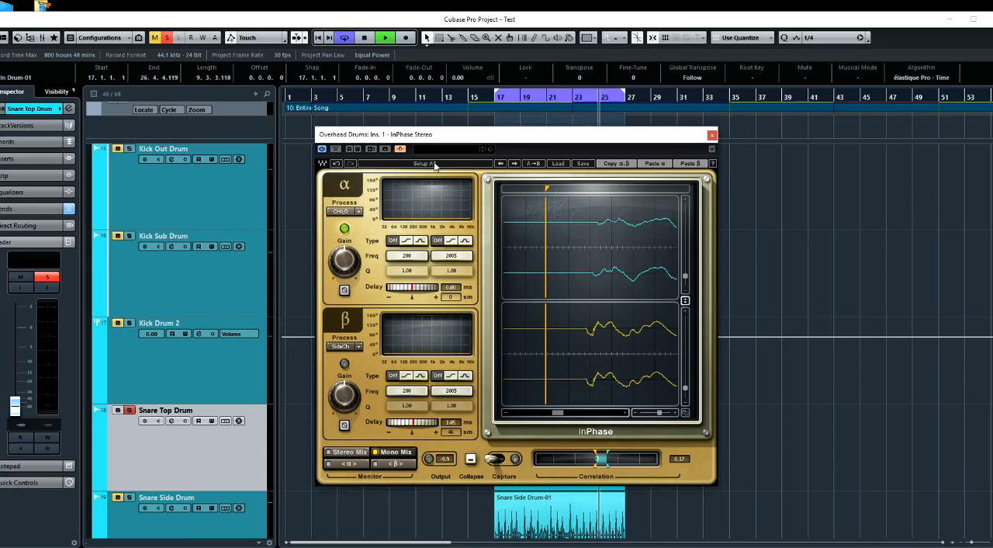
left_click(436, 165)
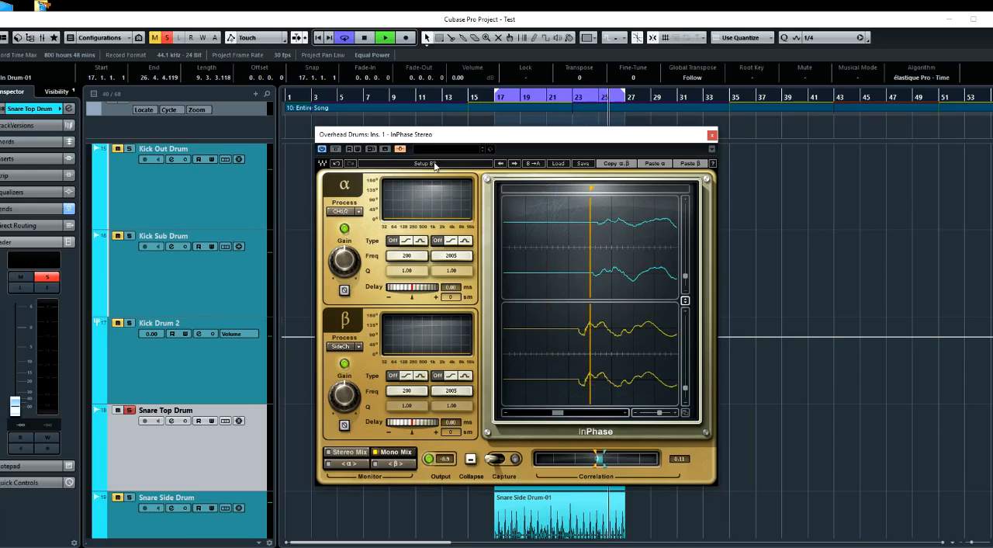
left_click(435, 164)
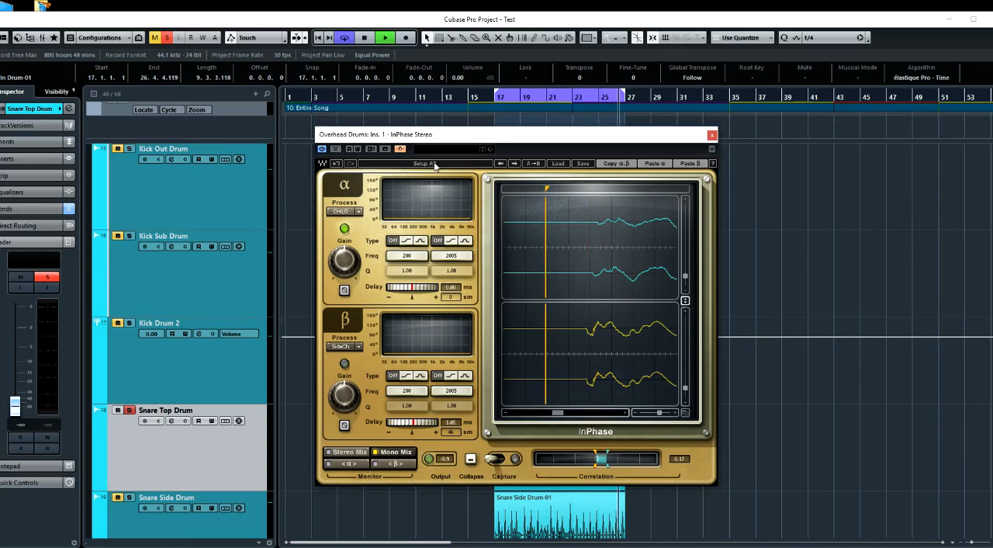
Try a β delay of 1.75 ms in Setup A with the marker at the overheads' snare onset, and compare it with Setup B
key("space")
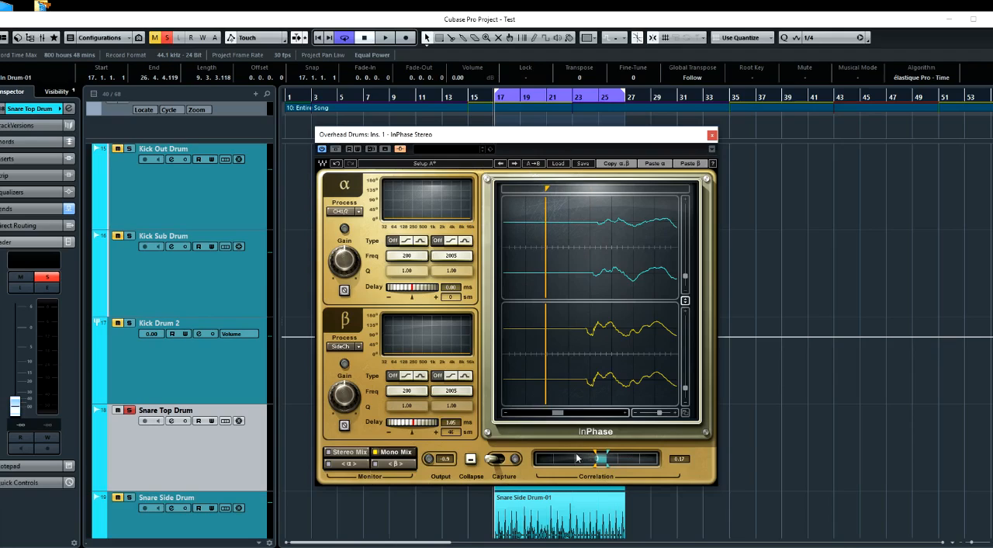
left_click_drag(411, 424, 413, 423)
left_click_drag(548, 189, 594, 189)
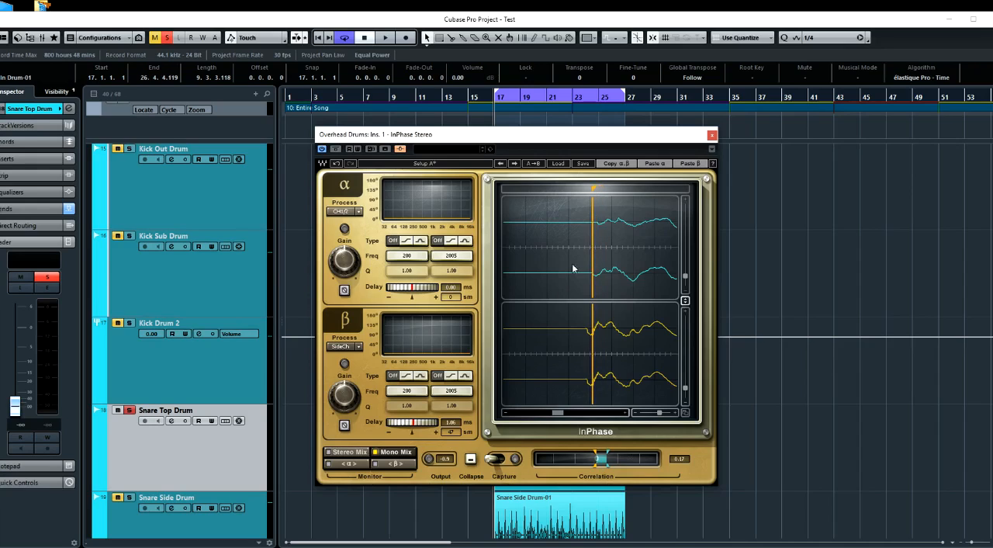
left_click_drag(417, 424, 438, 424)
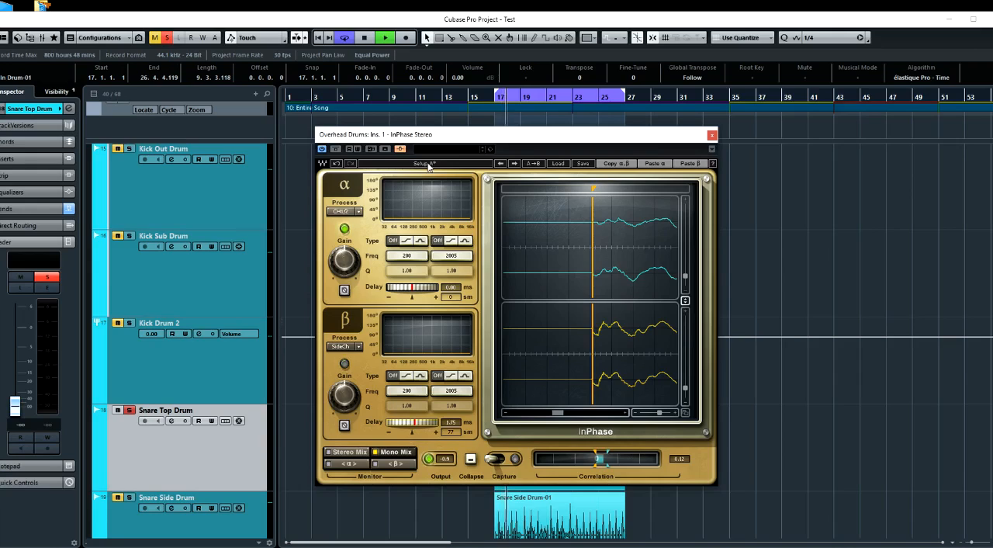
left_click(428, 165)
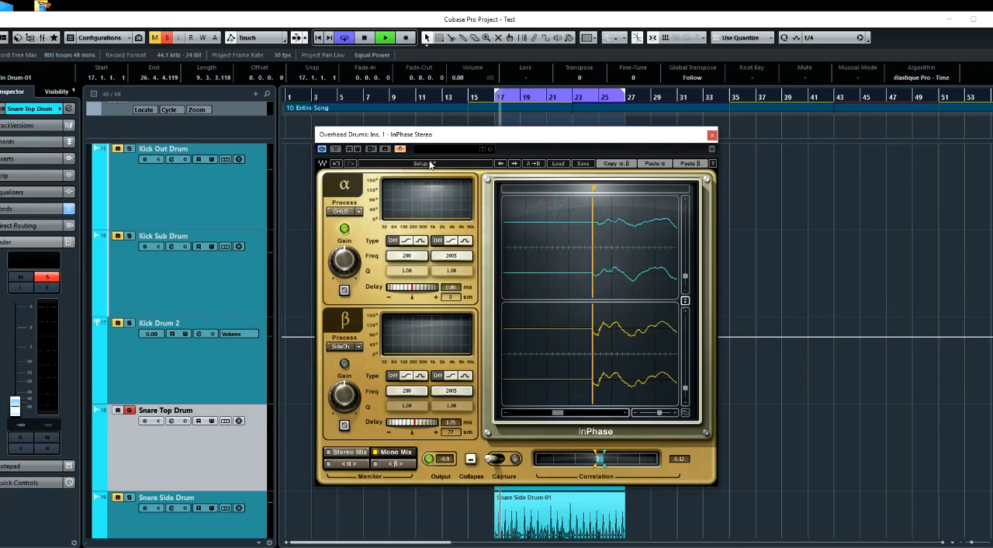
key("space")
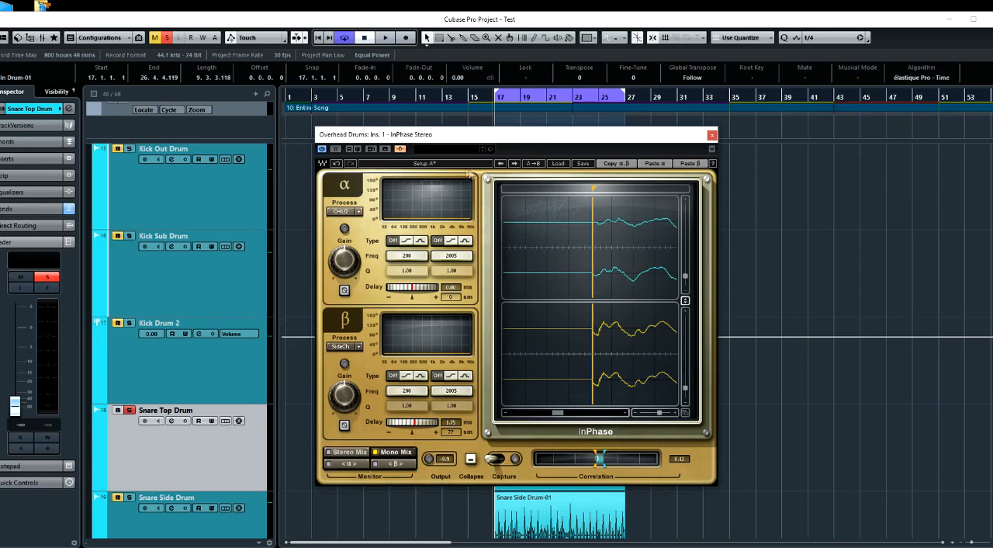
Process the Snare Top Drum event offline with InPhase Mono, using the β delay of 1.05 ms (46 samples) copied from Setup B
left_click(449, 166)
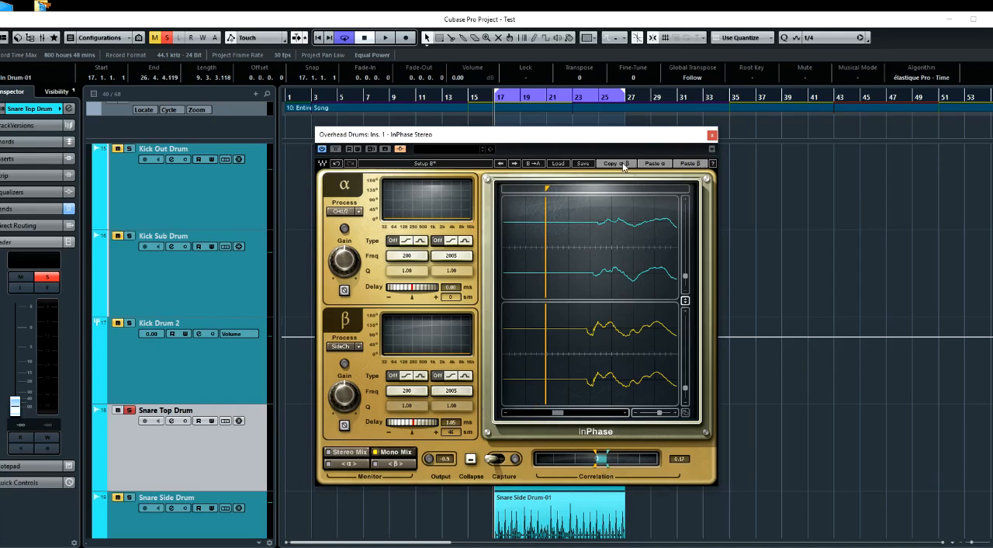
left_click_drag(593, 138, 908, 176)
left_click(556, 452)
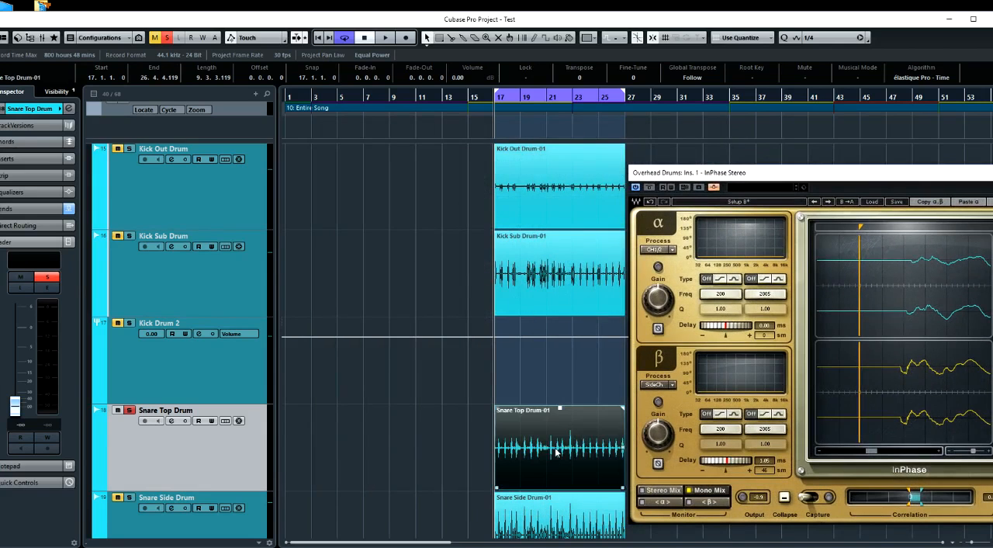
right_click(545, 452)
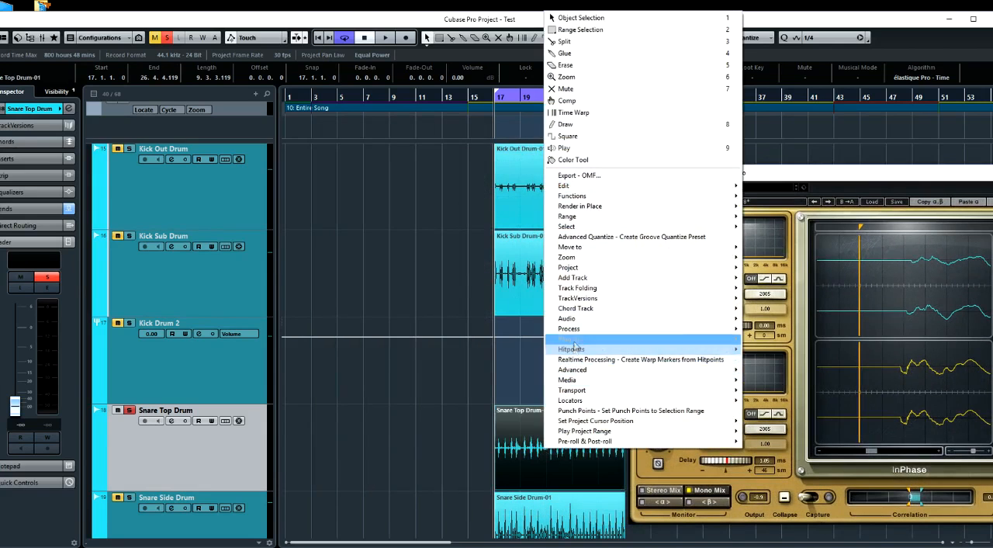
mouse_move(574, 339)
mouse_move(482, 60)
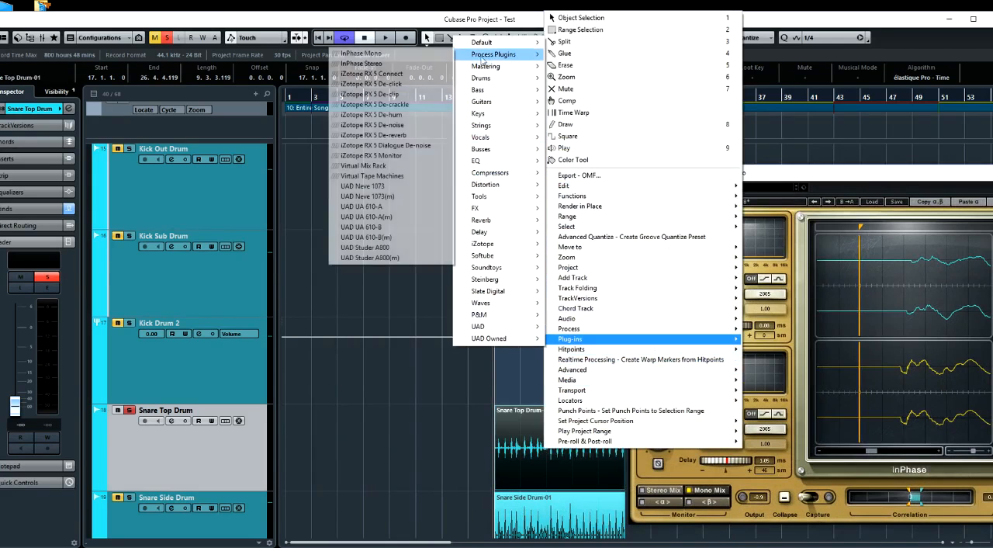
left_click(410, 55)
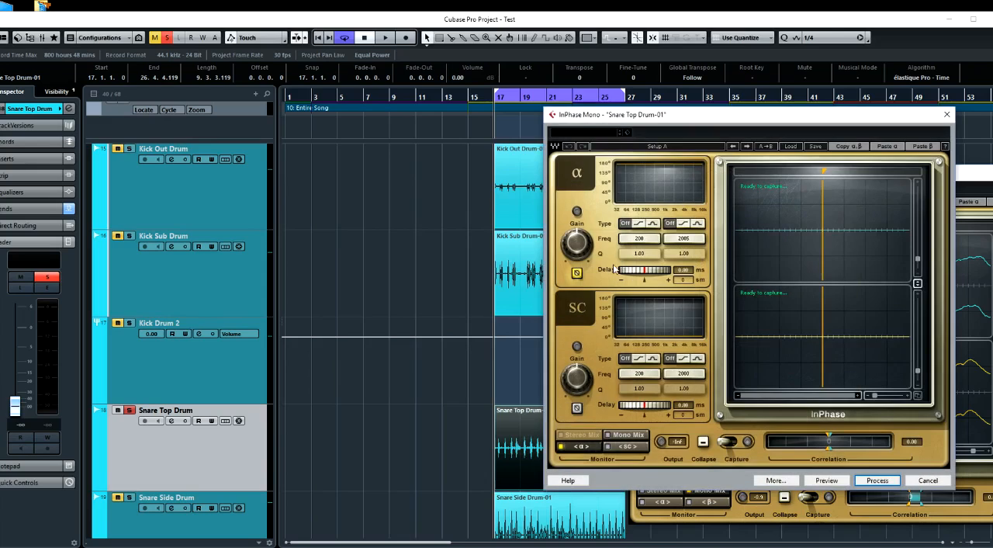
left_click(920, 146)
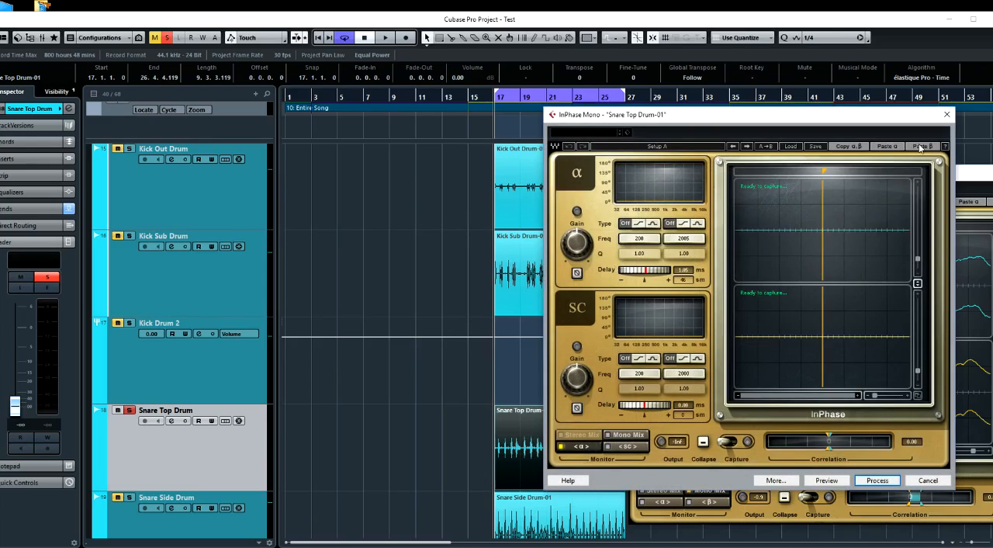
left_click(869, 480)
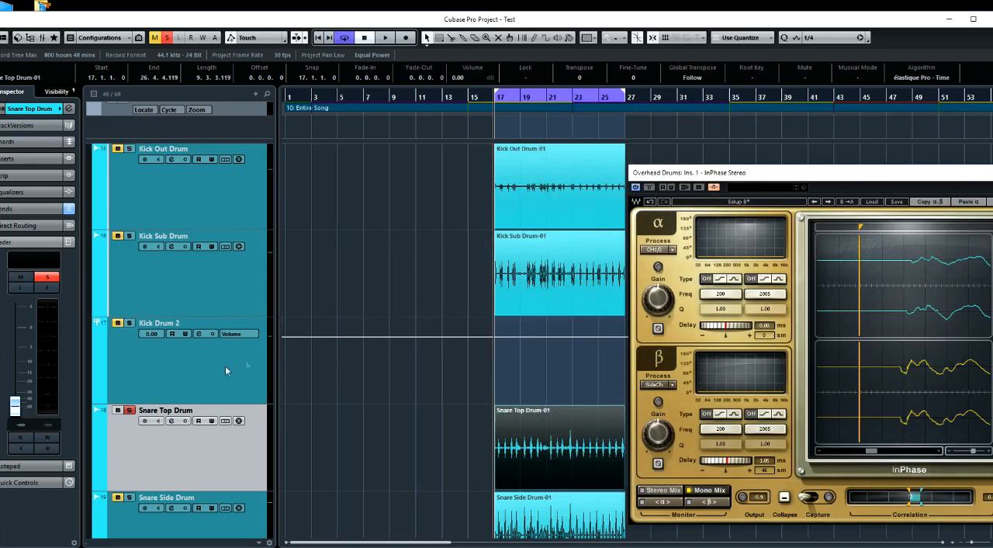
Bypass InPhase on the overheads and play back the processed snare top with its fader reset to 0.00
left_click(649, 187)
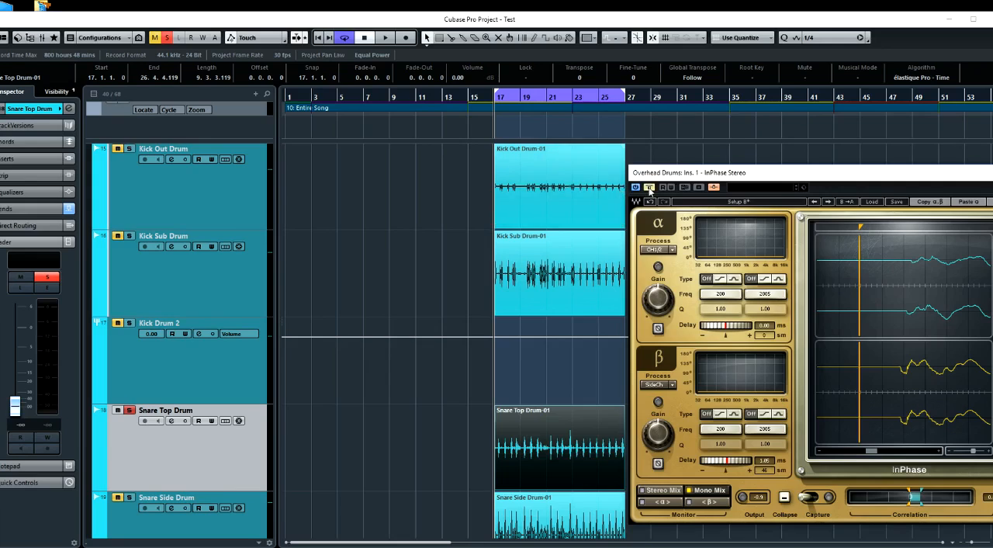
left_click(16, 407)
left_click(17, 407, "ctrl")
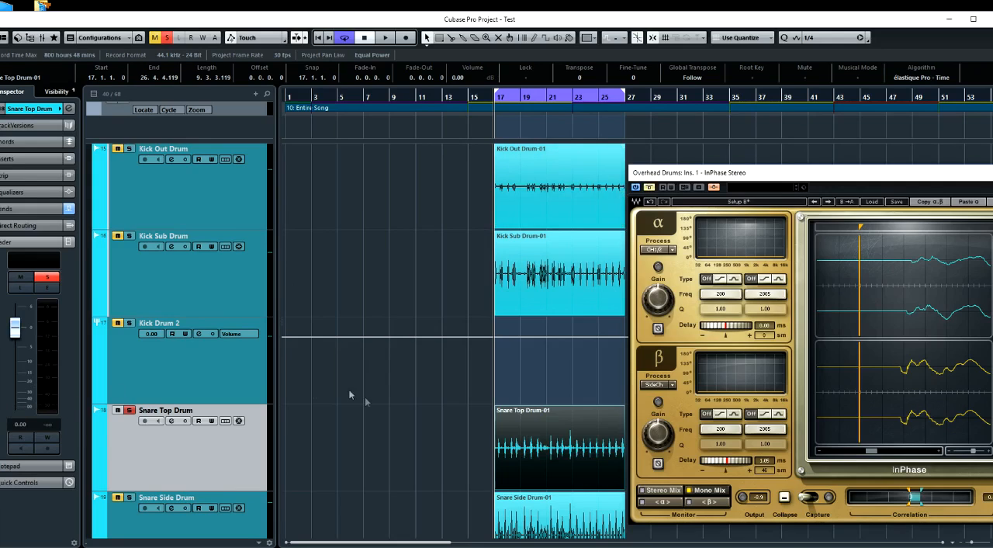
key("space")
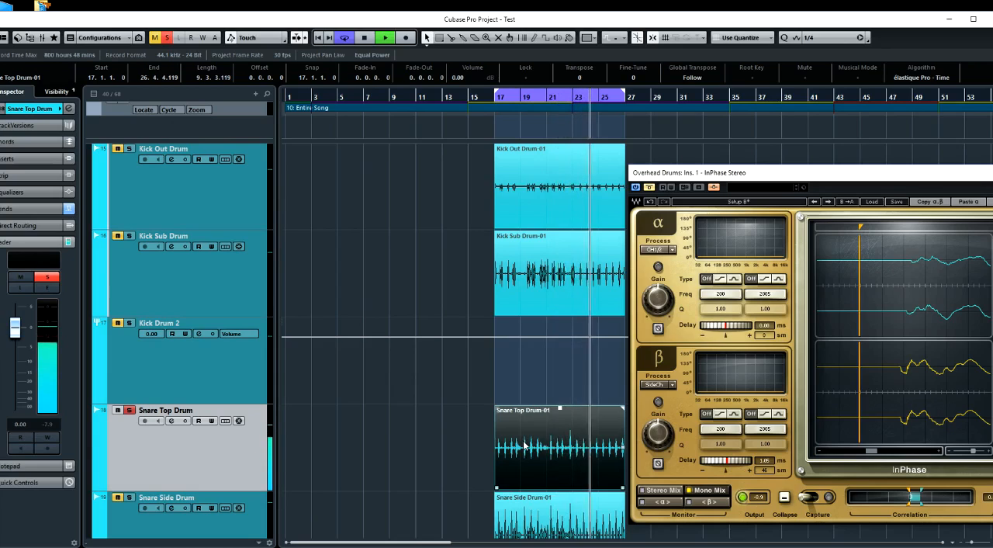
key("space")
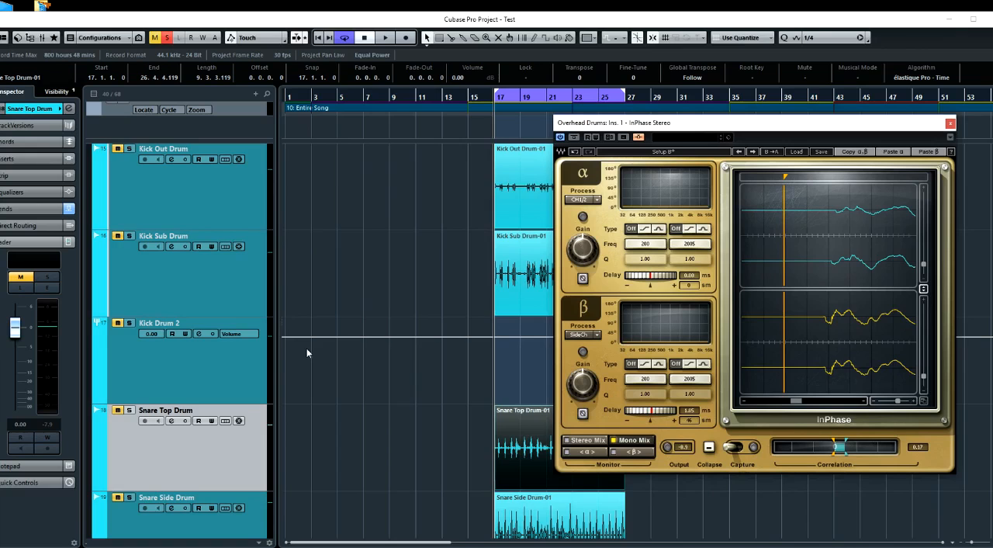
Add an active pre-fader send from Tom 1 Drum to the side-chain of the overheads' InPhase
scroll(284, 388, "up", 4)
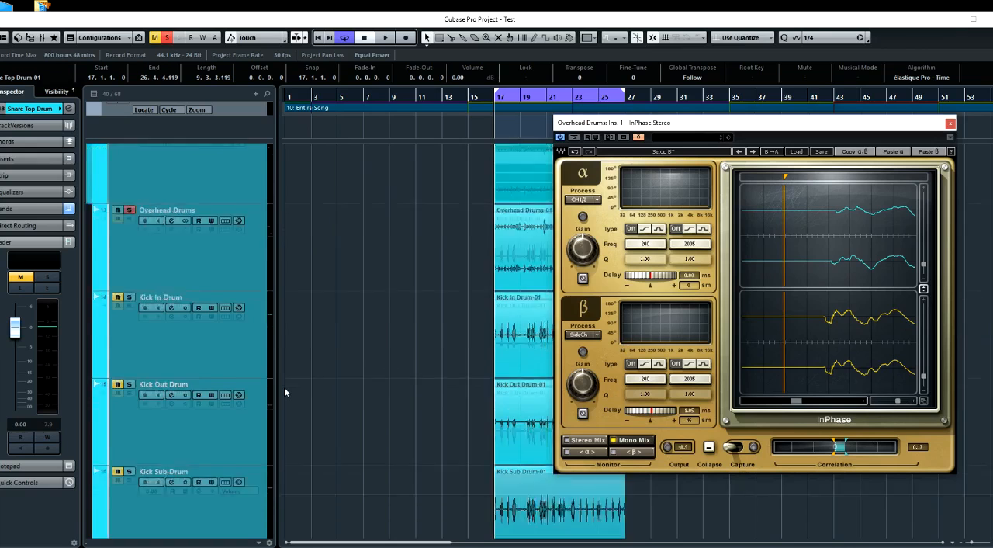
scroll(284, 388, "down", 3)
scroll(285, 392, "down", 4)
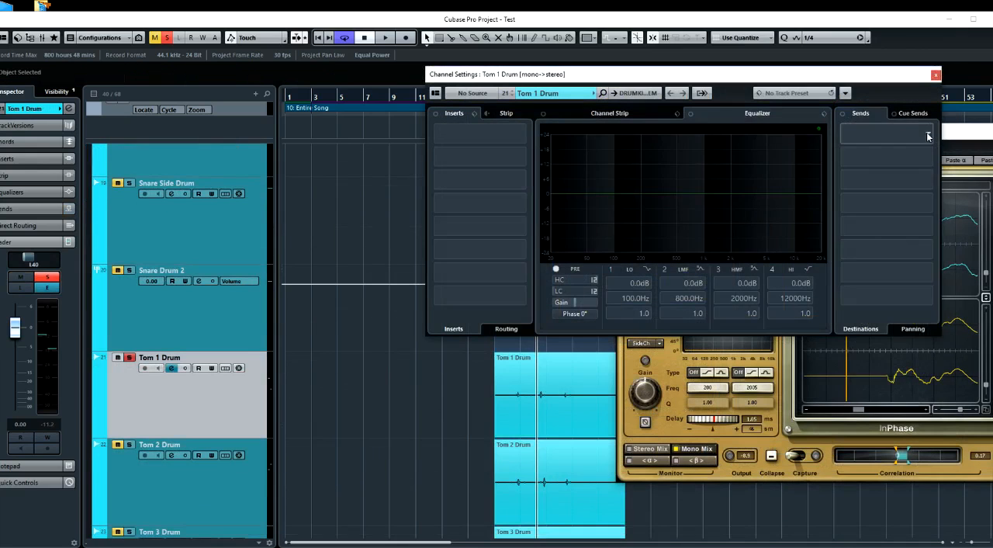
left_click(928, 137)
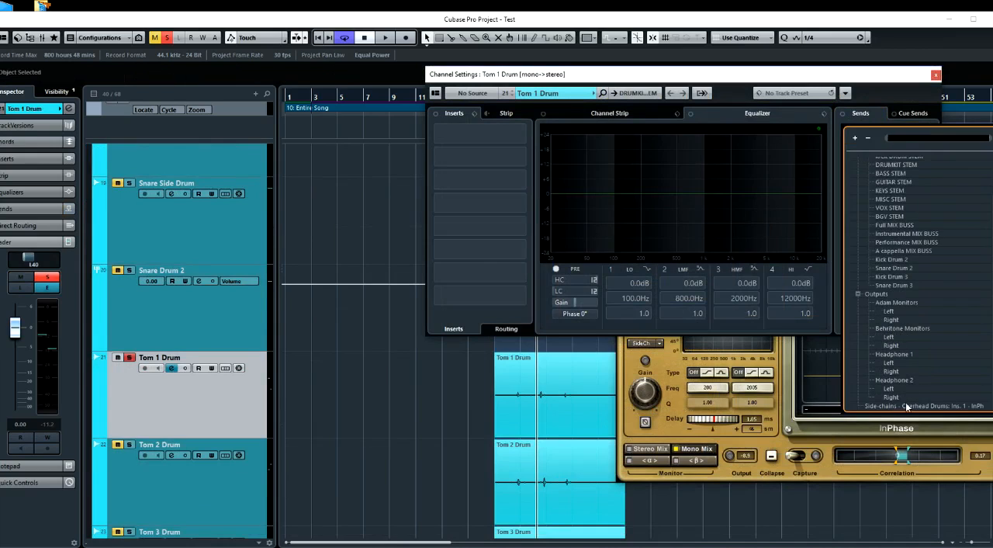
left_click(904, 405)
left_click(847, 130)
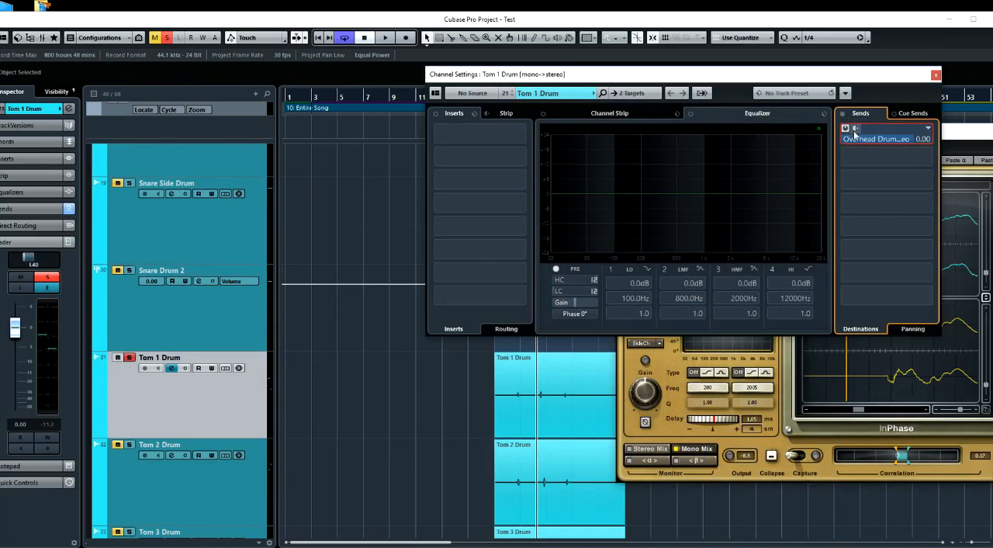
left_click(936, 75)
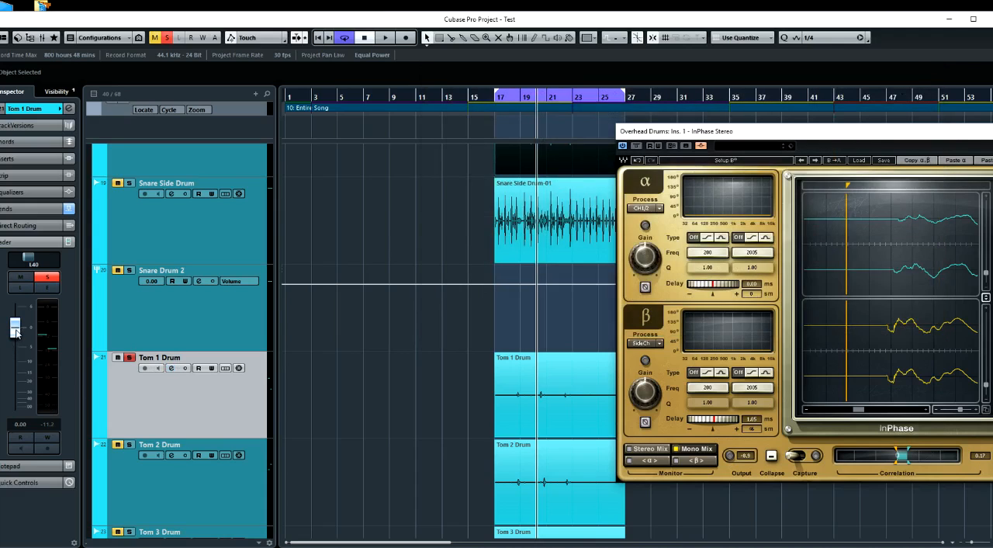
Lower the Tom 1 Drum fader fully and capture the overheads and Tom 1 in InPhase during playback
left_click_drag(15, 332, 15, 412)
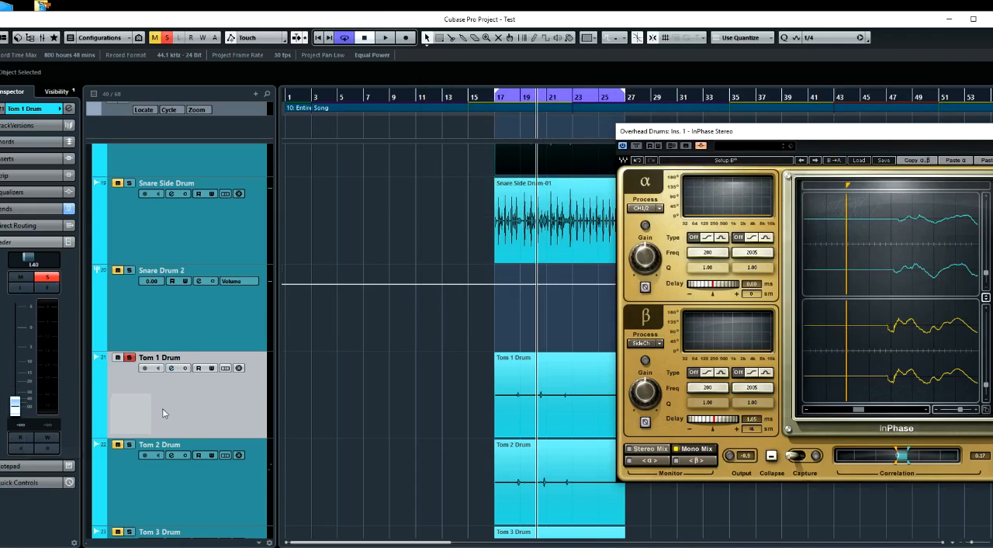
left_click_drag(737, 129, 721, 124)
key("space")
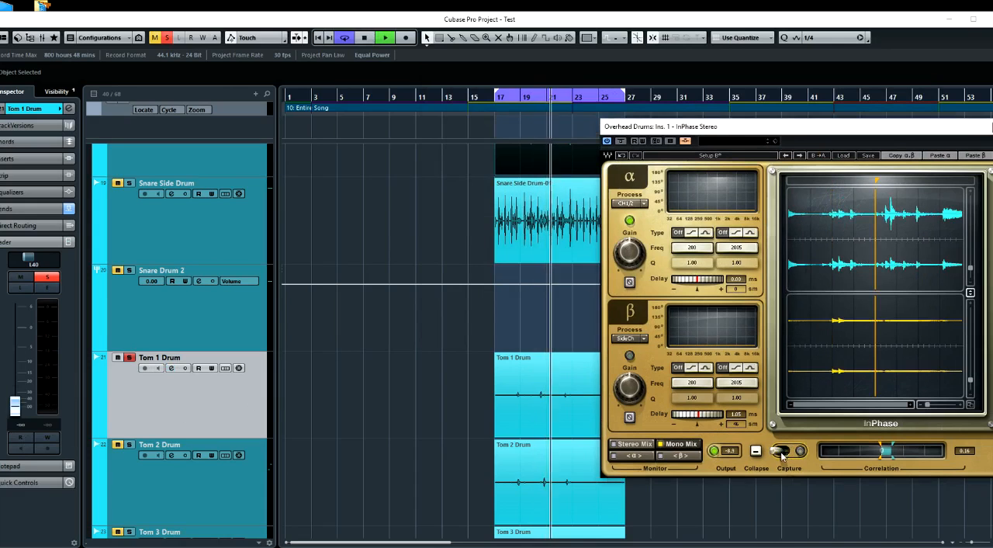
key("space")
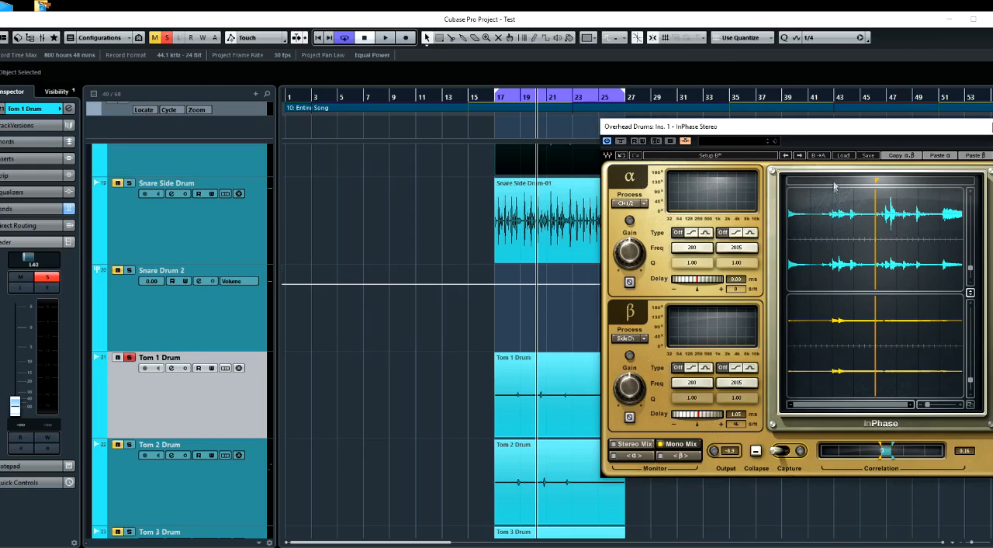
Place InPhase's marker at the tom hit's onset in the overheads and align Tom 1 to it with a β delay of 1.56 ms
mouse_move(877, 183)
left_mouse_down()
mouse_move(794, 183)
mouse_move(855, 183)
mouse_move(835, 184)
left_mouse_up()
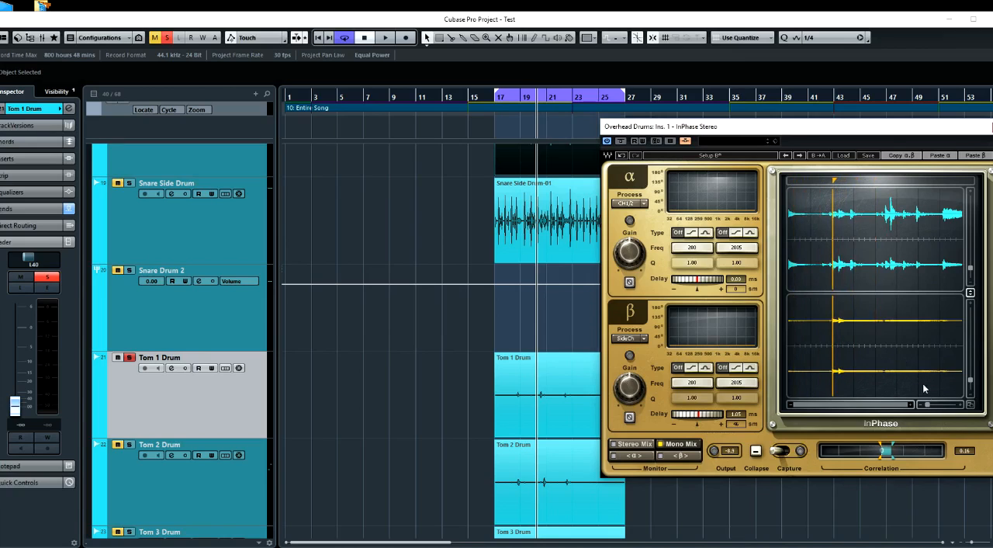
left_click_drag(929, 407, 947, 404)
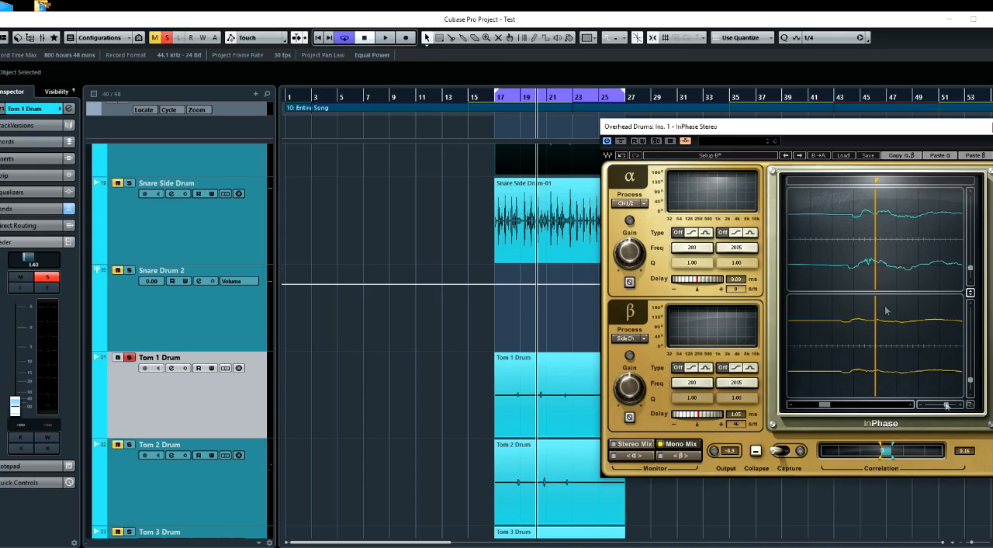
left_click_drag(876, 183, 850, 183)
left_click_drag(796, 130, 510, 141)
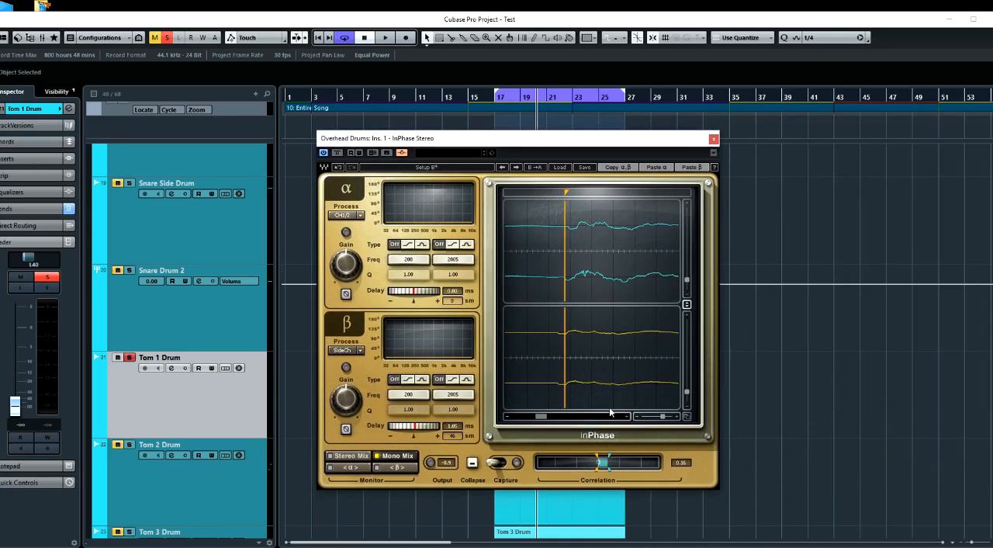
left_click(423, 432, "alt")
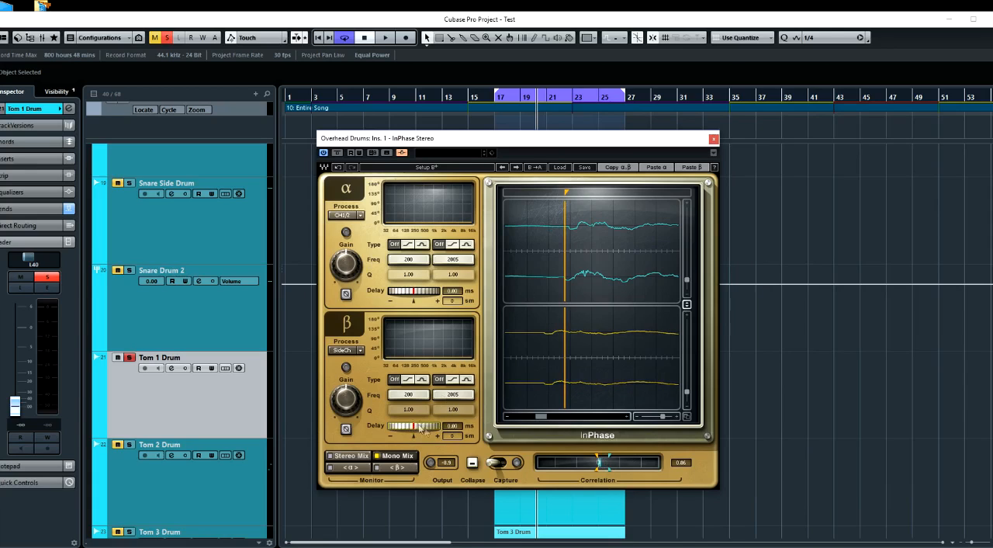
left_click_drag(420, 426, 445, 426)
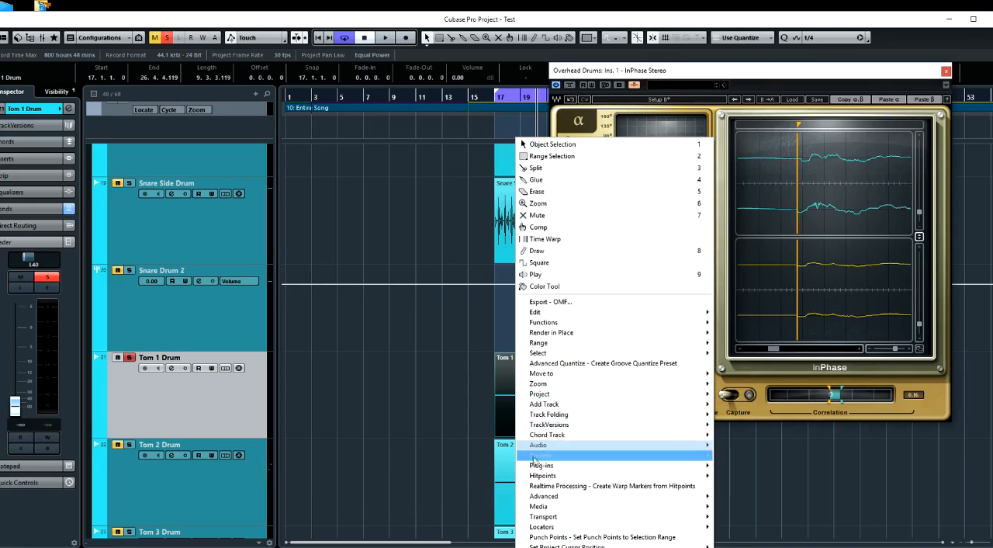
Process the Tom 1 Drum event offline with InPhase Mono, using the pasted delay of 1.56 ms
mouse_move(539, 466)
mouse_move(457, 181)
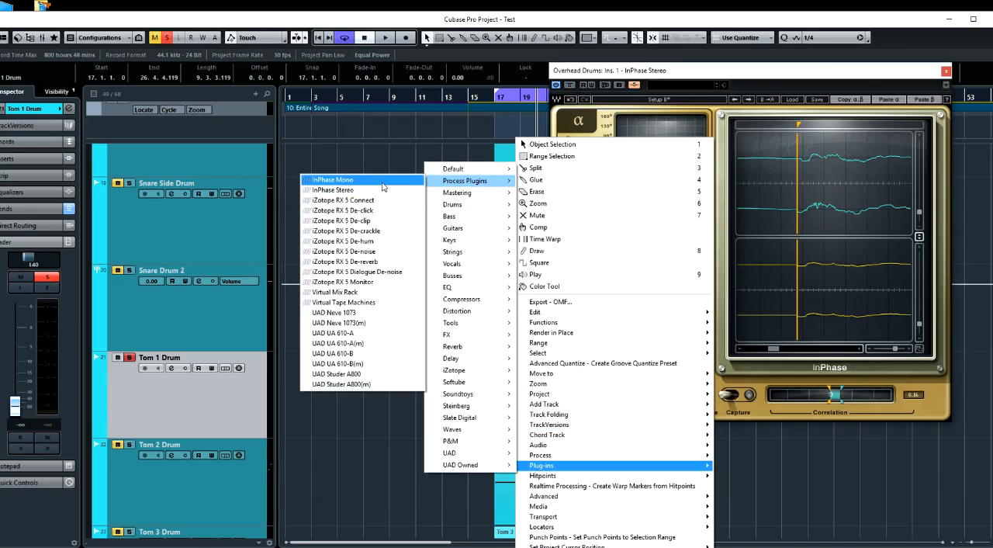
left_click(382, 183)
left_click(917, 146)
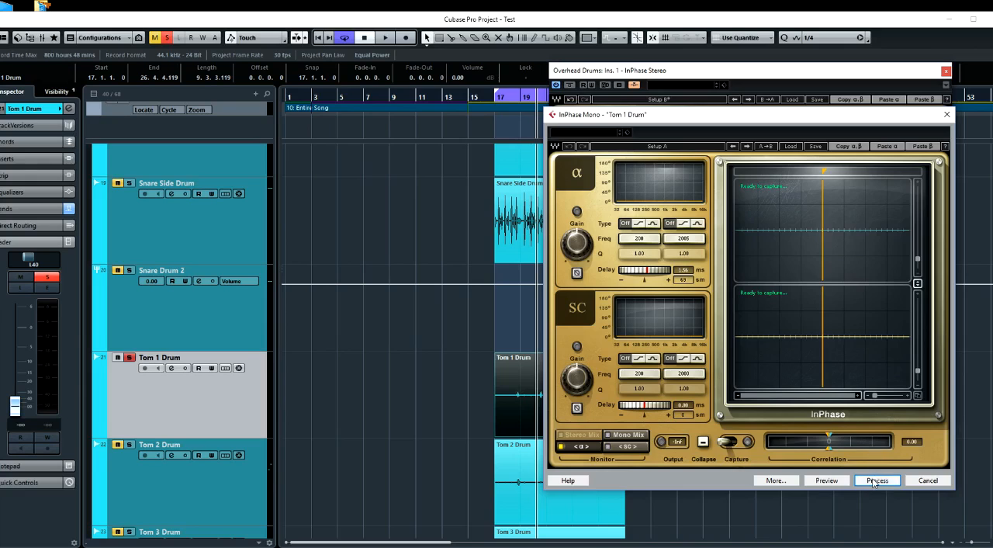
left_click(874, 479)
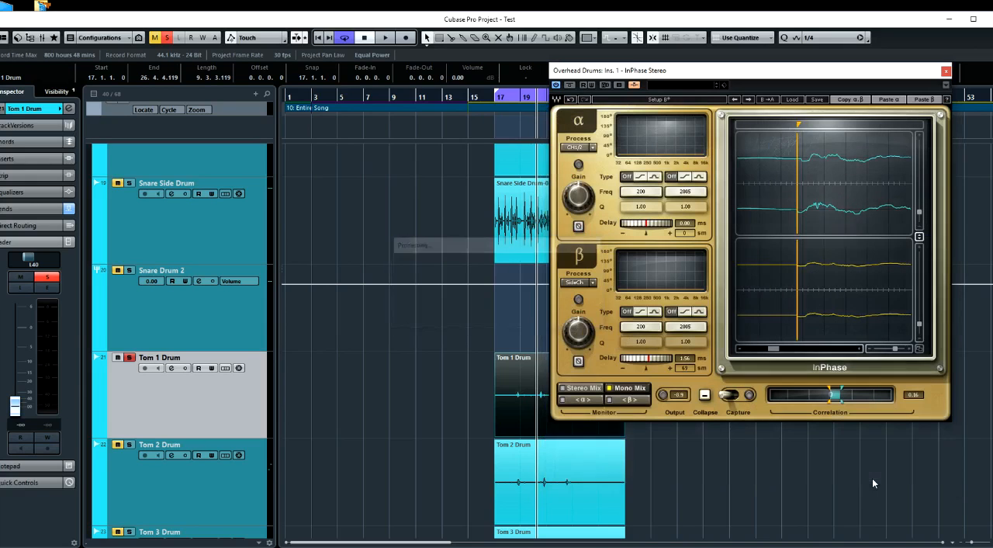
Solo Tom 2 Drum instead of Tom 1 and add a send from it to the side-chain of the overheads' InPhase
left_click(130, 357)
left_click(130, 444)
left_click(171, 455)
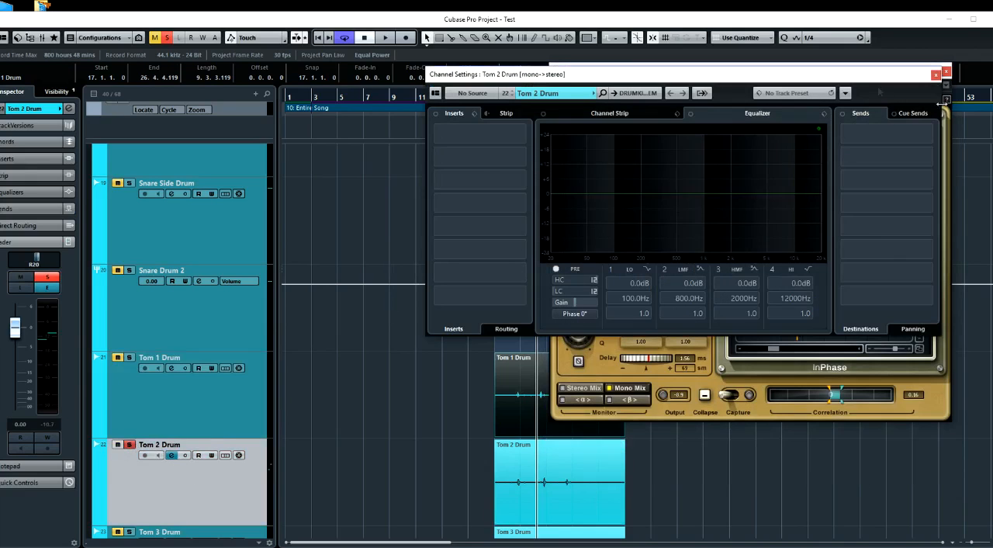
left_click(932, 129)
scroll(913, 344, "down", 3)
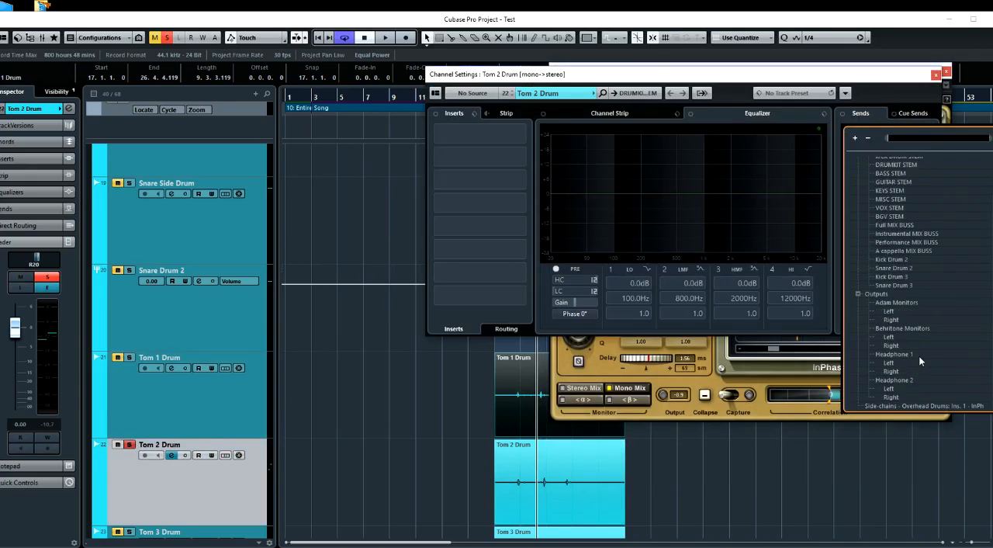
left_click(916, 406)
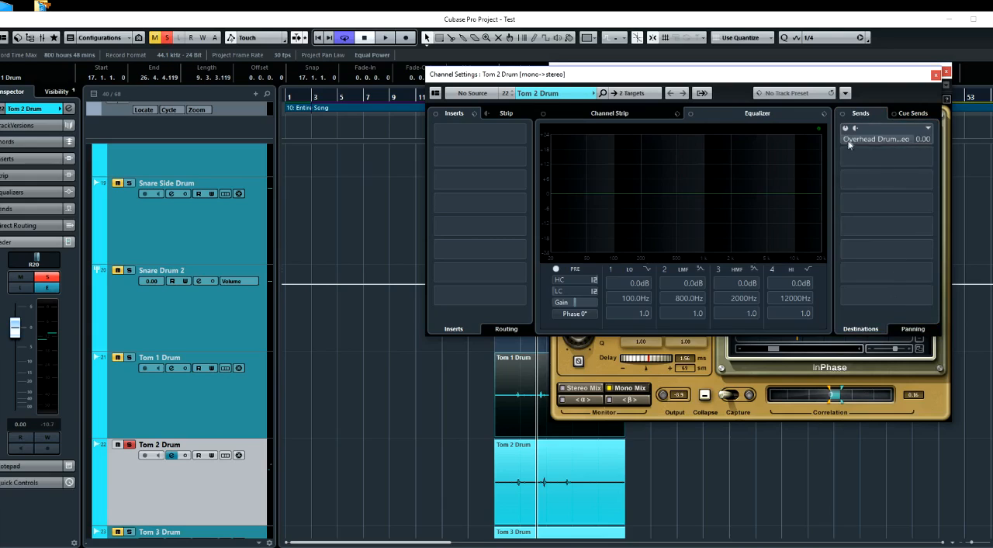
Lower the Tom 2 Drum fader fully and capture the overheads and Tom 2 in InPhase during playback
left_click(935, 77)
left_click(176, 411)
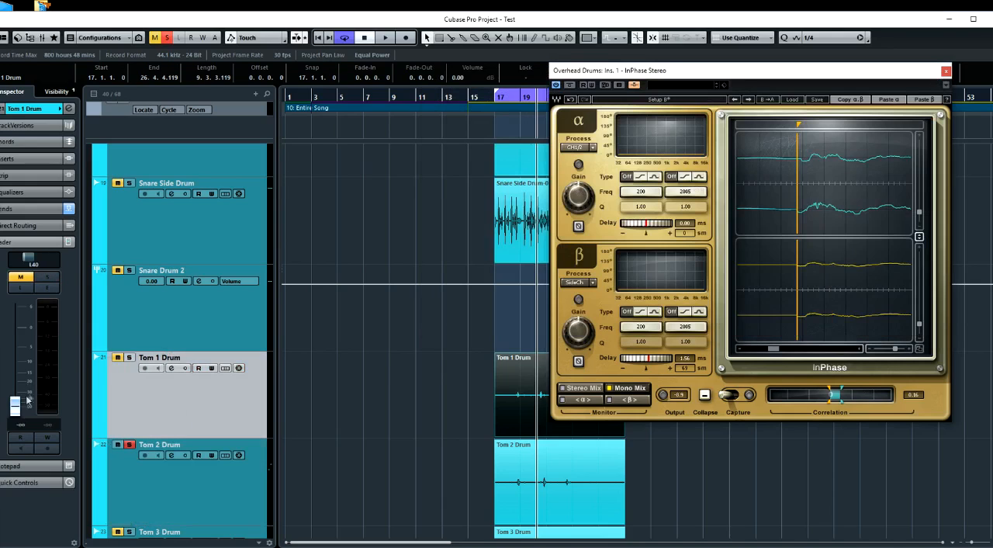
left_click(139, 490)
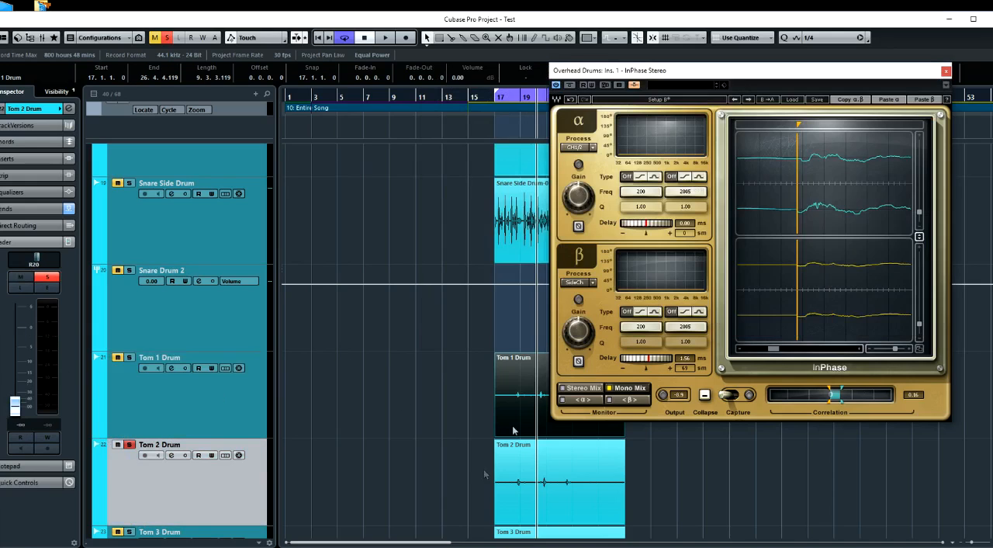
key("space")
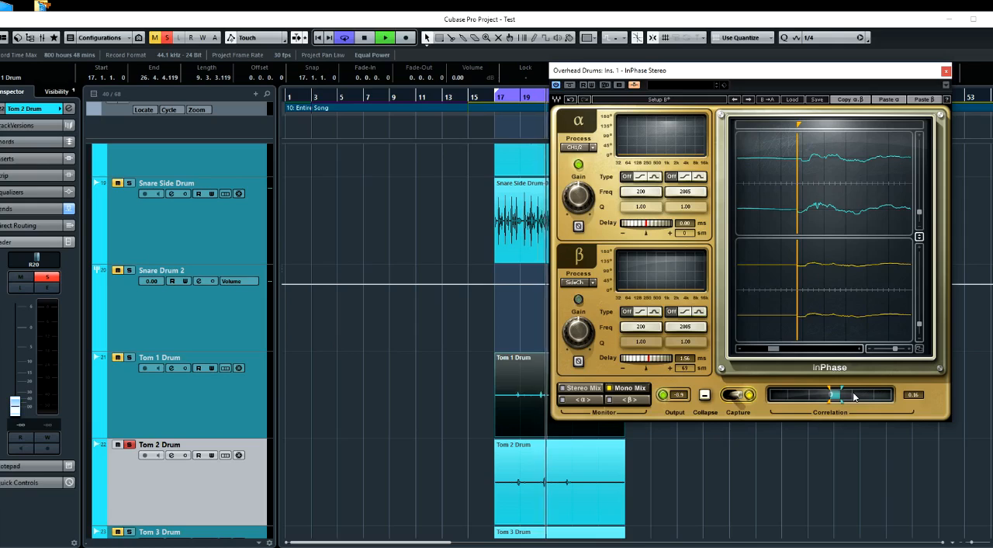
key("space")
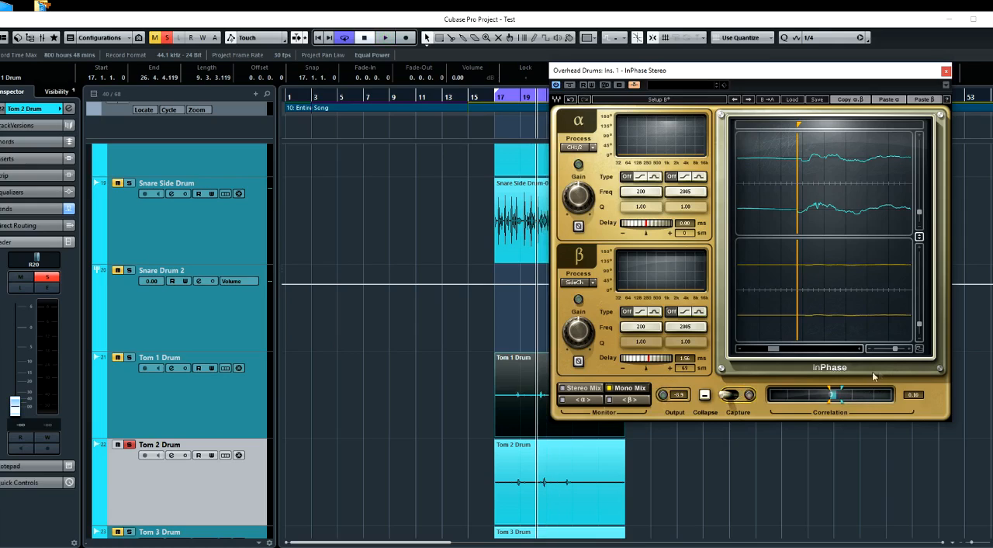
Place InPhase's marker at the Tom 2 hit's onset in the overheads and align Tom 2 to it with a β delay of 2.12 ms
left_click_drag(895, 353, 876, 350)
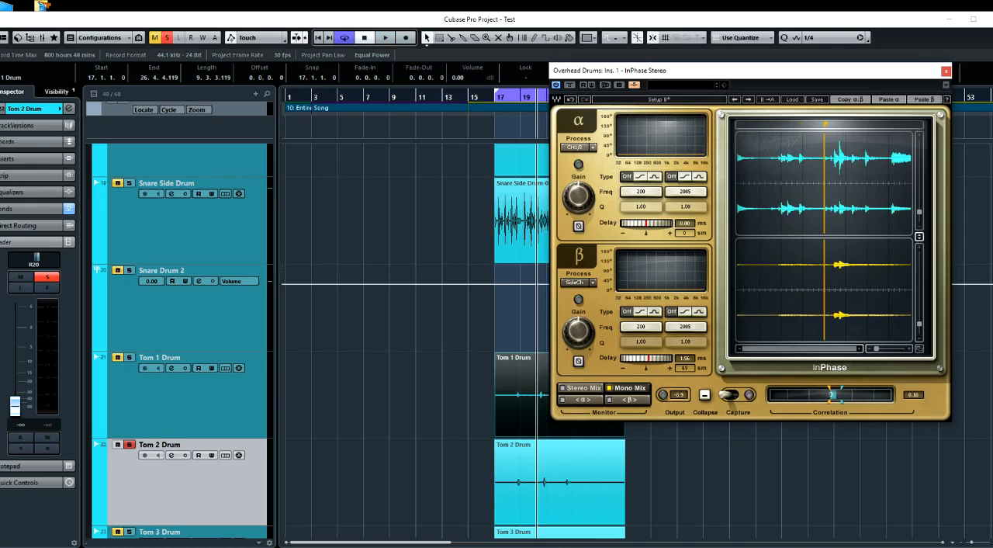
mouse_move(827, 126)
left_mouse_down()
mouse_move(850, 124)
mouse_move(835, 125)
left_mouse_up()
left_click_drag(878, 351, 881, 351)
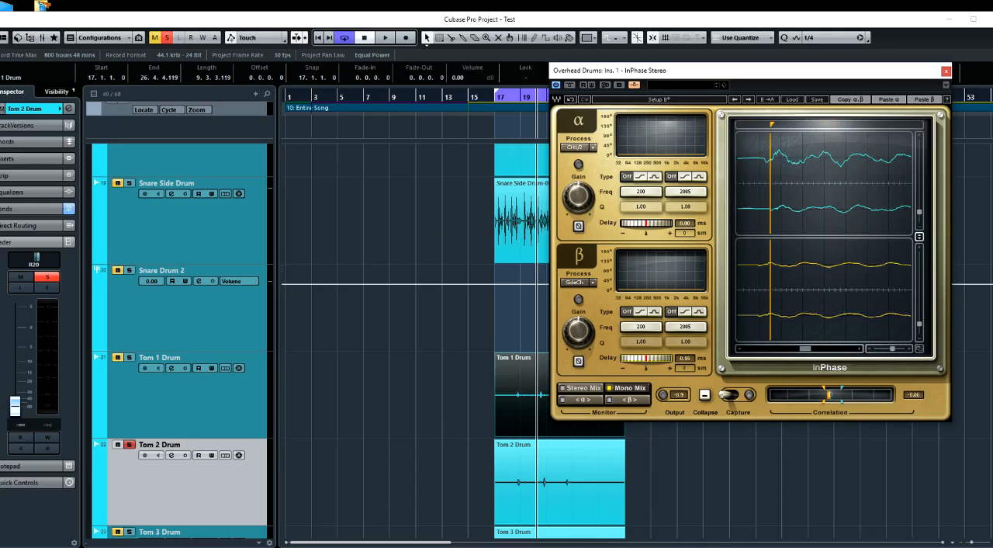
left_click_drag(646, 359, 655, 359)
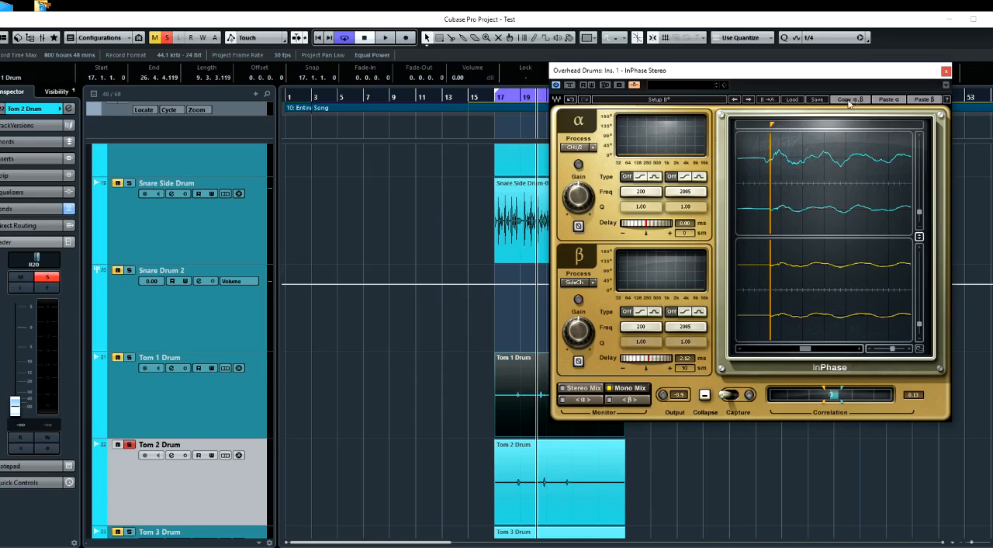
Process the Tom 2 Drum event offline with InPhase Mono, using the pasted delay of 2.12 ms
left_click(520, 485)
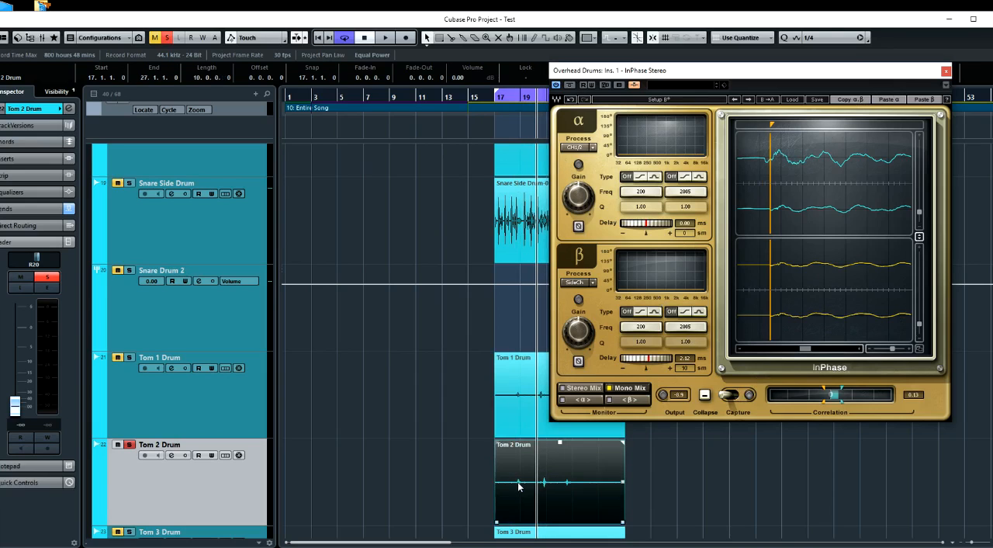
right_click(512, 490)
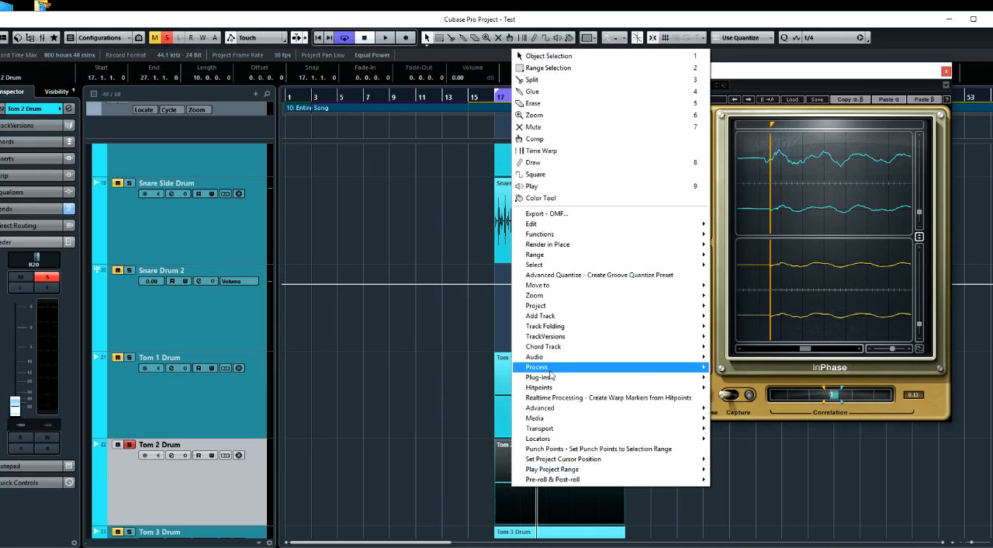
mouse_move(551, 368)
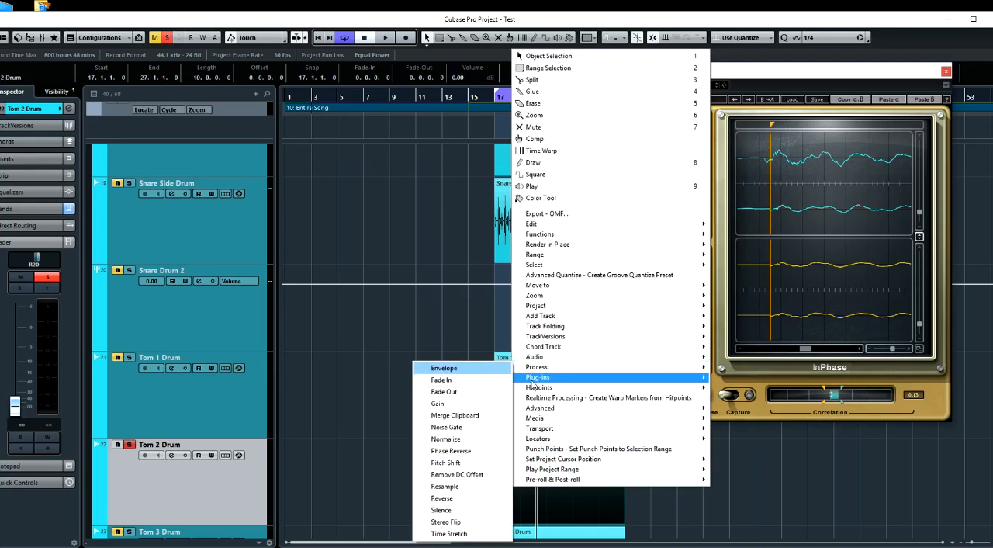
mouse_move(459, 93)
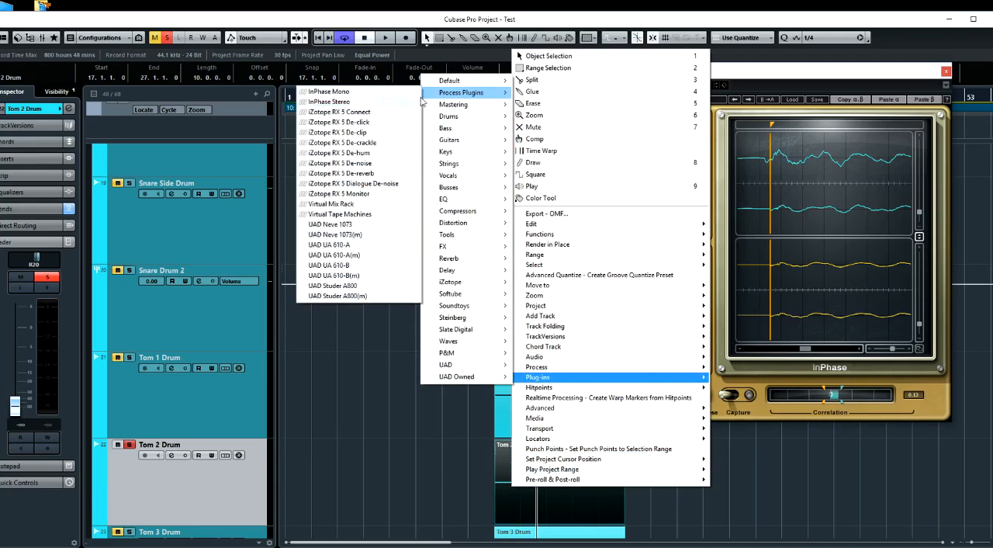
left_click(370, 92)
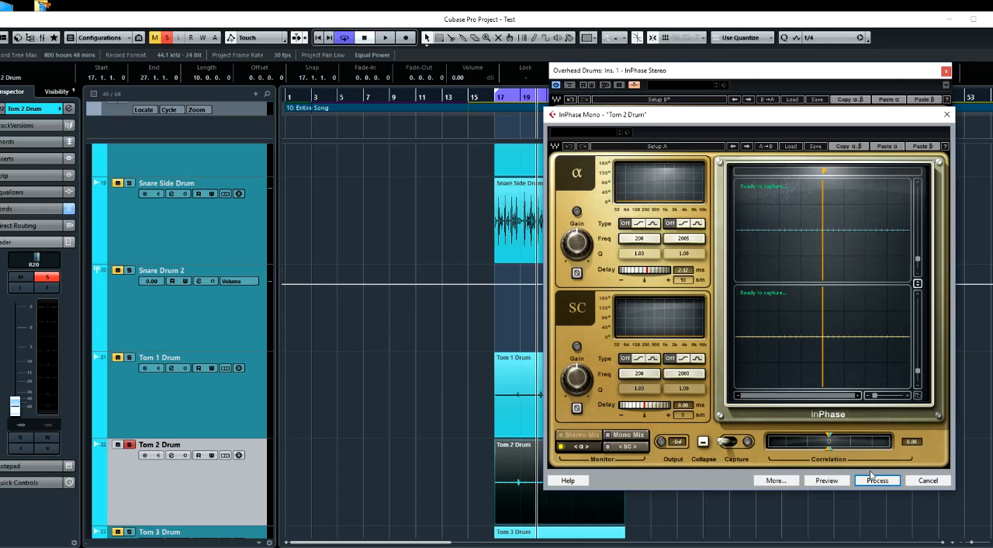
left_click(872, 481)
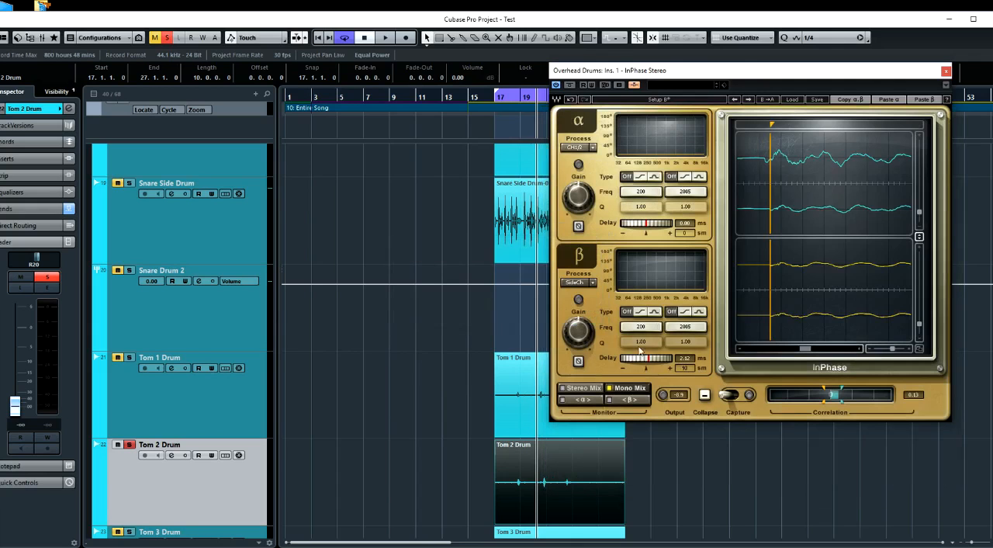
Solo Tom 3 Drum instead of Tom 2 and return the Tom 2 Drum fader to 0.00
scroll(475, 414, "down", 3)
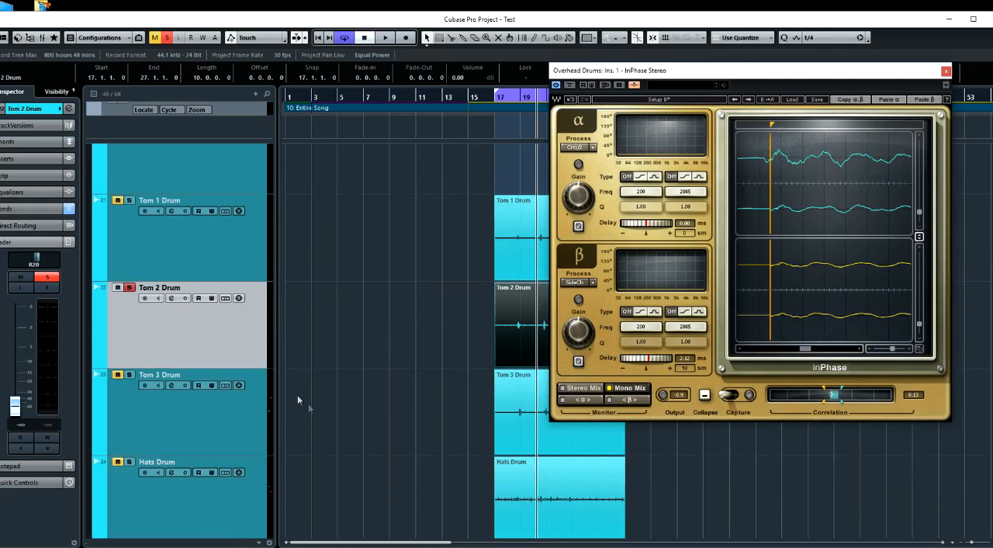
left_click(130, 375)
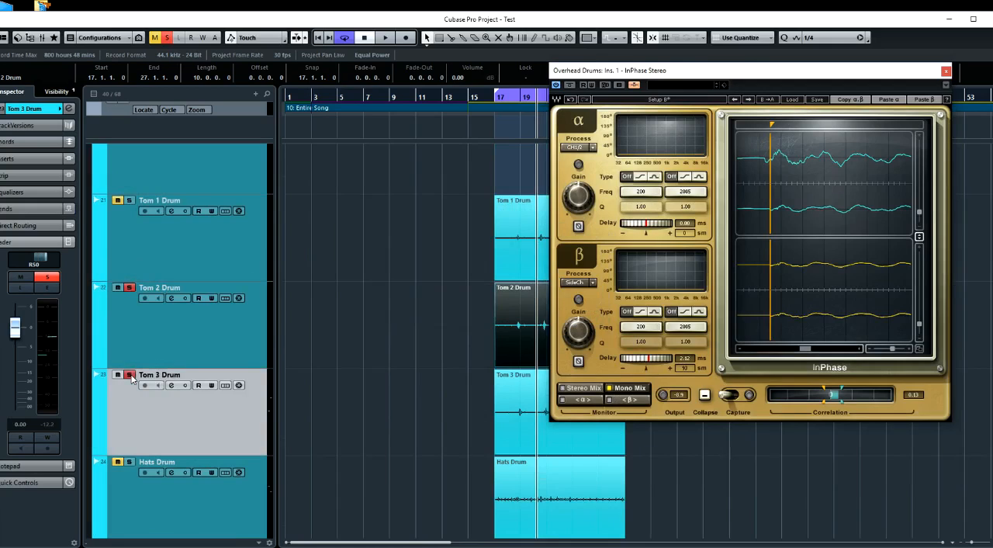
left_click(138, 310)
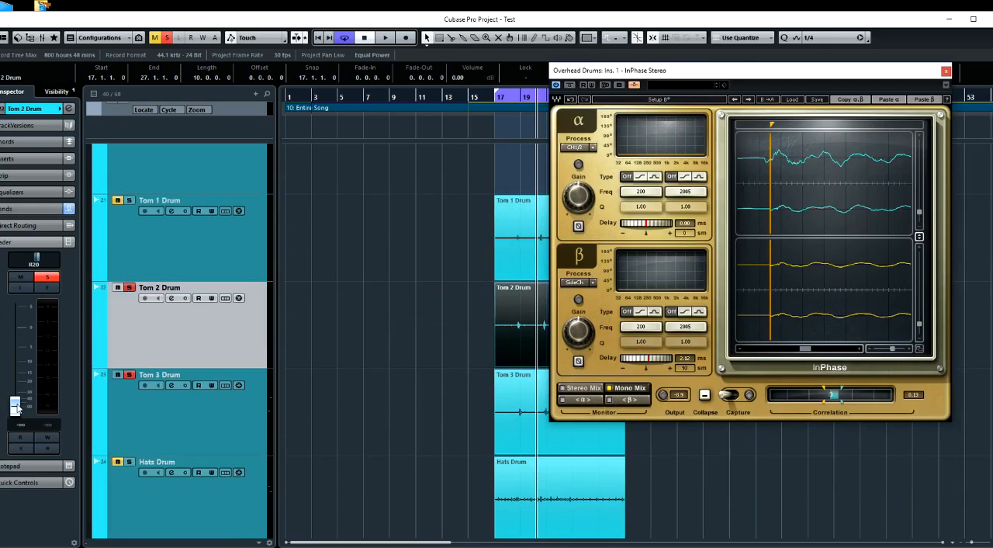
left_click_drag(16, 409, 15, 328)
left_click(129, 288)
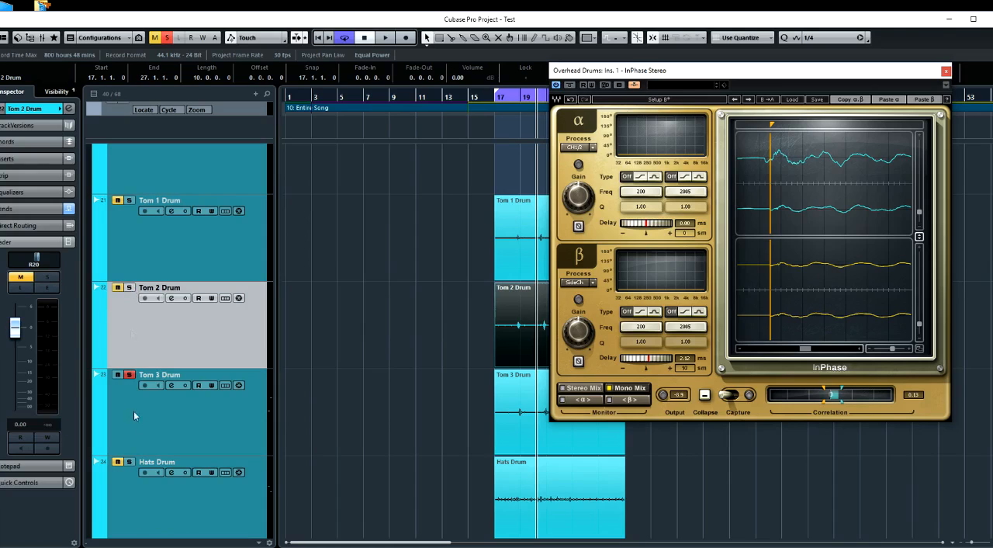
Add a send from Tom 3 Drum to the side-chain of the overheads' InPhase
left_click(141, 426)
left_click(172, 385)
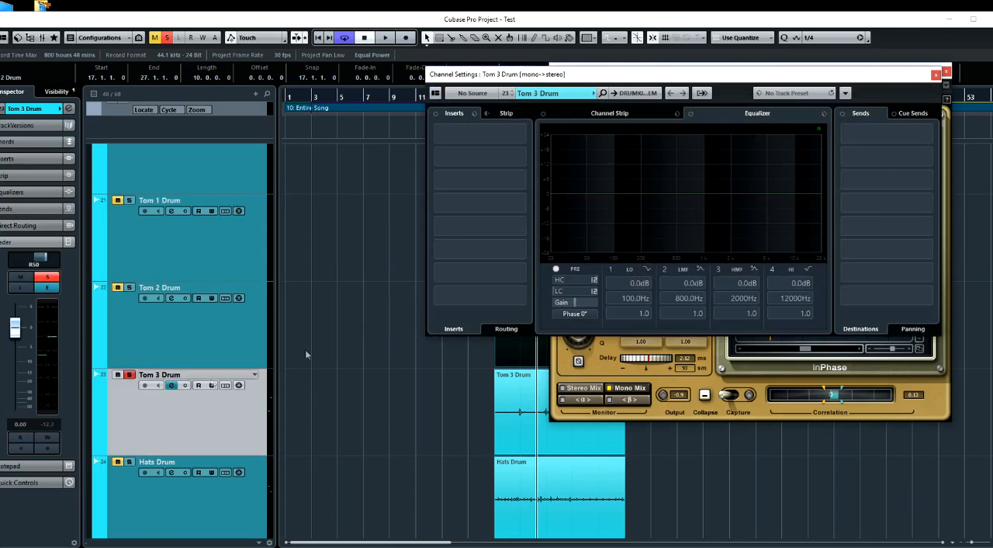
left_click(925, 136)
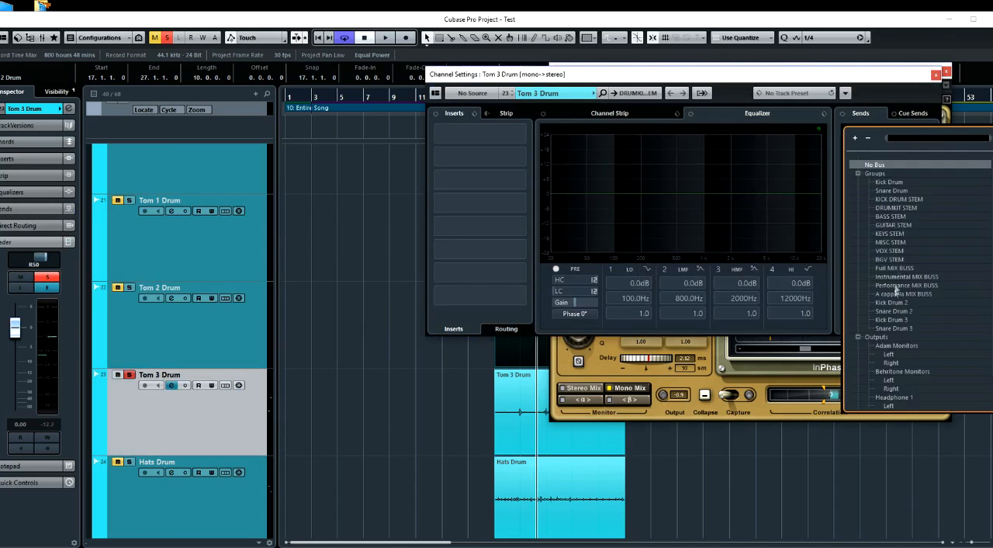
scroll(895, 288, "down", 2)
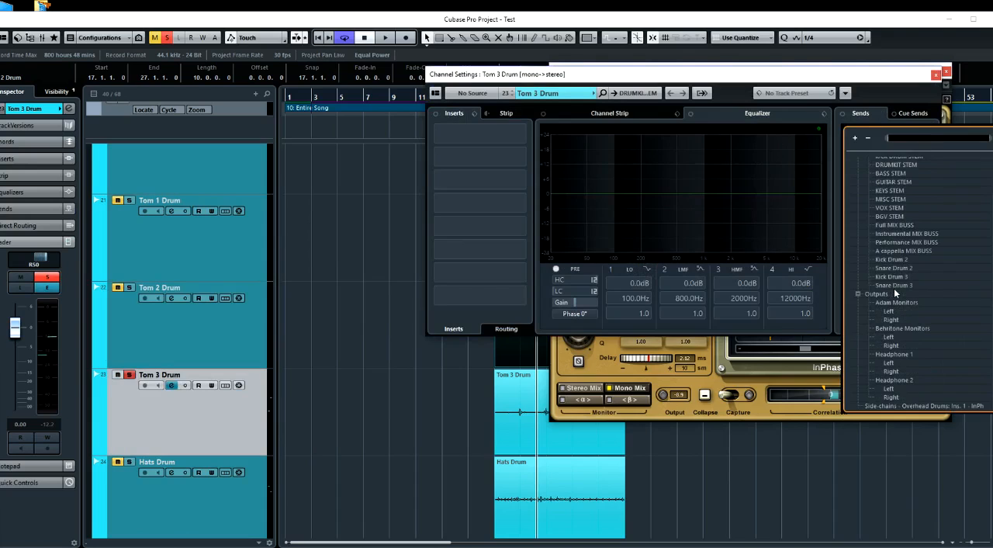
left_click(900, 406)
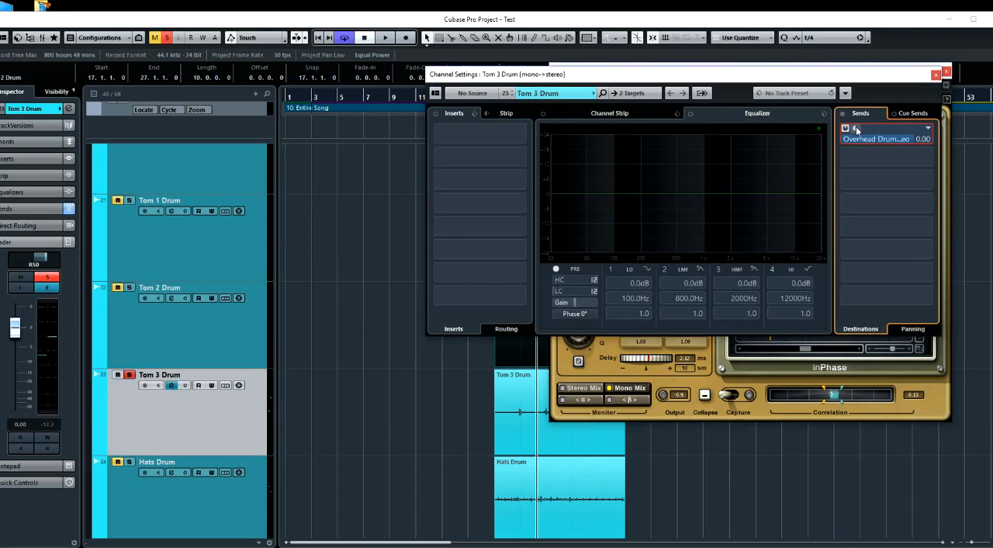
left_click(936, 75)
Capture the overheads and Tom 3 in InPhase during playback and reset the β delay to 0.00 ms
key("space")
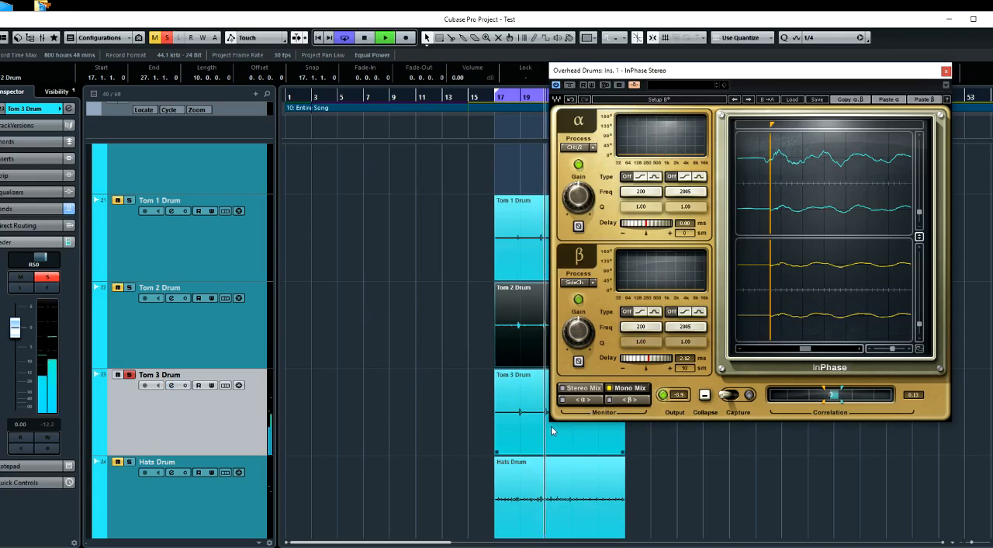
left_click(731, 395)
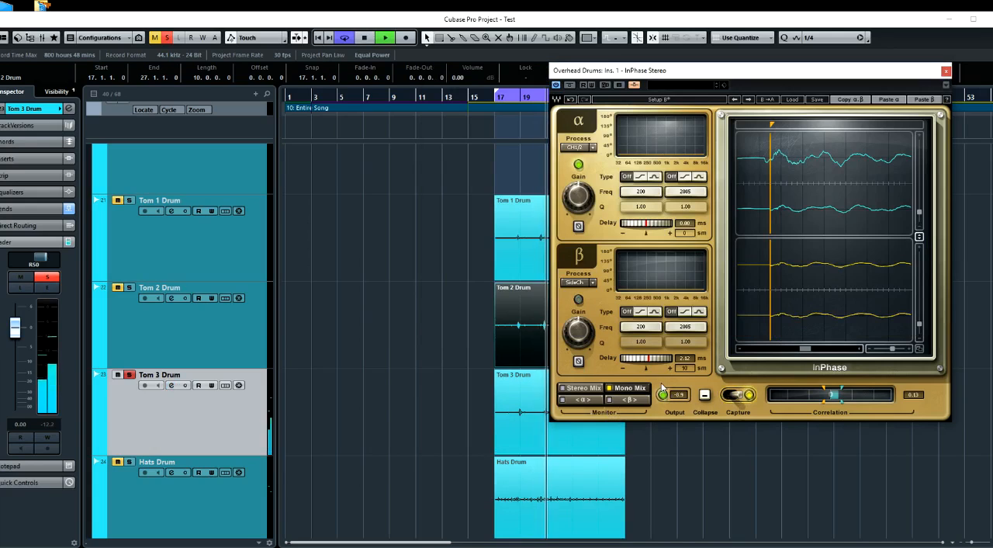
key("space")
double_click(659, 360)
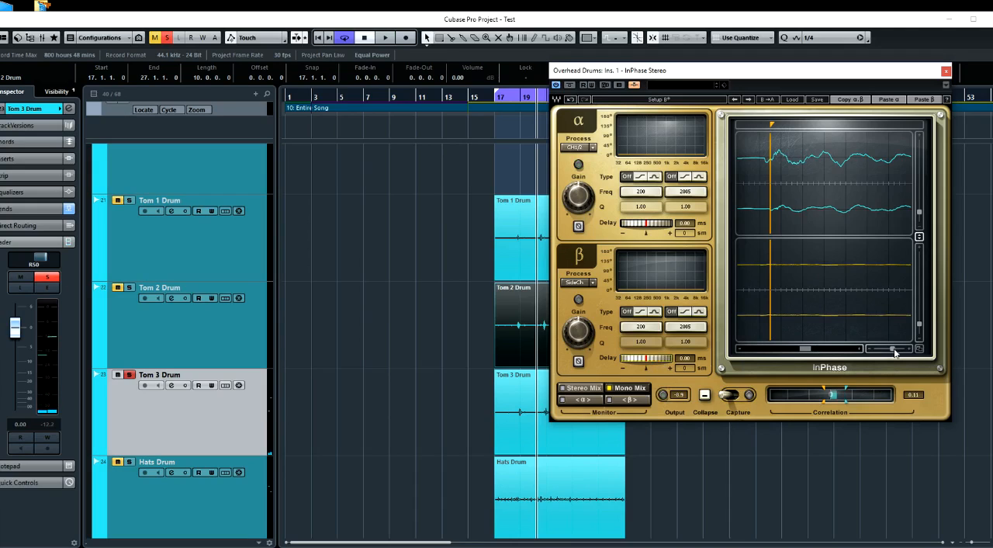
Place InPhase's marker at the Tom 3 hit's onset in the overheads and align Tom 3 to it with a β delay of 1.59 ms
left_click_drag(896, 353, 877, 348)
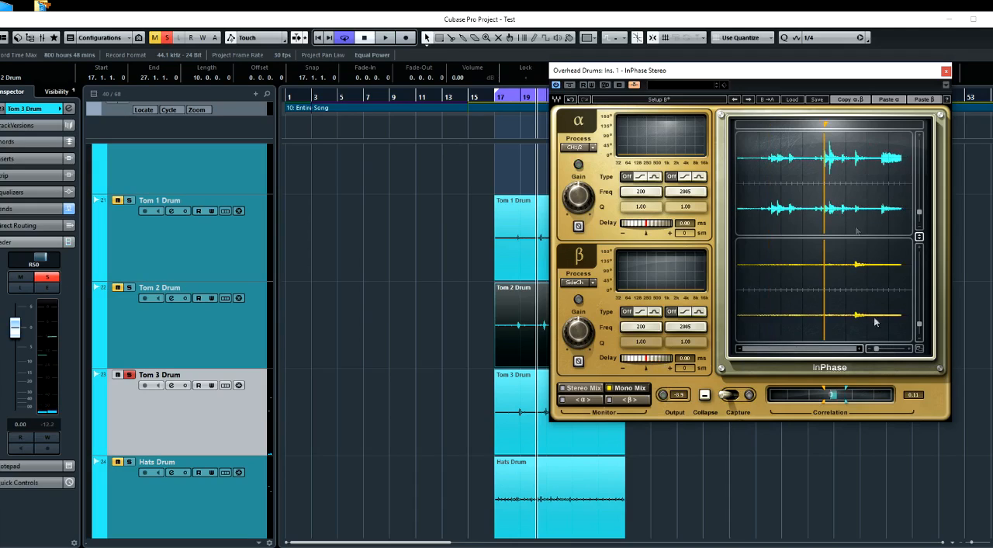
left_click_drag(827, 130, 855, 128)
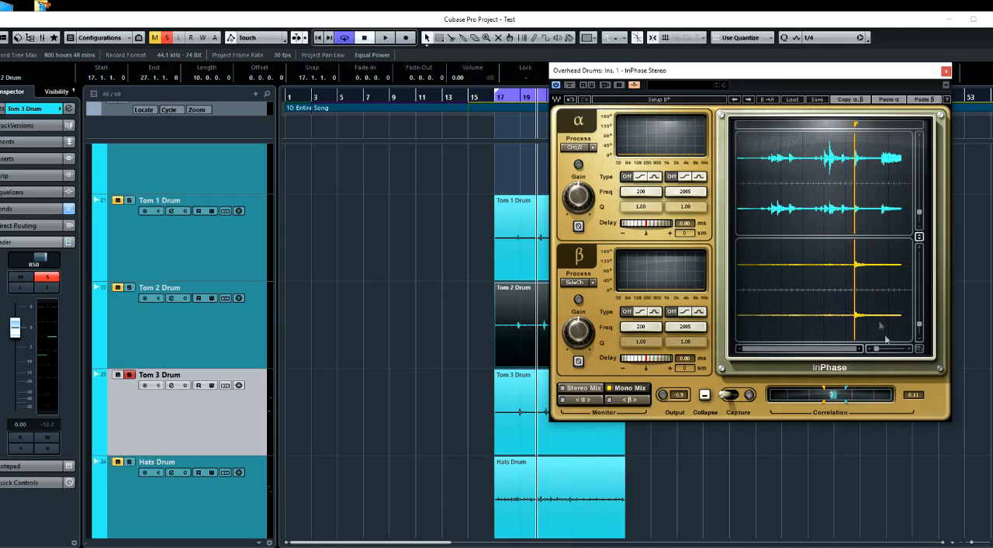
left_click_drag(877, 350, 894, 350)
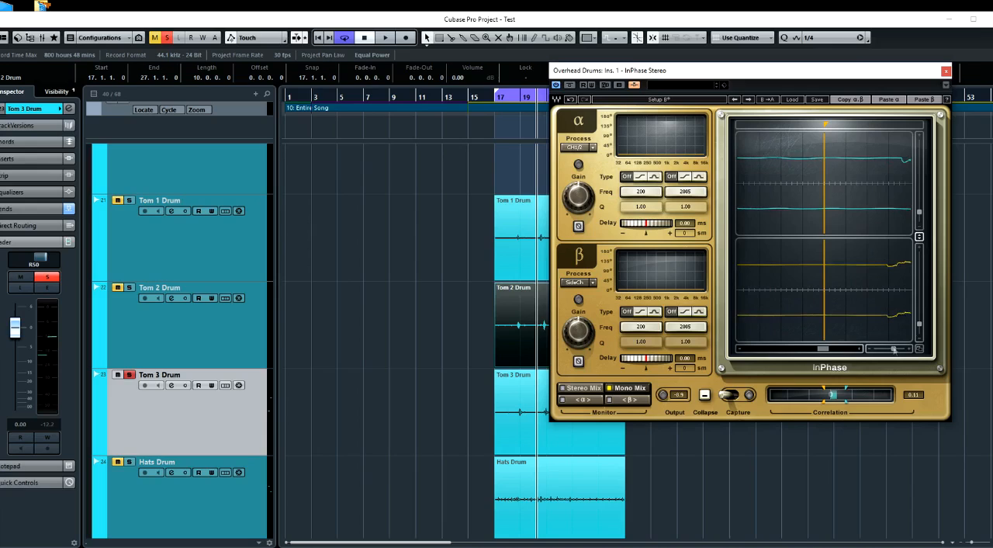
left_click_drag(825, 127, 806, 125)
left_click_drag(648, 359, 650, 358)
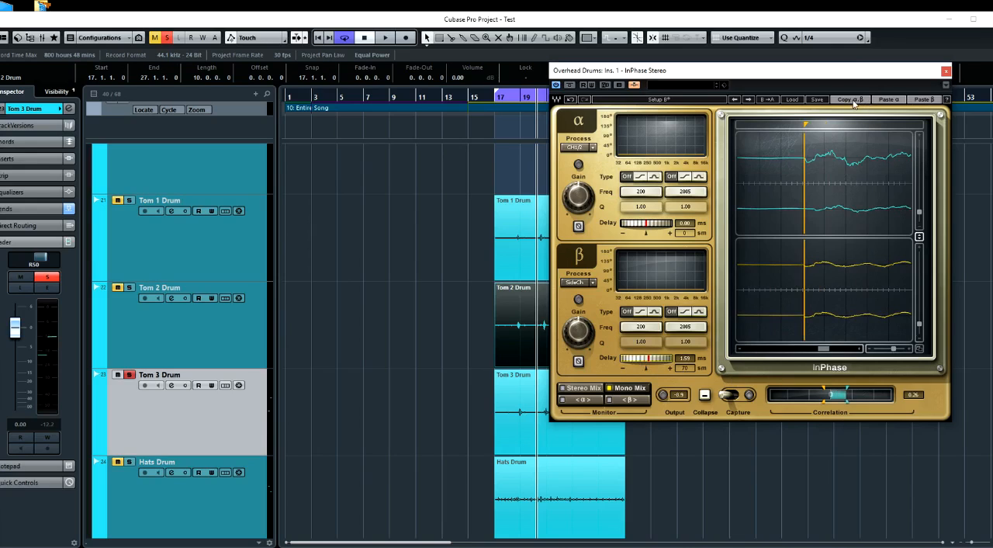
Process the Tom 3 Drum event offline with InPhase Mono, using the pasted delay of 1.59 ms
left_click(526, 423)
right_click(526, 424)
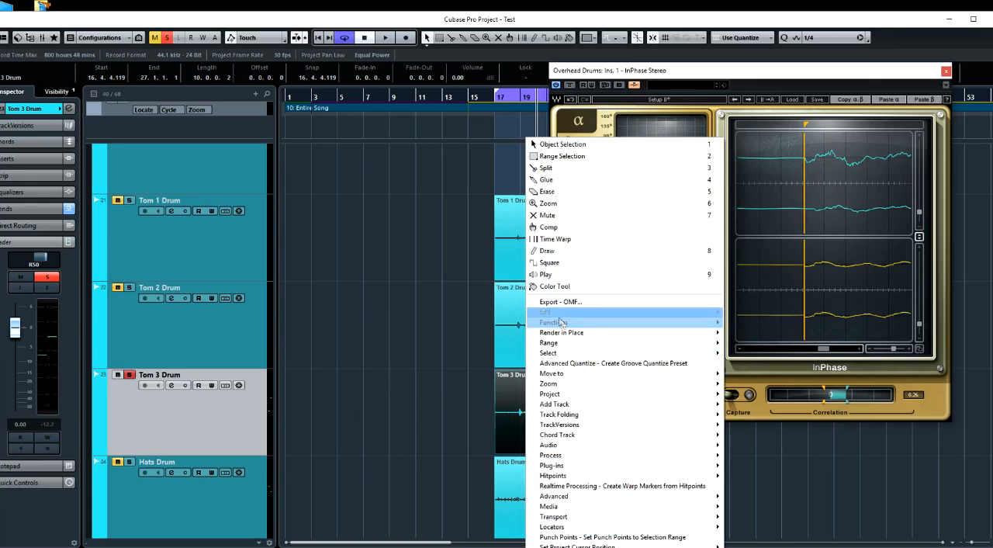
mouse_move(551, 465)
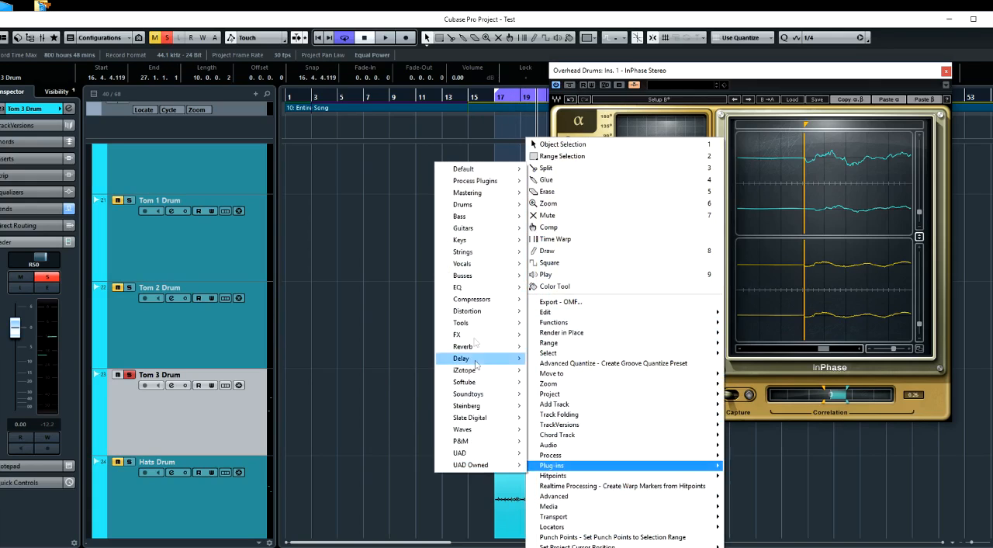
mouse_move(474, 184)
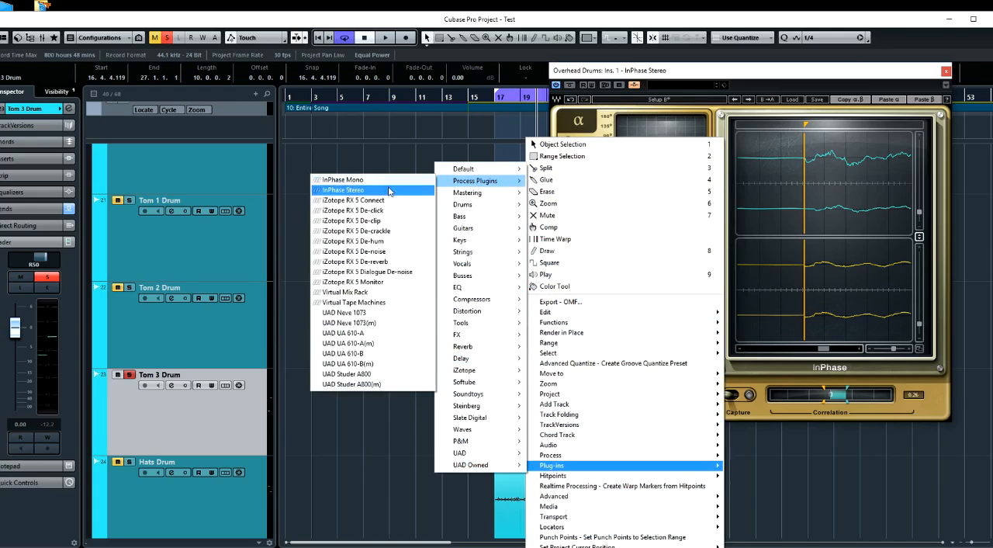
left_click(343, 180)
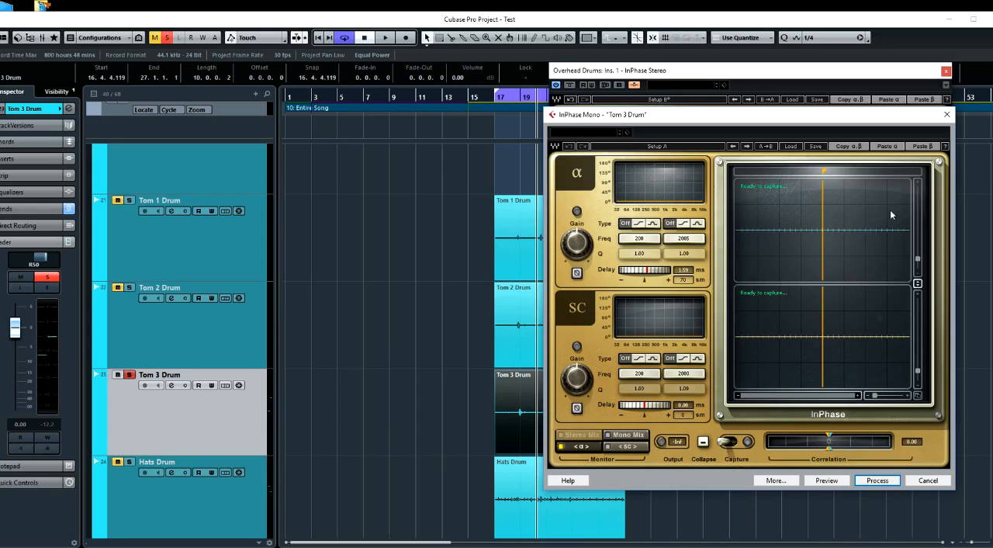
left_click(891, 480)
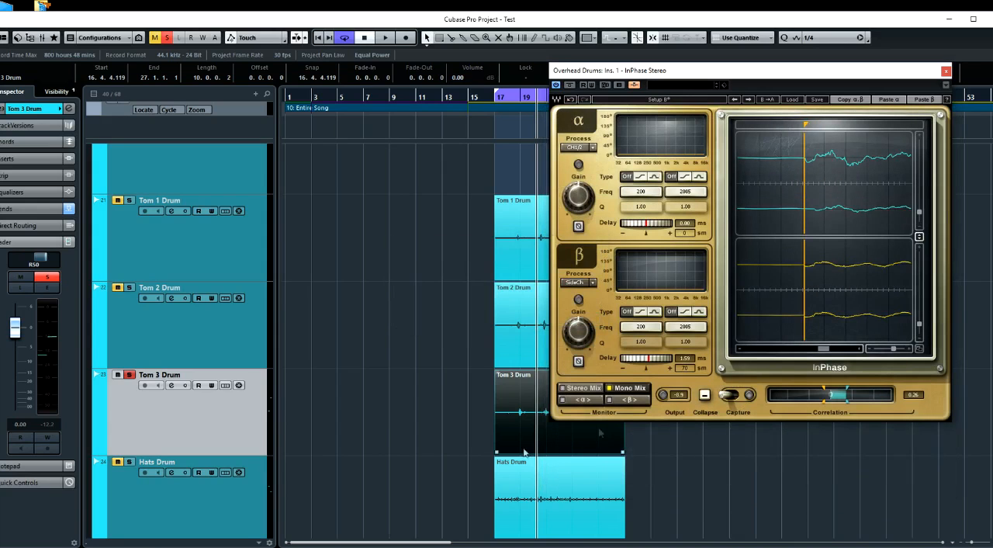
Solo Hats Drum instead of Tom 3 and select the Hats Drum event
left_click(131, 375)
left_click(129, 462)
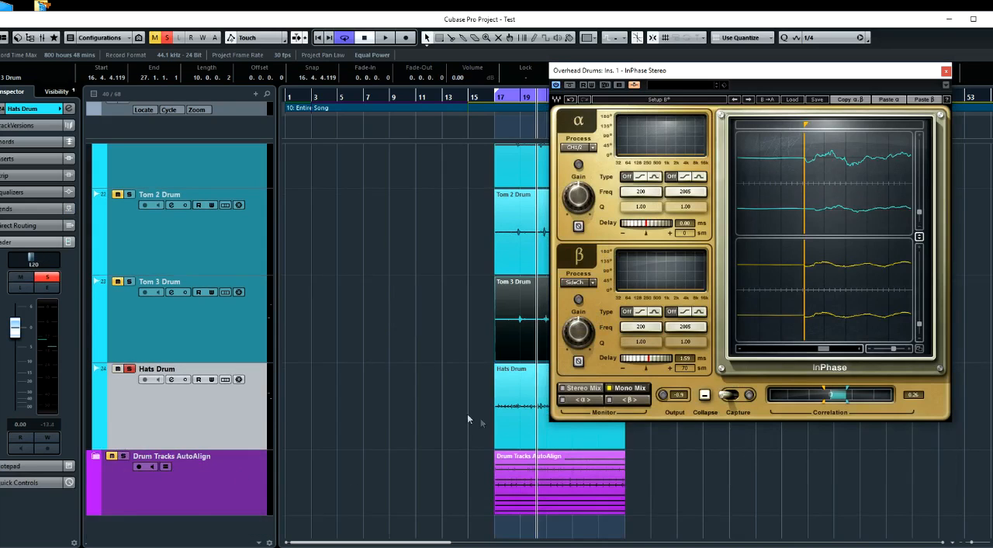
left_click(526, 429)
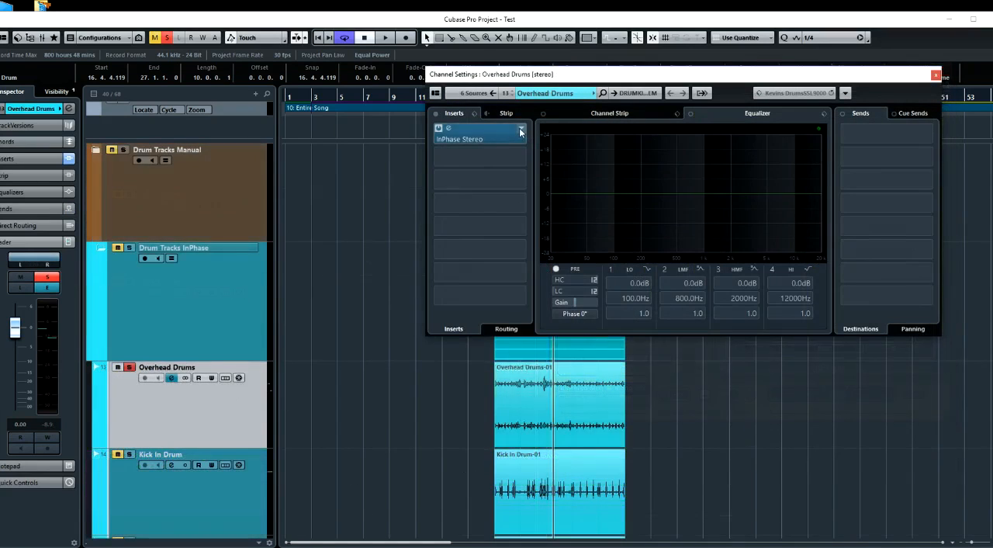
Remove InPhase Stereo from the Overhead Drums inserts and unsolo the track
left_click(522, 131)
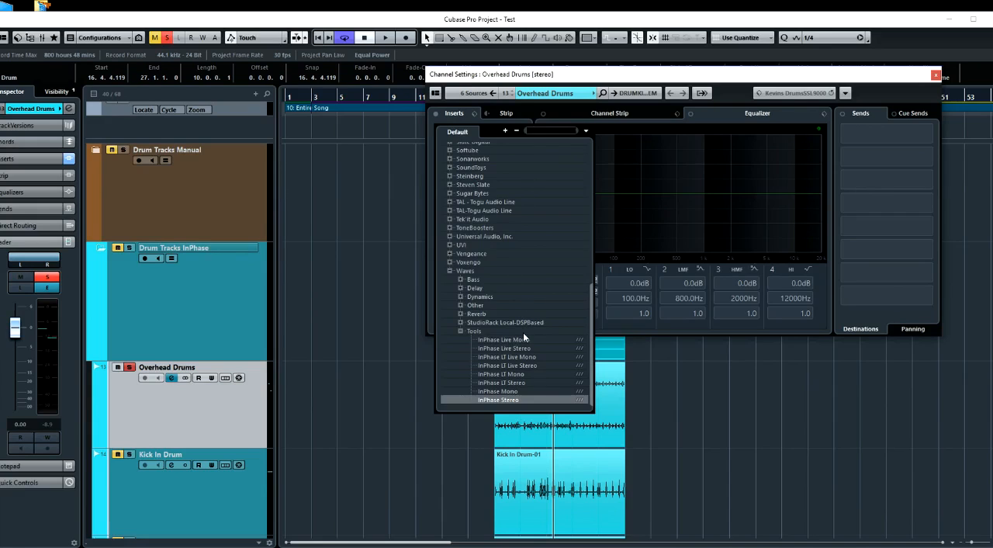
key("Escape")
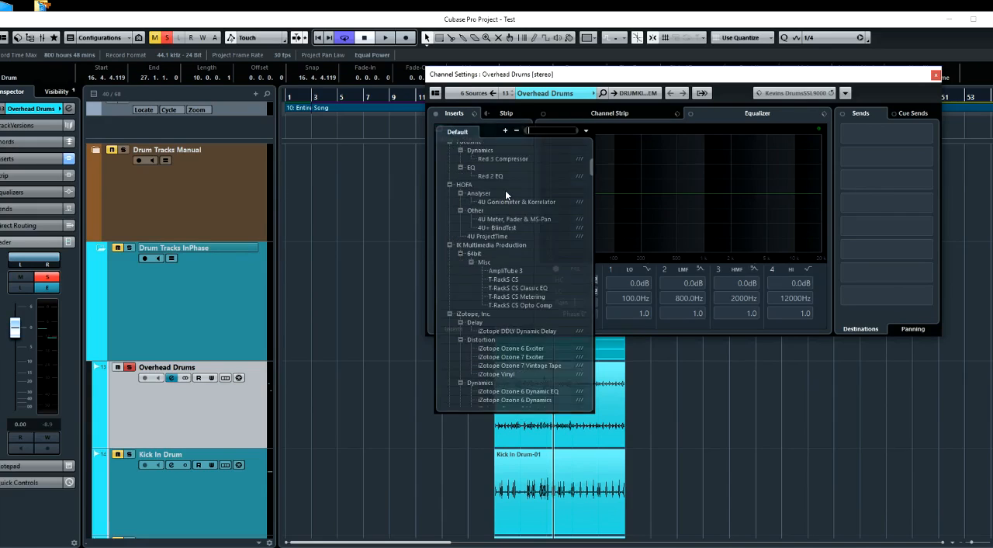
left_click(936, 75)
left_click(129, 368)
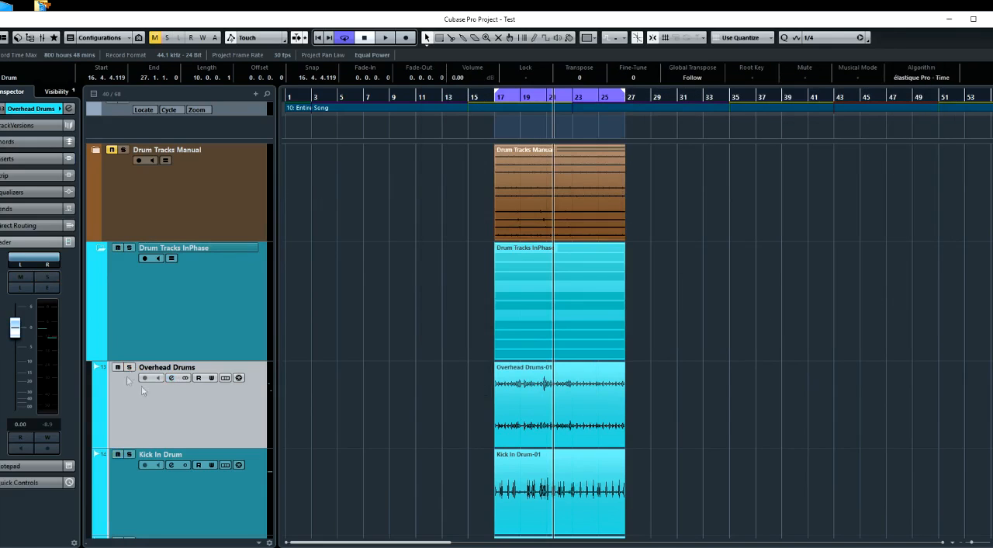
Solo the Kick In Drum and Kick Out Drum tracks together
scroll(153, 388, "down", 2)
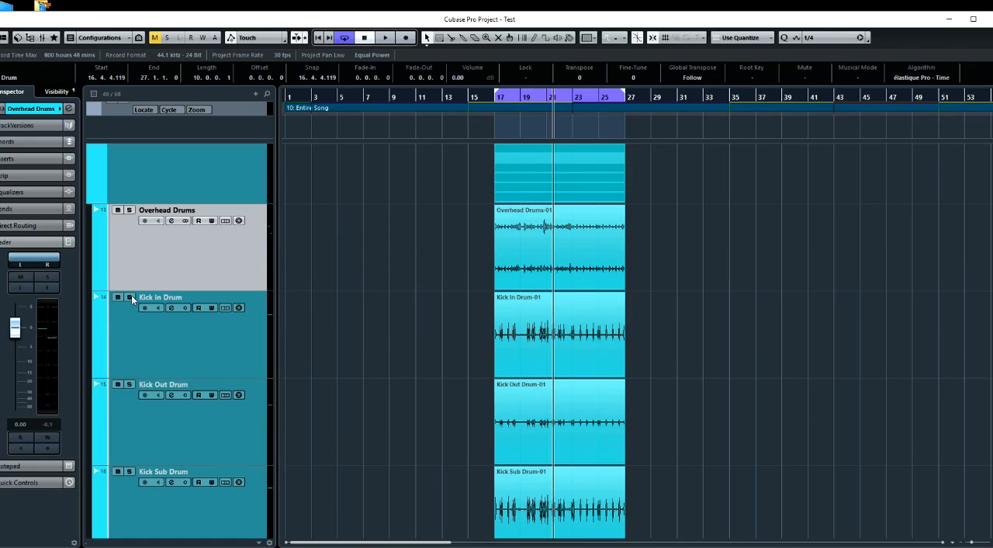
left_click(130, 296)
left_click(129, 384)
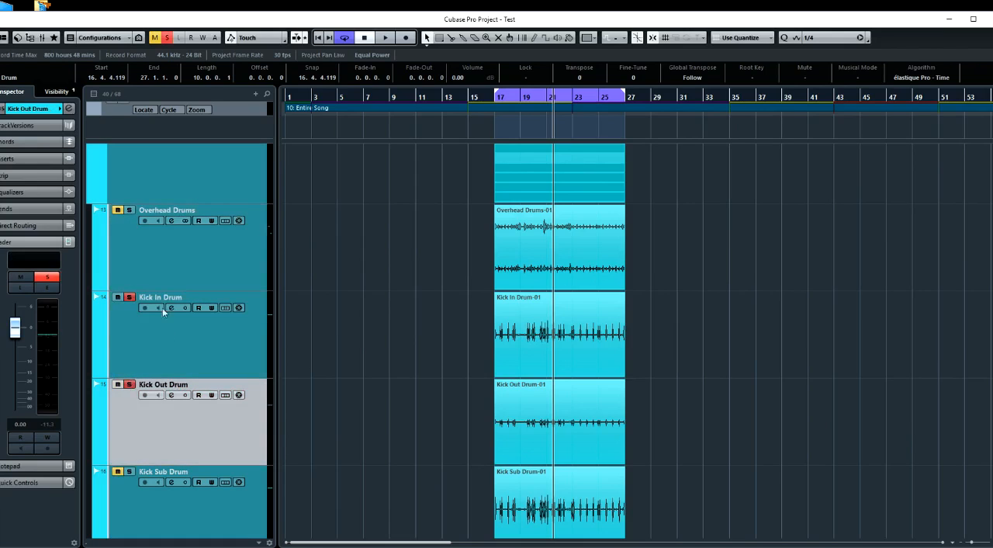
Insert InPhase Mono in the first insert slot of Kick In Drum and place its window clear of the track list
left_click(172, 308)
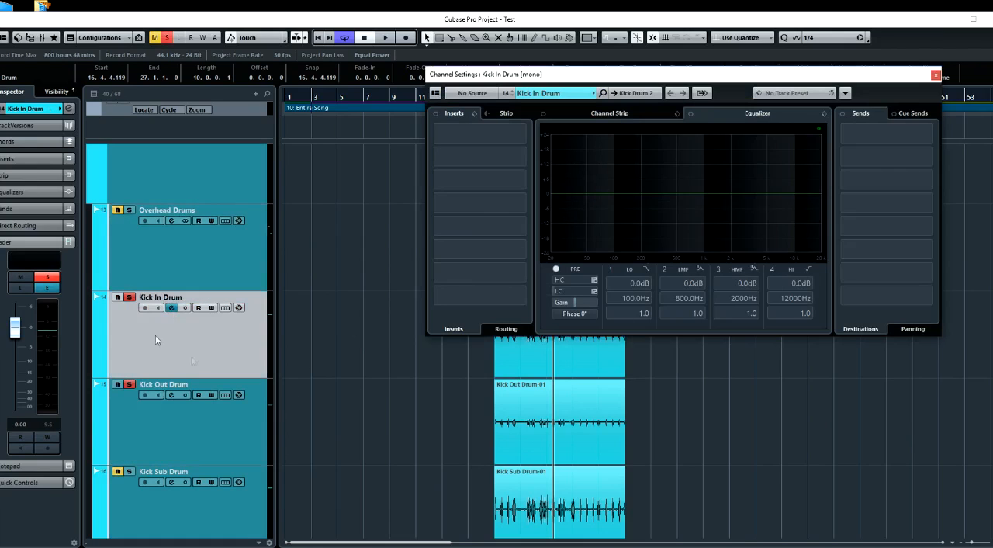
left_click(520, 132)
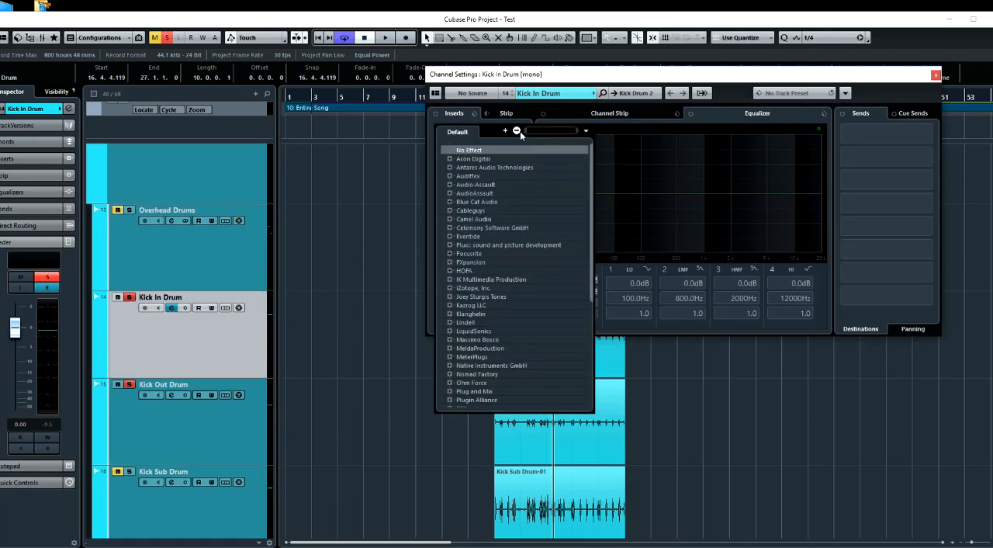
type("in")
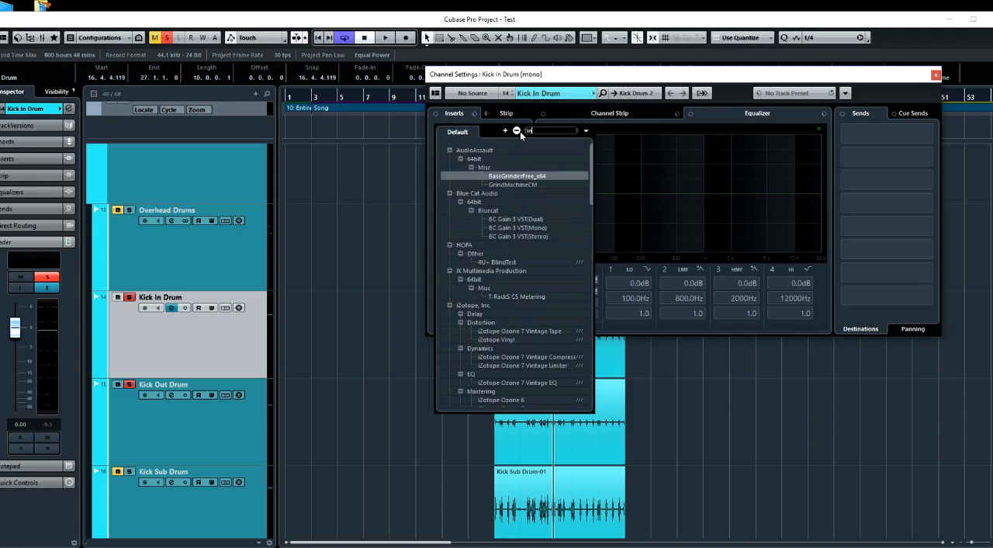
type("p")
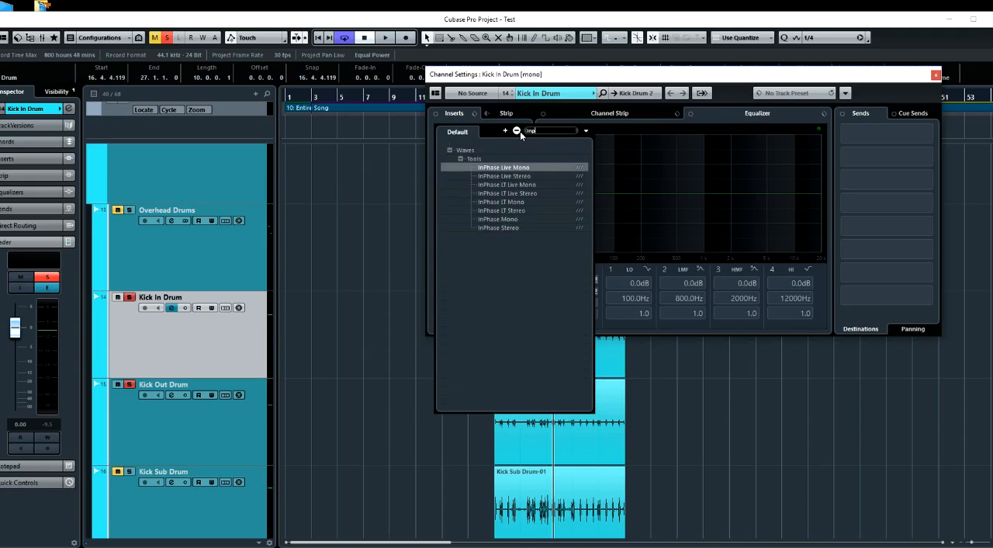
left_click(509, 219)
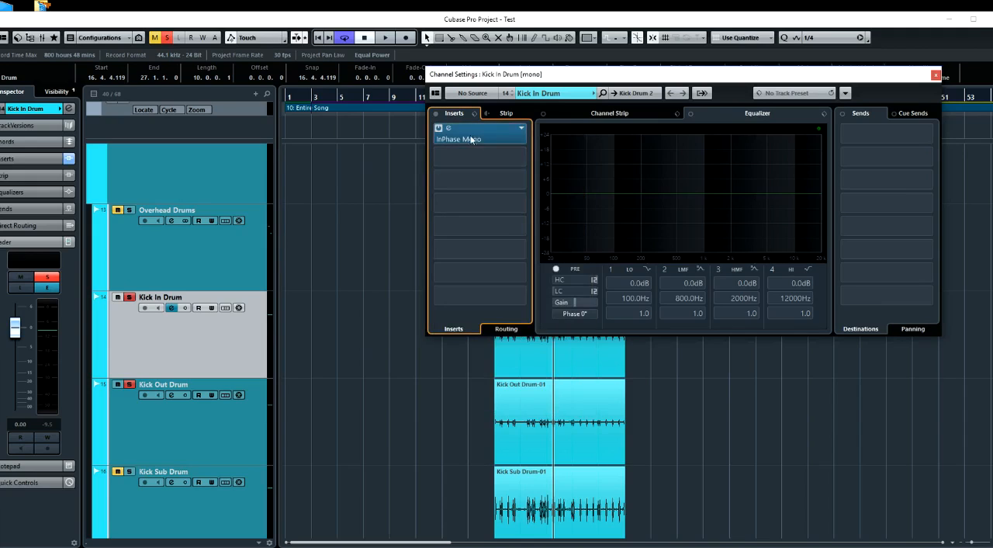
left_click_drag(140, 100, 429, 113)
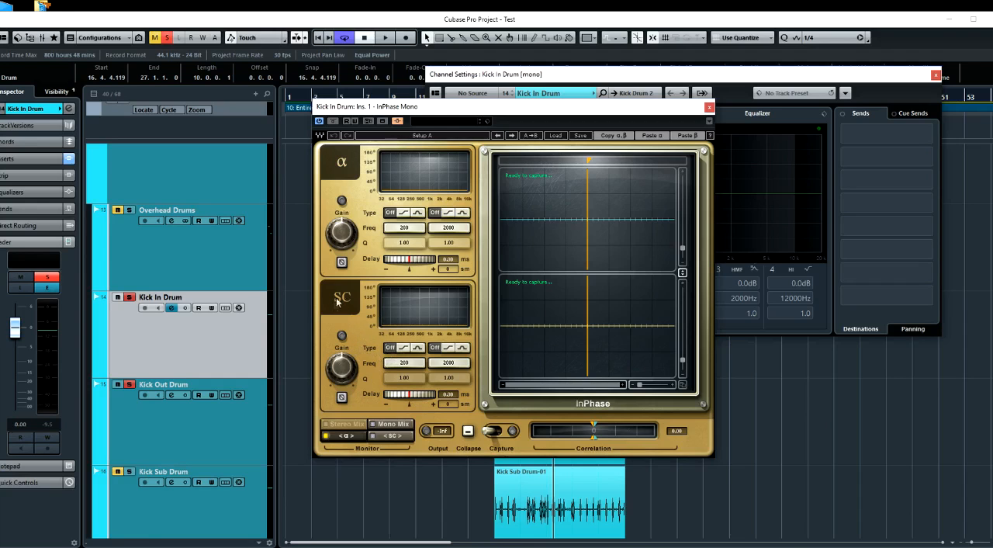
left_click_drag(445, 113, 649, 137)
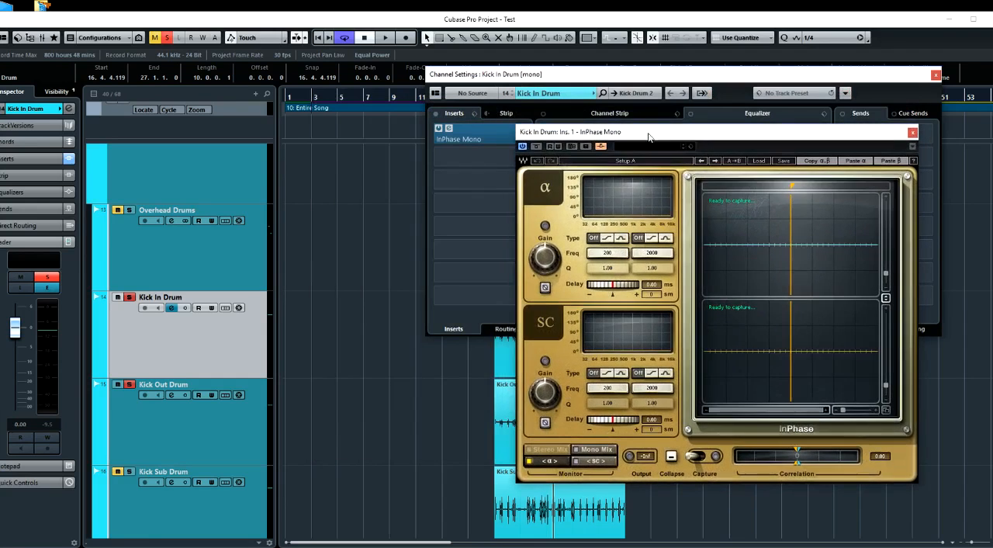
left_click(184, 418)
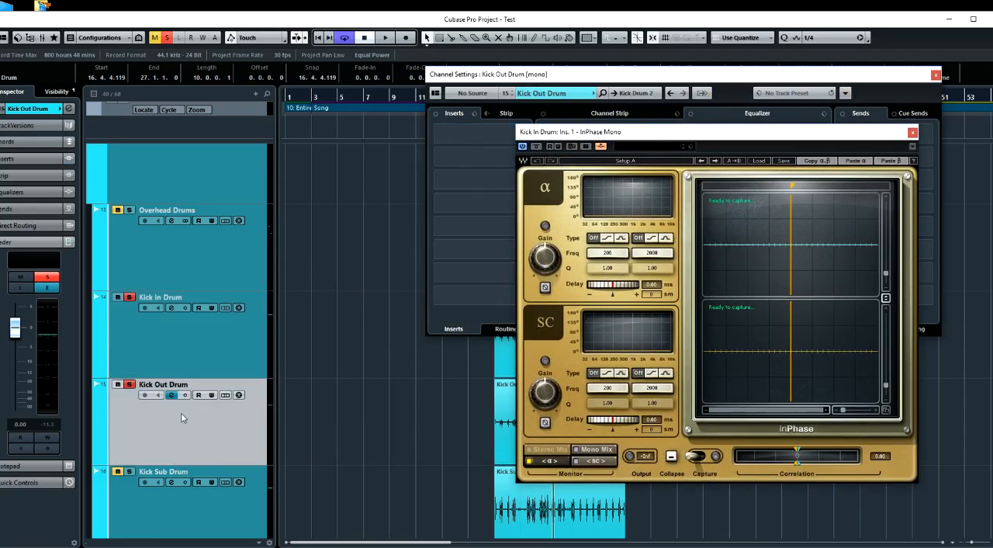
left_click(154, 356)
left_click(170, 417)
left_click_drag(899, 135, 844, 140)
left_click(929, 136)
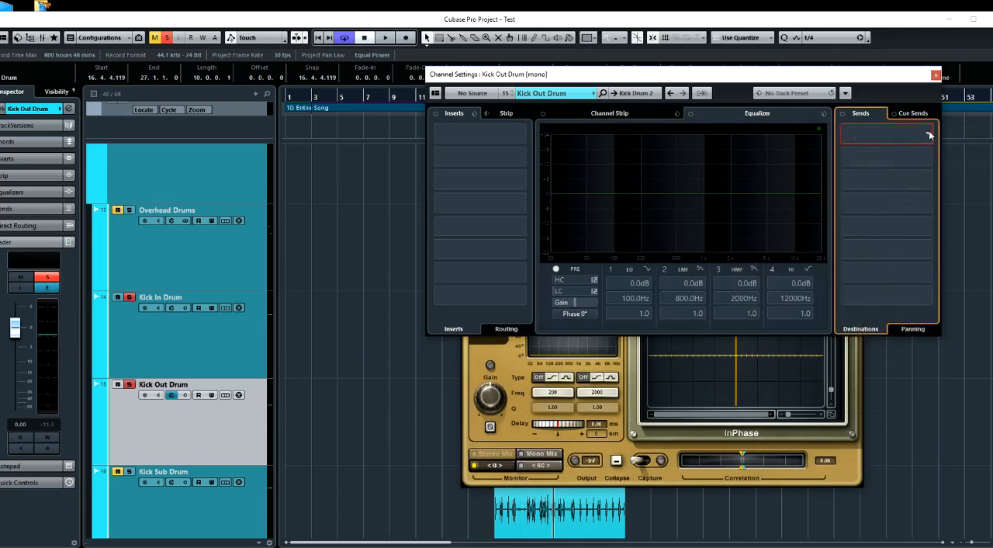
scroll(924, 320, "down", 2)
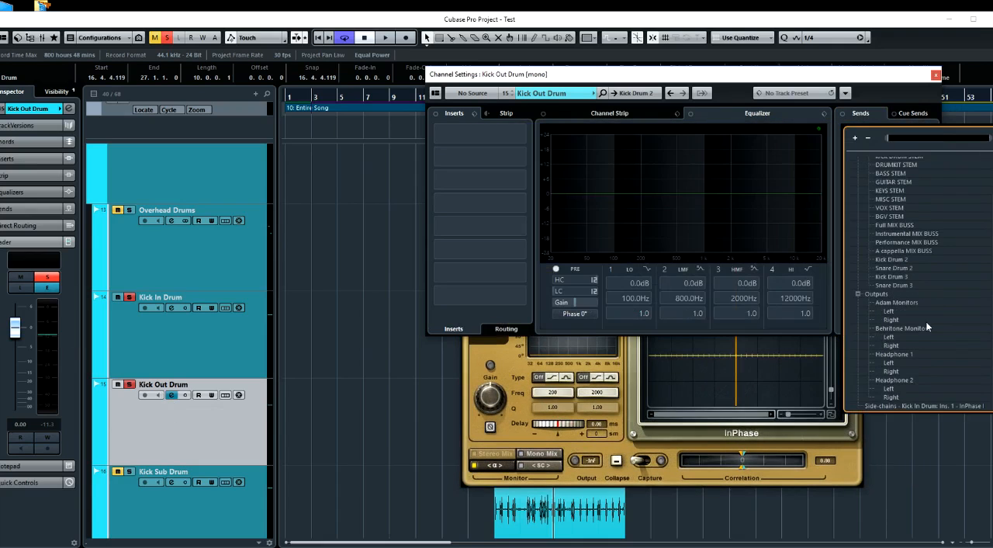
left_click(918, 405)
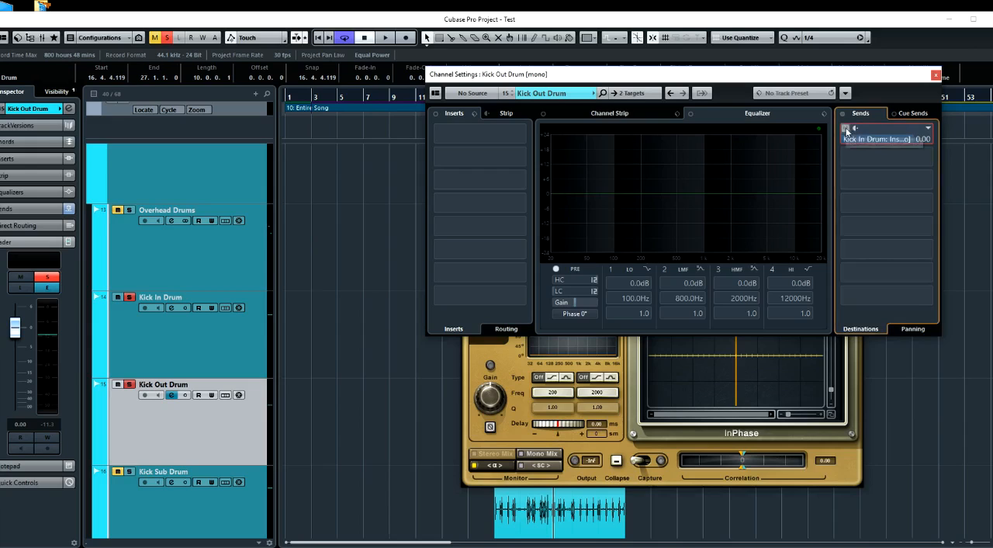
left_click(936, 75)
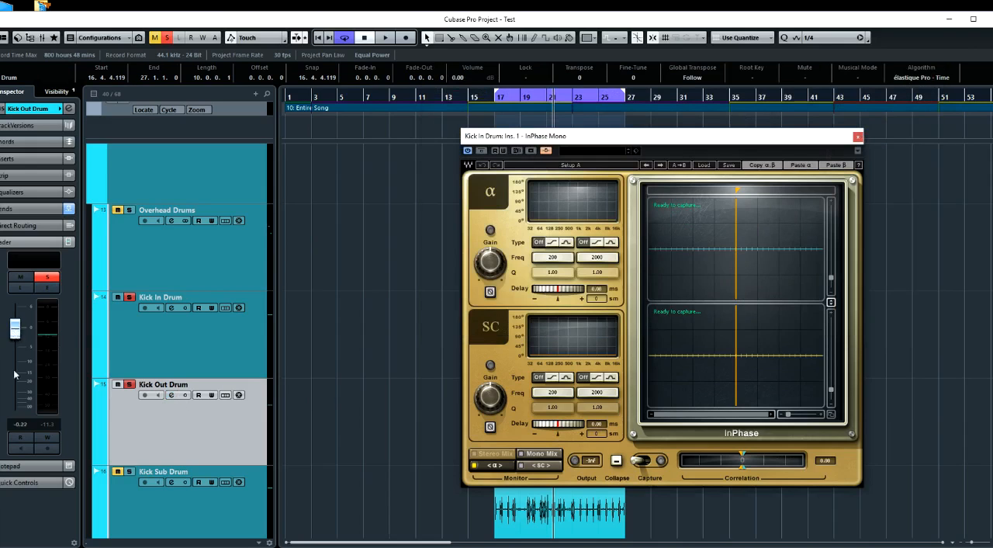
left_click_drag(15, 327, 14, 407)
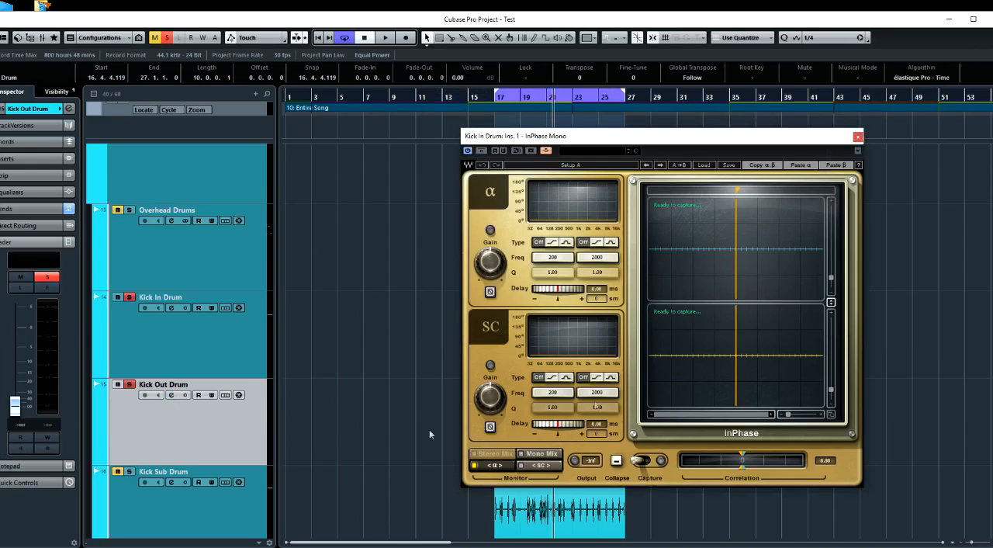
Set InPhase's monitor to Mono Mix and capture both kick signals during playback
key("space")
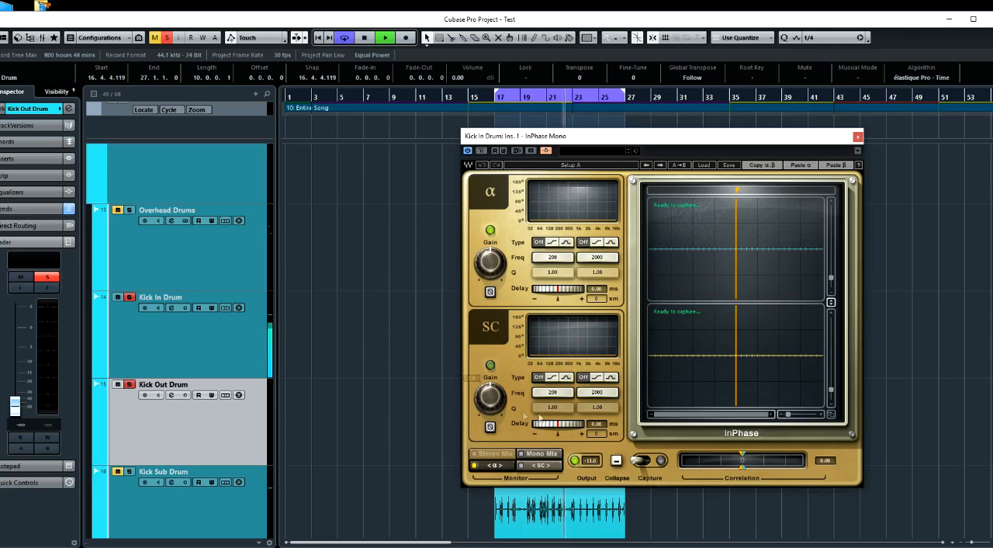
left_click(545, 455)
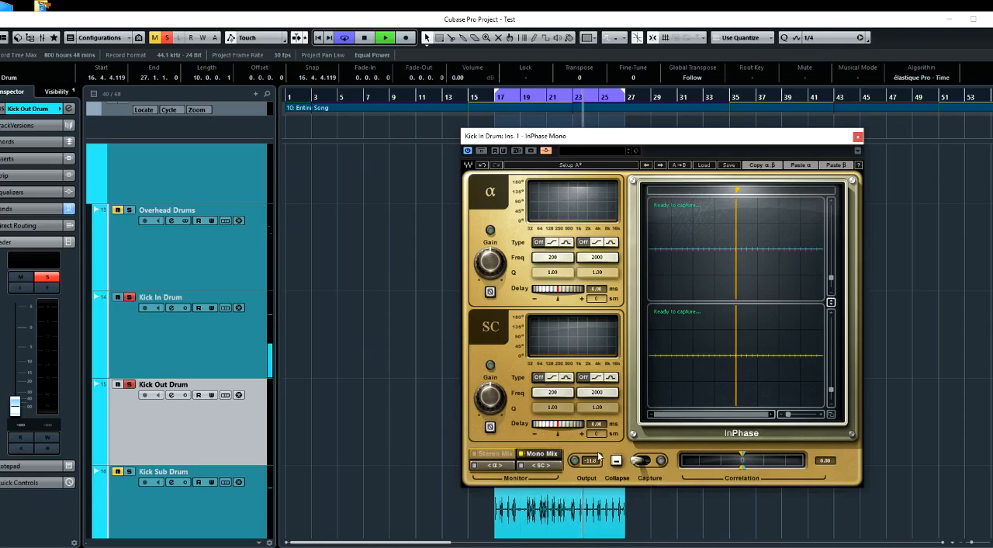
left_click(641, 462)
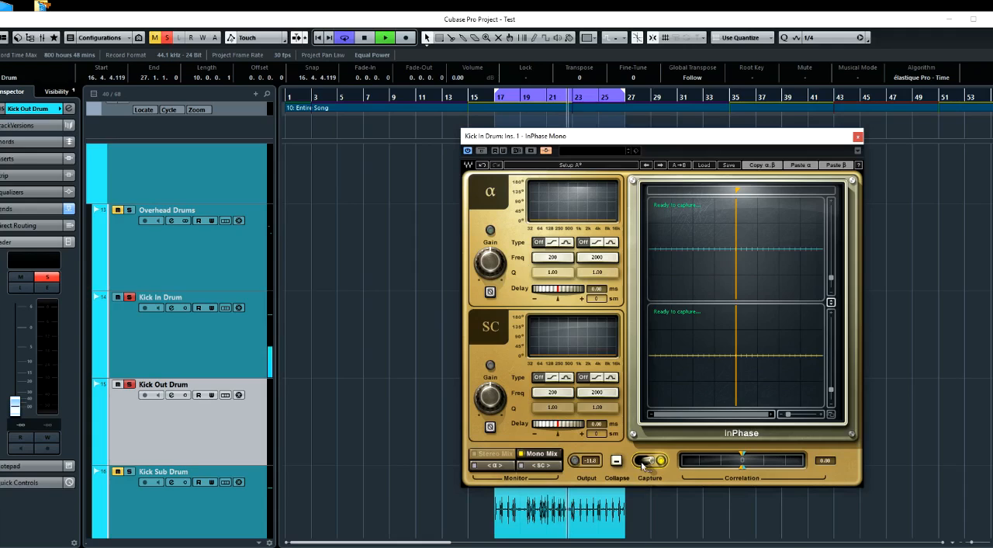
key("space")
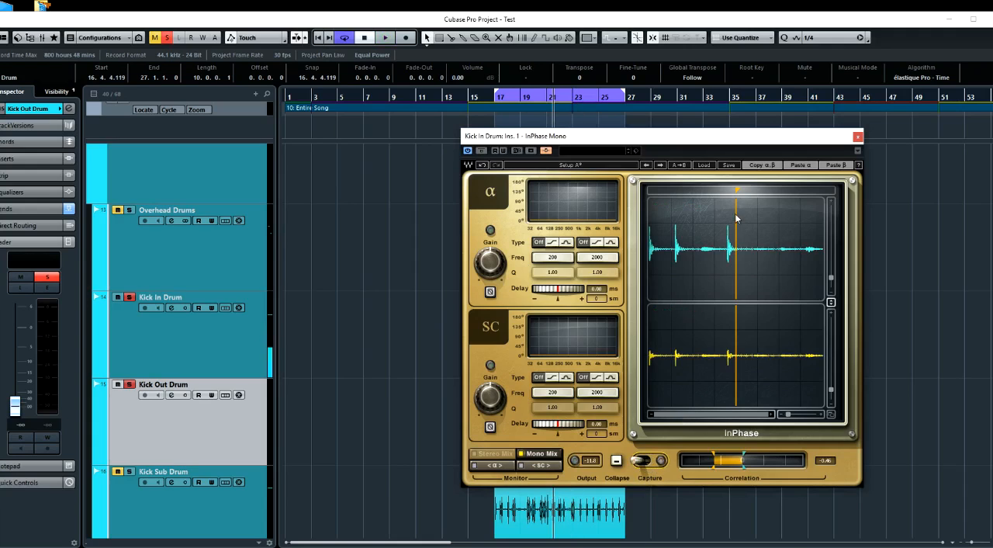
Place InPhase's marker at the onset of a Kick In hit in the magnified waveform
left_click_drag(737, 190, 727, 190)
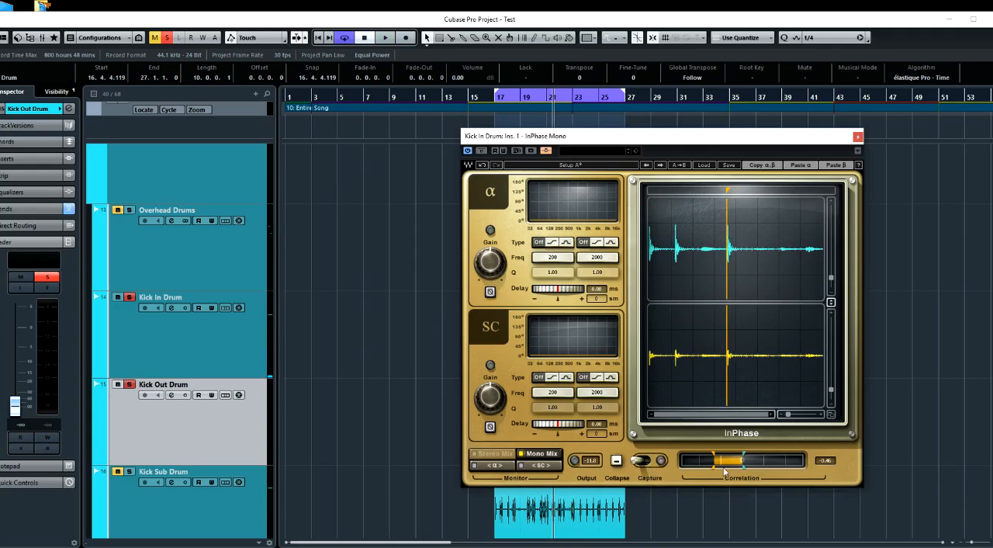
left_click_drag(788, 415, 807, 416)
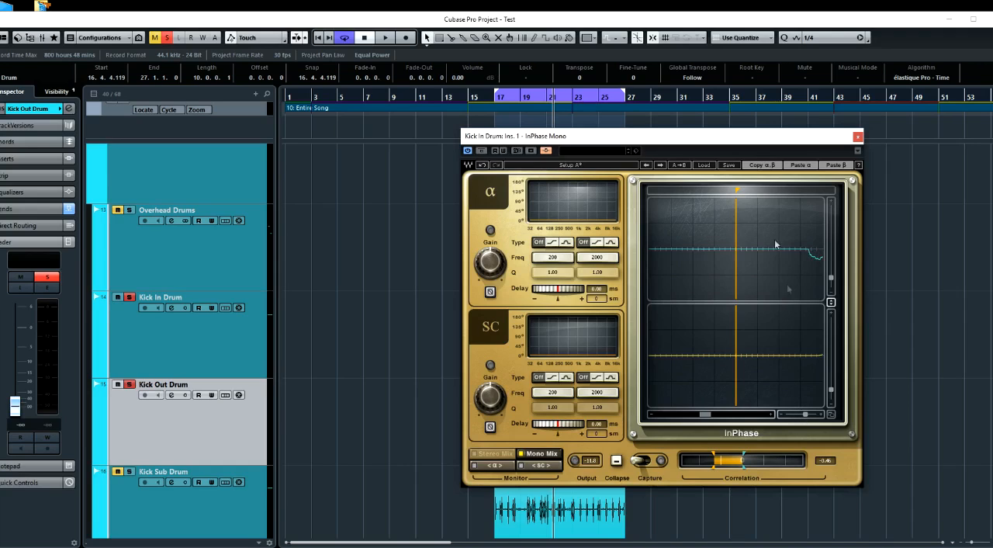
left_click_drag(740, 194, 810, 194)
left_click(771, 415)
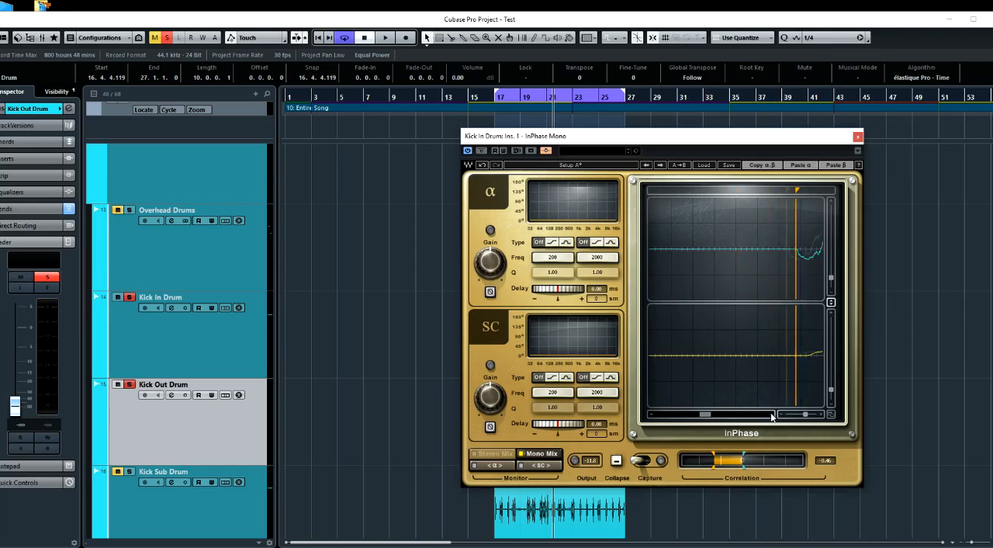
left_click(772, 416)
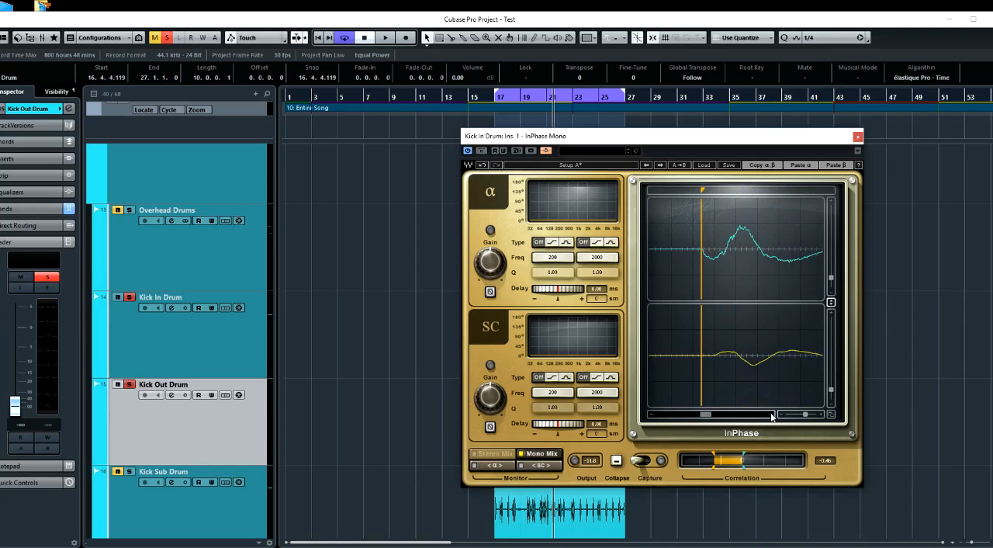
left_click(771, 415)
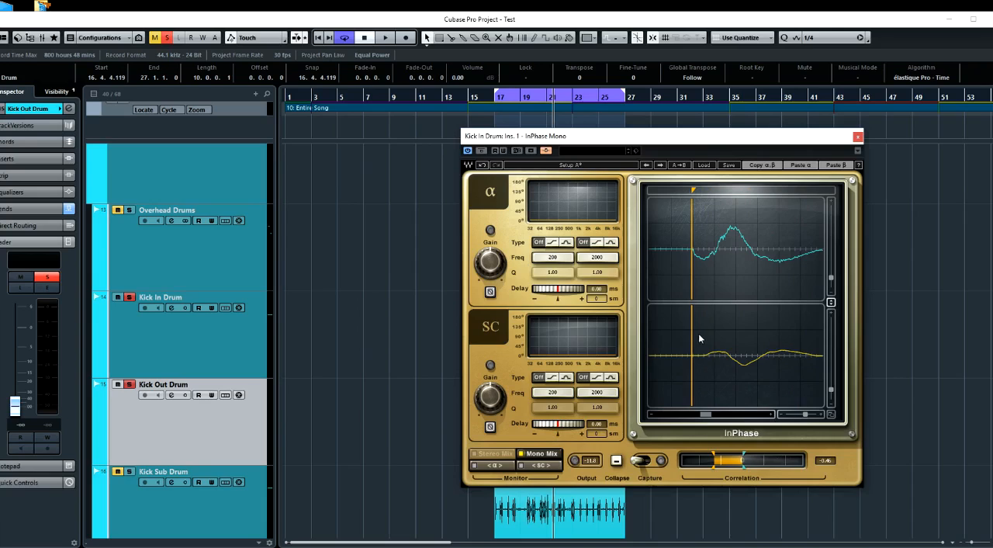
Compare the side-chain's polarity during playback, leave it inverted, and line Kick Out up with Kick In using a negative side-chain delay
left_click(491, 427)
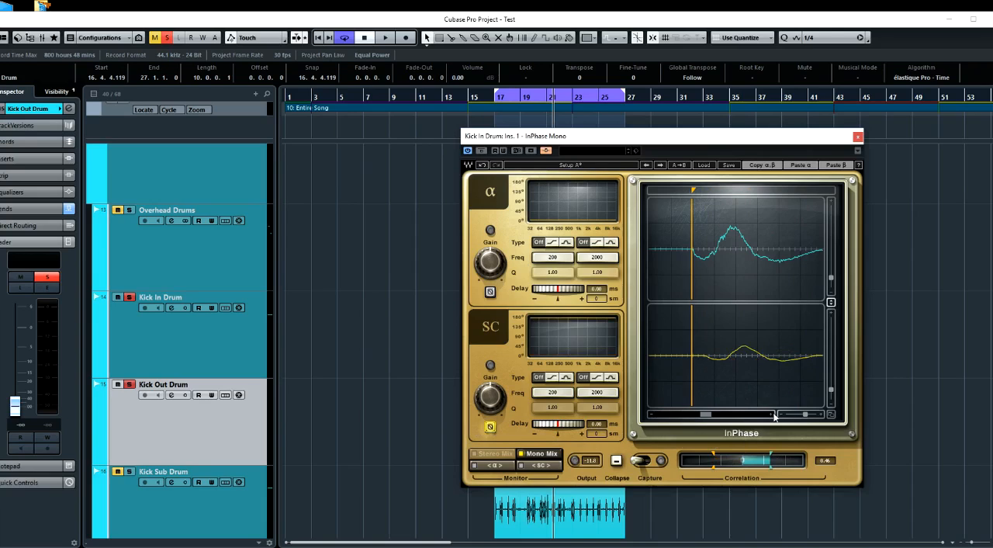
left_click(491, 426)
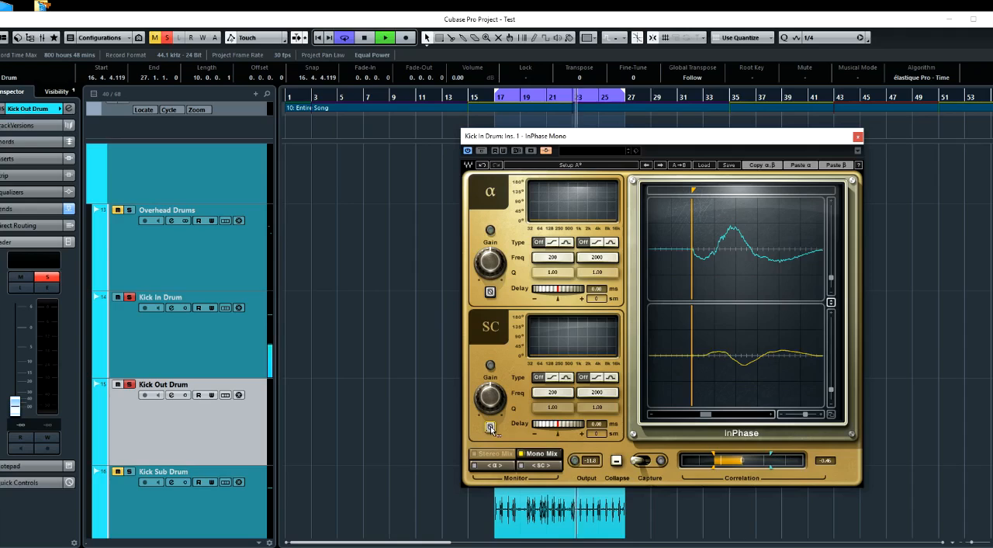
left_click(491, 427)
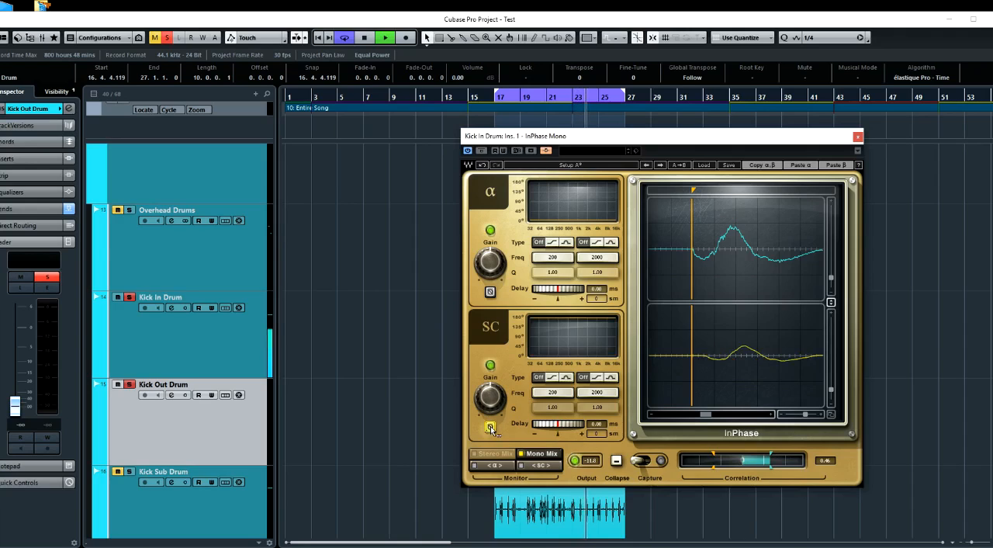
key("space")
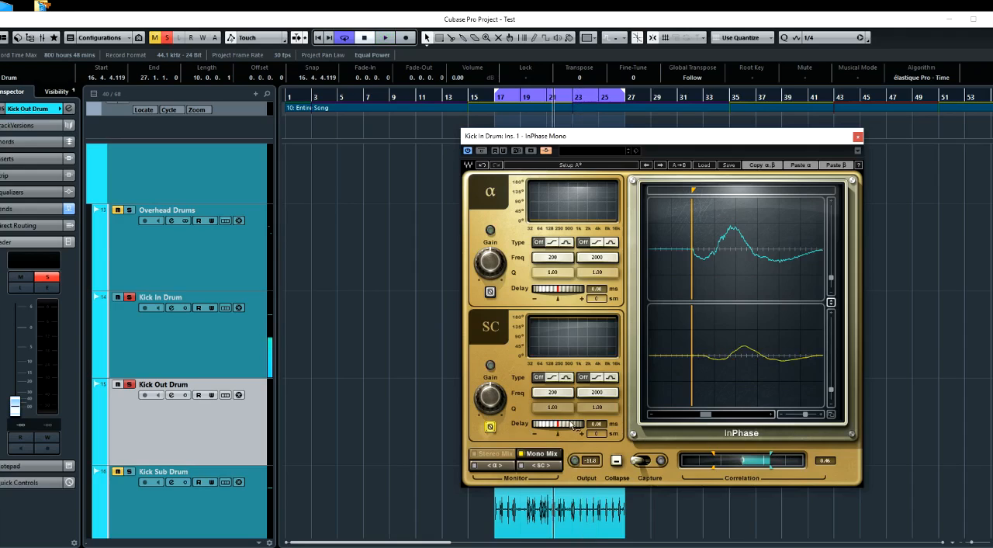
left_click_drag(566, 425, 551, 424)
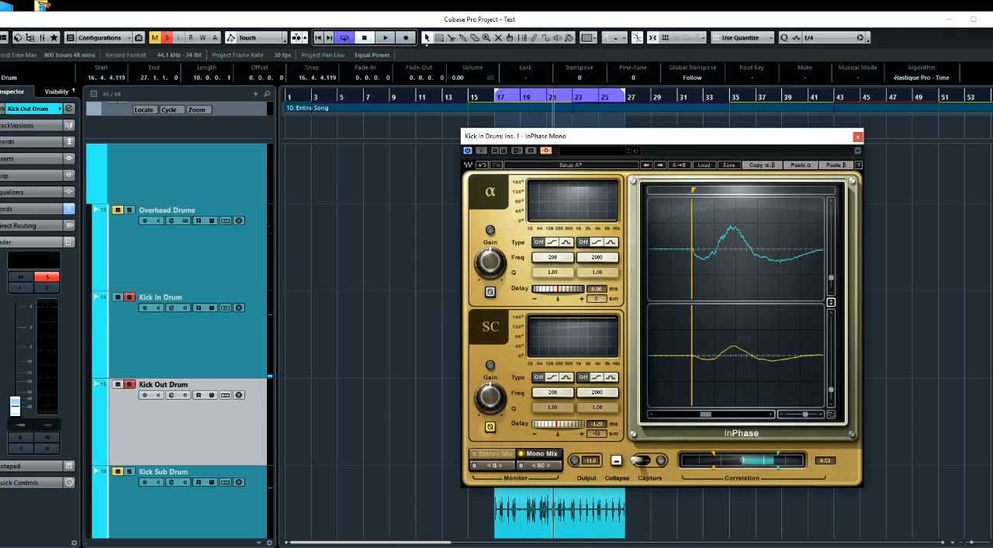
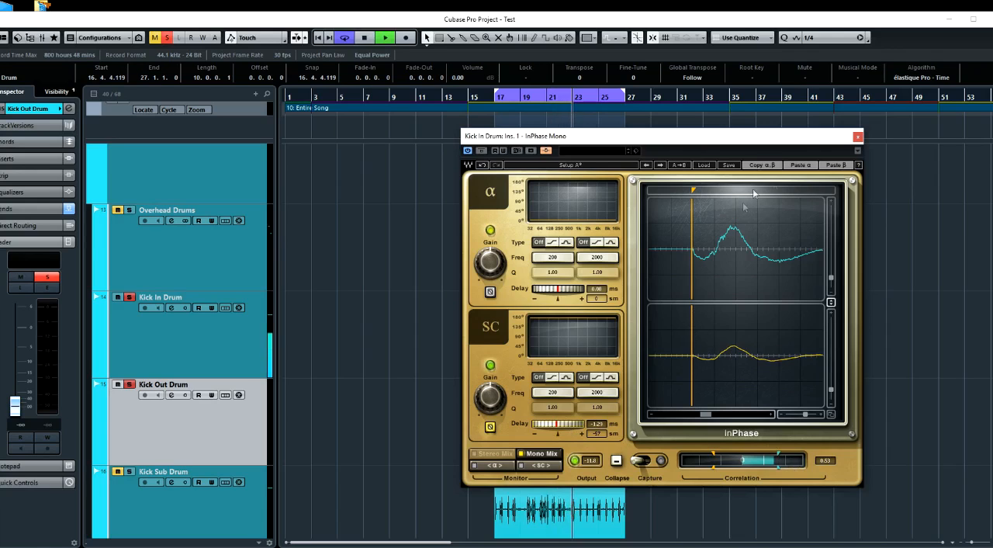
Stop playback and process the Kick Out Drum clip offline with InPhase Mono, using the pasted -1.29 ms delay and inverted polarity
key("space")
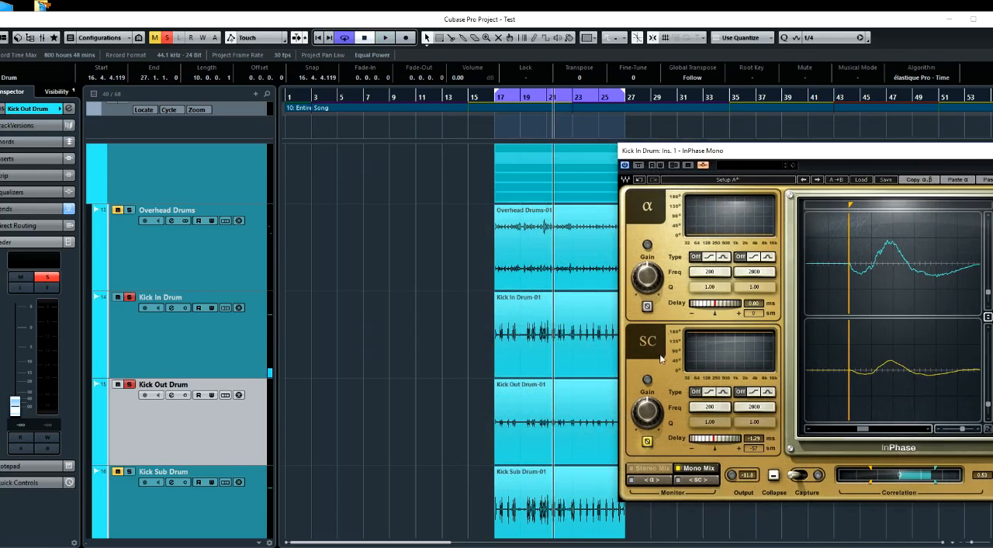
left_click(519, 438)
right_click(519, 438)
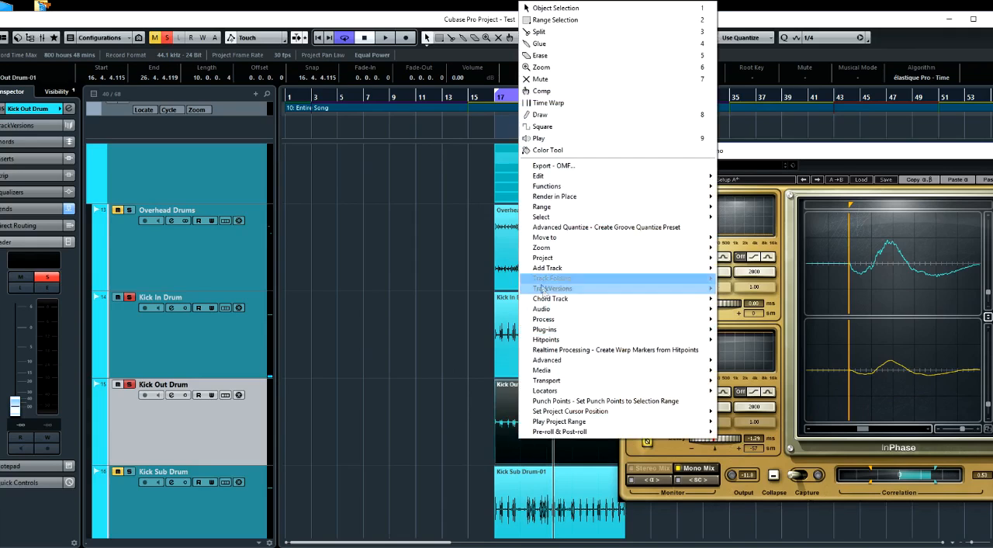
mouse_move(548, 332)
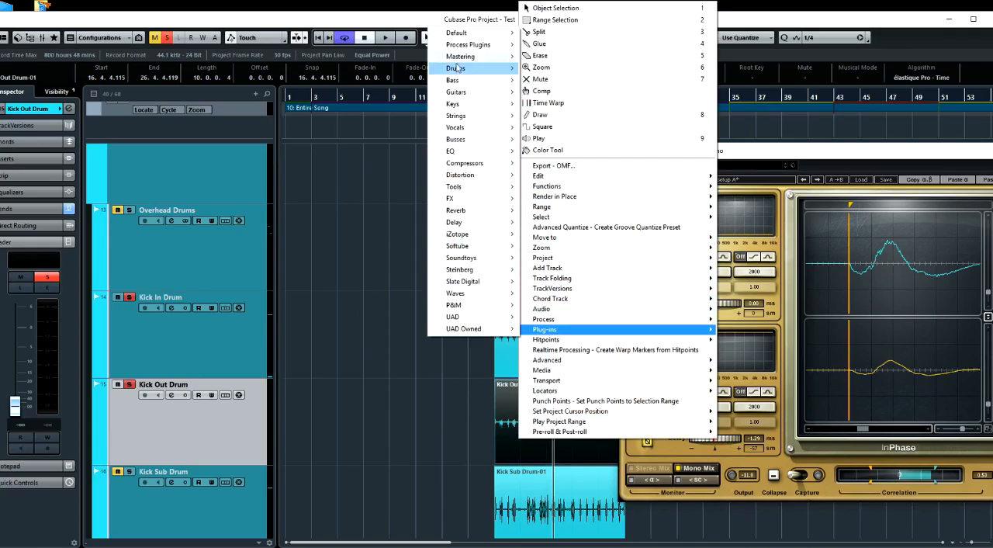
mouse_move(456, 45)
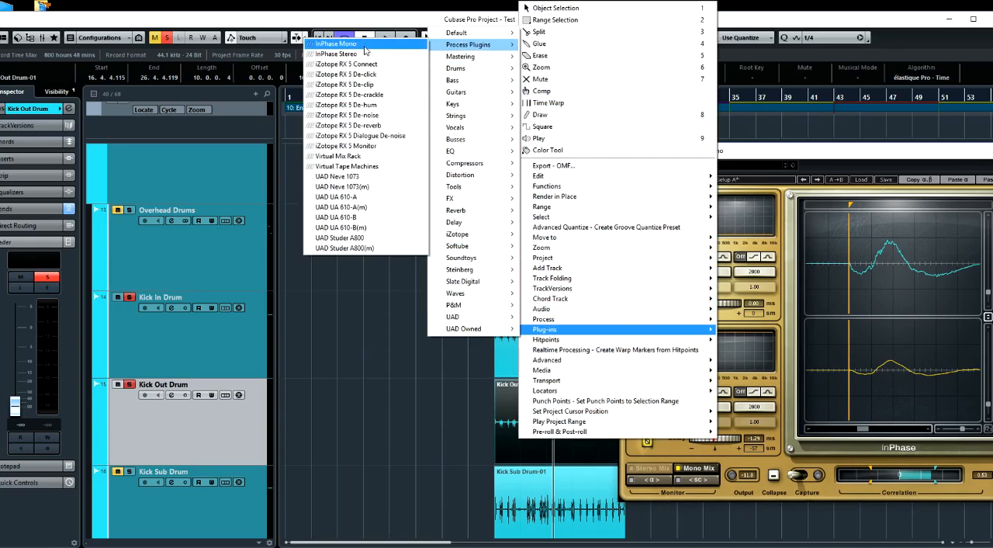
left_click(366, 45)
left_click(920, 148)
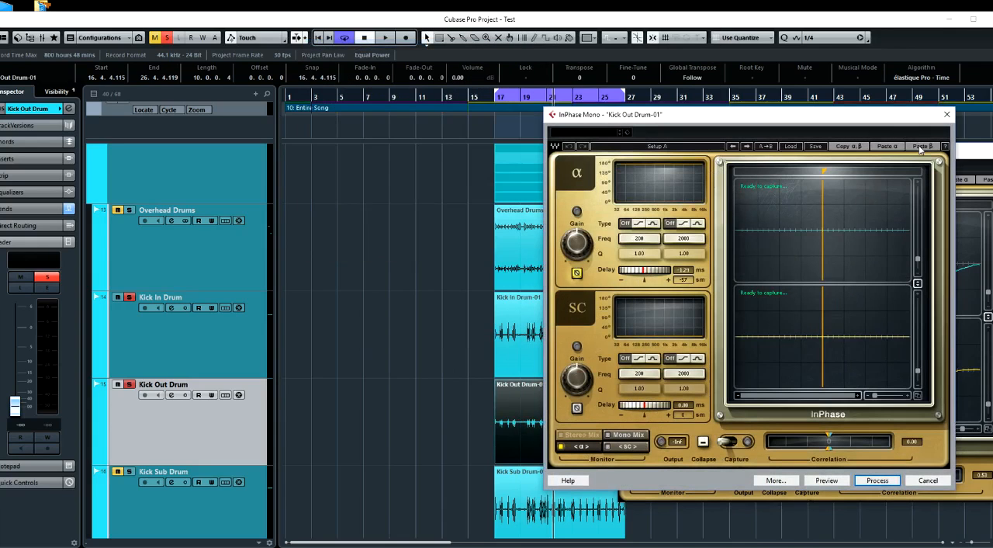
left_click(877, 480)
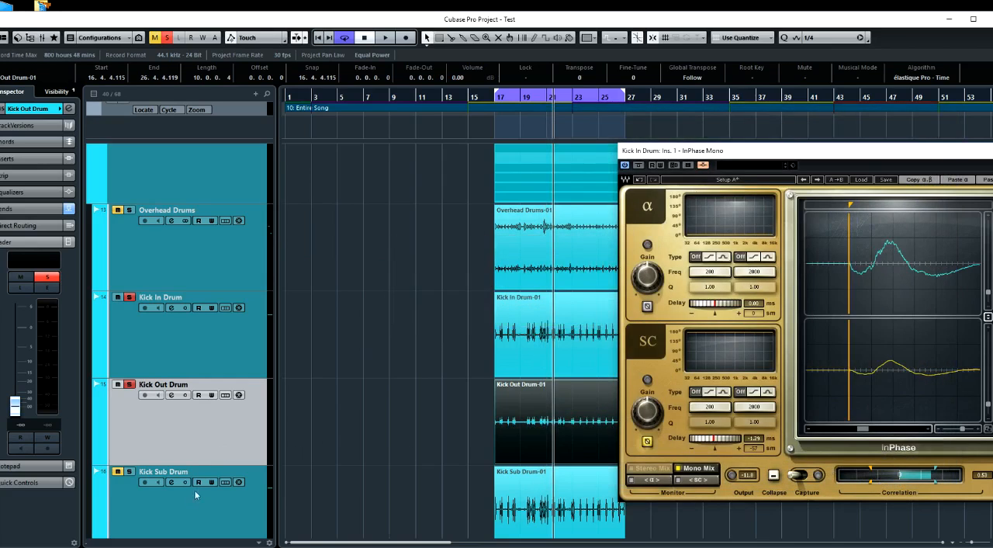
Reset Kick Out Drum's fader to 0.00 and solo Kick Sub Drum in place of Kick Out Drum
left_click(164, 502)
left_click(171, 435)
left_click(16, 406, "ctrl")
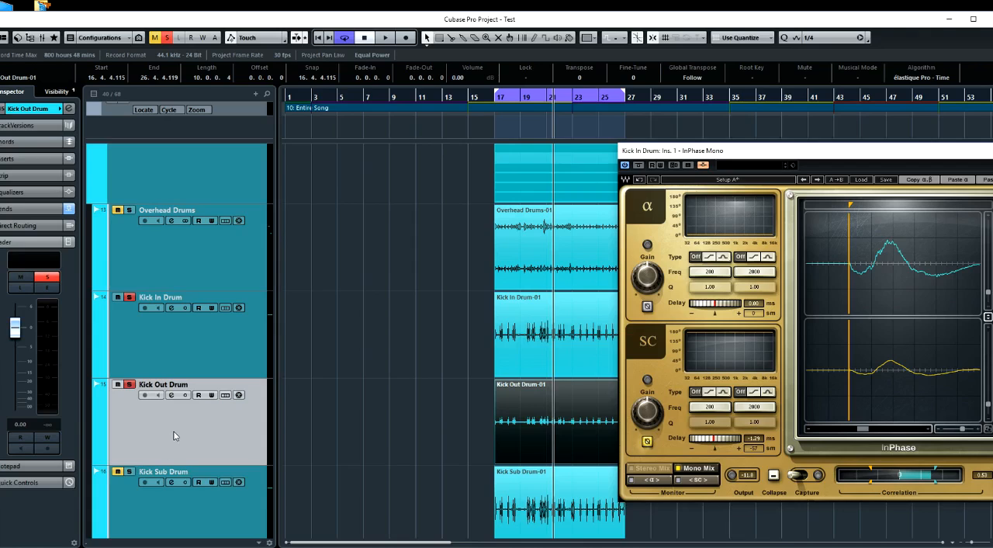
left_click(129, 471)
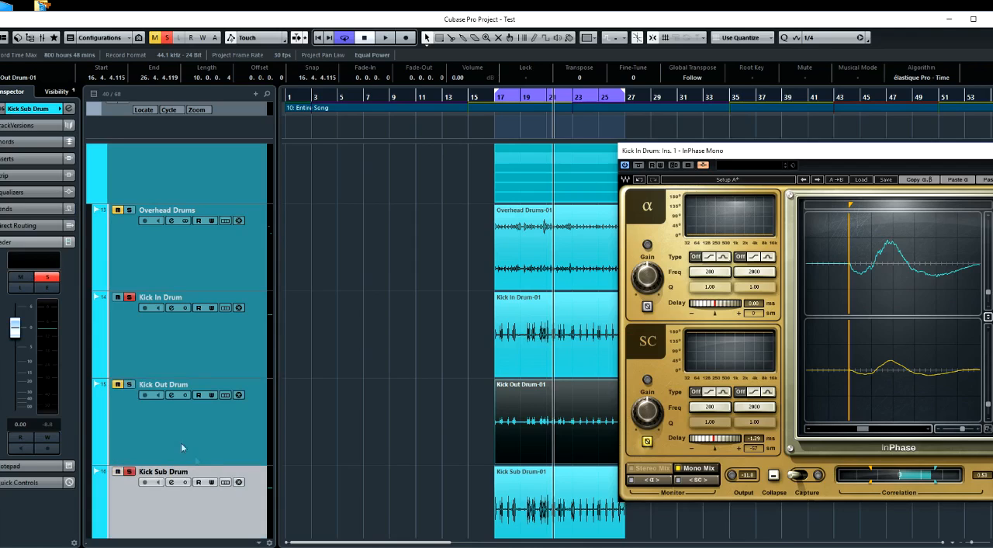
left_click(172, 482)
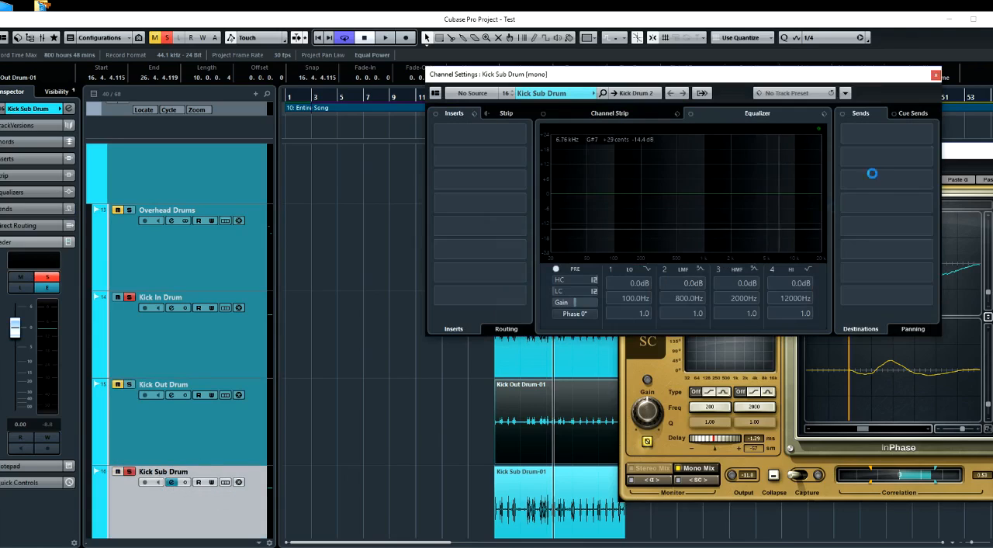
left_click(917, 137)
scroll(899, 357, "down", 2)
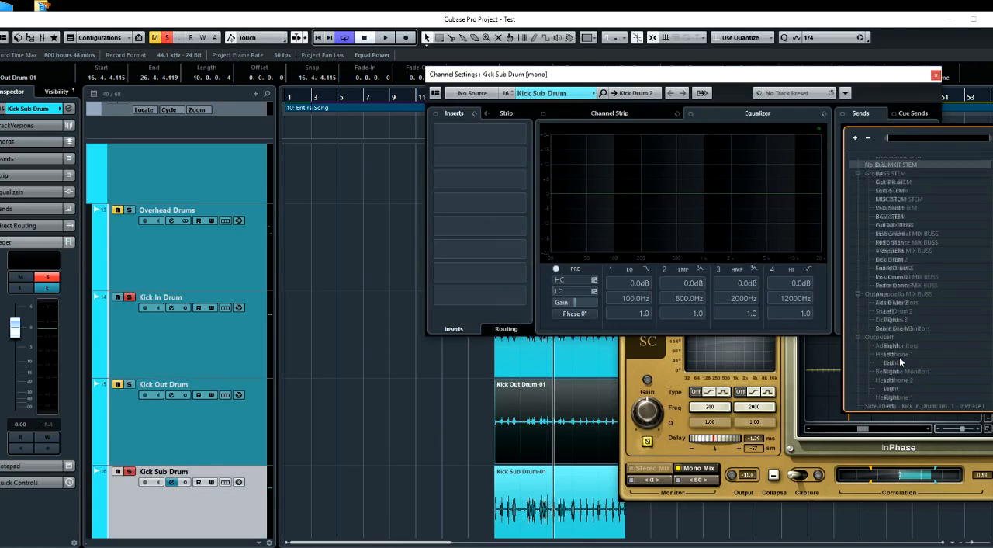
left_click(898, 404)
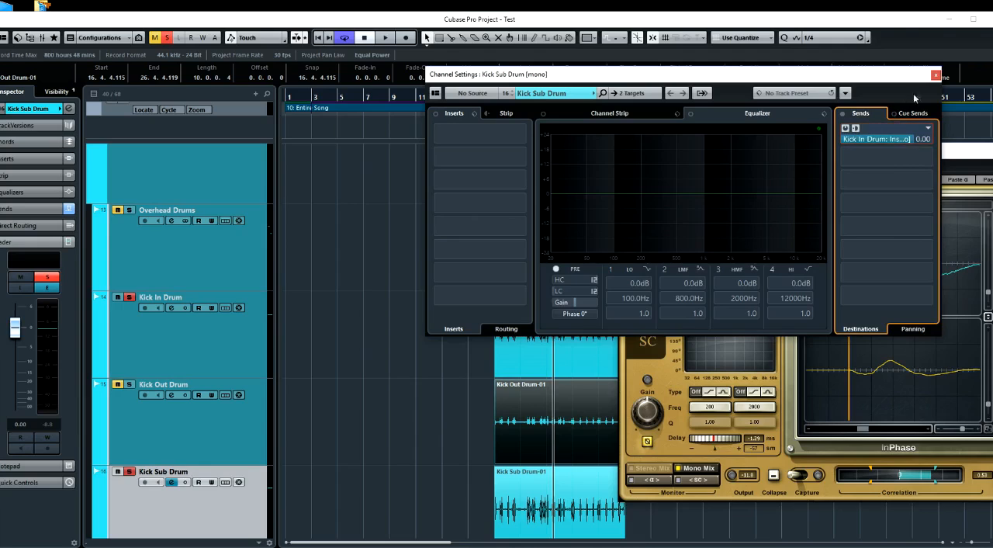
left_click(937, 77)
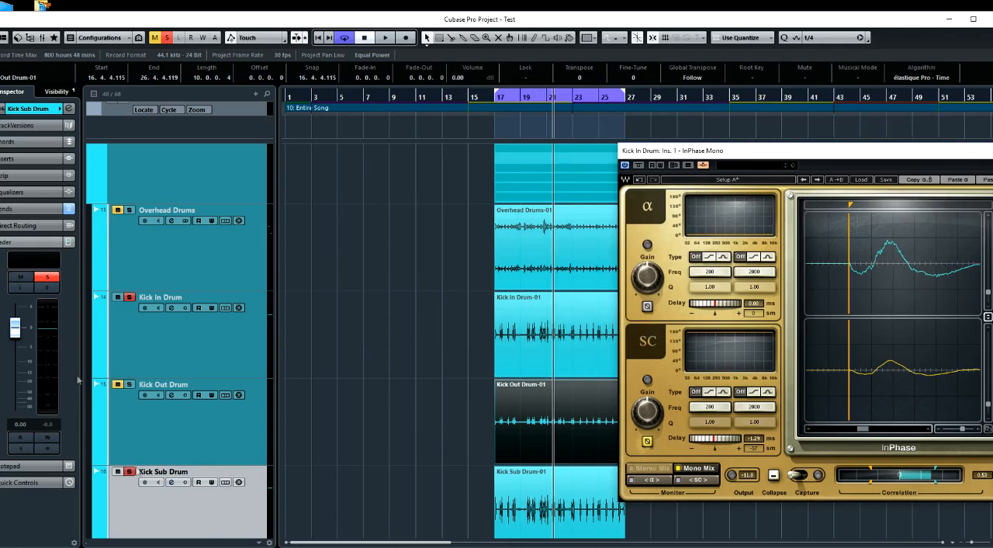
left_click_drag(19, 331, 29, 463)
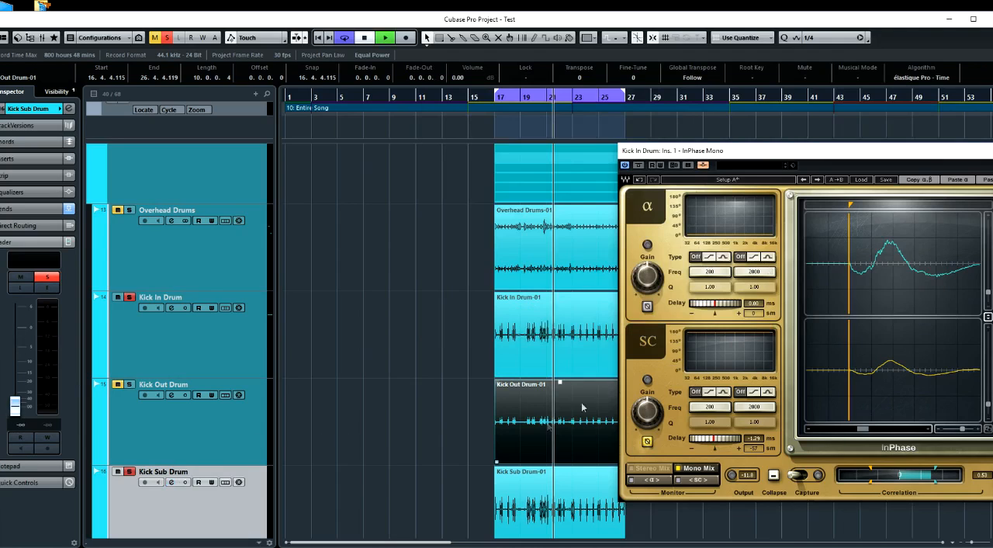
Reset InPhase's side-chain delay to 0.00 ms with normal polarity and capture Kick In and Kick Sub during playback
key("space")
double_click(719, 441)
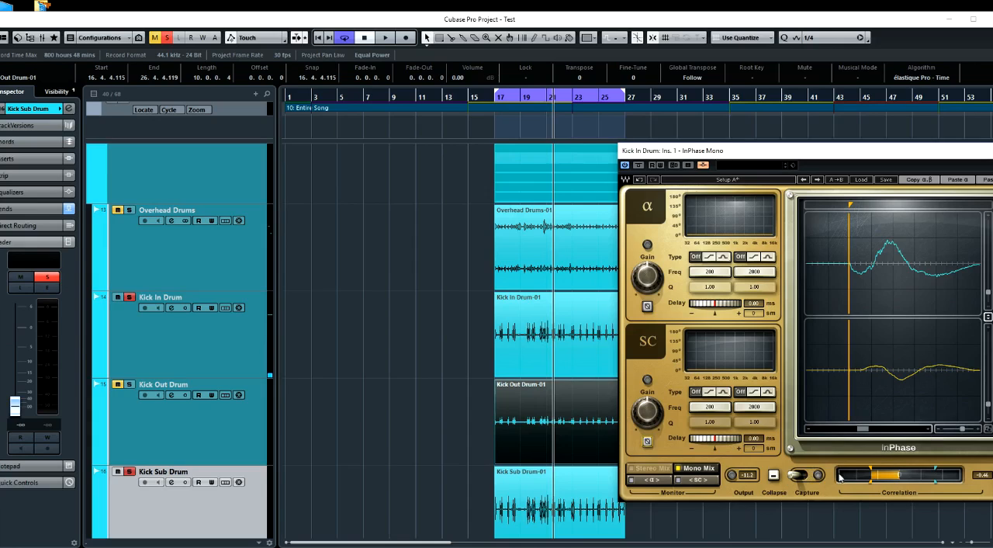
left_click_drag(963, 428, 947, 428)
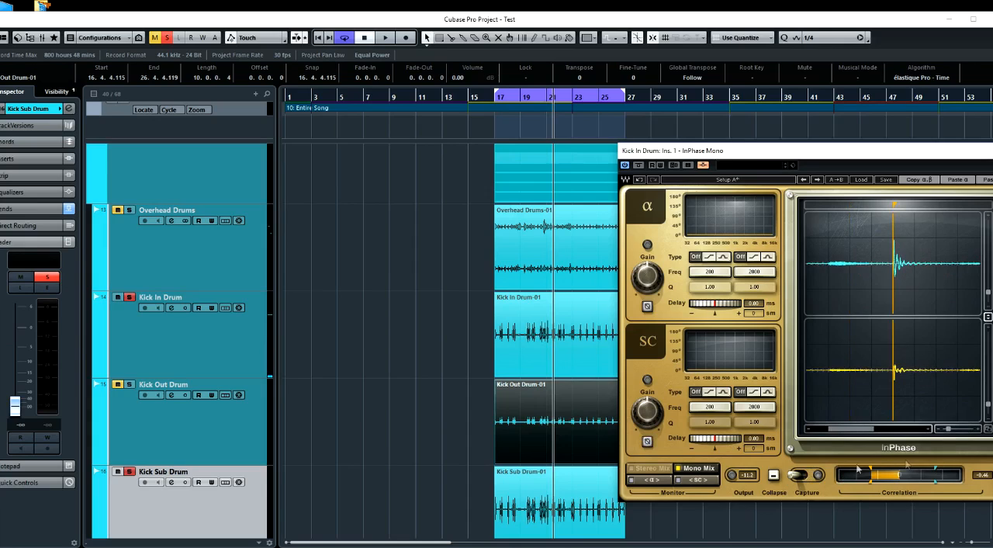
left_click(806, 476)
key("space")
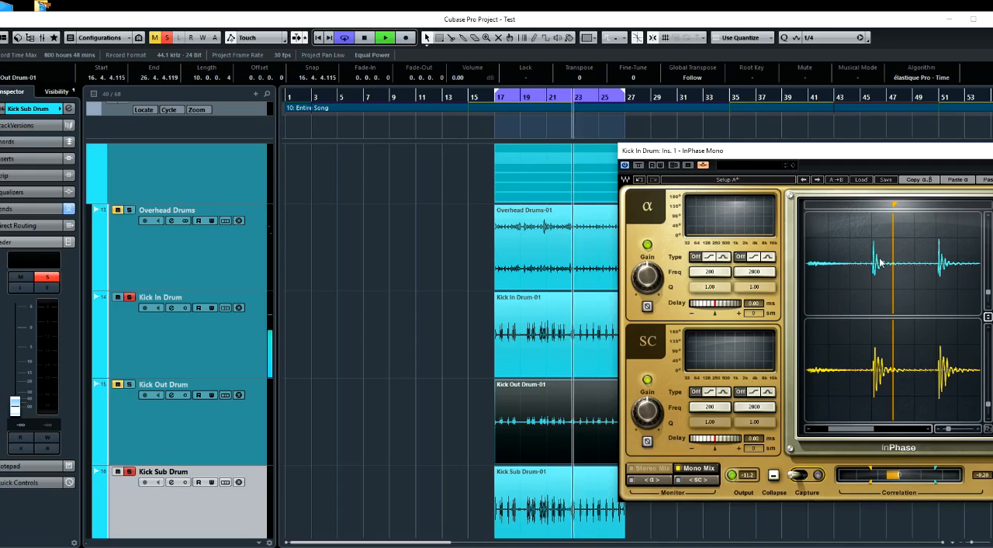
key("space")
Invert the side-chain's polarity and set its delay to -1.14 ms to align Kick Sub with the marked Kick In onset
left_click_drag(894, 206, 874, 206)
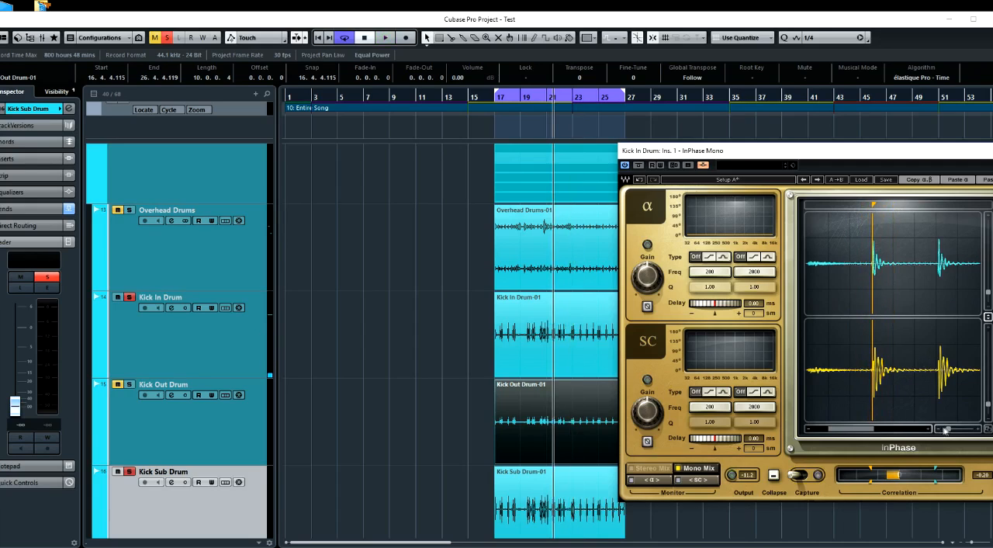
left_click_drag(948, 429, 963, 428)
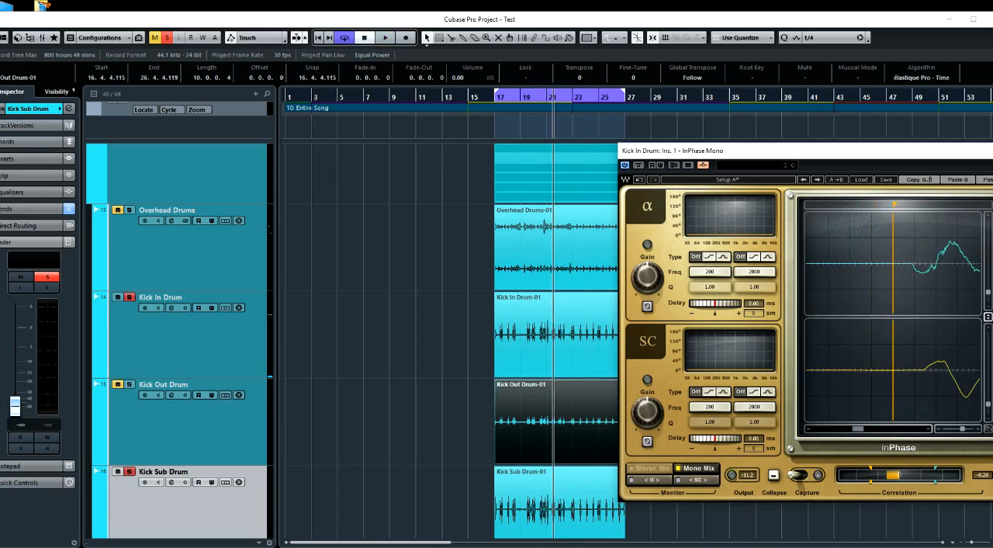
left_click(648, 442)
left_click_drag(894, 205, 915, 206)
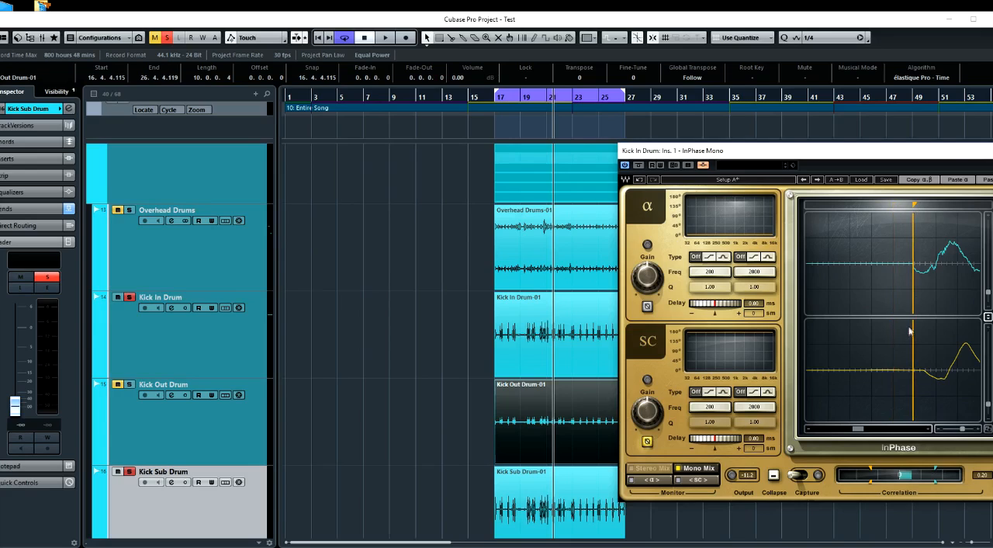
left_click_drag(725, 441, 715, 441)
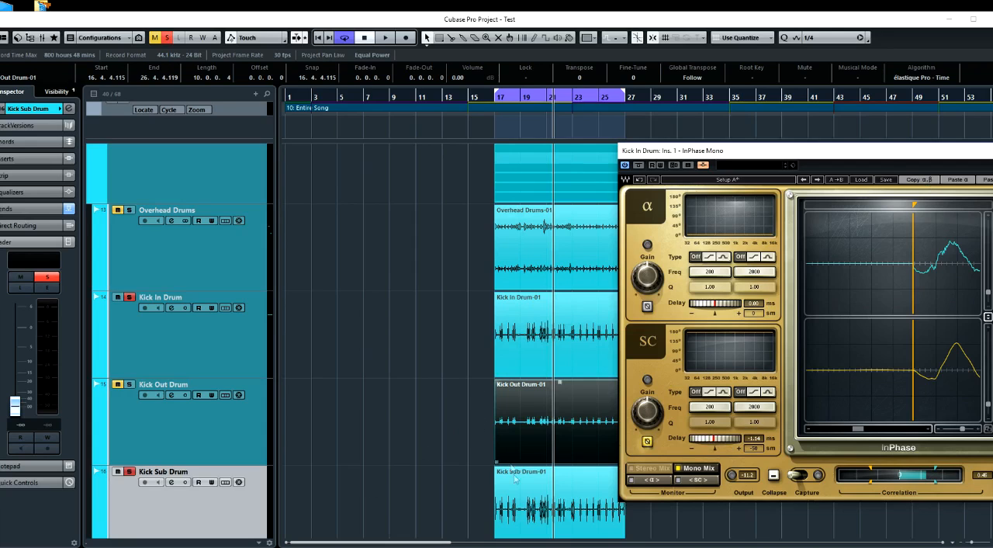
Process the Kick Sub Drum clip offline with InPhase Mono, using a -1.14 ms delay and inverted polarity
left_click(531, 502)
scroll(527, 490, "down", 1)
right_click(540, 444)
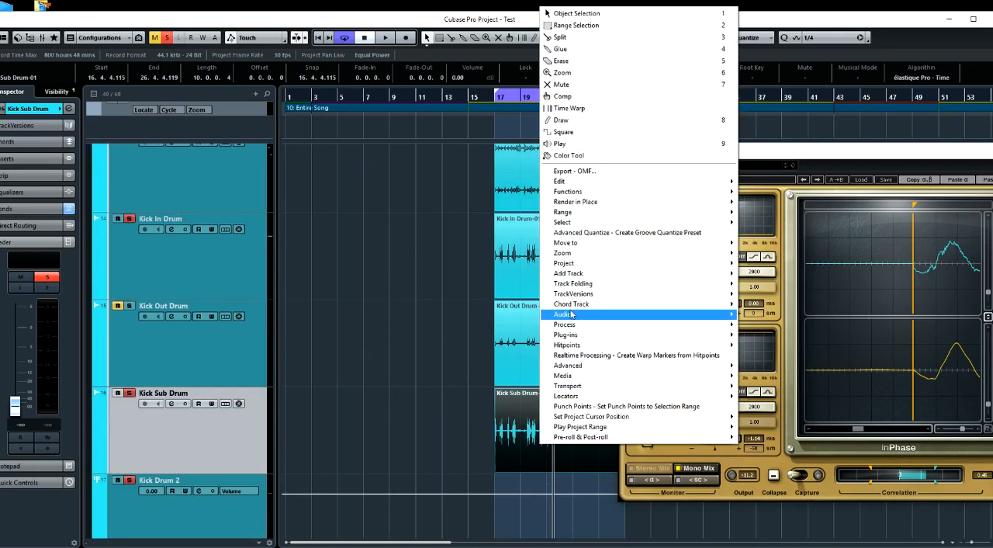
mouse_move(564, 336)
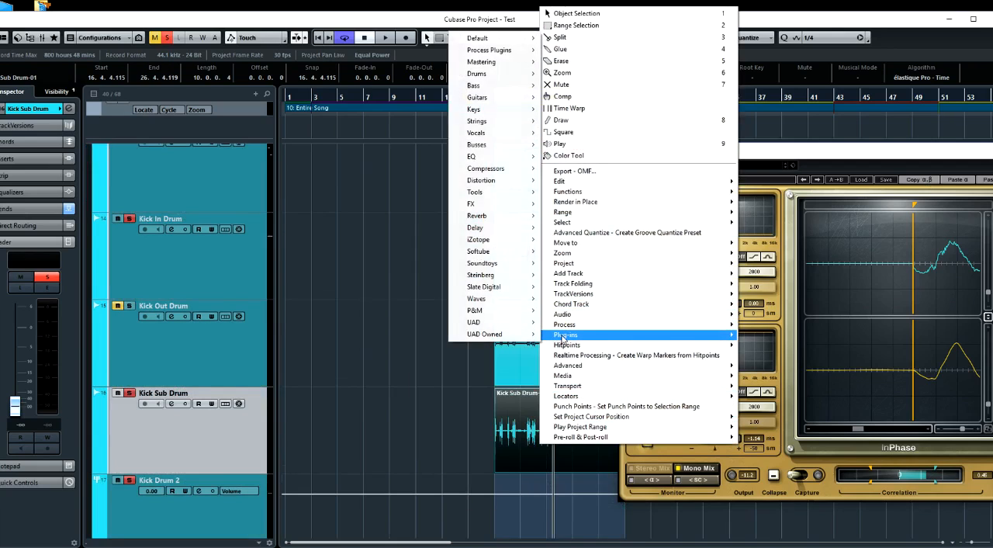
mouse_move(489, 50)
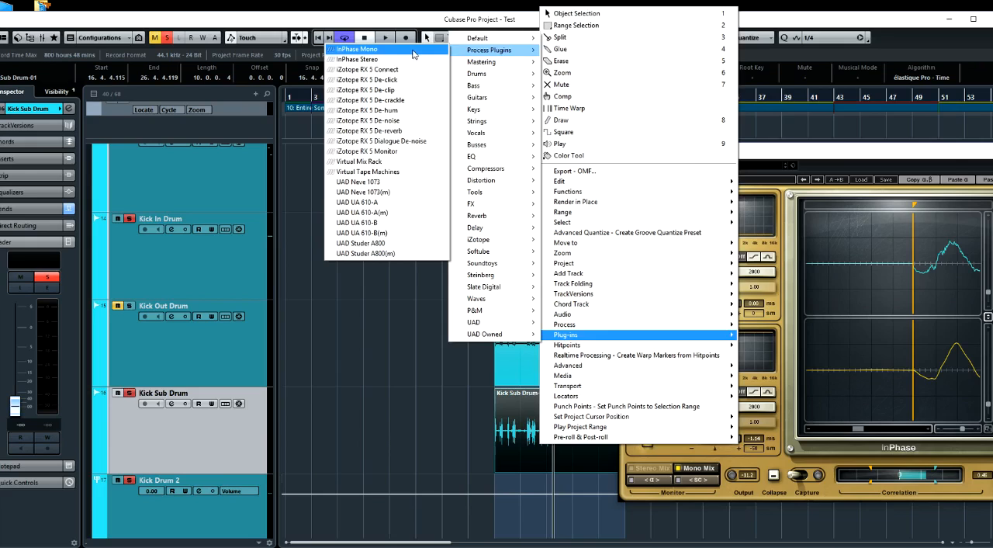
left_click(414, 51)
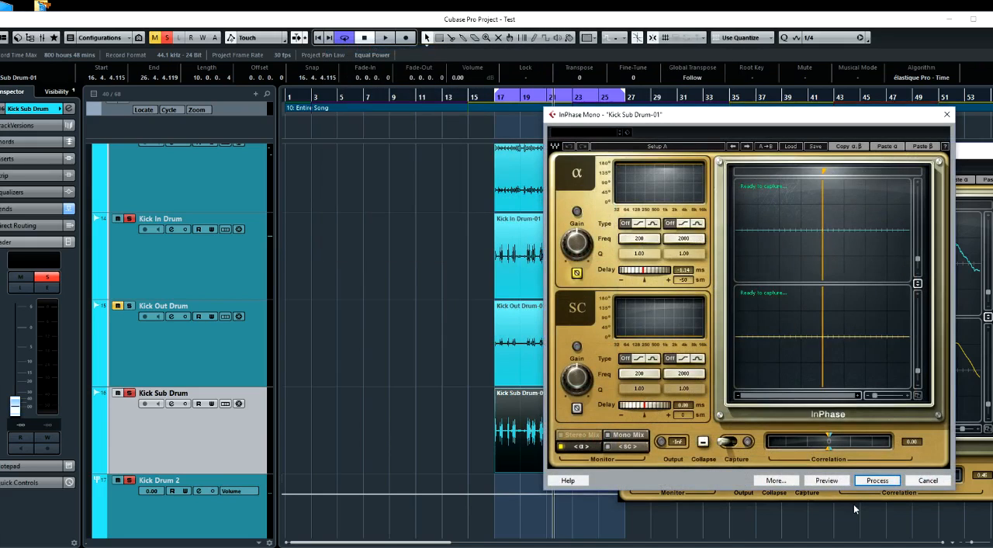
left_click(878, 480)
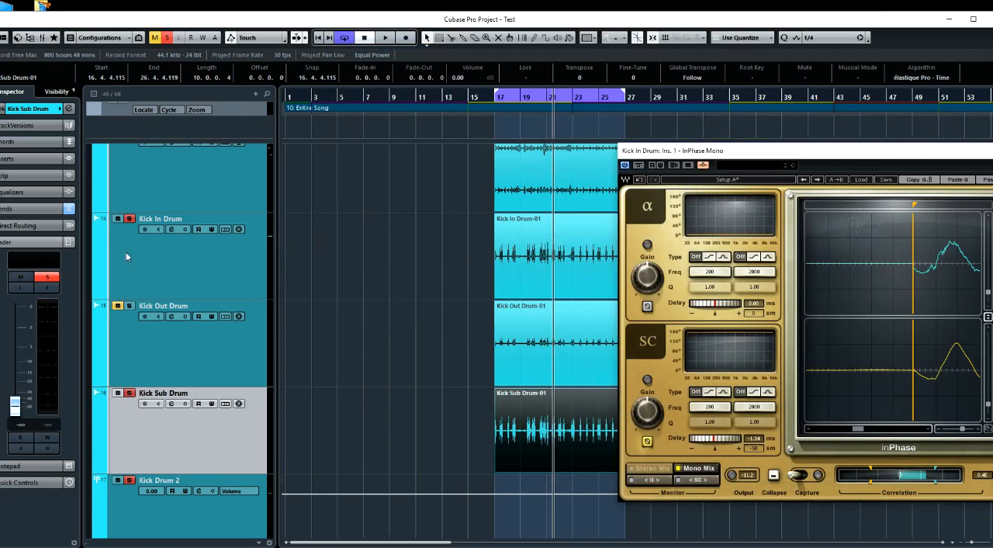
Reset Kick Sub Drum's fader to 0.00 and take Kick Sub Drum and Kick In Drum out of solo
left_click(141, 265)
left_click(129, 393)
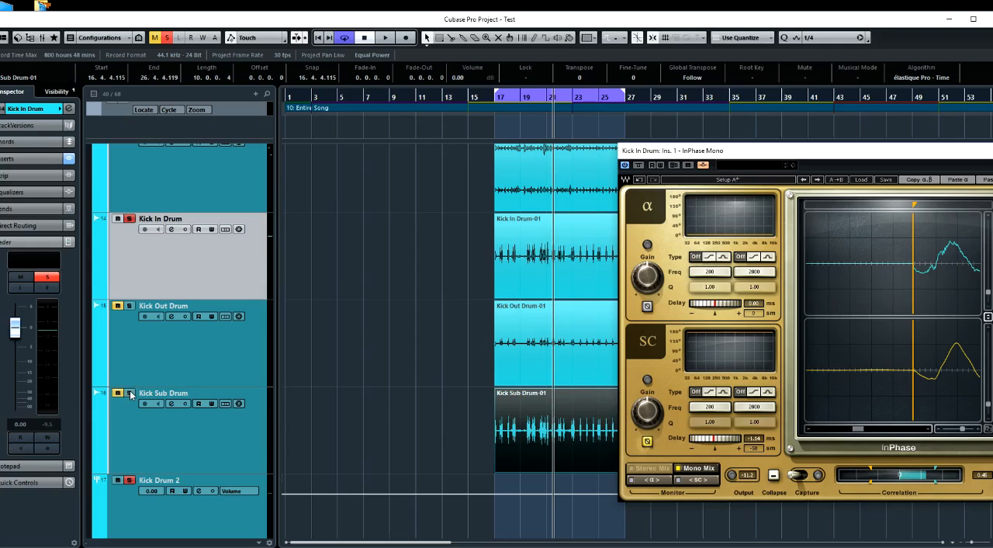
left_click(129, 439)
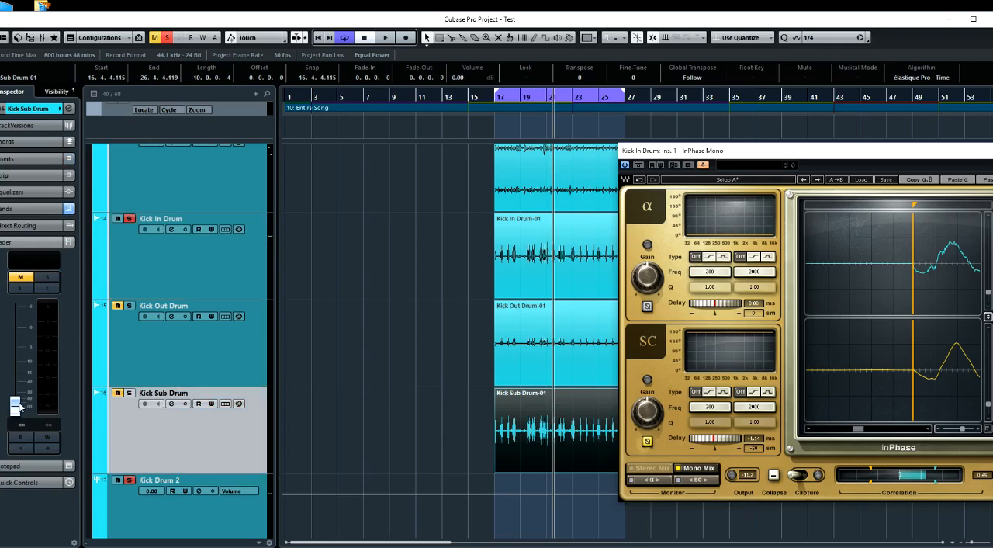
left_click(19, 405, "ctrl")
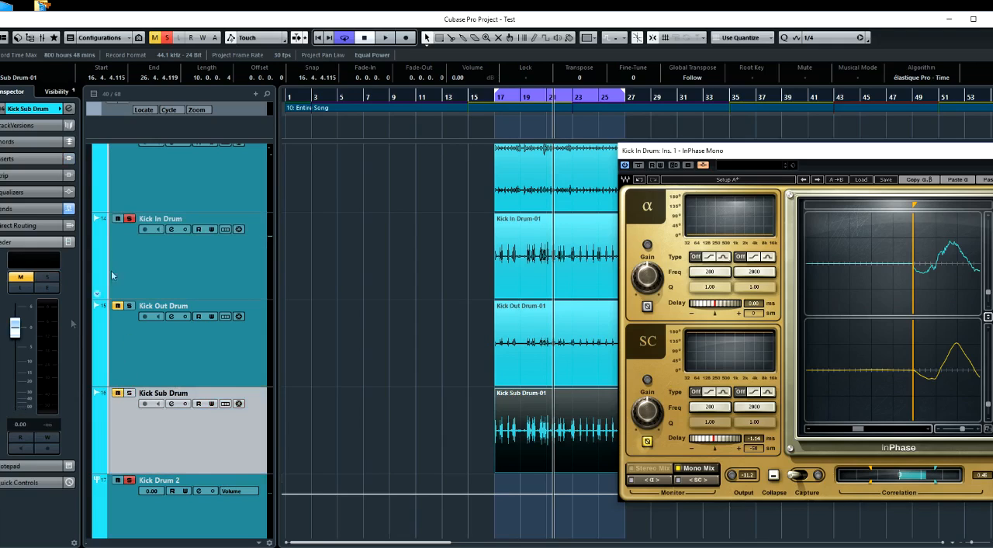
left_click(130, 219)
Remove InPhase Mono from Kick In Drum's first insert slot and close the plug-in and channel settings windows
left_click(173, 230)
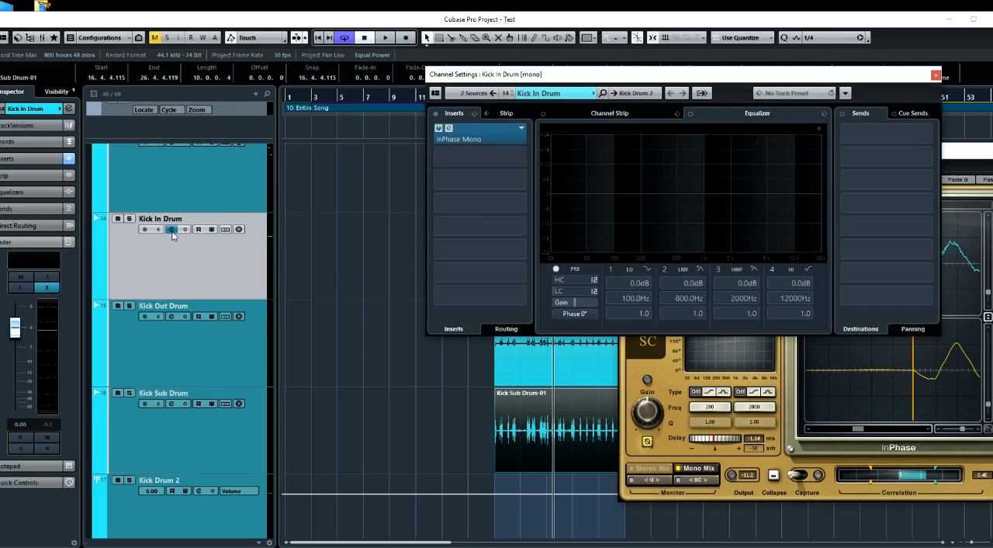
left_click(523, 130)
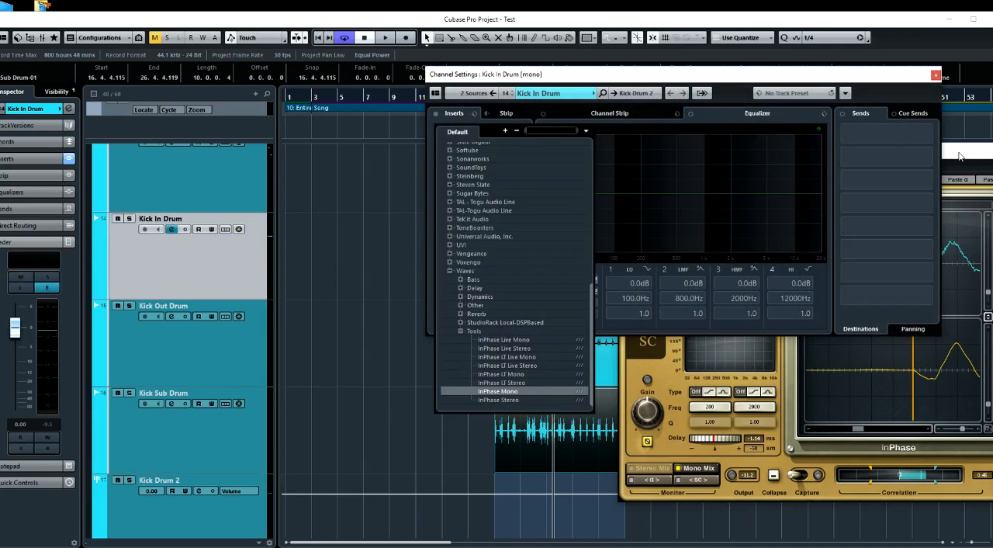
left_click(959, 153)
left_click_drag(963, 150, 772, 165)
left_click(827, 165)
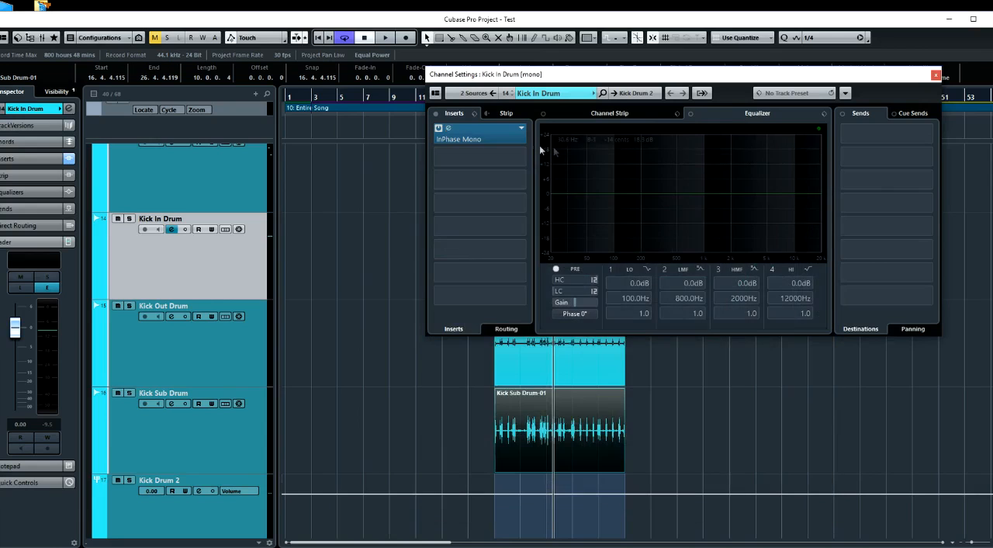
left_click(521, 129)
left_click(515, 185)
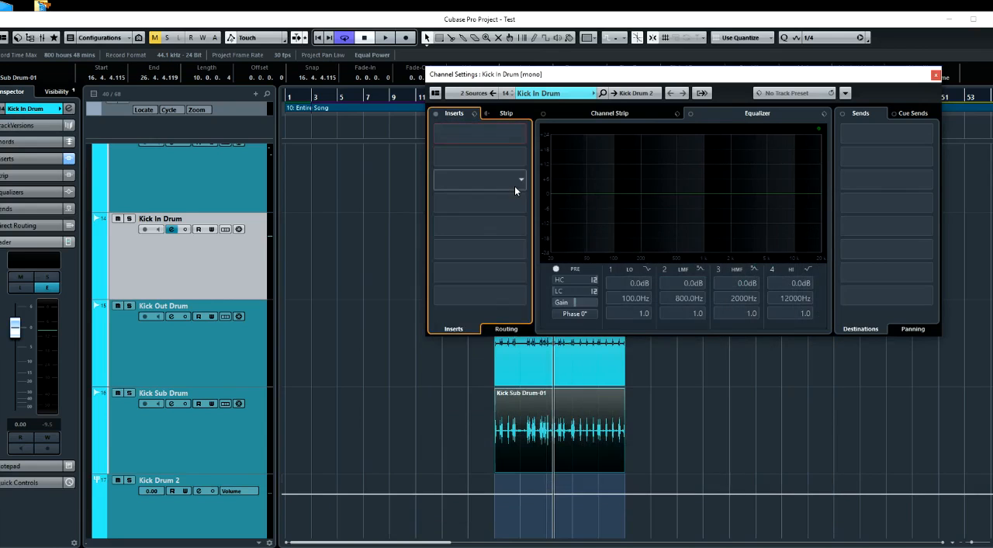
left_click(937, 76)
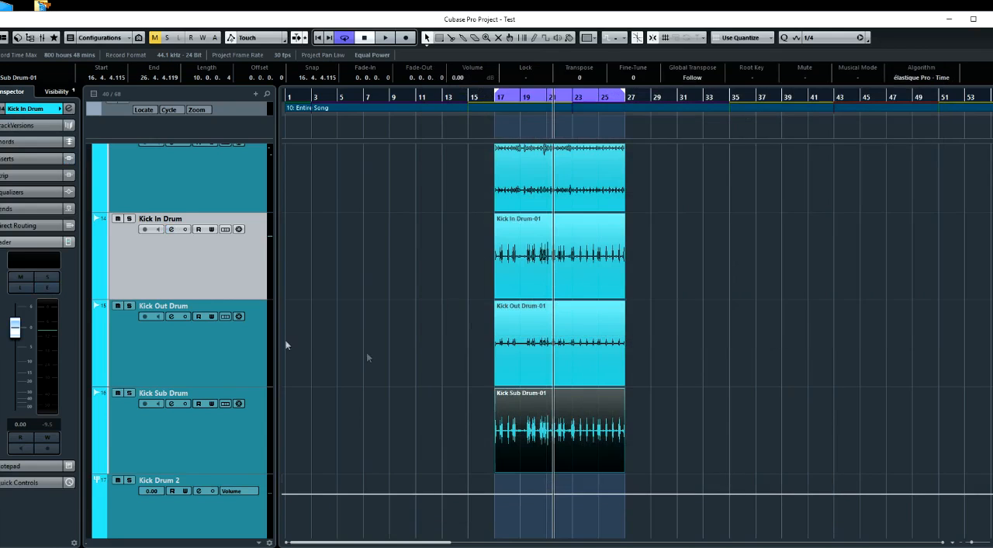
Select the Snare Top Drum track and solo it
scroll(284, 339, "down", 5)
left_click(230, 311)
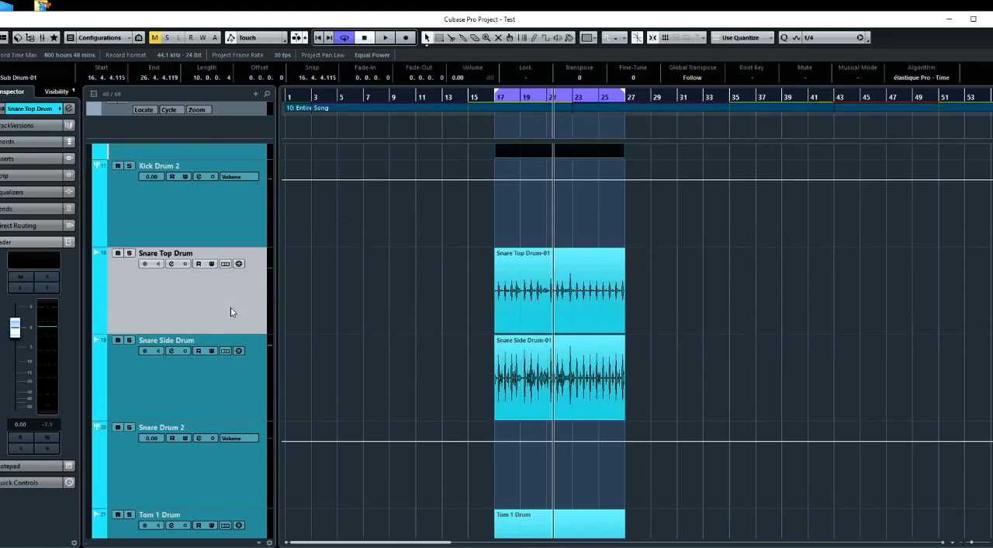
left_click(129, 253)
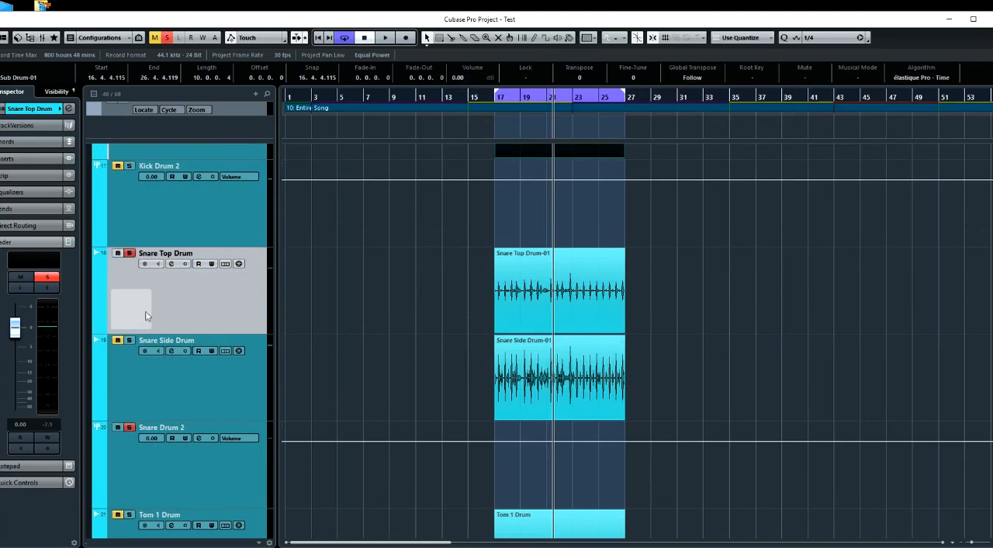
Insert the InPhase Mono plug-in in Snare Top Drum's first insert slot
left_click(171, 263)
left_click(526, 137)
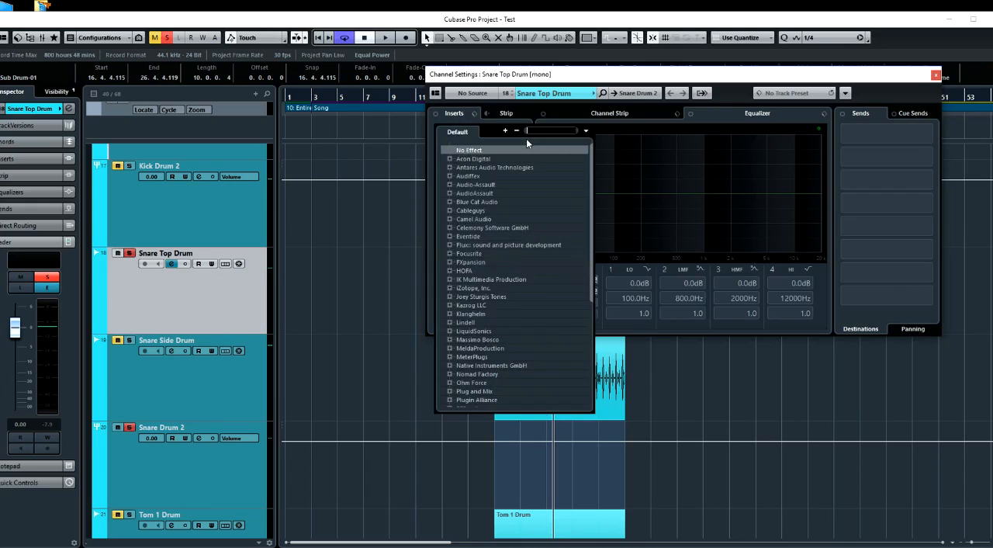
type("inp")
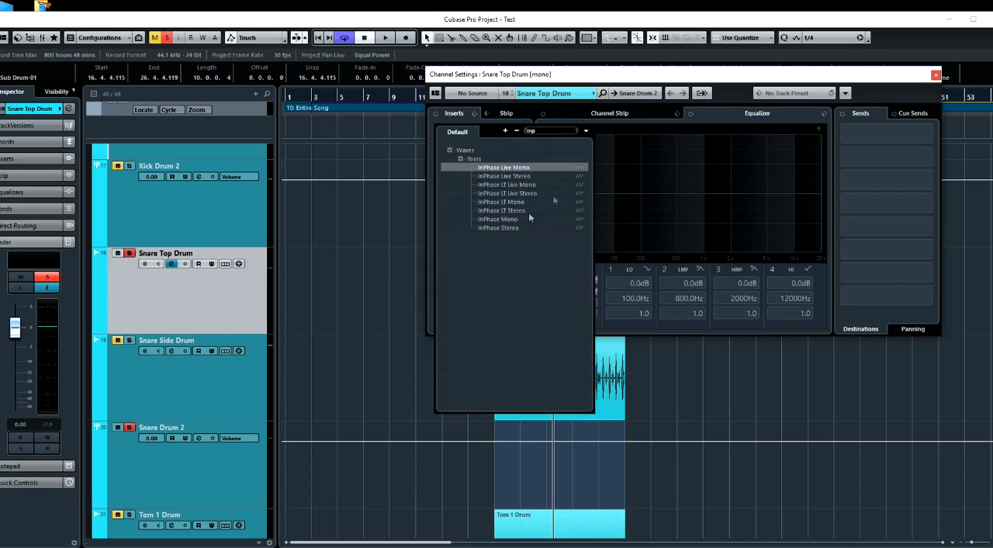
left_click(517, 219)
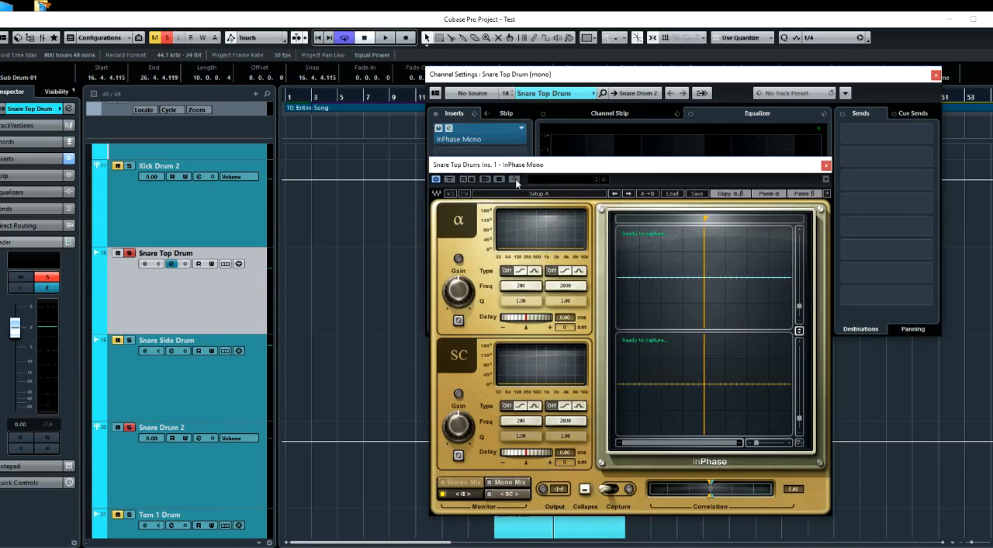
Solo Snare Side Drum, add a send to the side-chain of Snare Top Drum's InPhase, and close the channel settings
left_click(181, 401)
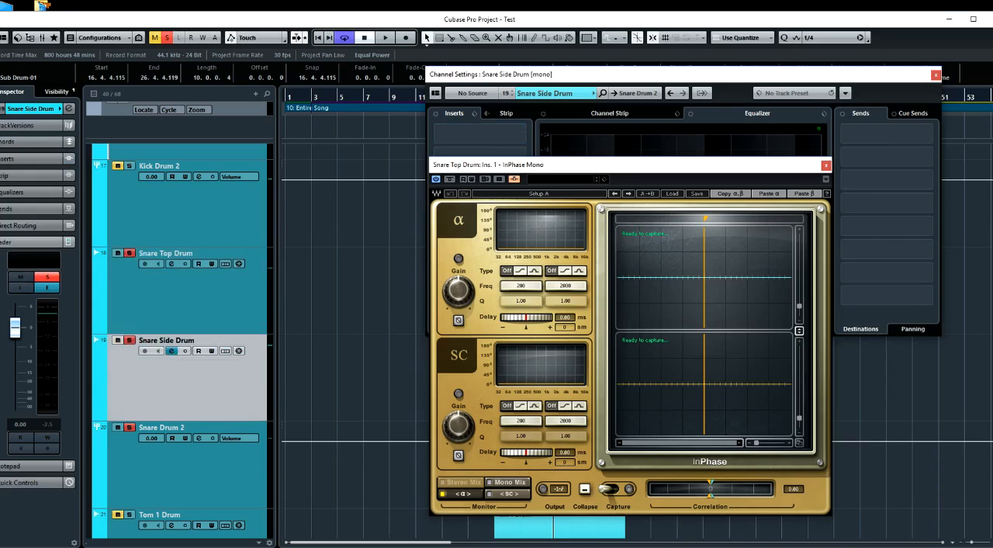
left_click(929, 132)
scroll(898, 284, "down", 2)
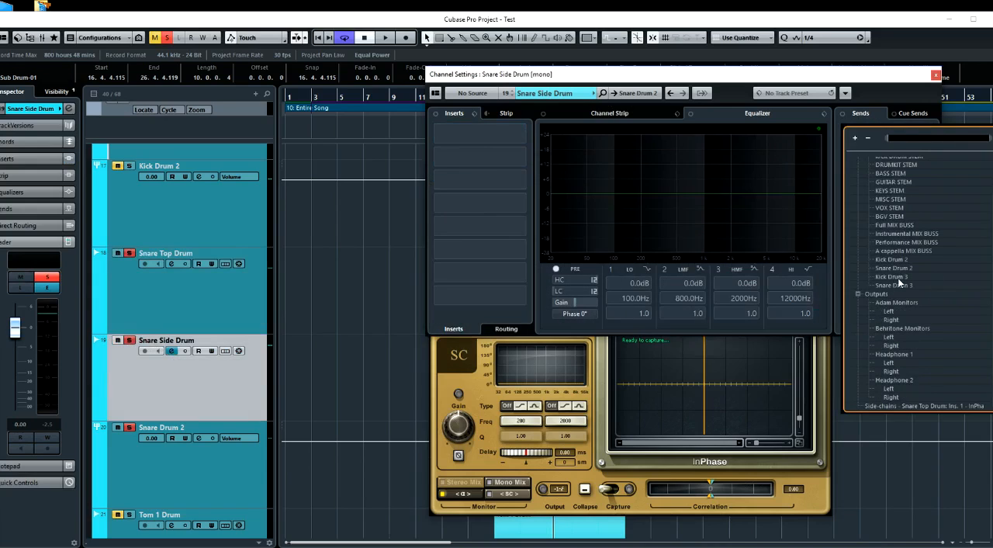
left_click(910, 405)
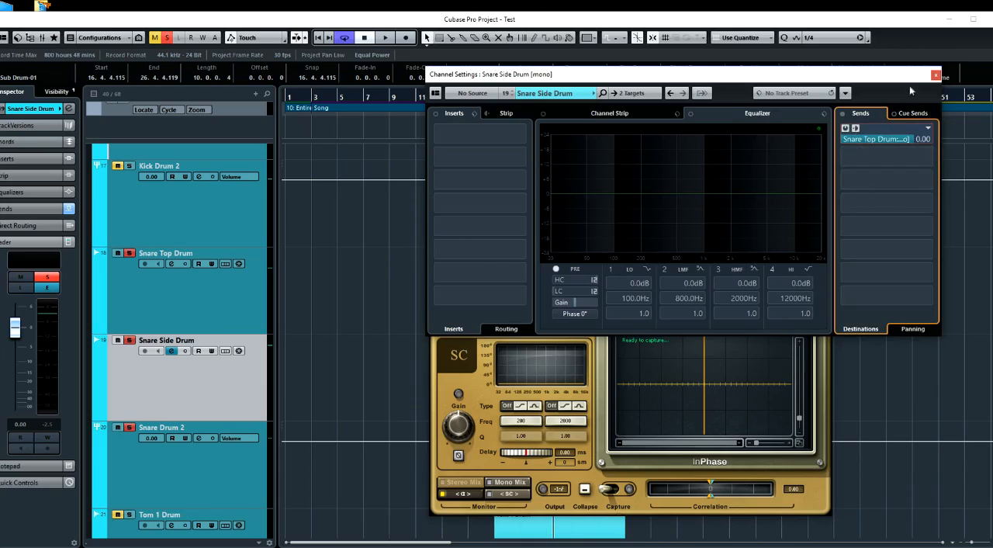
left_click(936, 74)
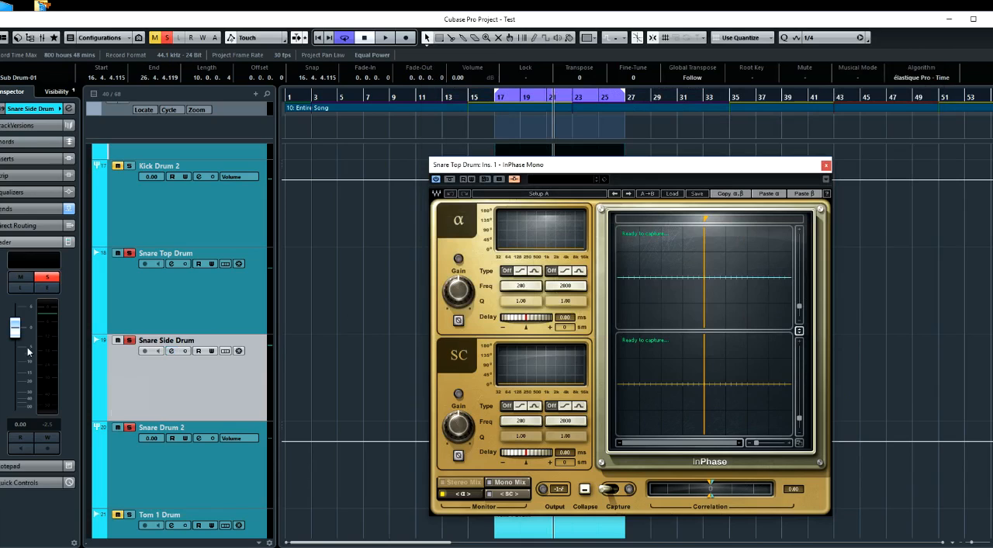
Pull Snare Side Drum's fader down to -∞ and capture both snare signals in InPhase with Mono Mix monitoring
left_click_drag(16, 329, 16, 437)
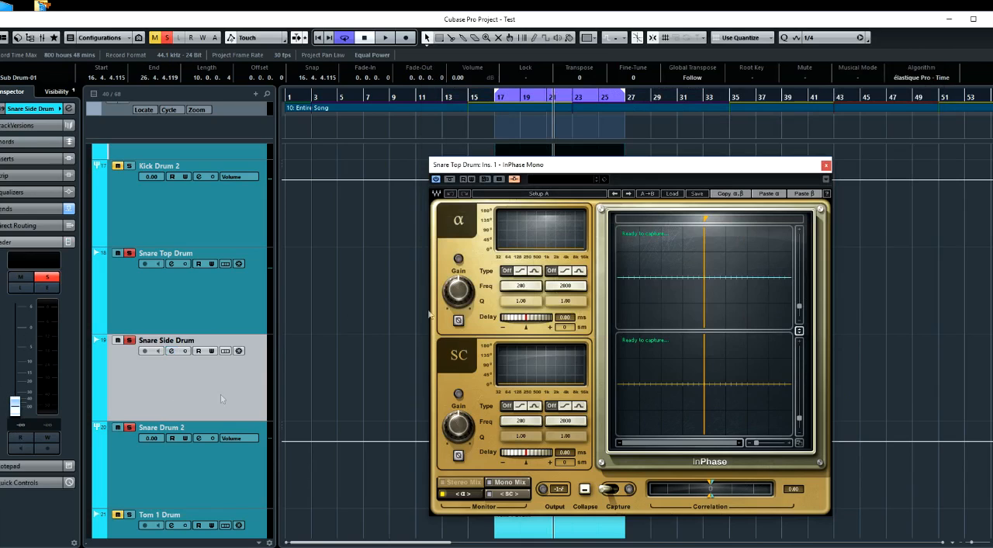
left_click_drag(567, 164, 705, 156)
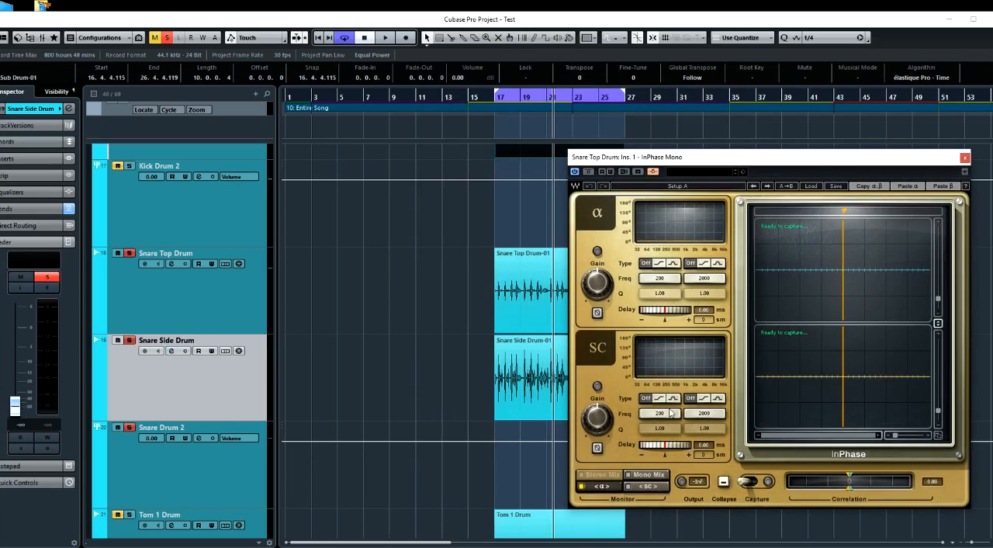
left_click(757, 482)
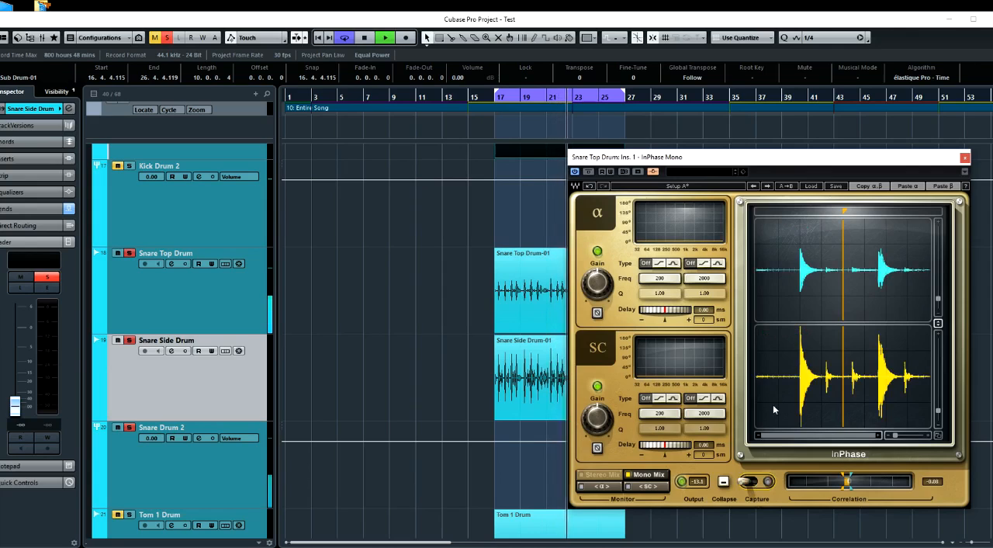
key("space")
Zoom in on the first captured snare hit, invert the side-chain polarity, and set its delay to 0.63 ms to match the transients
left_click_drag(841, 218, 801, 217)
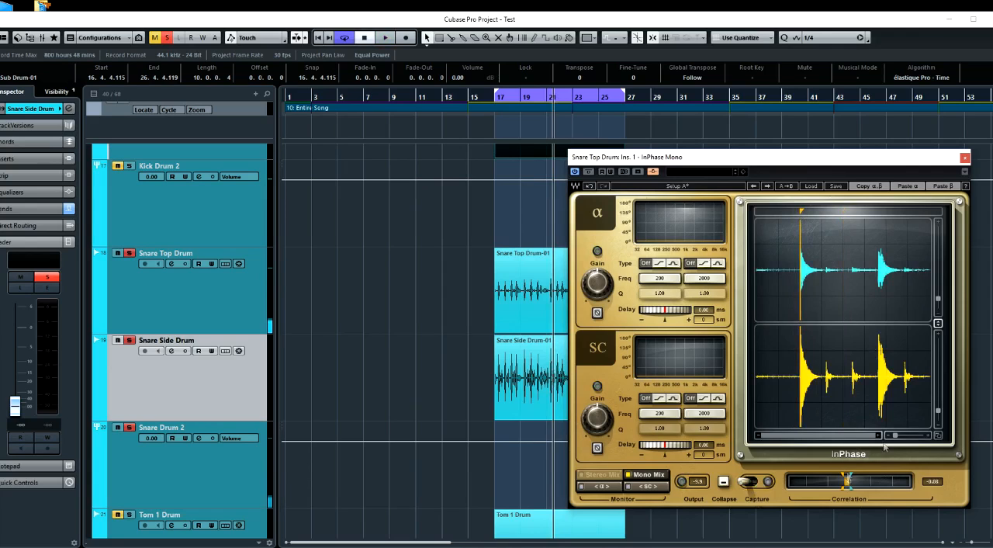
left_click_drag(895, 435, 898, 435)
left_click_drag(904, 435, 914, 435)
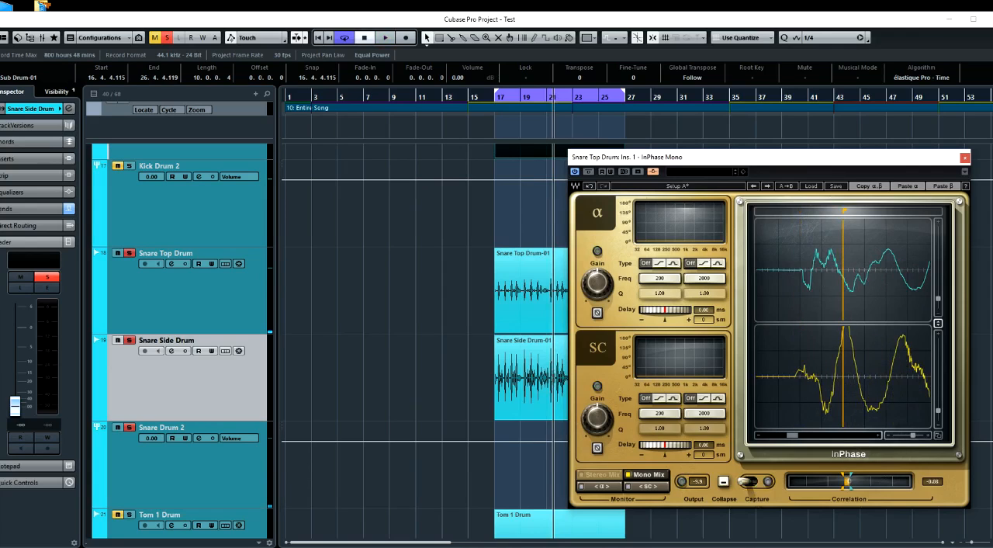
left_click(598, 448)
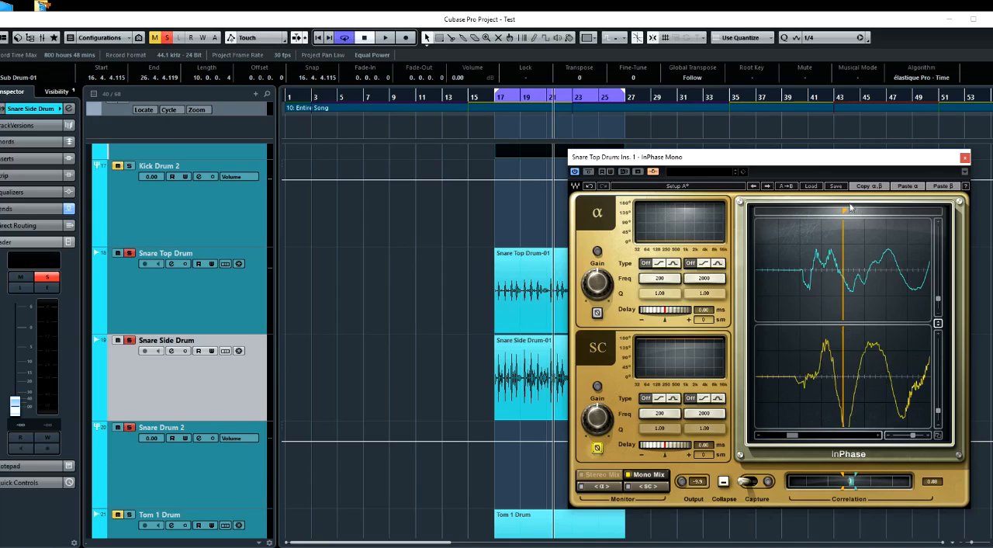
left_click_drag(846, 212, 786, 210)
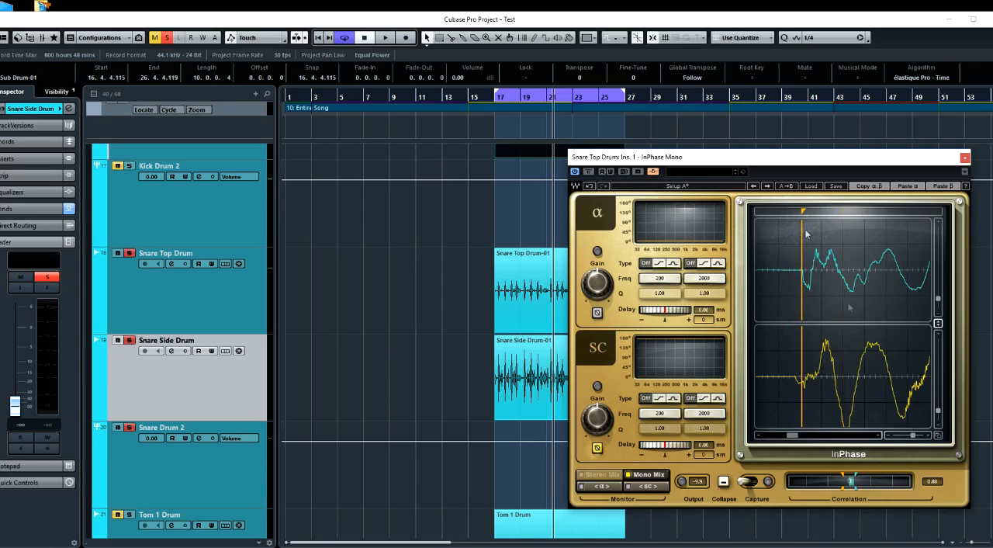
left_click_drag(665, 444, 676, 444)
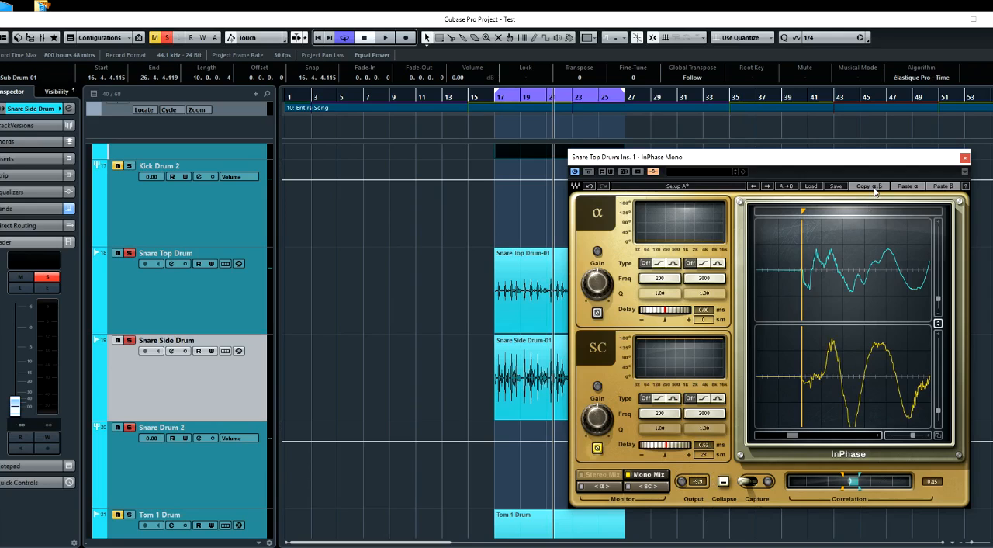
Process the Snare Side Drum clip offline with InPhase Mono, using a 0.63 ms delay and inverted polarity
right_click(520, 395)
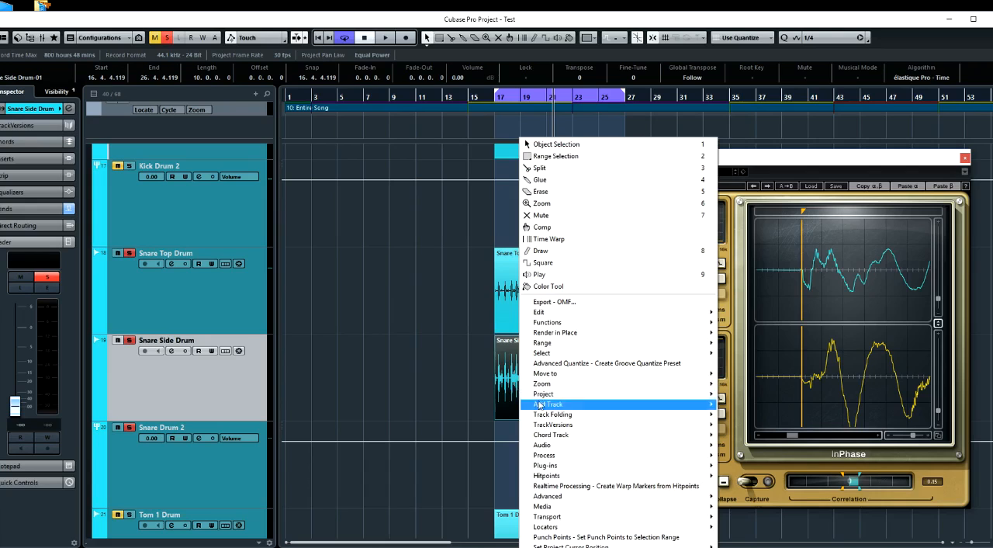
mouse_move(537, 465)
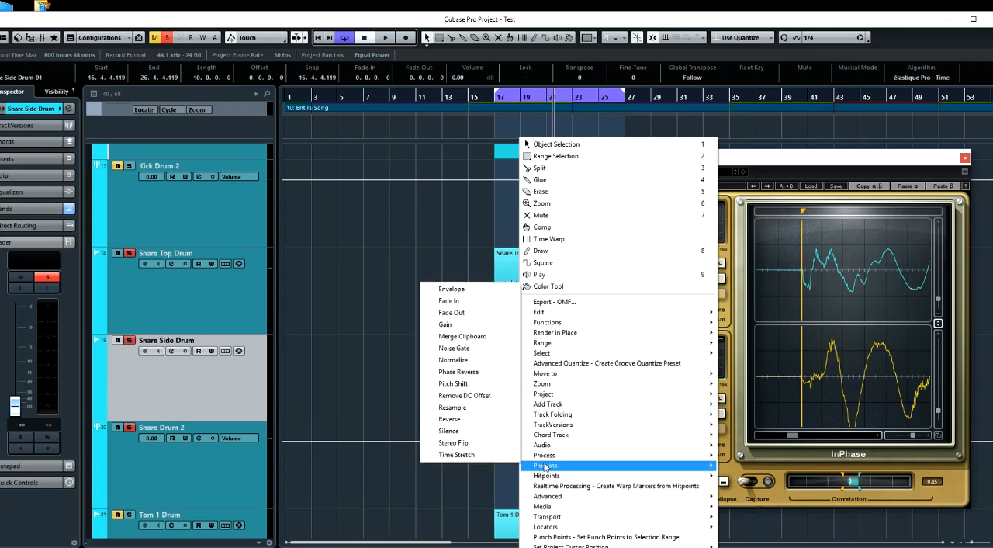
mouse_move(466, 180)
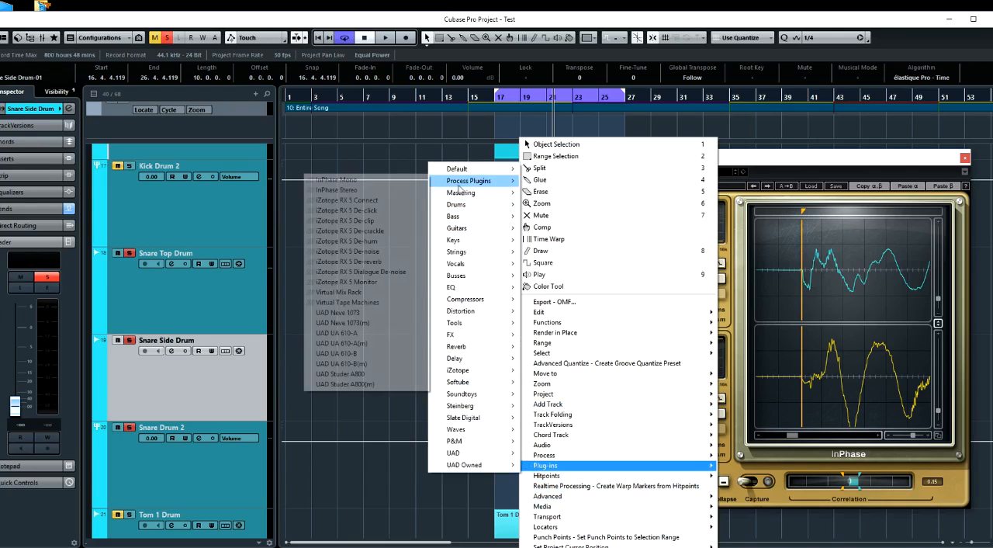
left_click(371, 182)
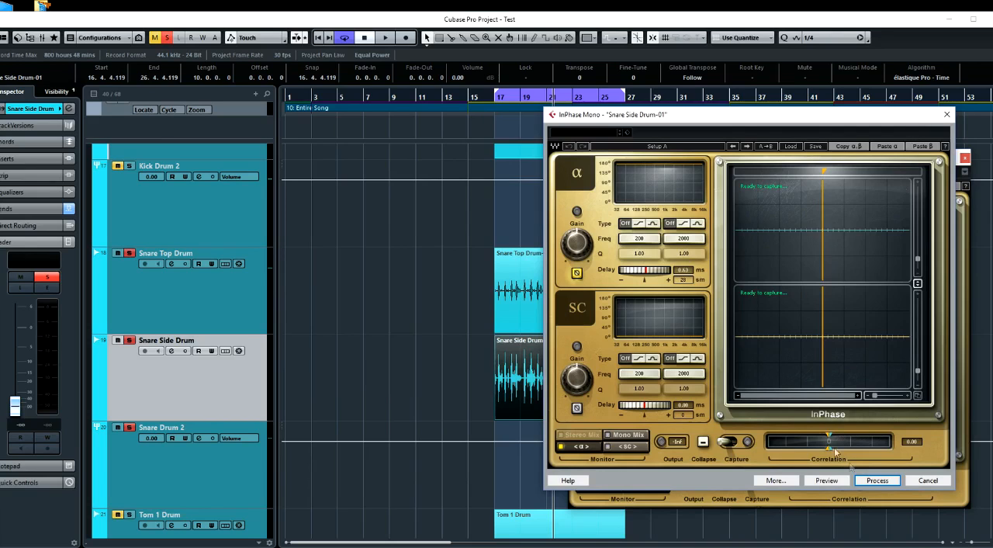
left_click(878, 480)
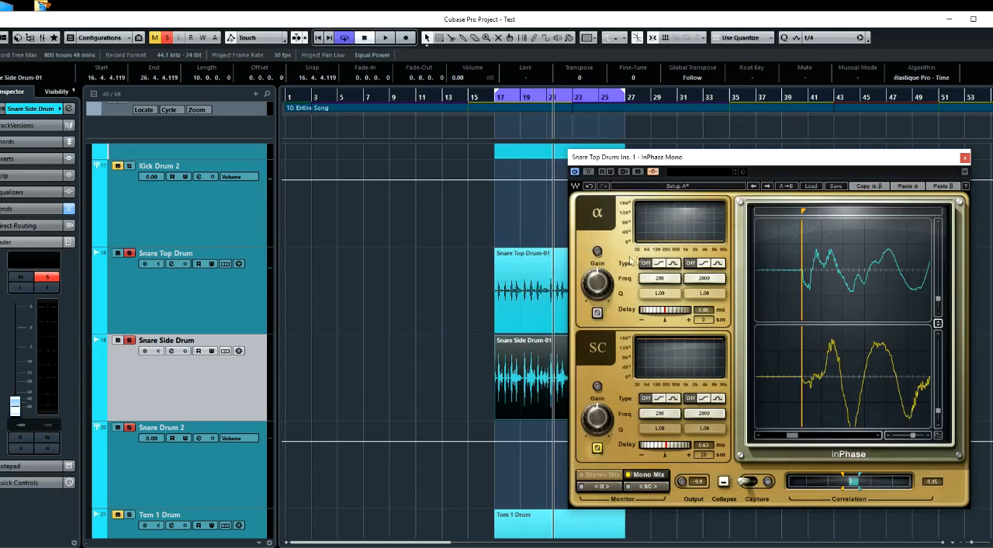
Remove InPhase Mono from Snare Top Drum's first insert slot and close the plug-in and channel settings windows
left_click(966, 158)
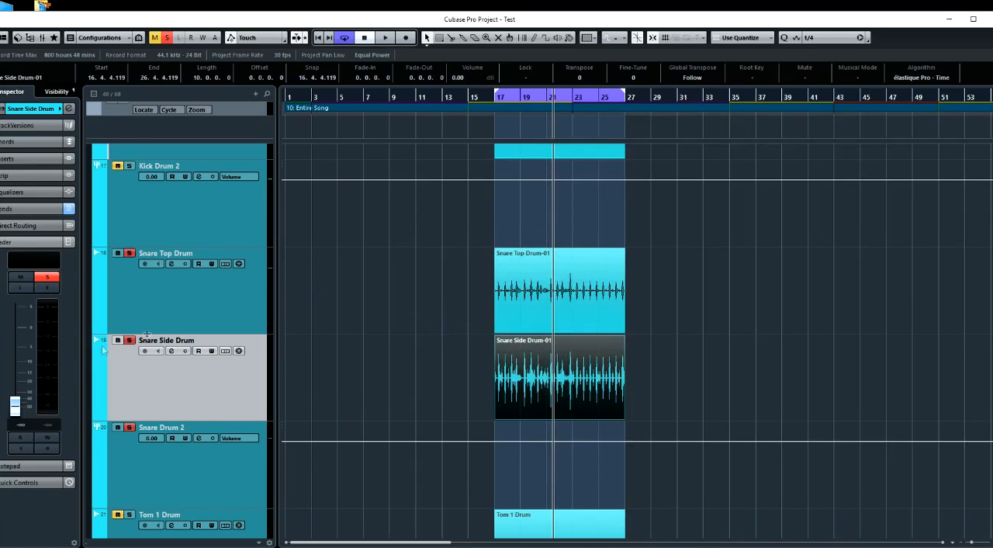
left_click(162, 321)
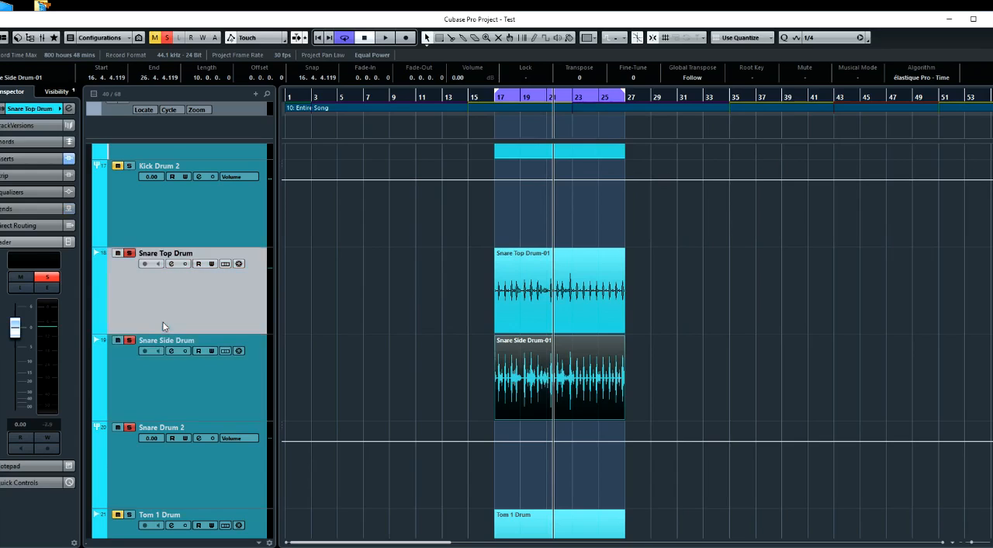
left_click(172, 264)
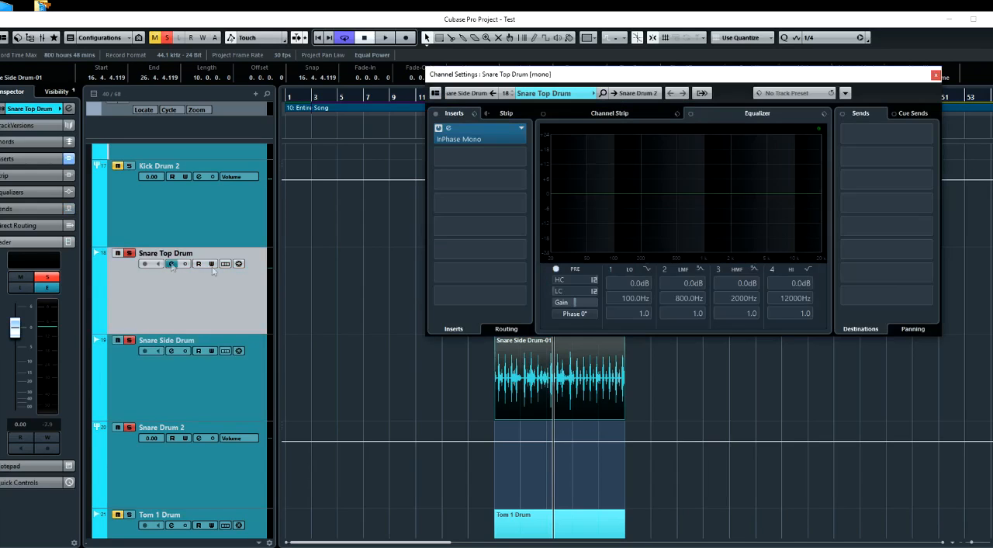
left_click(524, 136)
left_click(523, 162)
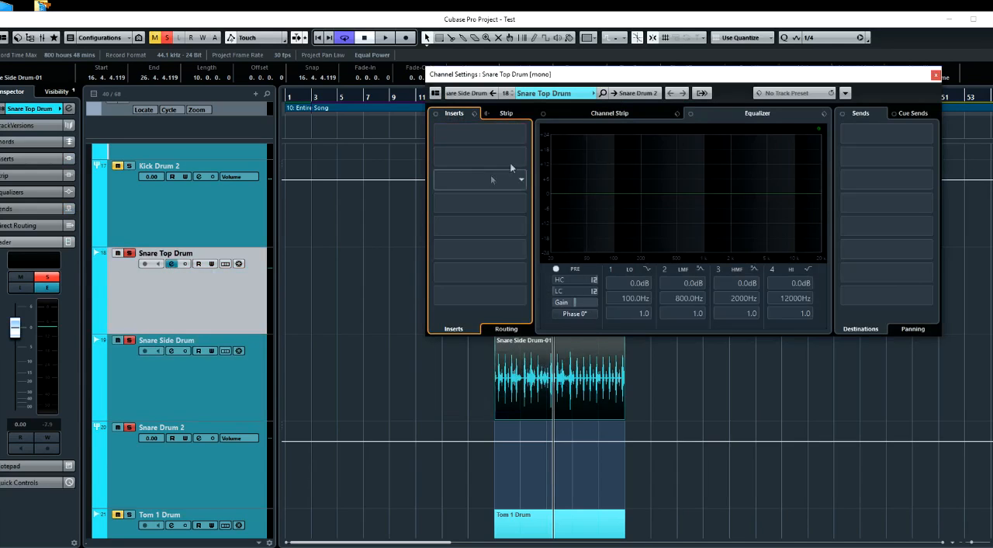
left_click(936, 75)
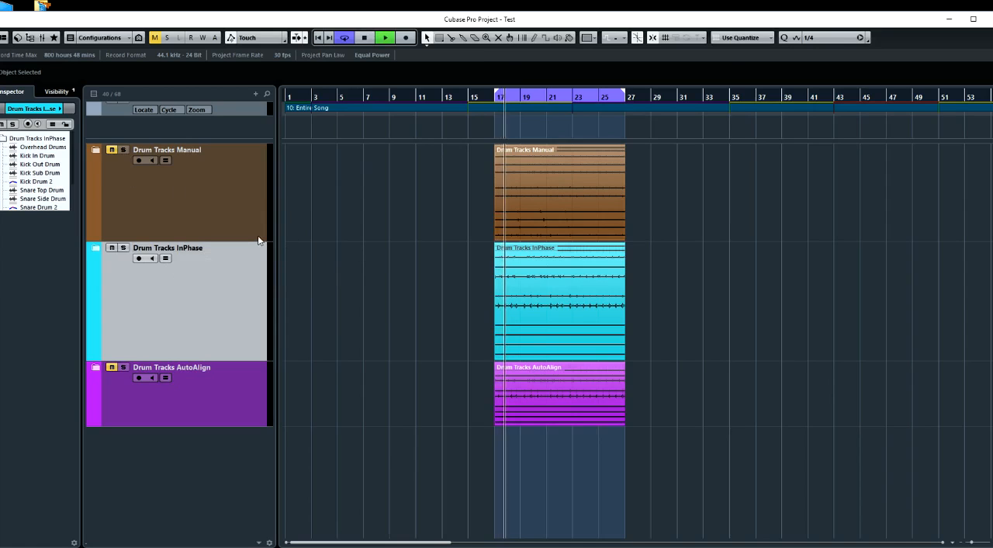
Compare the Drum Tracks InPhase and Drum Tracks Manual folders by alternating their mutes during playback, and stop playback
left_click(113, 248)
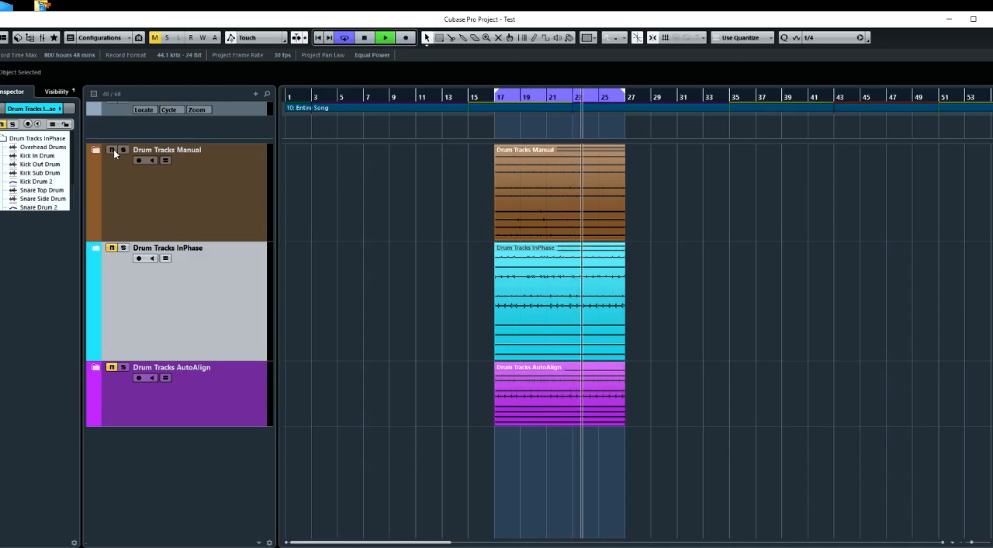
left_click(115, 151)
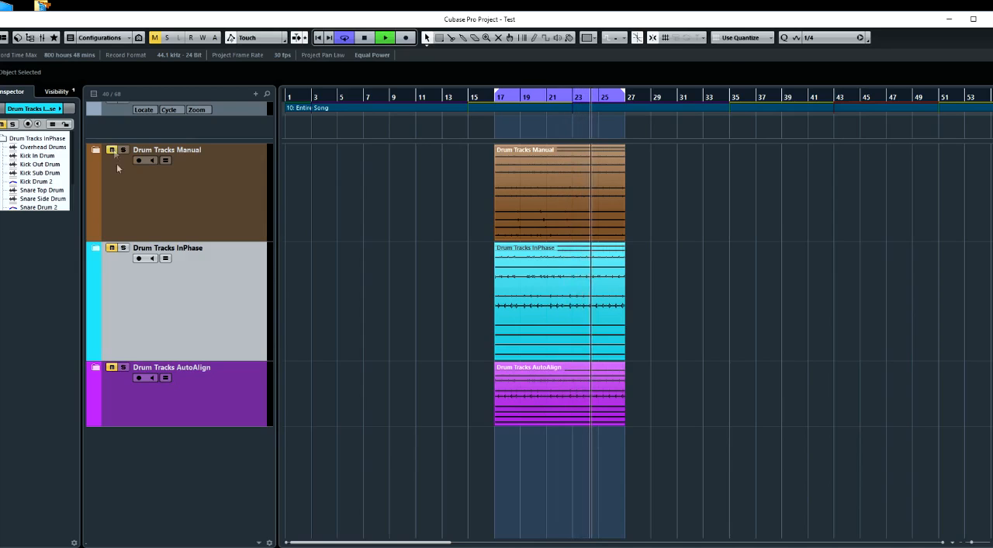
left_click(111, 247)
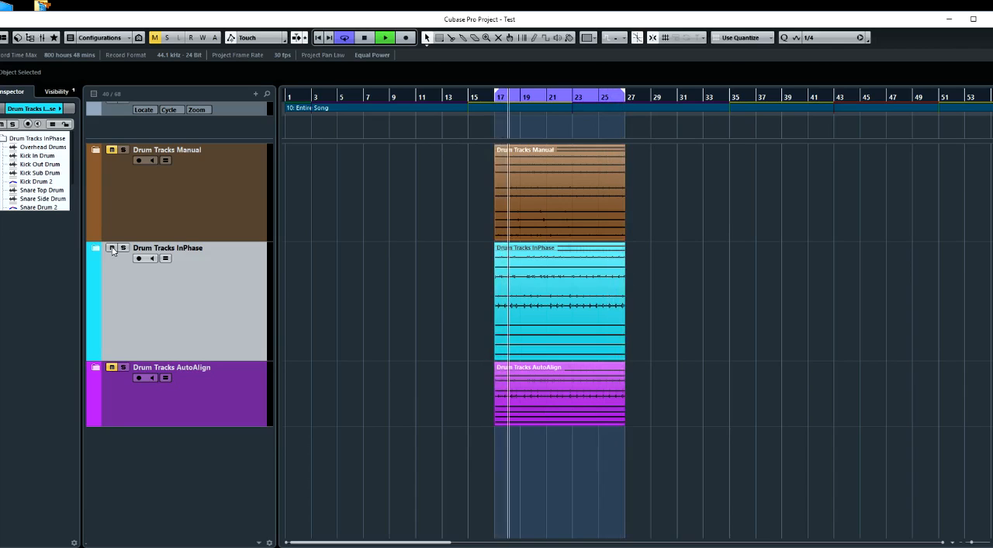
left_click(111, 150)
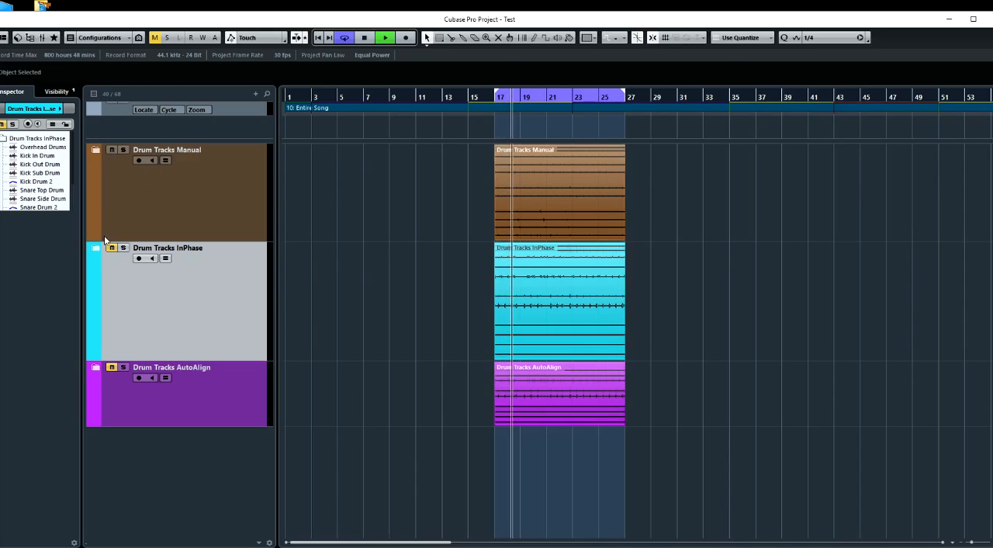
key("space")
Expand the Drum Tracks Manual folder, zoom the timeline out and shrink the track heights for a compact overview
left_click(95, 151)
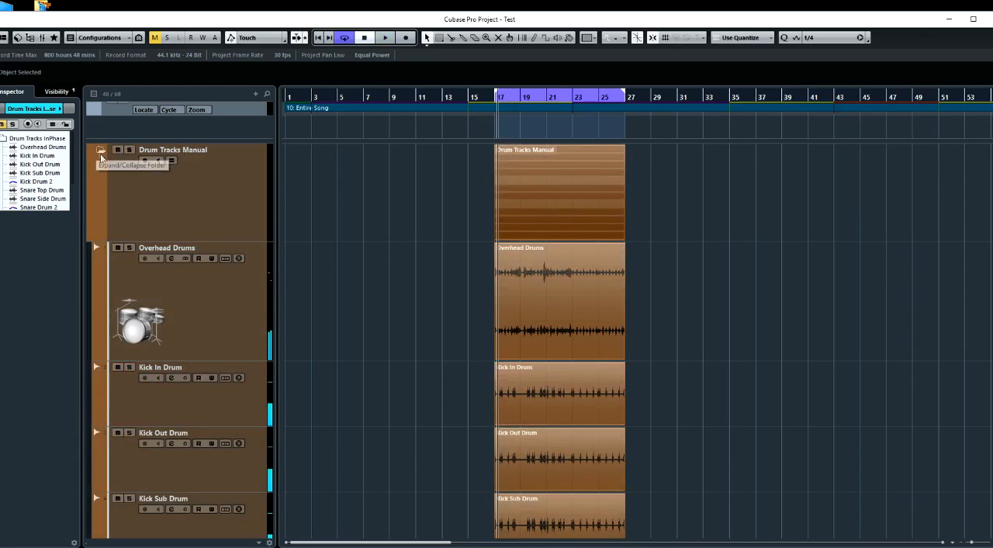
key("g")
key("shift+g")
key("shift+g")
key("shift+g")
key("shift+g")
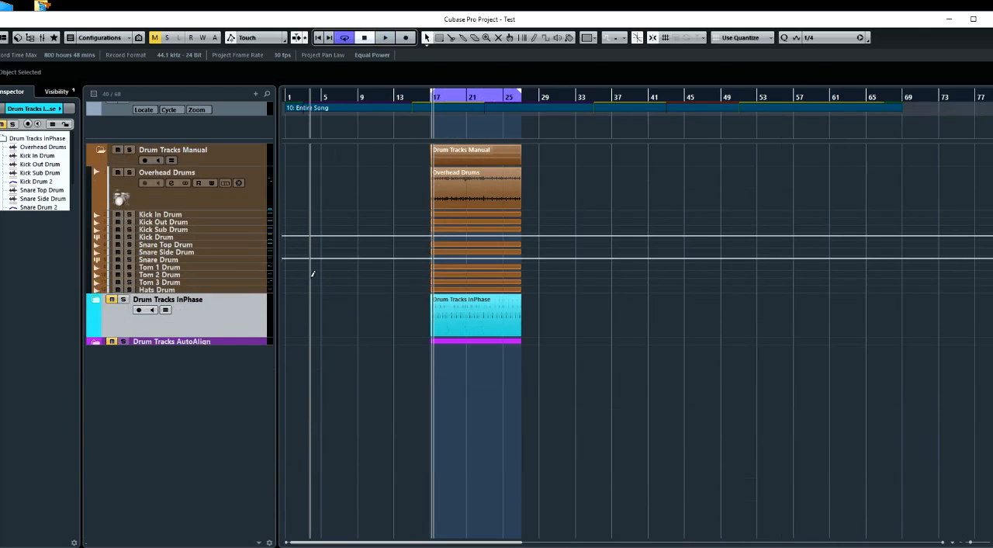
key("shift+h")
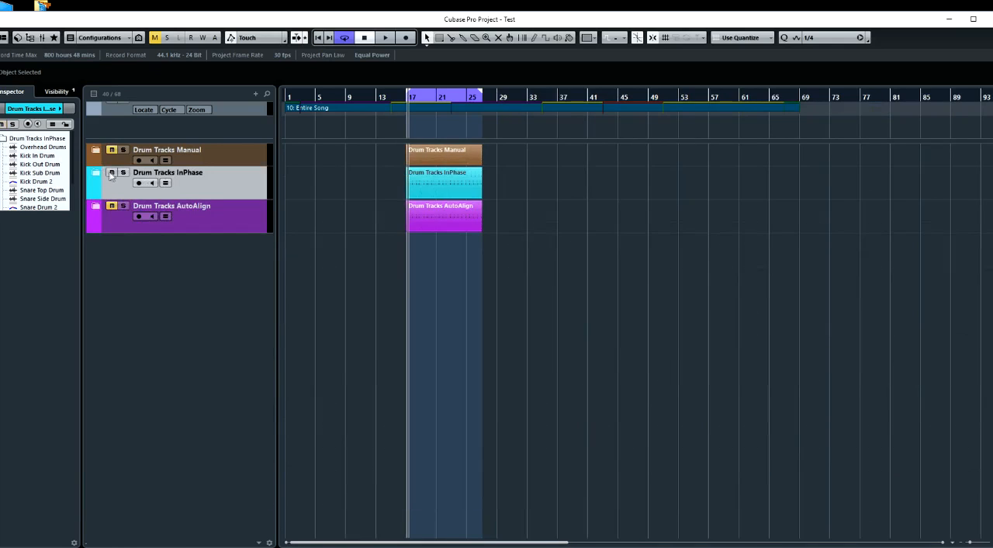
Play the cycled section, switching the mutes between the Drum Tracks InPhase and Drum Tracks Manual folders to compare them, and stop playback
key("space")
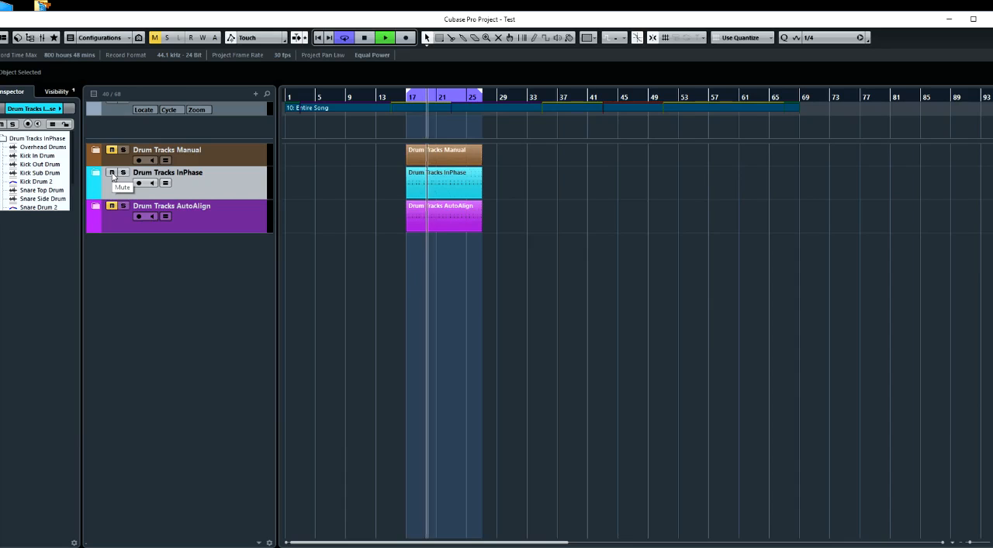
left_click(113, 174)
left_click(110, 152)
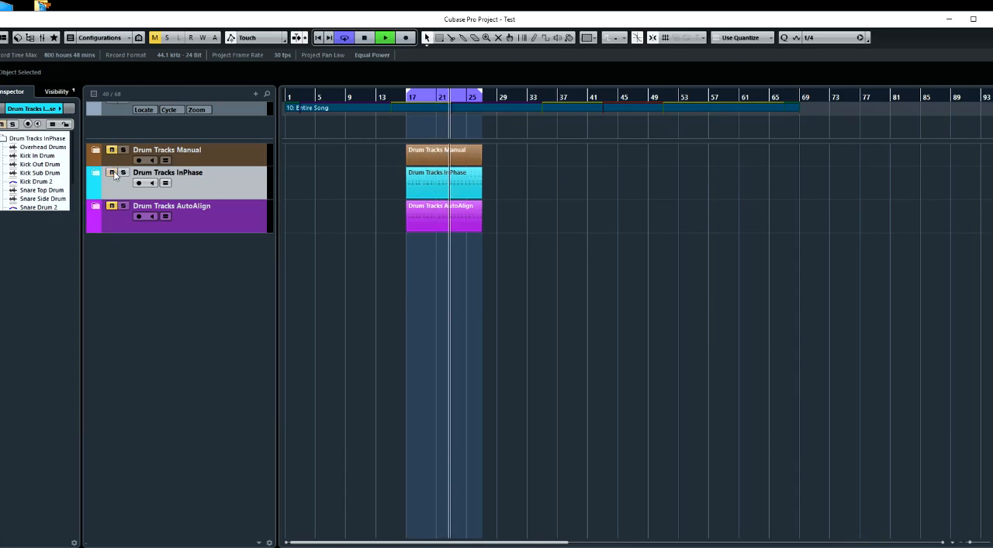
left_click(438, 130)
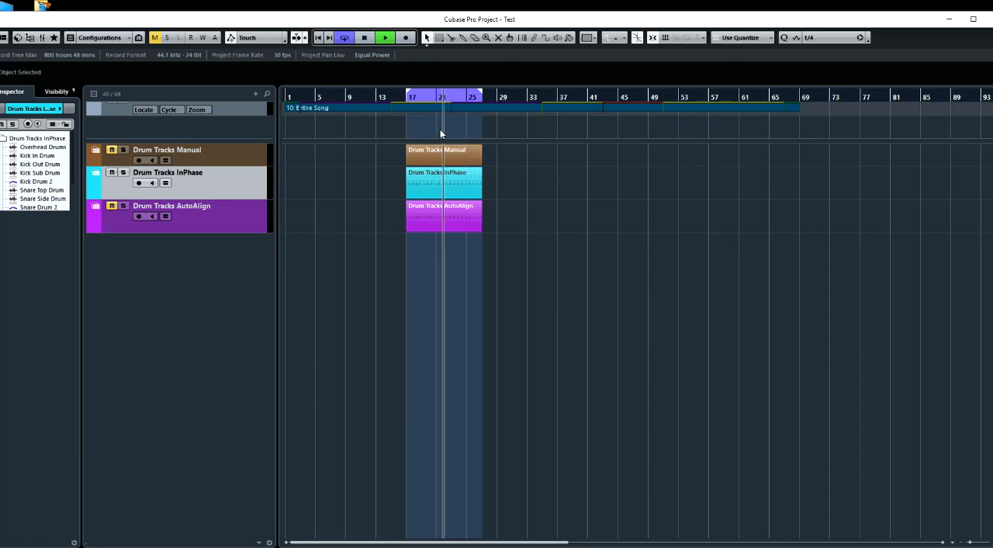
left_click(113, 155)
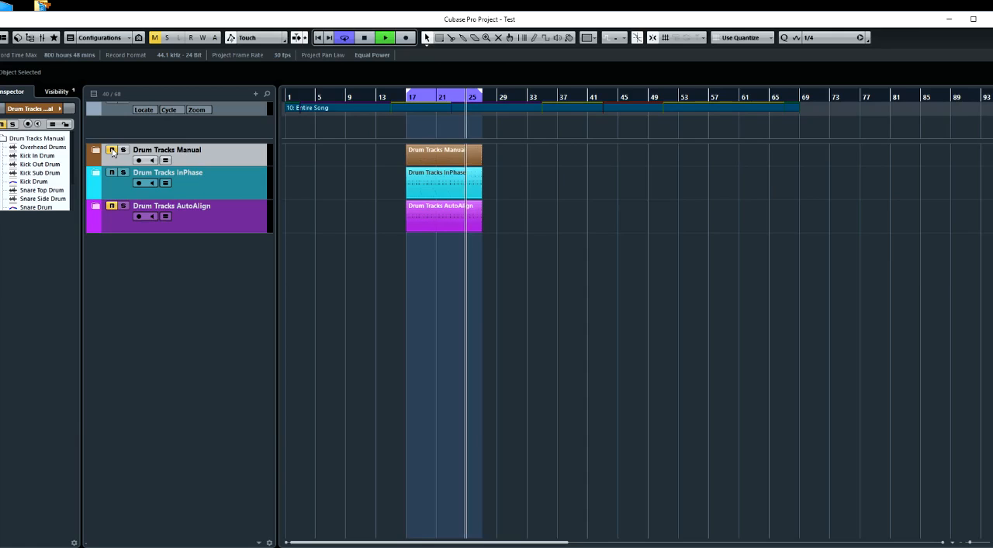
key("space")
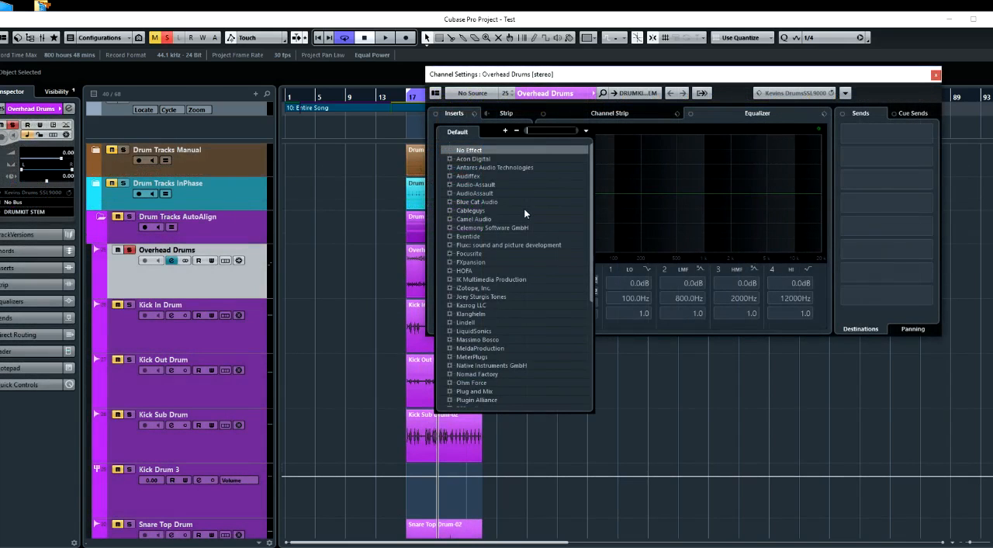
Search for and load MAutoAlign in Overhead Drums' first insert slot, and move its window clear of the channel inserts
type("aut")
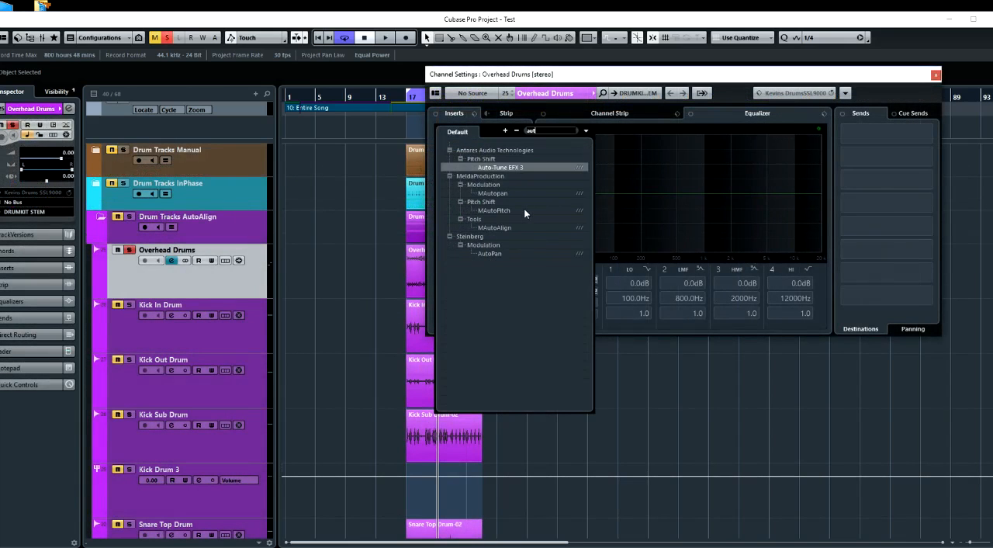
left_click(509, 226)
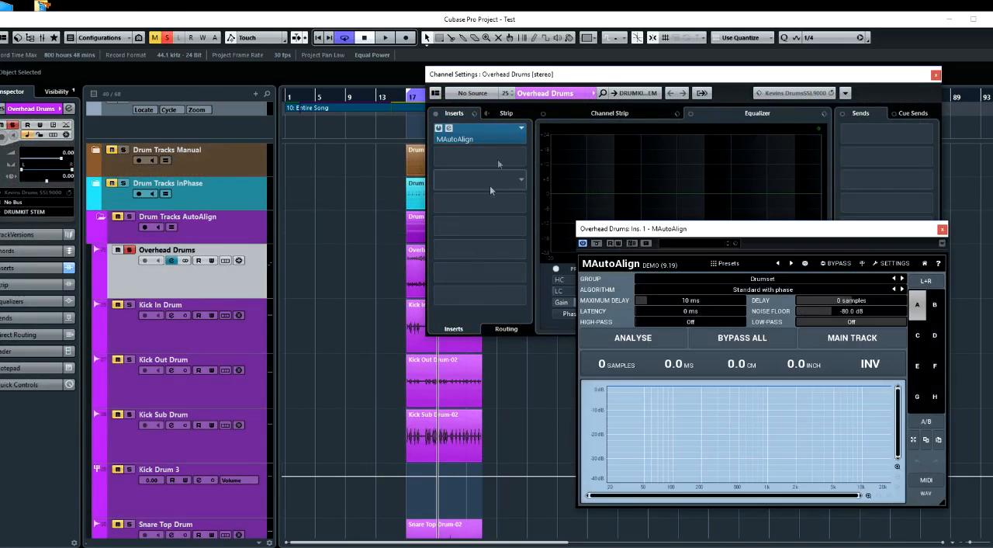
left_click_drag(686, 233, 380, 229)
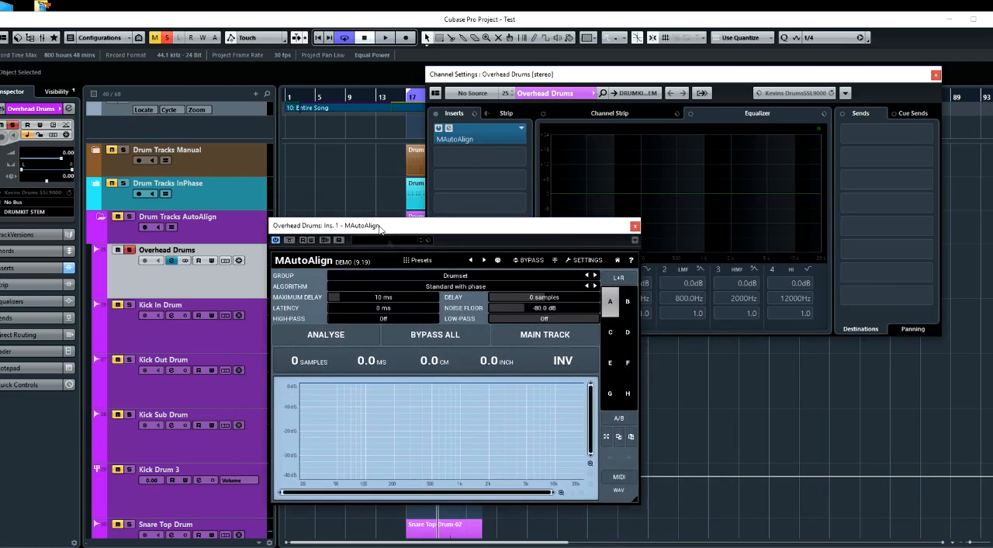
Assign Overhead Drums' MAutoAlign to group A with a maximum delay of 126 ms, and close the channel settings window
left_click(456, 278)
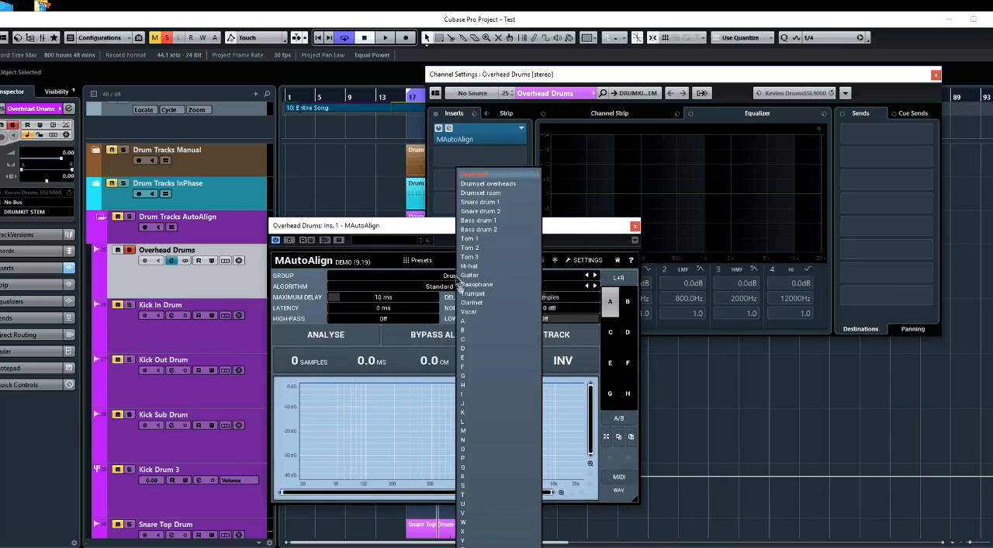
left_click(471, 321)
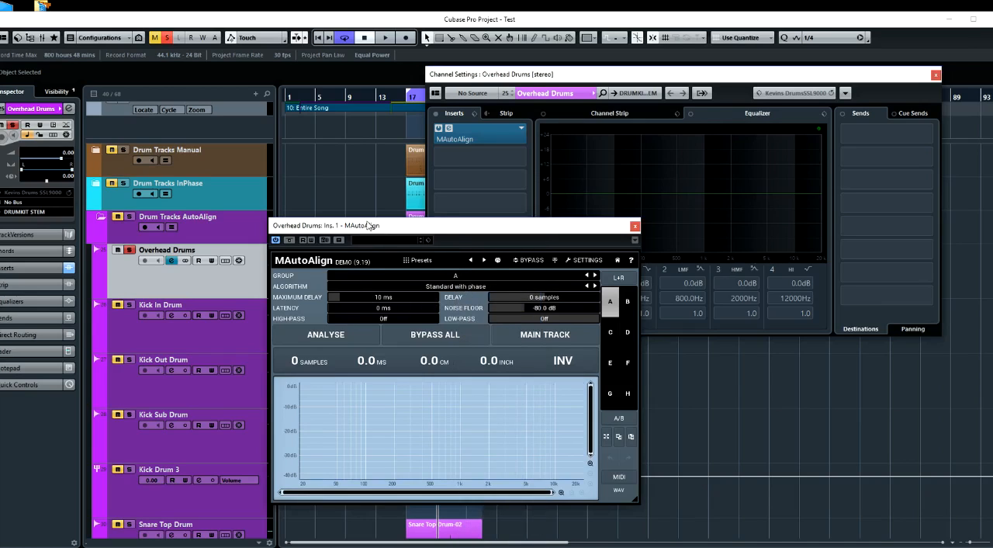
left_click_drag(368, 225, 371, 225)
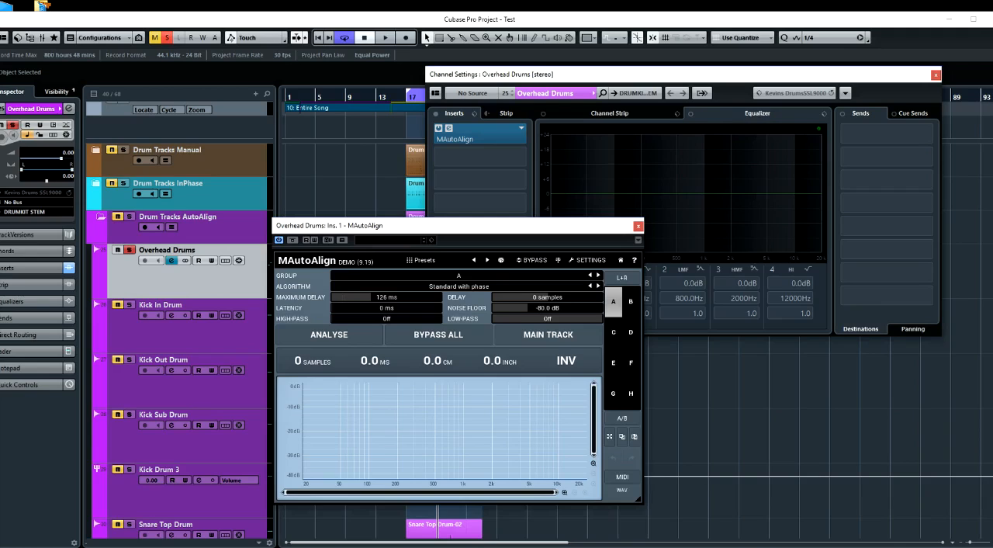
left_click_drag(339, 230, 350, 234)
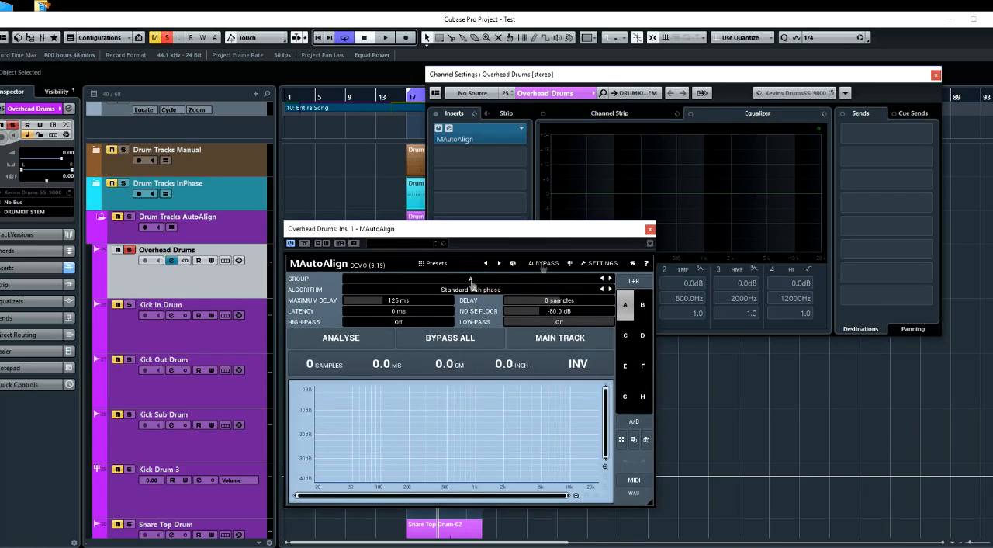
left_click(936, 78)
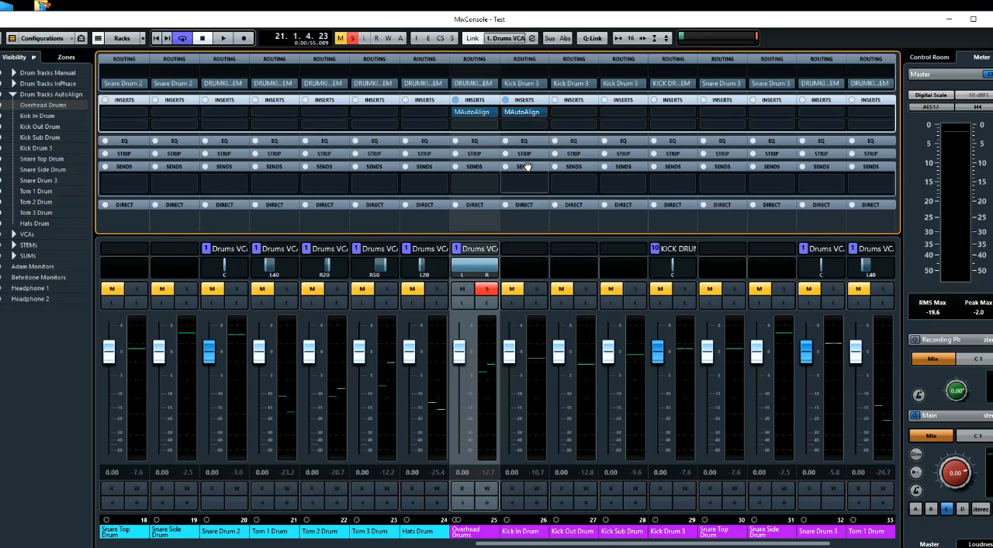
Return to the project window, solo Kick In Drum alongside Overhead Drums, and open its MAutoAlign insert from the channel settings
key("F3")
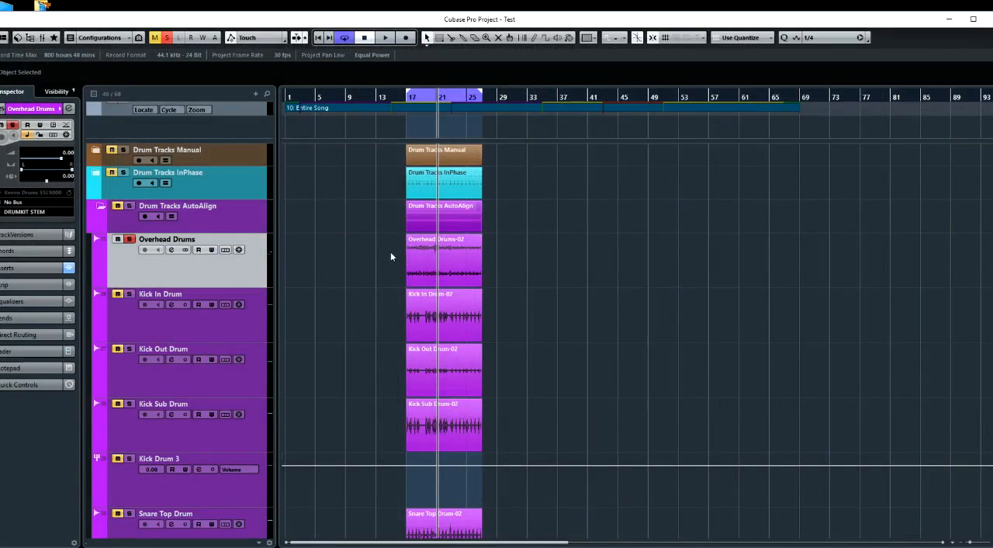
left_click(142, 312)
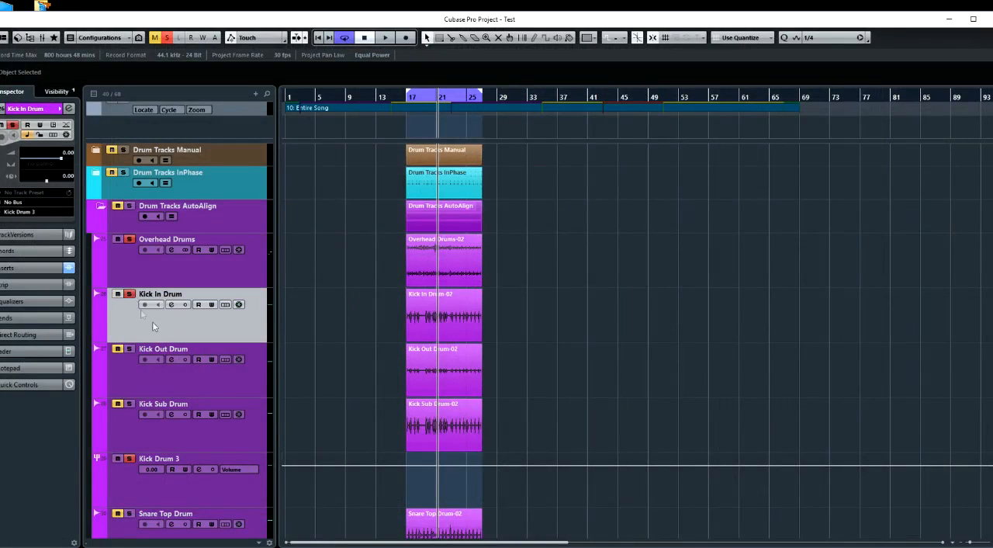
left_click(170, 305)
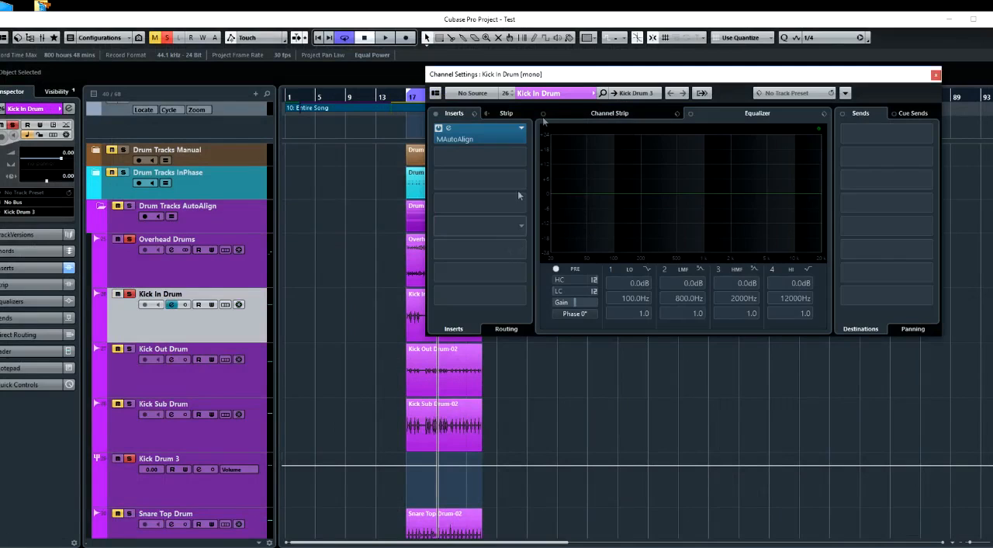
left_click(497, 134)
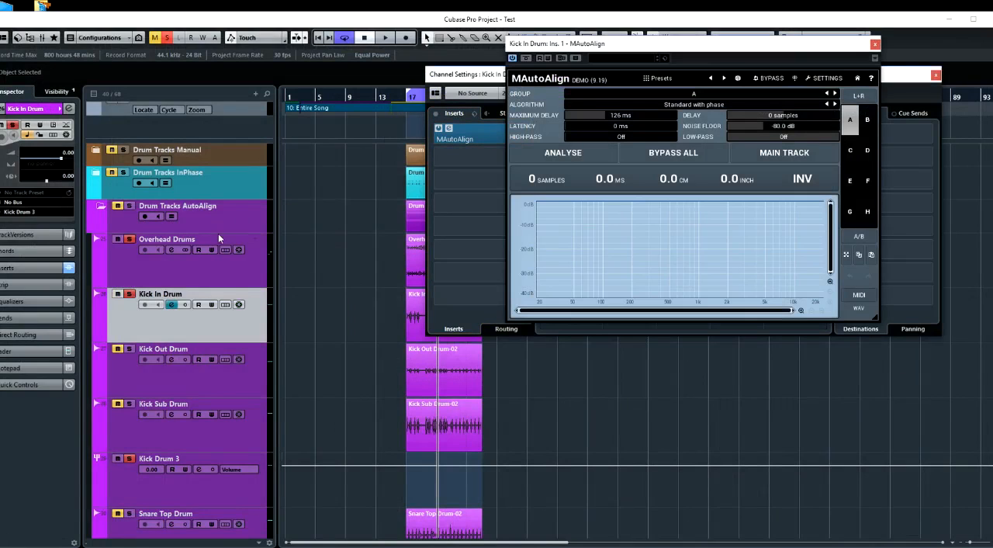
Open Overhead Drums' MAutoAlign as well and arrange the Kick In Drum and Overhead Drums plug-in windows side by side
left_click(171, 249)
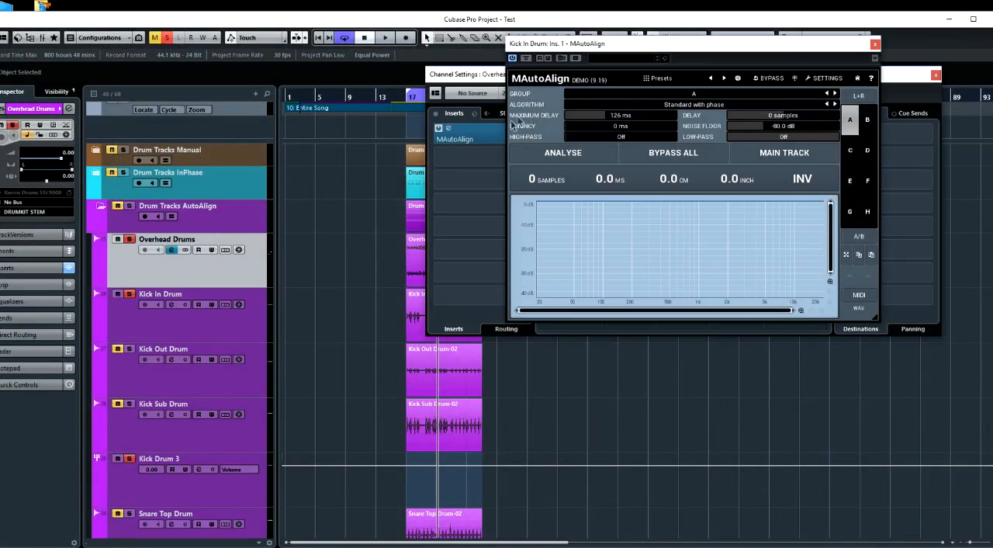
left_click(464, 136)
left_click(576, 45)
left_click_drag(576, 45, 182, 174)
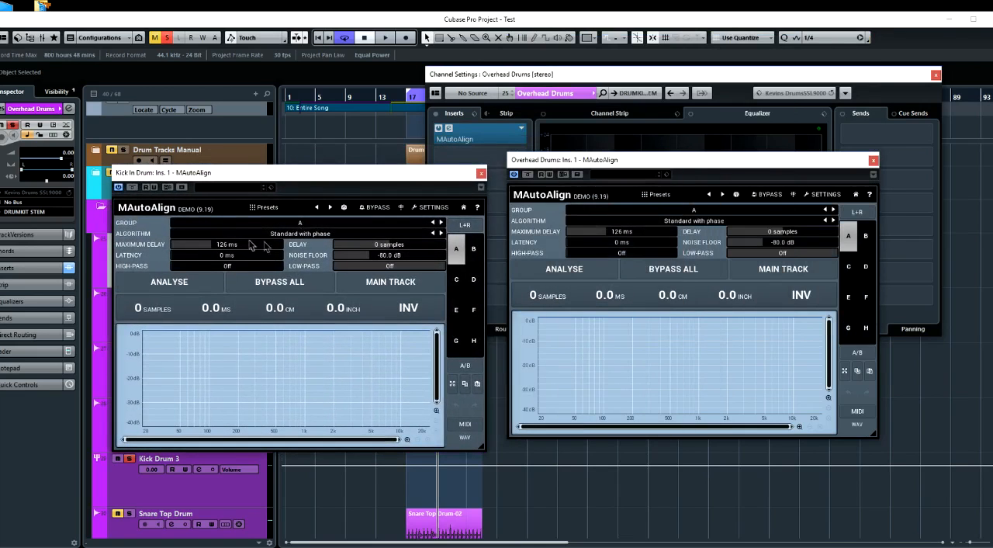
left_click_drag(228, 179, 248, 169)
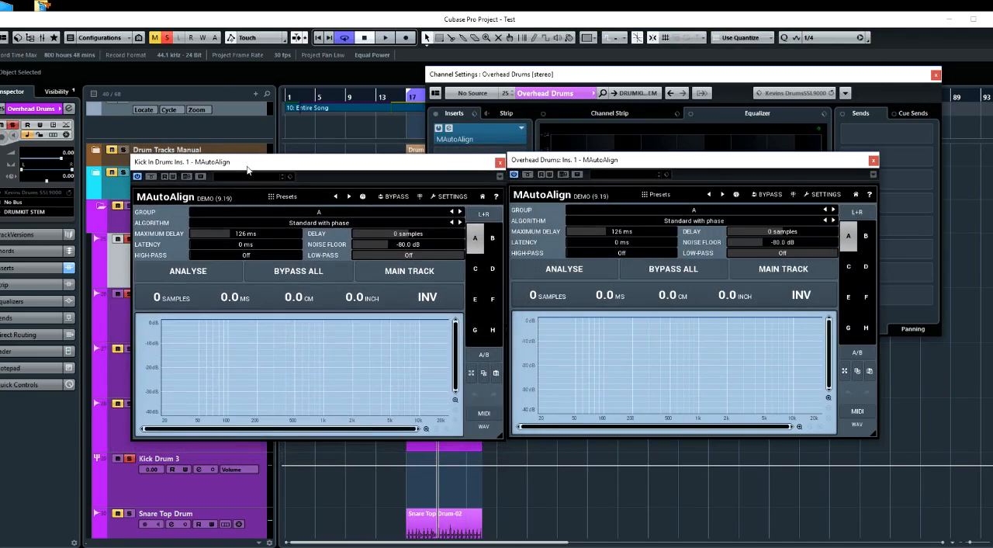
Make Overhead Drums the main track in MAutoAlign and analyse group A during playback, keeping both plug-in windows aligned
left_click(762, 276)
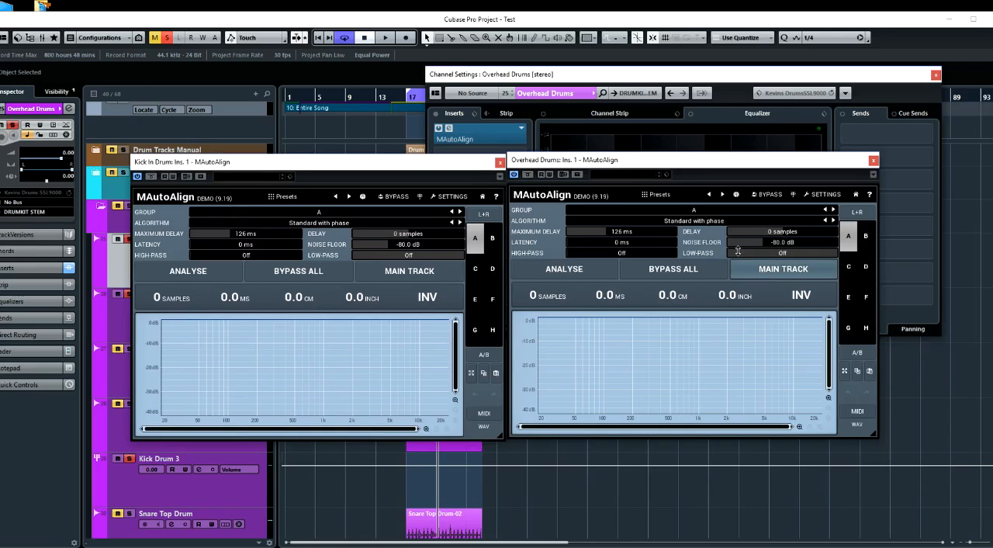
left_click(576, 273)
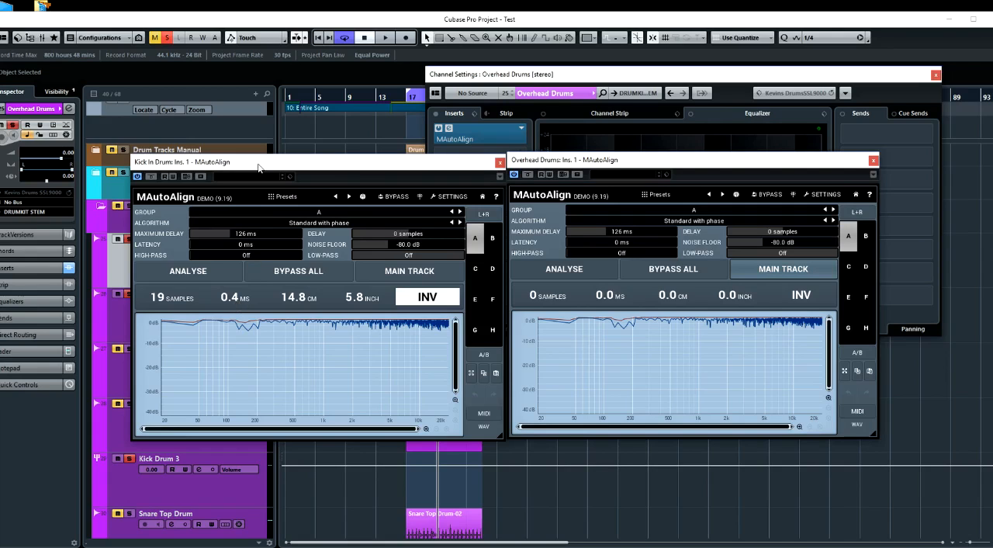
left_click_drag(259, 166, 259, 164)
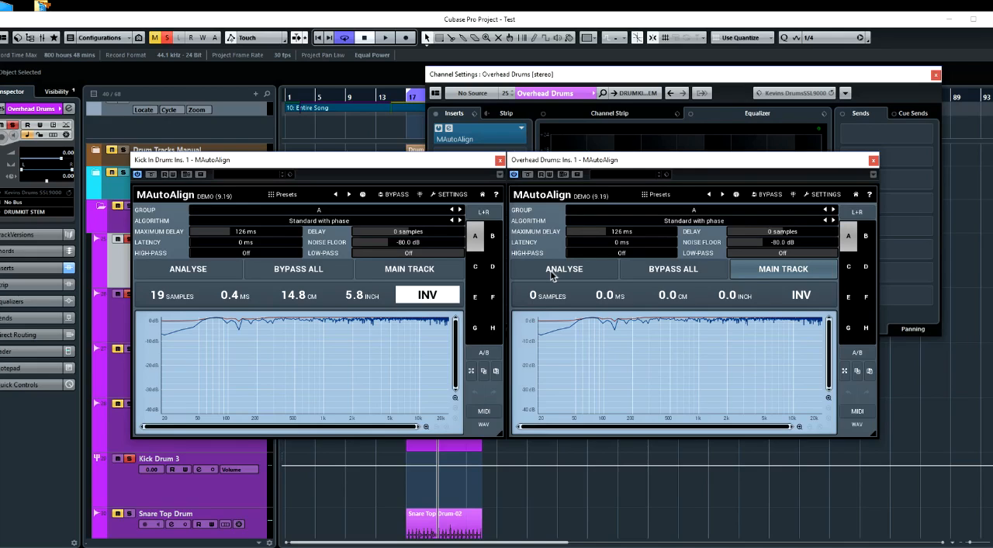
Repeat the MAutoAlign analysis of Kick In Drum against Overhead Drums five times during playback, and stop playback
key("space")
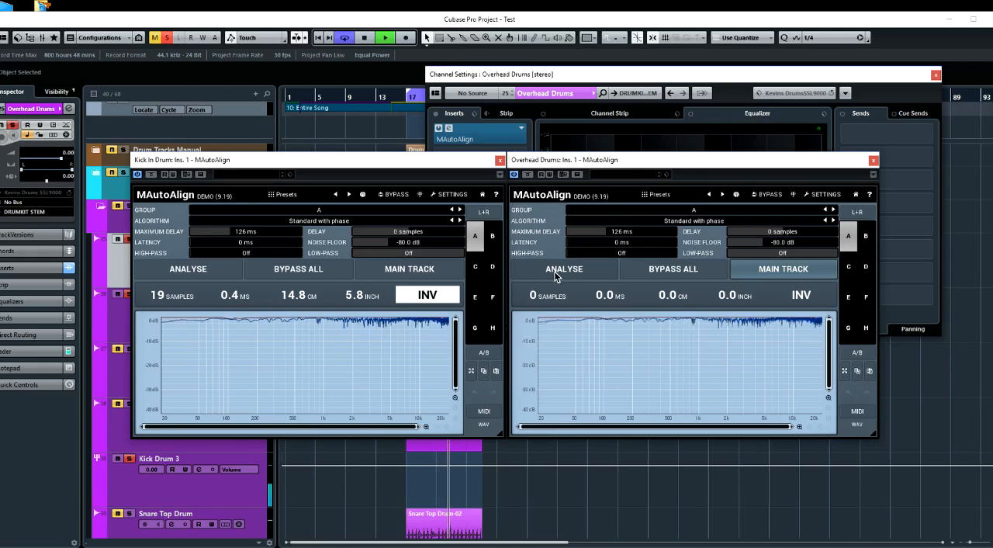
left_click(555, 271)
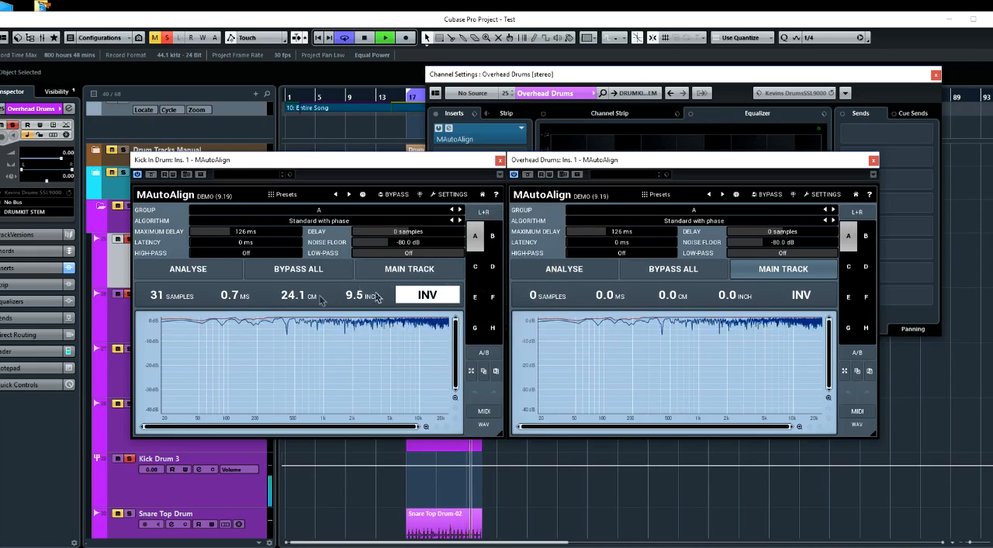
left_click(564, 272)
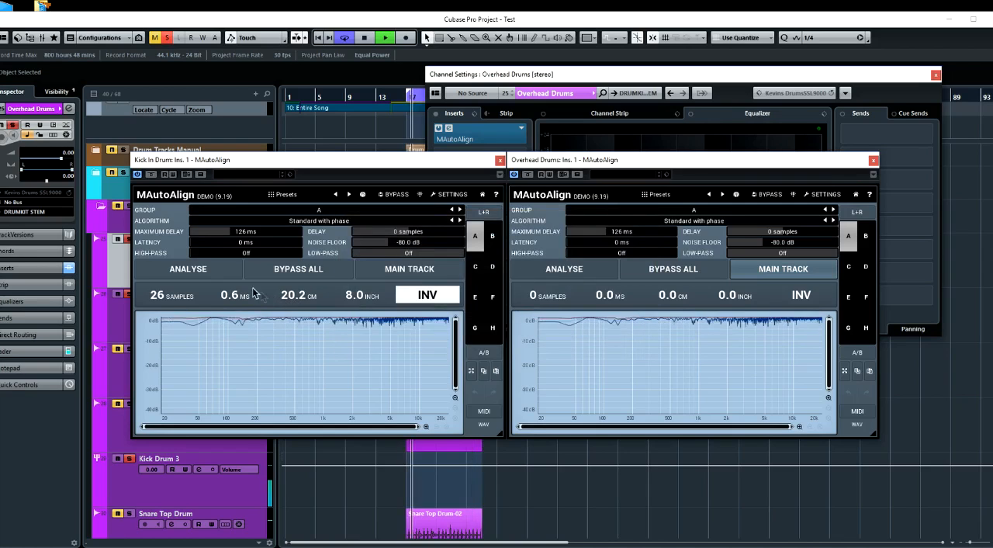
left_click(559, 272)
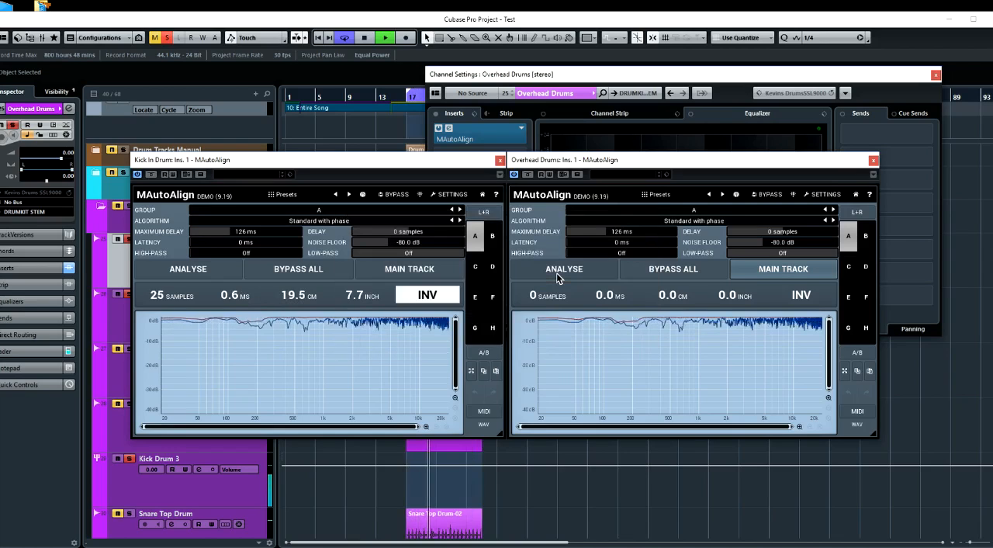
left_click(556, 272)
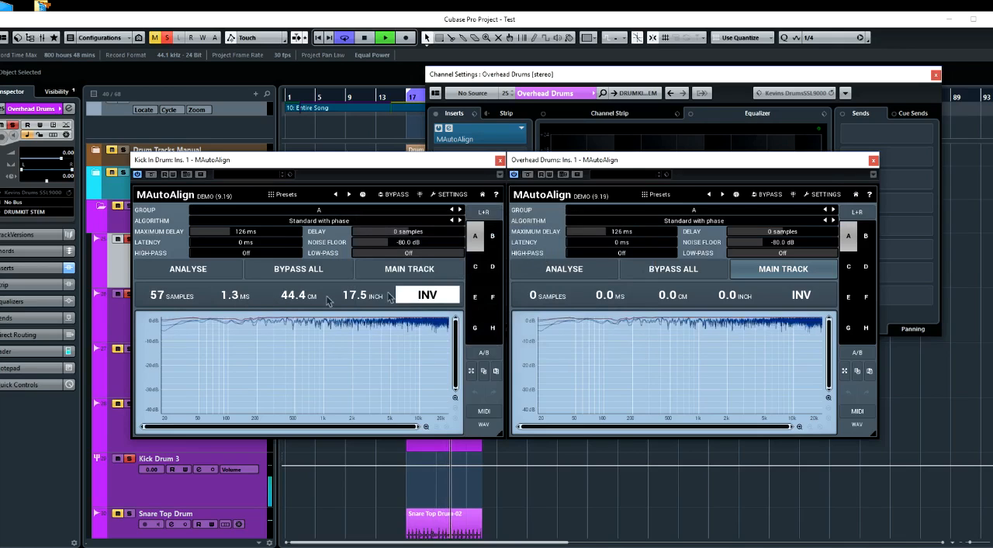
left_click(568, 273)
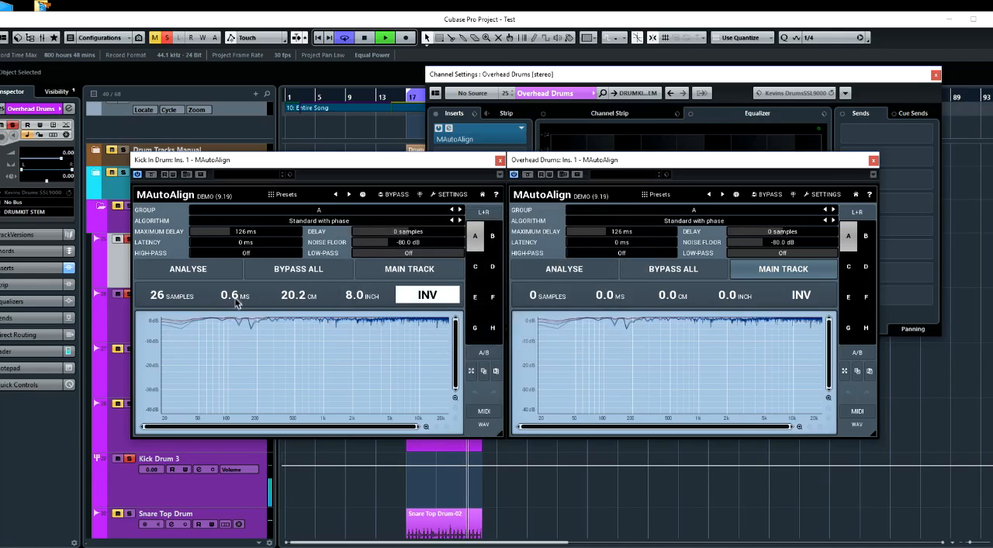
key("space")
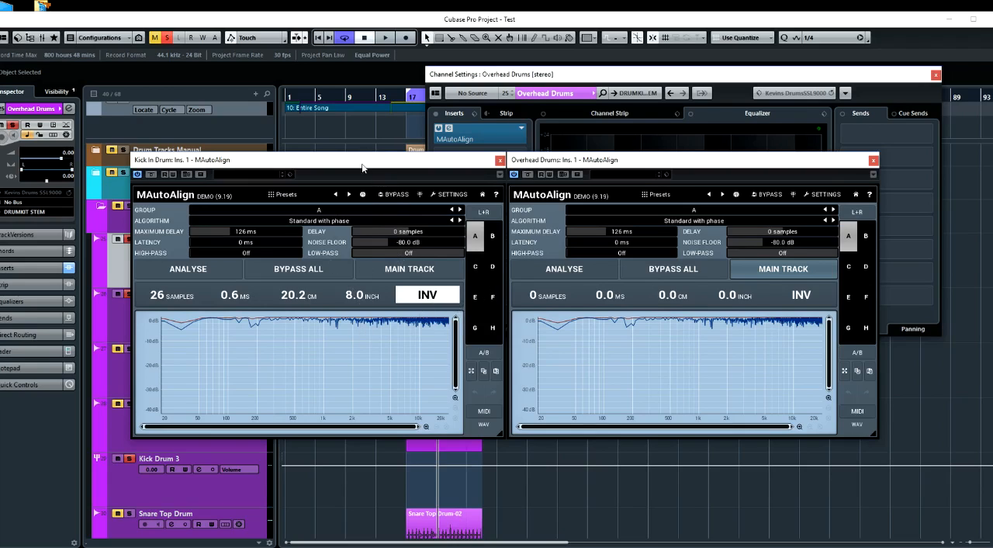
Compare the aligned and unaligned kick and overheads during playback by toggling MAutoAlign's bypass for all instances, leaving the bypass off
key("space")
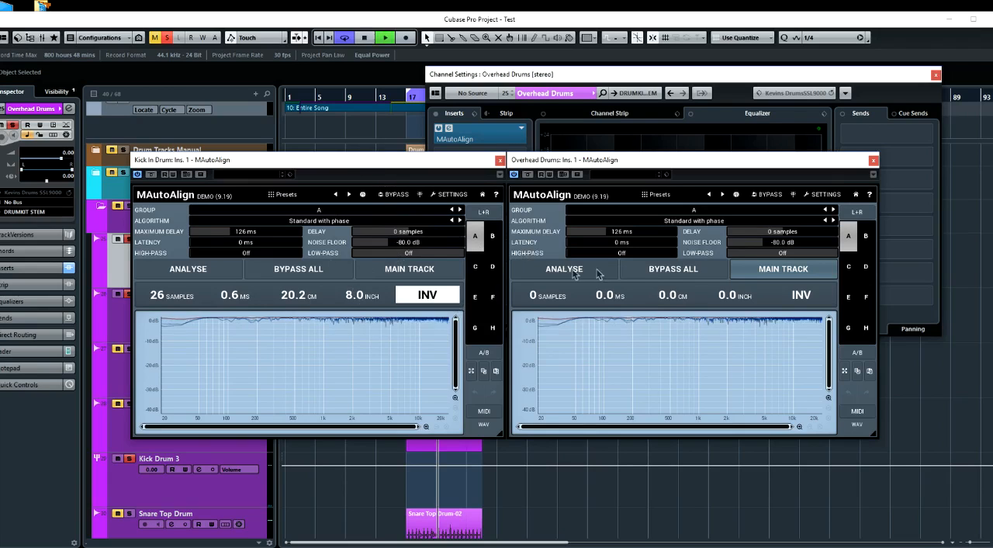
left_click(666, 276)
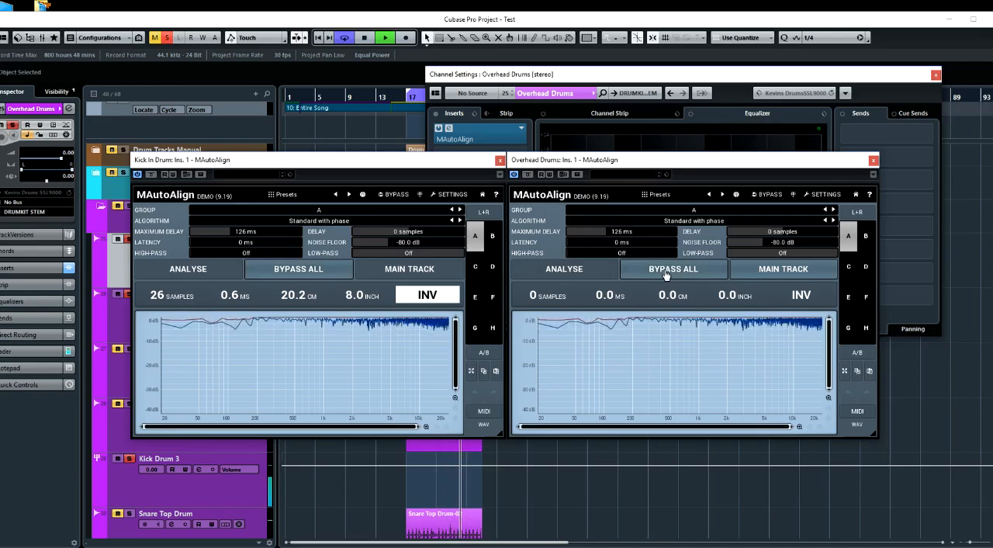
left_click(666, 275)
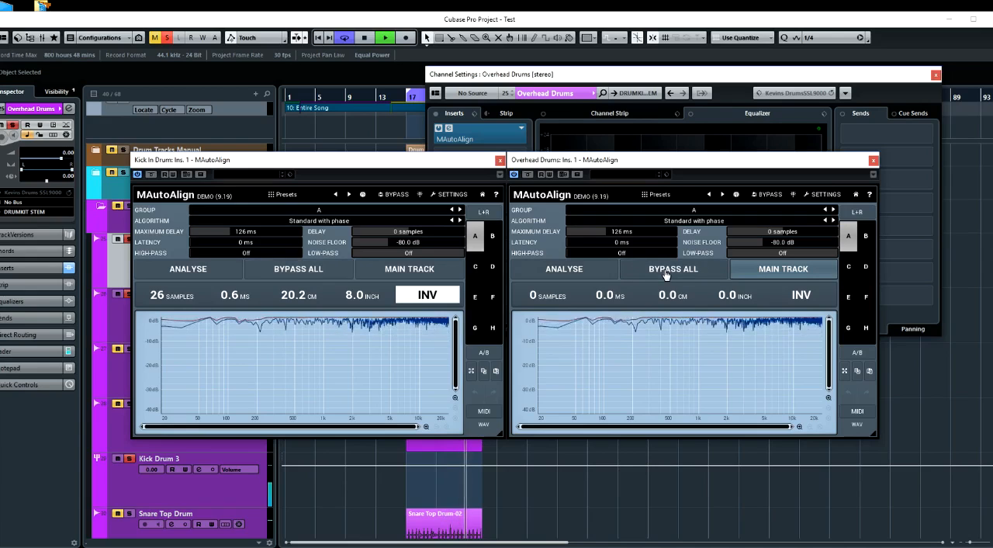
left_click(666, 276)
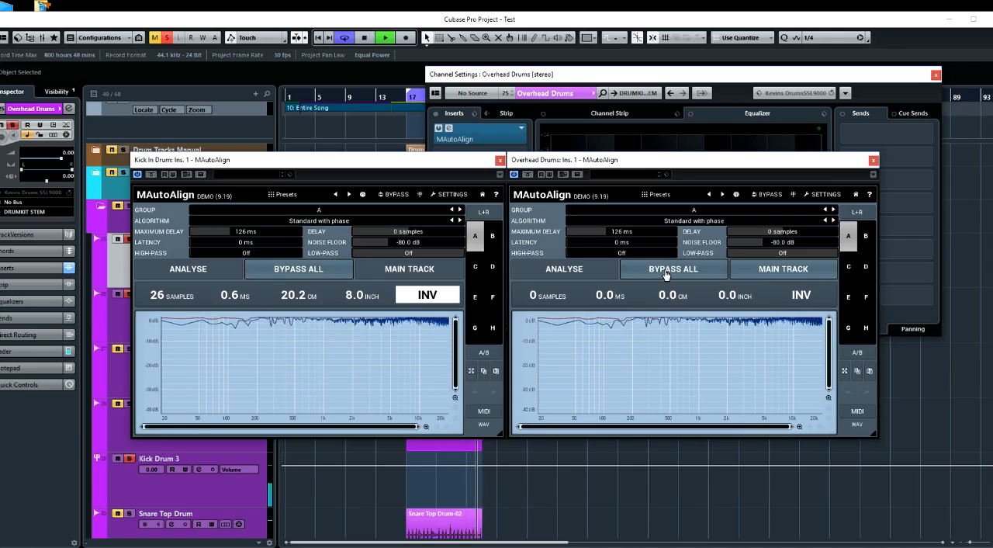
left_click(666, 275)
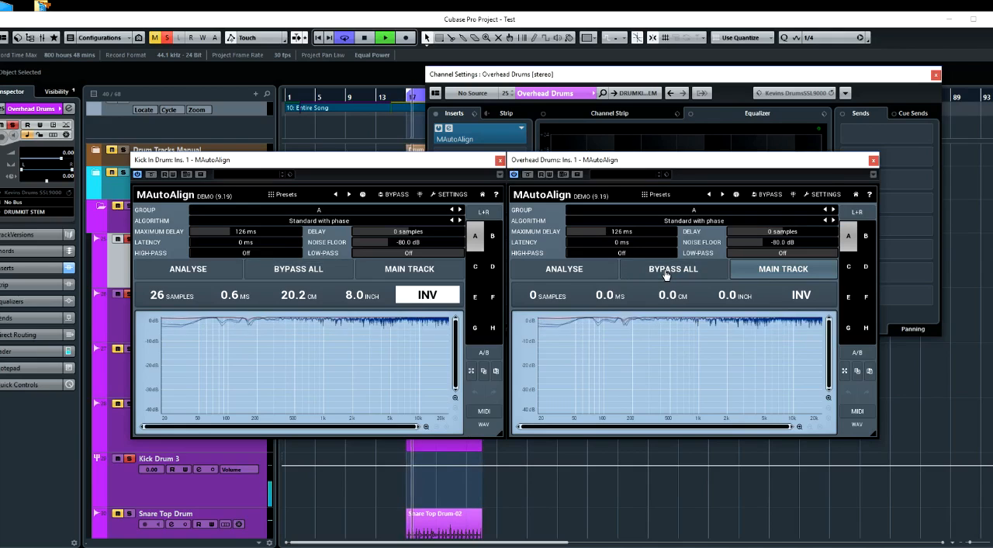
Stop playback, close the Overhead Drums channel settings and open the MixConsole
key("space")
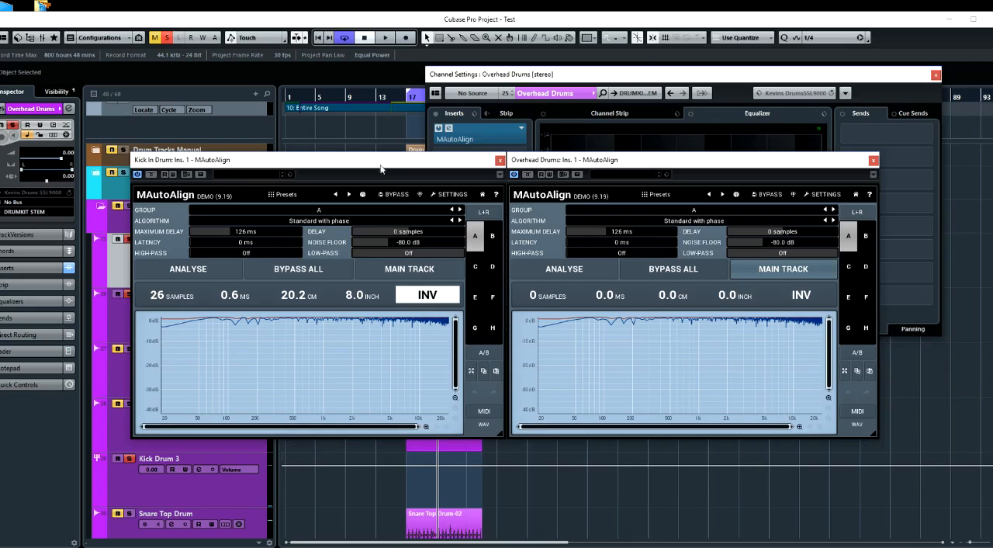
left_click_drag(378, 165, 757, 227)
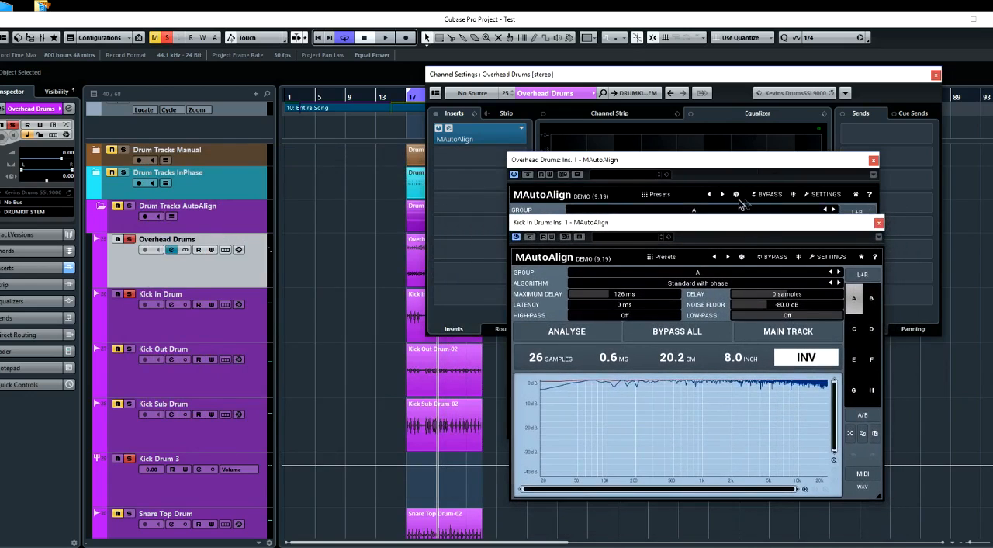
left_click(936, 75)
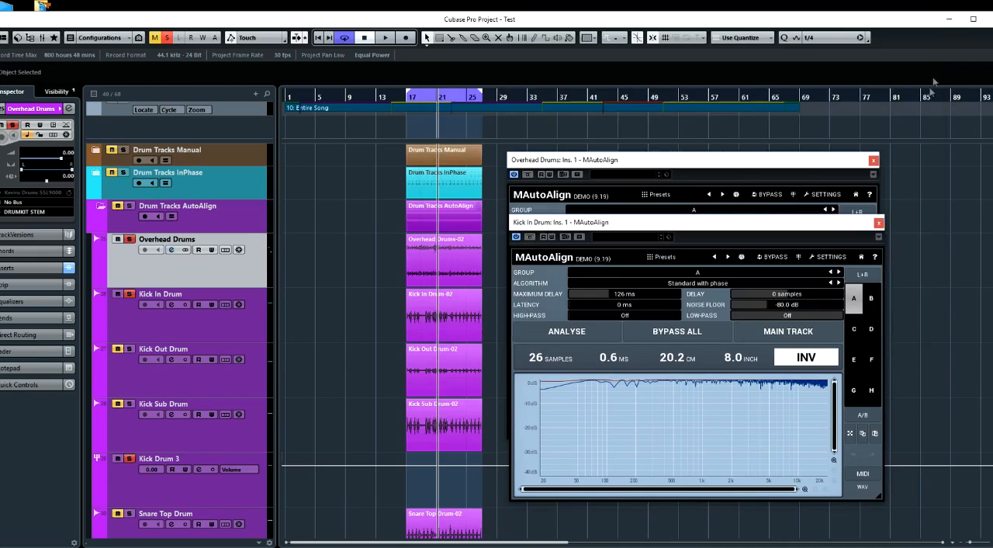
left_click_drag(724, 165, 759, 131)
key("F3")
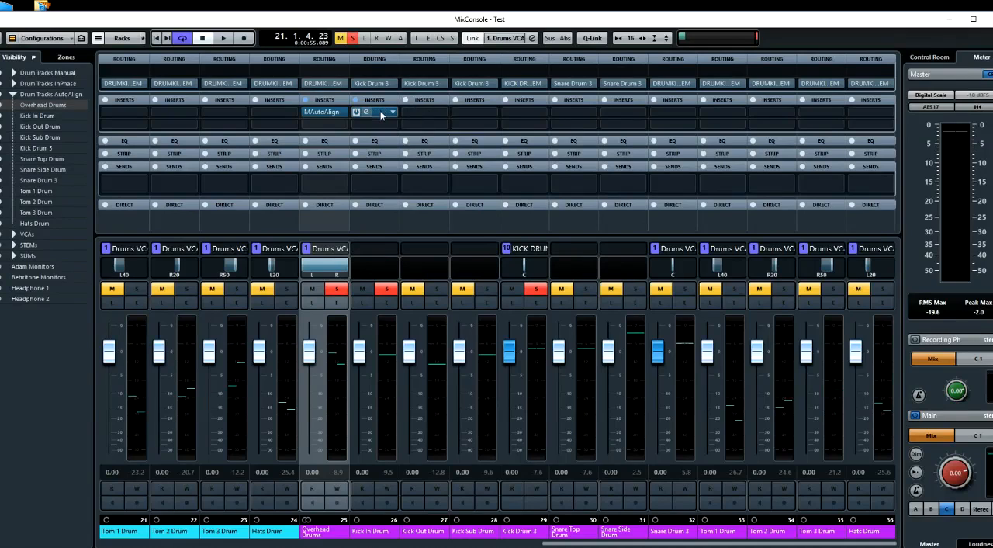
Copy the MAutoAlign insert to the purple Kick Out, Kick Sub, Snare Top, Snare Side, Snare Drum 3, Tom 1, Tom 2, Tom 3 and Hats channels
left_click(430, 112)
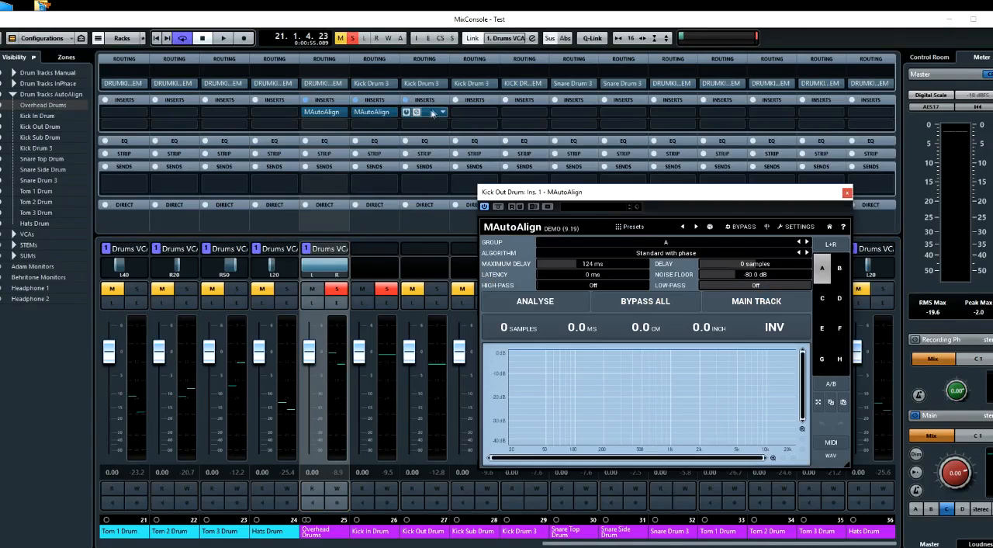
left_click_drag(538, 198, 552, 298)
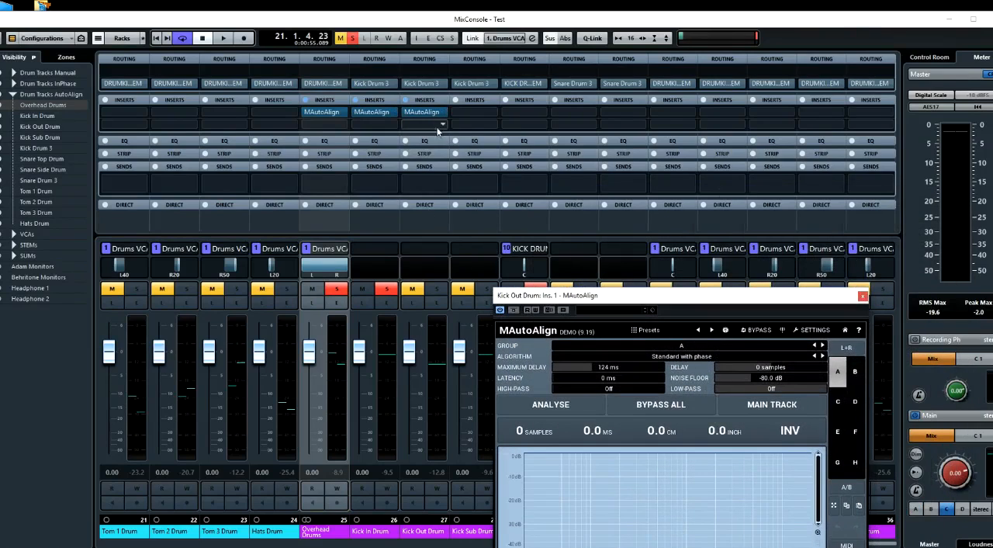
left_click_drag(433, 113, 473, 115)
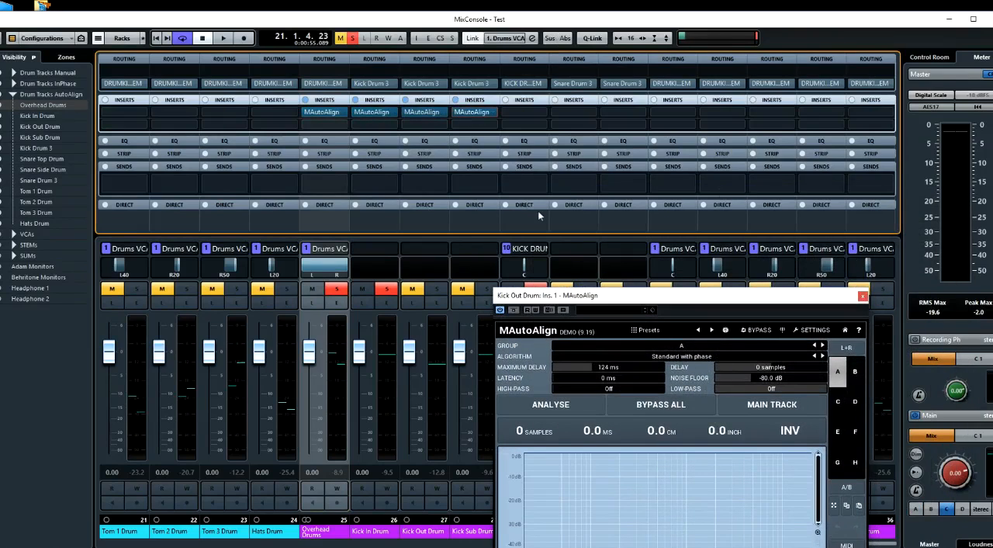
left_click(863, 296)
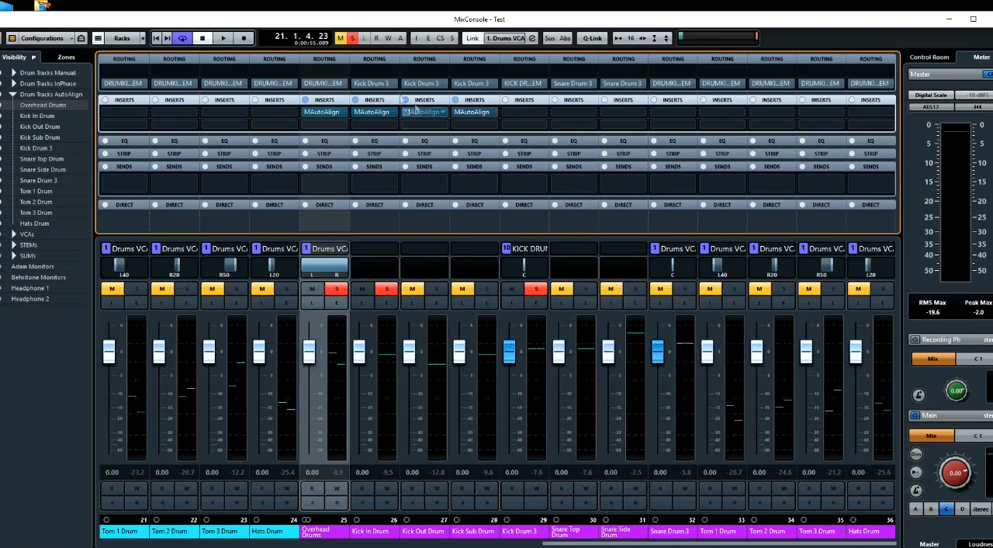
key("alt")
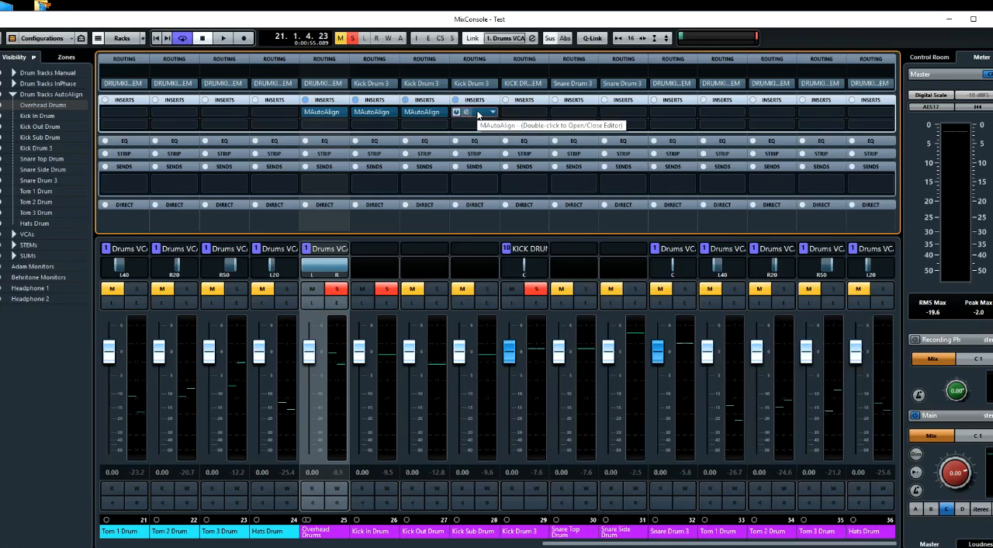
left_click_drag(480, 115, 580, 114)
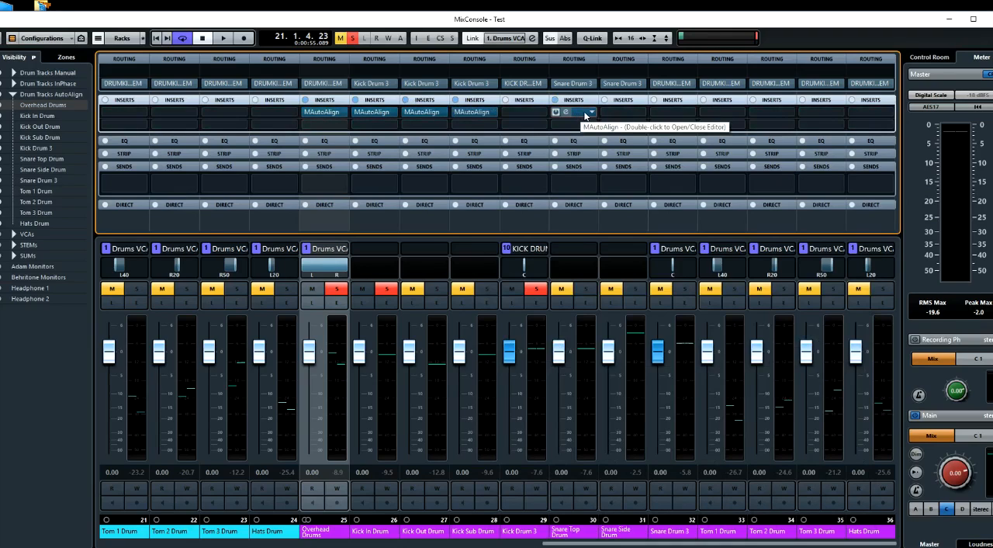
left_click_drag(587, 115, 865, 111)
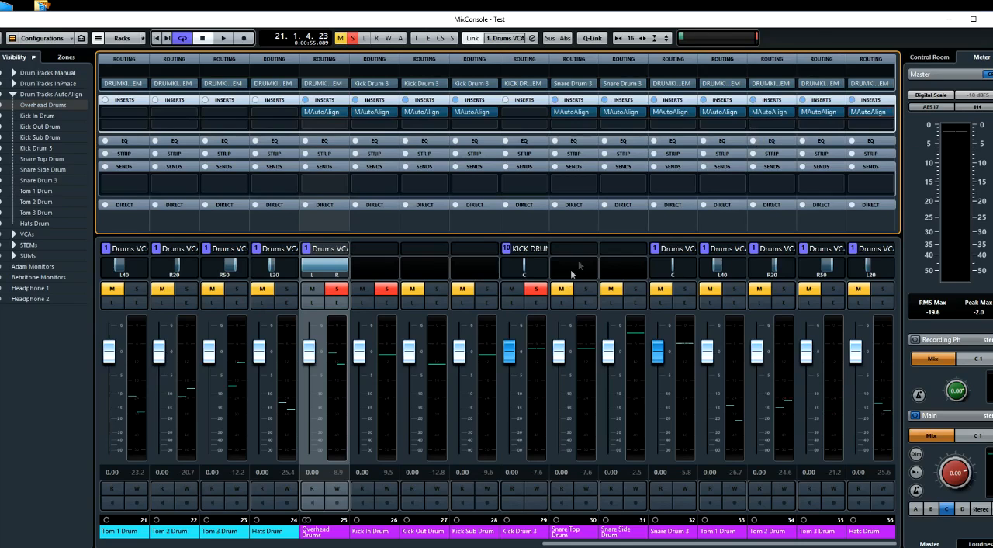
Solo the purple Snare Top, Snare Side, Snare Drum 3, Tom 1, Tom 2, Tom 3 and Hats channels as well
left_click(586, 289)
left_click(636, 289)
left_click(685, 289)
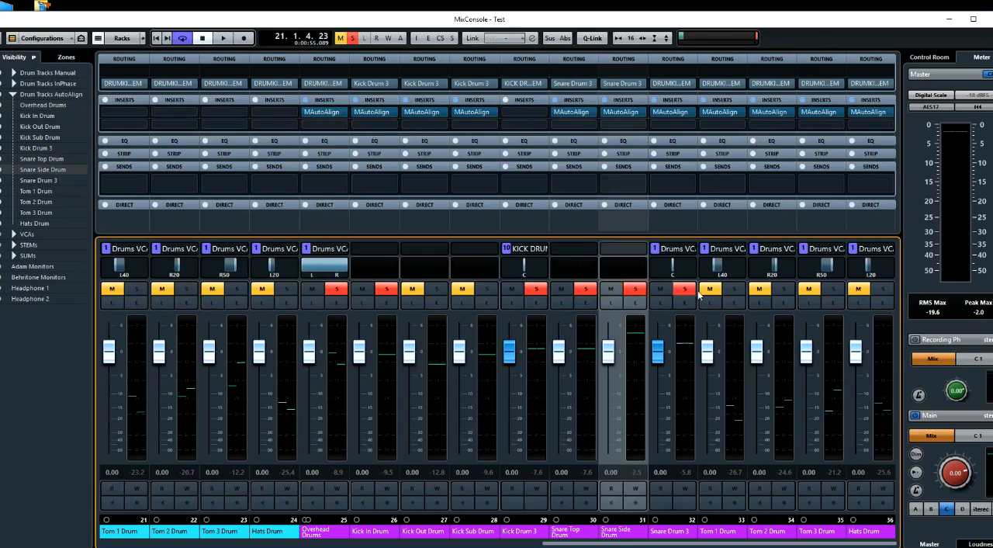
left_click(735, 289)
left_click(784, 289)
left_click(834, 289)
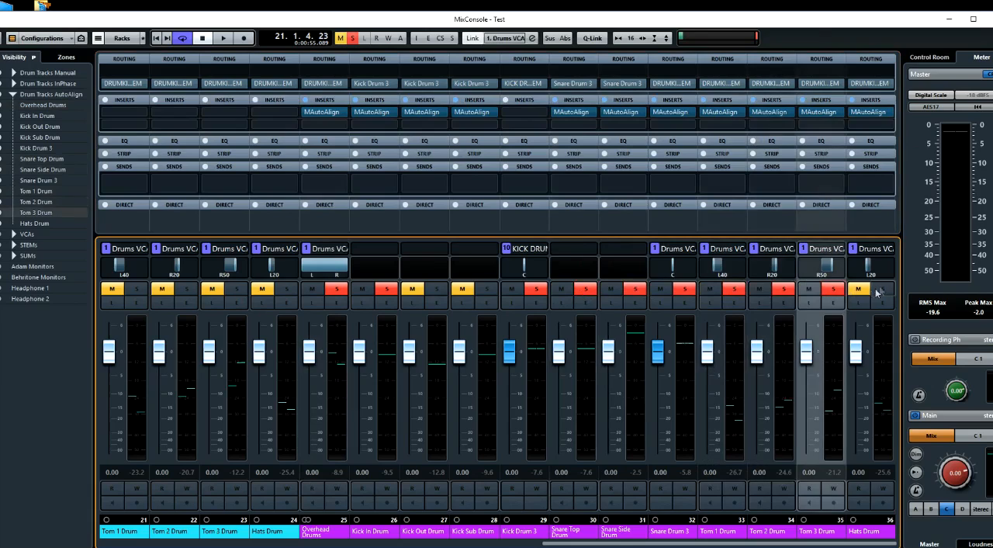
left_click(883, 289)
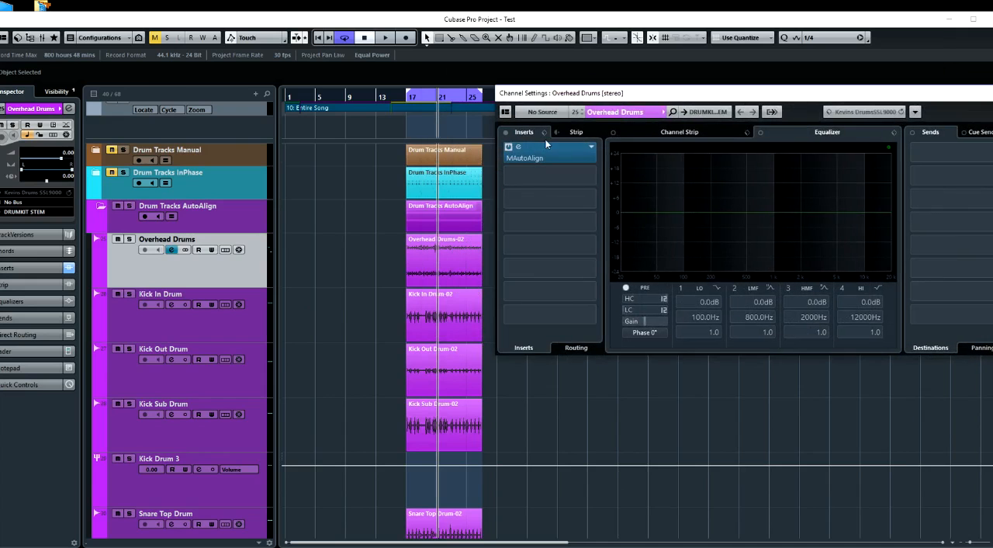
From Overhead Drums' MAutoAlign, analyse all group A tracks three times during playback, and stop playback
left_click(538, 158)
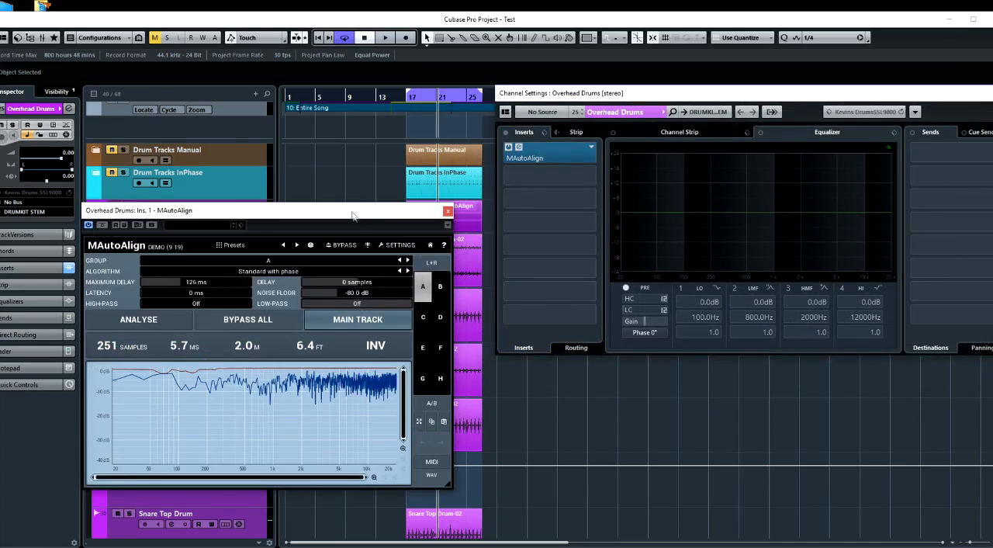
left_click_drag(350, 212, 291, 212)
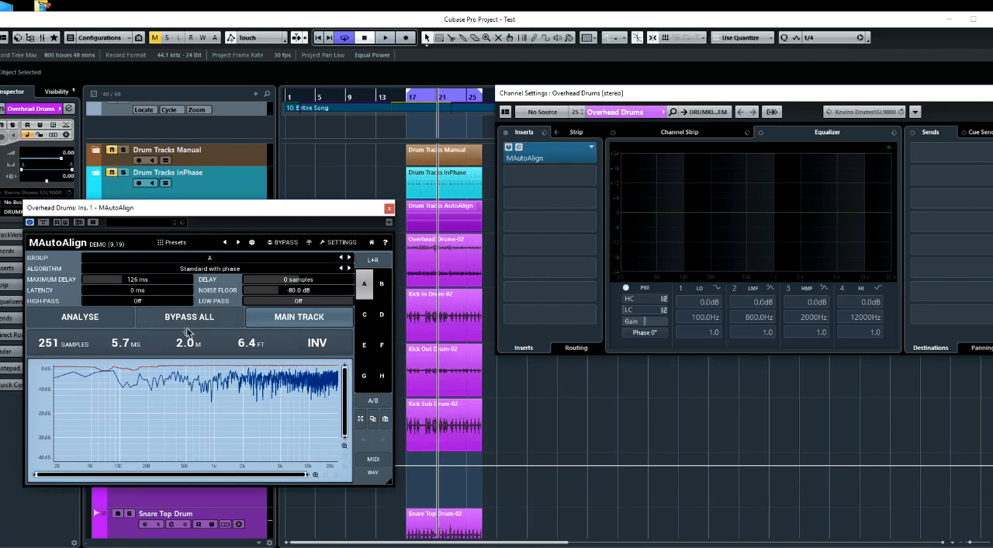
left_click(101, 318)
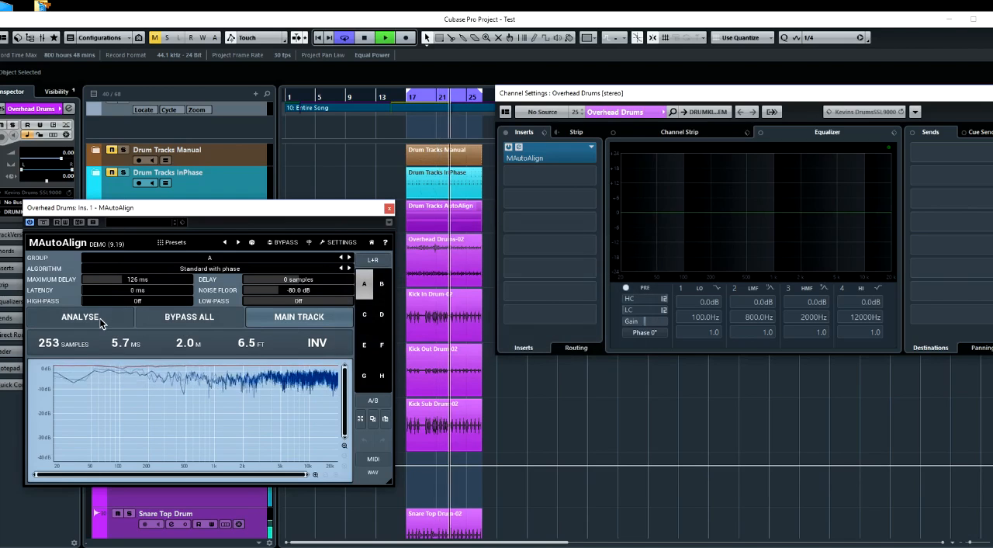
left_click(99, 317)
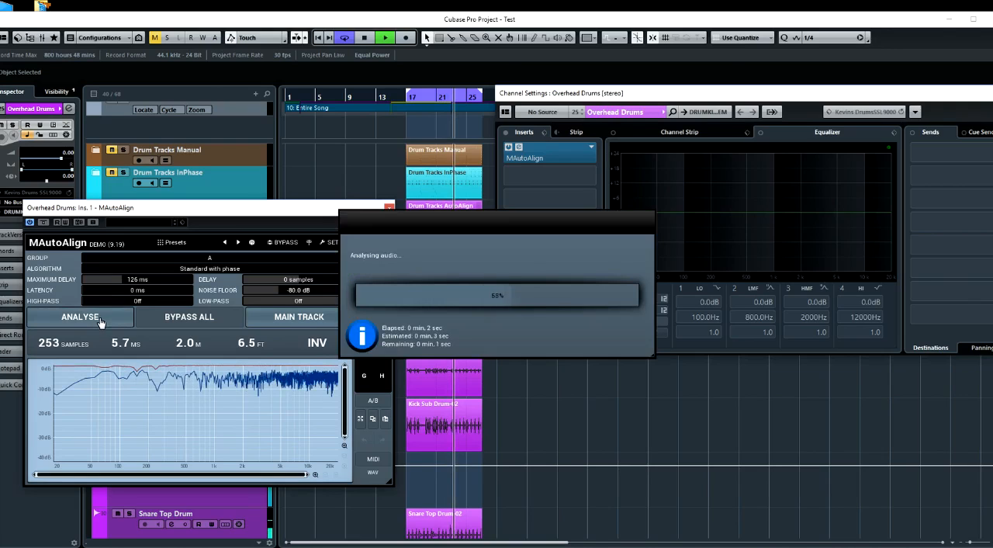
left_click(99, 318)
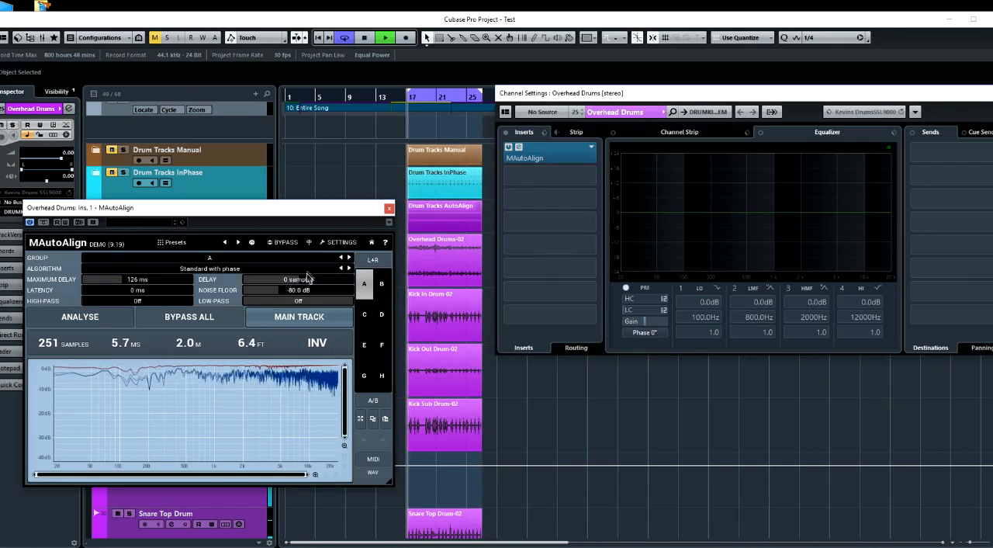
key("space")
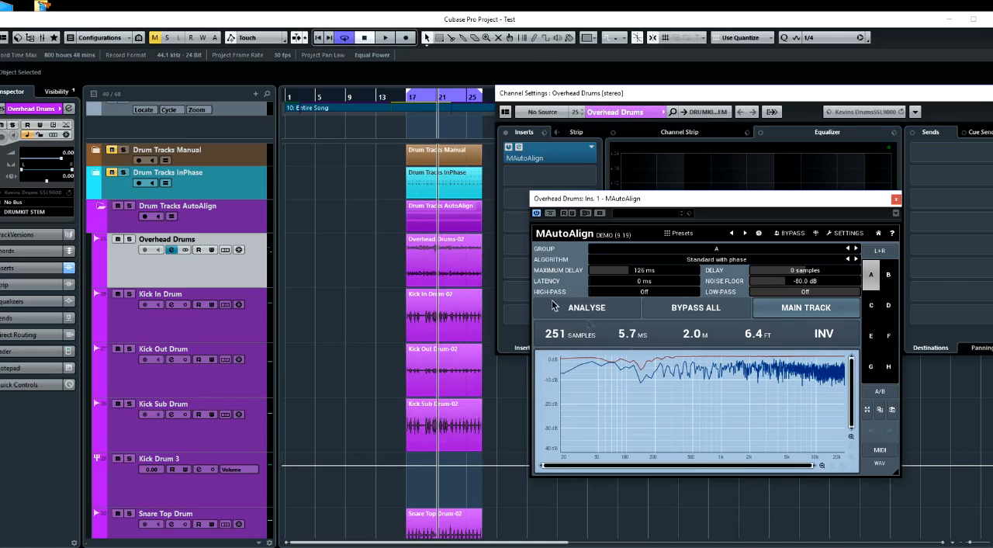
Compare the whole aligned and unaligned drum kit during playback by toggling MAutoAlign's bypass for all instances, leaving the bypass off
scroll(468, 311, "down", 7)
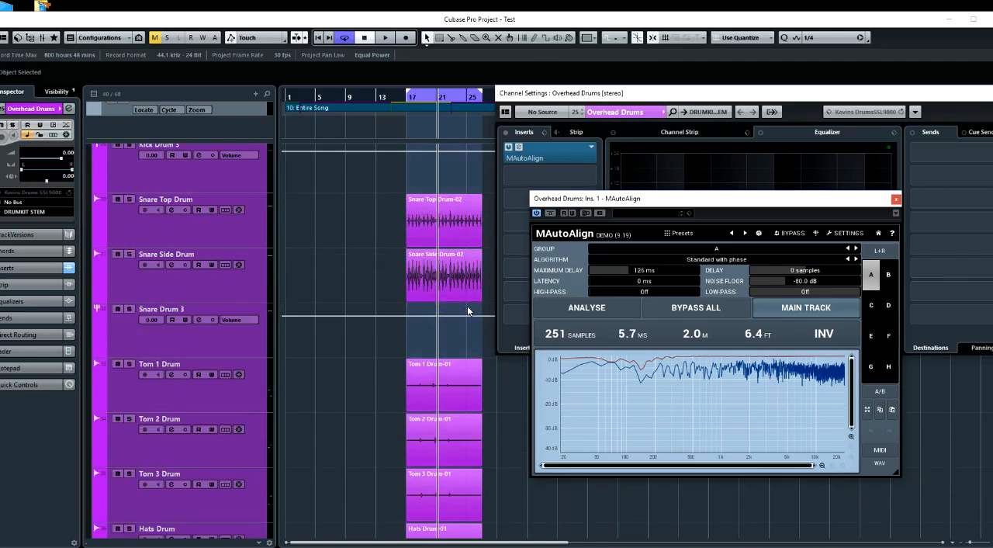
scroll(468, 311, "up", 3)
scroll(468, 311, "up", 4)
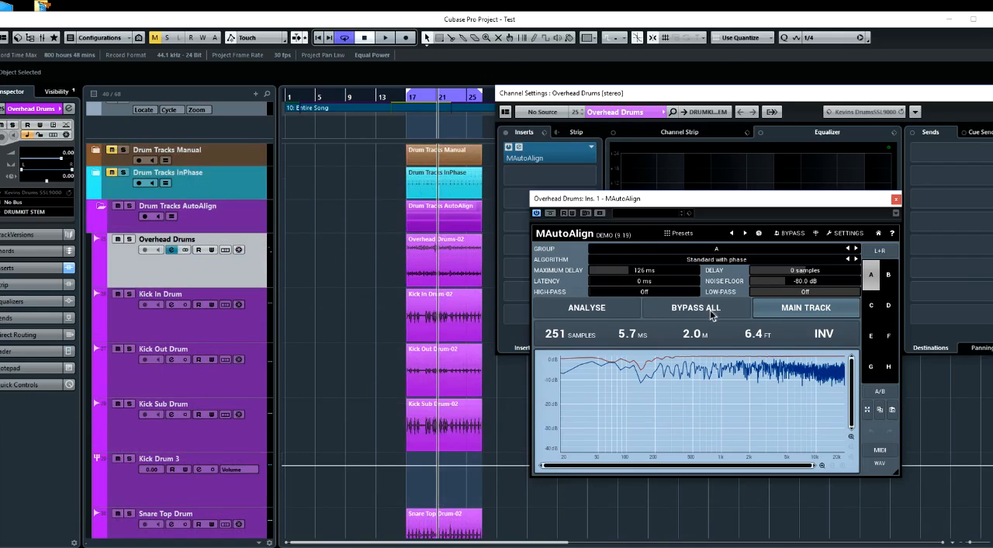
key("space")
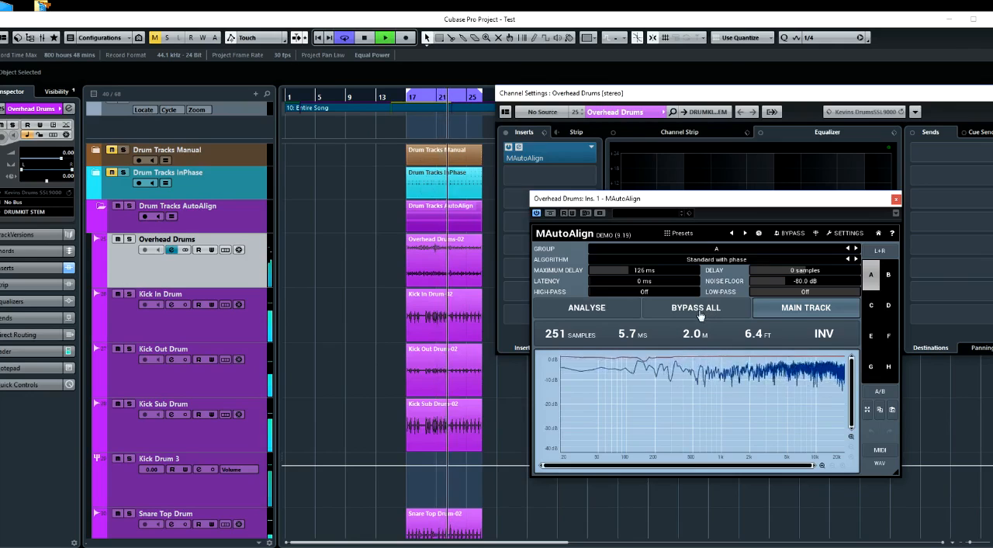
left_click(700, 315)
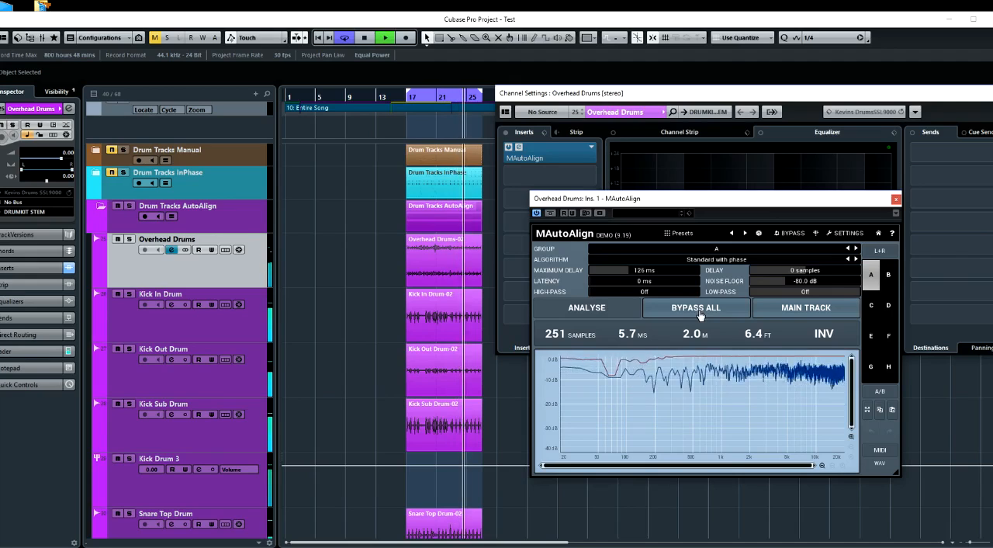
left_click(700, 315)
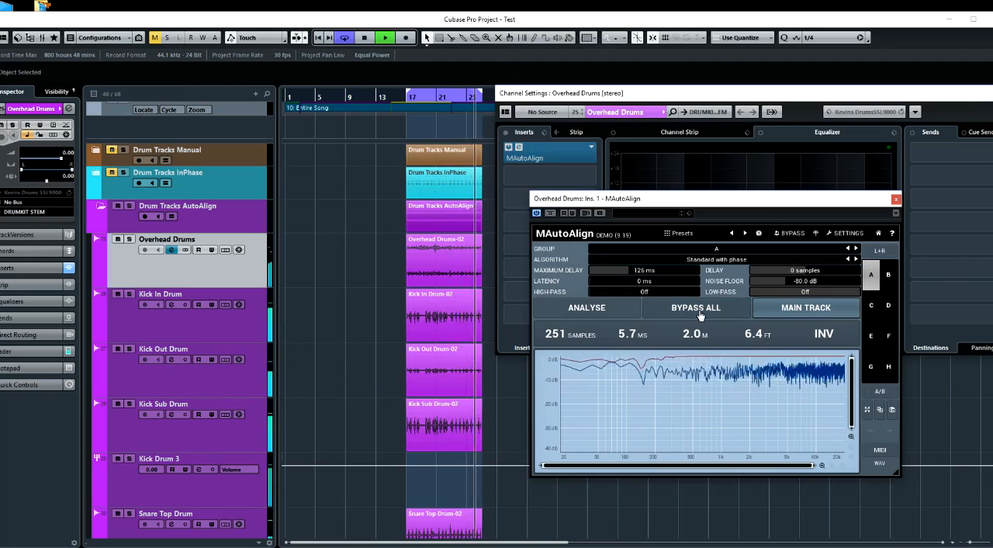
left_click(700, 315)
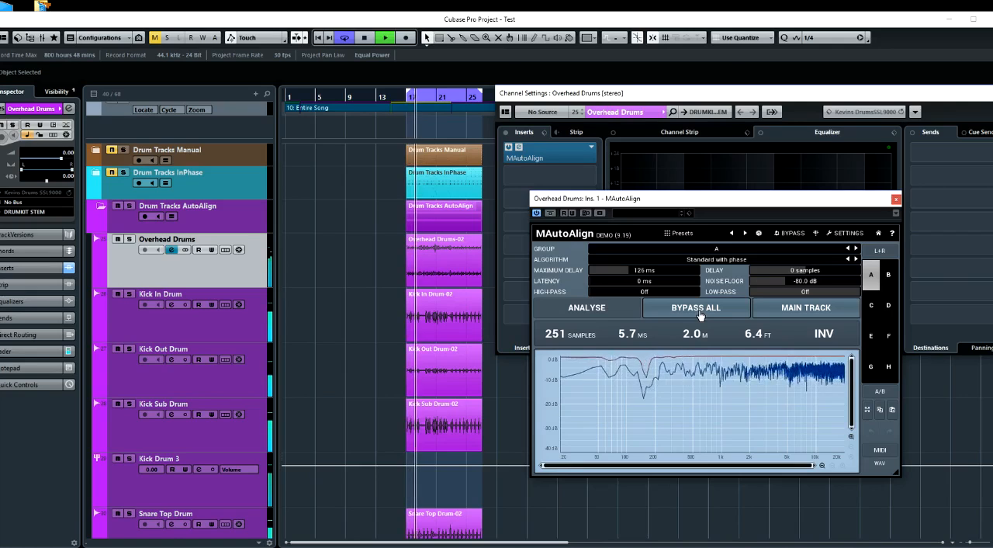
left_click(700, 314)
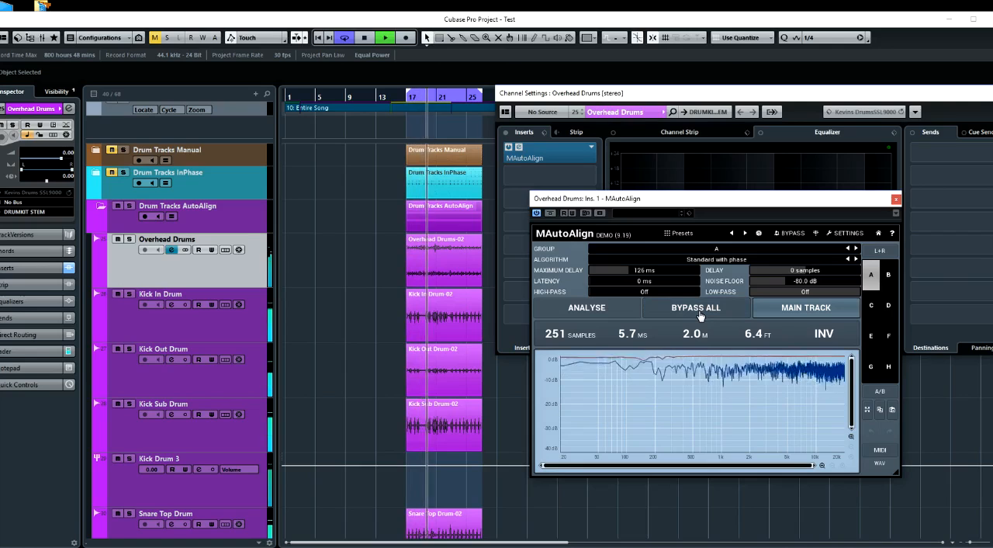
left_click(700, 314)
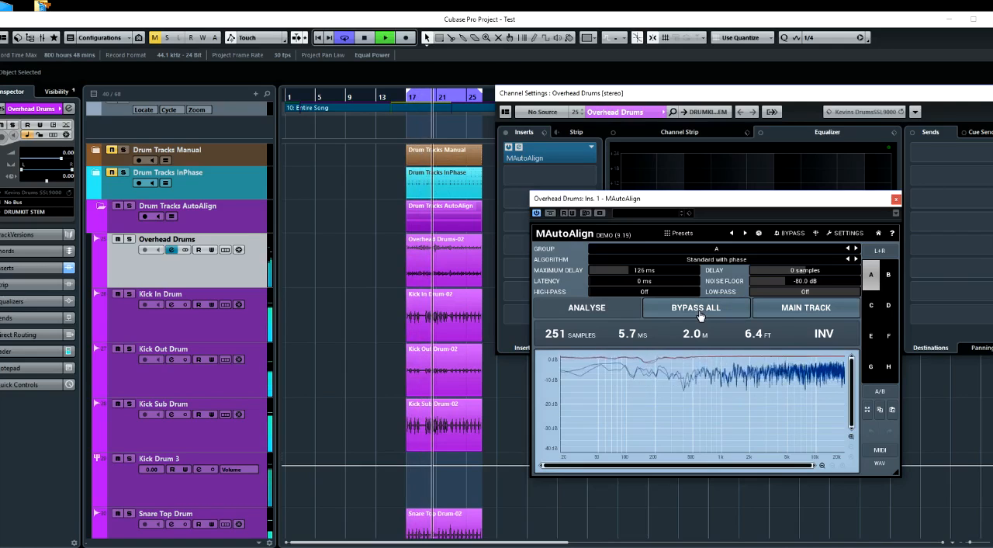
left_click(700, 314)
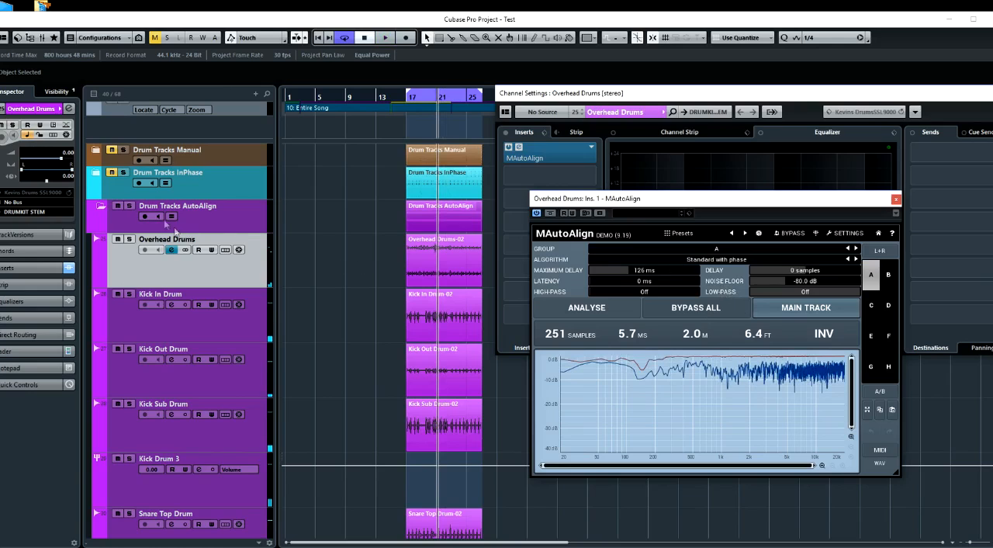
Collapse the Drum Tracks AutoAlign folder and close the Overhead Drums plug-in and channel settings windows
left_click(98, 206)
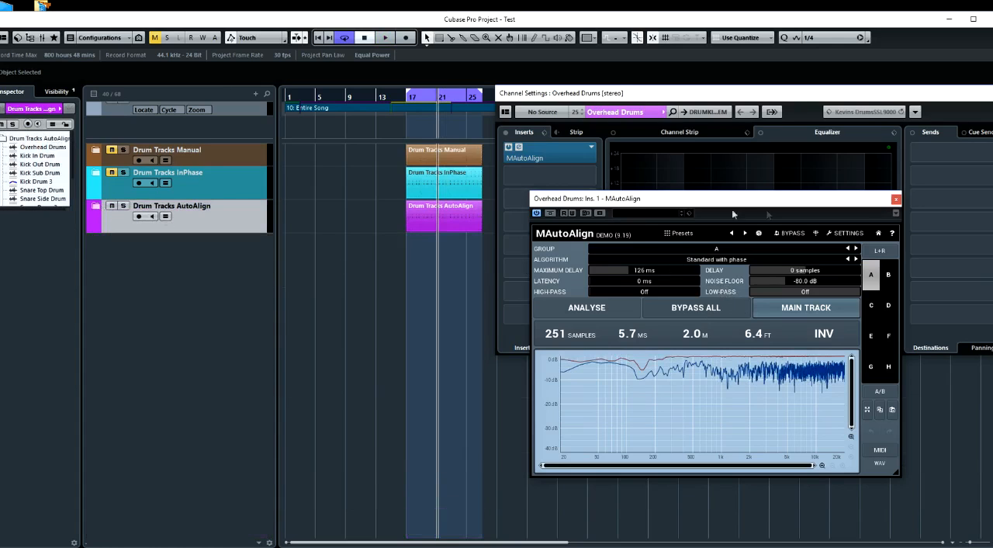
left_click(897, 198)
left_click_drag(756, 95, 638, 109)
left_click(887, 103)
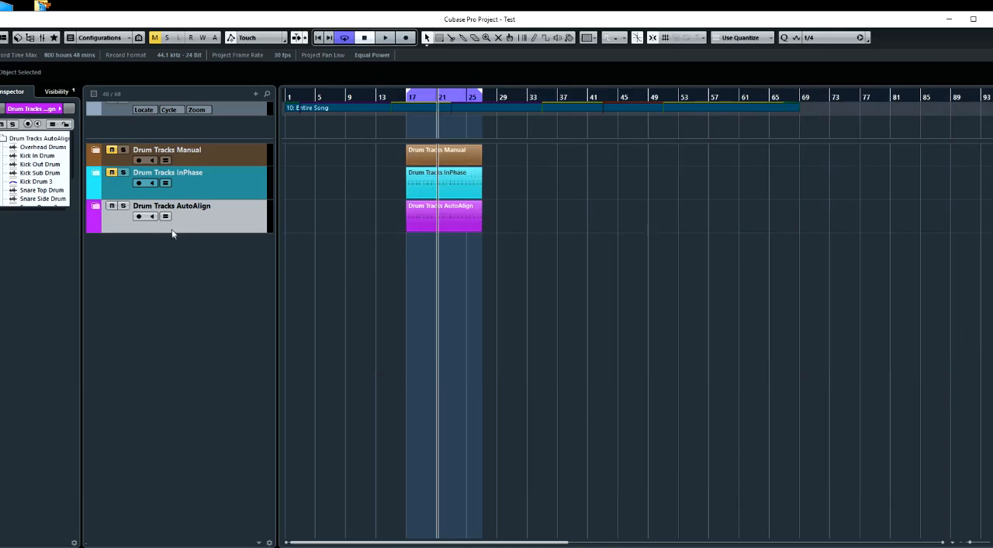
Enlarge the track height of the Manual, InPhase and AutoAlign drum folders in the project window
key("shift+g")
key("shift+g")
key("shift+h")
key("shift+h")
key("shift+h")
key("shift+h")
key("shift+h")
key("shift+h")
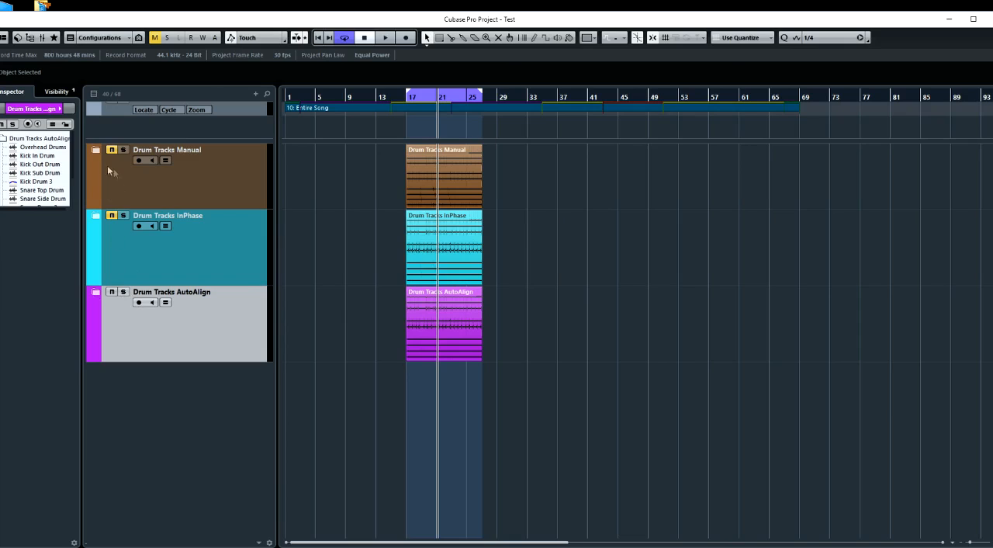
Play the looped section and compare the AutoAlign, InPhase and Manual drum folders by unmuting one folder at a time
key("space")
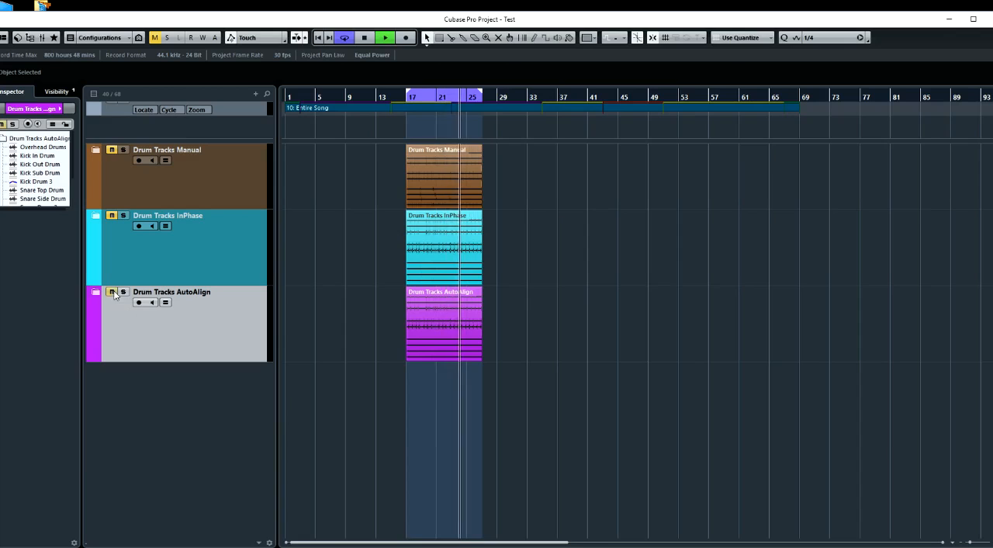
left_click(113, 217)
left_click(113, 151)
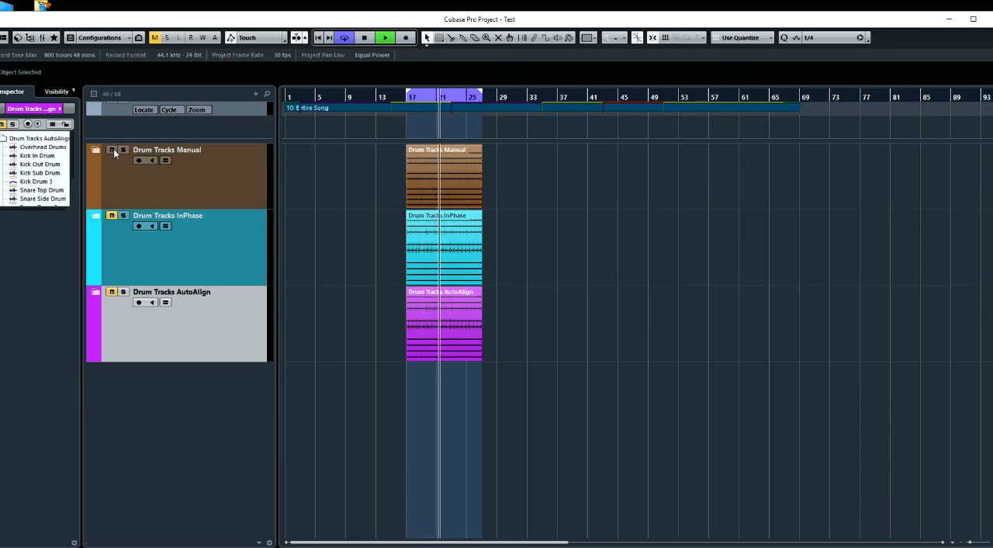
left_click(114, 152)
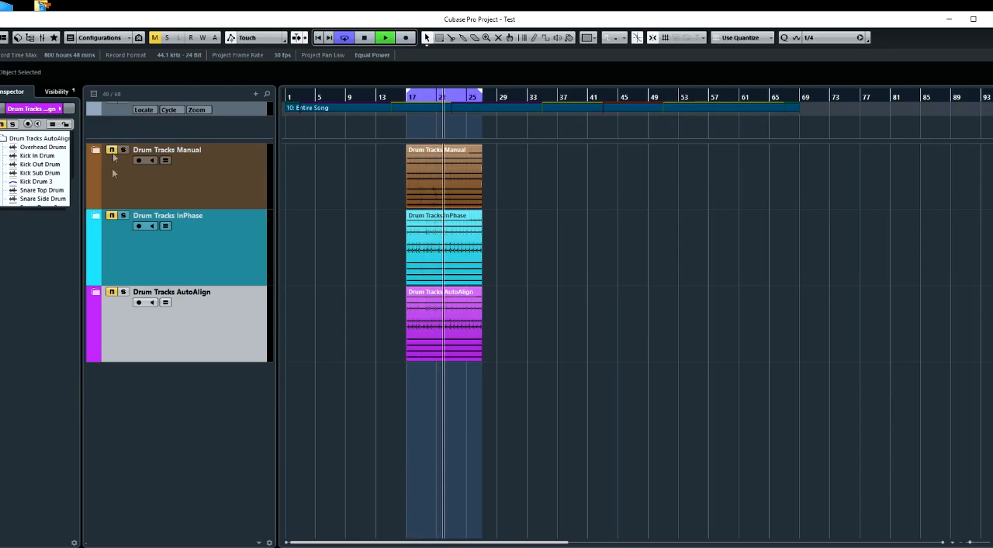
left_click(111, 216)
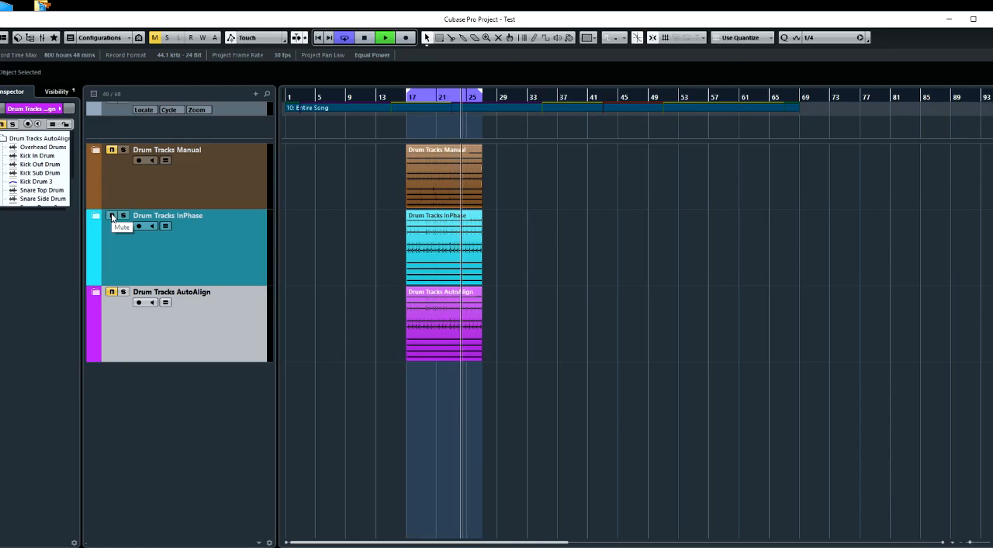
left_click(112, 292)
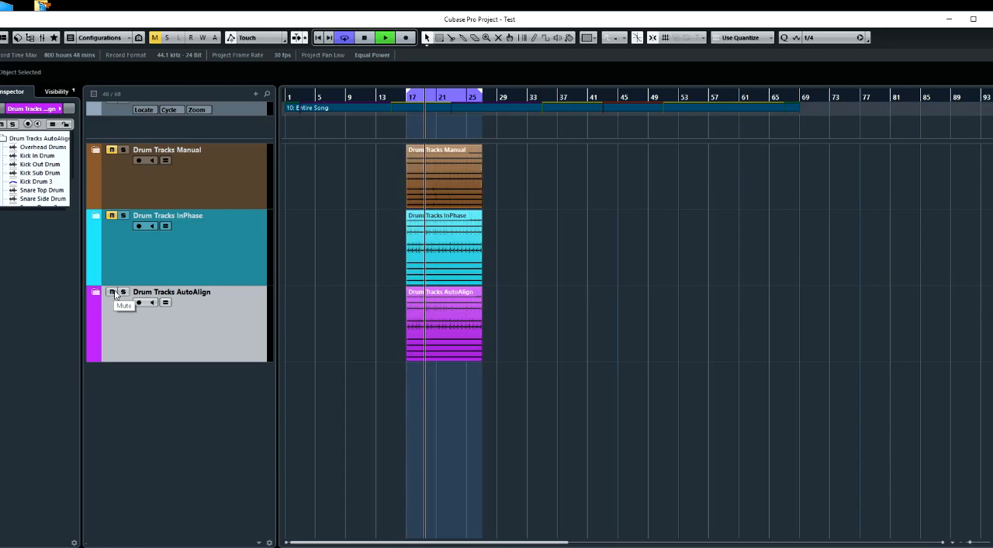
left_click(113, 293)
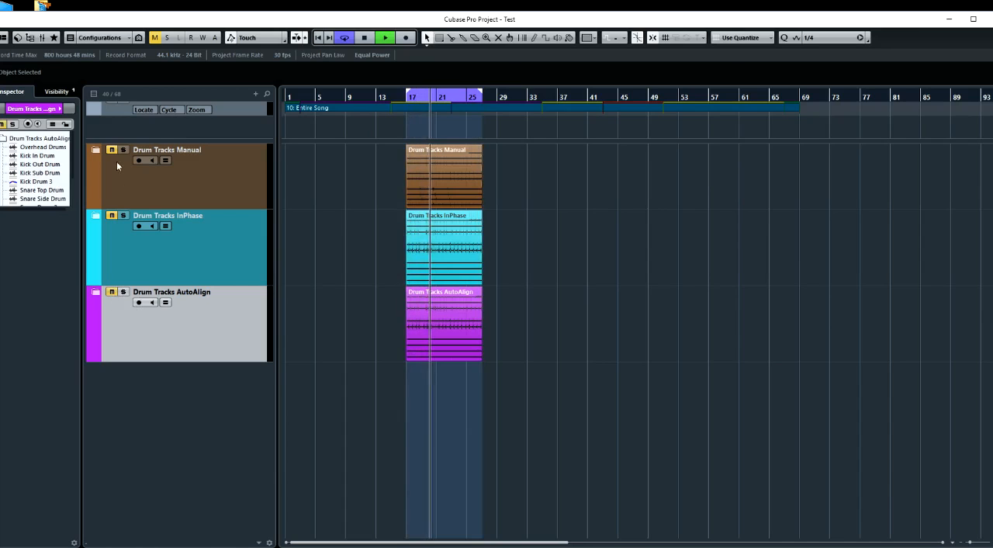
Listen again to the Manual, InPhase and AutoAlign drum folders in that order, keeping the other two muted
left_click(113, 150)
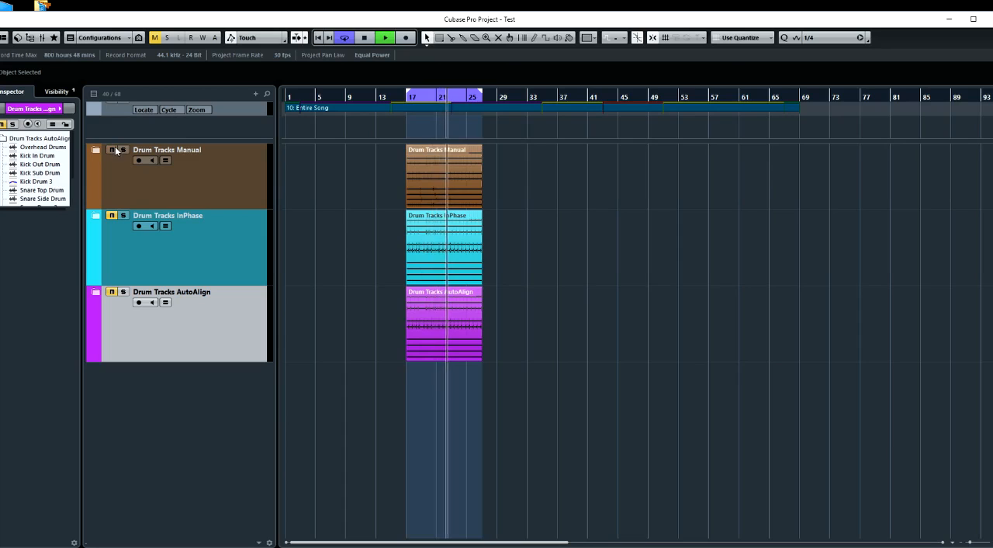
left_click(111, 149)
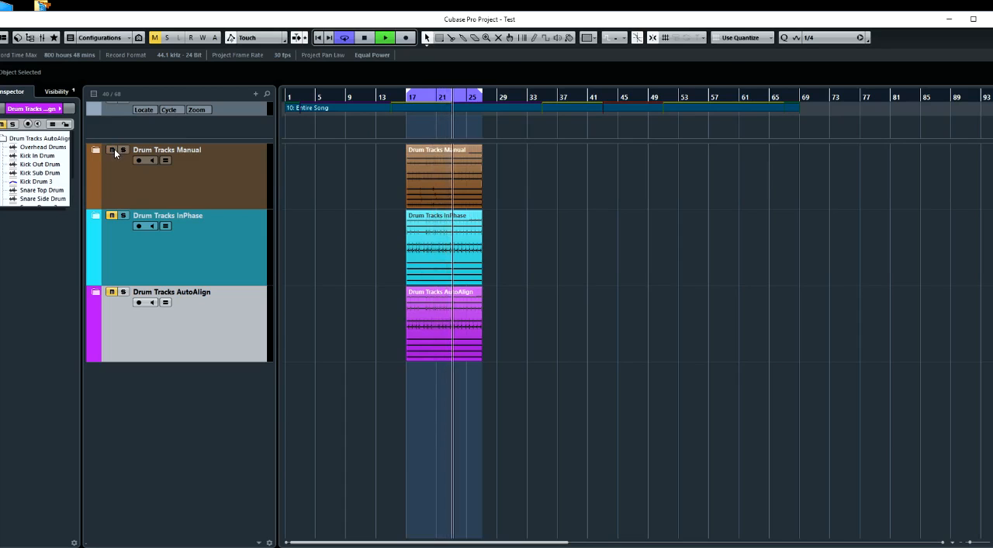
left_click(111, 216)
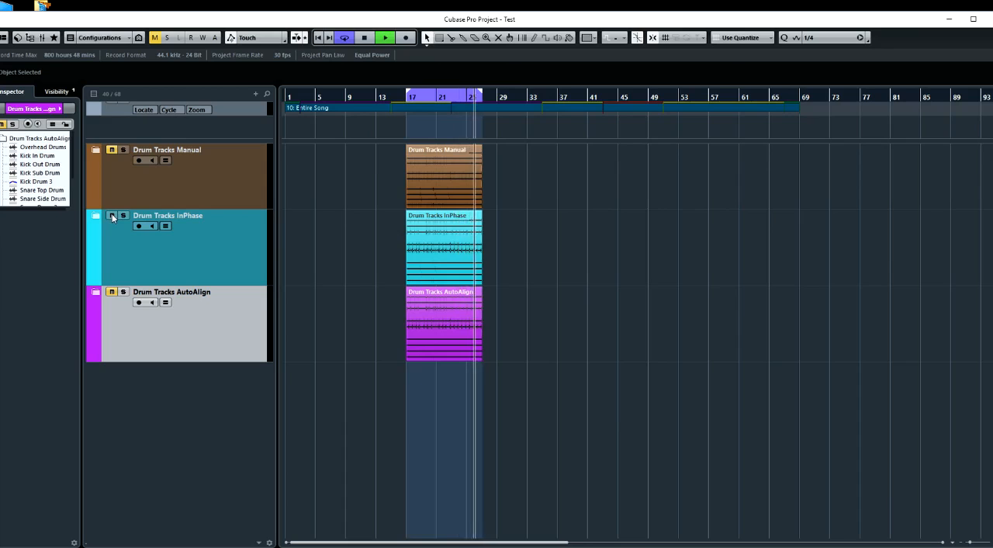
left_click(112, 216)
left_click(111, 291)
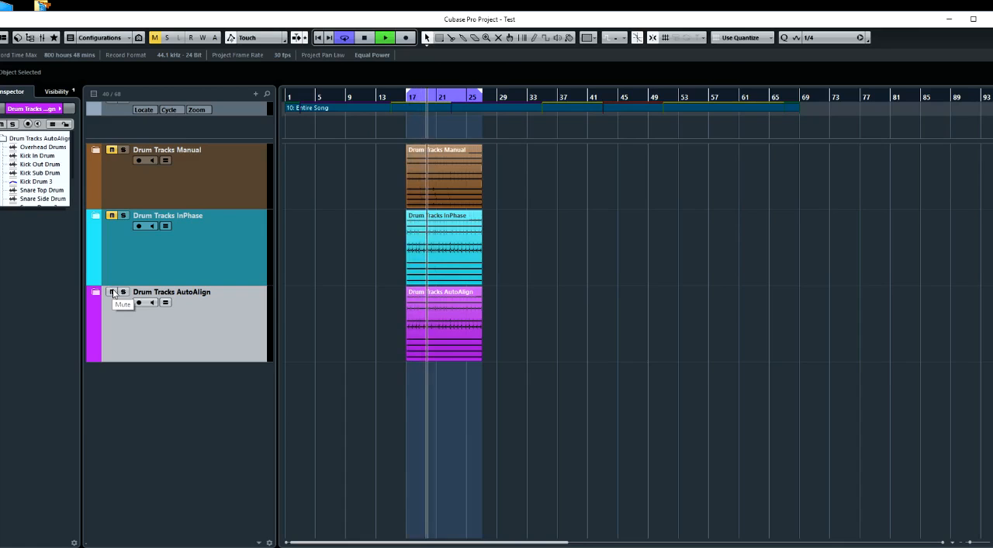
Alternate between the InPhase and AutoAlign drum folders during playback by swapping their mutes, finishing with the Manual folder
left_click(113, 291)
left_click(111, 216)
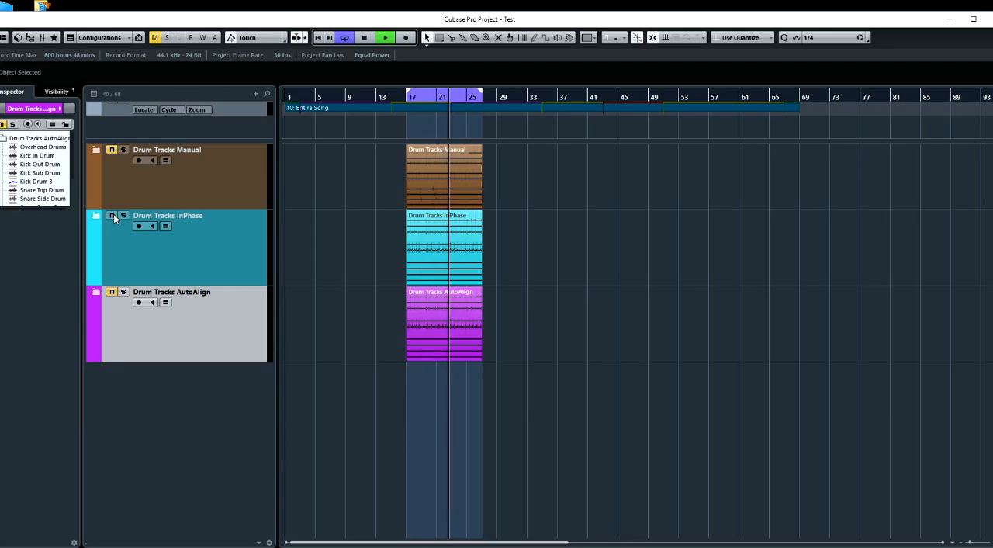
left_click(112, 292)
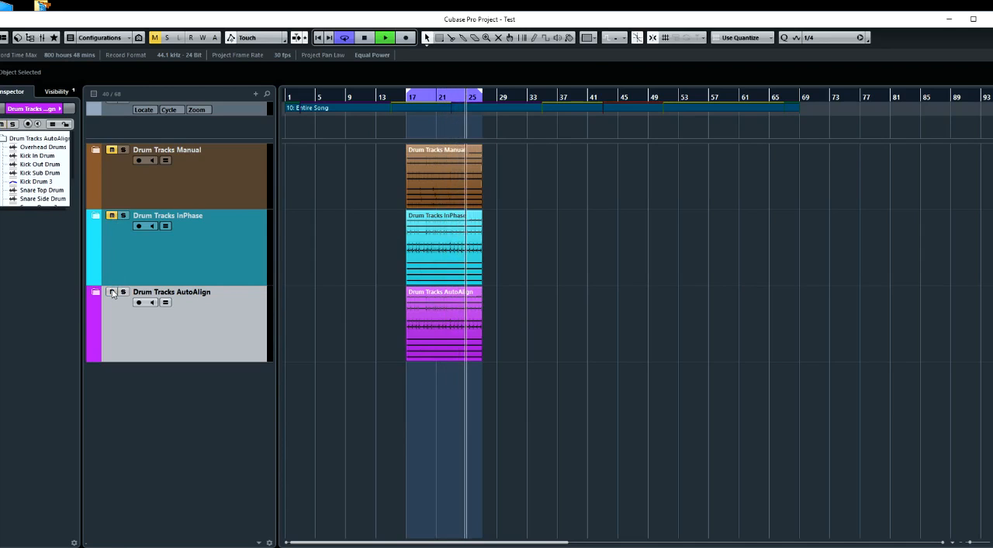
left_click(112, 292)
left_click(111, 215)
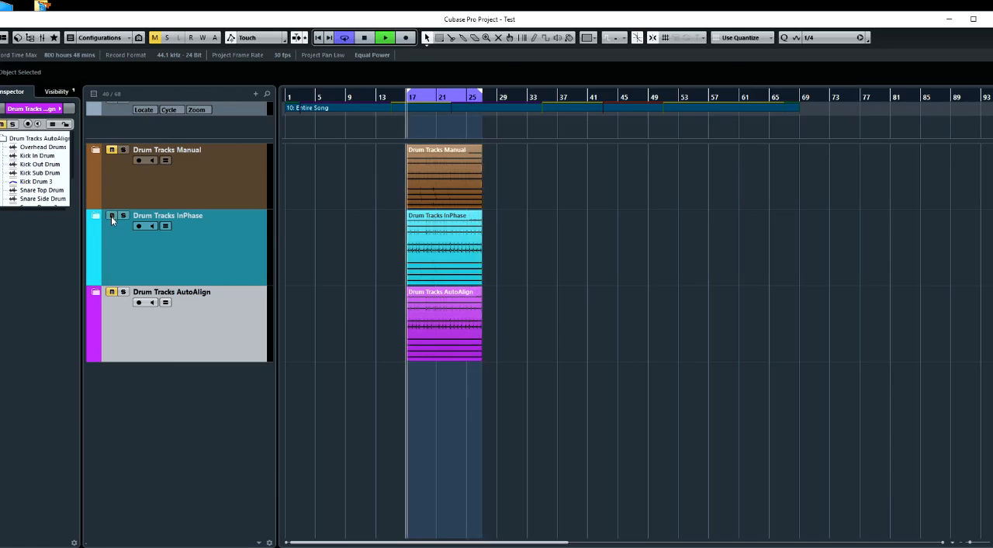
left_click(111, 215)
left_click(112, 292)
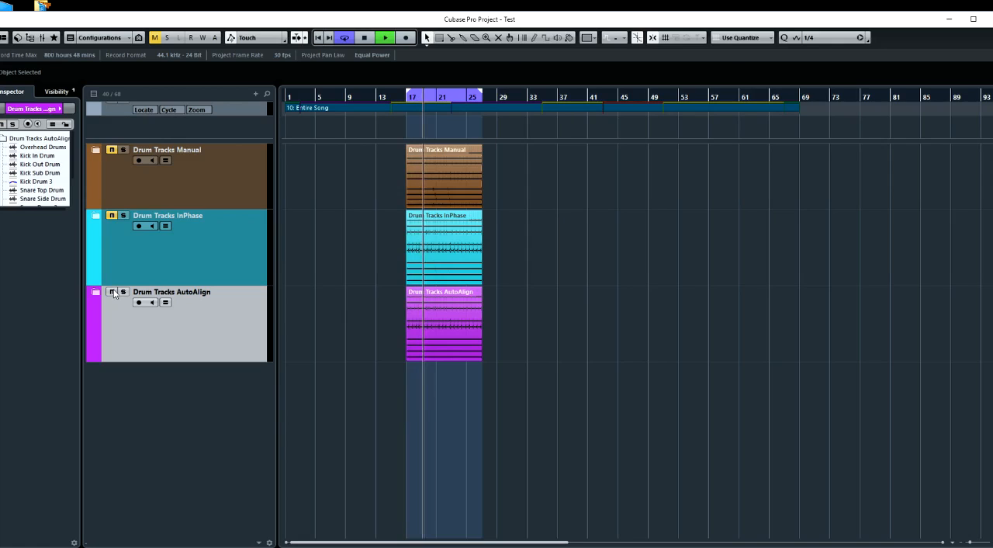
left_click(112, 292)
left_click(111, 214)
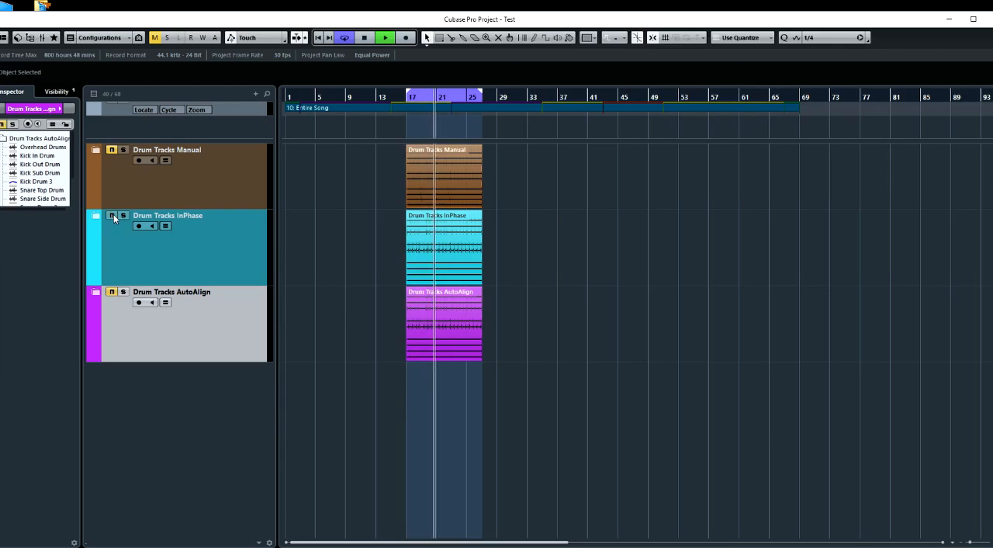
left_click(112, 216)
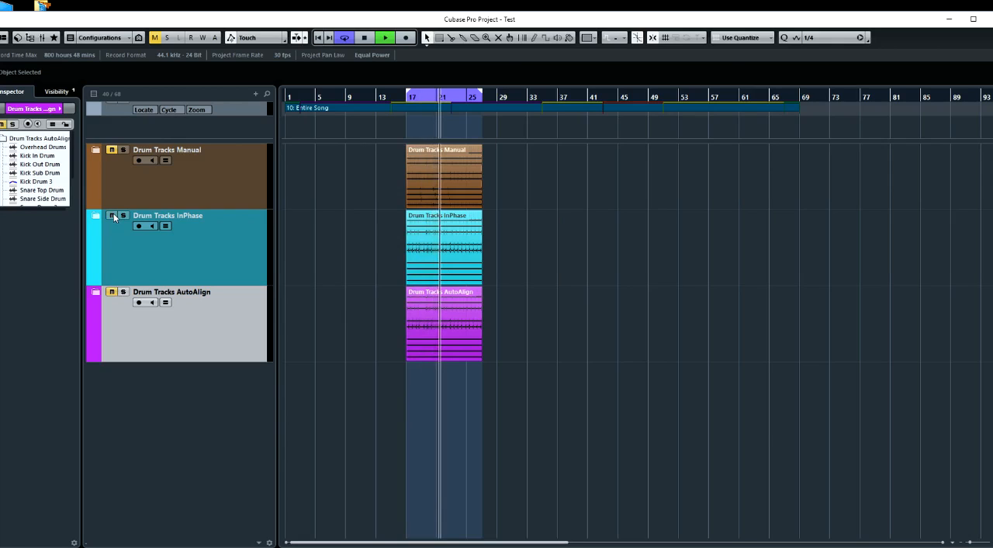
left_click(111, 150)
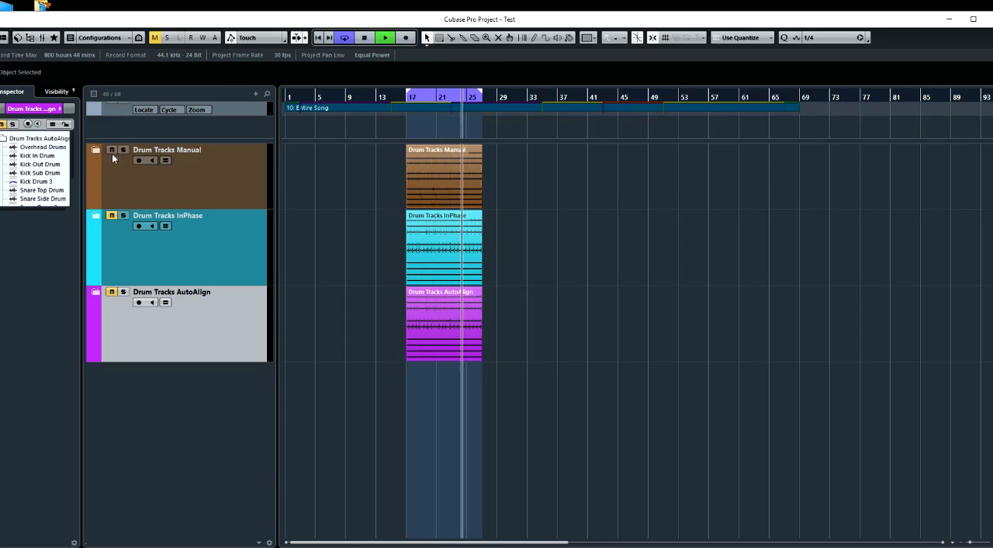
left_click(112, 150)
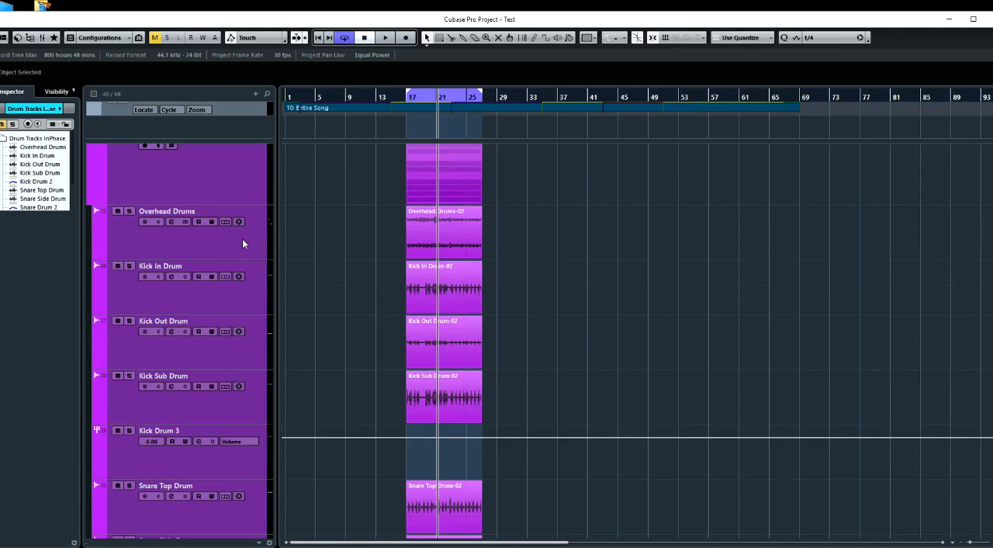
Open the channel settings of Overhead Drums in the AutoAlign folder and bypass its MAutoAlign insert
left_click(242, 240)
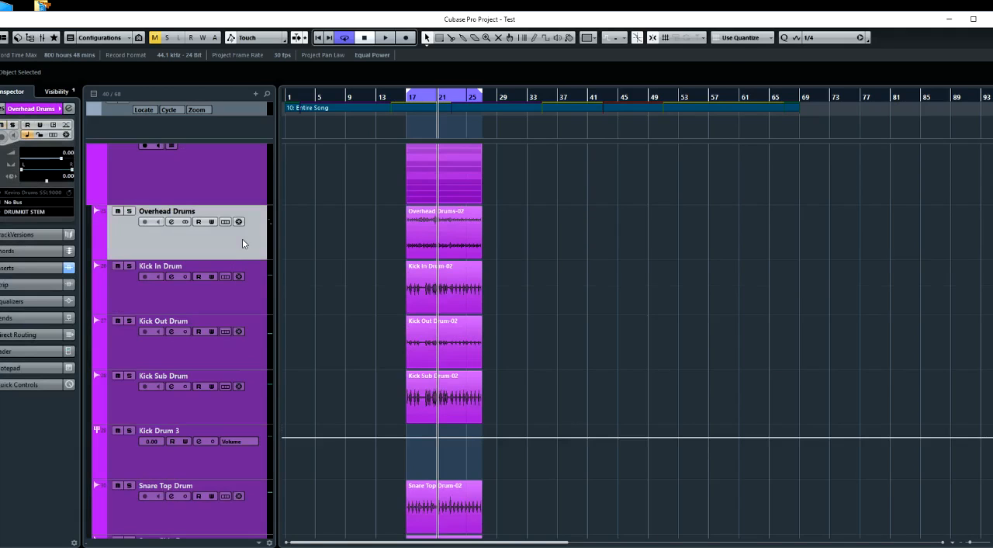
left_click(171, 222)
left_click_drag(464, 111, 574, 140)
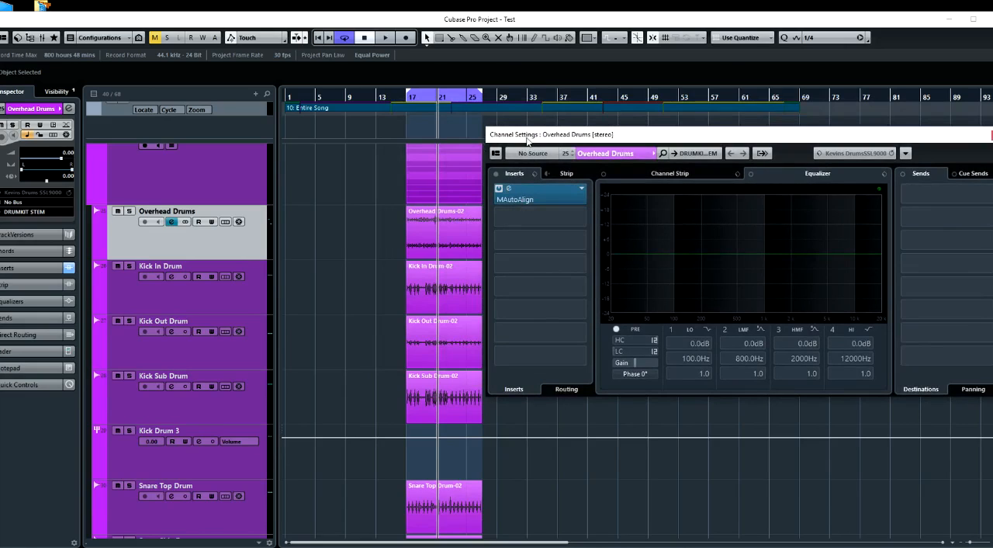
left_click(500, 189)
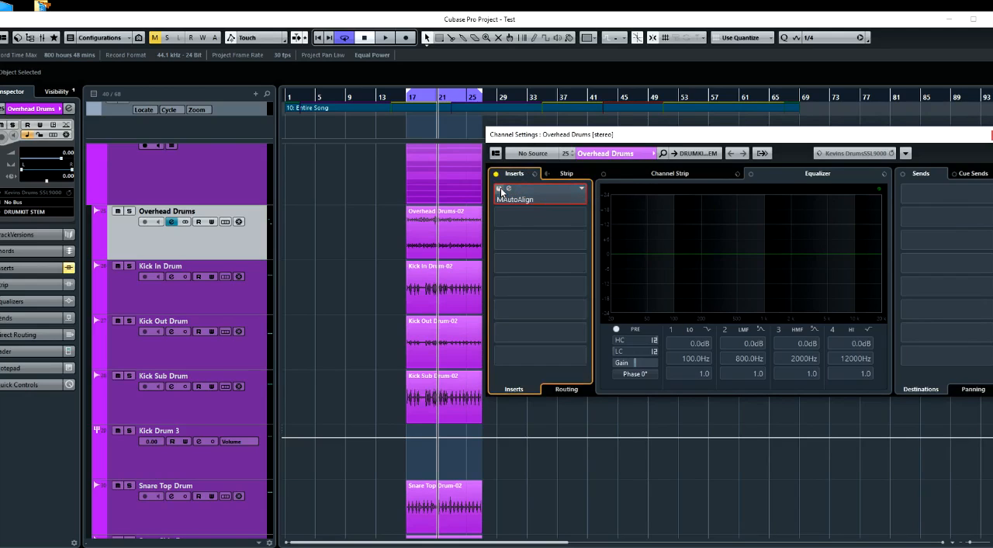
Open MAutoAlign on the Kick In Drum track and set it as the main track
left_click(466, 296)
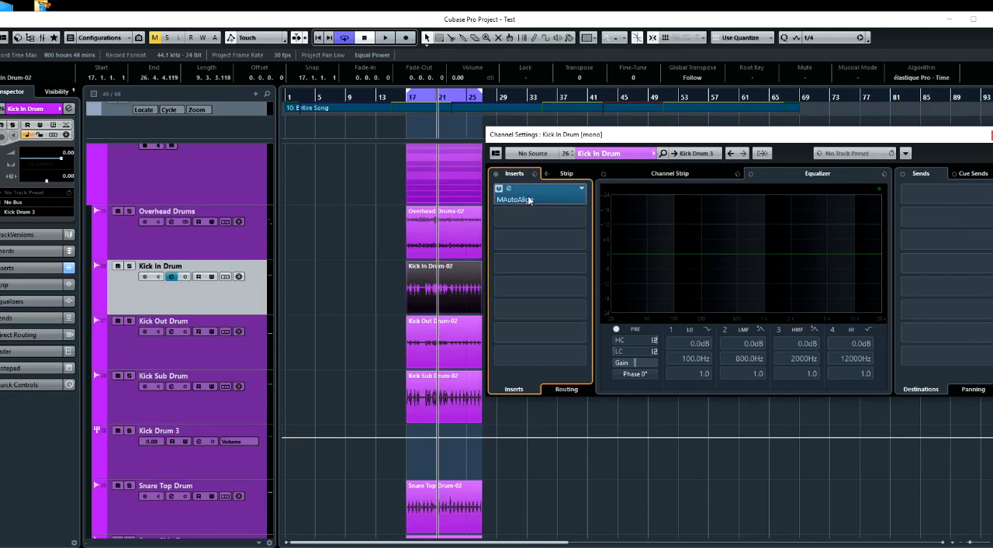
left_click(527, 196)
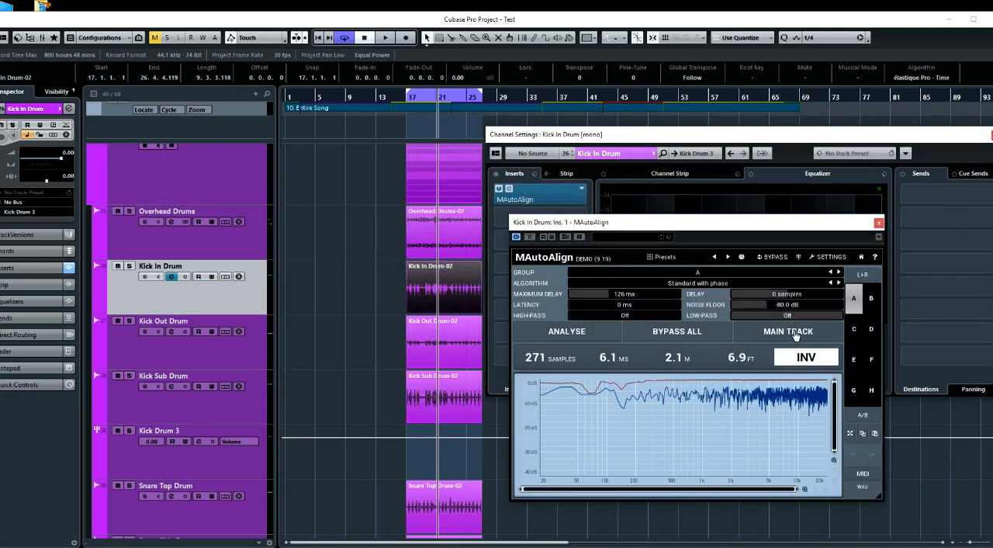
left_click(786, 333)
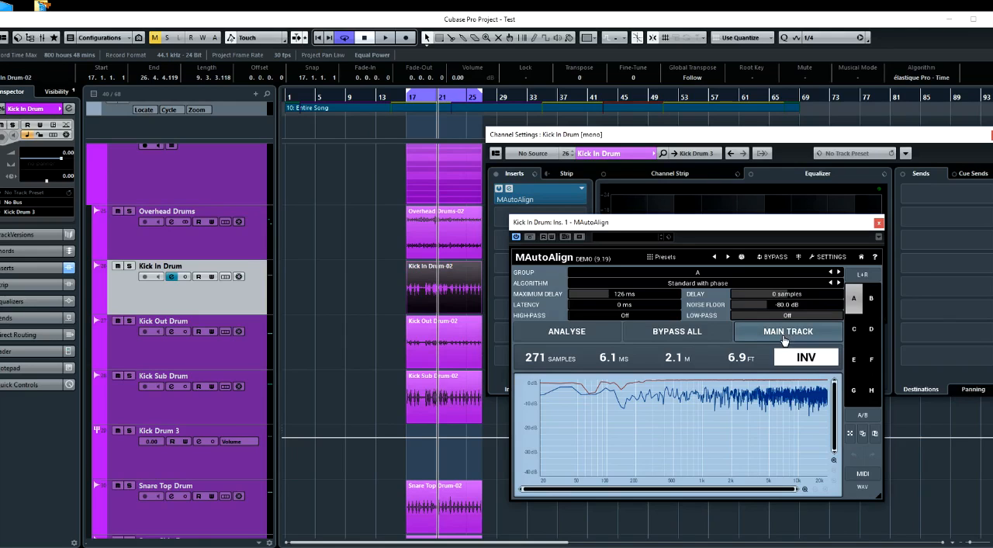
left_click_drag(771, 226, 775, 129)
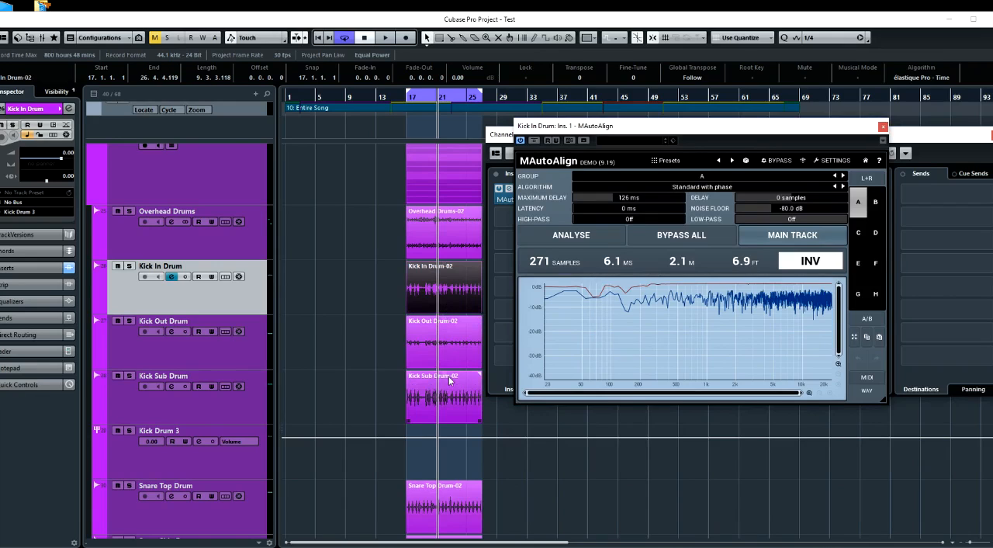
Open the MixConsole and examine the MAutoAlign delay and inversion on Kick Out Drum and Kick Sub Drum, closing both plug-in windows
scroll(436, 377, "down", 3)
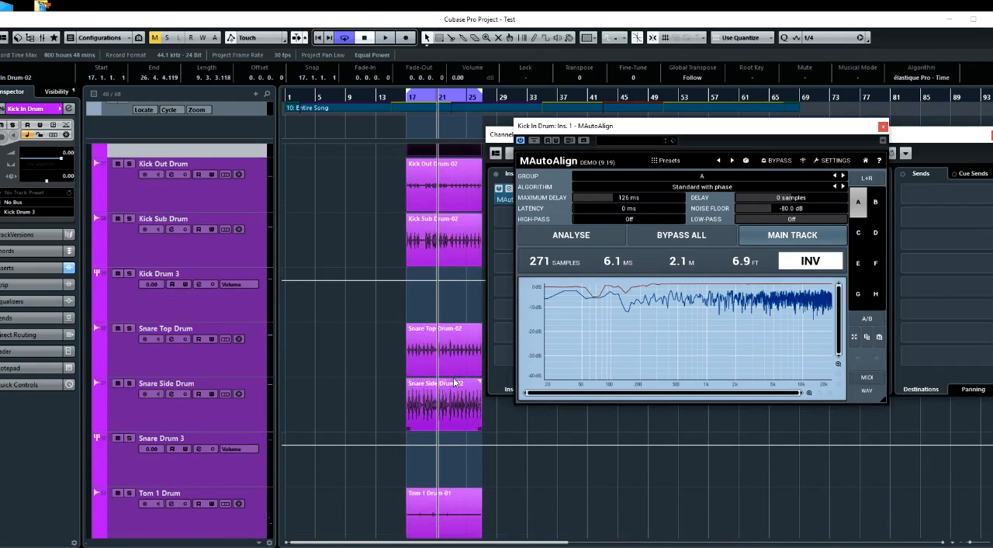
scroll(454, 382, "down", 4)
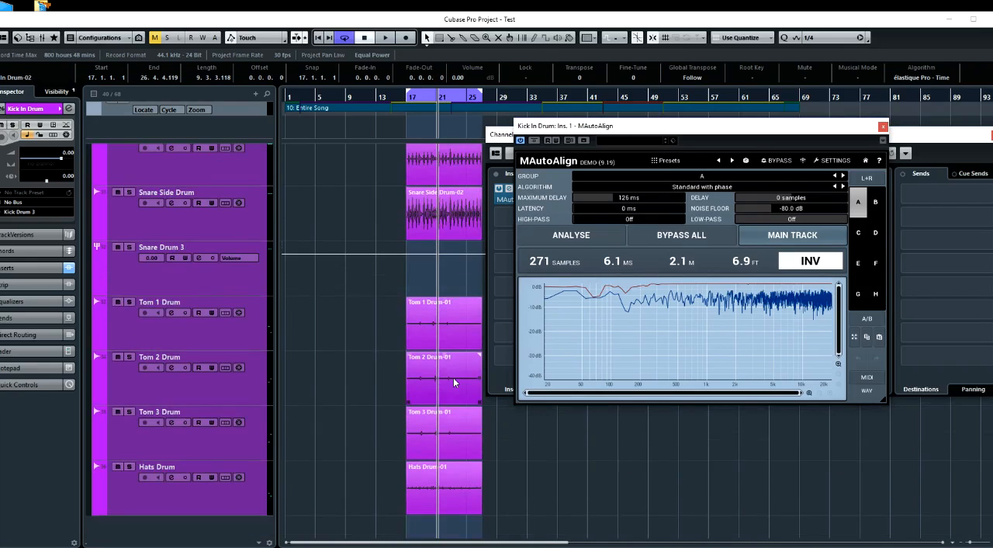
scroll(448, 465, "up", 6)
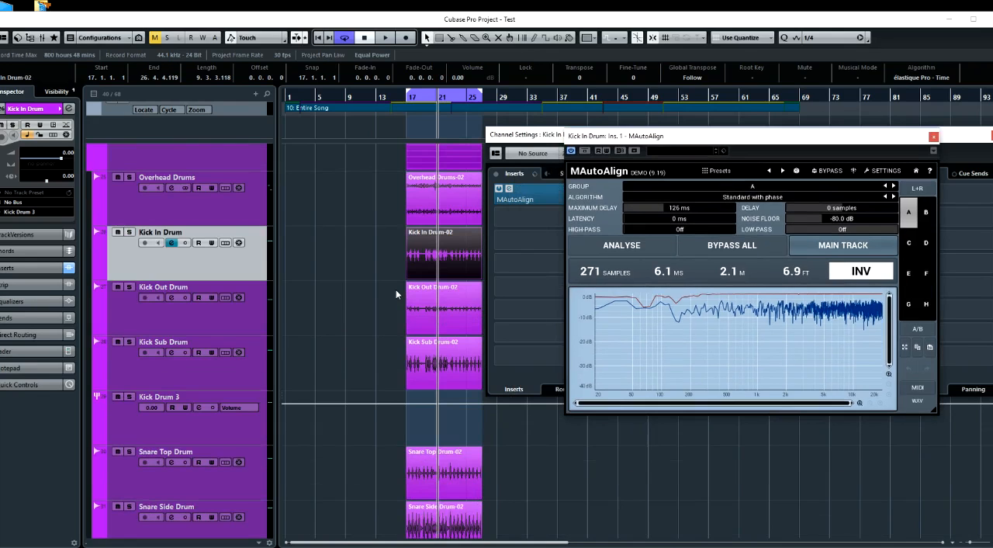
key("F3")
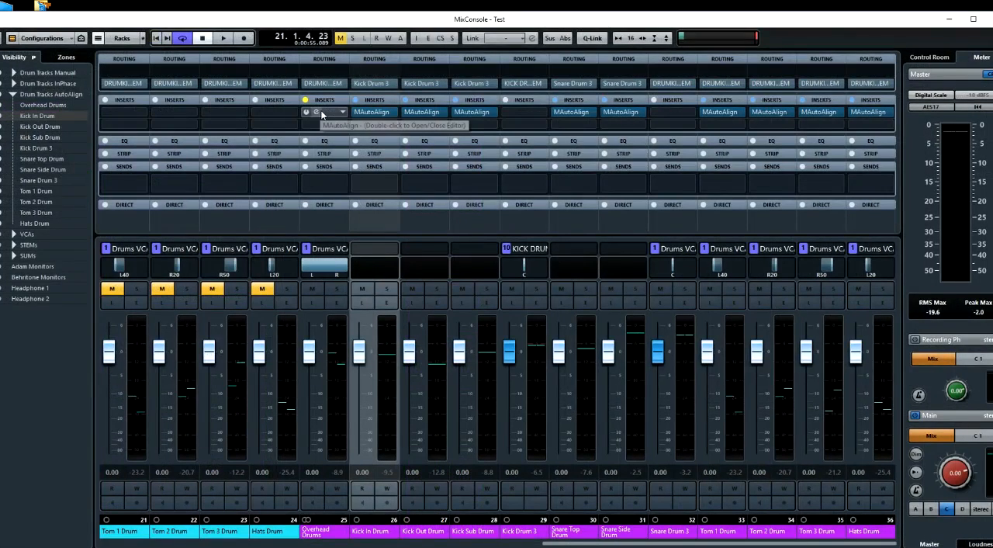
left_click(364, 115)
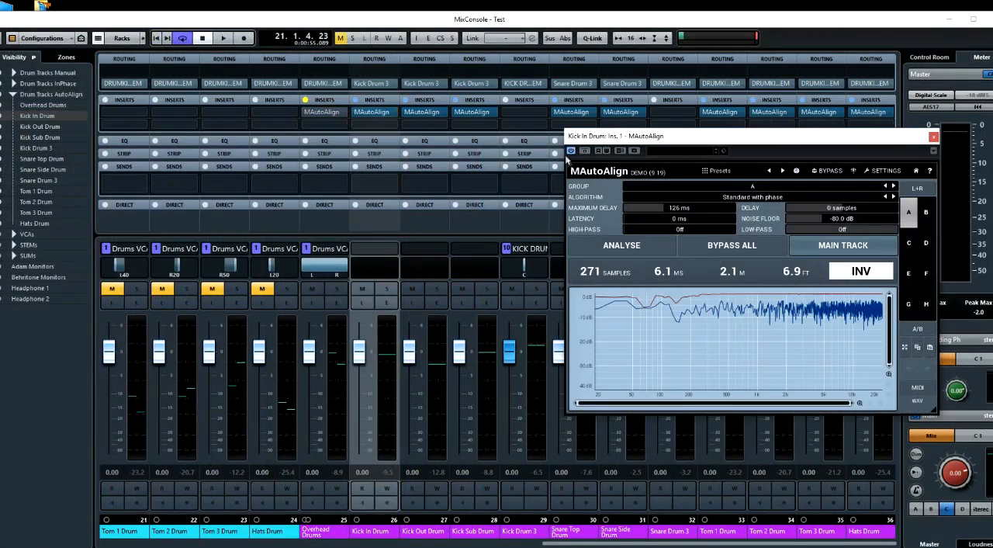
double_click(433, 114)
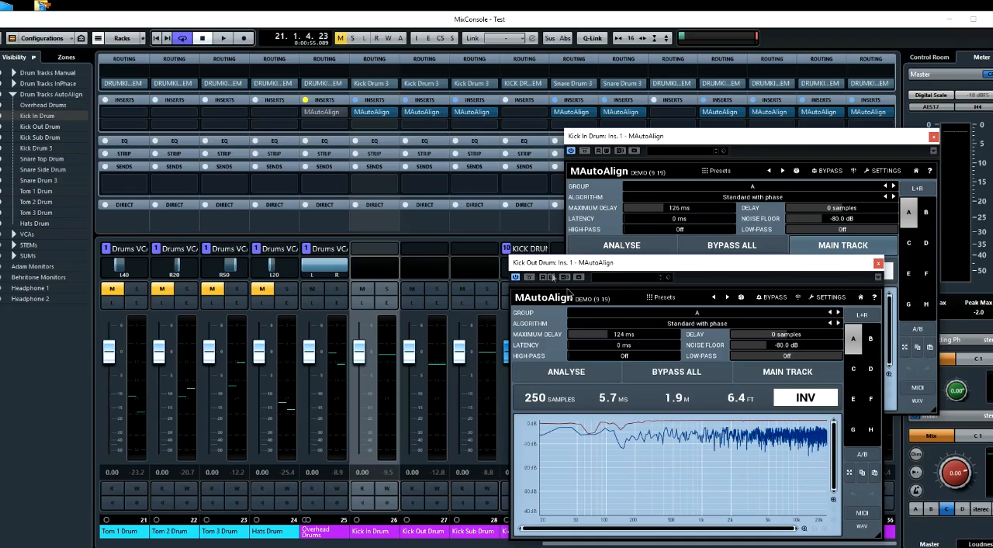
double_click(482, 111)
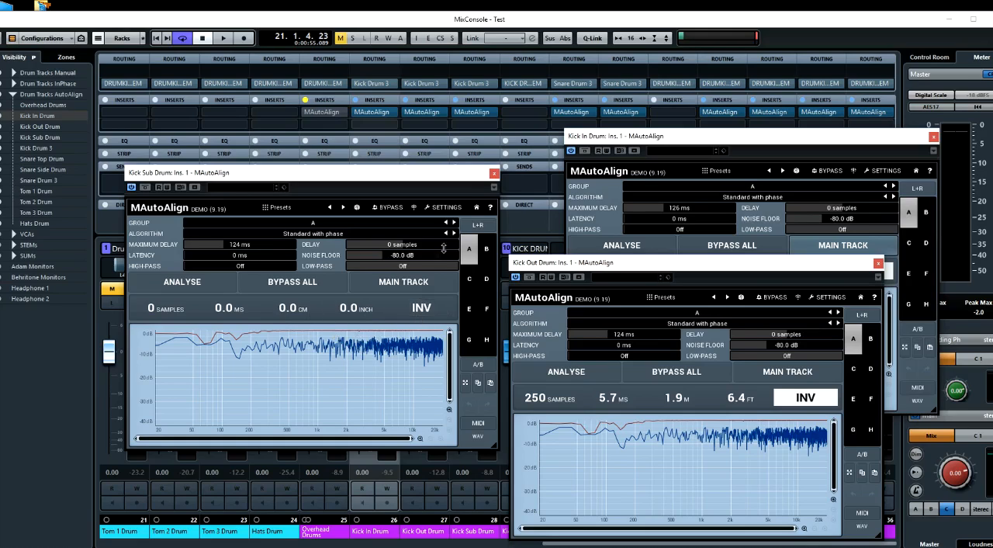
left_click(495, 174)
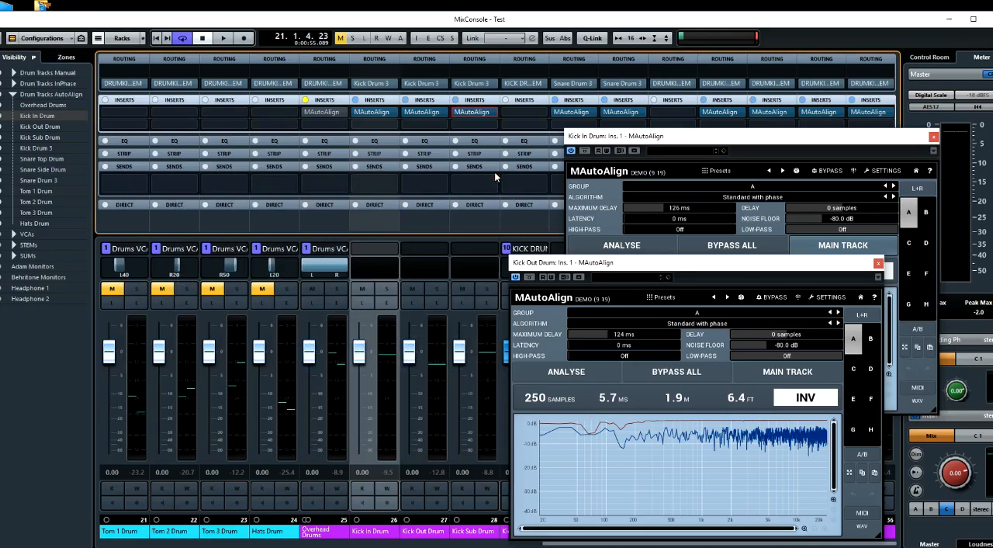
left_click(878, 265)
Examine MAutoAlign's delay and inversion on Snare Top, Snare Side, Tom 1, Tom 2, Tom 3 and Hats, closing the Hats, Tom 3 and Tom 2 windows
left_click(582, 115)
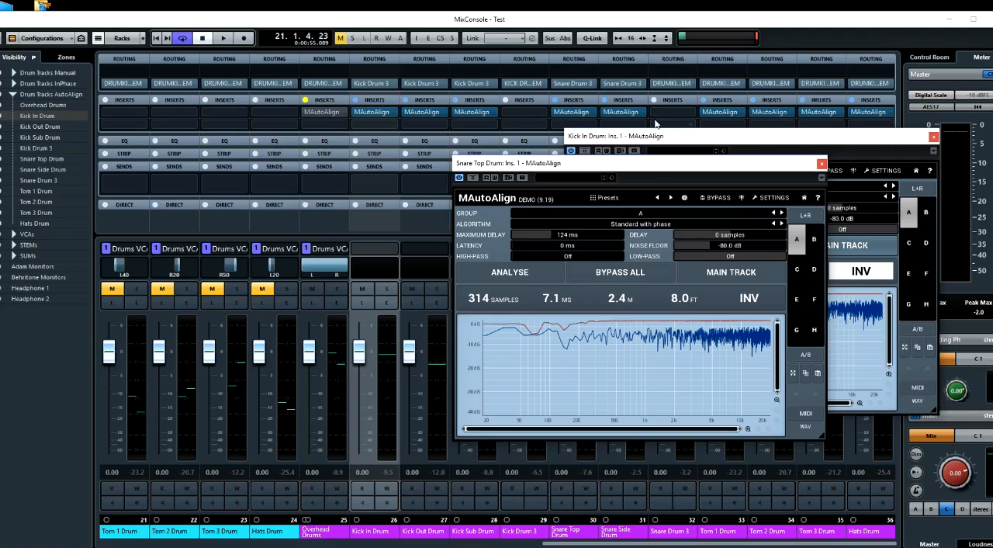
left_click(621, 112)
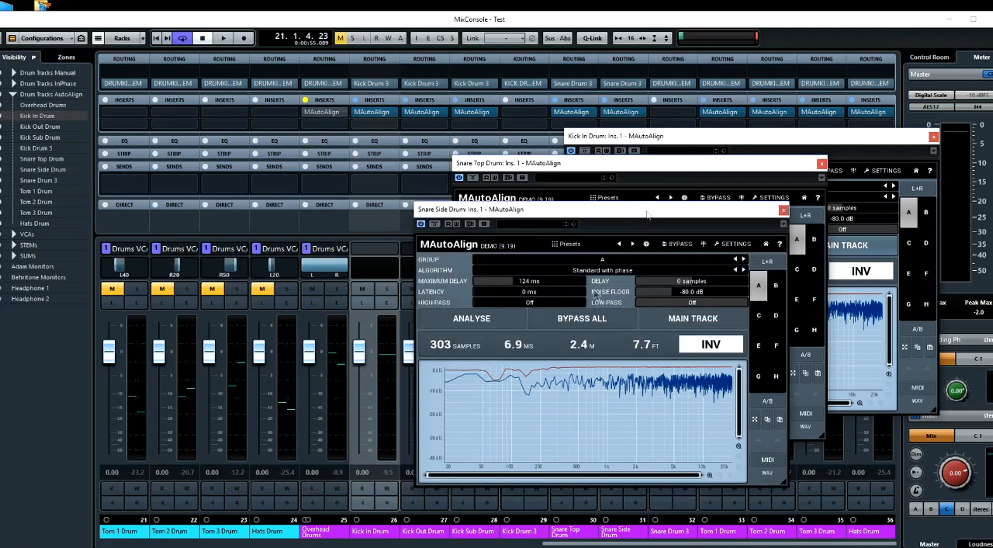
left_click(720, 112)
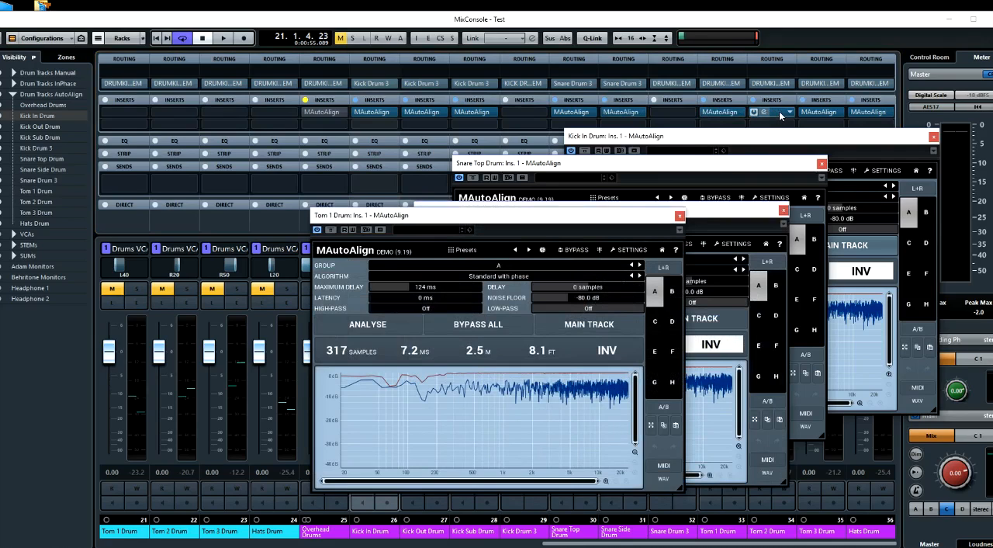
left_click(808, 113)
left_click(815, 113)
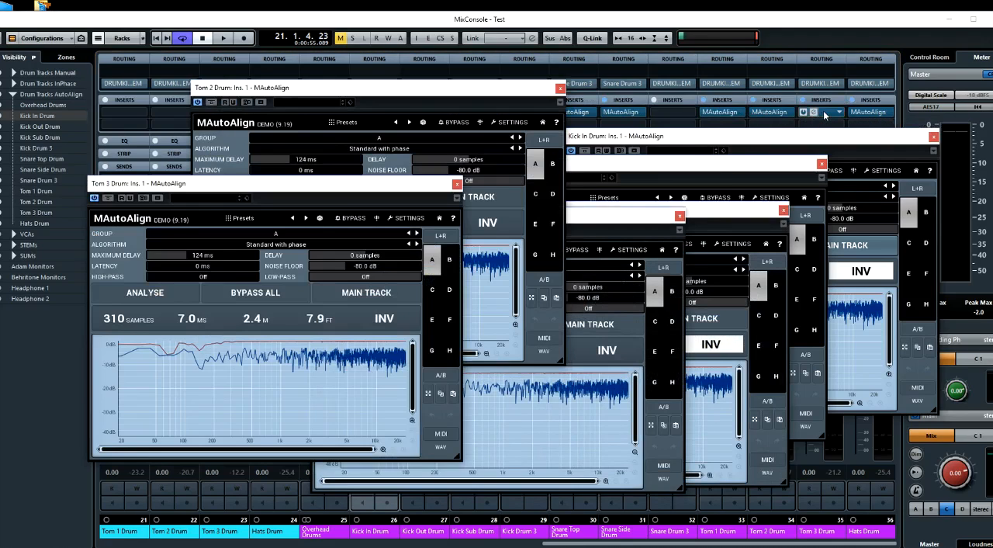
left_click(882, 115)
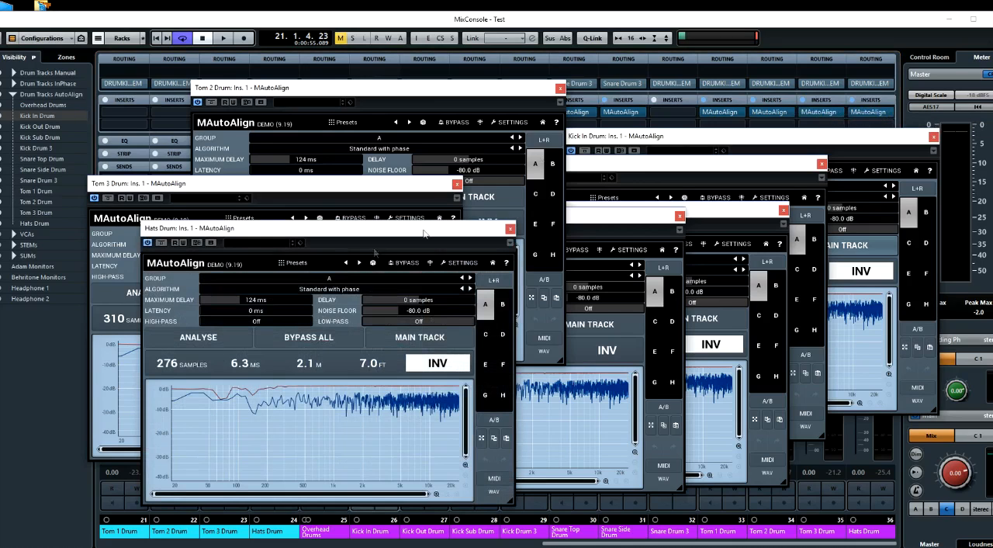
left_click(509, 228)
left_click(457, 184)
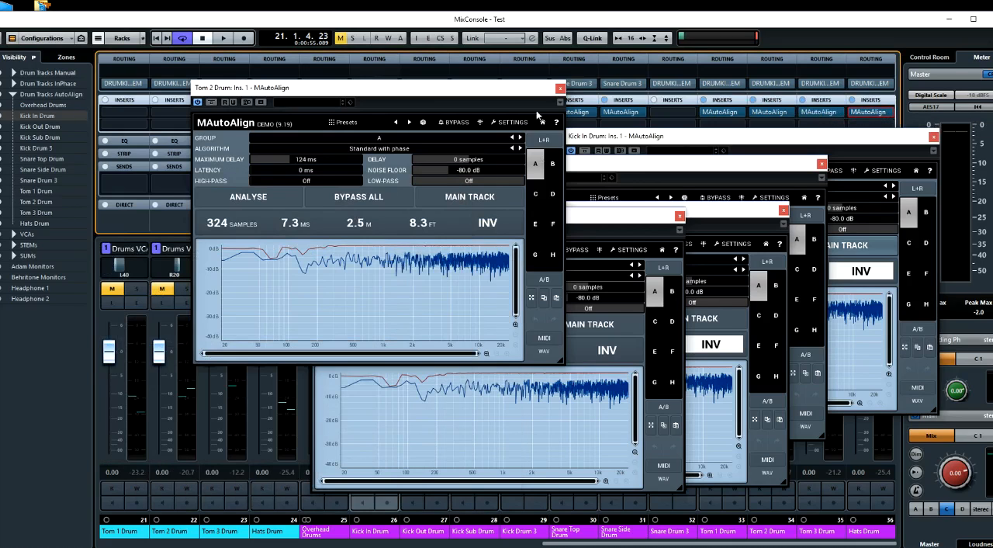
left_click(560, 90)
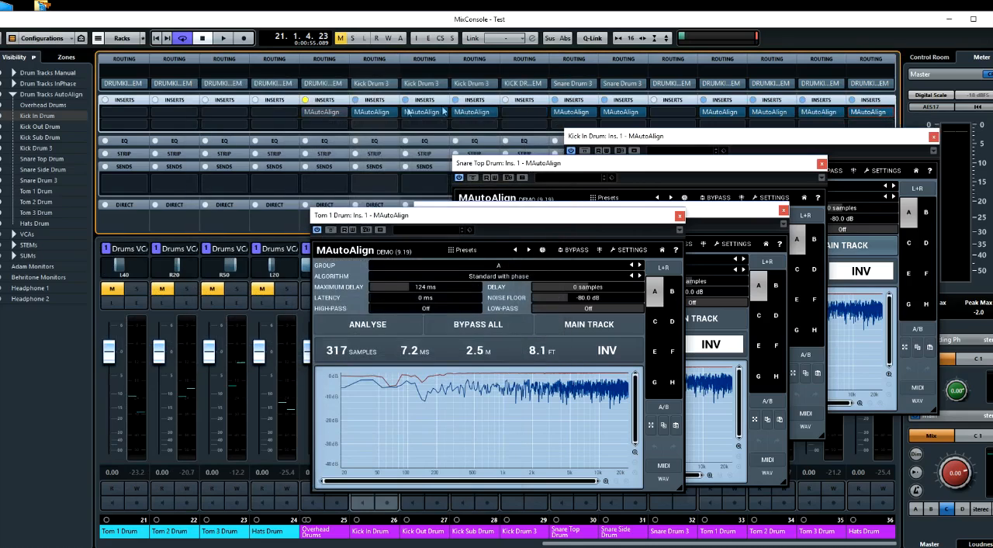
Examine MAutoAlign's delay on Overhead Drums and close its window along with those of Tom 1, Snare Side and Snare Top
left_click(329, 115)
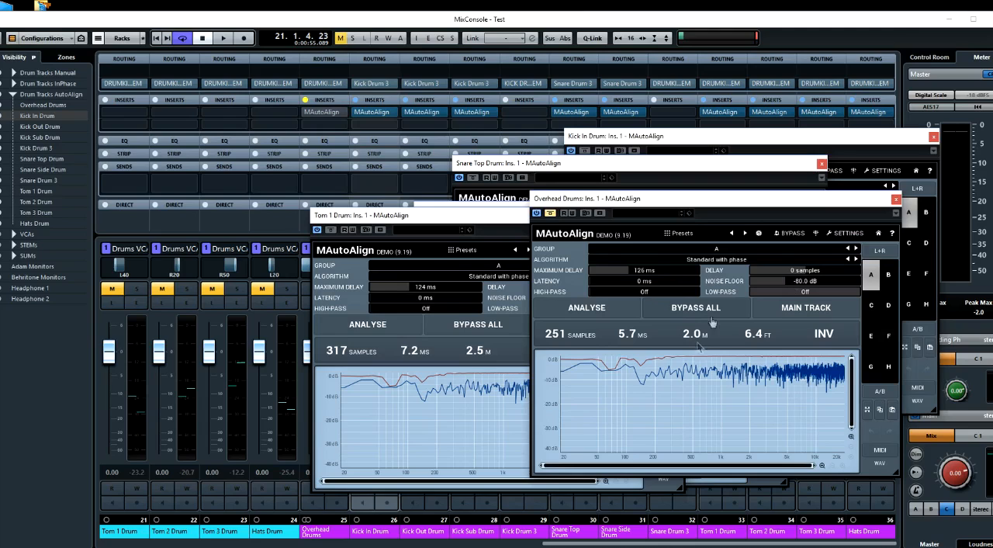
left_click(897, 200)
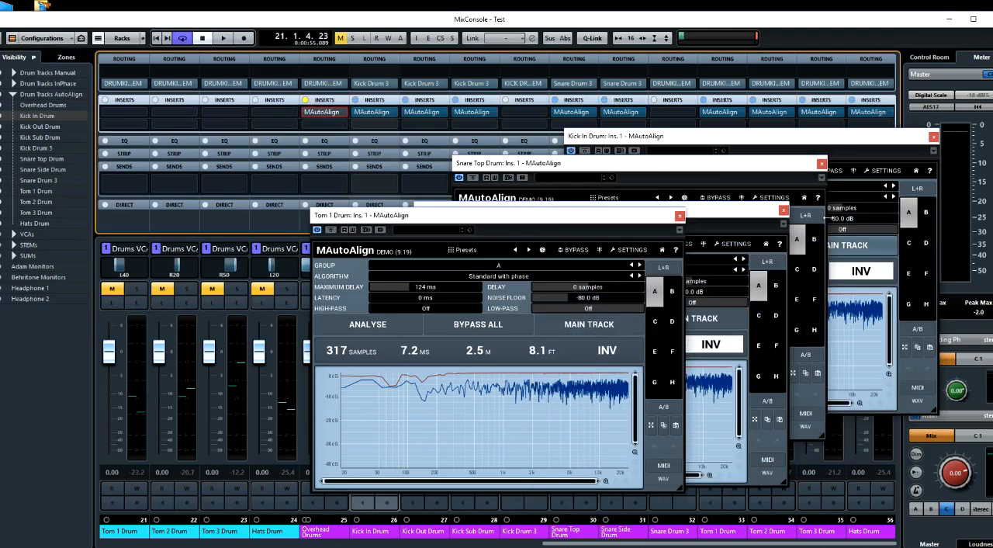
left_click(680, 216)
left_click(783, 210)
left_click(821, 164)
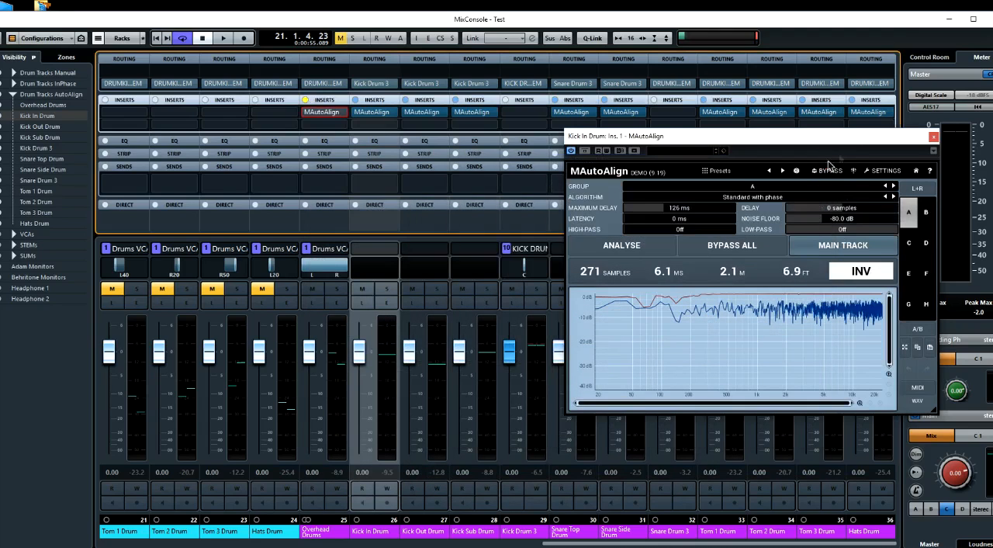
Compare the MAutoAlign delay of Kick Sub Drum with that of Kick In Drum, and close the Kick Sub window
left_click_drag(859, 141, 849, 202)
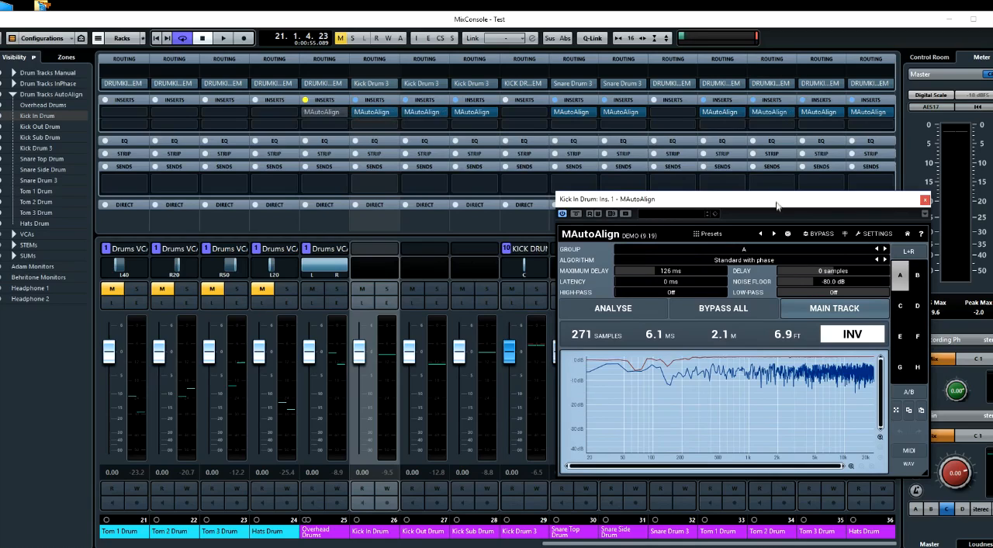
left_click_drag(777, 206, 721, 201)
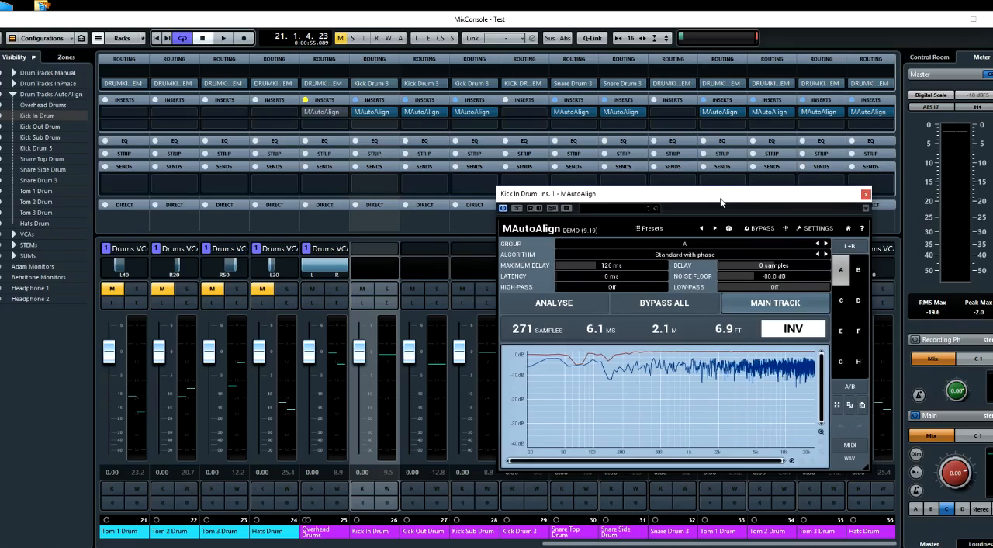
double_click(479, 115)
left_click(478, 115)
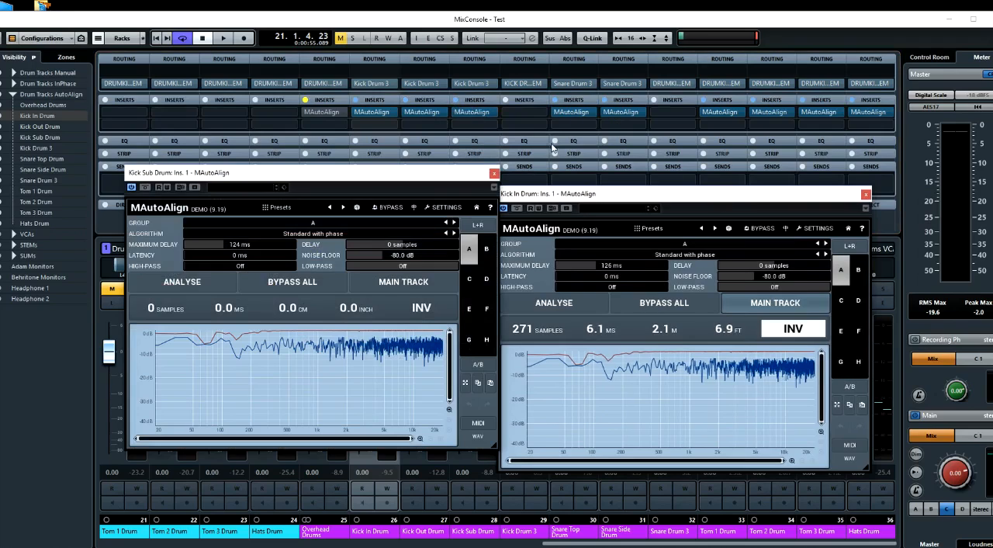
left_click(494, 174)
mouse_move(603, 198)
left_mouse_down()
mouse_move(552, 194)
mouse_move(626, 218)
mouse_move(617, 212)
left_mouse_up()
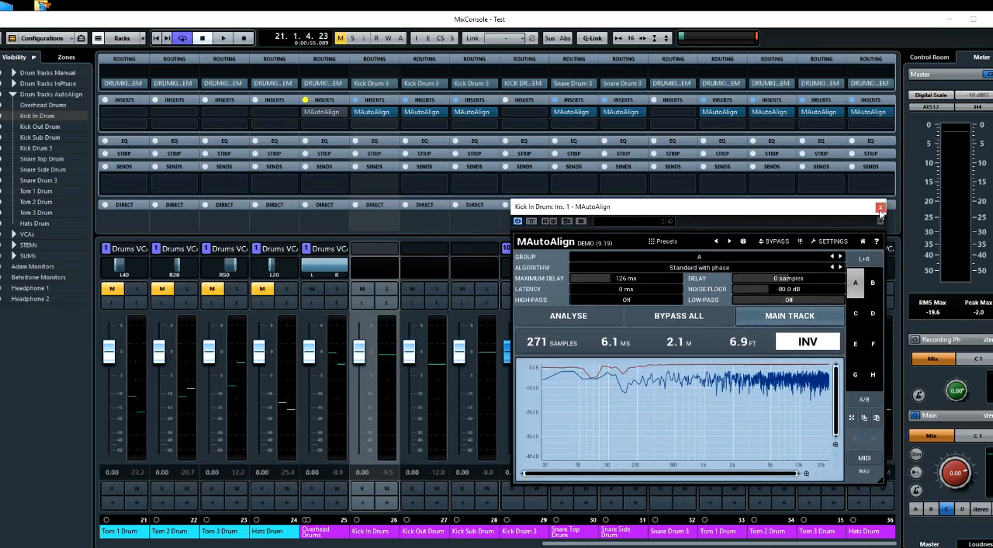
left_click_drag(586, 210, 560, 197)
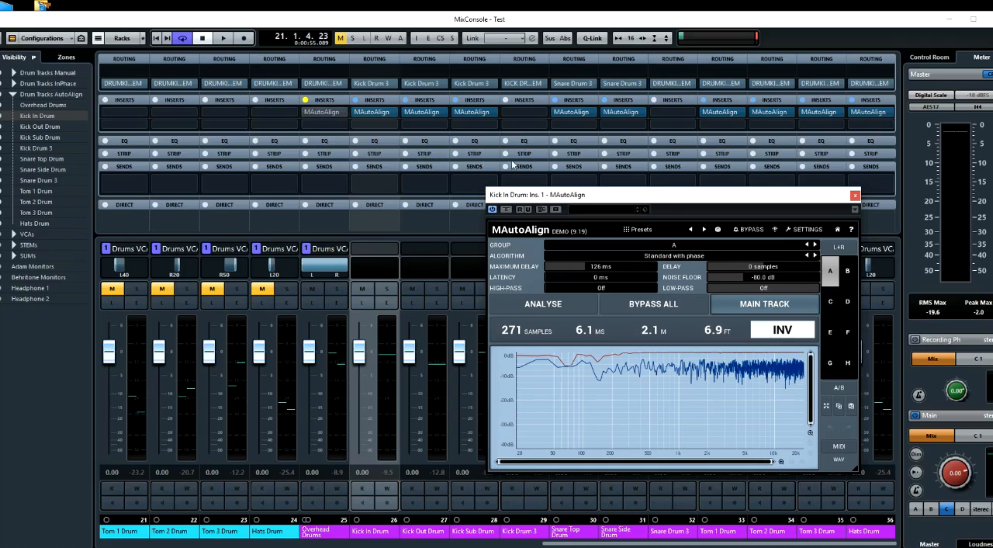
left_click_drag(552, 198, 586, 205)
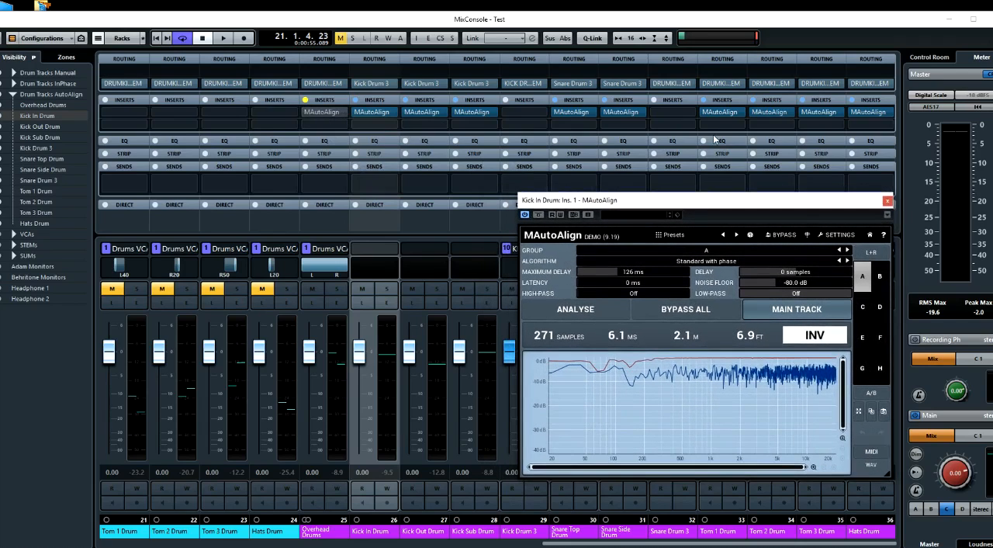
Re-run the MAutoAlign analysis from Kick In Drum several times during loop playback, and stop playback
key("space")
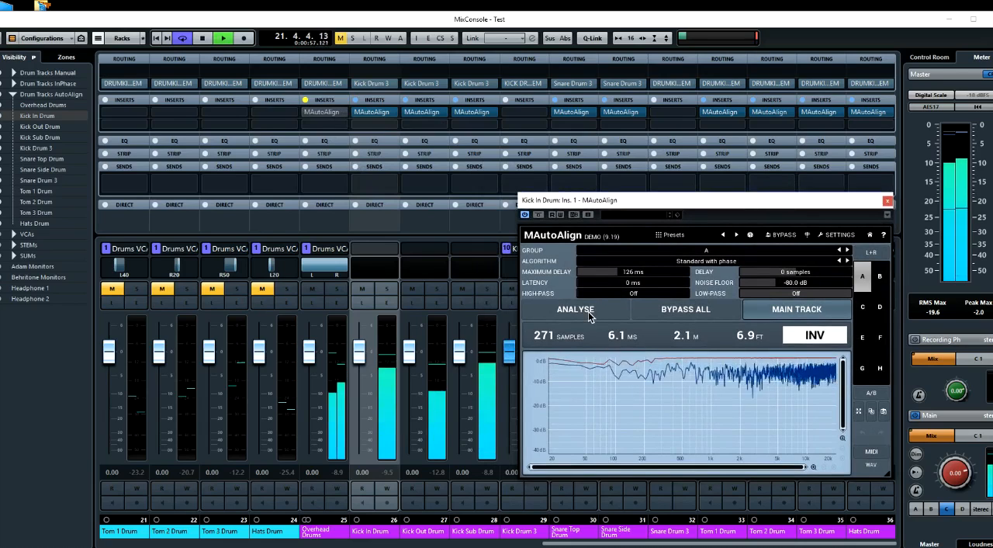
left_click(590, 311)
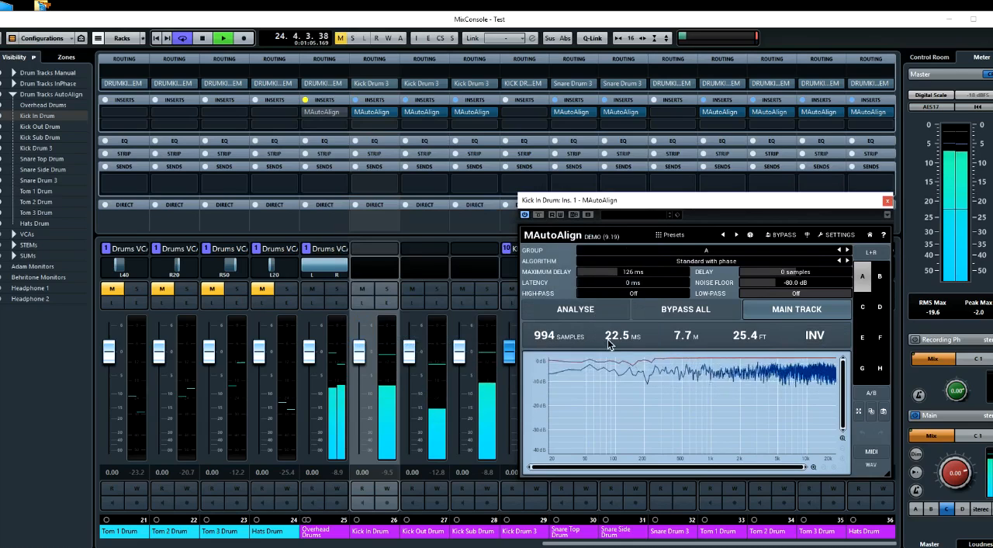
left_click(595, 308)
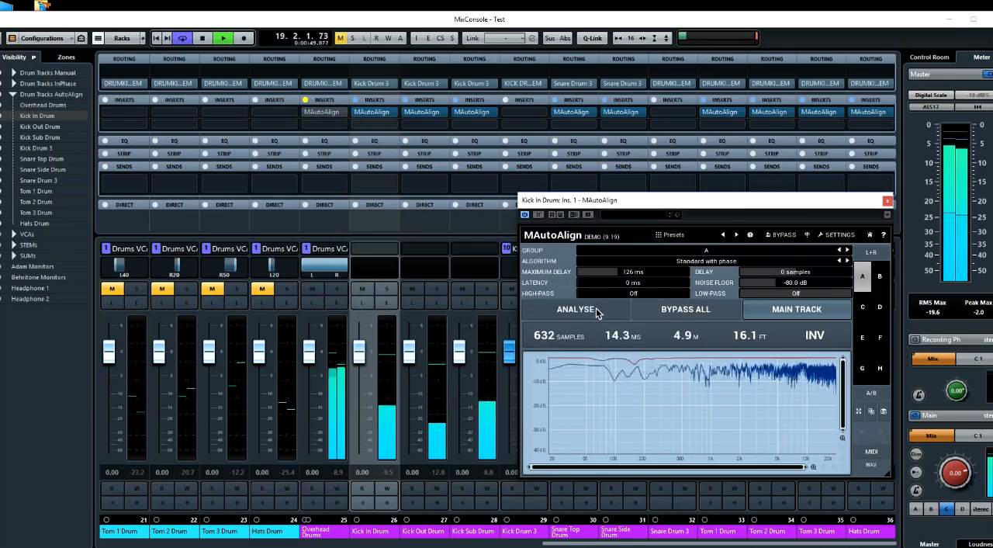
left_click(596, 311)
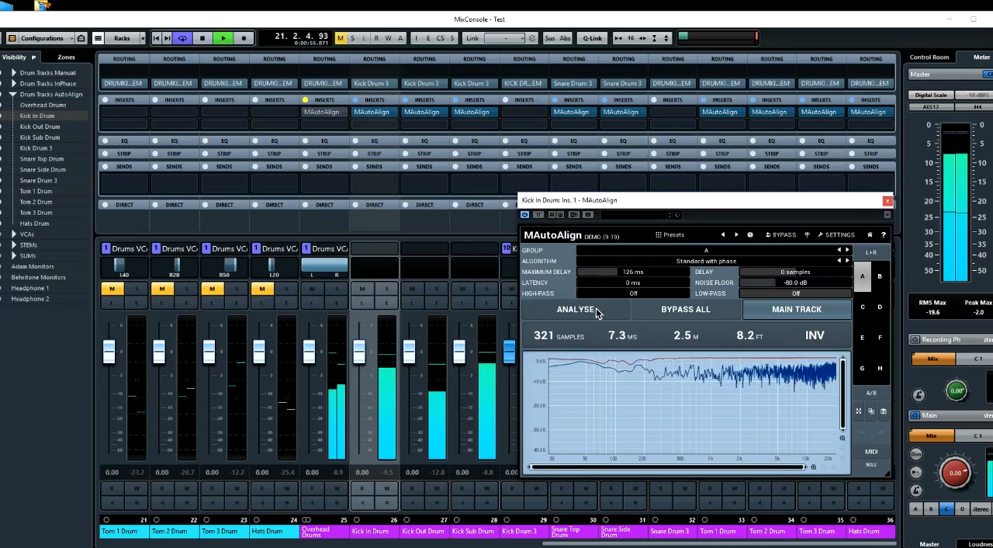
key("space")
Examine the re-analysed MAutoAlign delay and inversion on Kick Out, Kick Sub, Snare Top and Snare Side
mouse_move(556, 205)
left_mouse_down()
mouse_move(491, 225)
mouse_move(555, 224)
left_mouse_up()
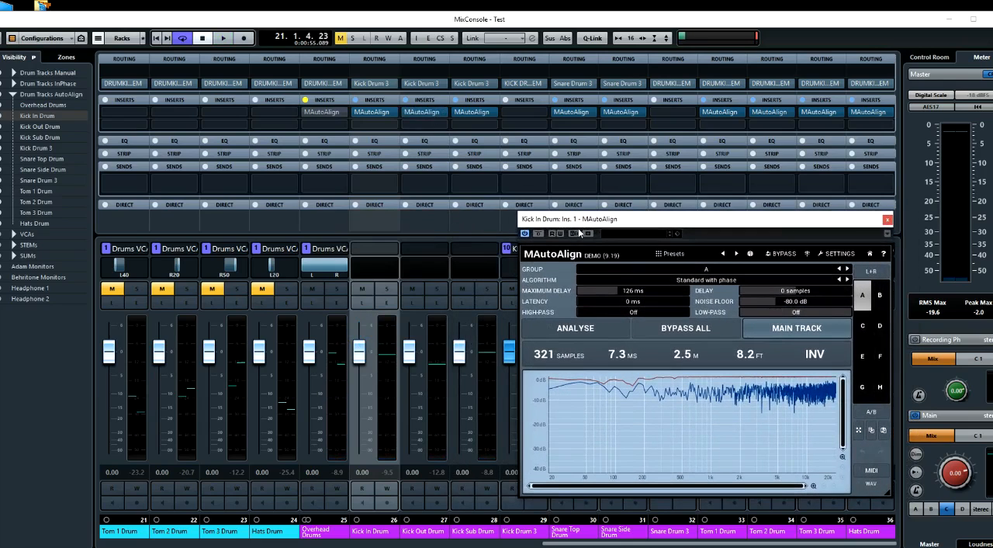
left_click_drag(586, 222, 584, 217)
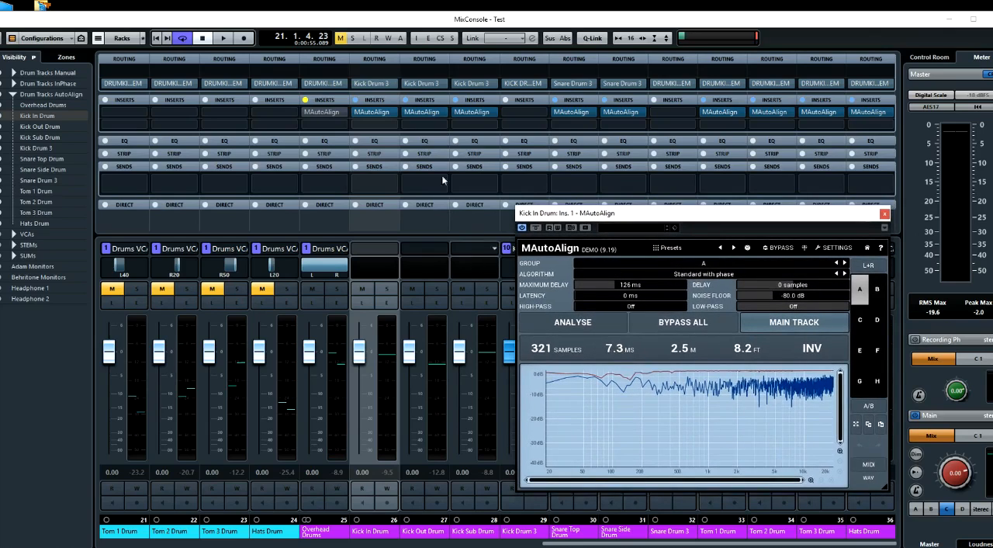
left_click(425, 113)
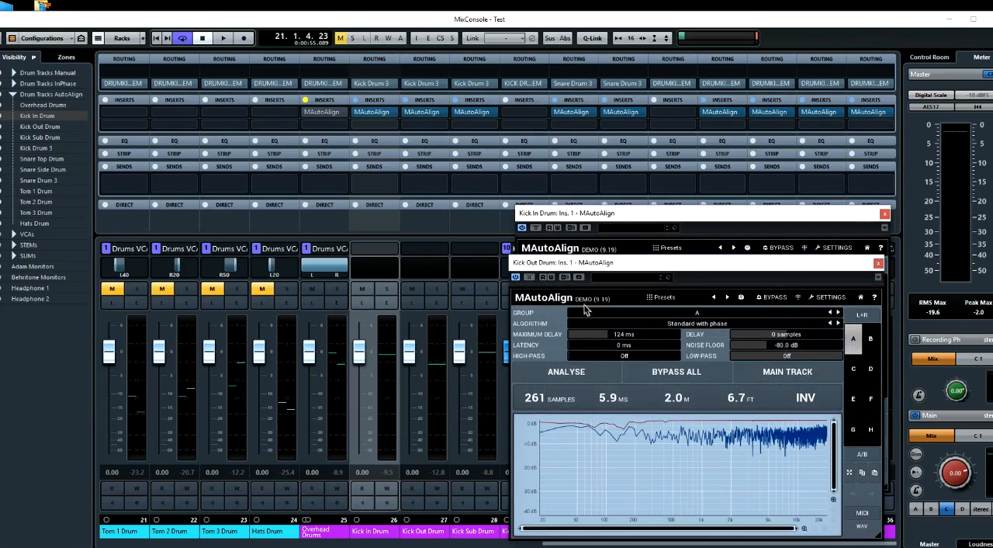
left_click(479, 115)
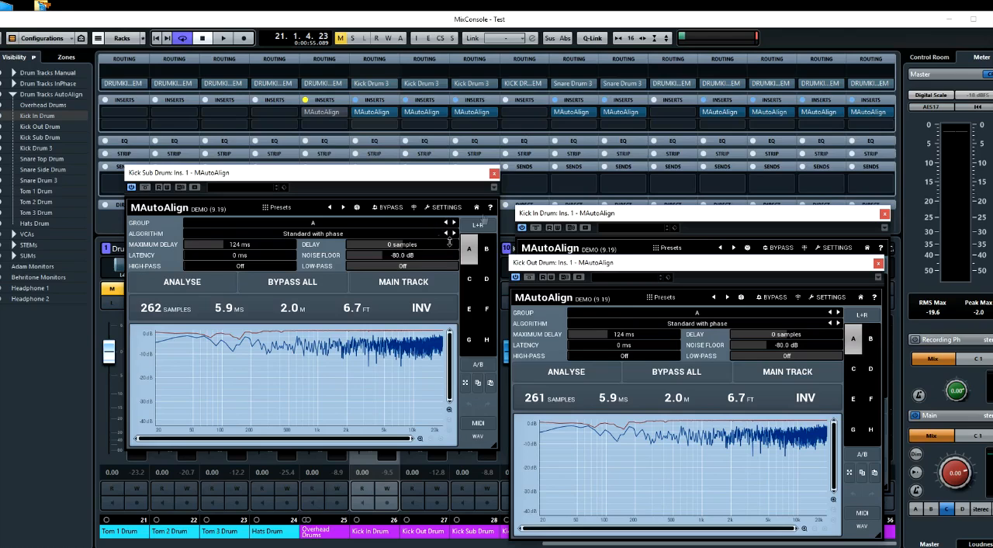
left_click(580, 115)
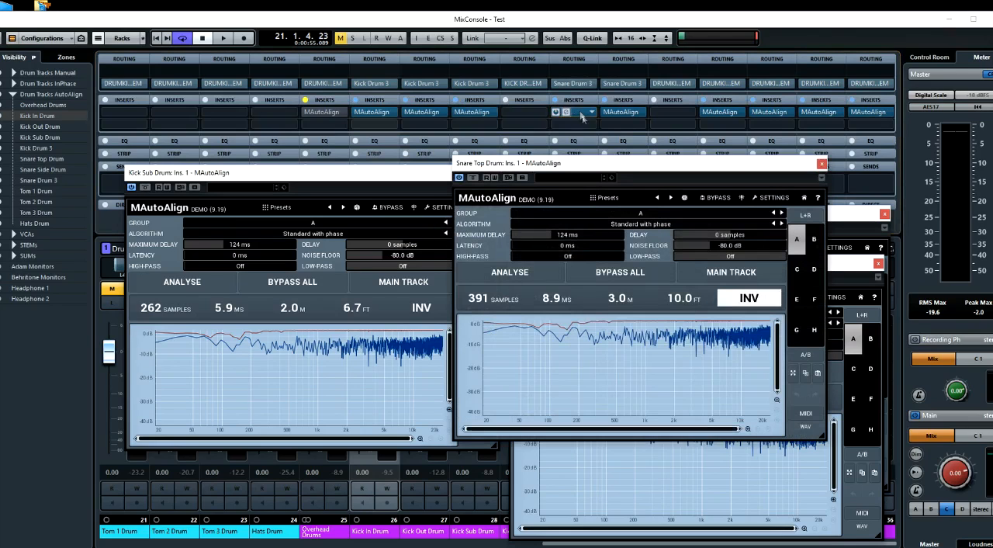
left_click(631, 110)
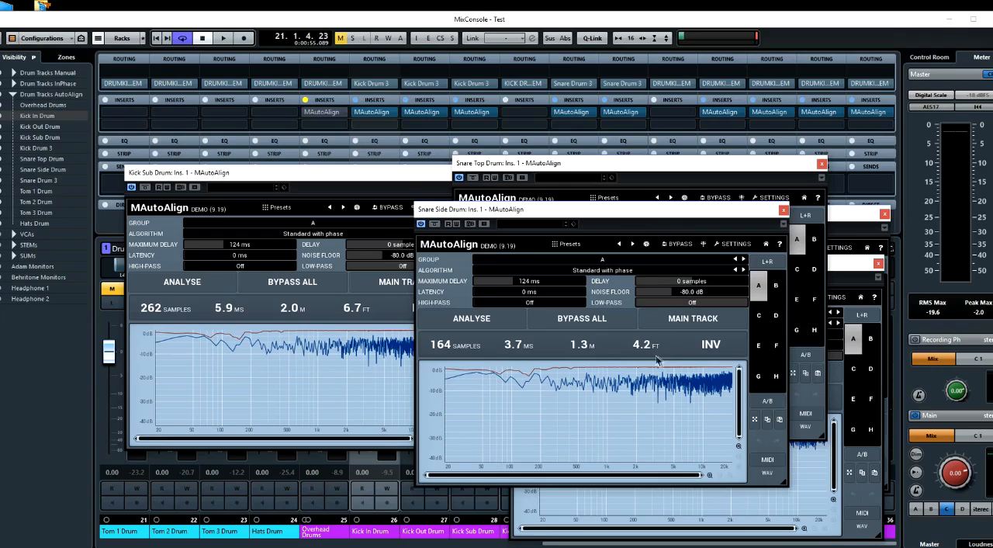
Examine the re-analysed MAutoAlign values on Tom 1, Tom 2 and Tom 3, closing each window and both snare windows
left_click(732, 113)
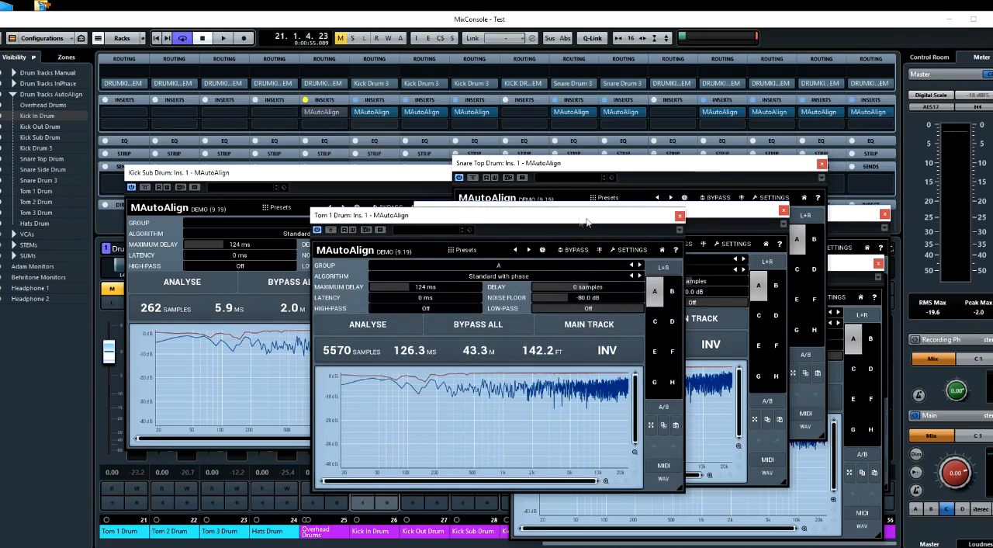
left_click_drag(587, 221, 554, 220)
left_click(647, 215)
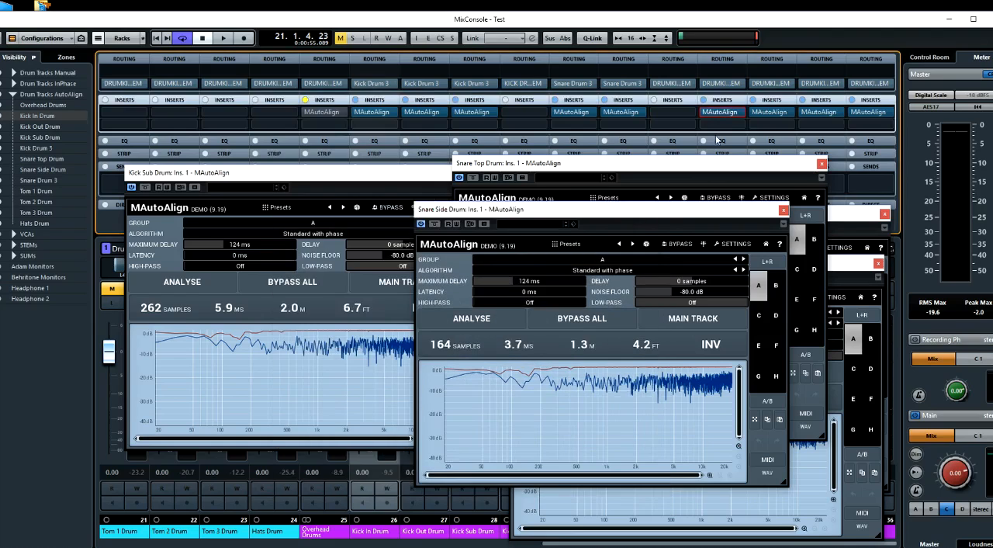
left_click(777, 113)
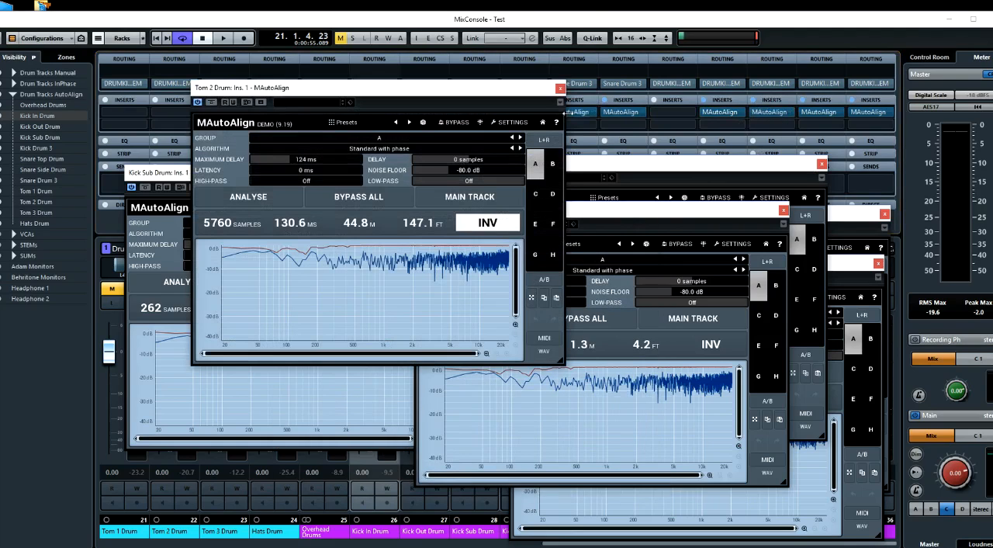
left_click(561, 88)
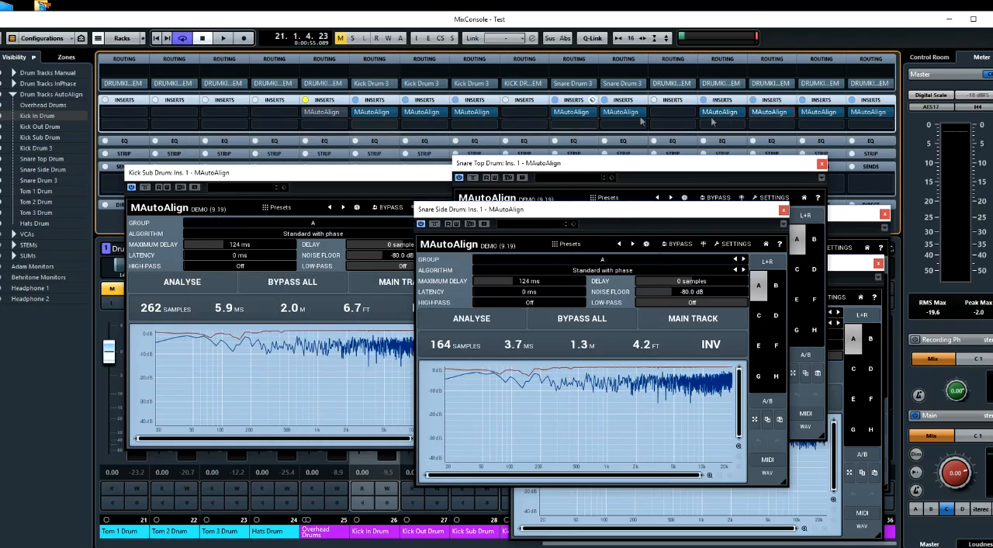
left_click(774, 111)
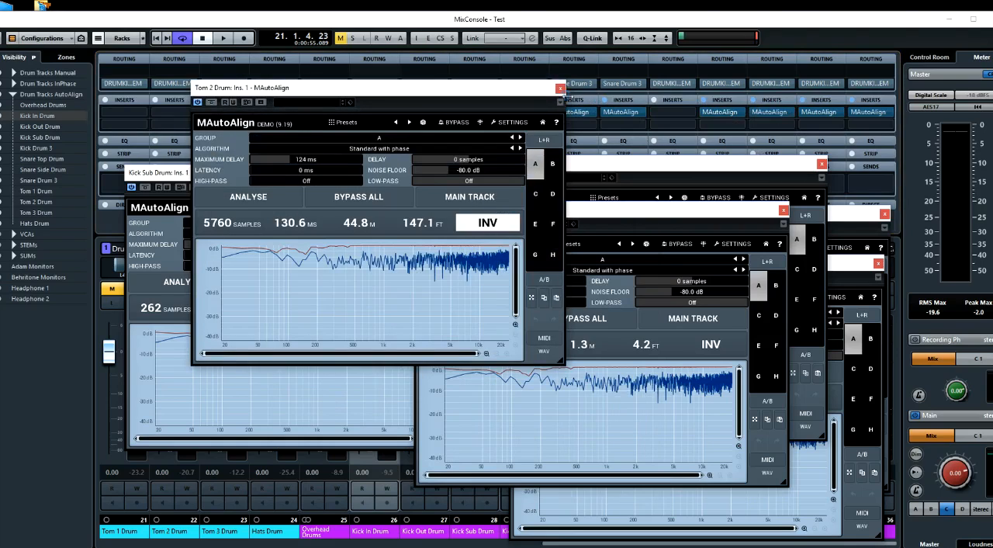
left_click(561, 88)
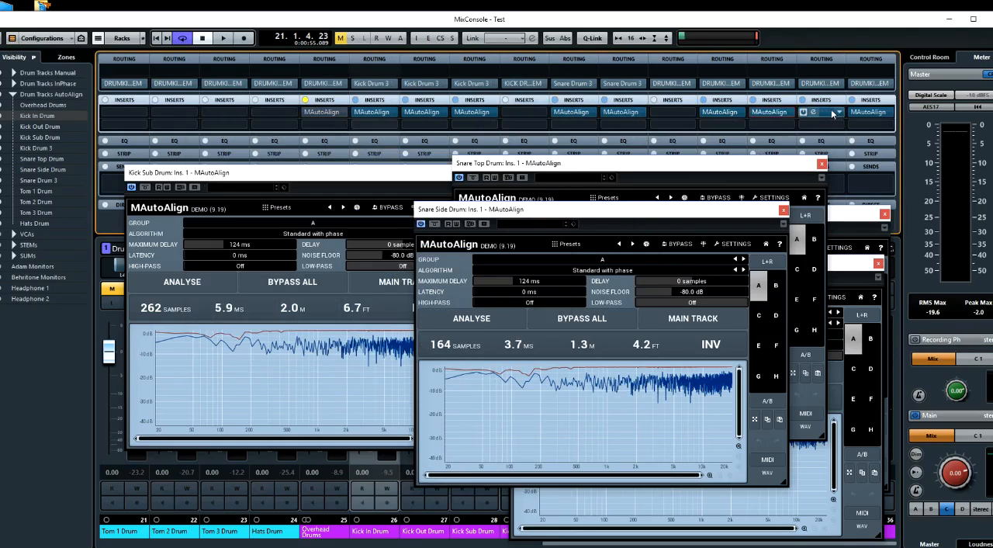
left_click(819, 111)
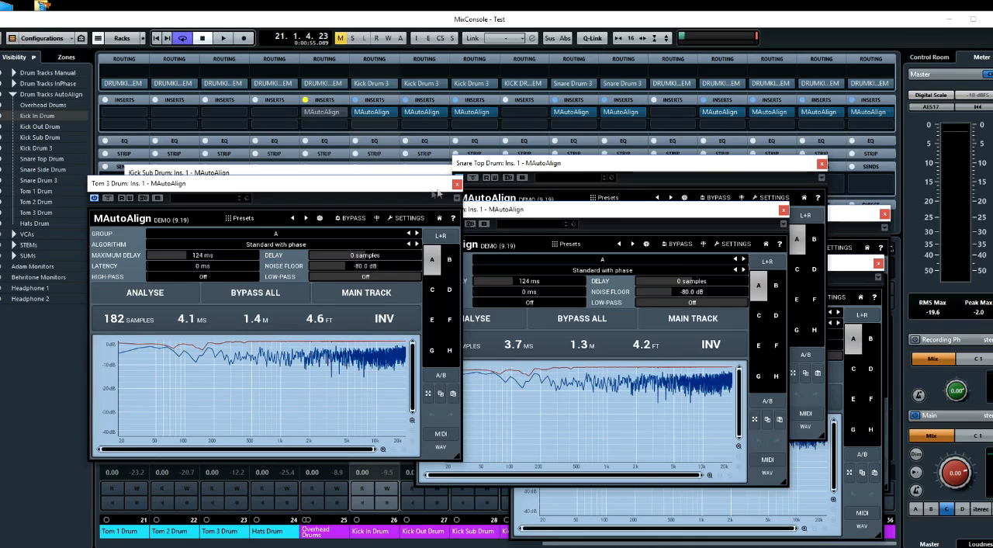
left_click(457, 184)
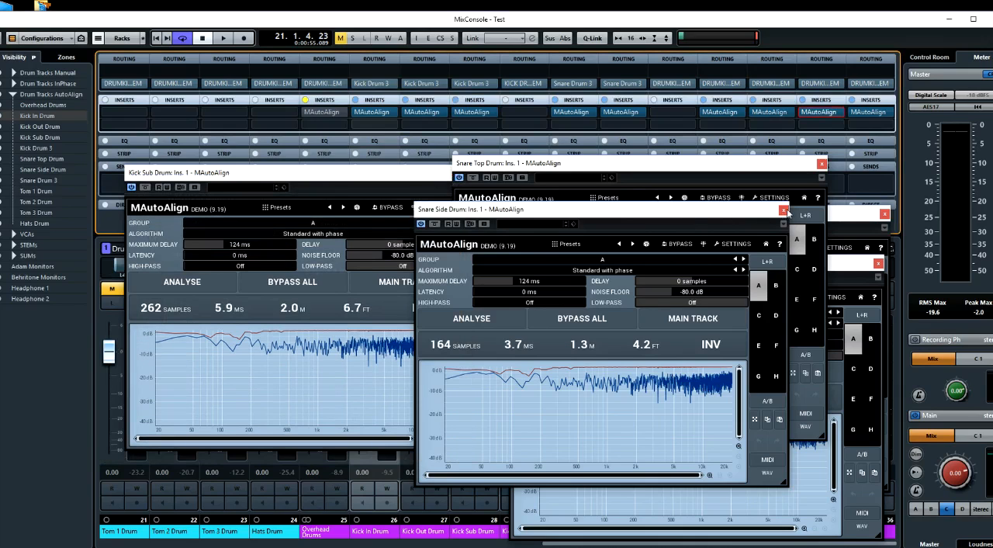
left_click(784, 210)
left_click(822, 165)
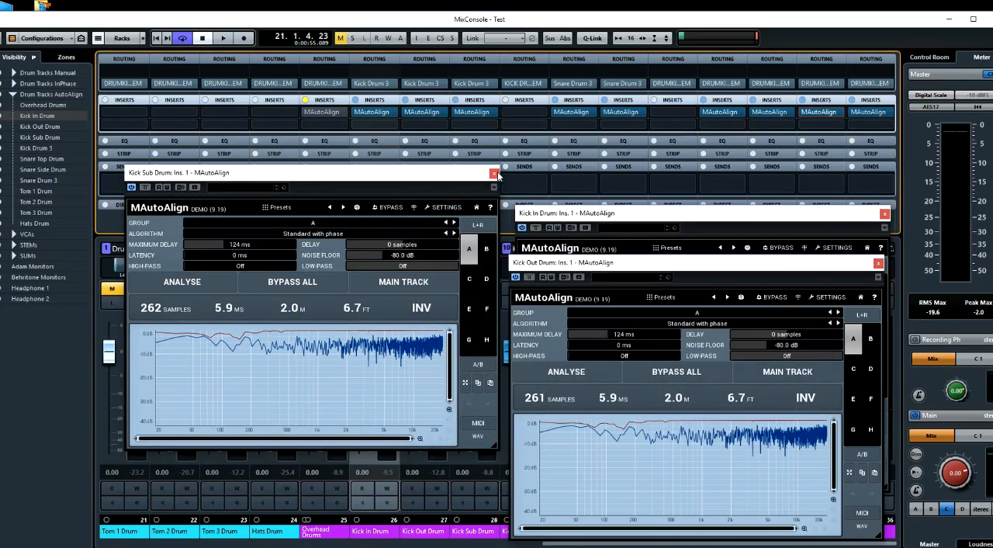
Close the three kick MAutoAlign windows and remove MAutoAlign from the Hats, Tom 3, Tom 2 and Tom 1 channels in the AutoAlign group
left_click(502, 173)
left_click(879, 263)
left_click(884, 213)
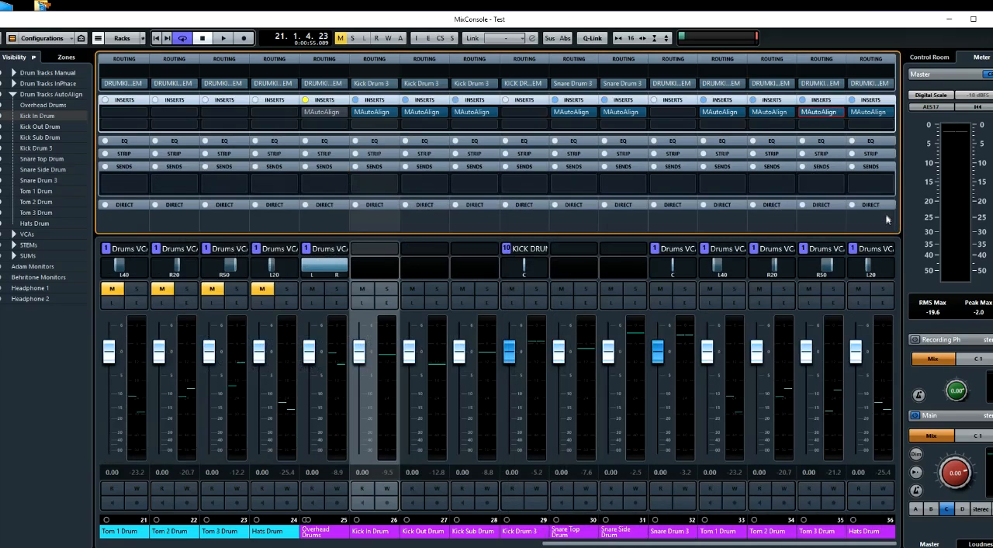
left_click(881, 115)
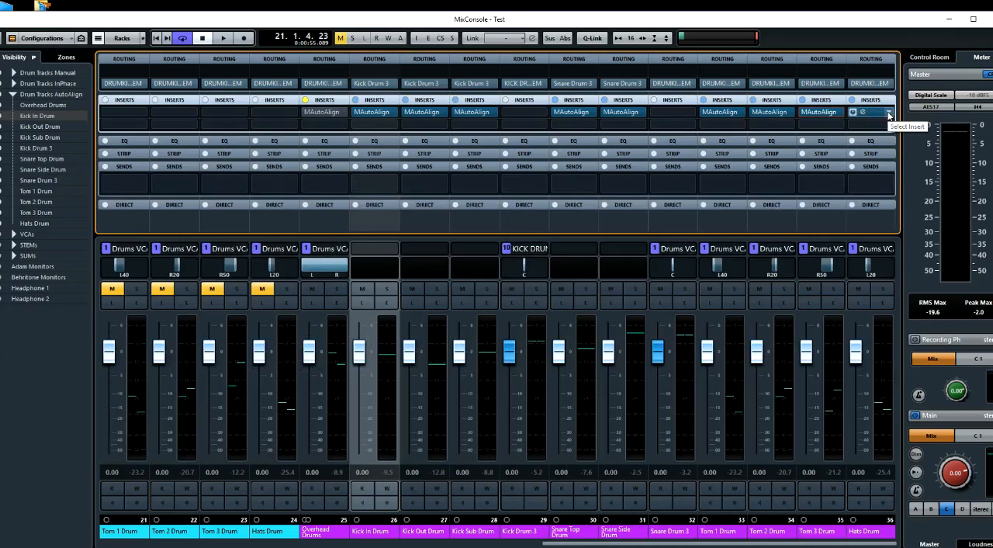
left_click(813, 215)
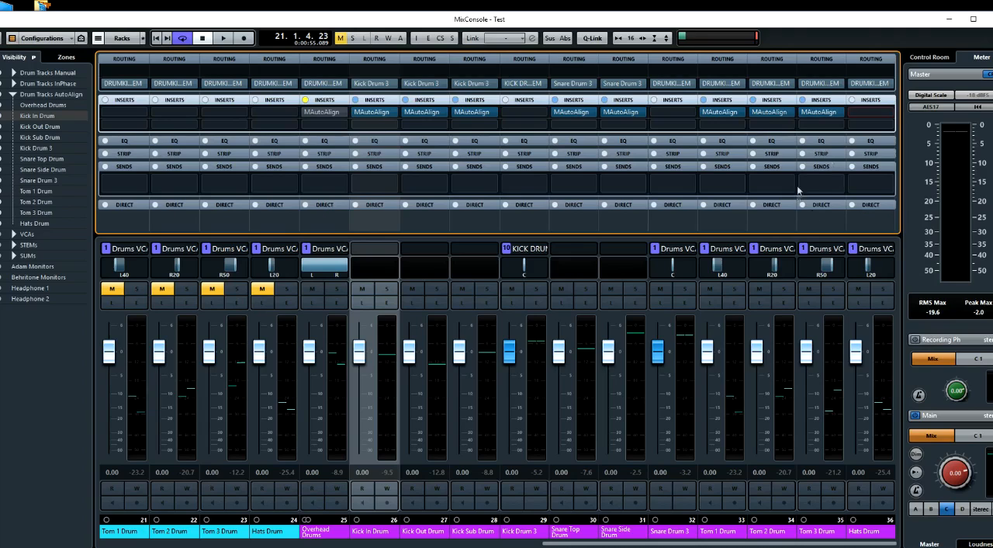
left_click(840, 116)
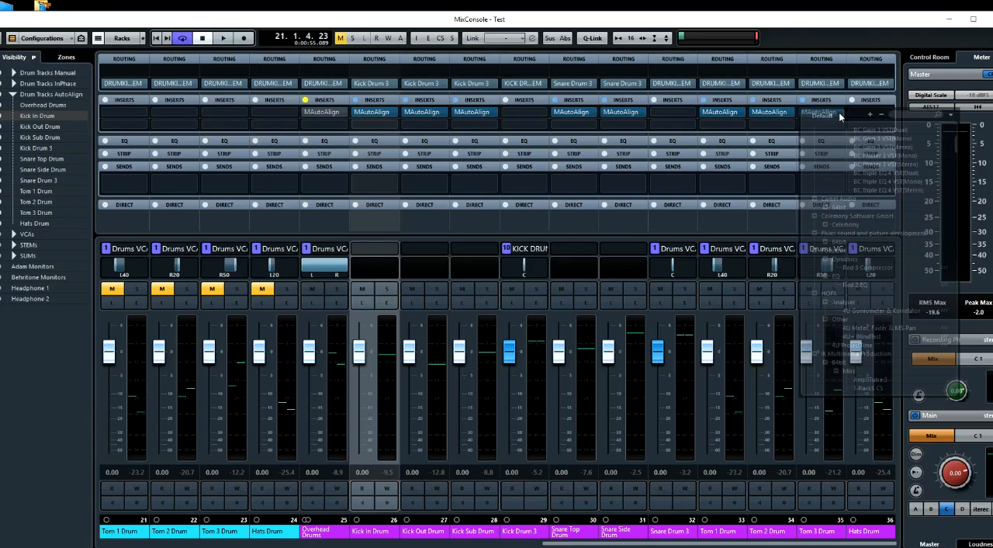
left_click(791, 114)
key("Delete")
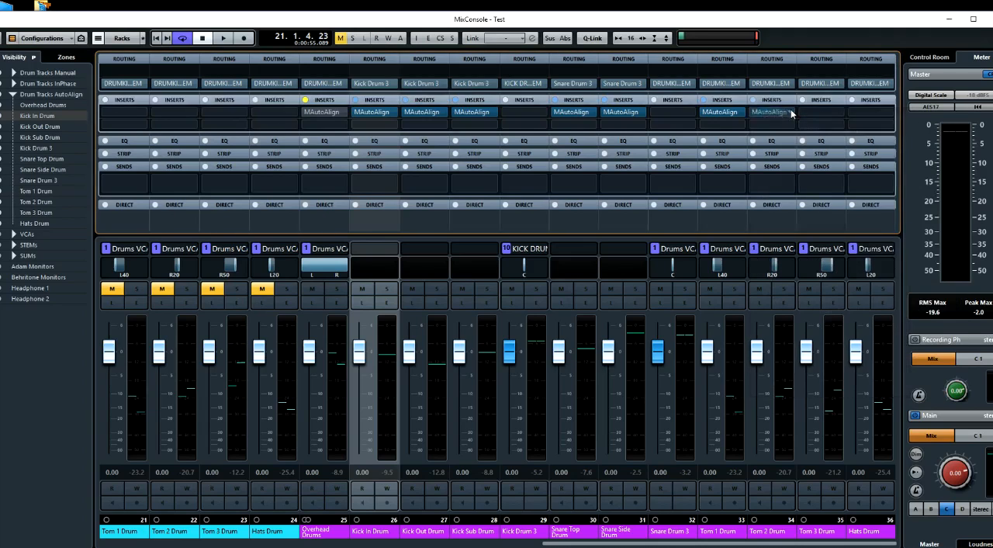
key("Delete")
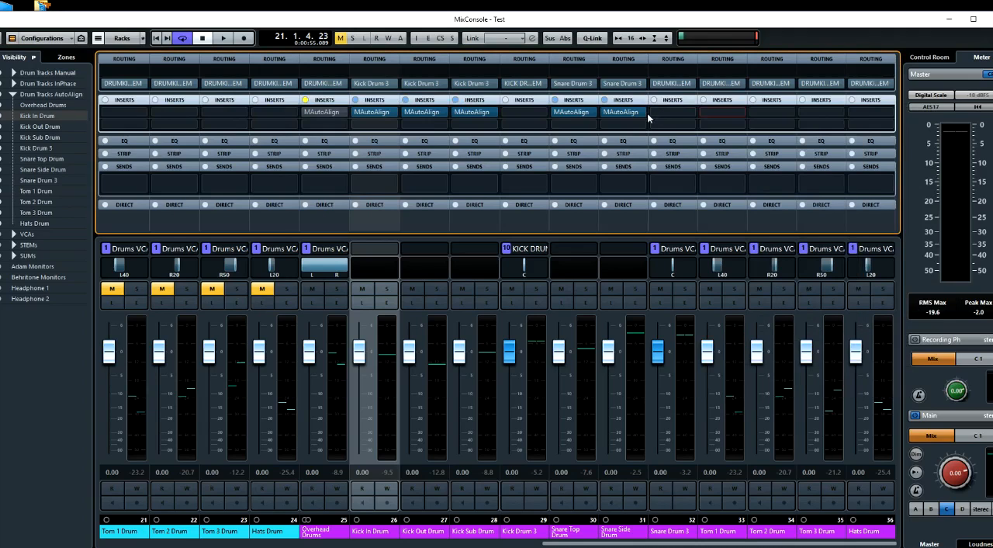
Remove MAutoAlign from the Snare Side, Snare Top, Kick Sub and Kick Out Drum channels
left_click(643, 113)
key("Delete")
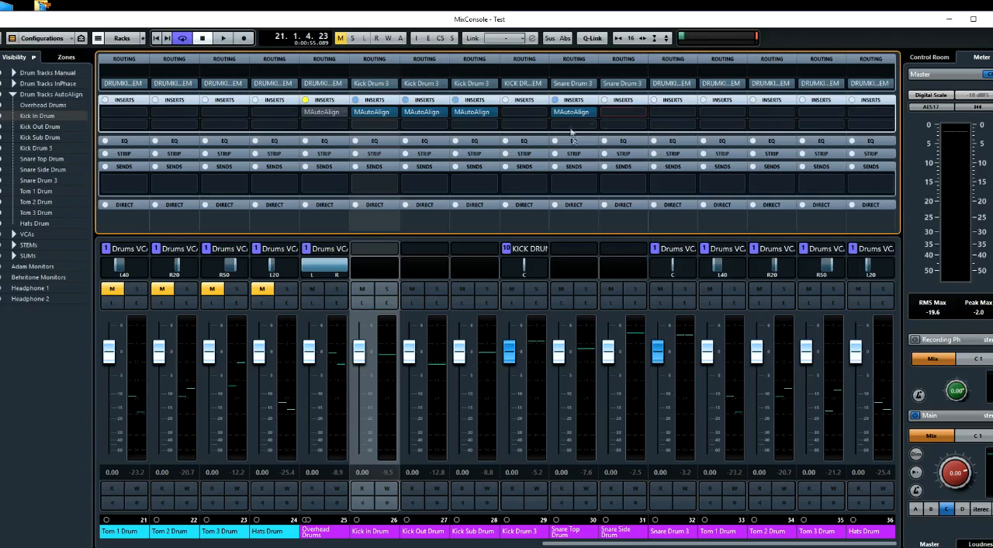
left_click(589, 112)
key("Delete")
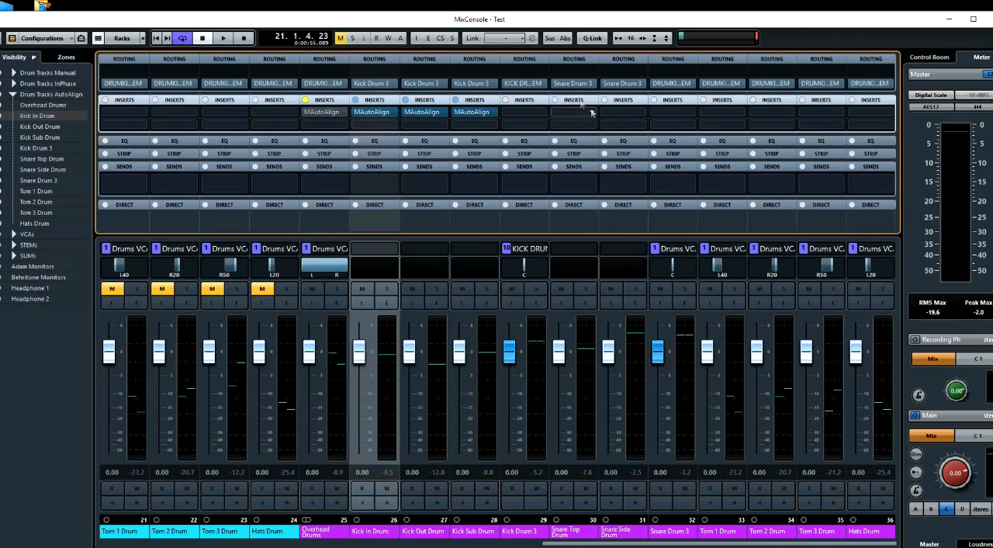
left_click(492, 115)
key("Delete")
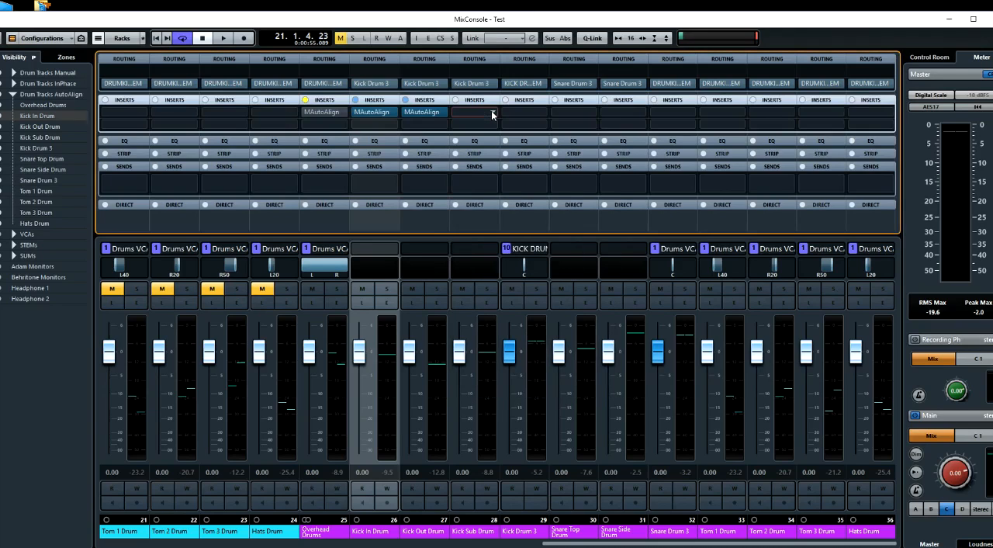
left_click(444, 112)
key("Delete")
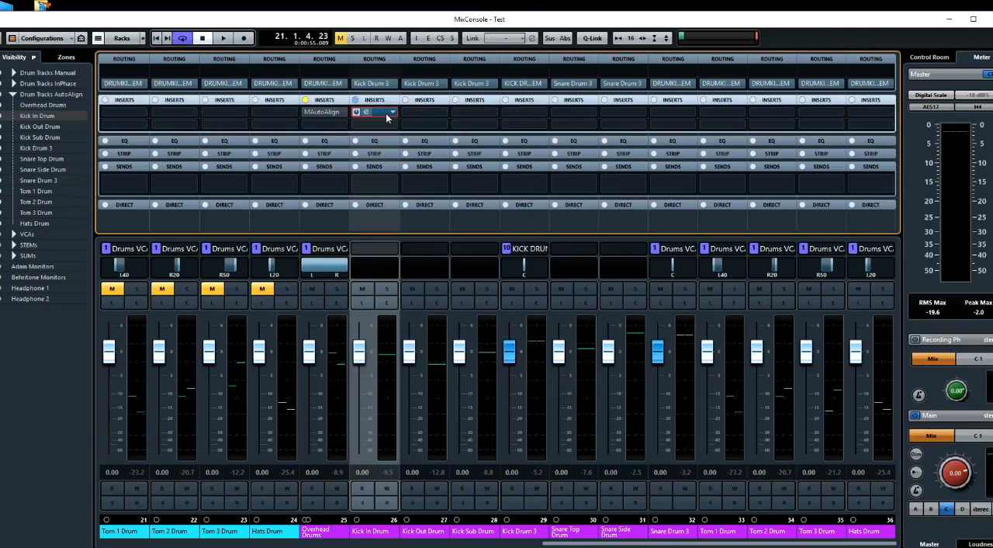
Copy MAutoAlign from Kick In Drum to Kick Out Drum and remove it from Overhead Drums
left_click(385, 113)
left_click_drag(572, 220, 479, 217)
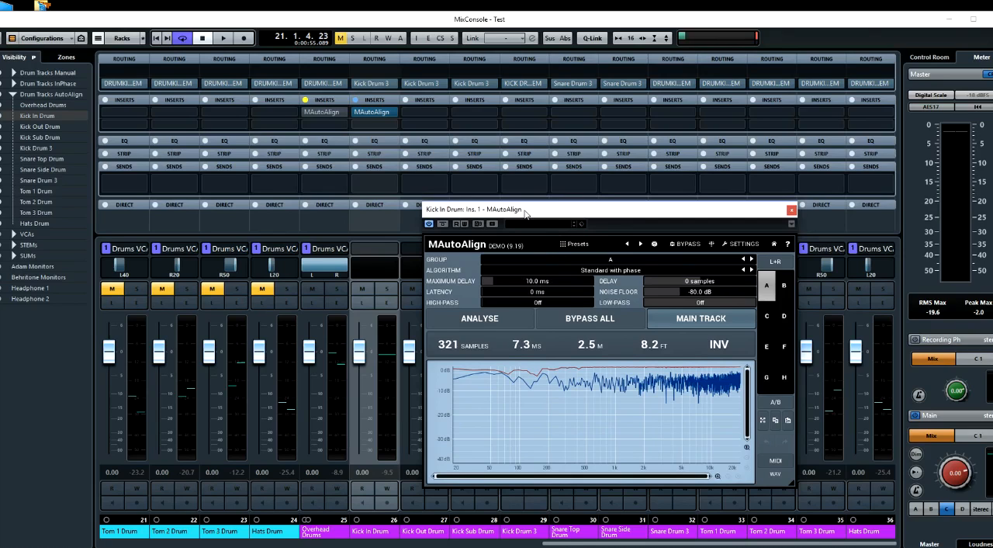
left_click_drag(525, 214, 613, 220)
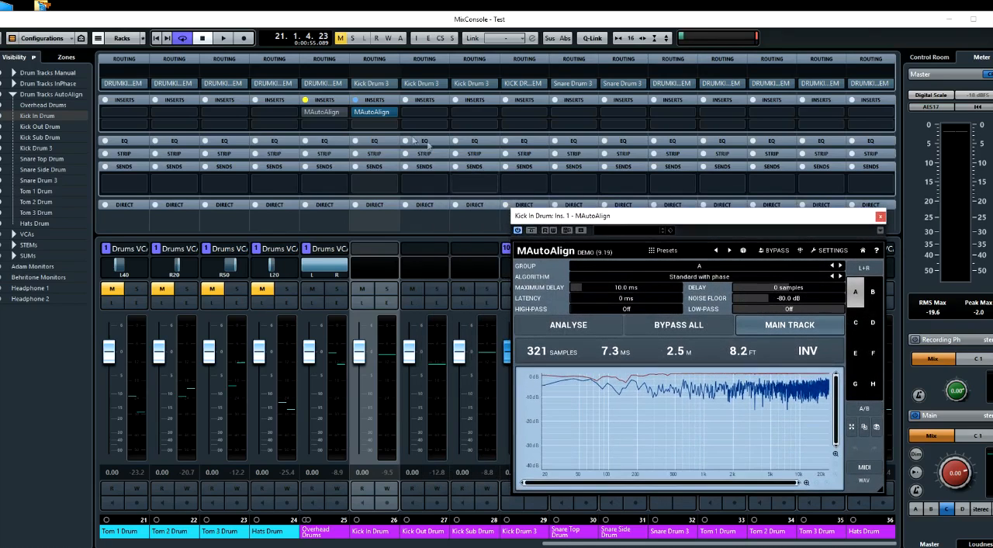
left_click_drag(376, 111, 423, 113)
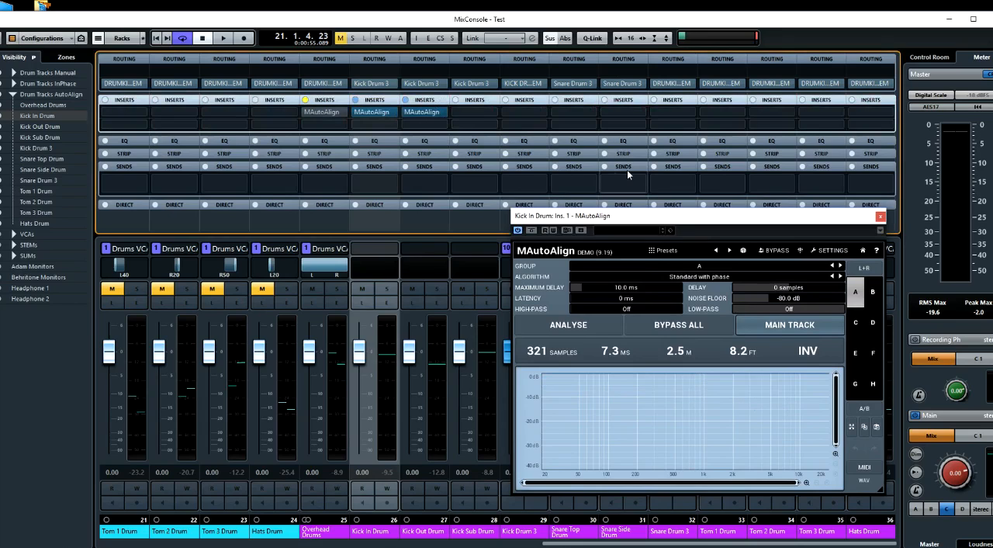
left_click(389, 111)
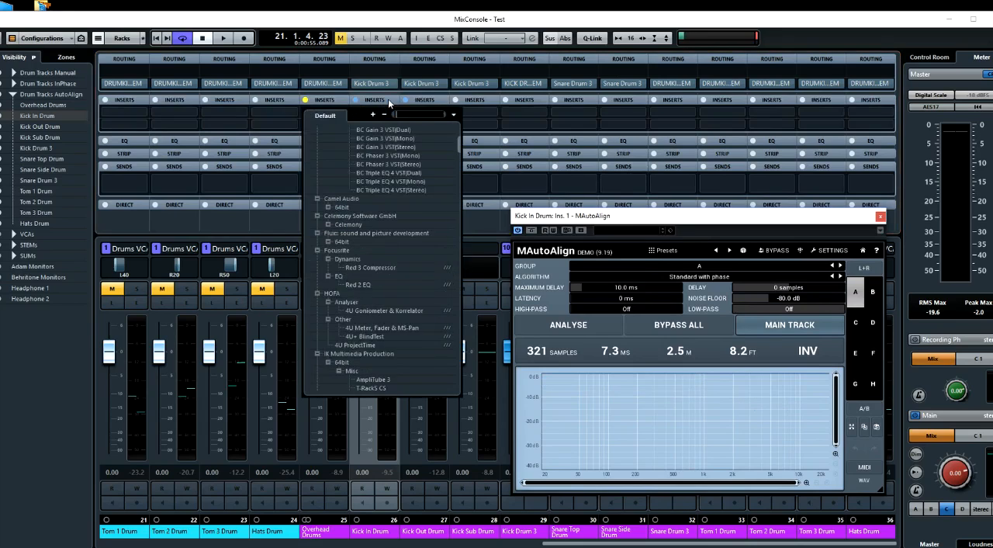
left_click(390, 104)
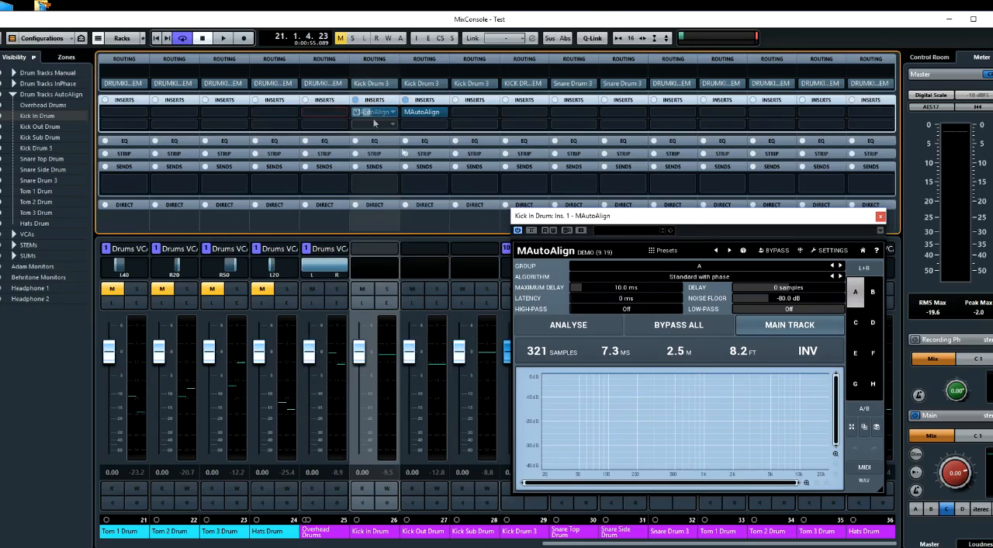
Solo Kick In and Kick Out Drum and place their MAutoAlign windows side by side
left_click(387, 289)
left_click(436, 290)
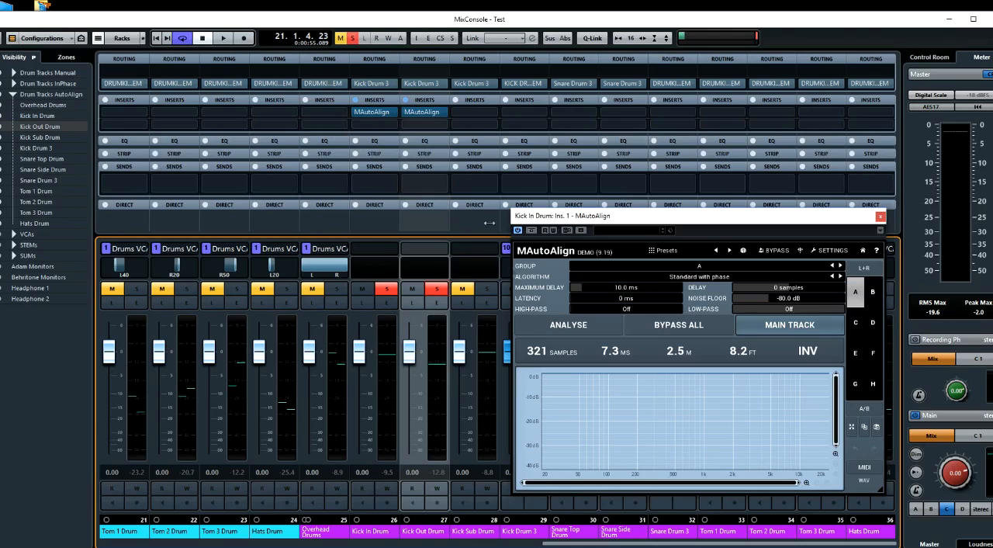
left_click(385, 113)
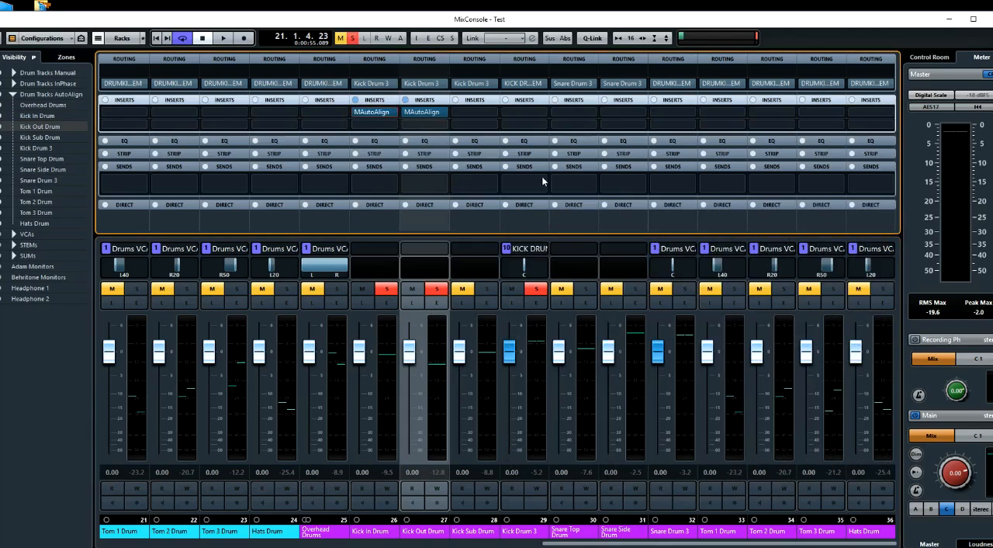
left_click(373, 112)
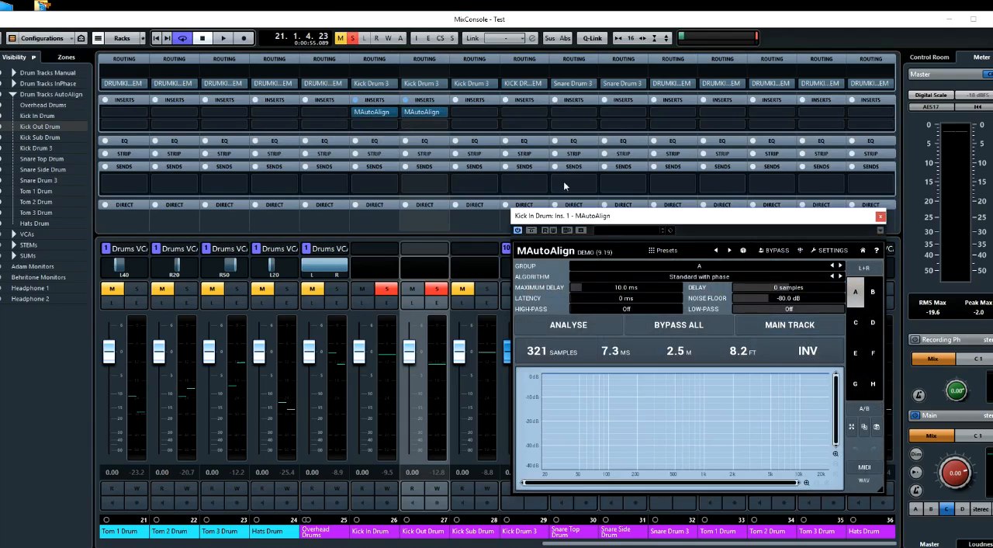
left_click(423, 113)
left_click_drag(343, 193, 352, 220)
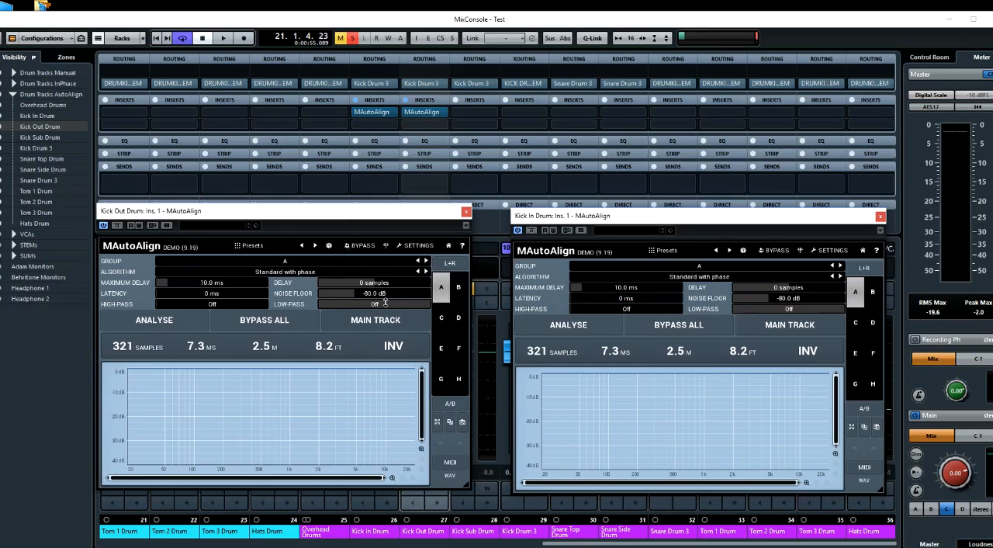
Start loop playback and run the MAutoAlign analysis from Kick Out Drum several times
key("space")
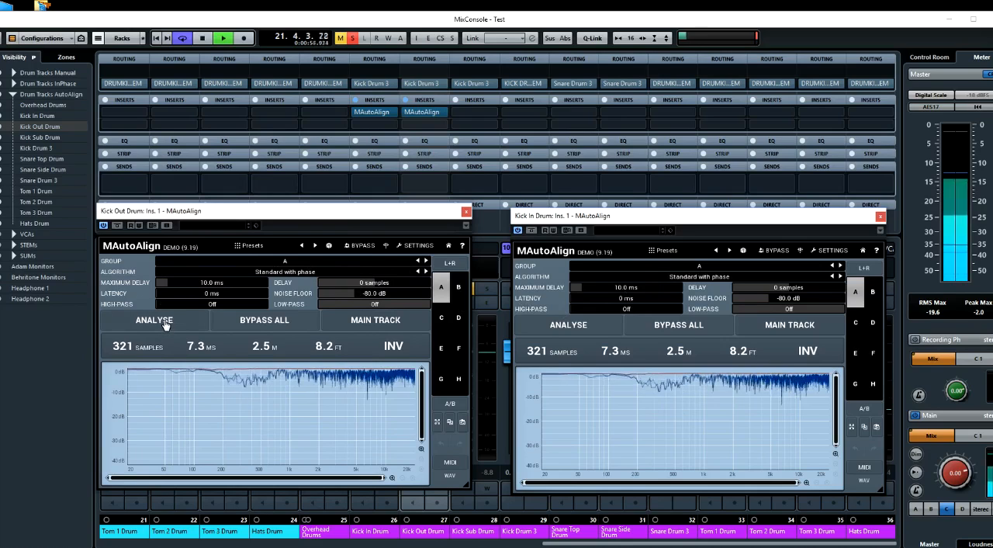
left_click(164, 322)
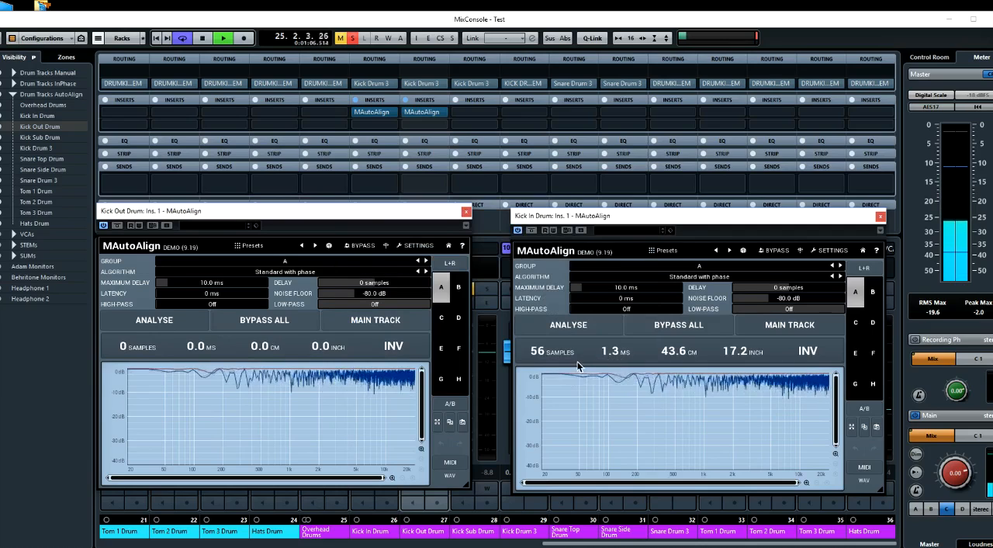
left_click(175, 320)
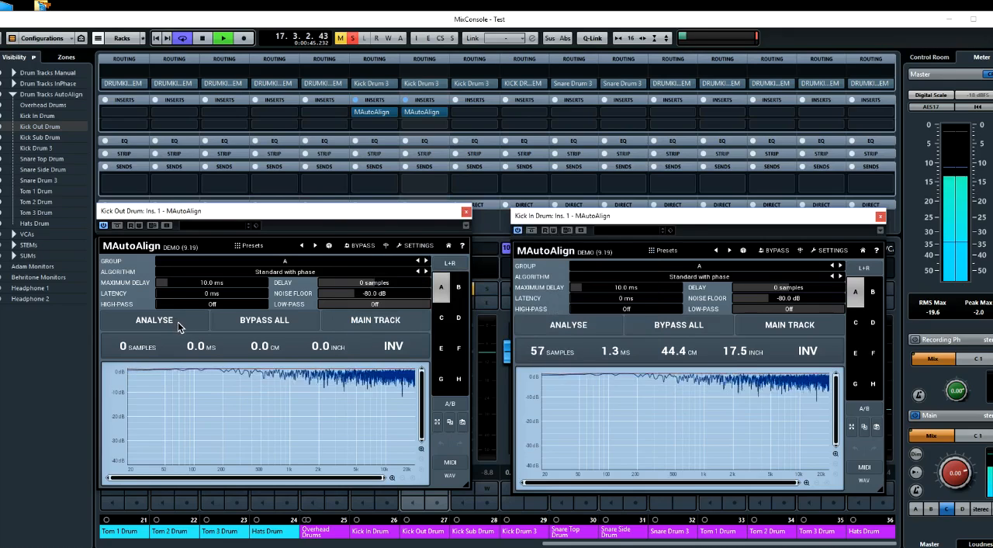
left_click(178, 321)
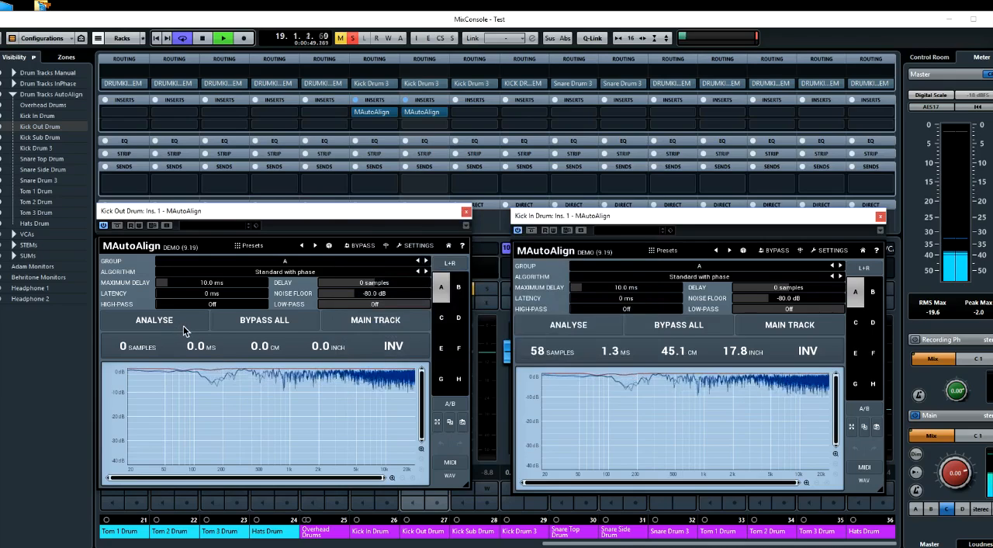
left_click(184, 330)
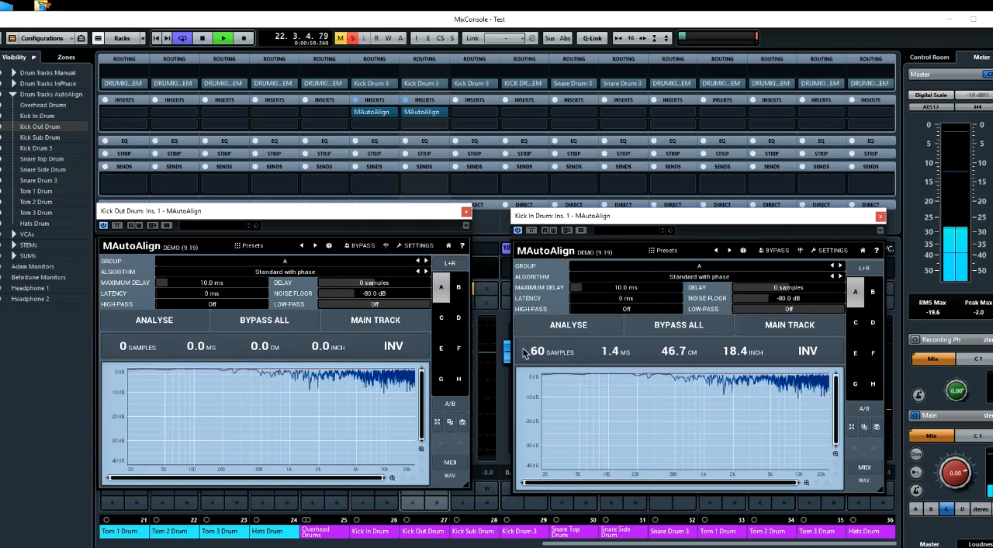
Compare the two kicks with Bypass All on and off during playback, stop playback and close both MAutoAlign windows
key("space")
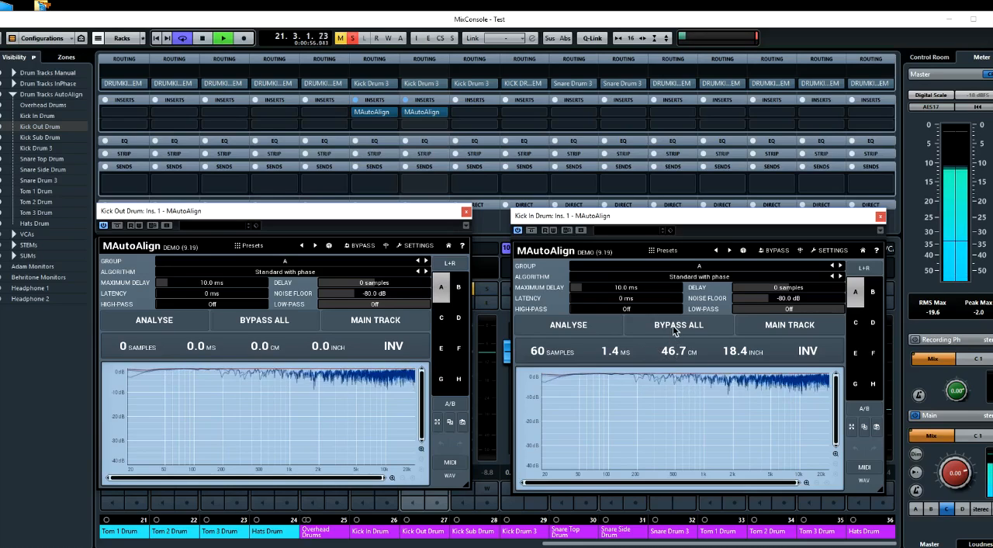
left_click(673, 331)
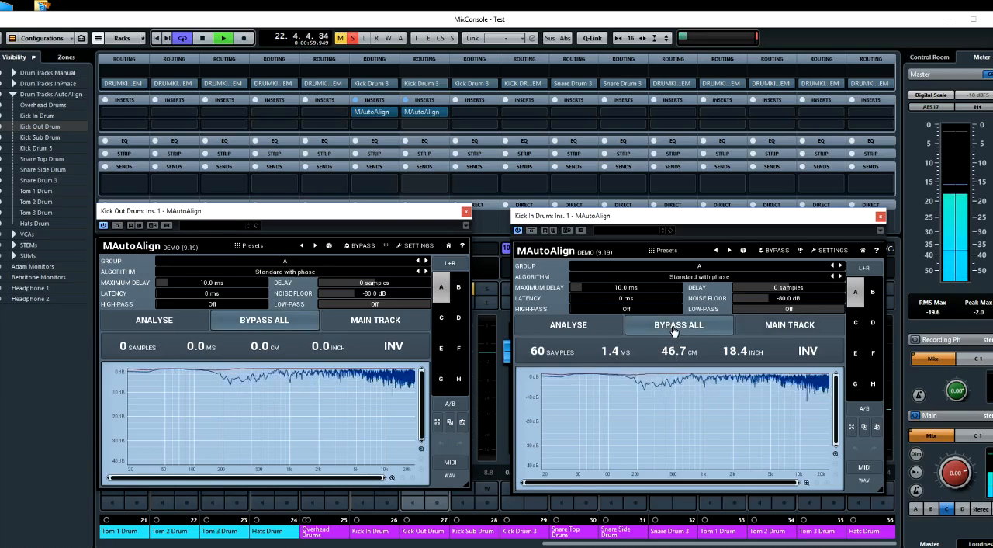
left_click(674, 331)
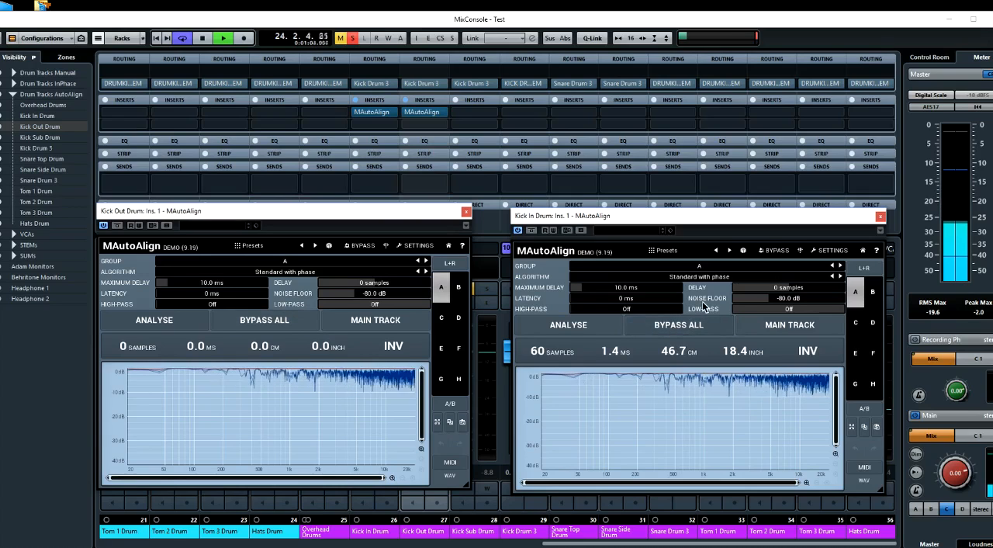
key("space")
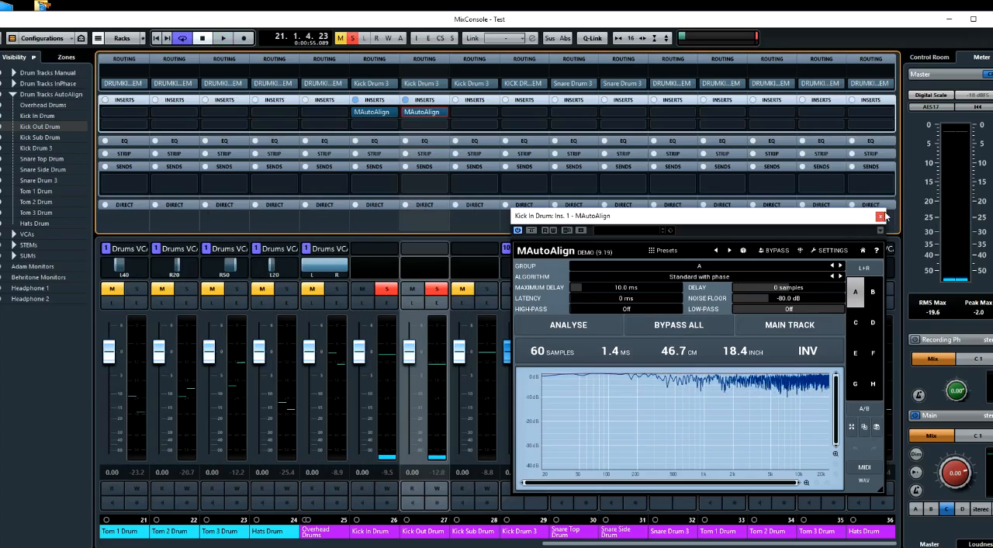
left_click(881, 216)
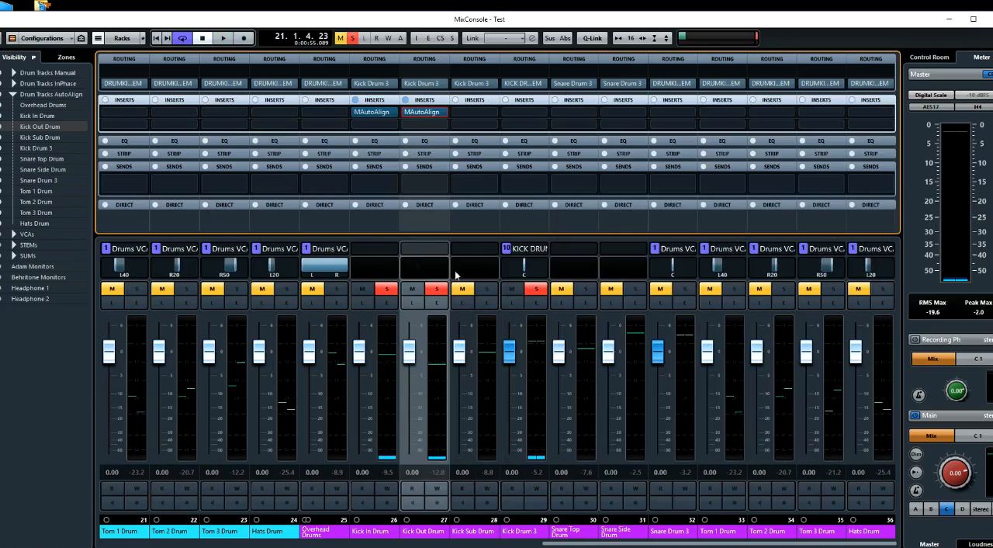
Unsolo both kicks, remove MAutoAlign from Kick Out Drum and copy it from Kick In Drum to Overhead Drums
left_click(439, 289)
left_click(387, 289)
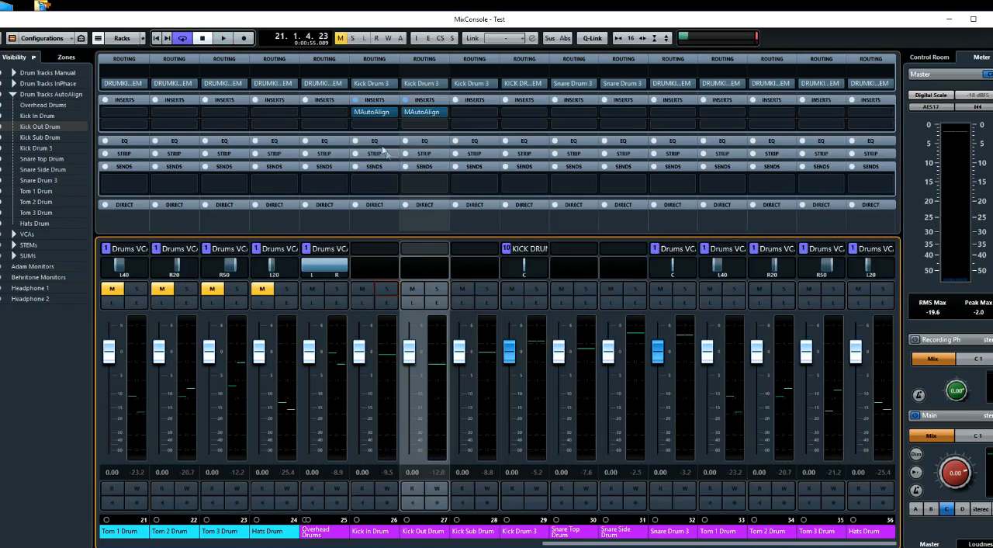
left_click(443, 113)
scroll(452, 133, "up", 10)
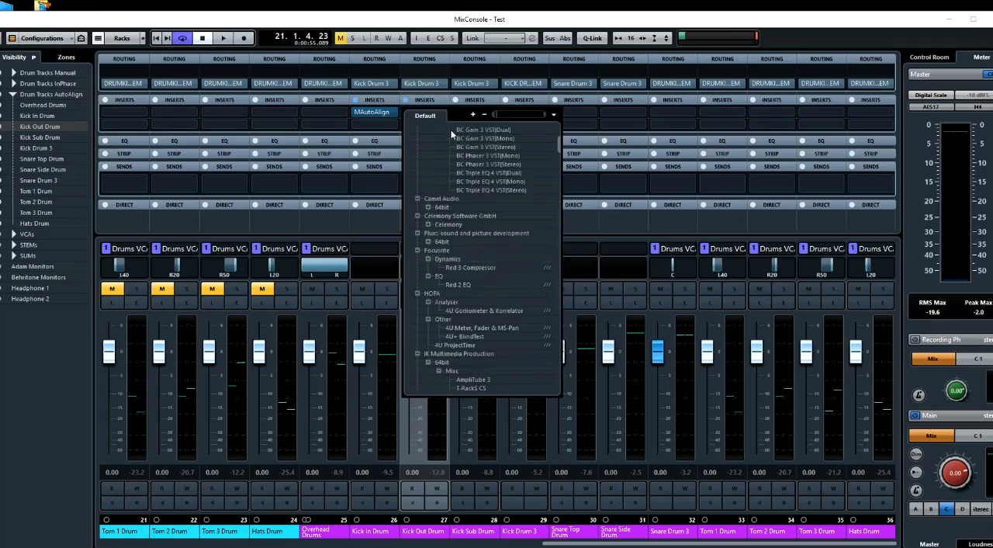
left_click(452, 133)
left_click_drag(375, 115, 335, 115)
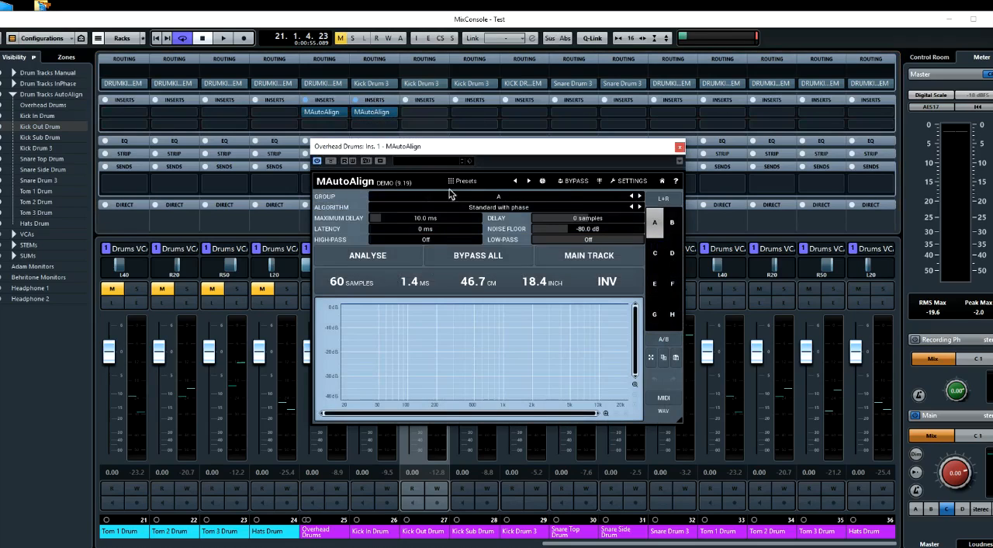
Solo Overhead Drums and Kick In Drum, open the Kick In Drum MAutoAlign and place both plug-in windows side by side
left_click_drag(458, 153, 684, 233)
left_click(336, 289)
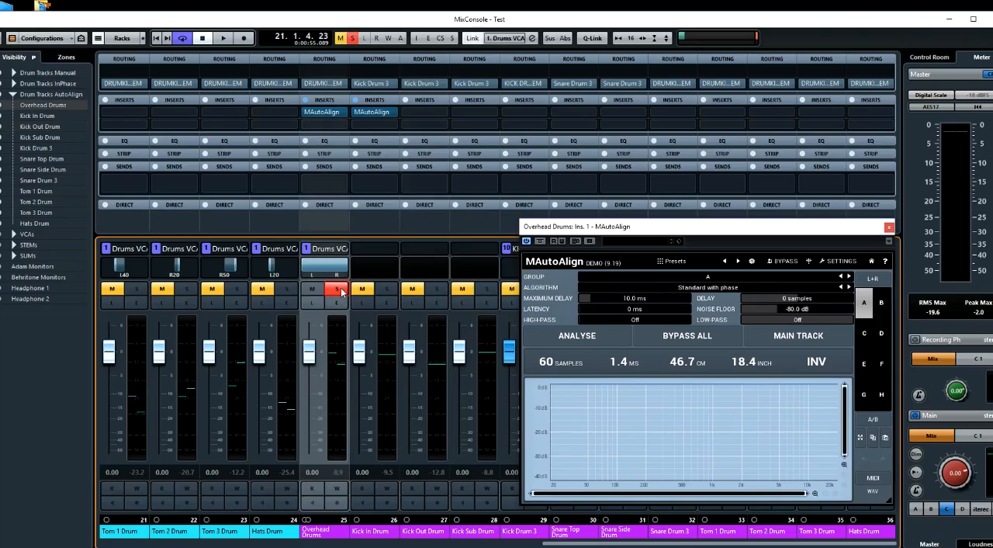
left_click(387, 289)
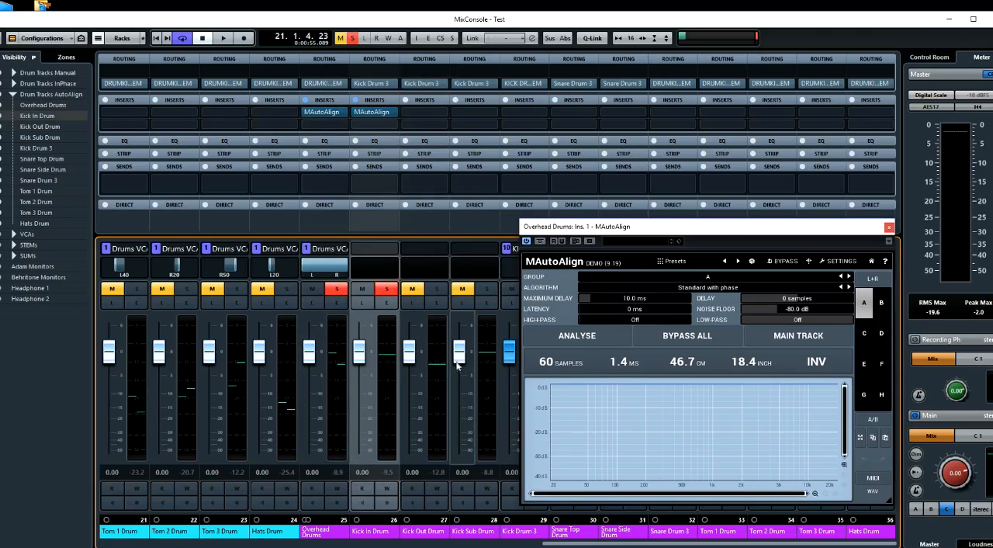
left_click_drag(643, 231, 245, 176)
left_click(368, 113)
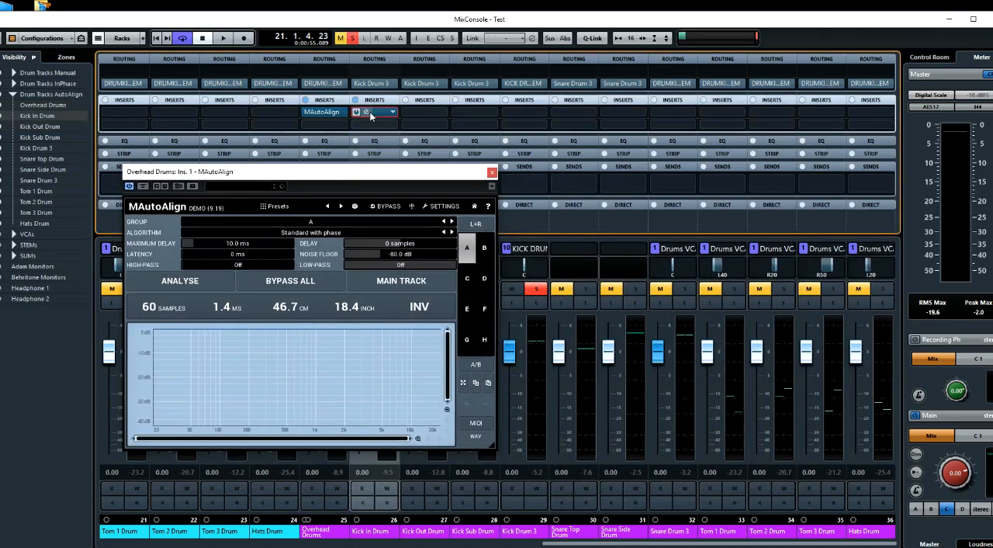
left_click_drag(371, 178, 347, 226)
mouse_move(609, 220)
left_mouse_down()
mouse_move(590, 222)
mouse_move(599, 223)
left_mouse_up()
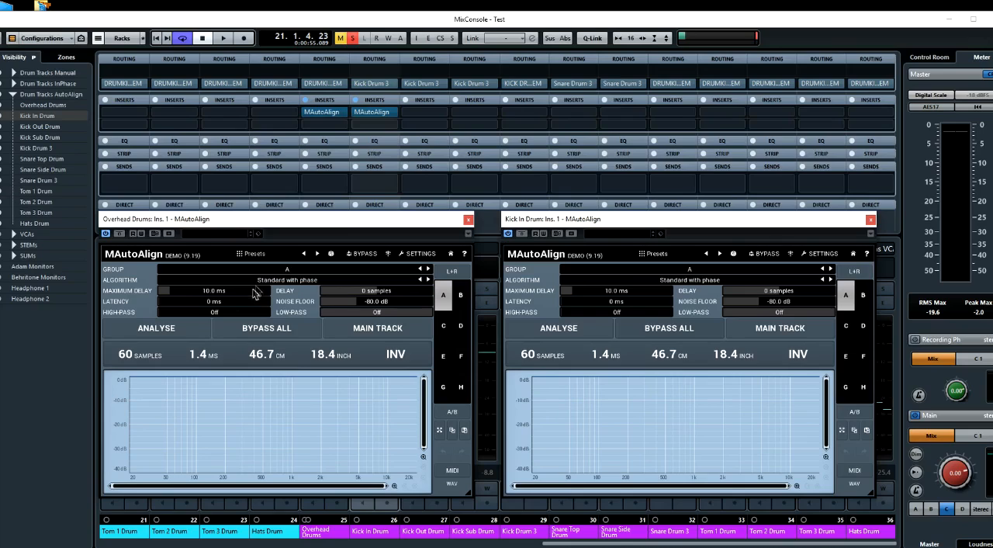
Run the MAutoAlign analysis from Overhead Drums several times during playback and set Overhead Drums as the main track
left_click(172, 332)
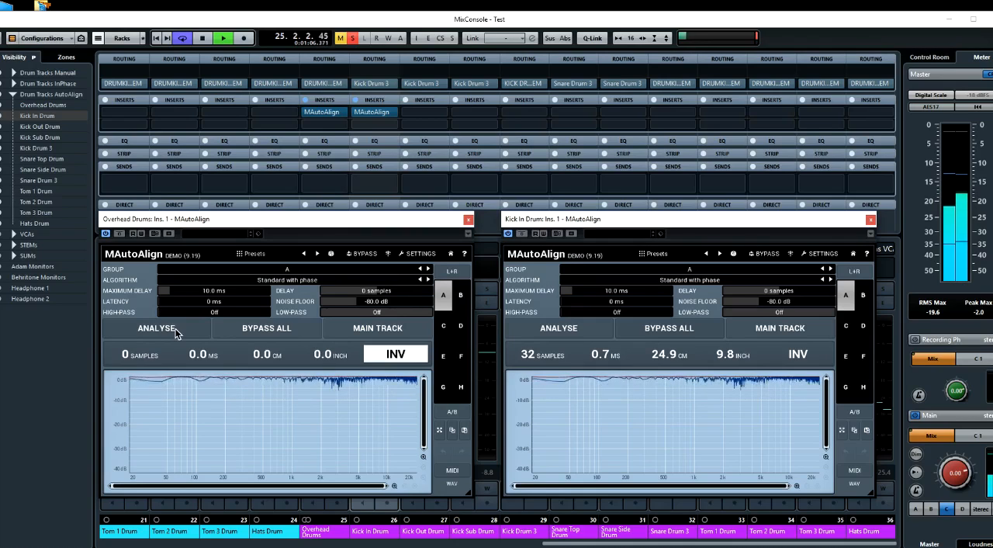
left_click(158, 328)
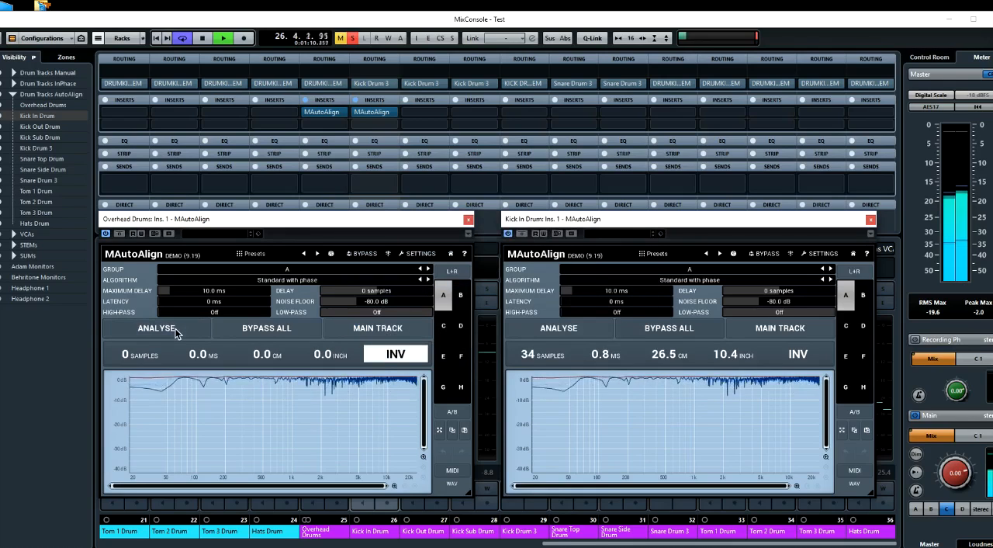
left_click(184, 335)
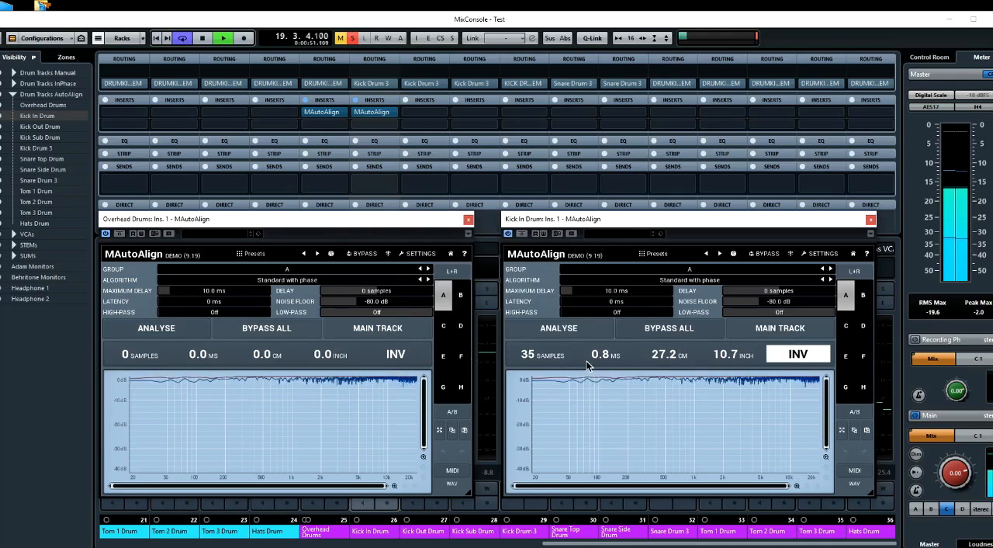
left_click(145, 340)
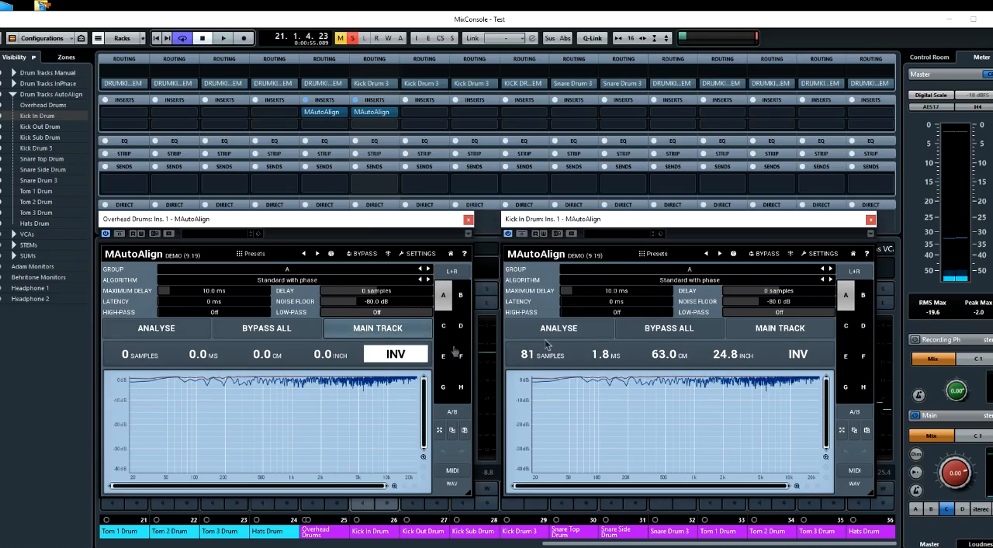
Repeat the two-track analysis several times with Overhead Drums as the main track, and stop playback
left_click(155, 328)
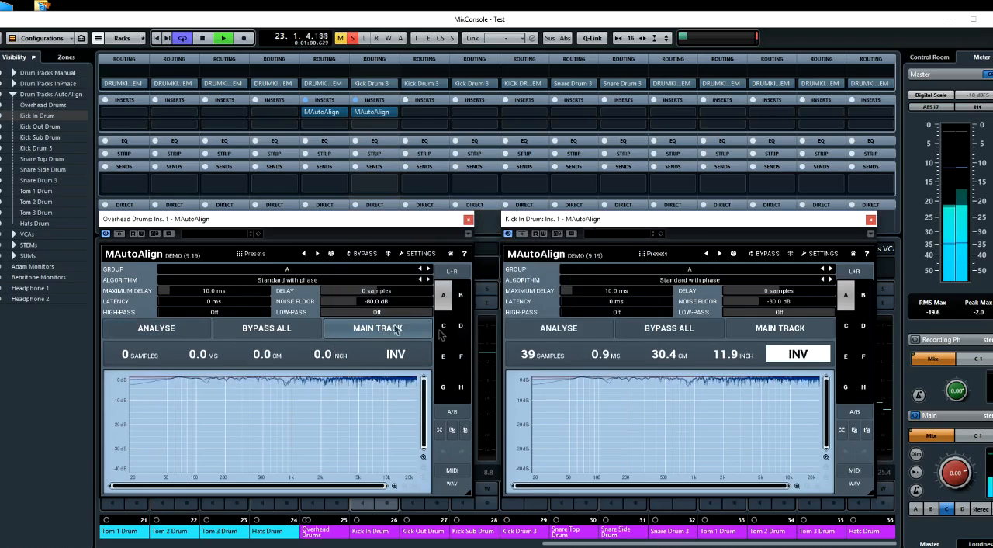
left_click(155, 330)
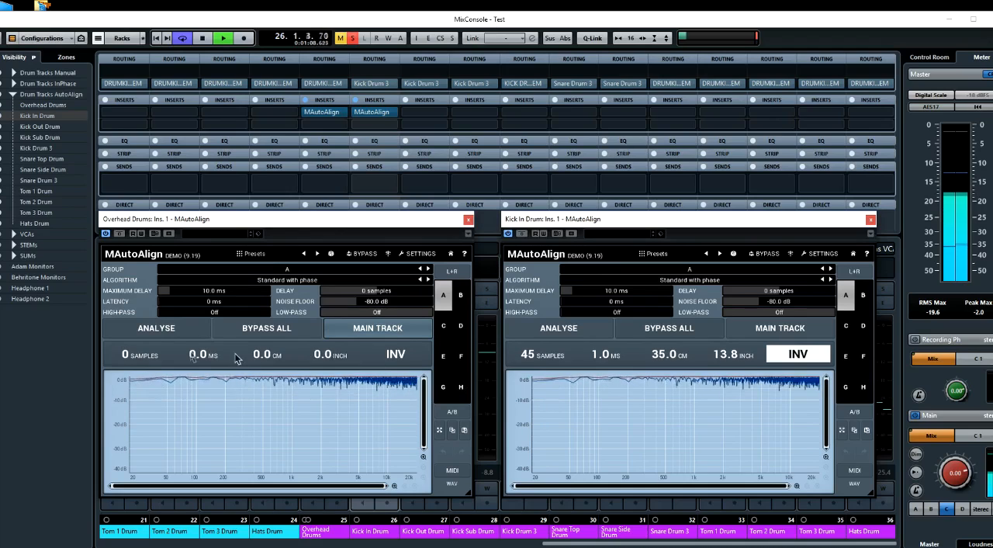
left_click(157, 329)
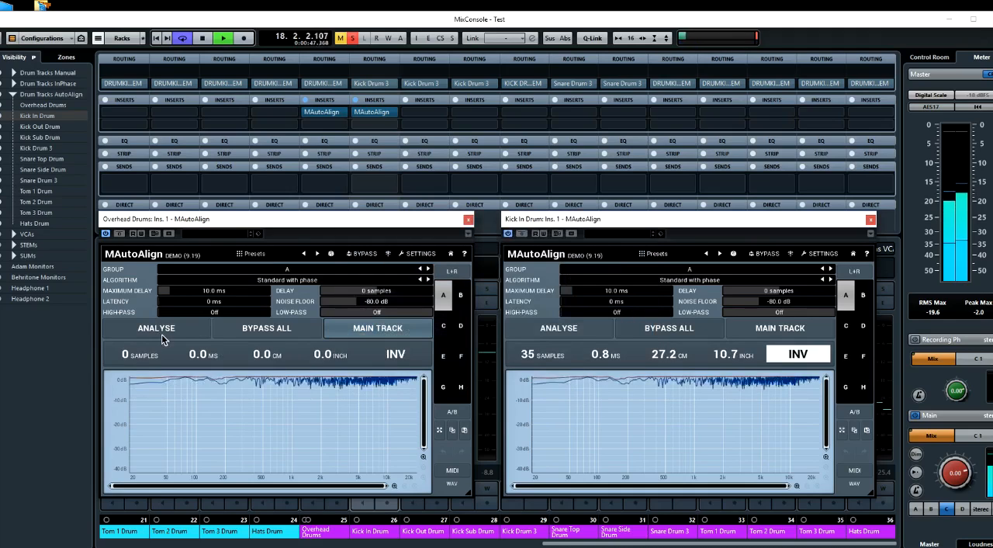
left_click(163, 332)
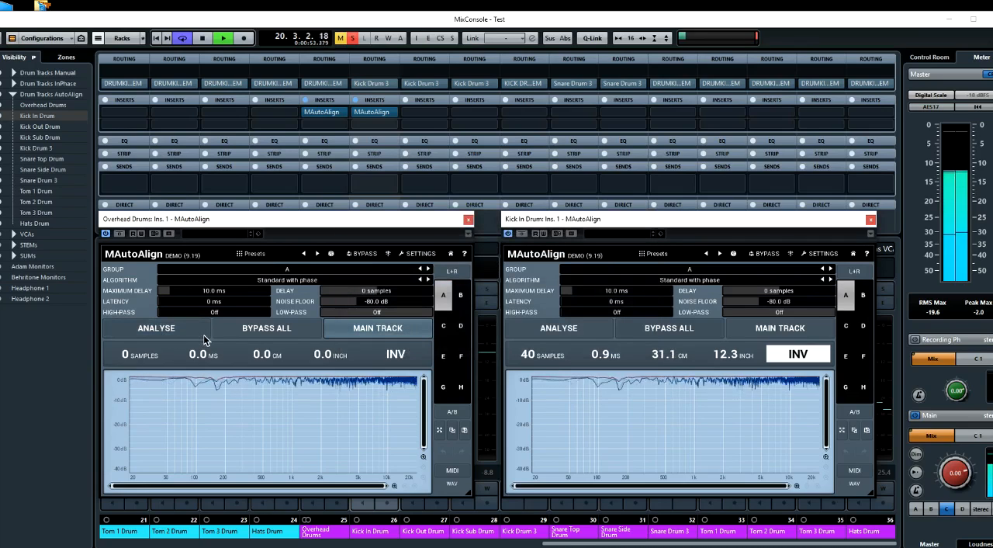
left_click(190, 332)
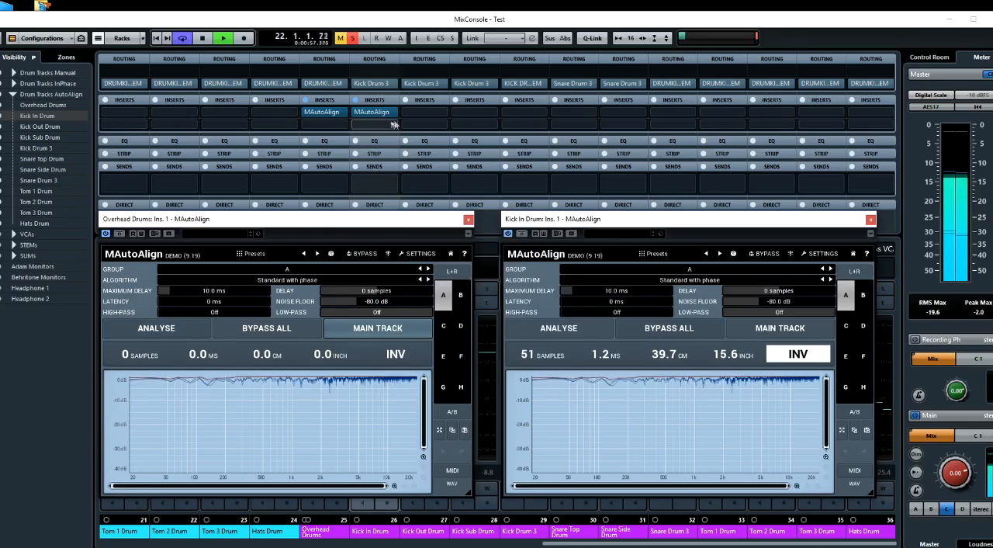
key("space")
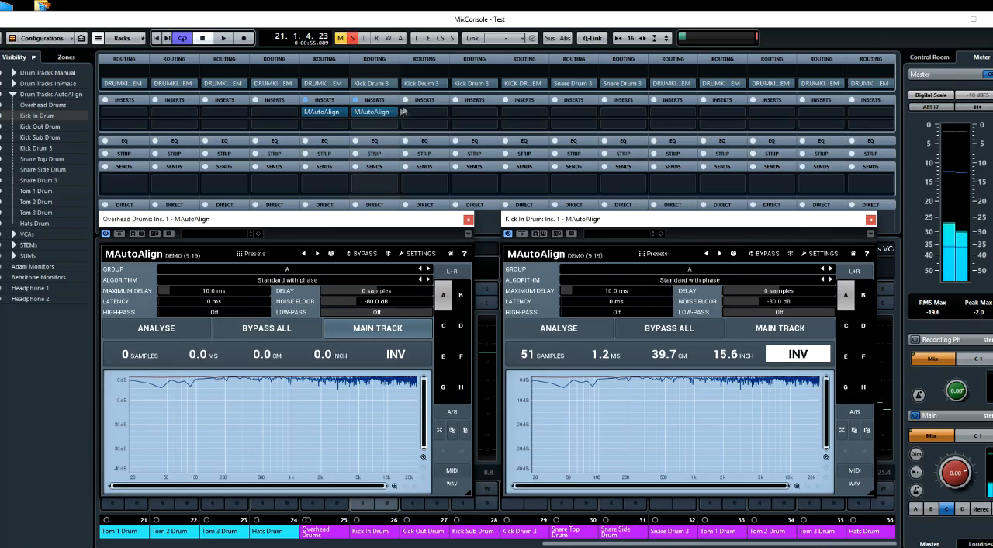
Copy MAutoAlign from Kick In Drum to Kick Out Drum, solo Kick Out Drum and arrange the three plug-in windows
left_click_drag(387, 113, 425, 116)
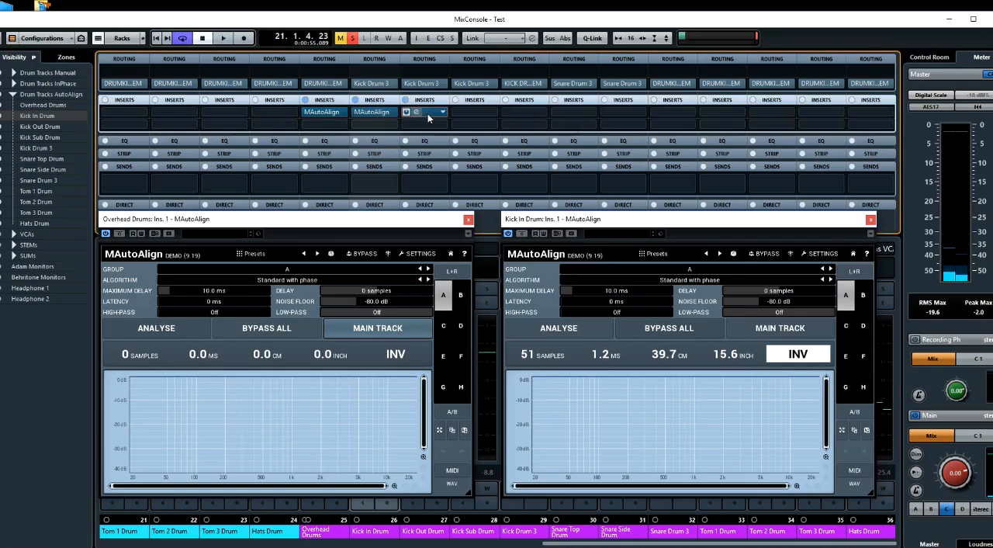
left_click(428, 116)
left_click_drag(446, 145, 505, 58)
left_click_drag(354, 223, 253, 368)
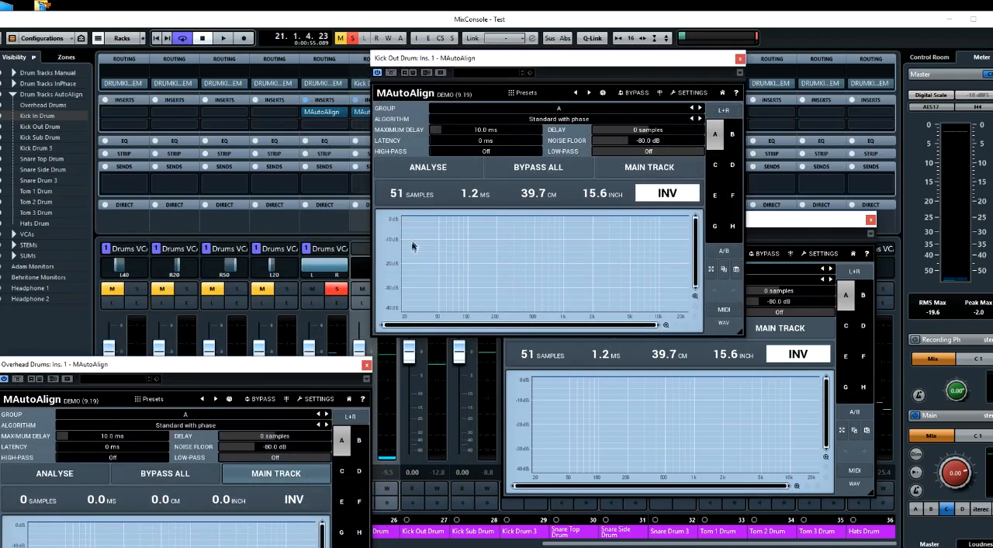
left_click_drag(454, 65, 554, 83)
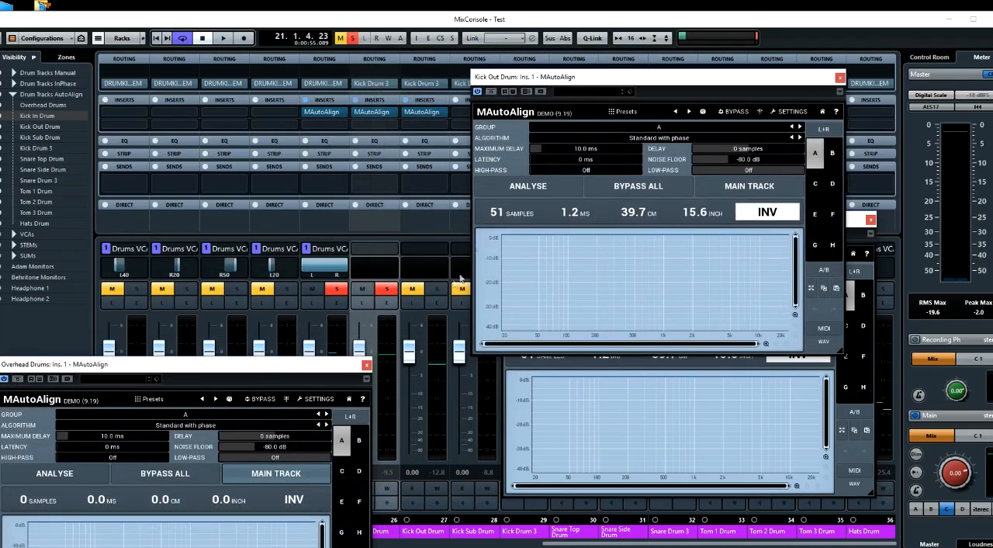
left_click(437, 288)
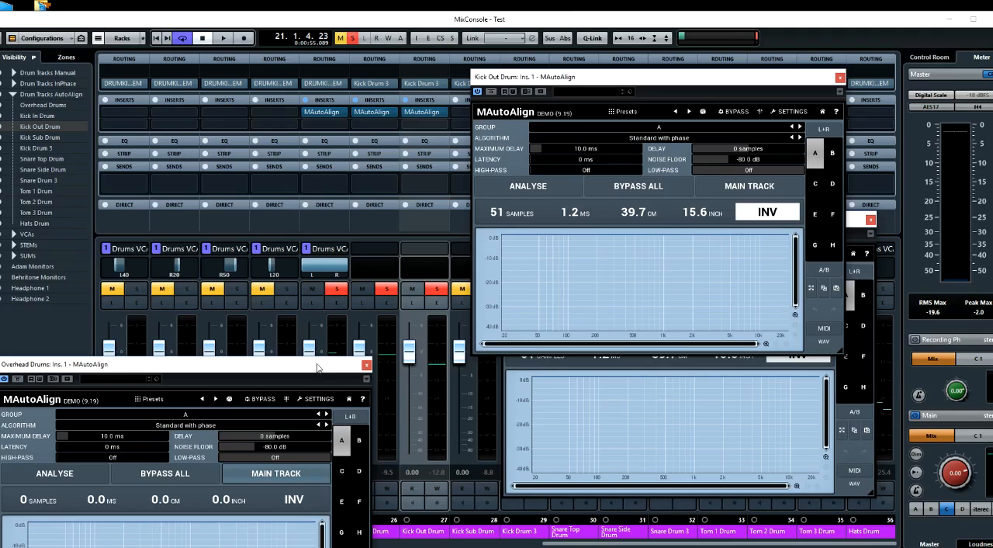
left_click_drag(318, 367, 397, 201)
left_click_drag(588, 76, 588, 29)
Analyse the overheads and both kicks together from the Overhead Drums MAutoAlign several times during loop playback
key("space")
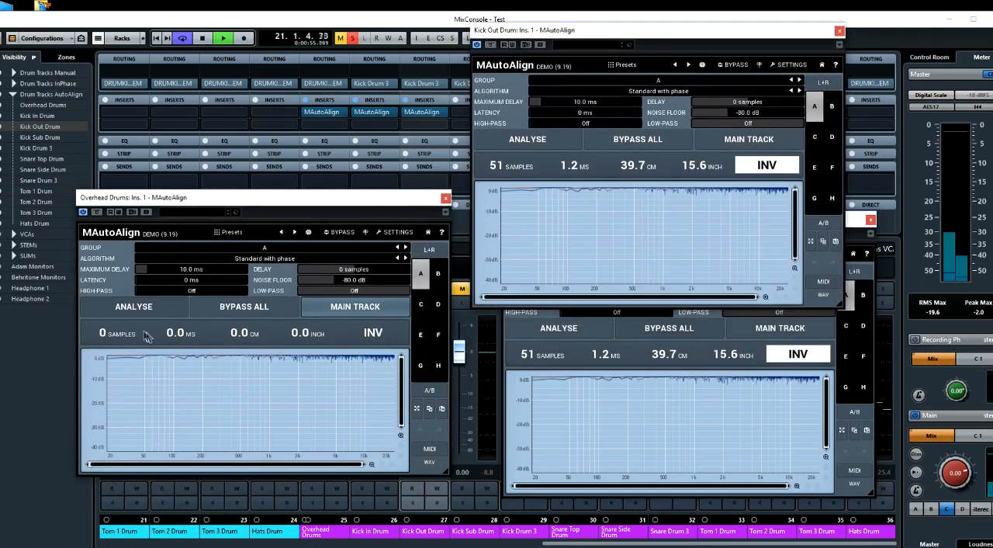
left_click(140, 308)
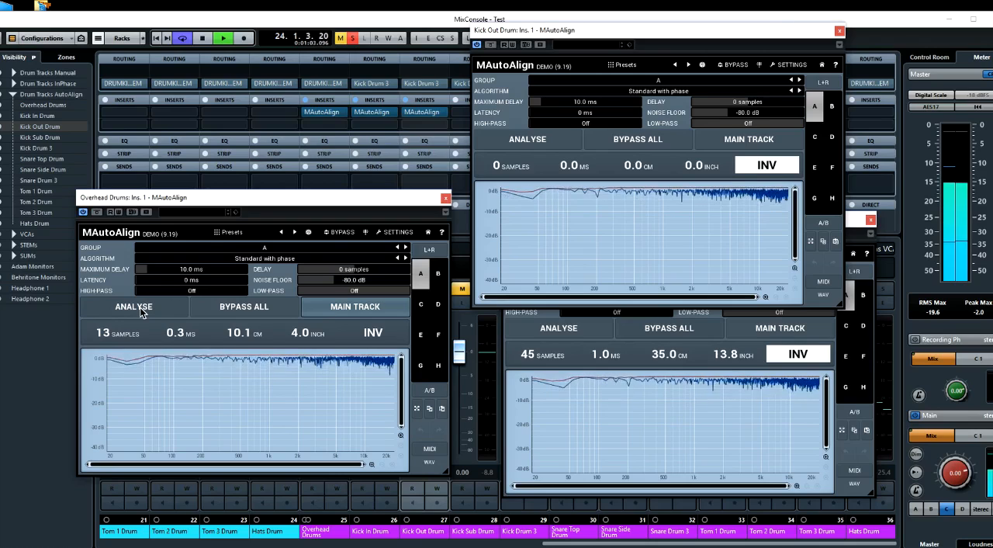
key("space")
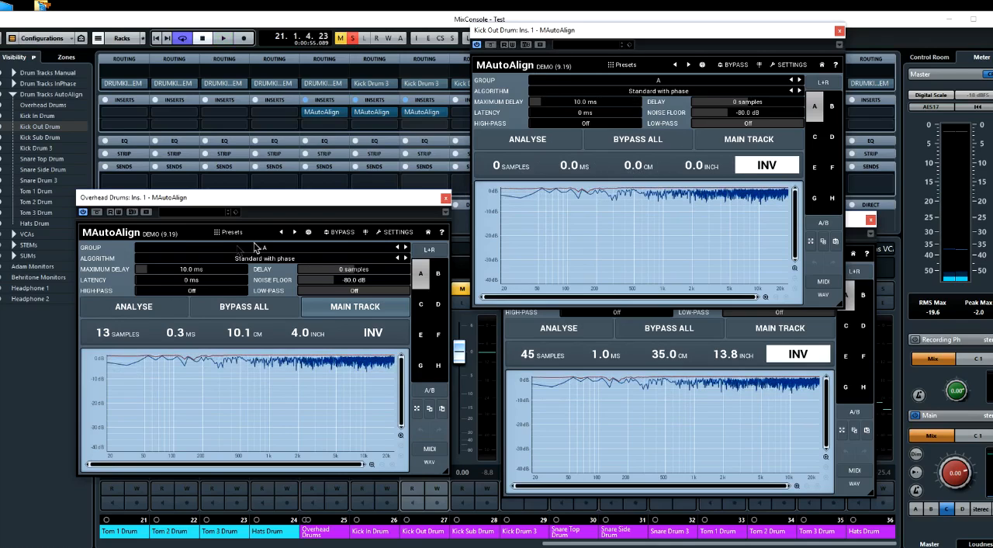
key("space")
left_click(138, 307)
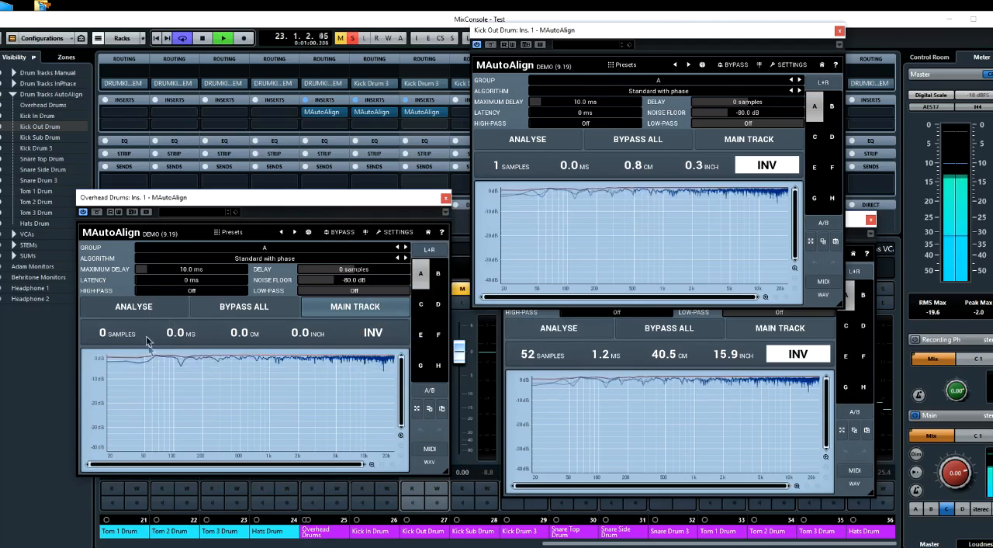
left_click(136, 307)
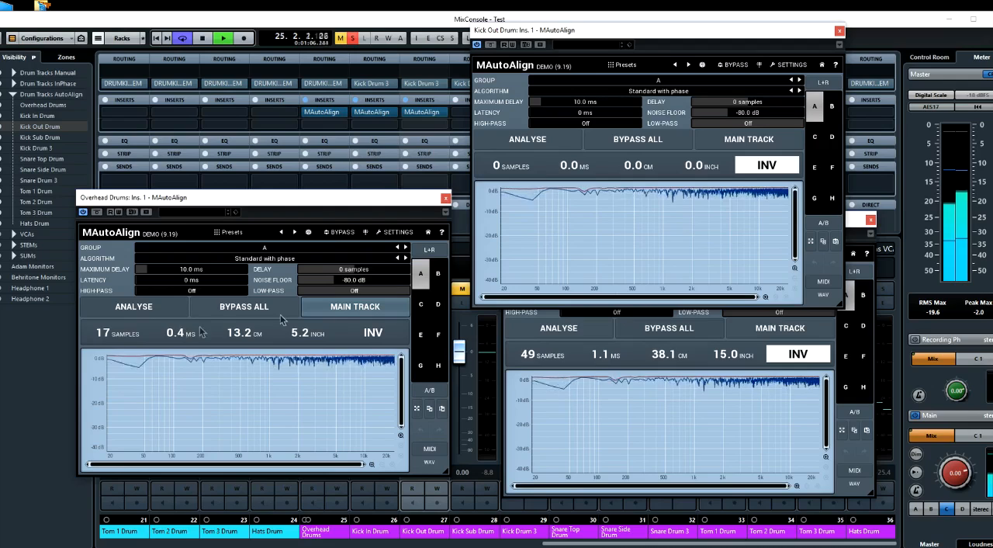
left_click(159, 310)
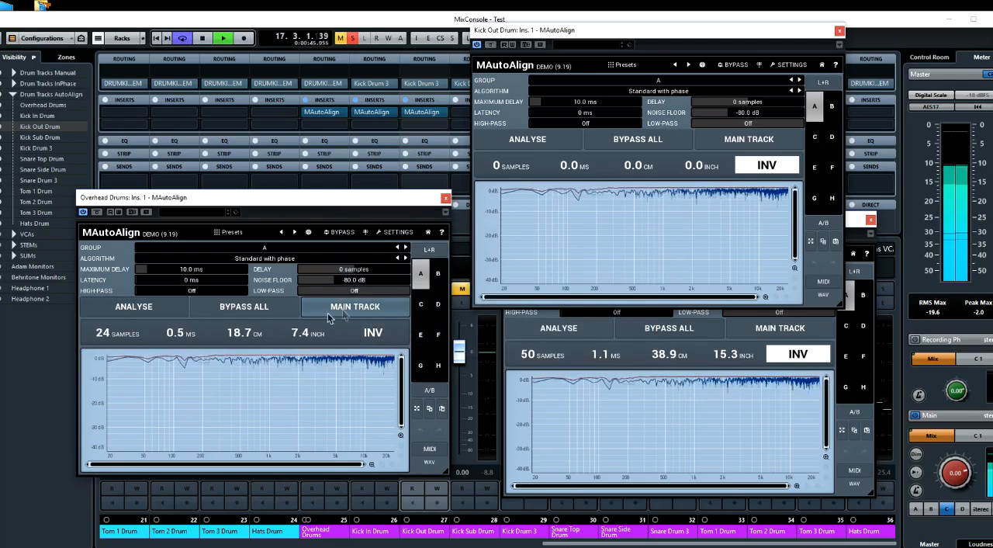
left_click(175, 309)
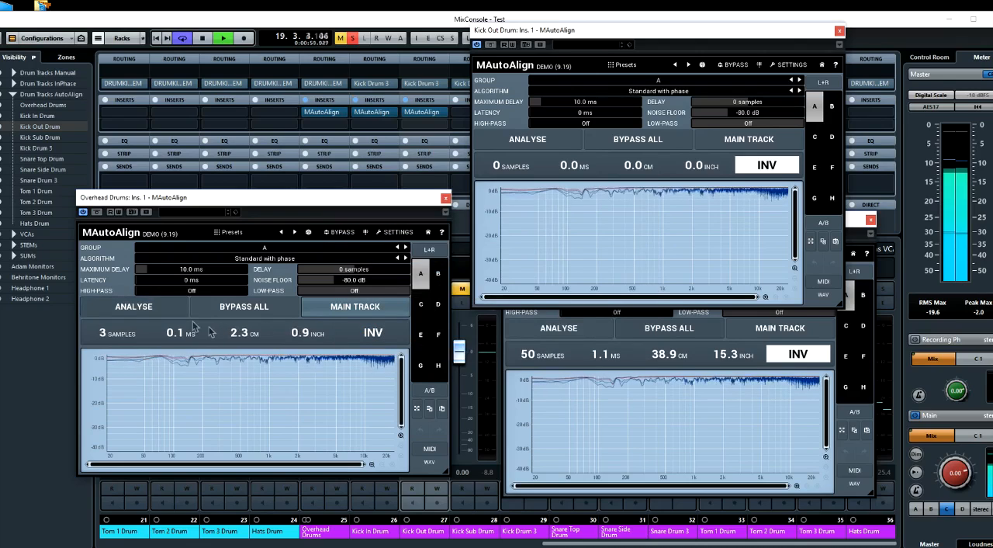
left_click(159, 314)
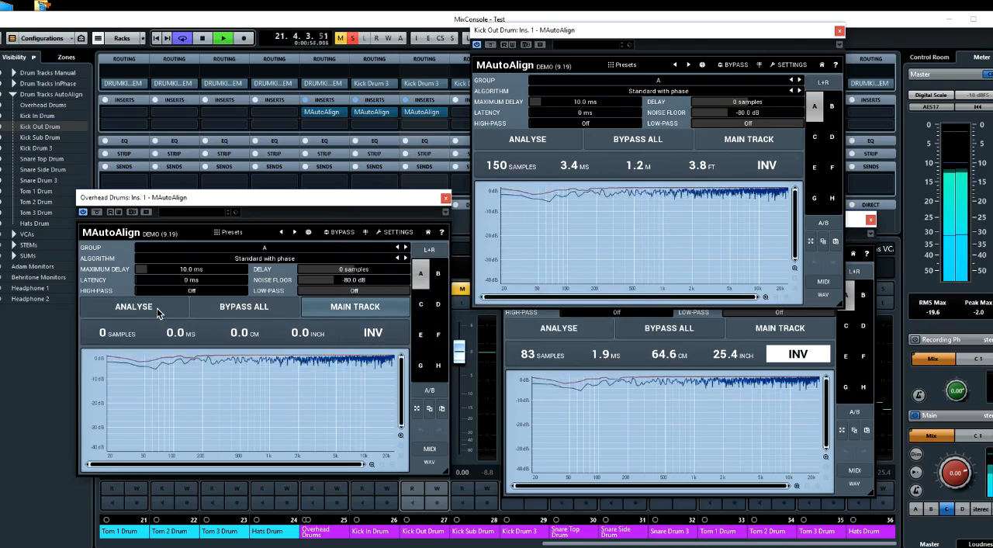
Compare the three aligned tracks with Bypass All on and off, and stop playback
left_click(258, 309)
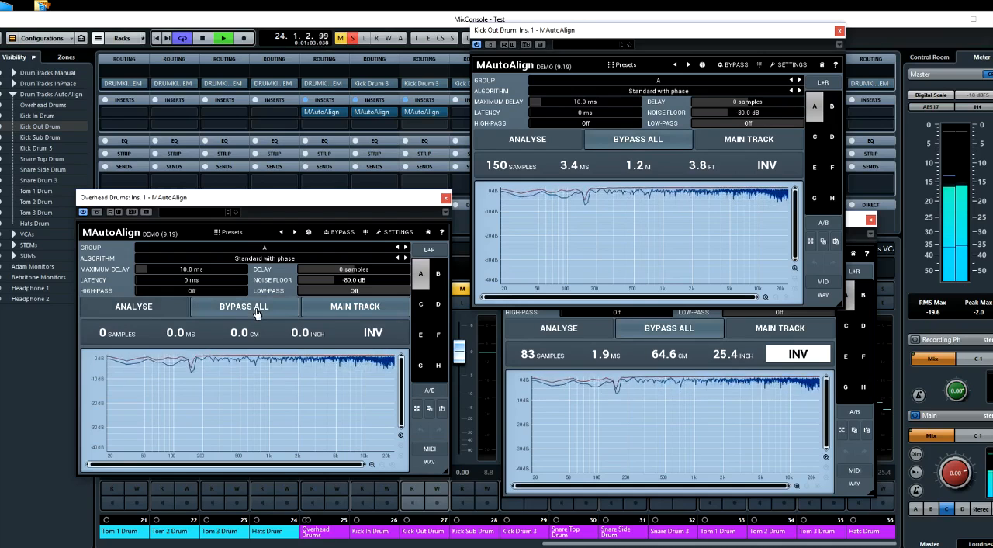
left_click(256, 309)
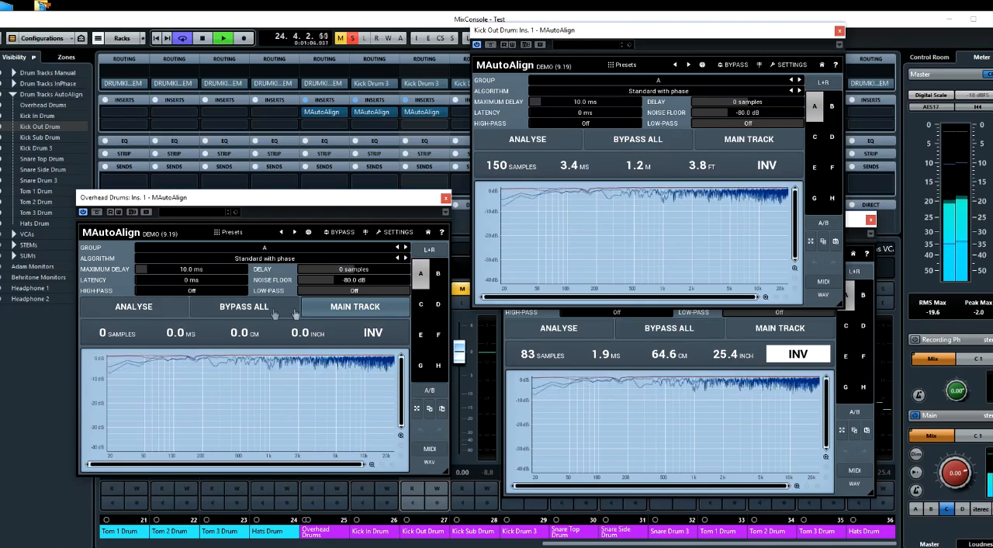
key("space")
Remove MAutoAlign from Kick Out Drum, analyse Overhead Drums and Kick In Drum again twice during playback, and stop
left_click(445, 117)
left_click(466, 136)
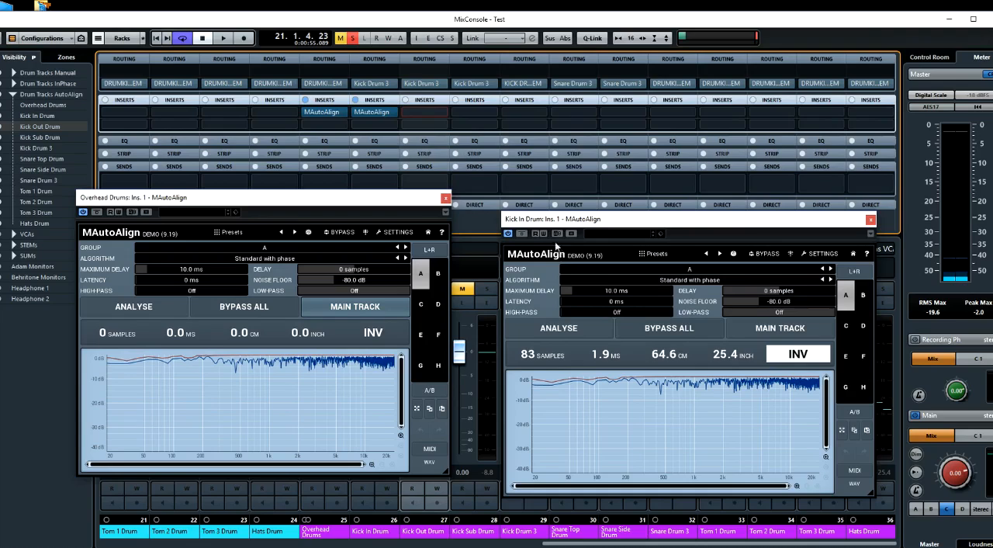
left_click(155, 311)
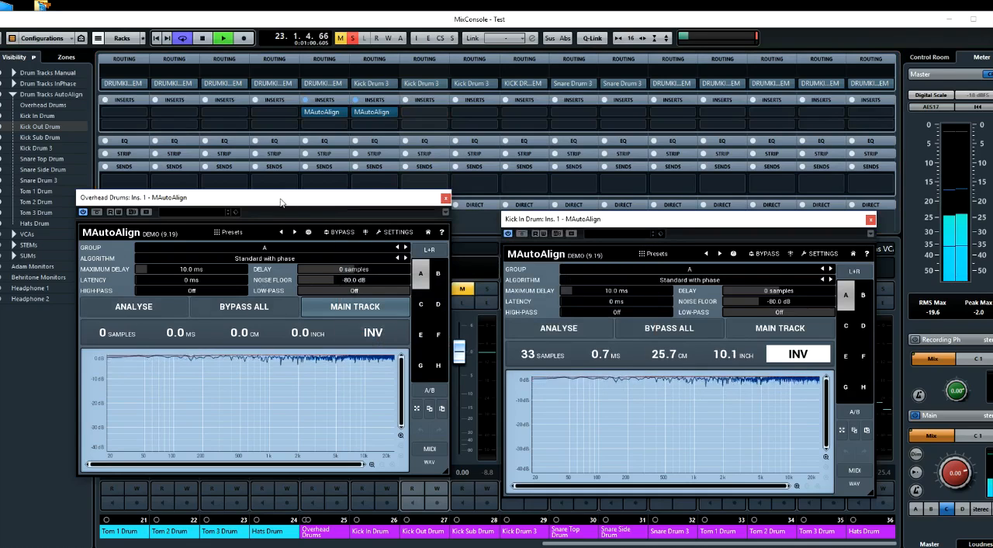
left_click(165, 307)
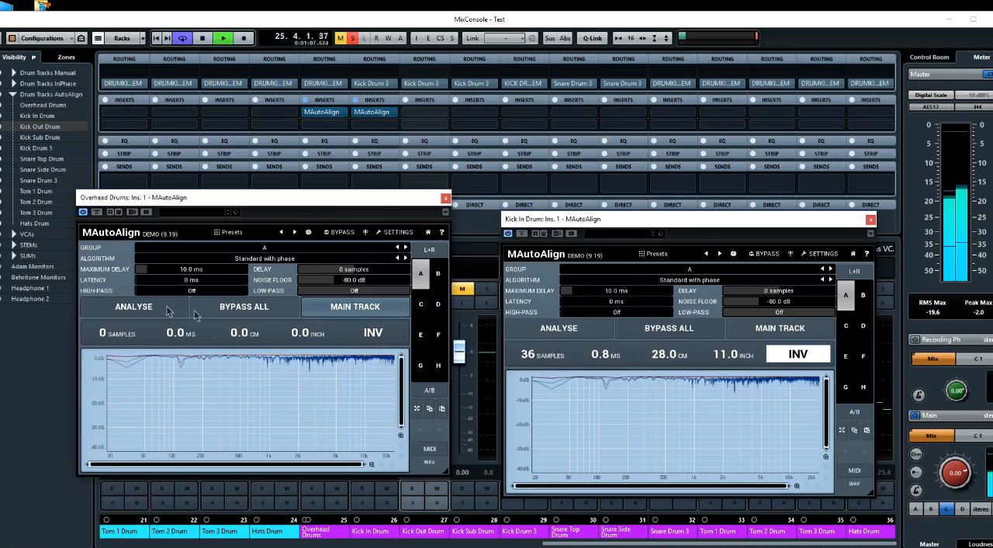
key("space")
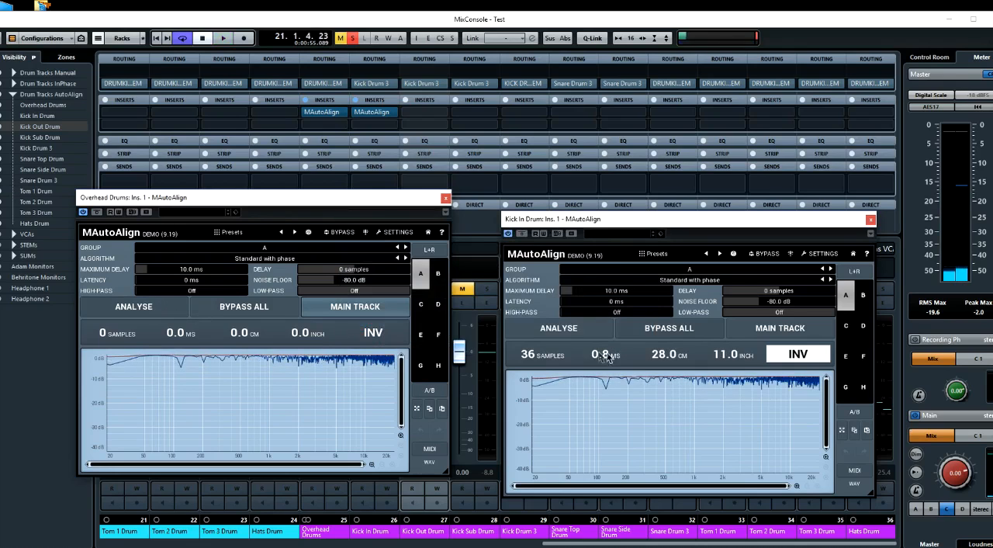
Close the Kick In Drum and Overhead Drums MAutoAlign windows and bring up the project window
left_click_drag(390, 205, 411, 214)
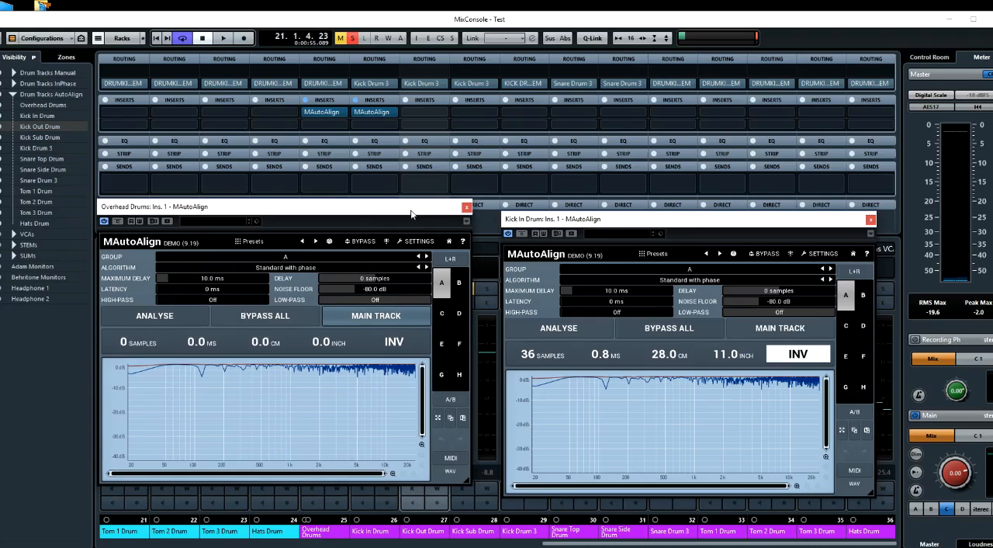
left_click(871, 220)
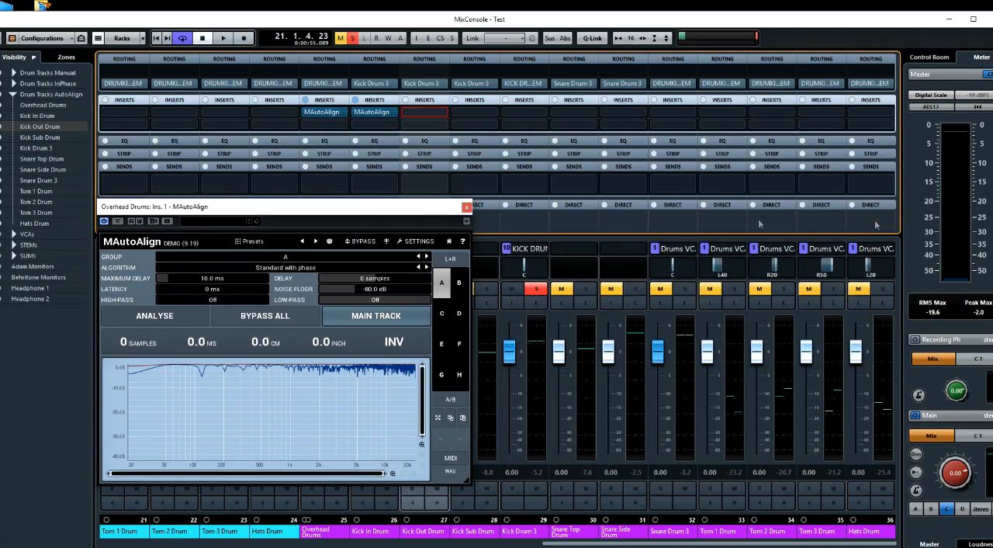
left_click(466, 207)
key("F3")
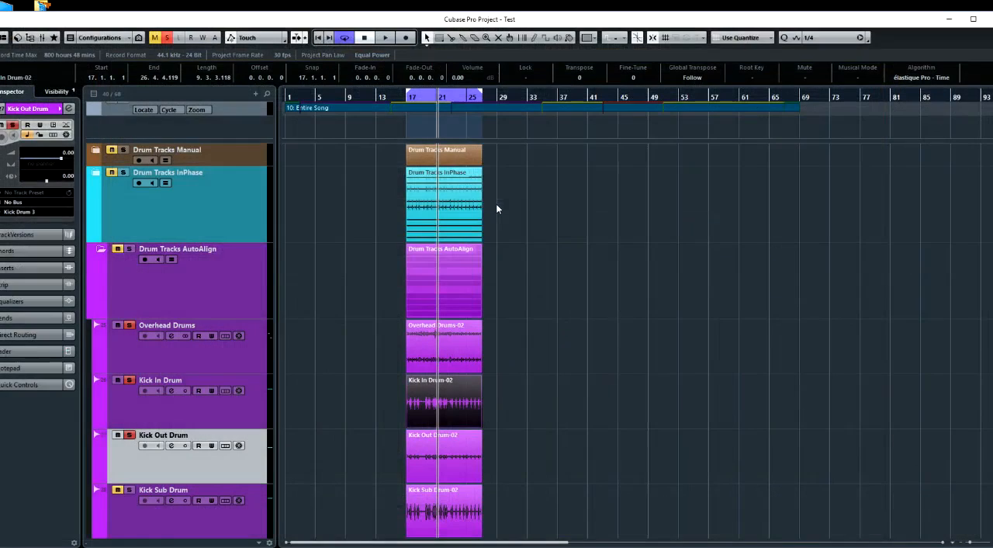
Open the Kick In Drum channel settings, move them clear of the tracks and render the Kick In Drum-02 event in place with current settings
left_click(173, 390)
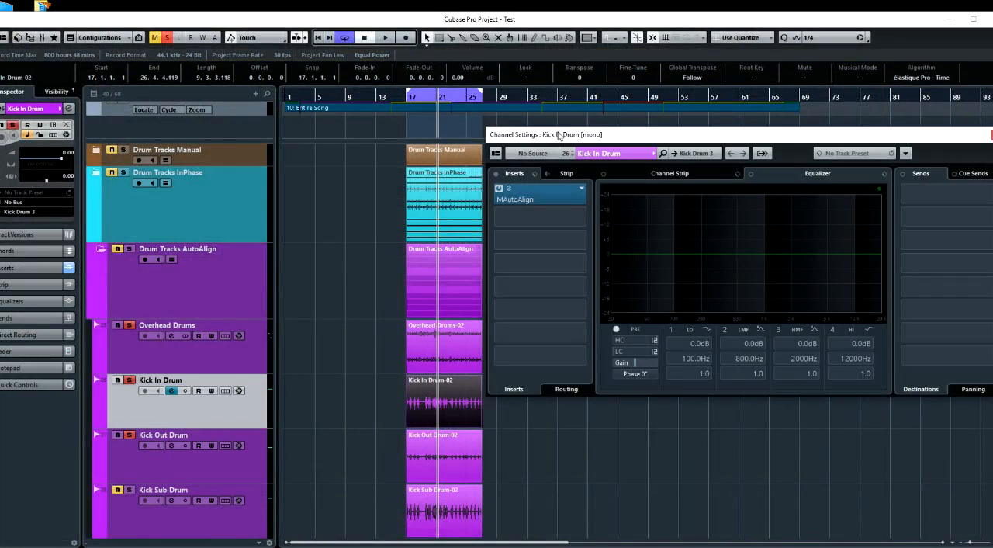
left_click_drag(559, 136, 593, 146)
right_click(456, 409)
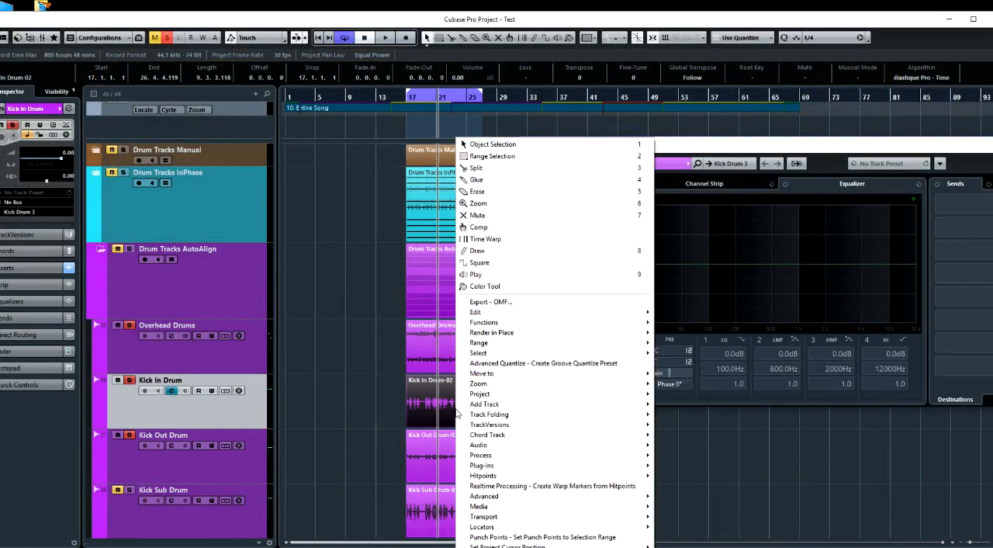
mouse_move(488, 337)
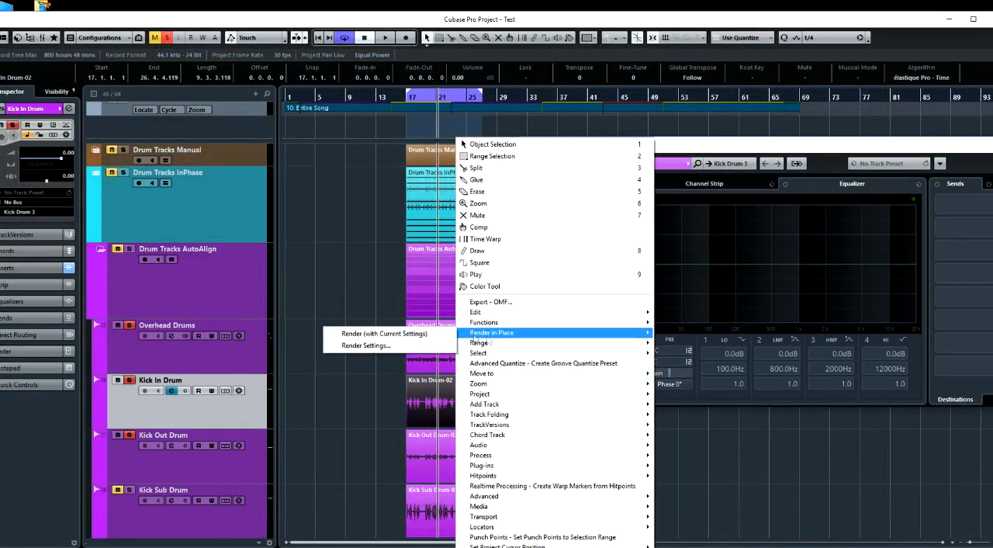
left_click(388, 336)
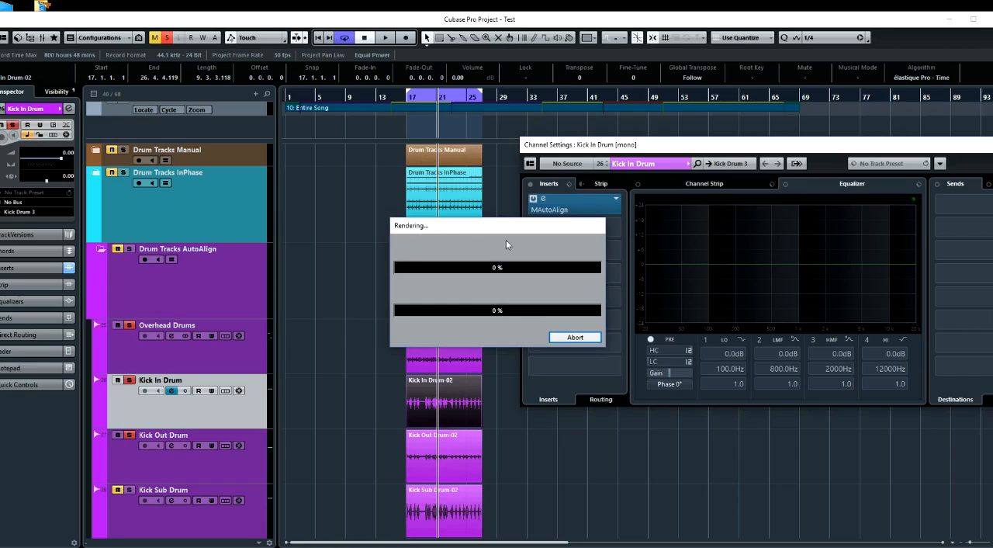
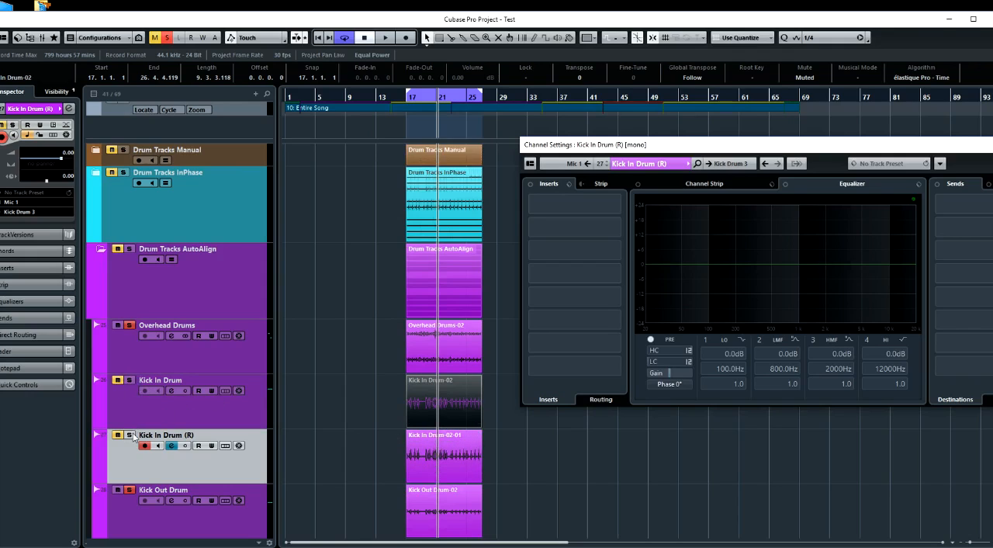
Audition soloed Kick In Drum (R) with the overheads and insert MAutoAlign on the Kick In Drum (R) channel
key("space")
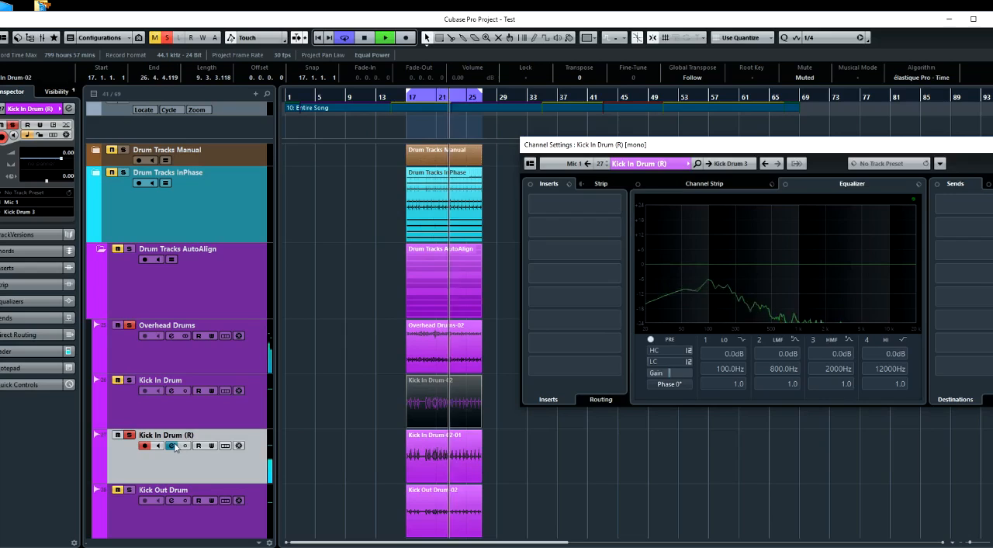
key("space")
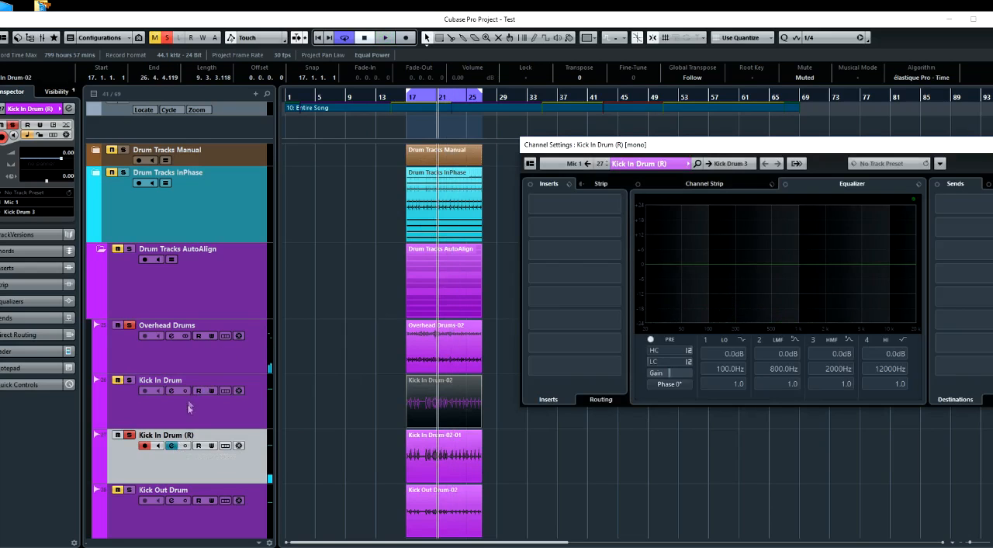
left_click(620, 211)
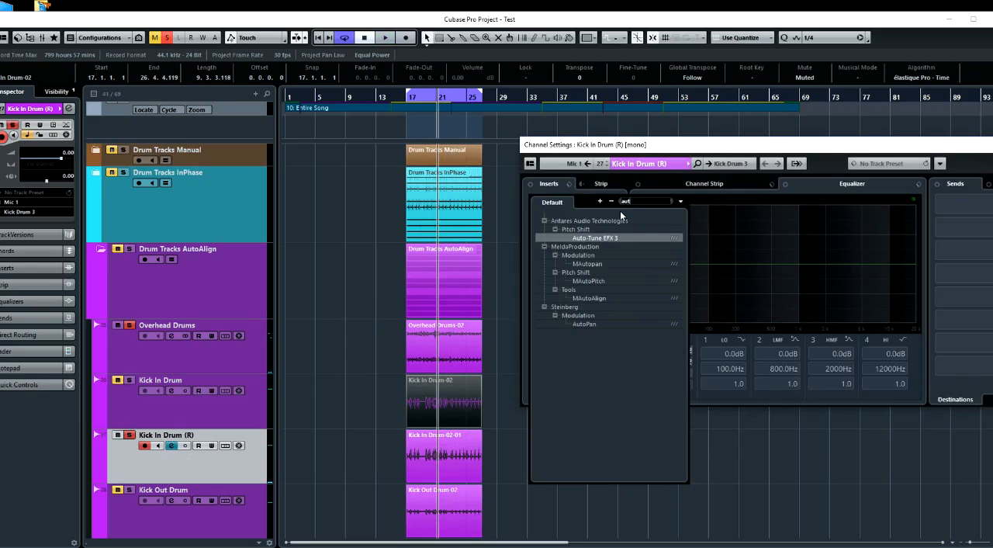
left_click(593, 297)
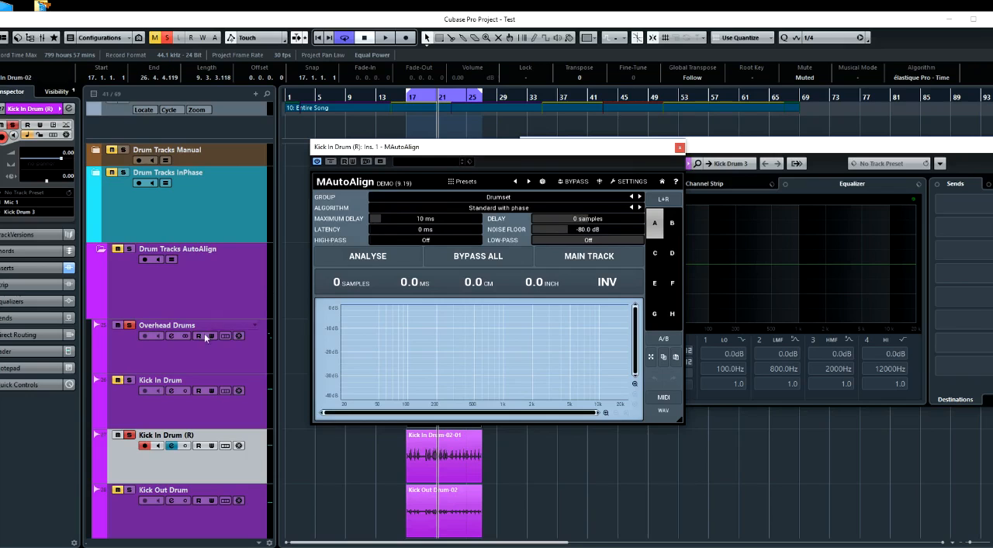
Show the Overhead Drums MAutoAlign beside the Kick In Drum (R) one and set the Kick In Drum (R) instance's group to A
left_click(174, 350)
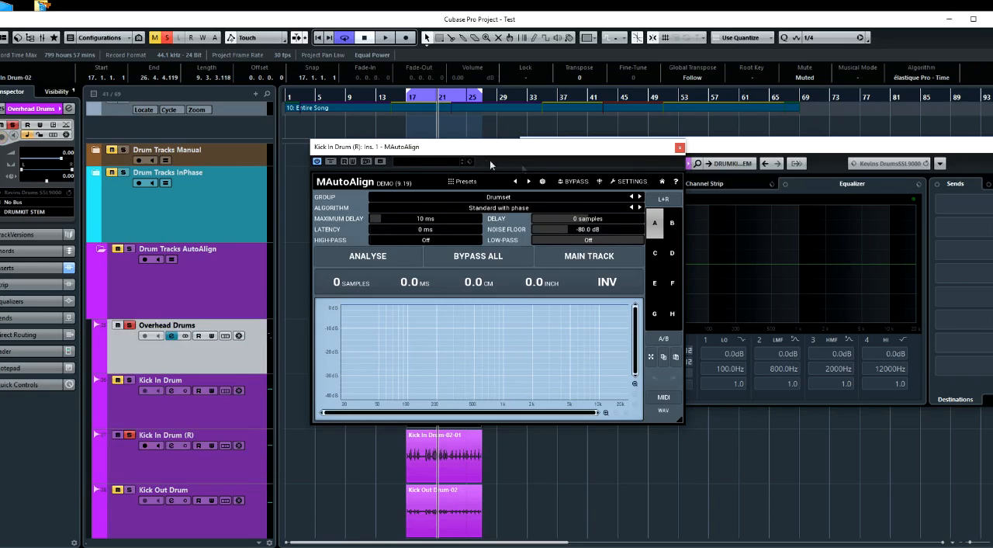
left_click_drag(664, 159, 462, 186)
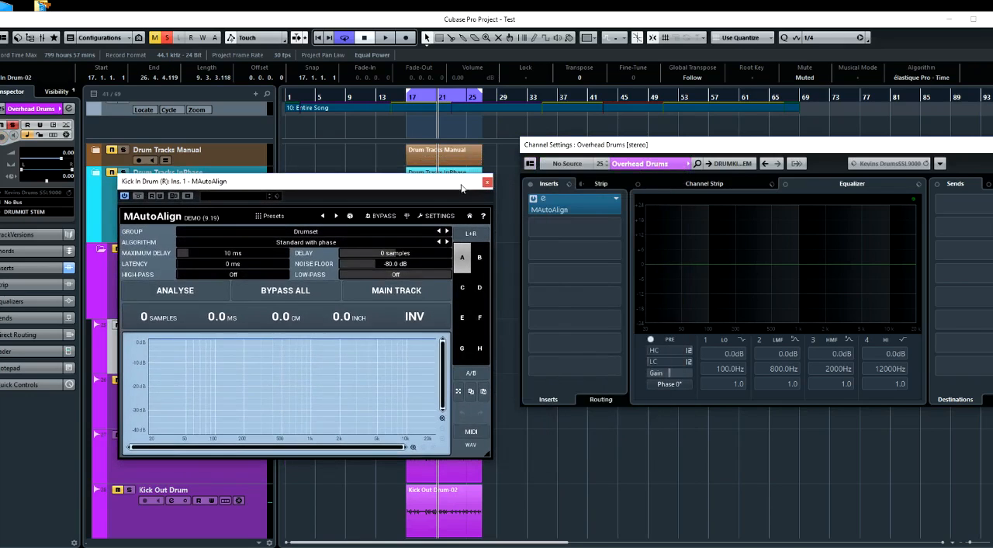
left_click(587, 208)
left_click_drag(407, 203, 802, 187)
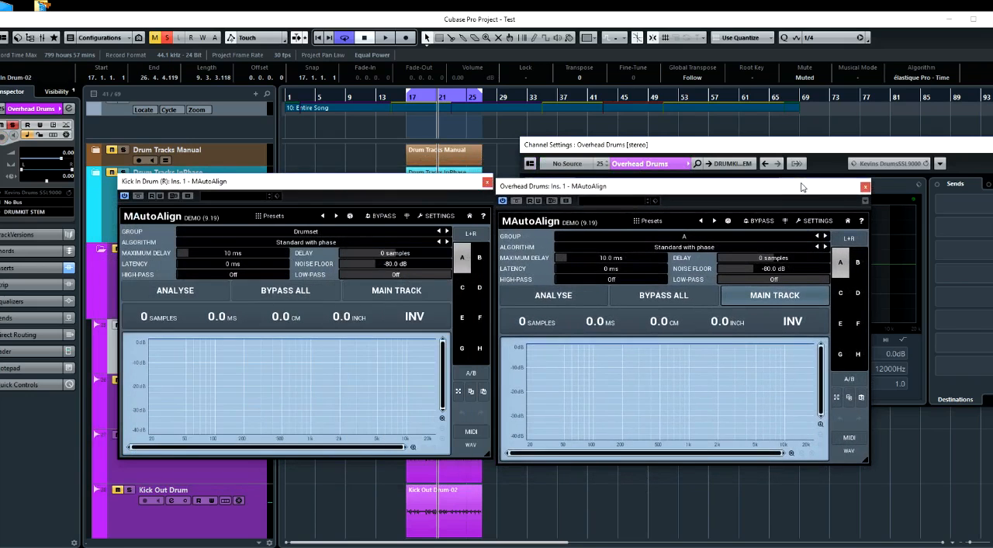
left_click(301, 232)
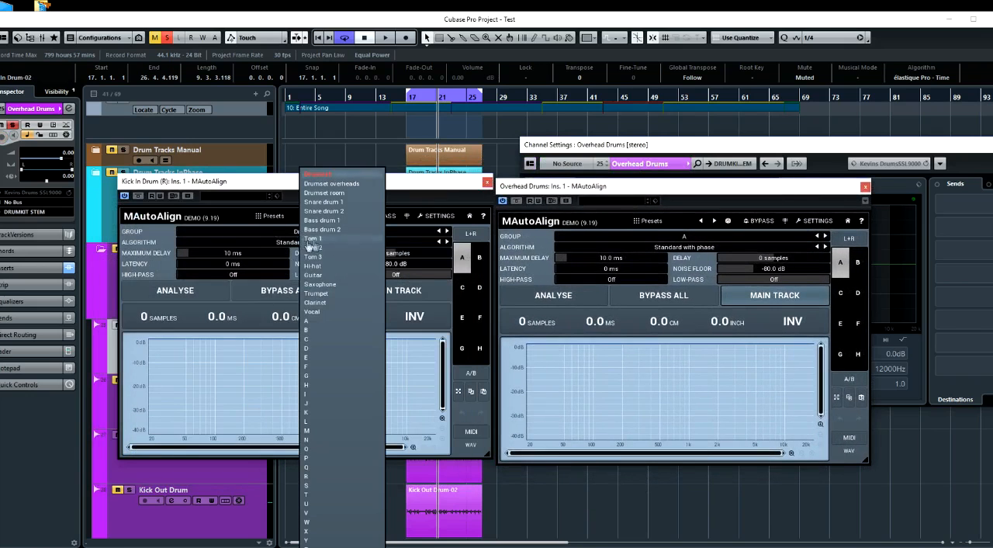
left_click(314, 320)
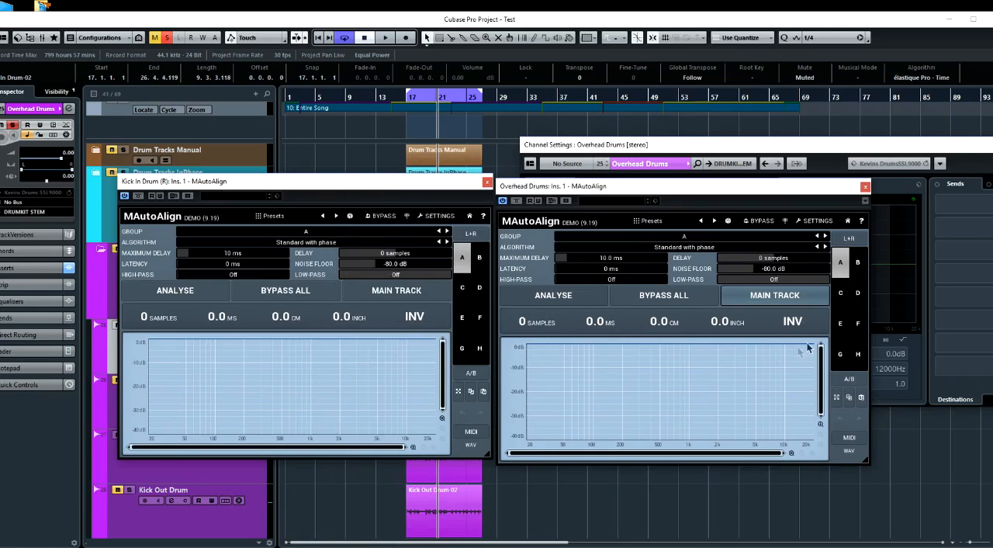
With Overhead Drums as the main track, play the loop and repeat the MAutoAlign analysis to align Kick In Drum (R)
left_click(770, 299)
left_click(554, 296)
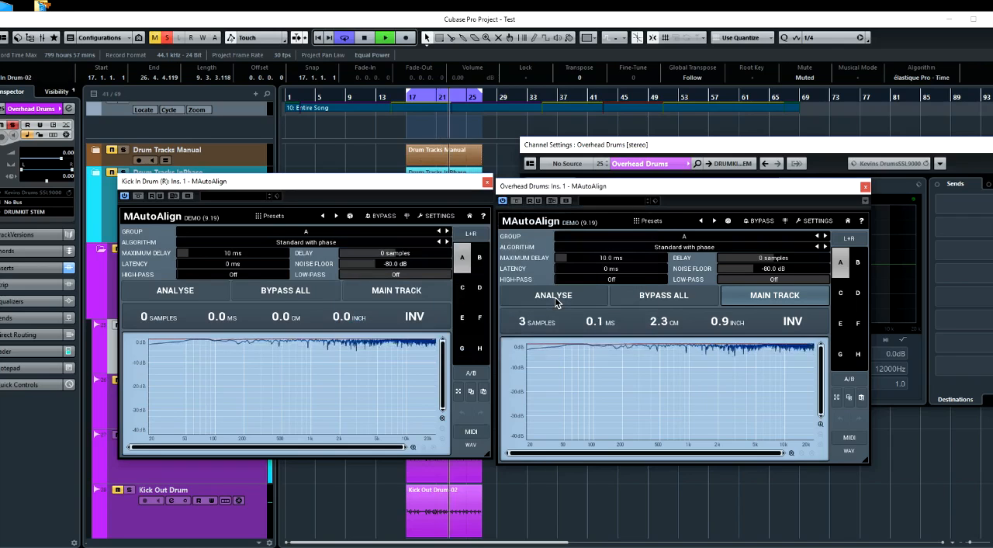
left_click(554, 297)
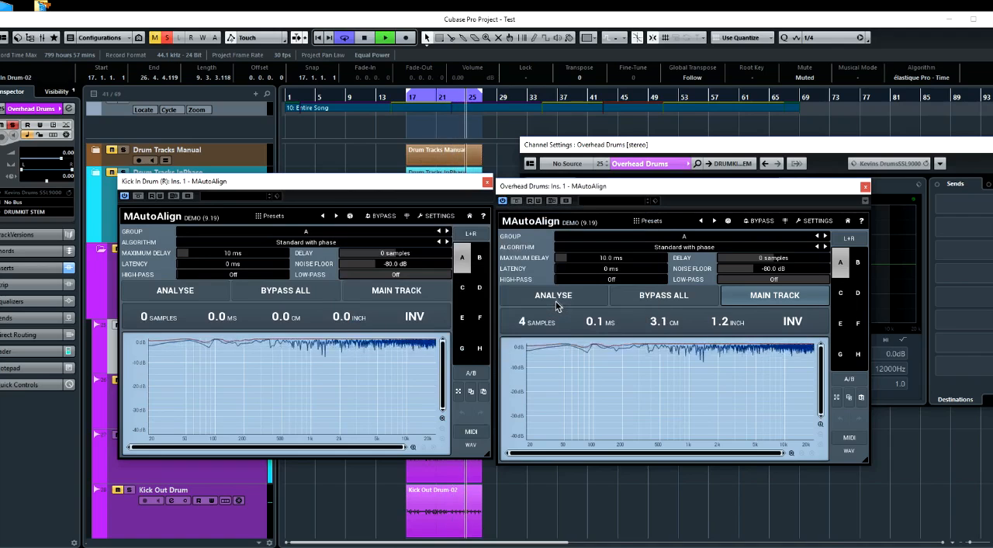
left_click(555, 299)
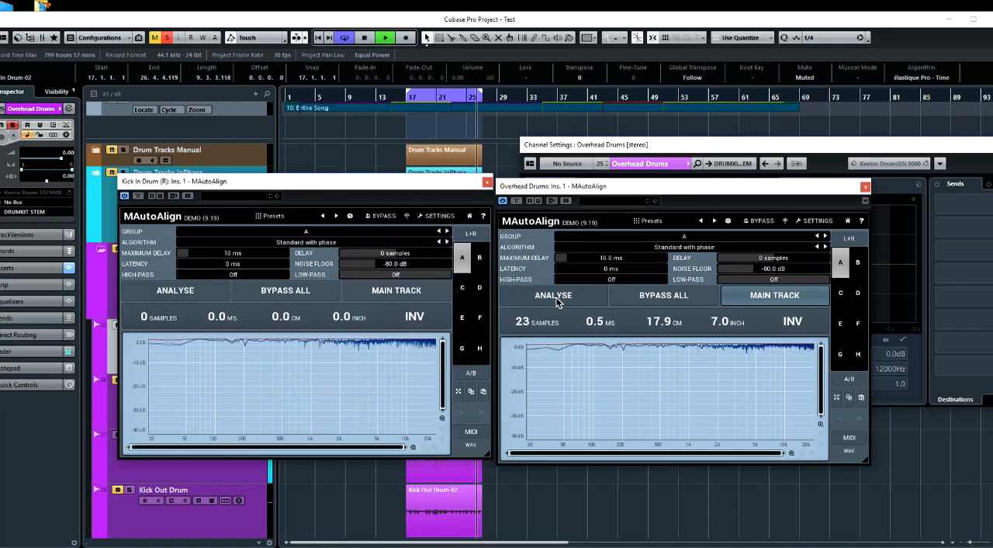
left_click(556, 297)
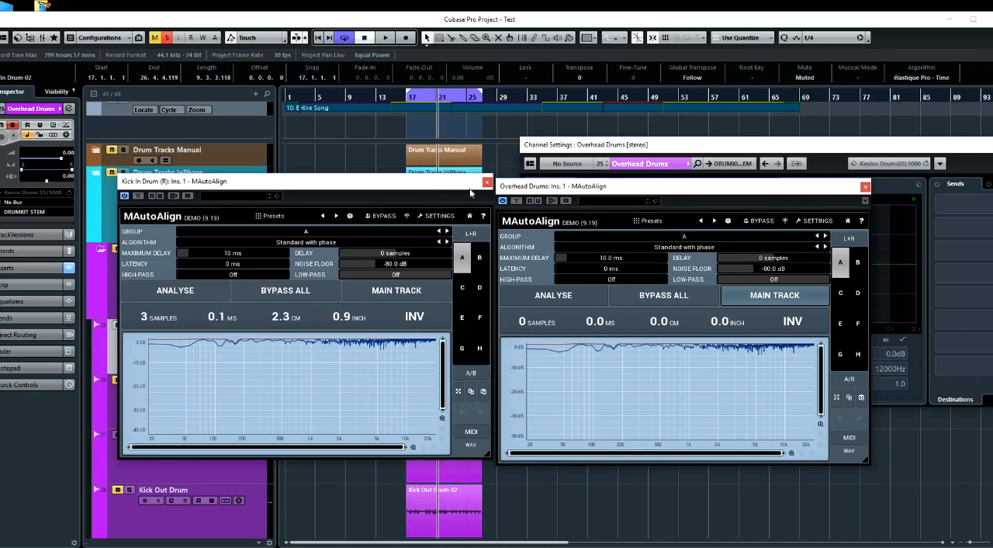
Solo the Kick Out Drum track and close both open MAutoAlign windows
left_click_drag(458, 185, 832, 242)
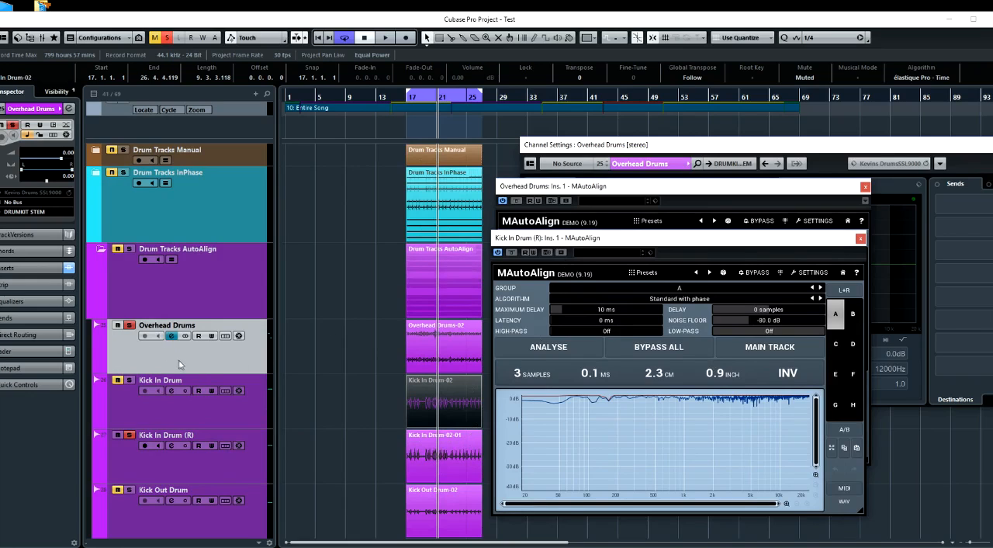
scroll(287, 375, "down", 2)
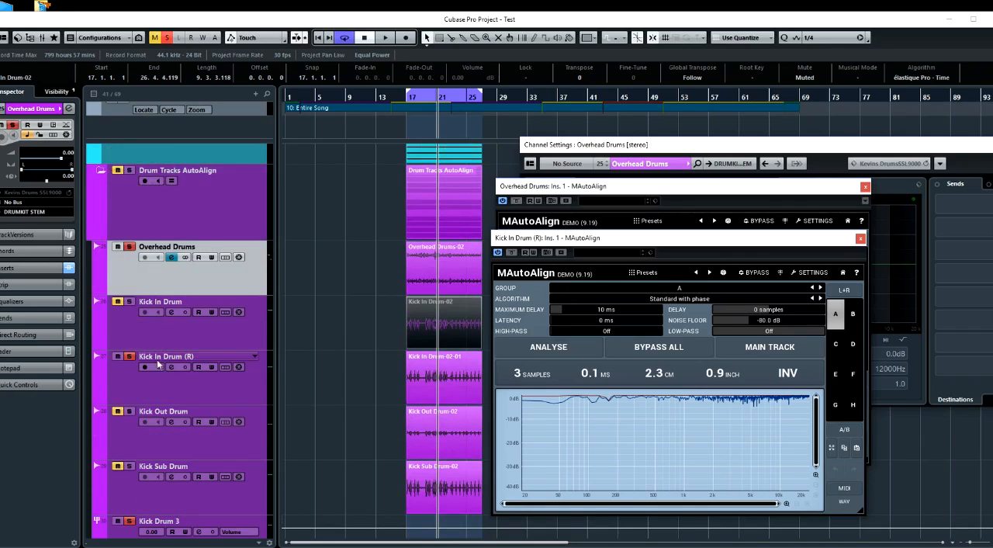
left_click(172, 440)
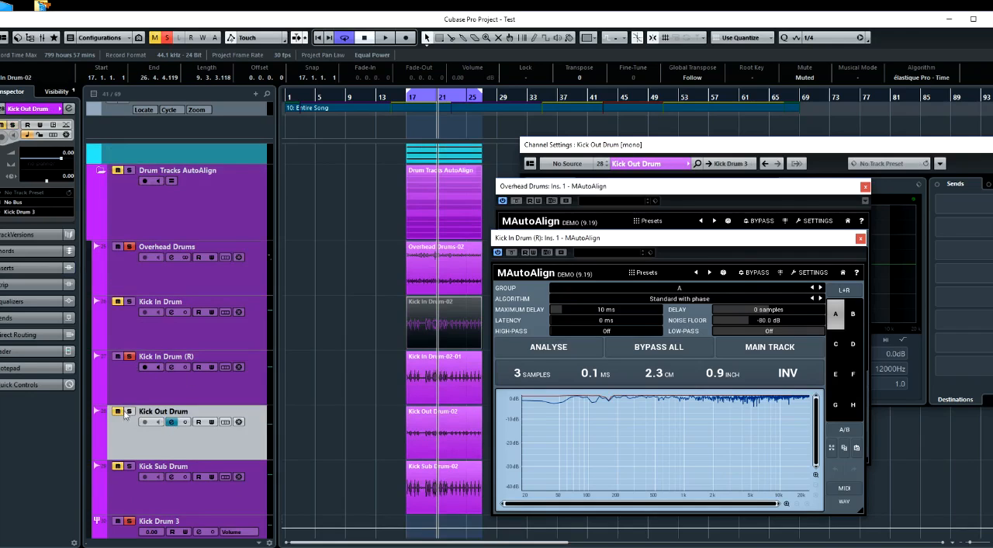
left_click(118, 411)
left_click(859, 239)
left_click(866, 186)
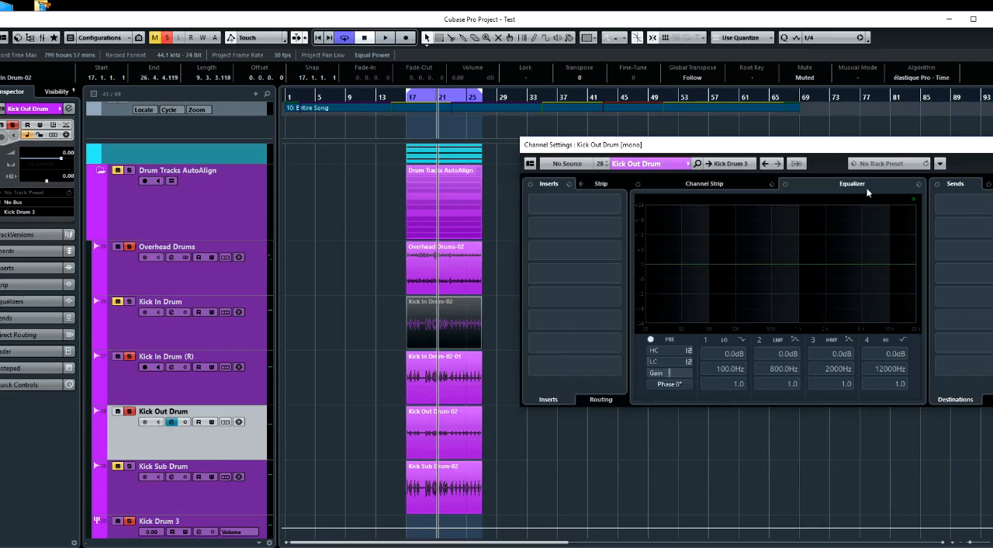
Remove MAutoAlign from the Overhead Drums channel by setting its first insert to No Effect
left_click_drag(659, 145, 627, 148)
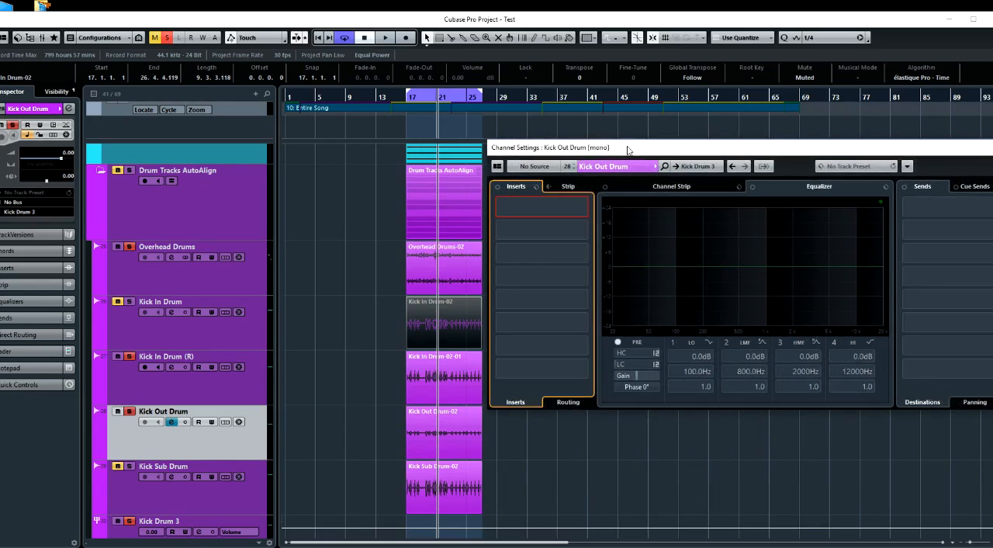
left_click(229, 246)
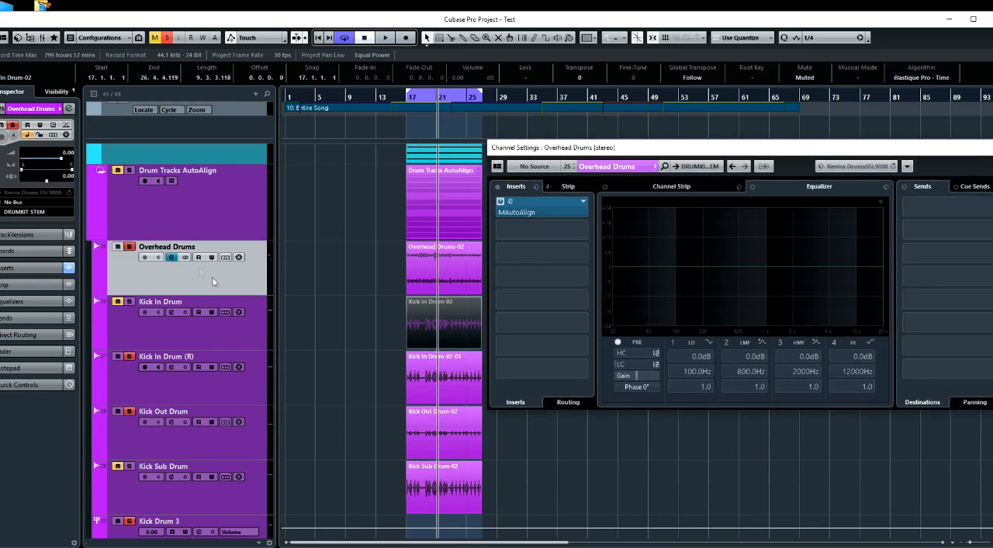
left_click(583, 204)
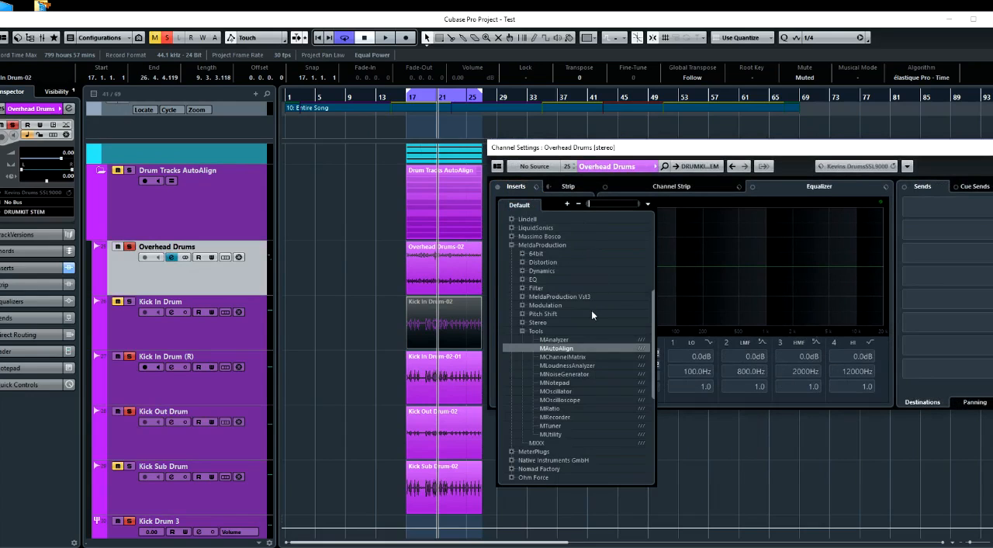
type("no")
key("Return")
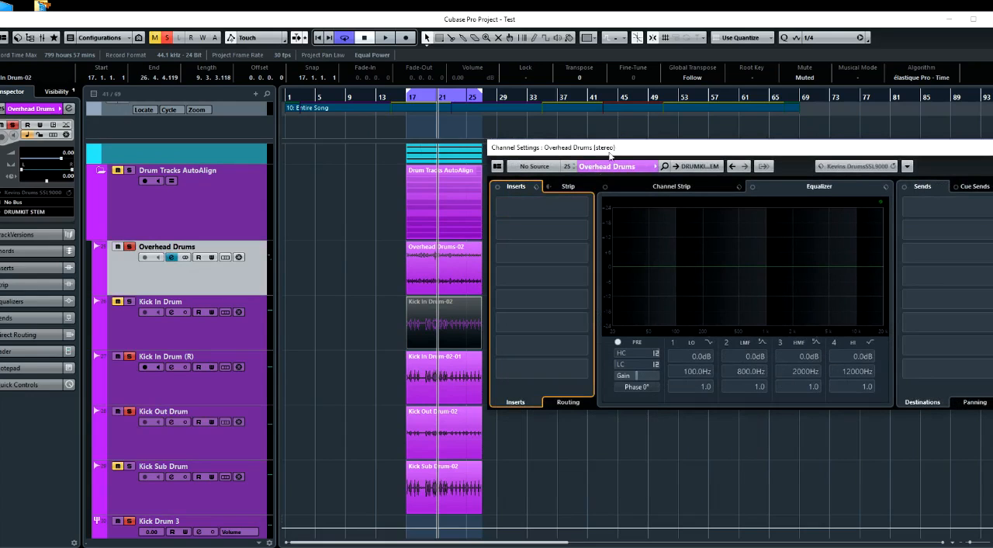
left_click_drag(610, 155, 617, 160)
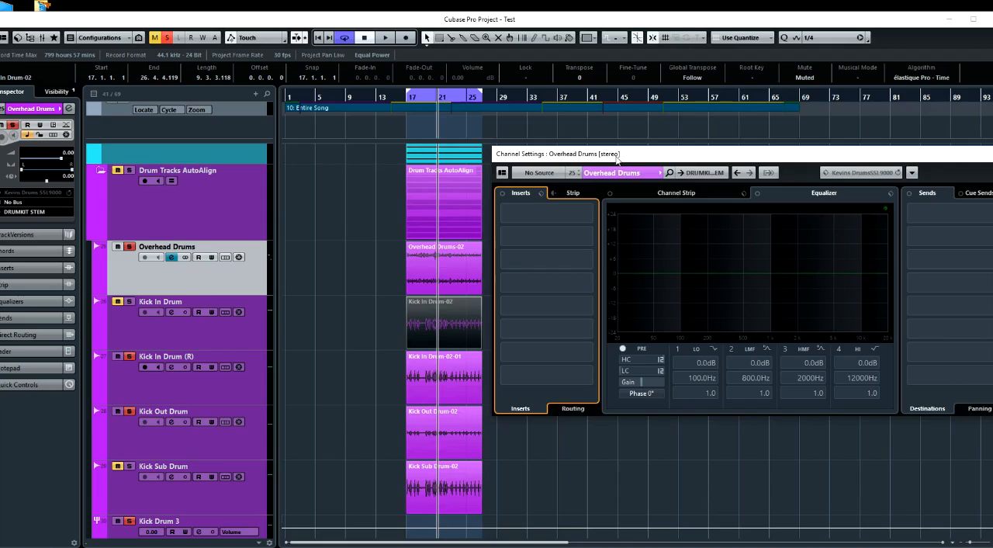
Make Kick In Drum (R) the main track in its MAutoAlign insert
left_click(181, 391)
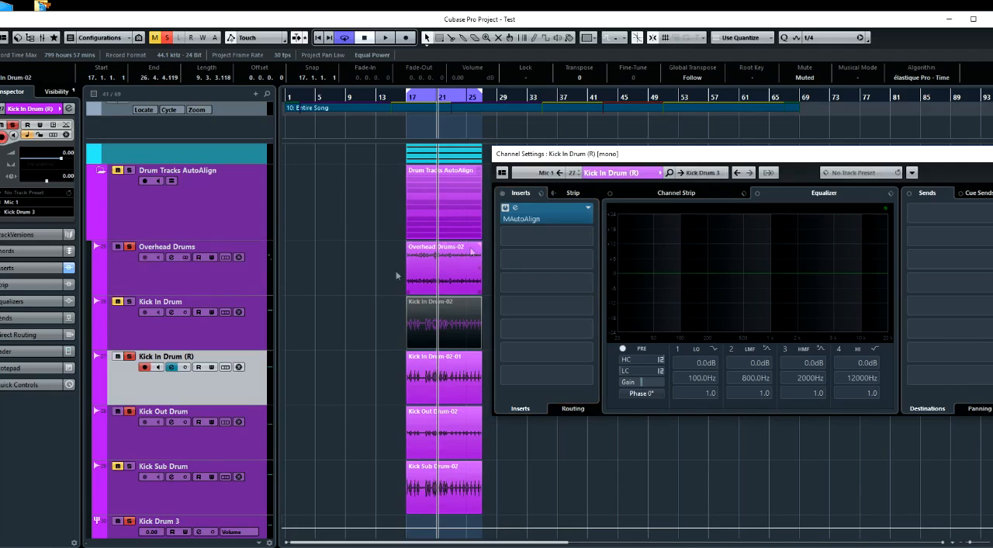
left_click(541, 218)
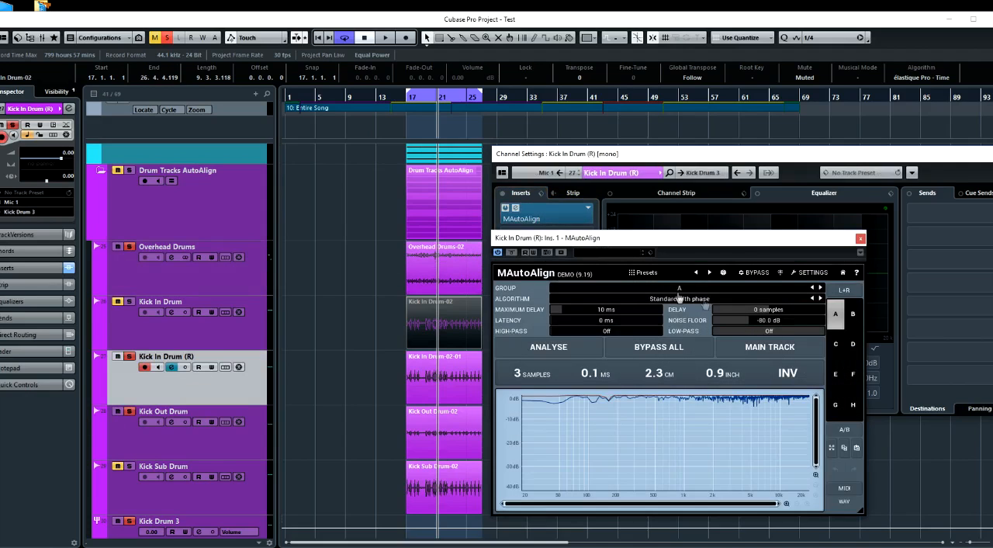
left_click(757, 353)
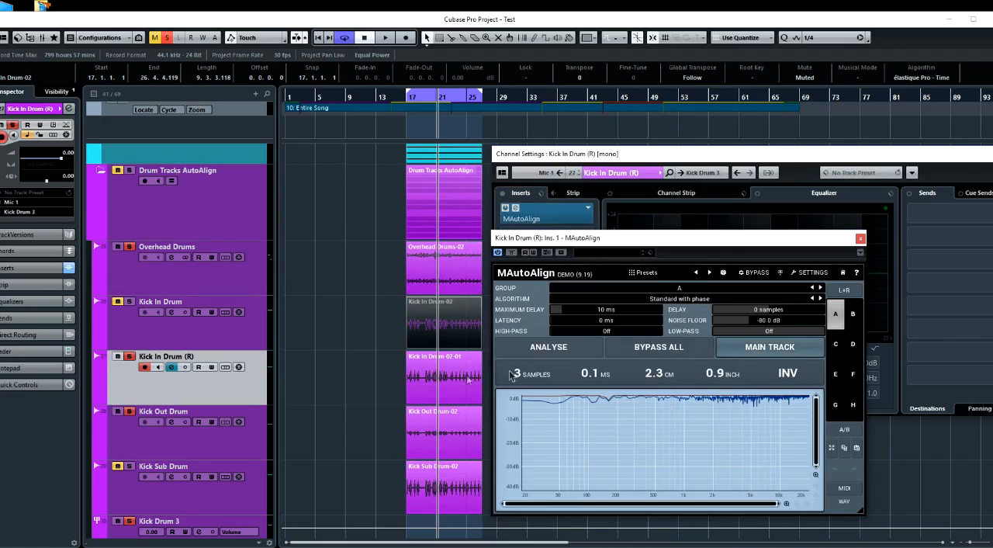
Insert MAutoAlign on the Kick Out Drum channel and set its group to A
left_click(236, 439)
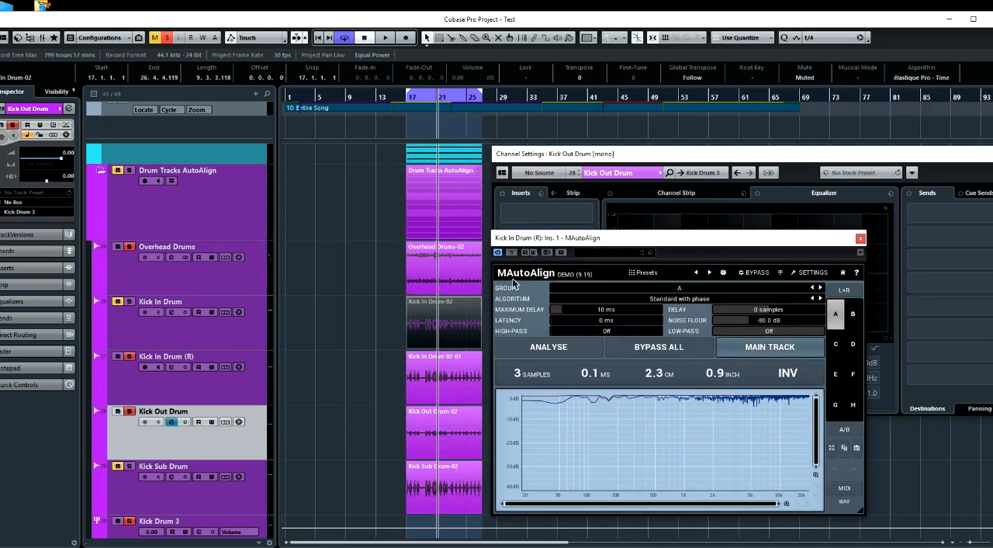
left_click(587, 214)
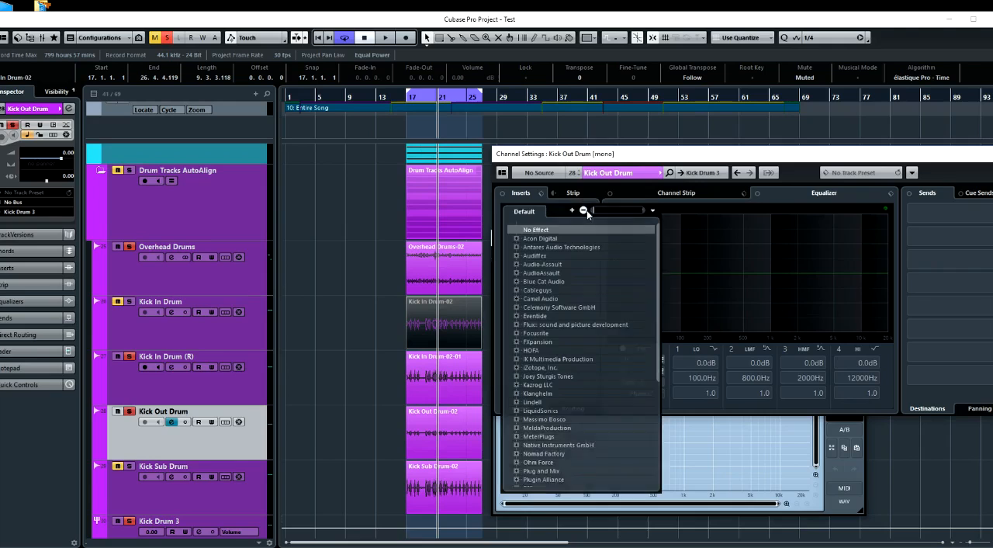
type("aut")
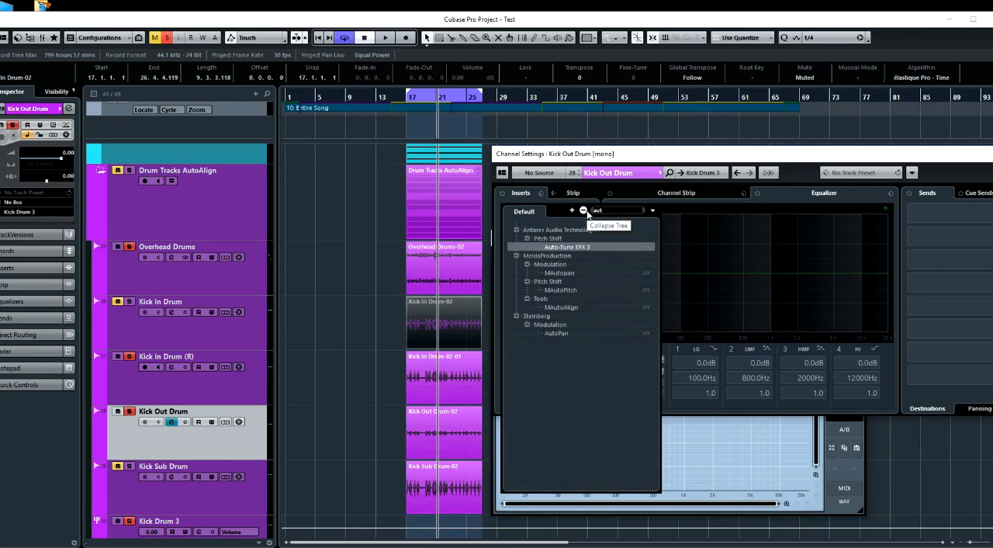
left_click(564, 307)
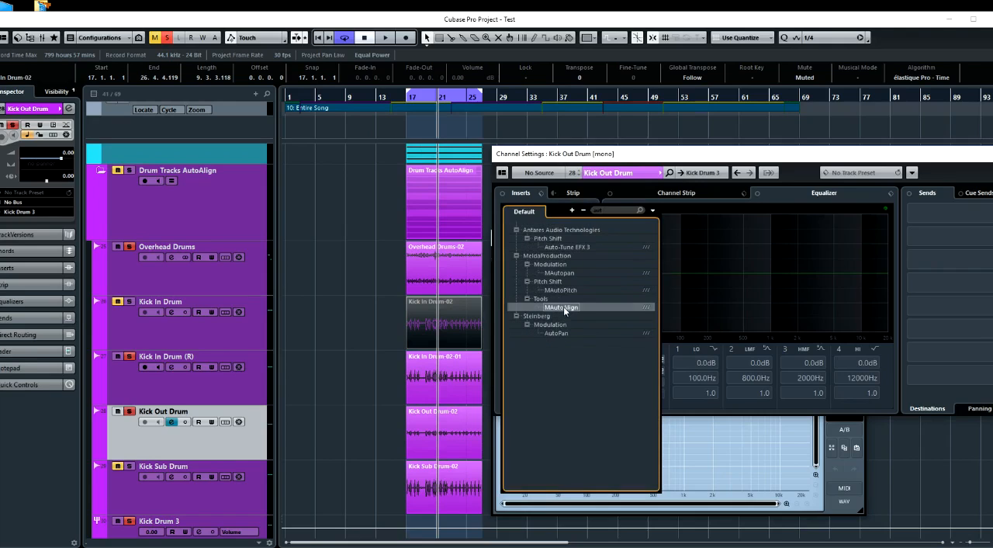
left_click(563, 307)
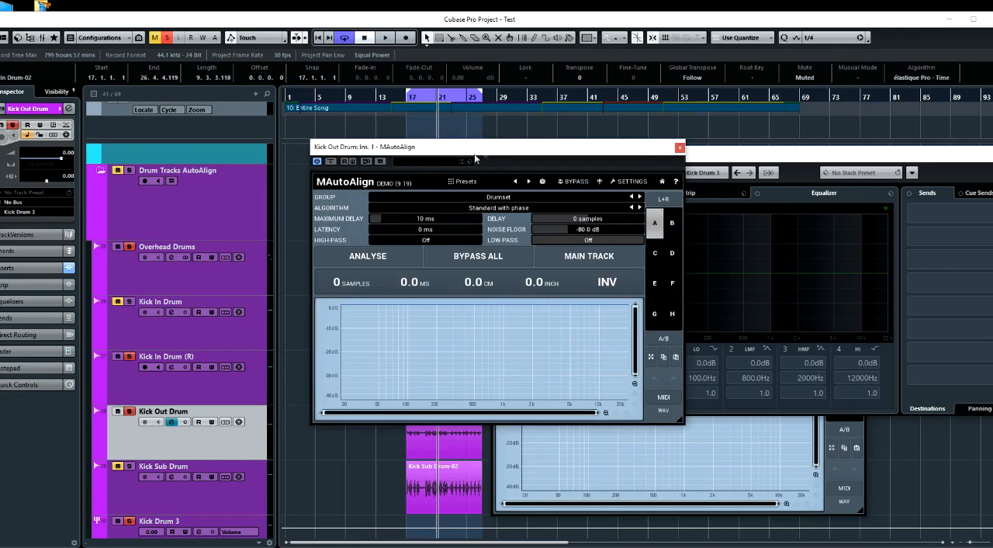
left_click_drag(476, 158, 396, 194)
left_click(424, 233)
left_click(434, 321)
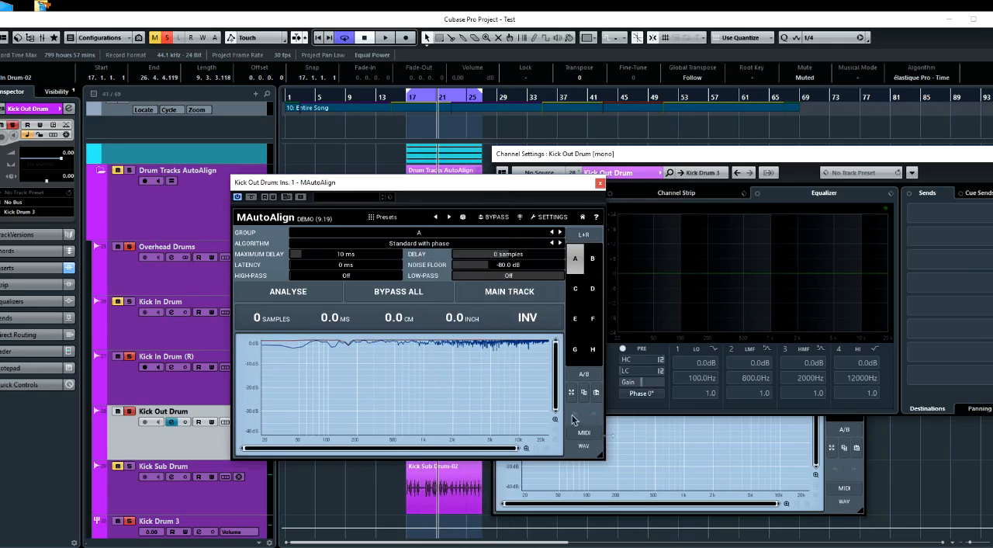
Analyse the alignment repeatedly during playback from the Kick In Drum (R) MAutoAlign, stop playback, and place its window beside the Kick Out Drum one
left_click(649, 472)
left_click_drag(579, 241, 644, 206)
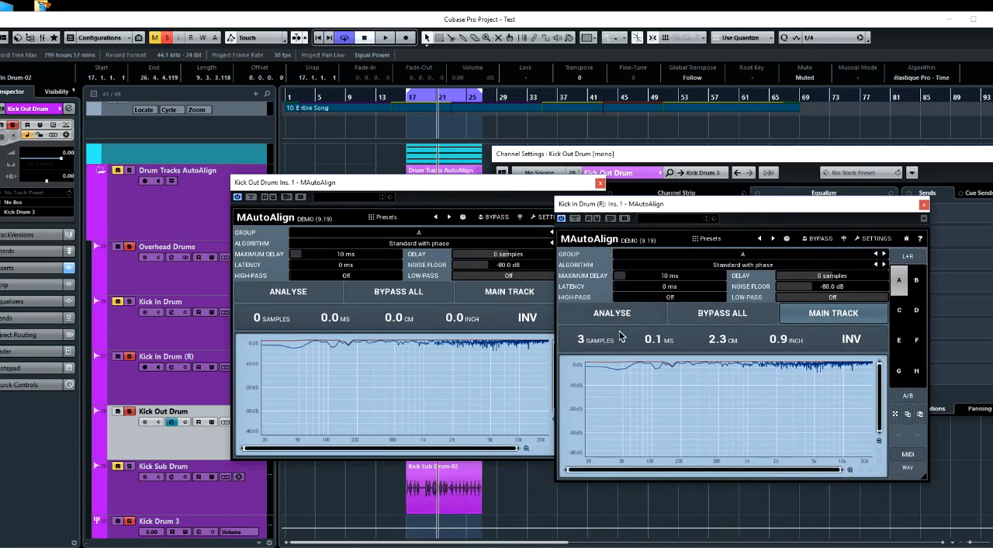
key("space")
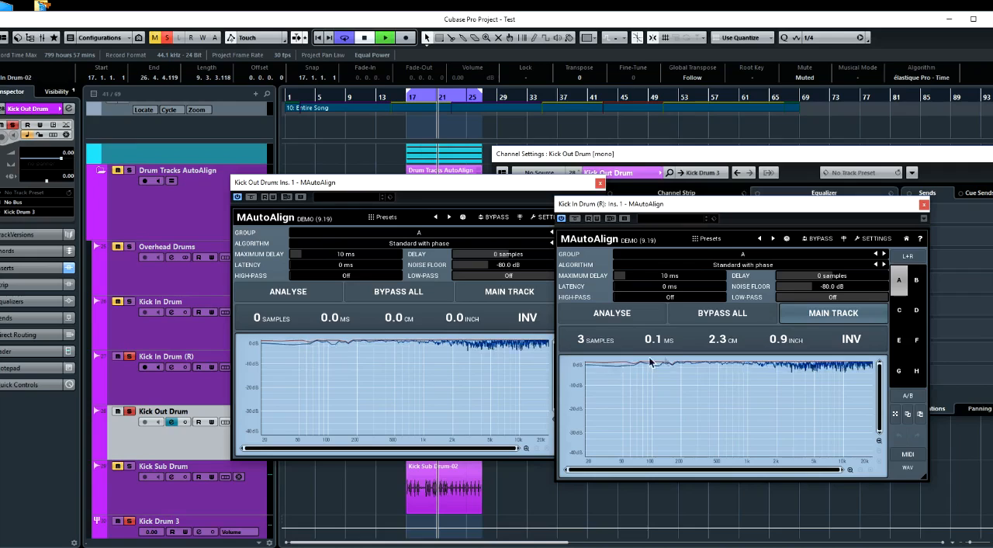
left_click(622, 312)
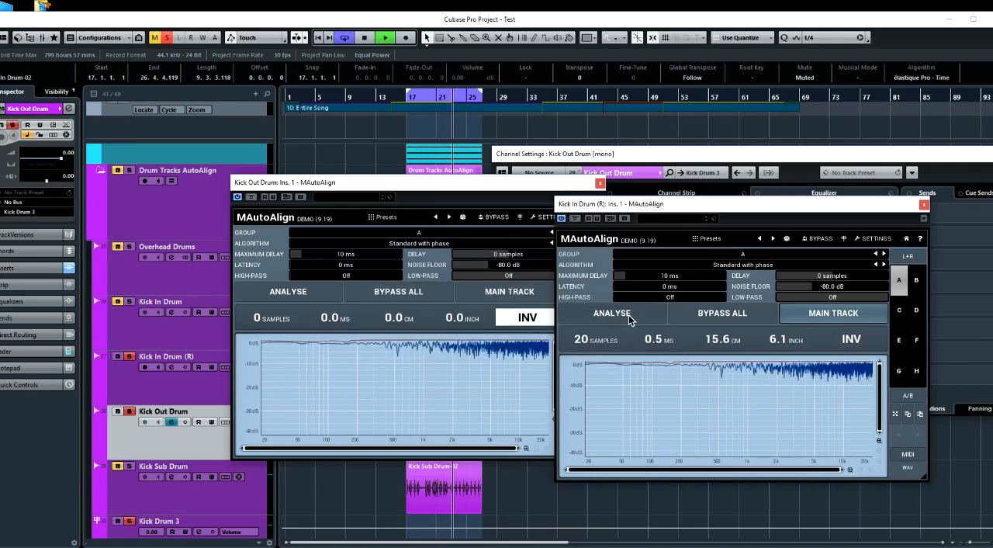
left_click(629, 314)
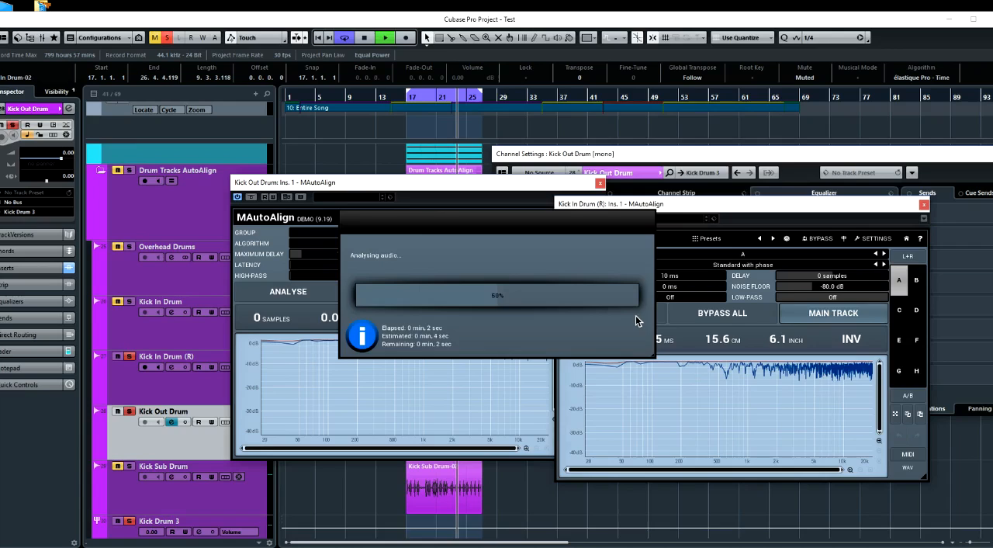
left_click(630, 311)
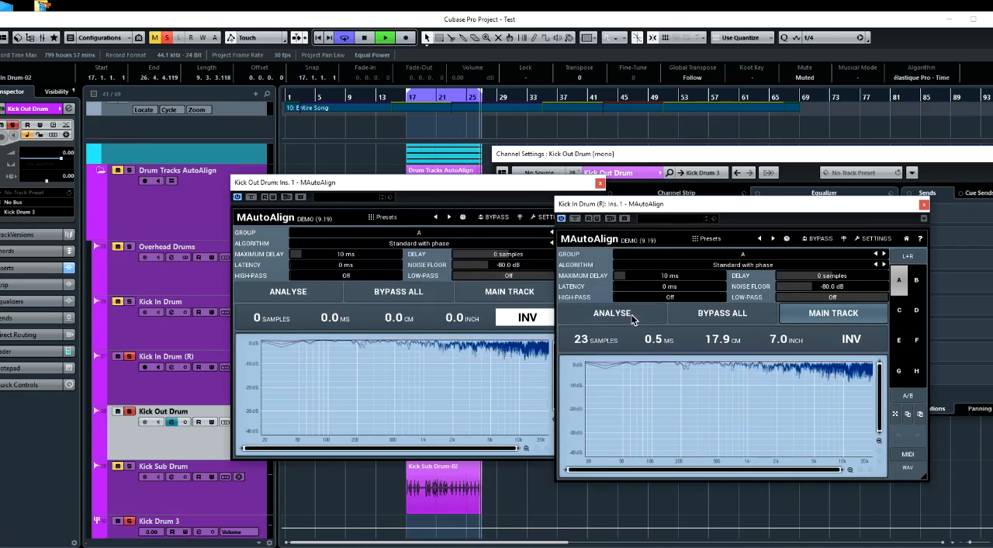
left_click(634, 315)
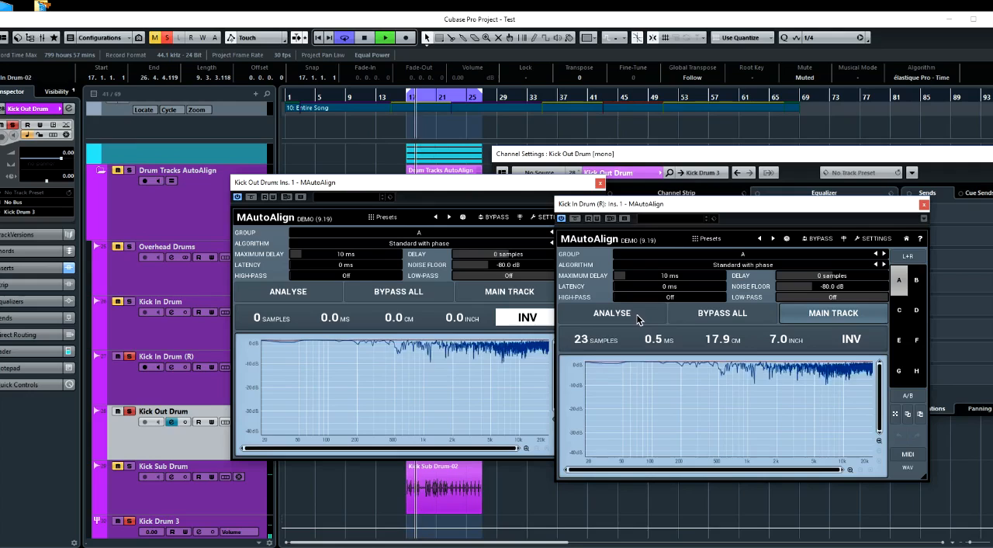
key("space")
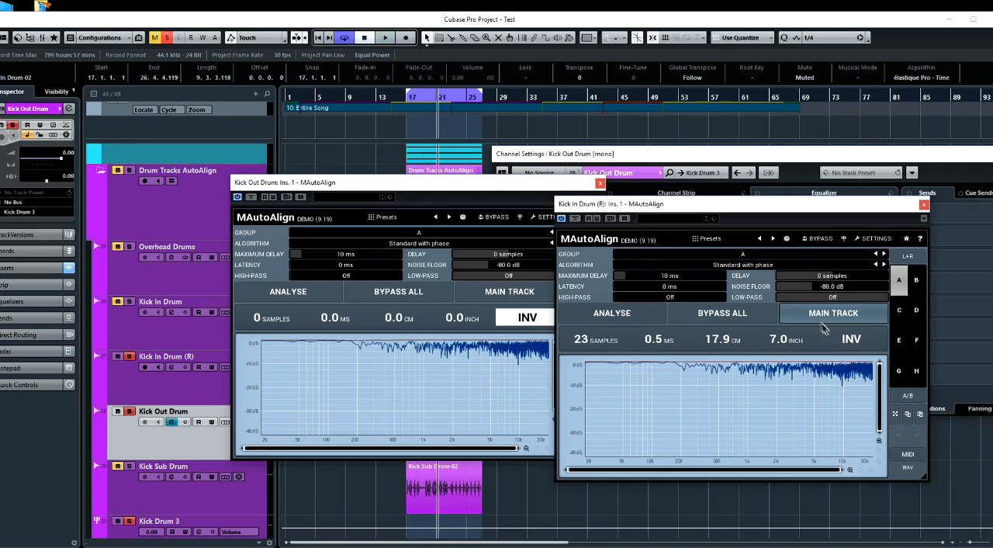
left_click_drag(480, 190, 414, 194)
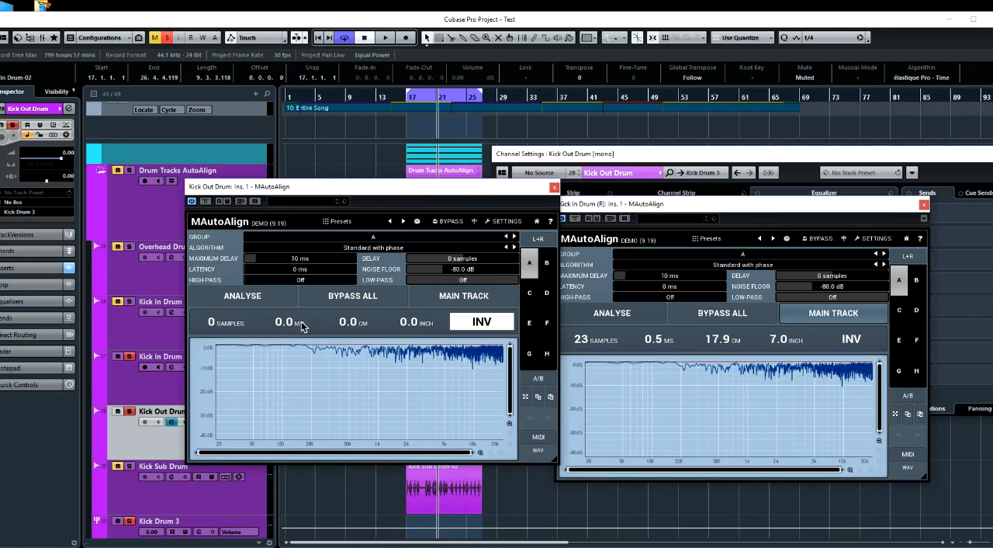
left_click_drag(380, 190, 372, 207)
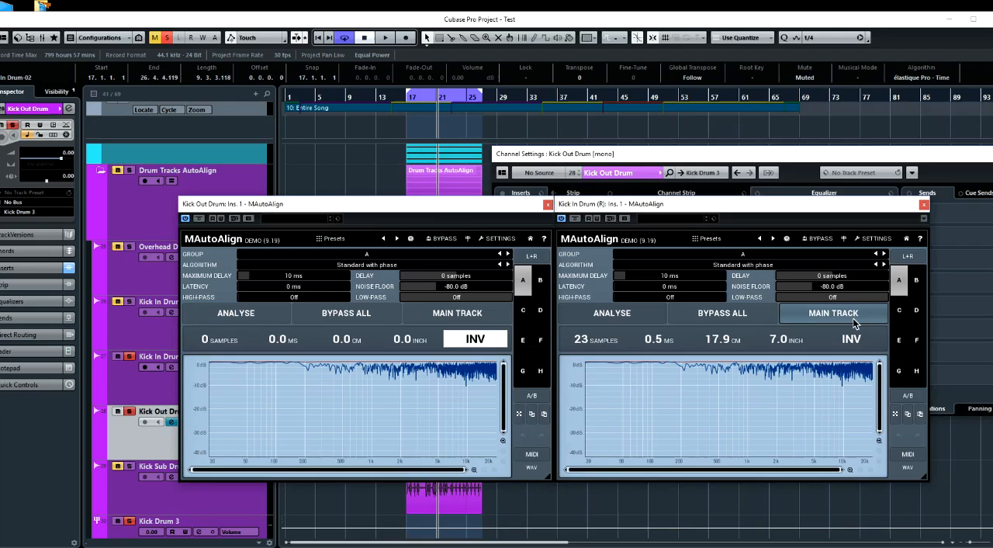
Close both MAutoAlign windows and the Kick Out Drum channel settings, and deactivate all solo states in the project
left_click(548, 205)
left_click(924, 205)
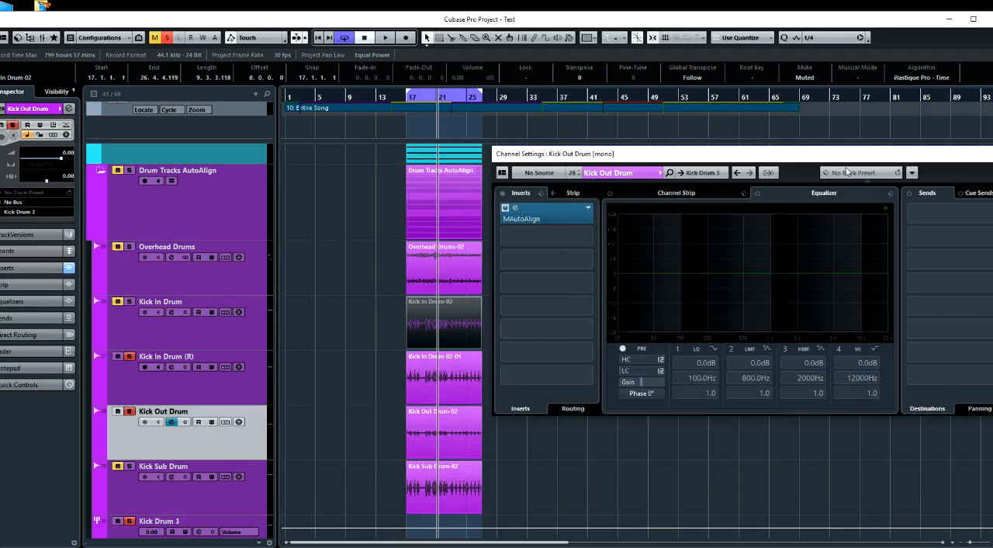
left_click(992, 153)
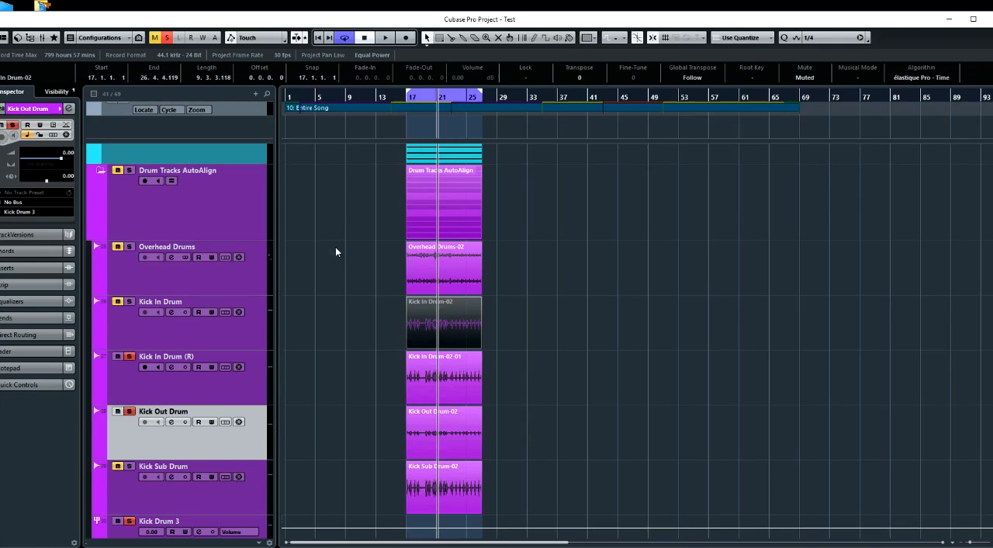
left_click(169, 39)
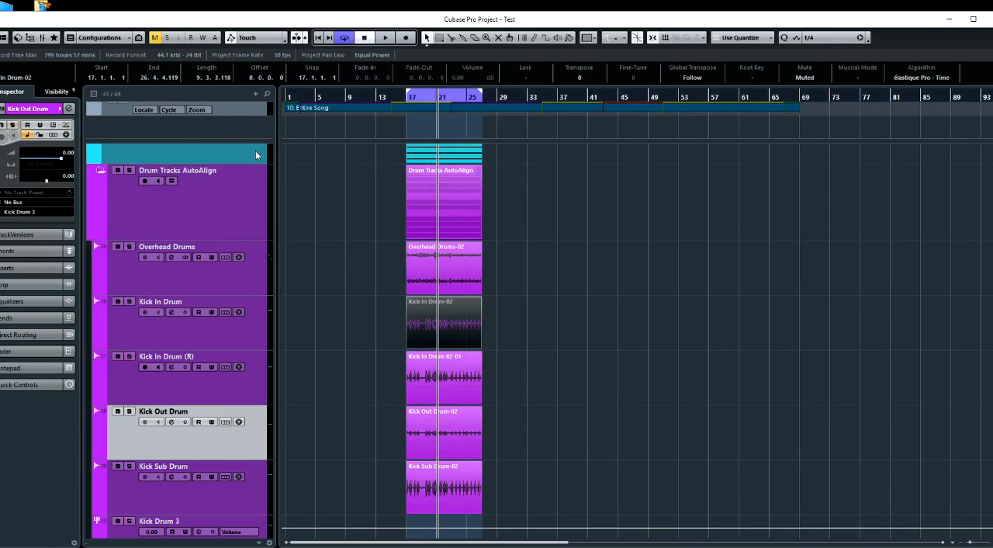
Collapse the Drum Tracks AutoAlign folder and enlarge the Drum Tracks Manual folder track to nearly the height of the other two folders
left_click(101, 171)
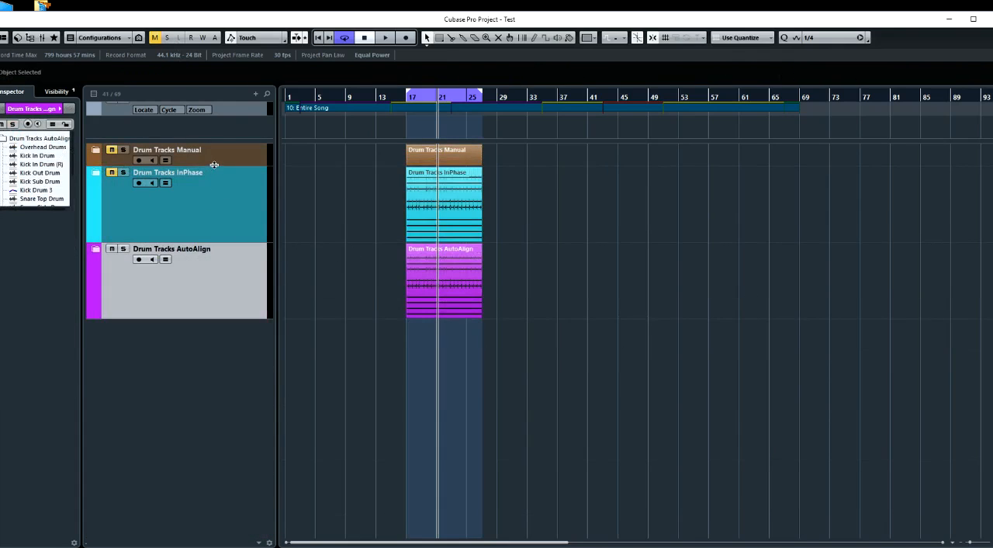
left_click_drag(214, 164, 208, 244)
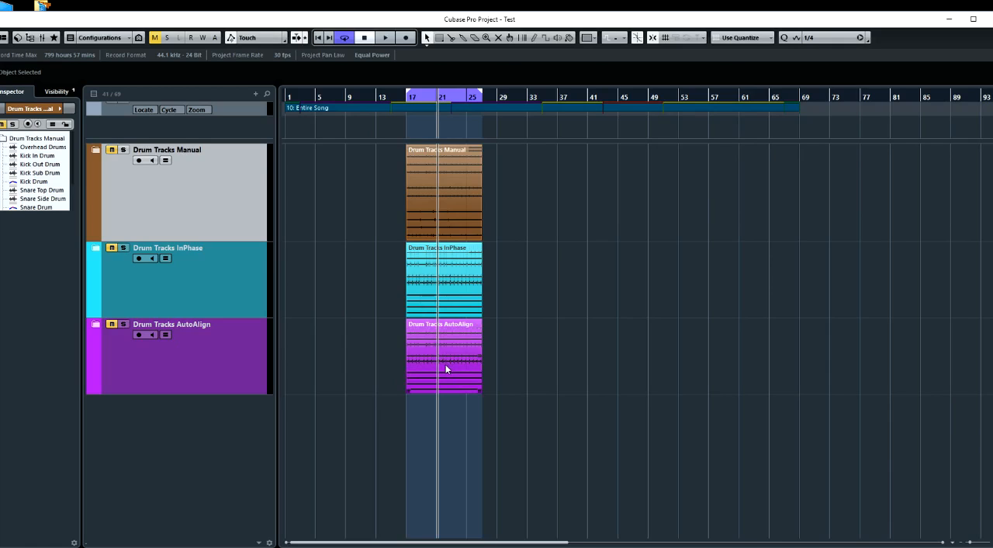
left_click_drag(231, 241, 244, 205)
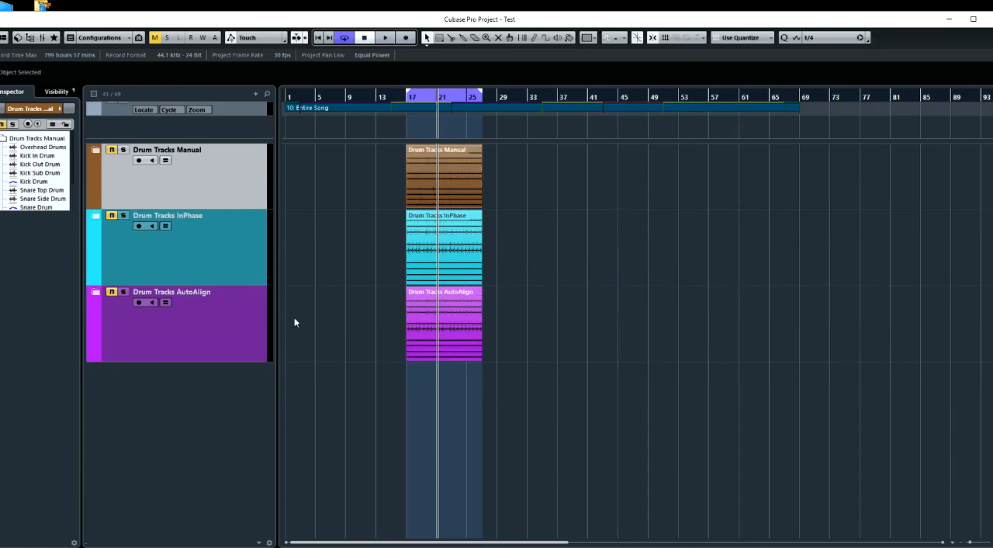